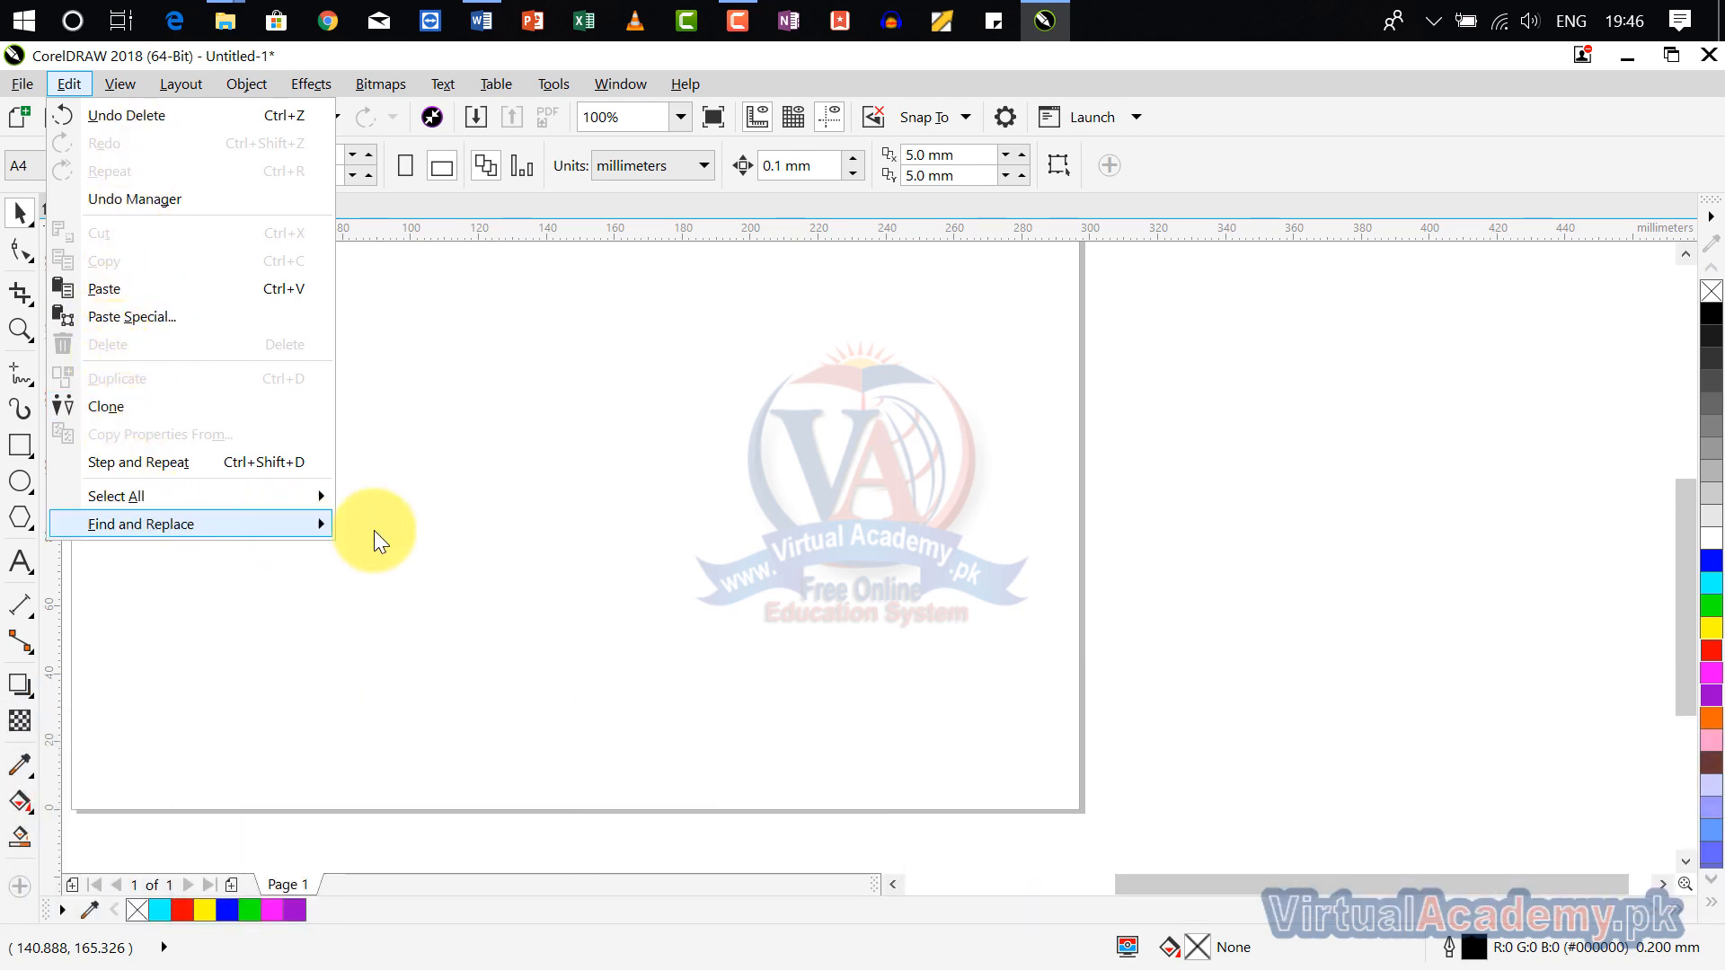
Step: Draw a rectangle about 82 × 42 mm in the upper left of the page and fill it green
{"action": "mouse_move", "coordinate": [315, 524]}
{"action": "left_click", "coordinate": [508, 390]}
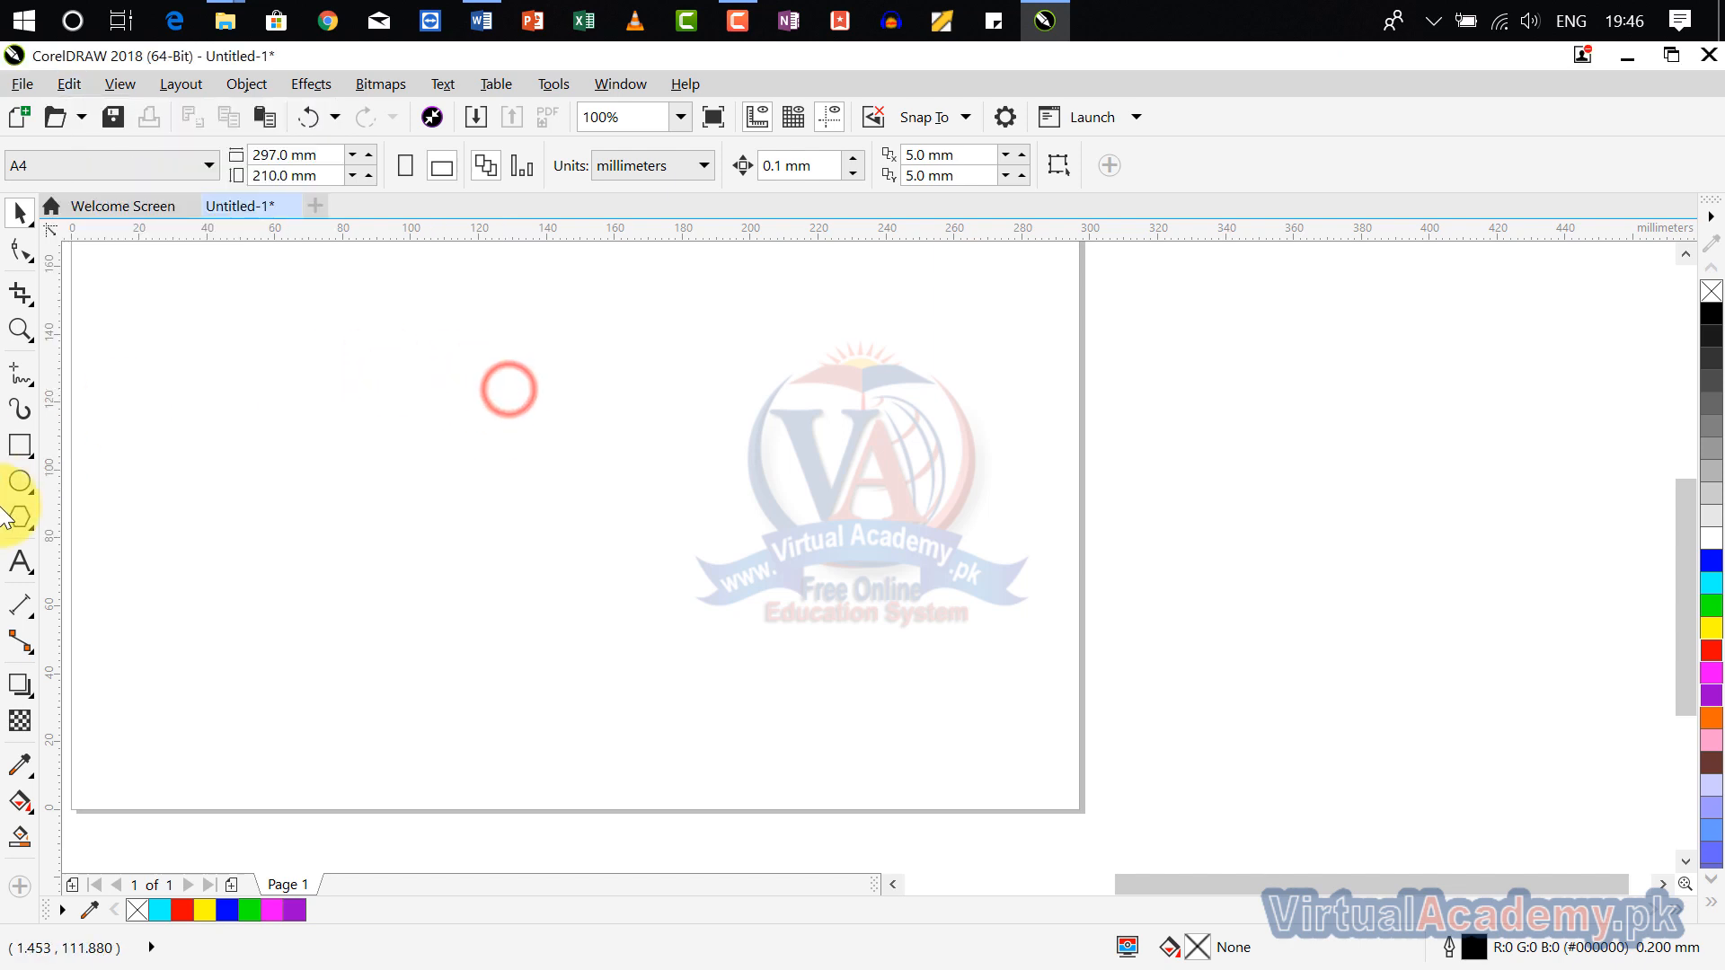
{"action": "left_click", "coordinate": [26, 463]}
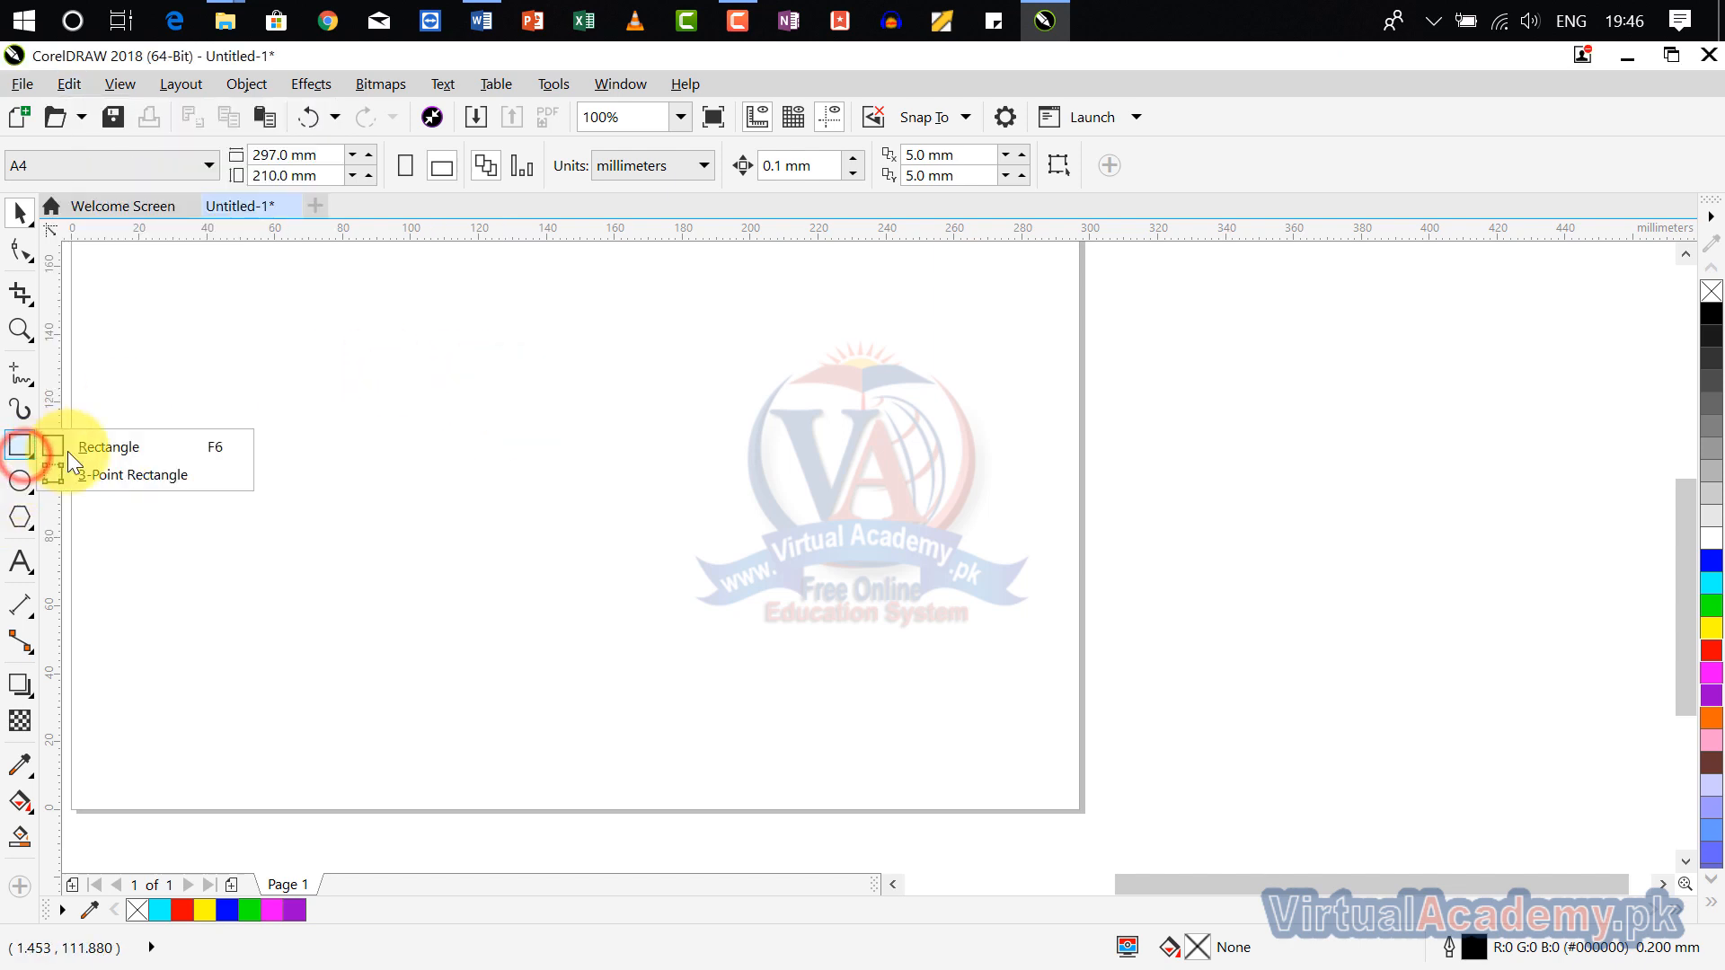
{"action": "left_click", "coordinate": [125, 449]}
{"action": "left_click_drag", "start_coordinate": [205, 327], "coordinate": [396, 386]}
{"action": "mouse_move", "coordinate": [492, 417]}
{"action": "left_mouse_down"}
{"action": "mouse_move", "coordinate": [701, 482]}
{"action": "mouse_move", "coordinate": [485, 467]}
{"action": "left_mouse_up"}
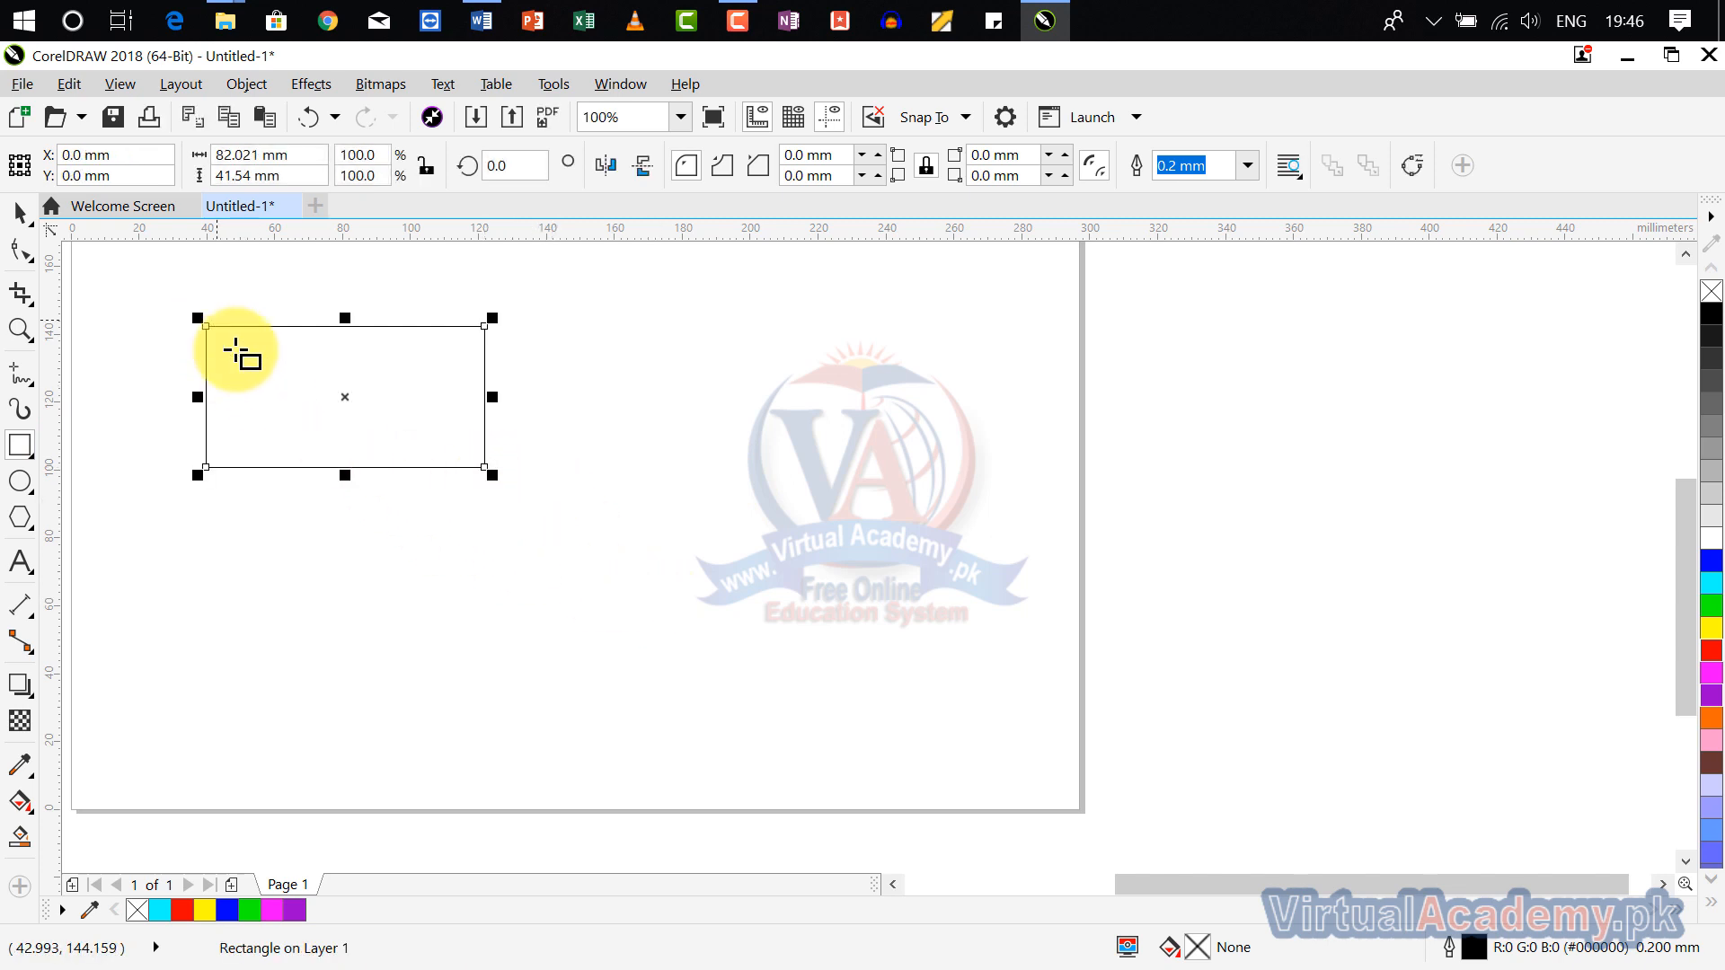
{"action": "left_click", "coordinate": [1711, 606]}
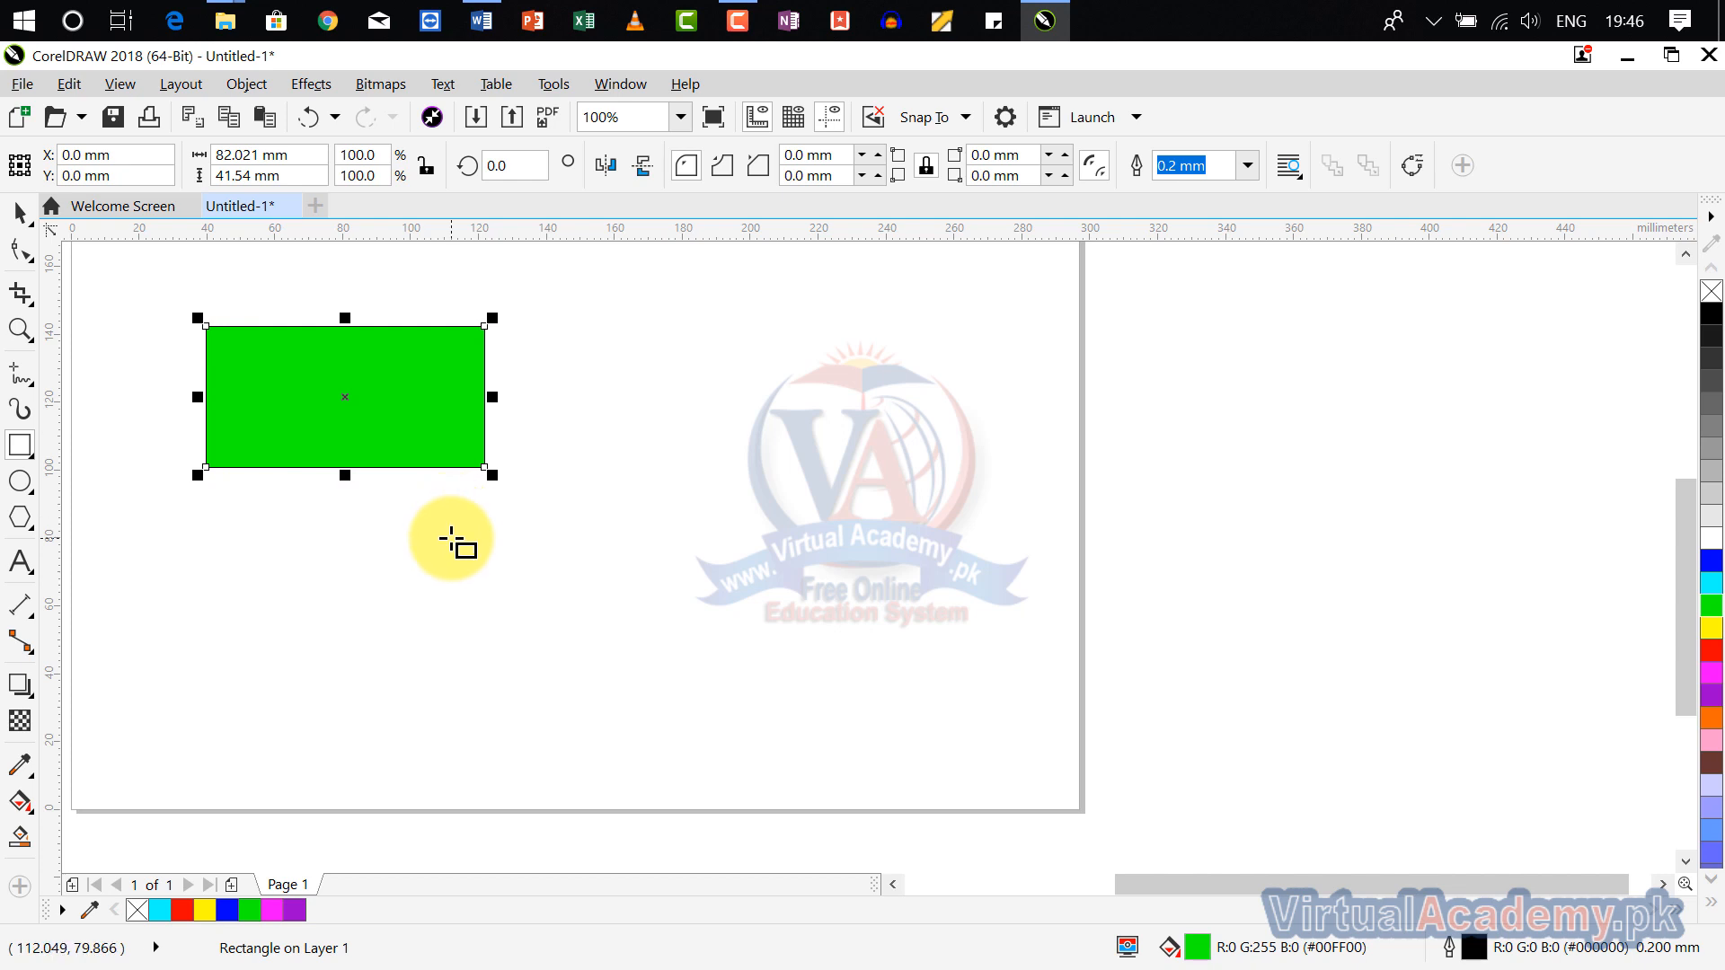
Step: Duplicate the green rectangle, move the copy beside the original, and duplicate it again at the same offset
{"action": "left_click", "coordinate": [67, 85]}
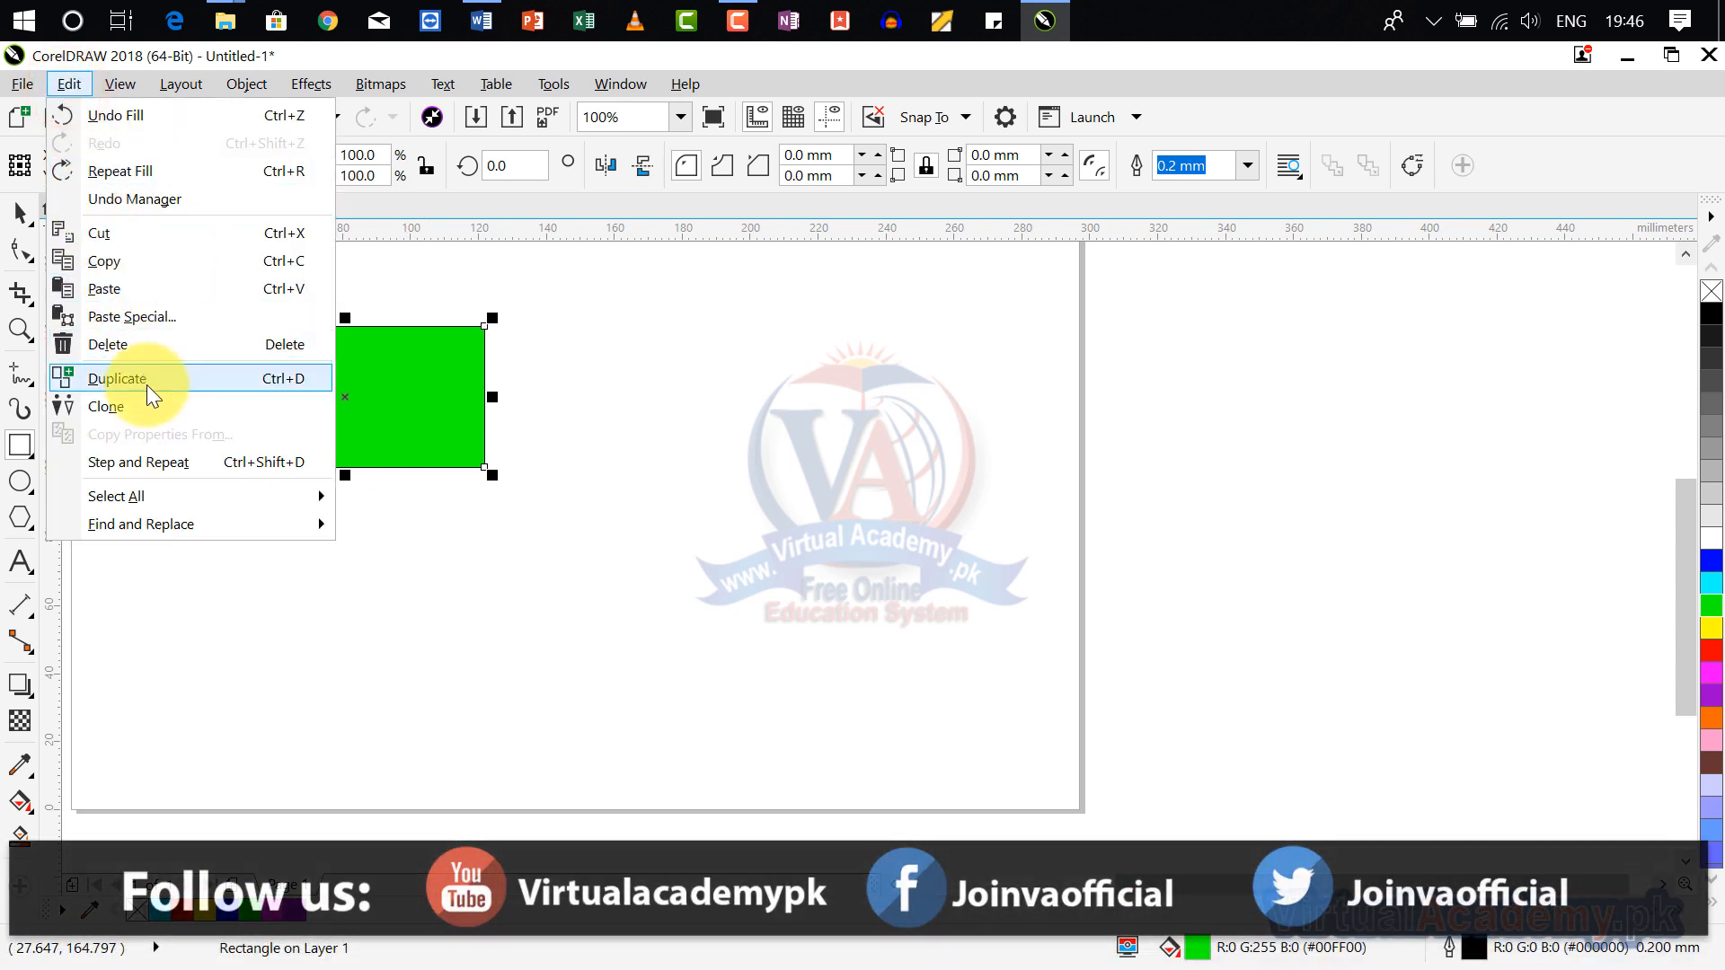
{"action": "left_click", "coordinate": [148, 384]}
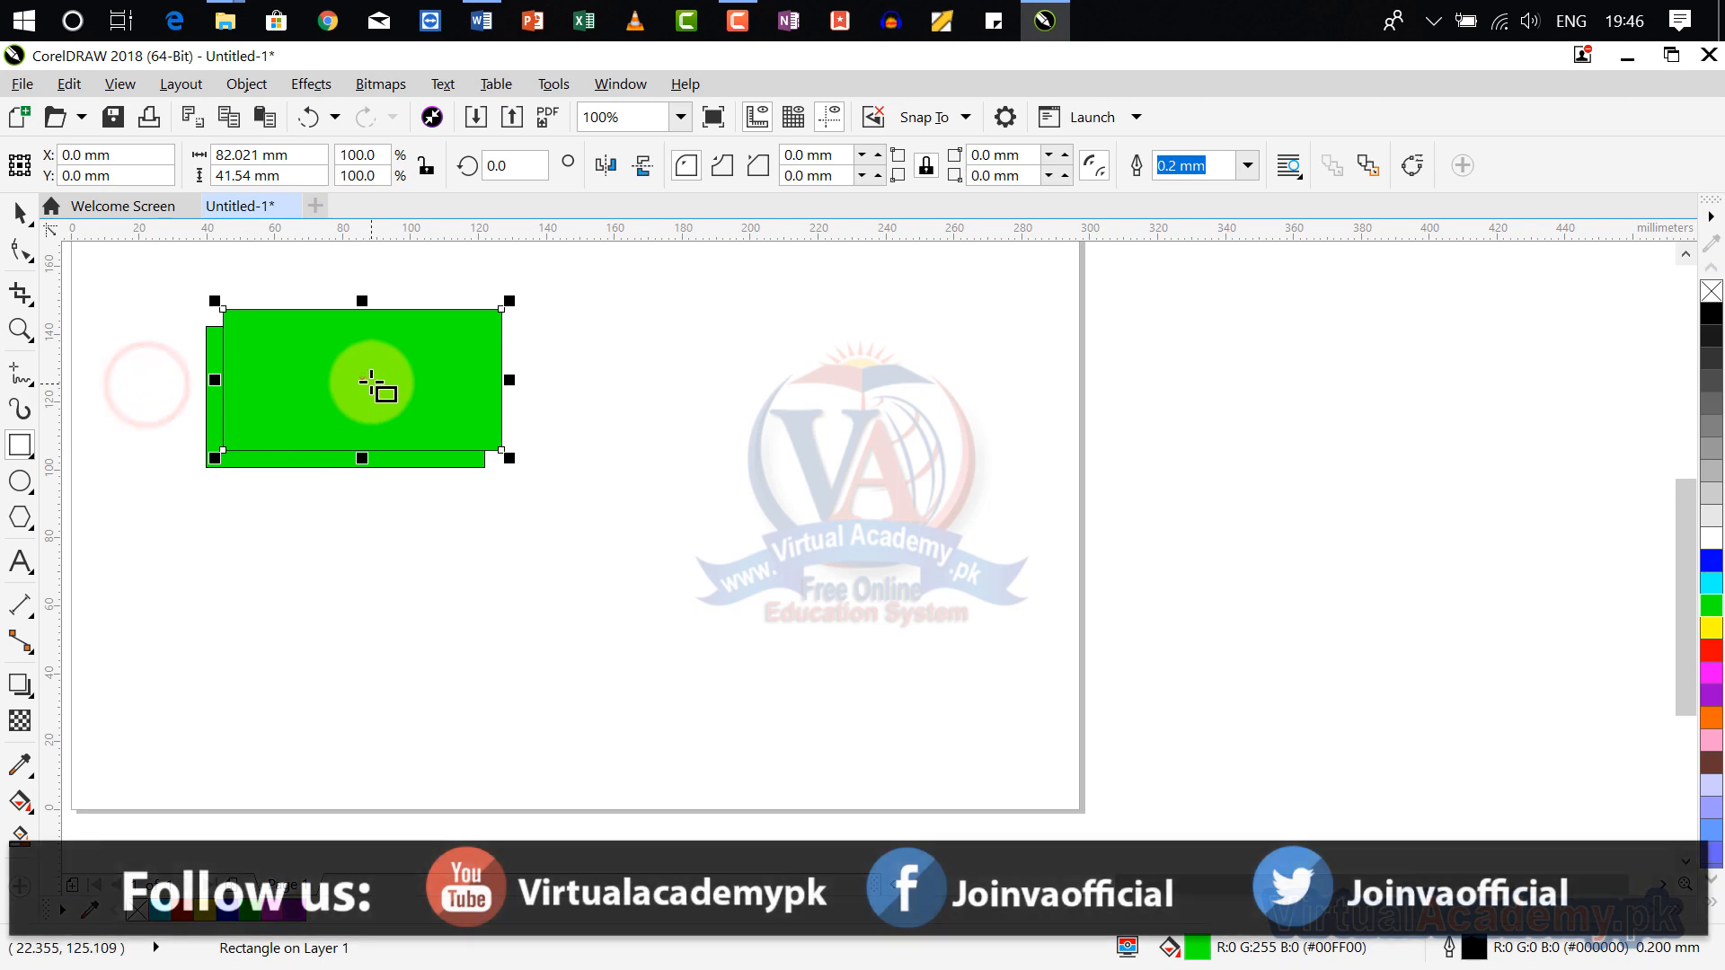
{"action": "left_click_drag", "start_coordinate": [359, 377], "coordinate": [674, 408]}
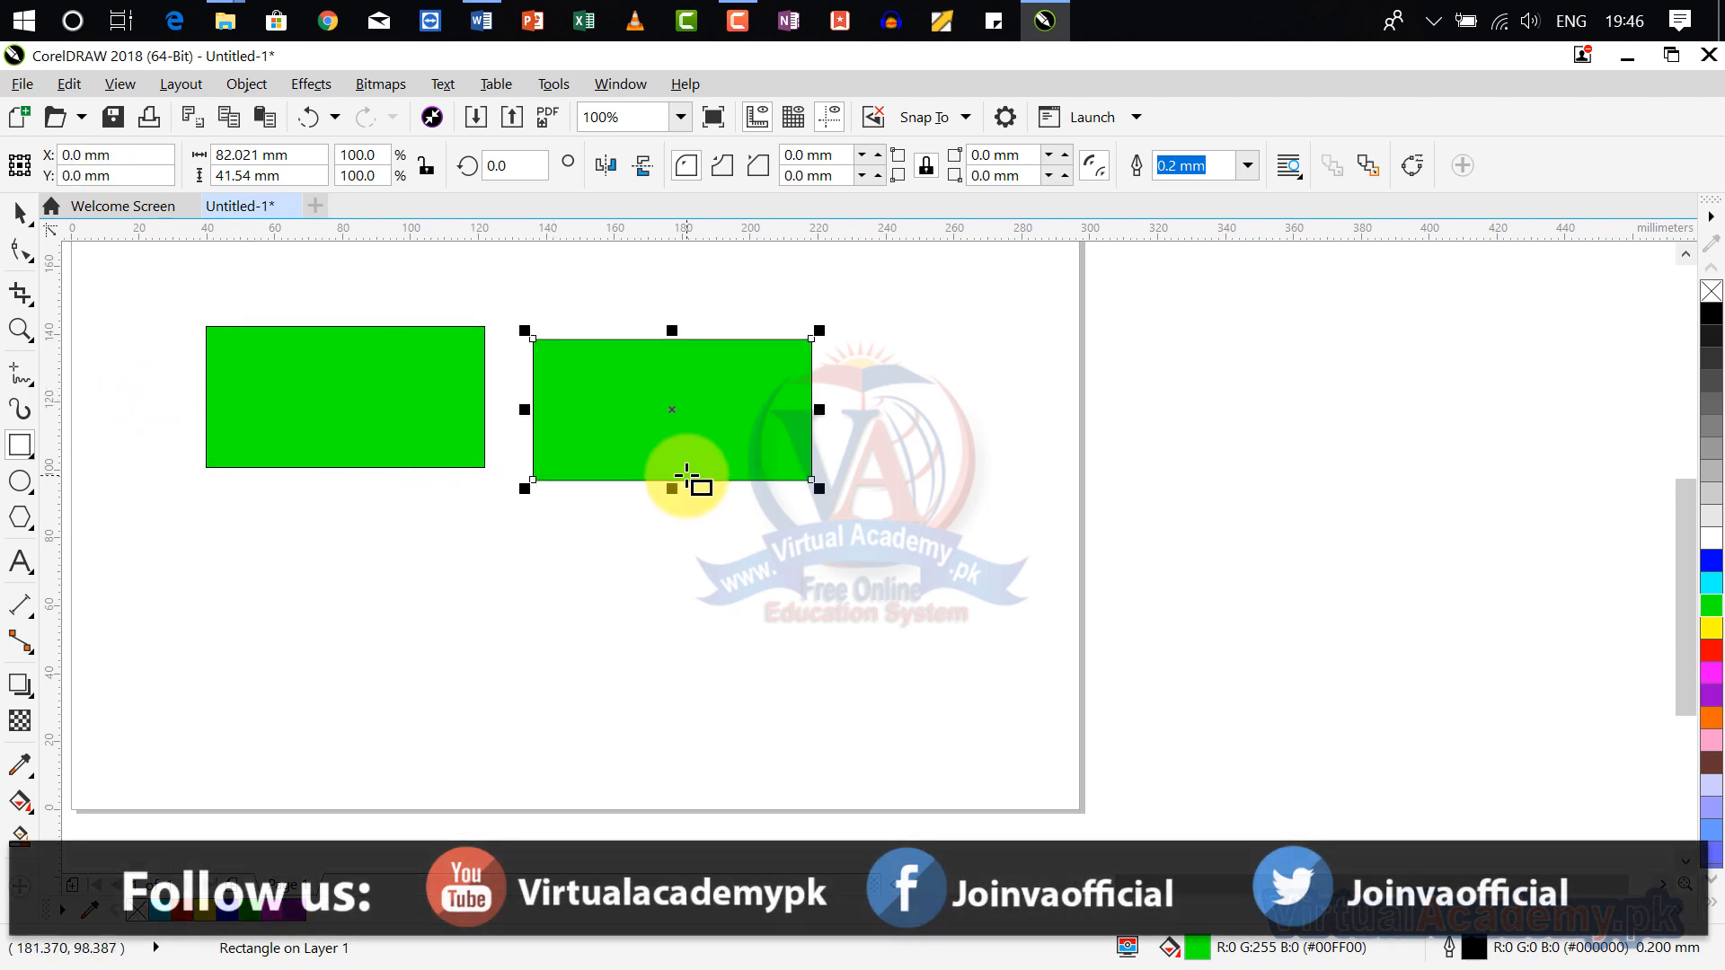
{"action": "key", "text": "ctrl+d"}
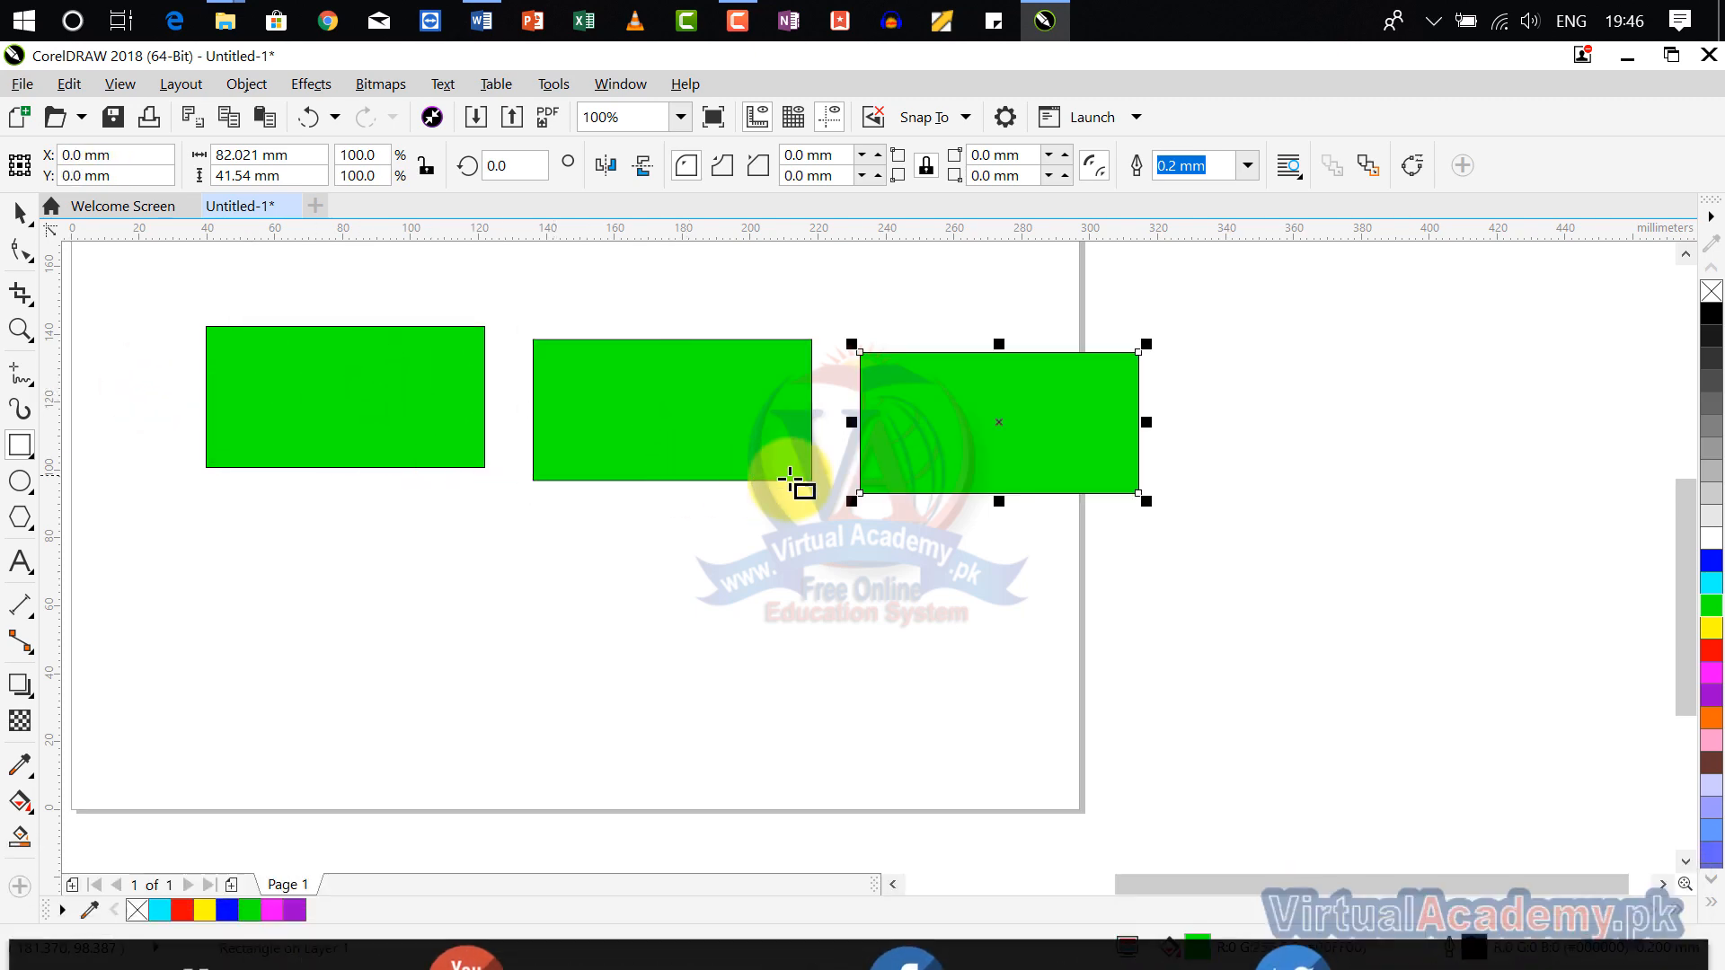
Step: Delete both duplicates, keeping only the original green rectangle
{"action": "left_click", "coordinate": [1000, 420]}
{"action": "key", "text": "Delete"}
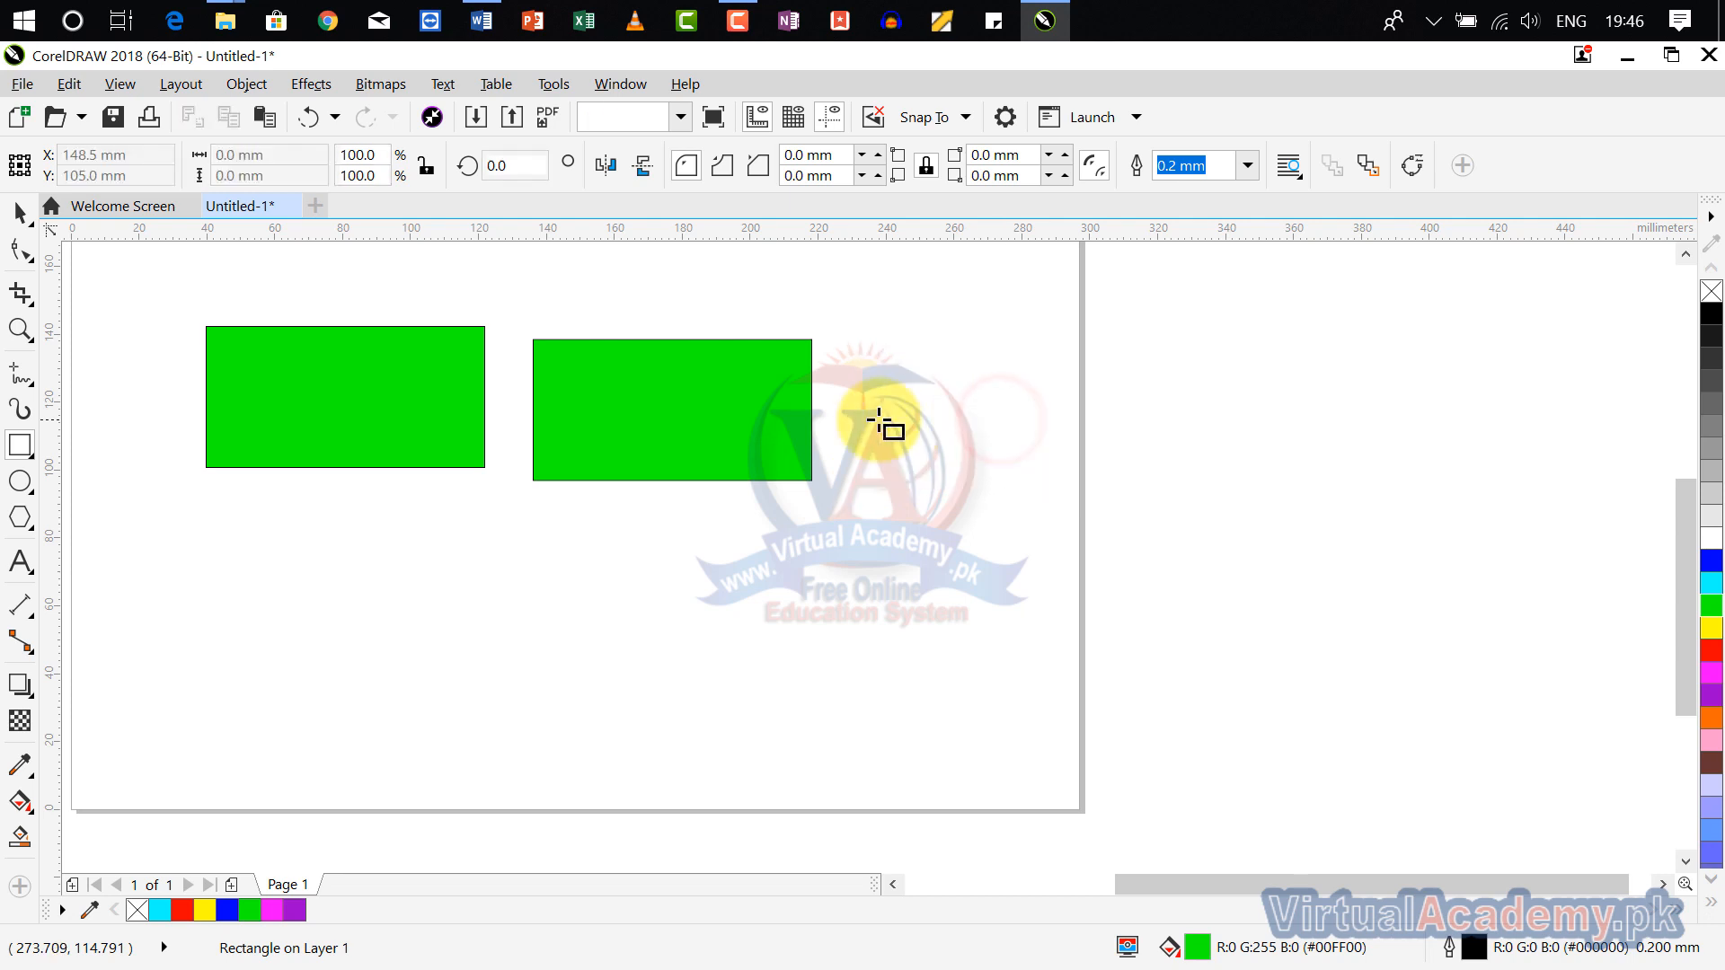
{"action": "left_click", "coordinate": [805, 410]}
{"action": "key", "text": "Delete"}
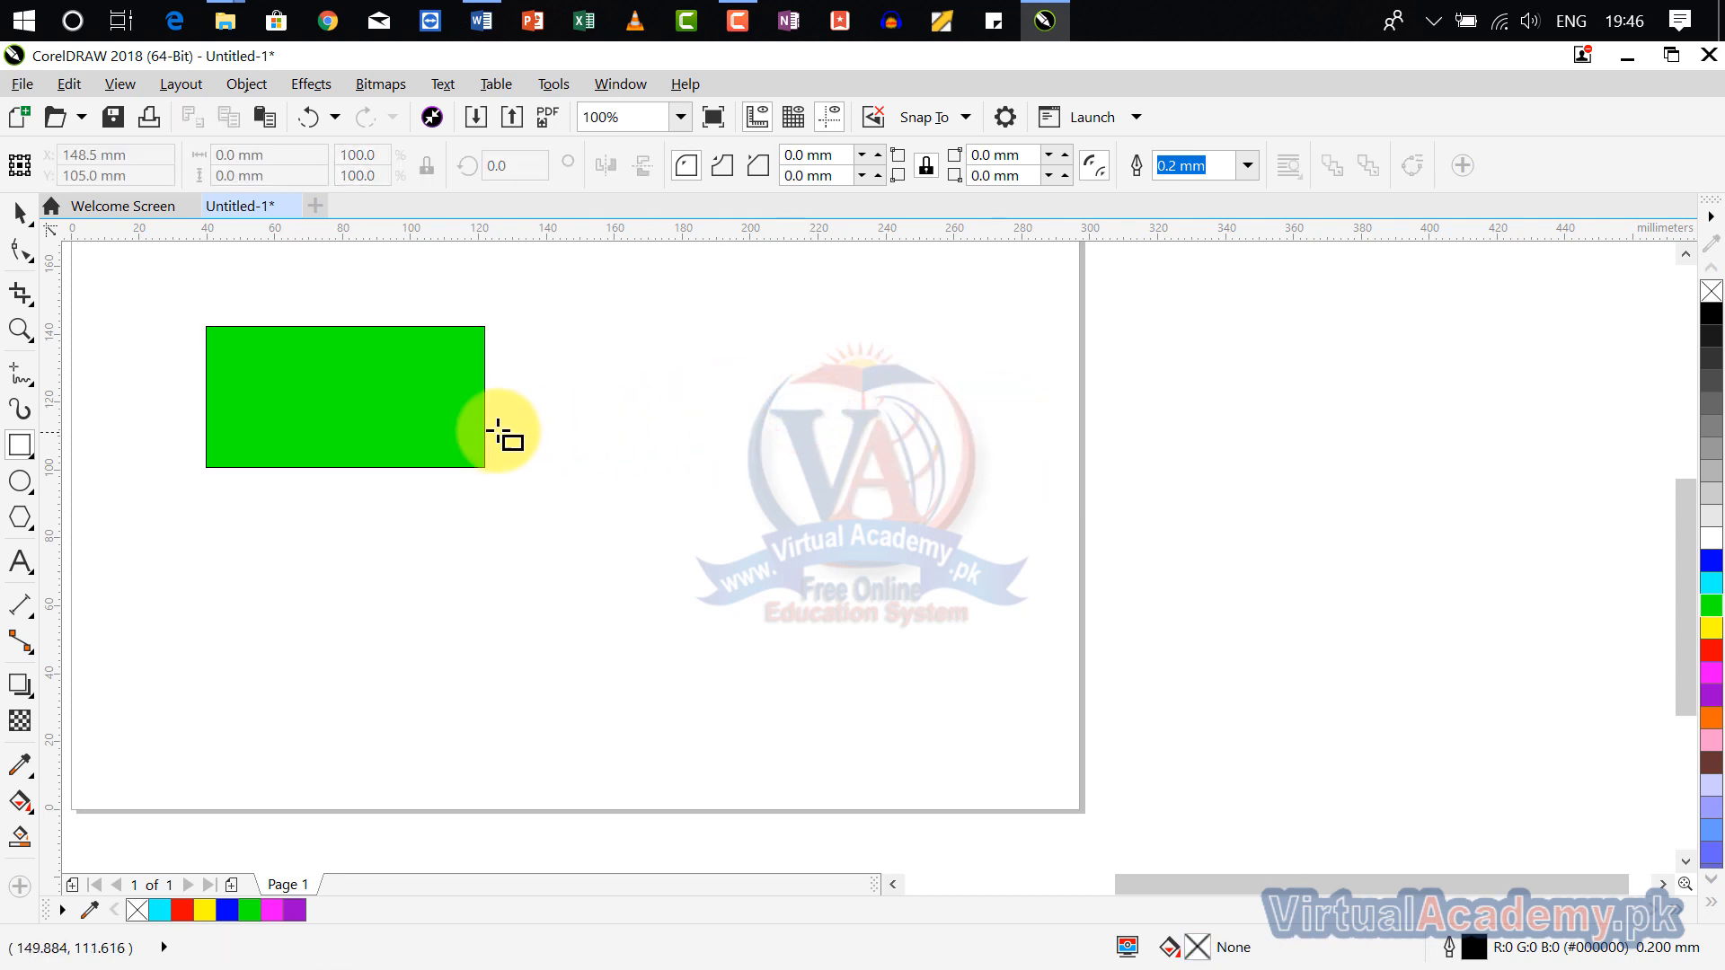
Step: Duplicate the original rectangle, place the copy closely beside it, and repeat the duplication once with the same spacing
{"action": "left_click", "coordinate": [470, 412]}
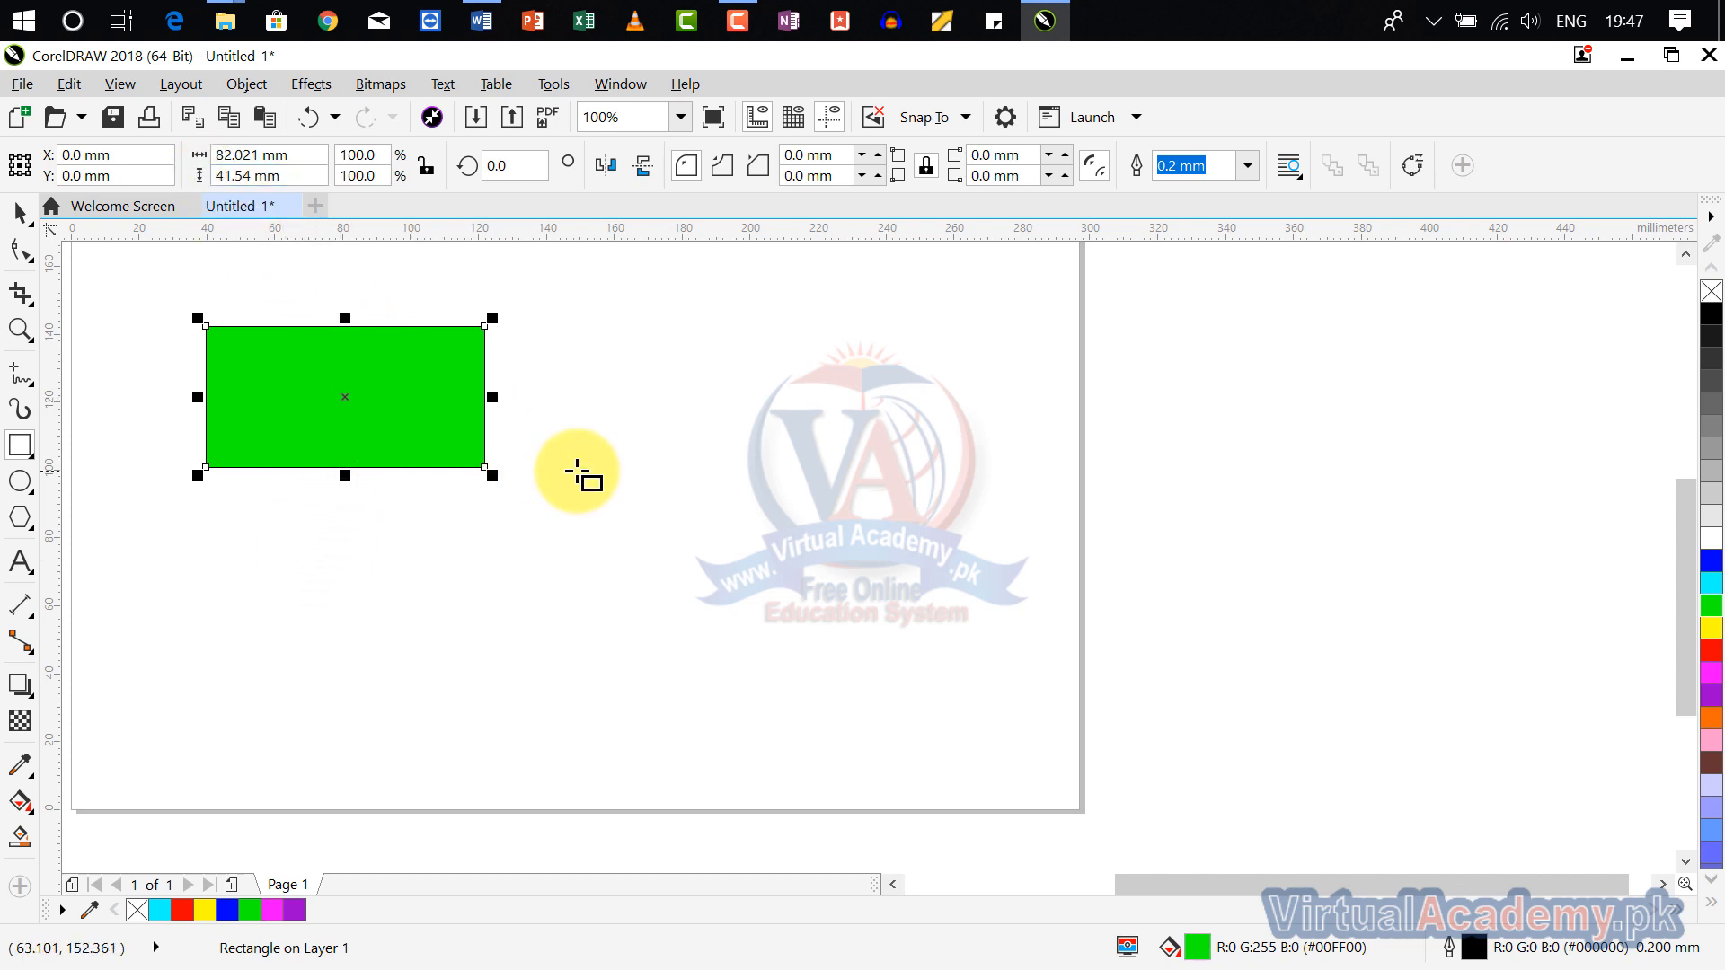
{"action": "key", "text": "ctrl+d"}
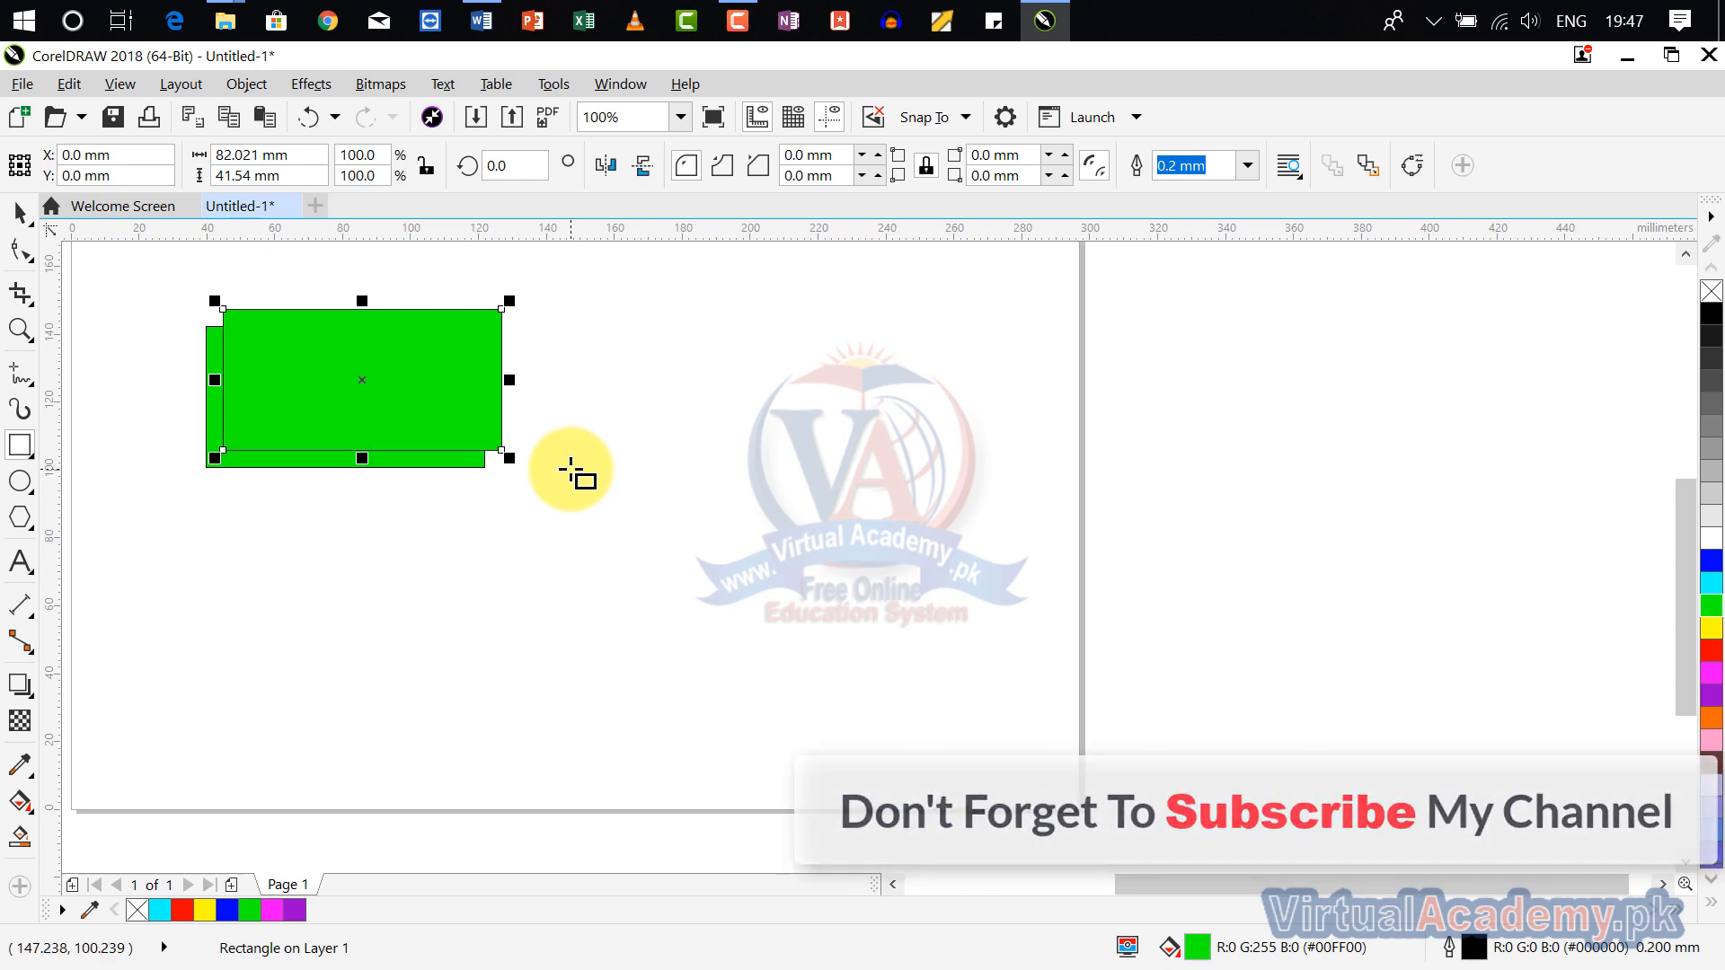
{"action": "left_click_drag", "start_coordinate": [360, 384], "coordinate": [633, 411]}
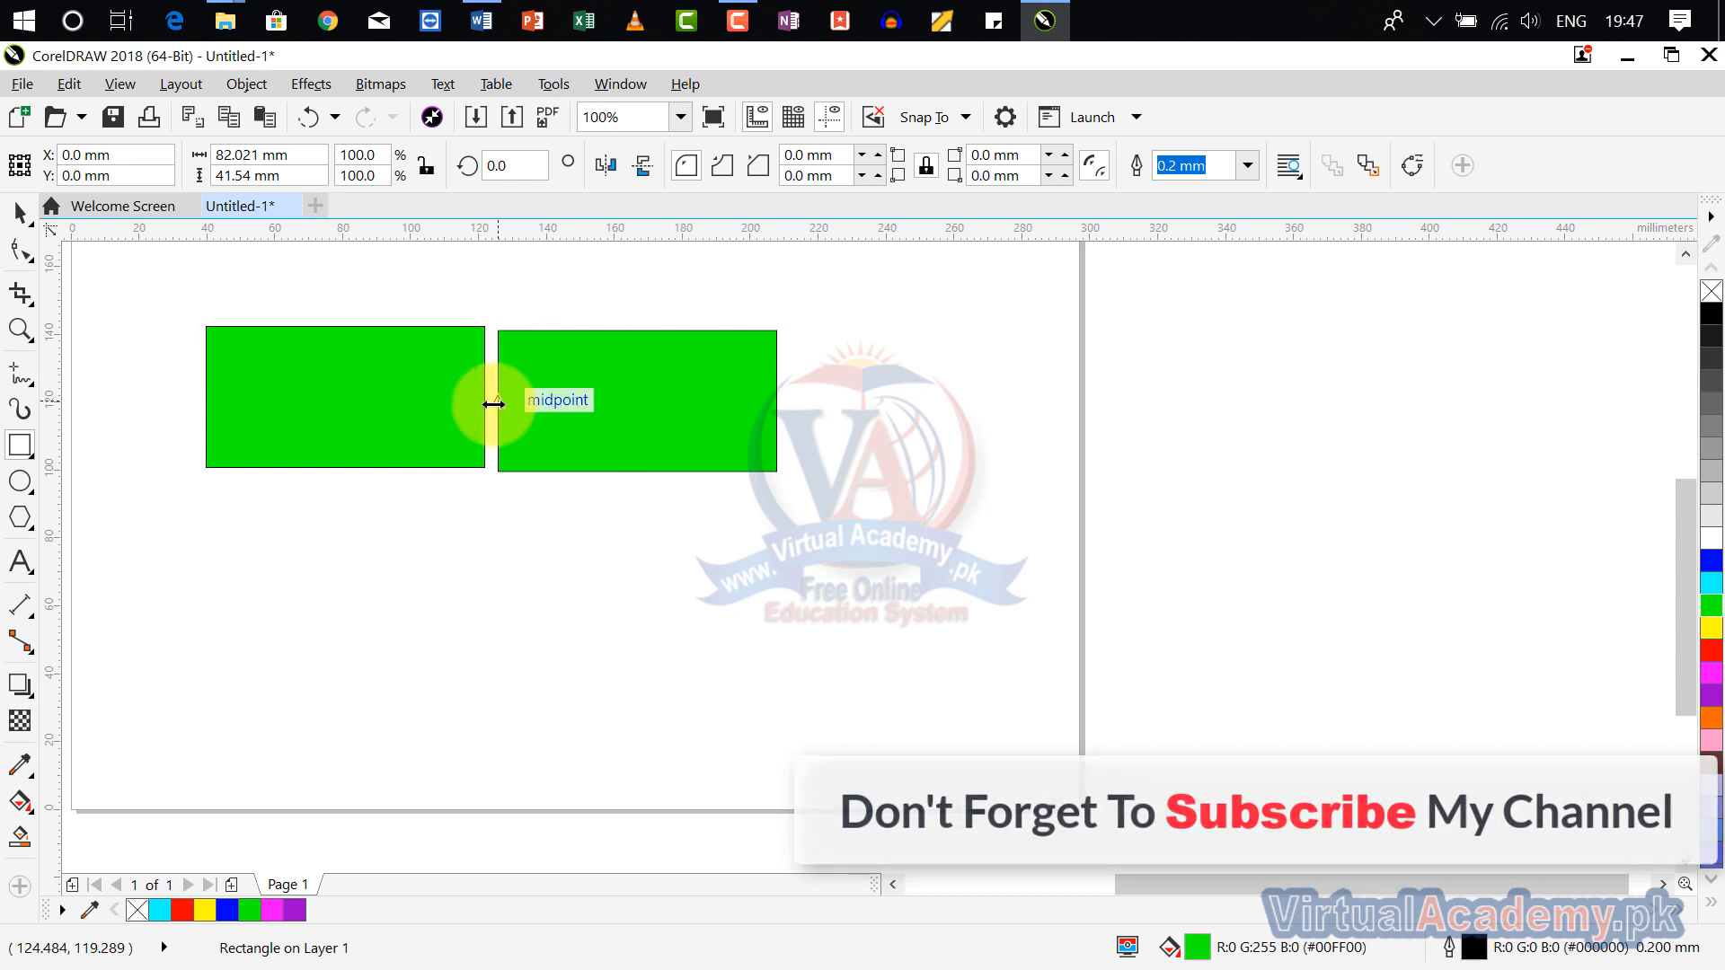
{"action": "key", "text": "ctrl+r"}
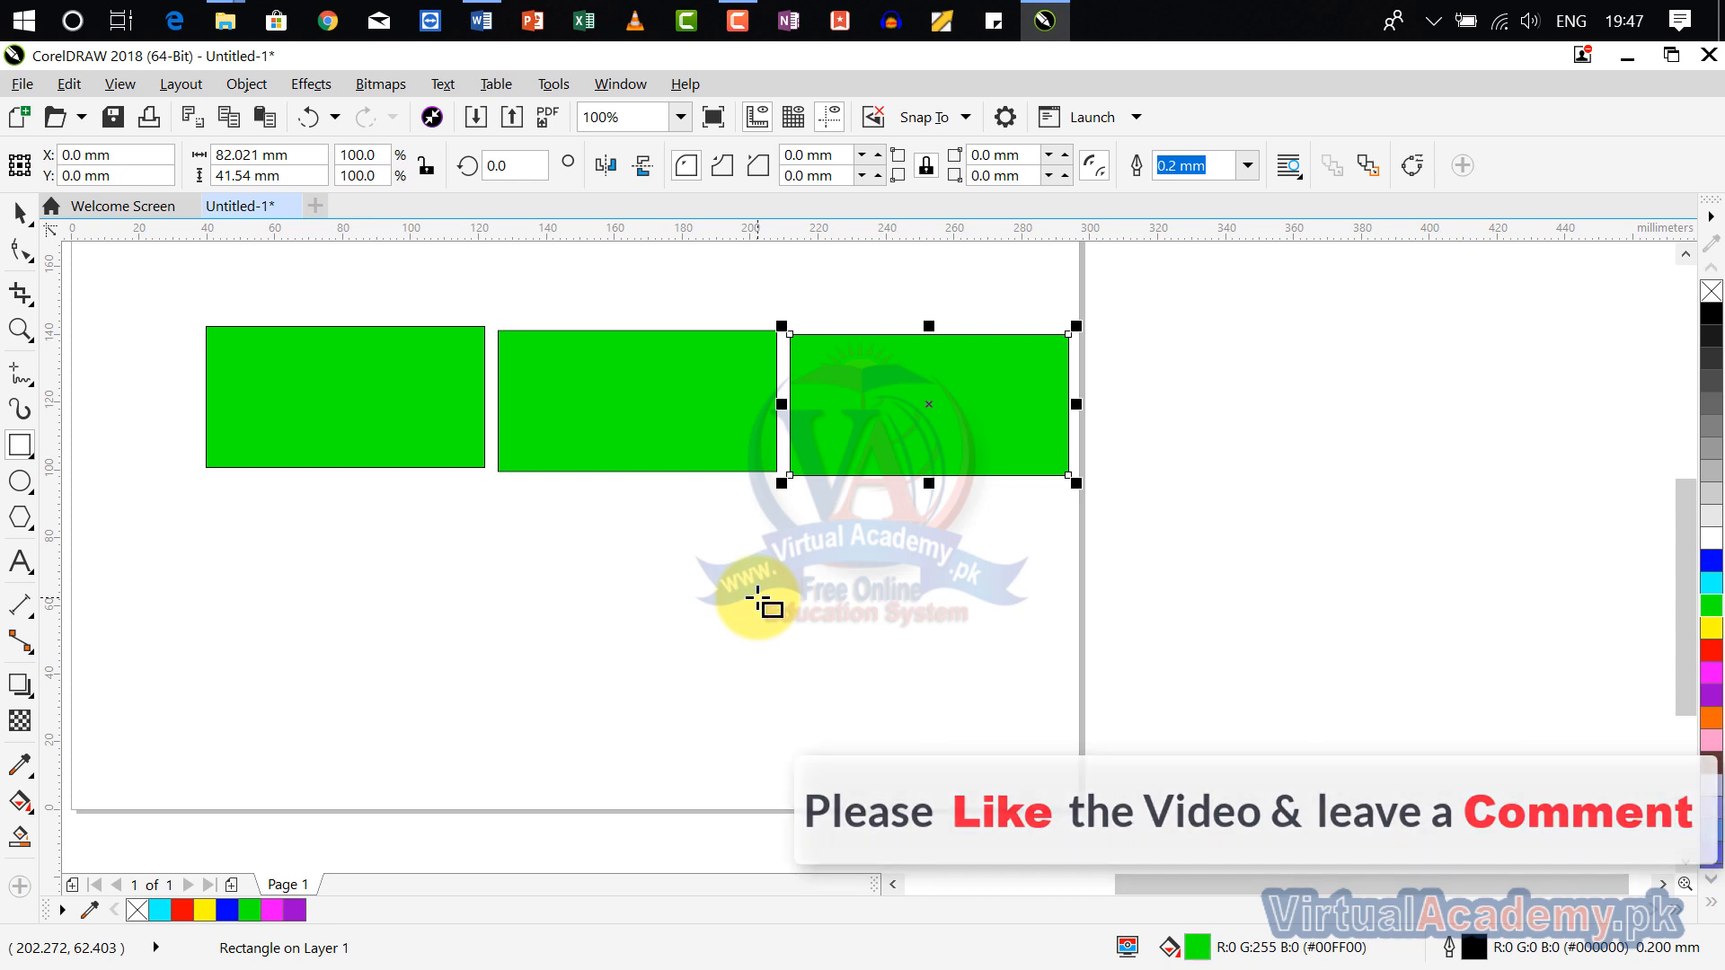
Step: Undo the repeated duplicate and the move of the first copy, and delete that copy
{"action": "key", "text": "ctrl+z"}
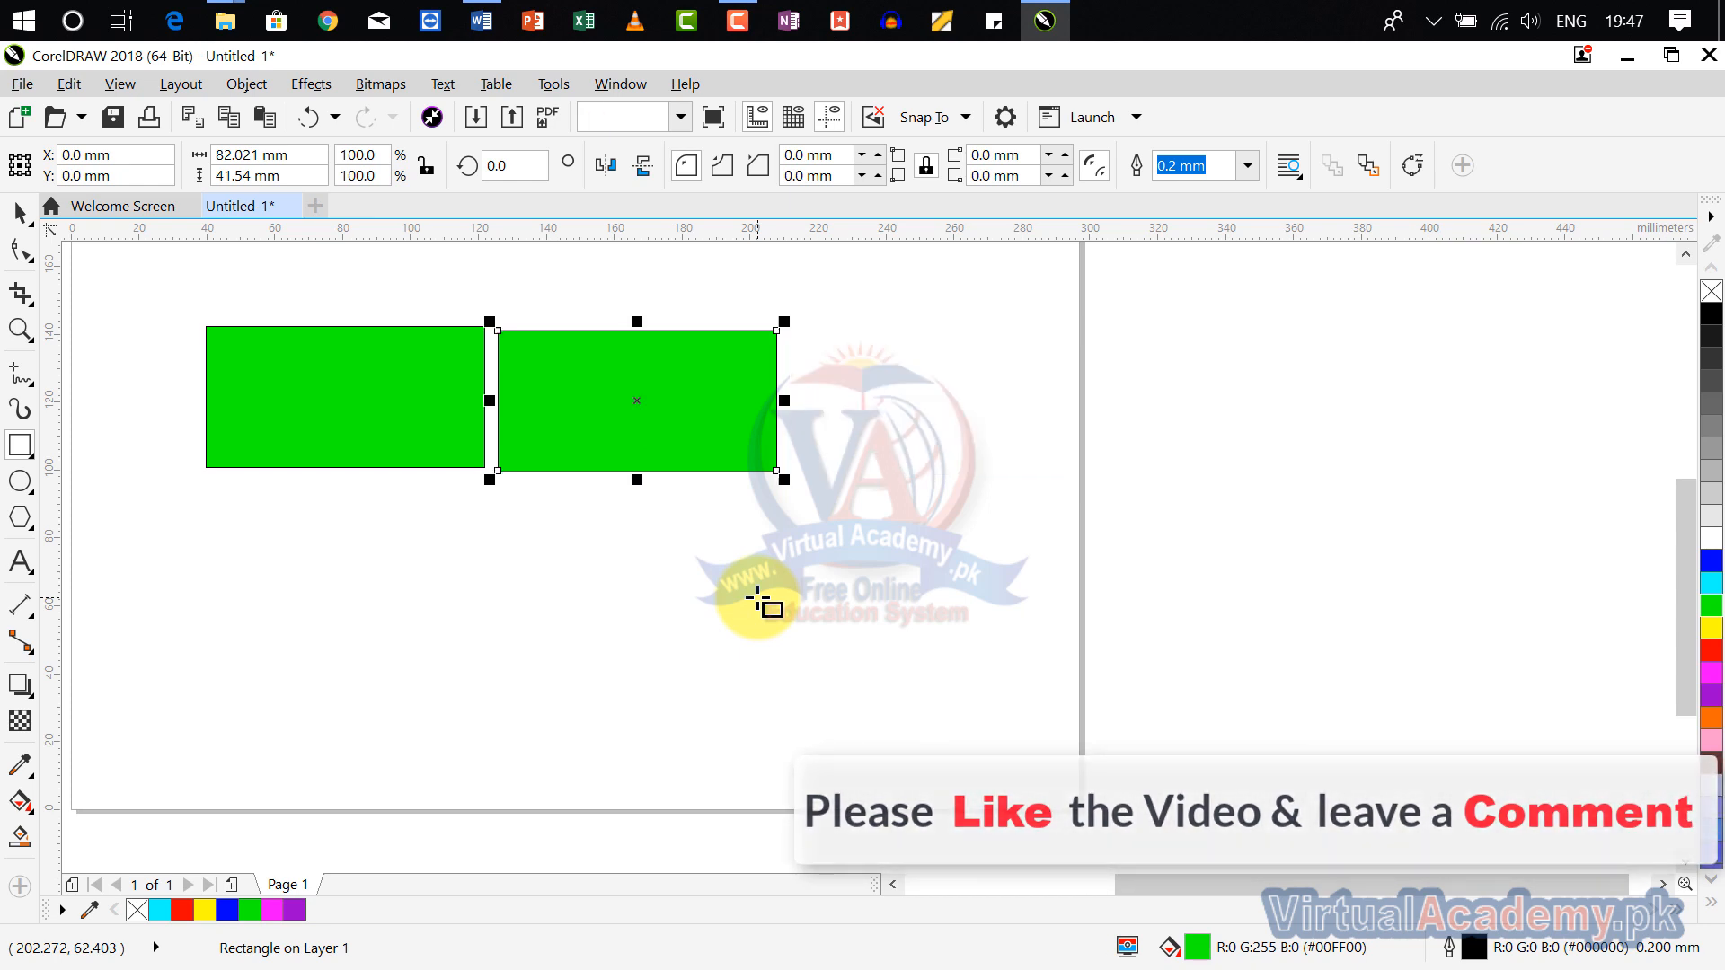
{"action": "key", "text": "ctrl+z"}
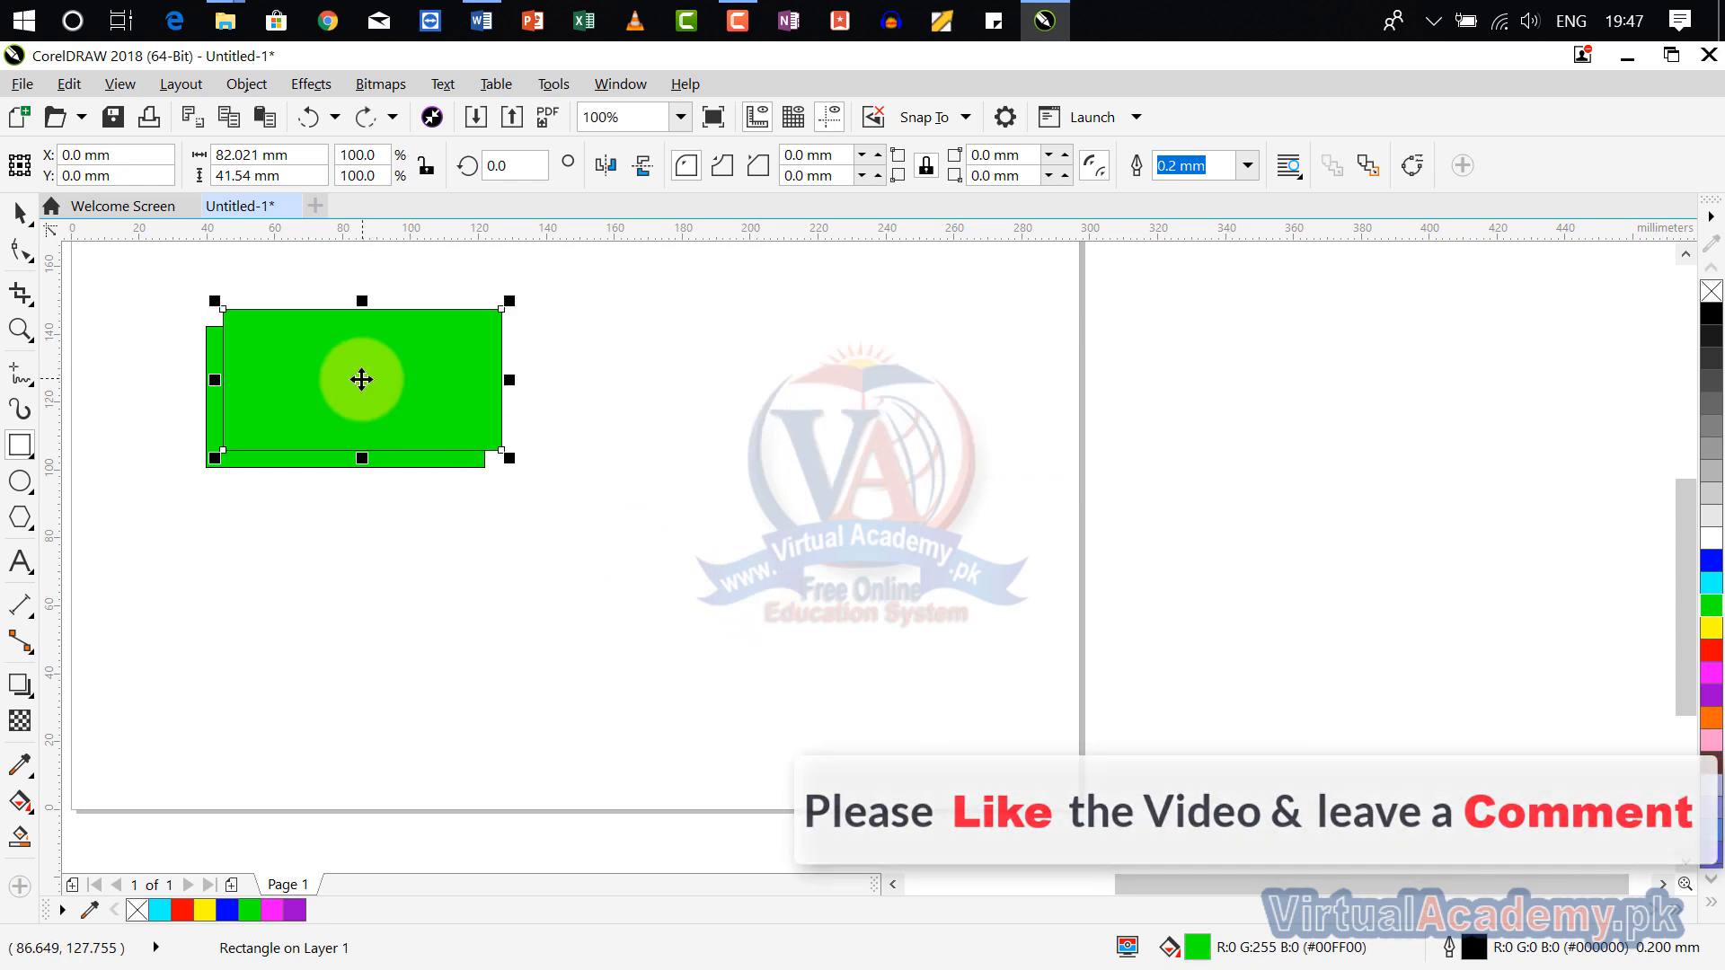
{"action": "key", "text": "Delete"}
Step: Place a copy of the original rectangle about 95 mm to its right and delete that copy
{"action": "left_click", "coordinate": [353, 388]}
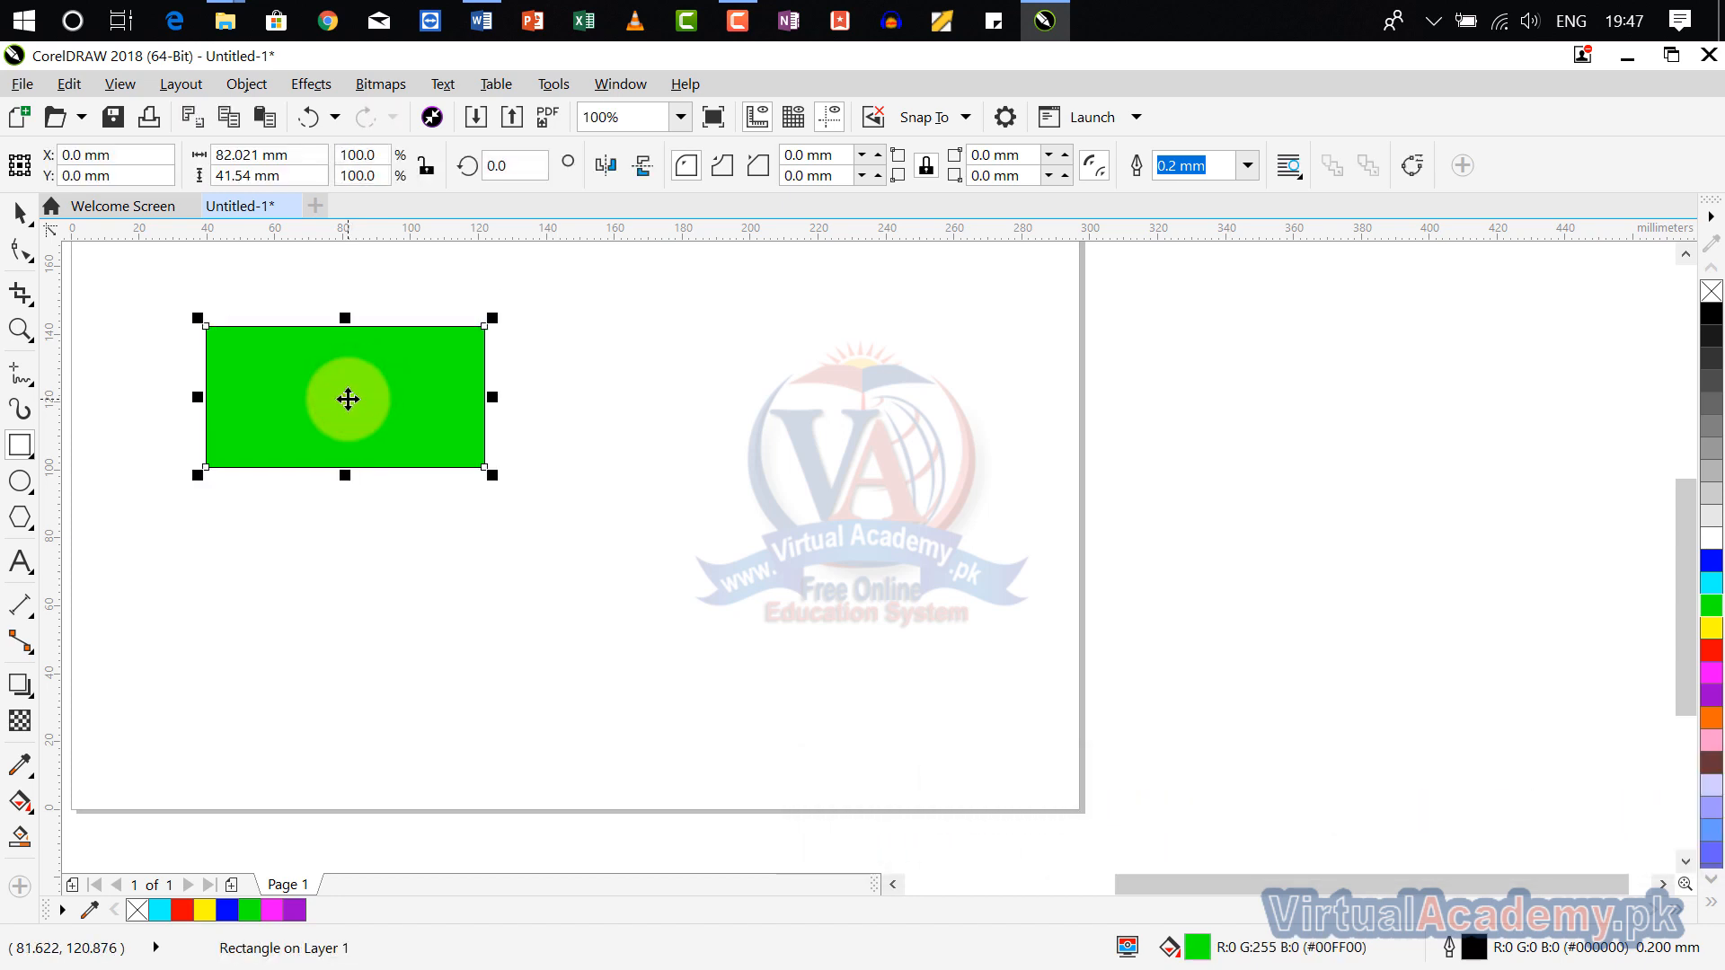
{"action": "left_click_drag", "start_coordinate": [348, 399], "coordinate": [670, 399]}
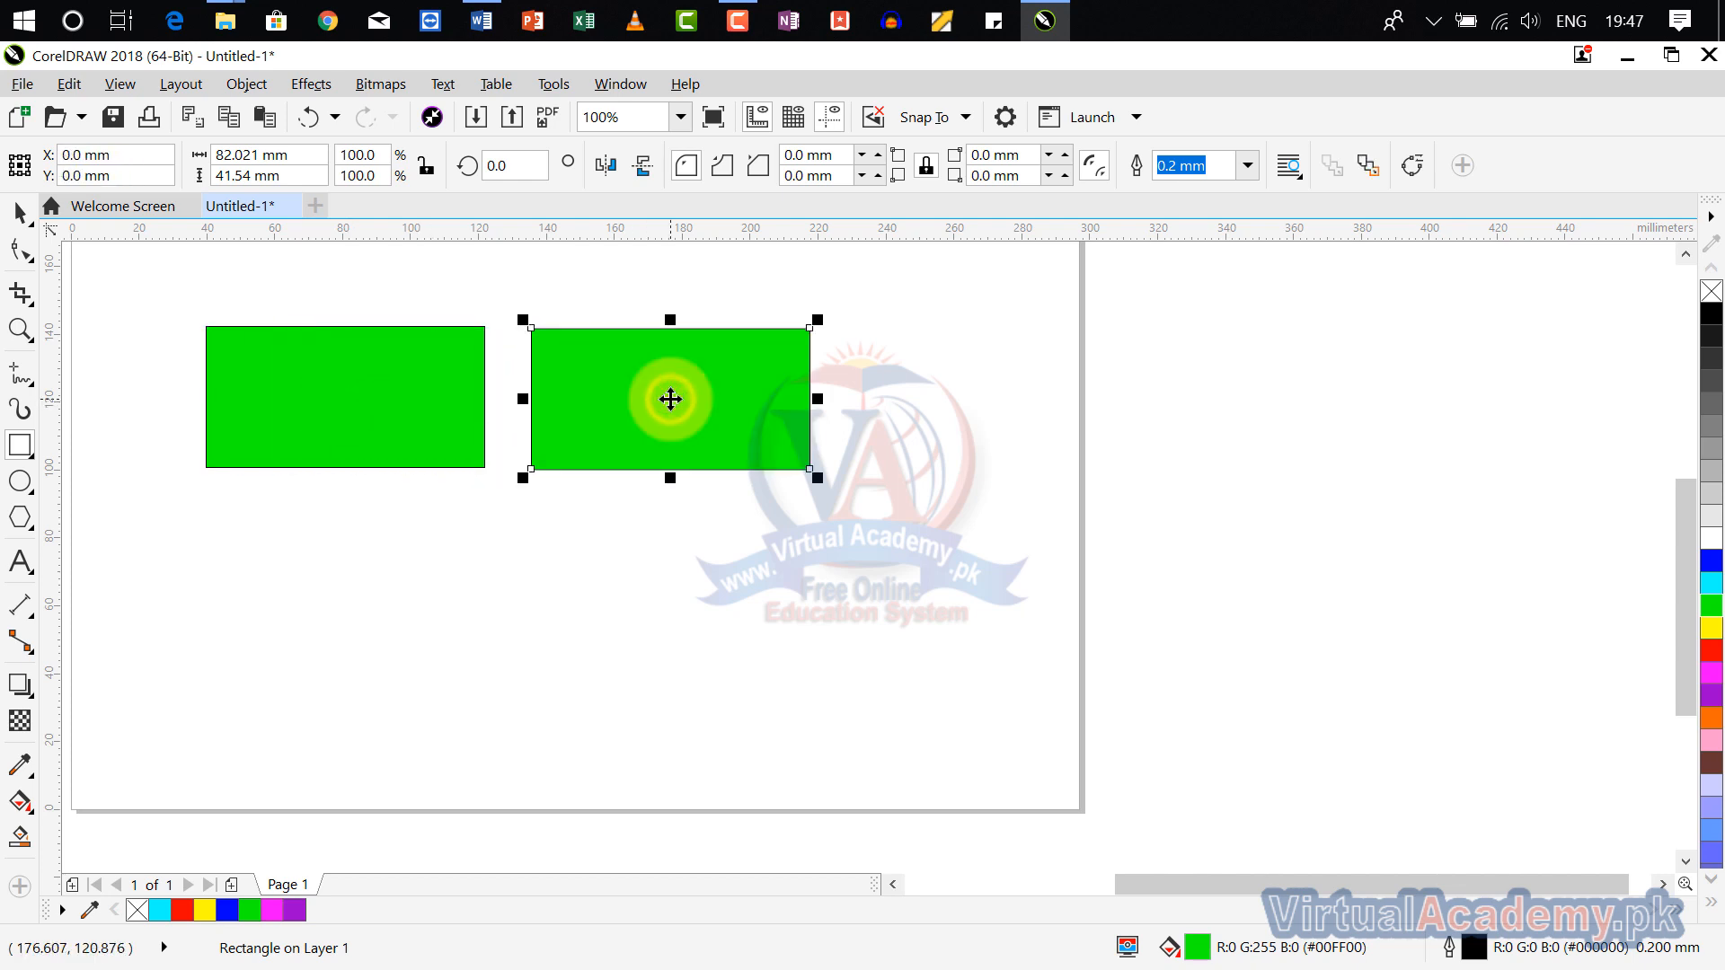
{"action": "left_click", "coordinate": [726, 551]}
{"action": "left_click", "coordinate": [664, 410]}
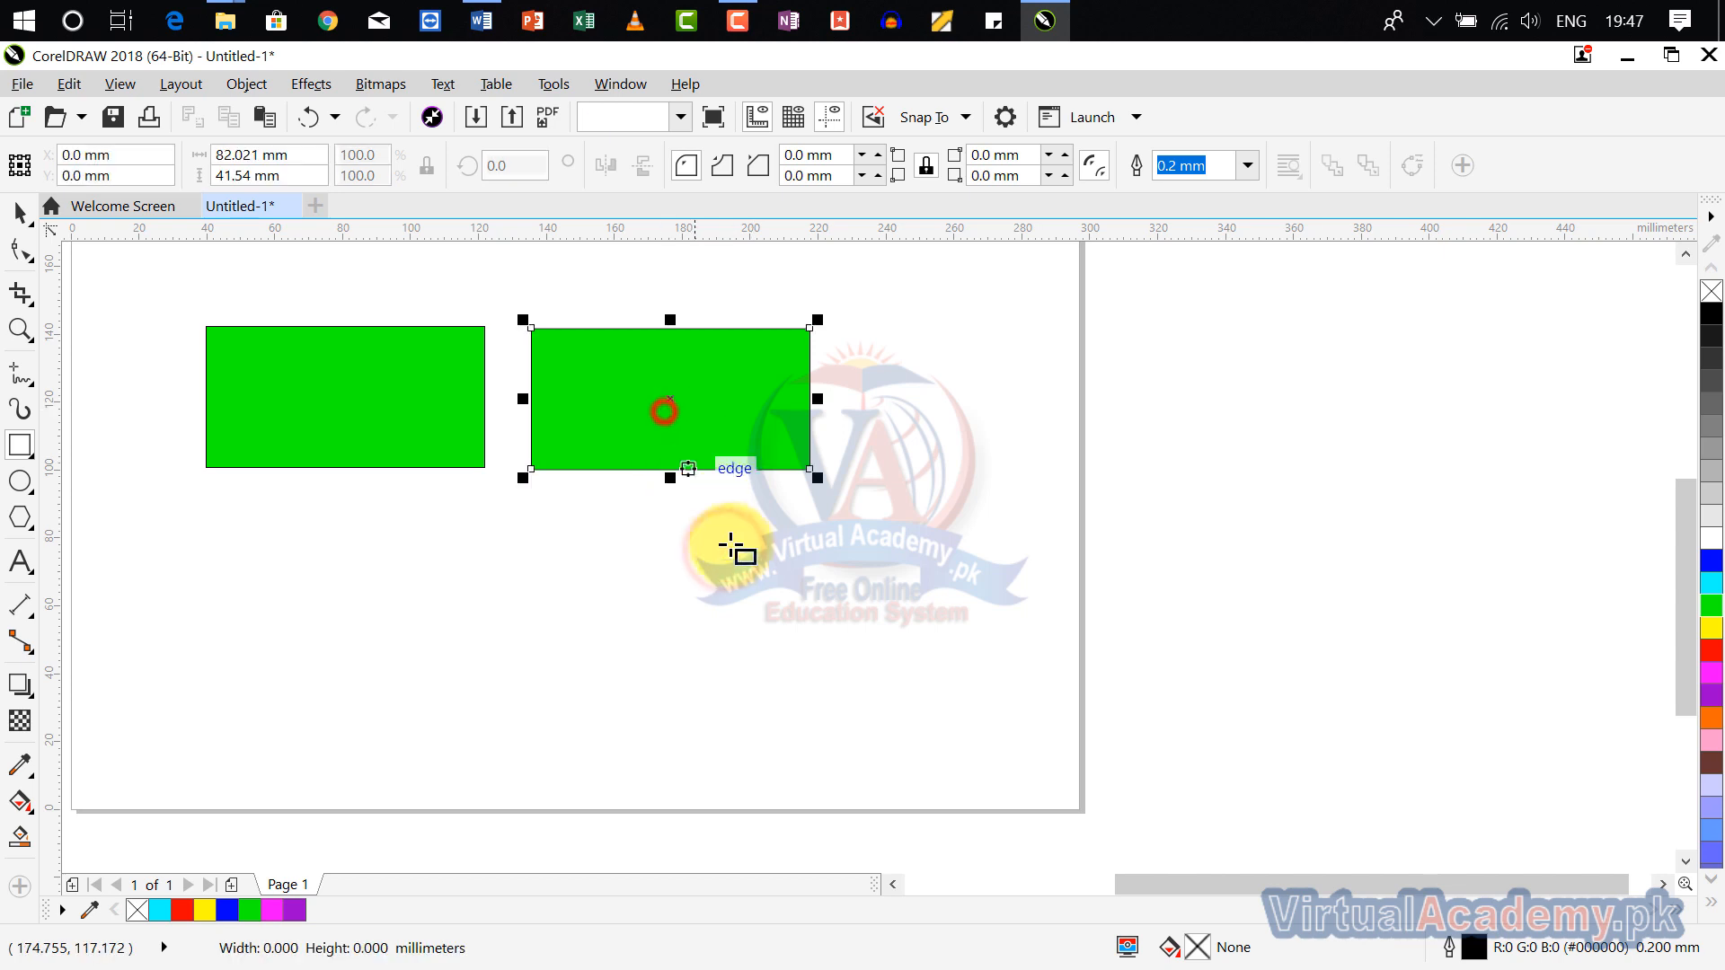
{"action": "key", "text": "Delete"}
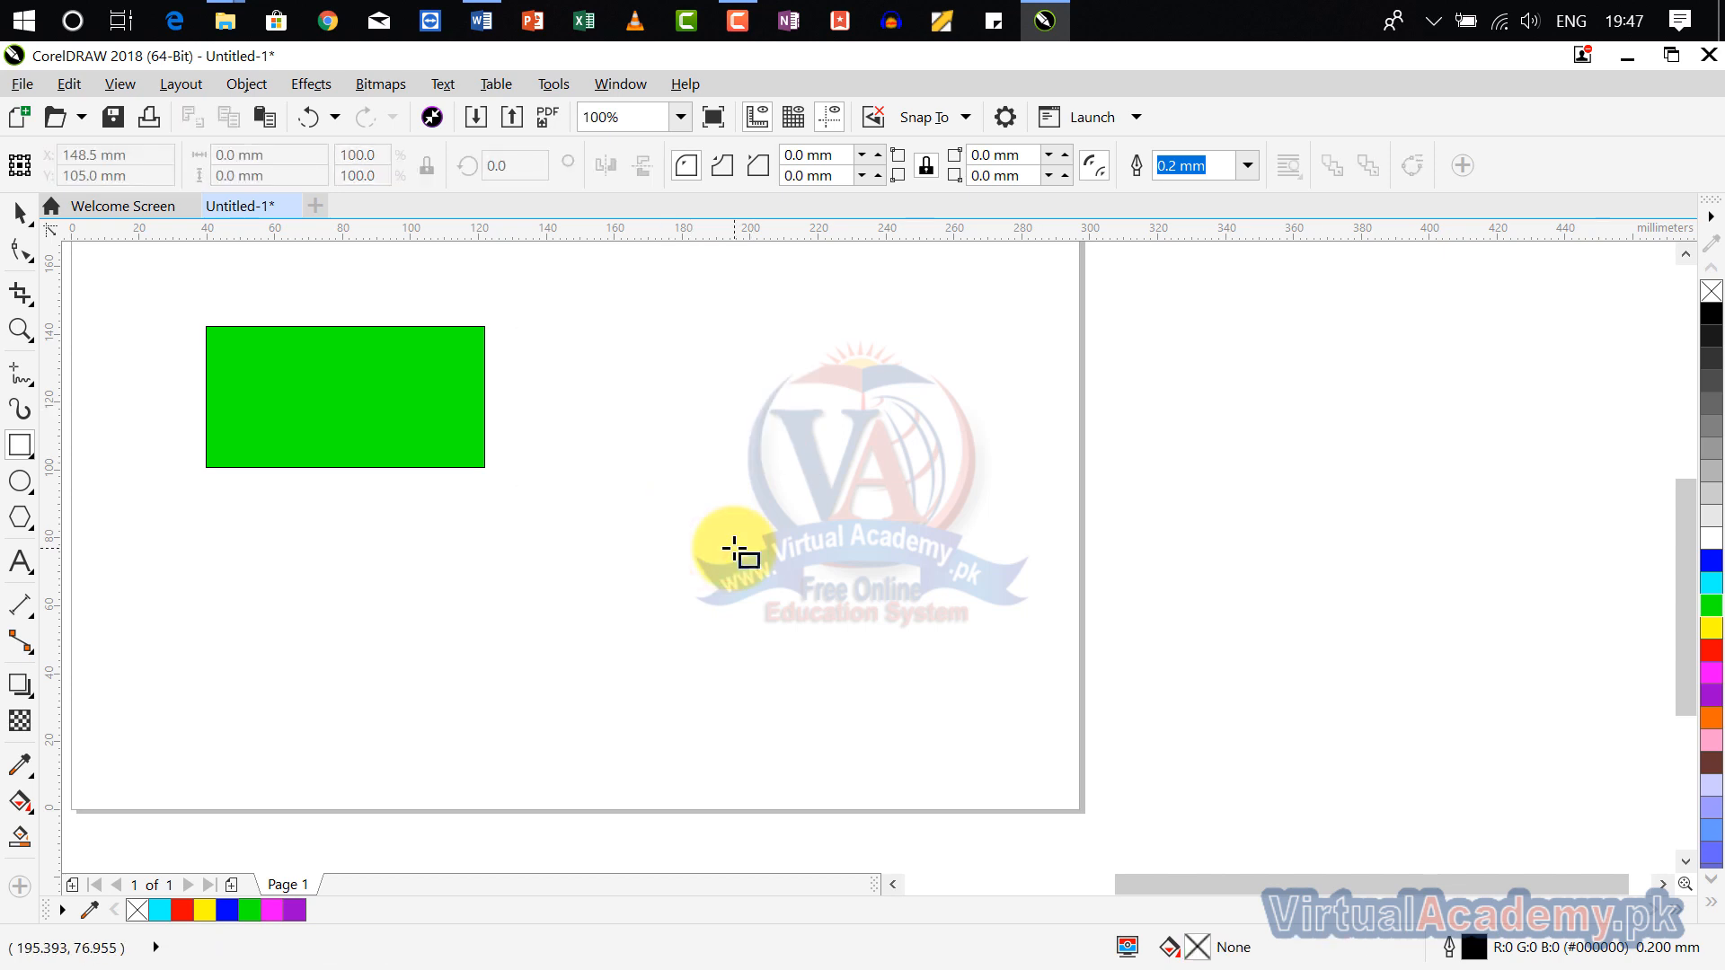
Step: Scale the green rectangle down to about 29 × 15 mm and place a duplicate level with it, a small gap to its right
{"action": "left_click", "coordinate": [449, 444]}
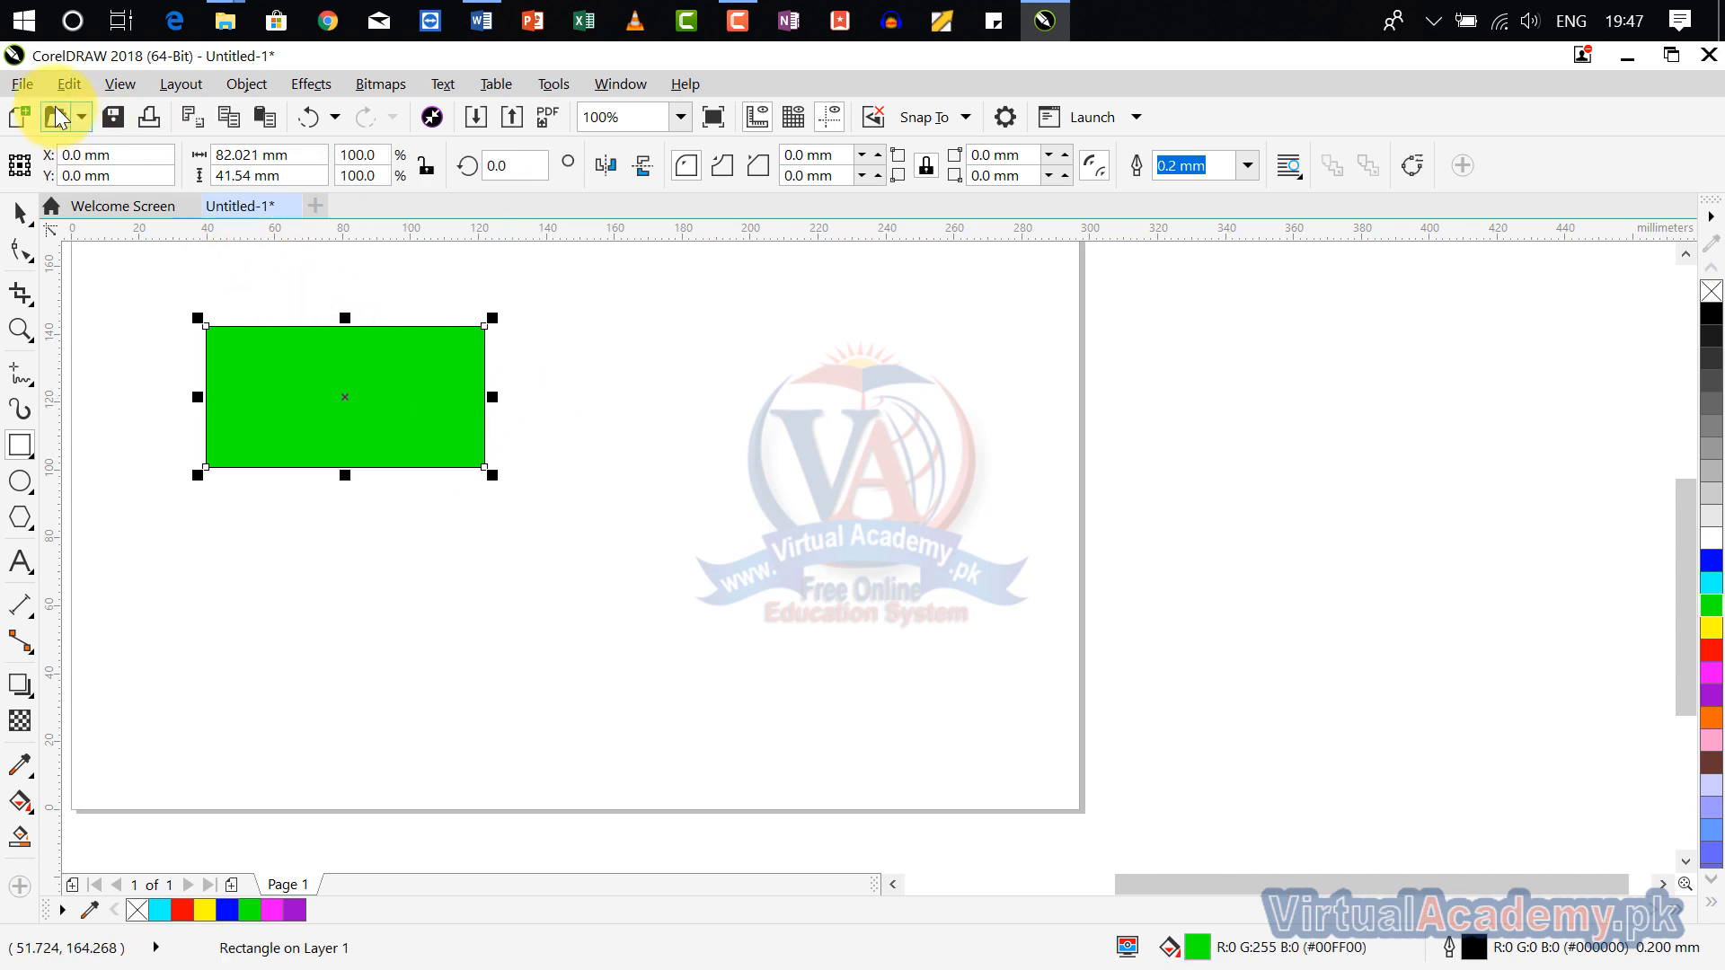
{"action": "left_click_drag", "start_coordinate": [495, 476], "coordinate": [306, 377]}
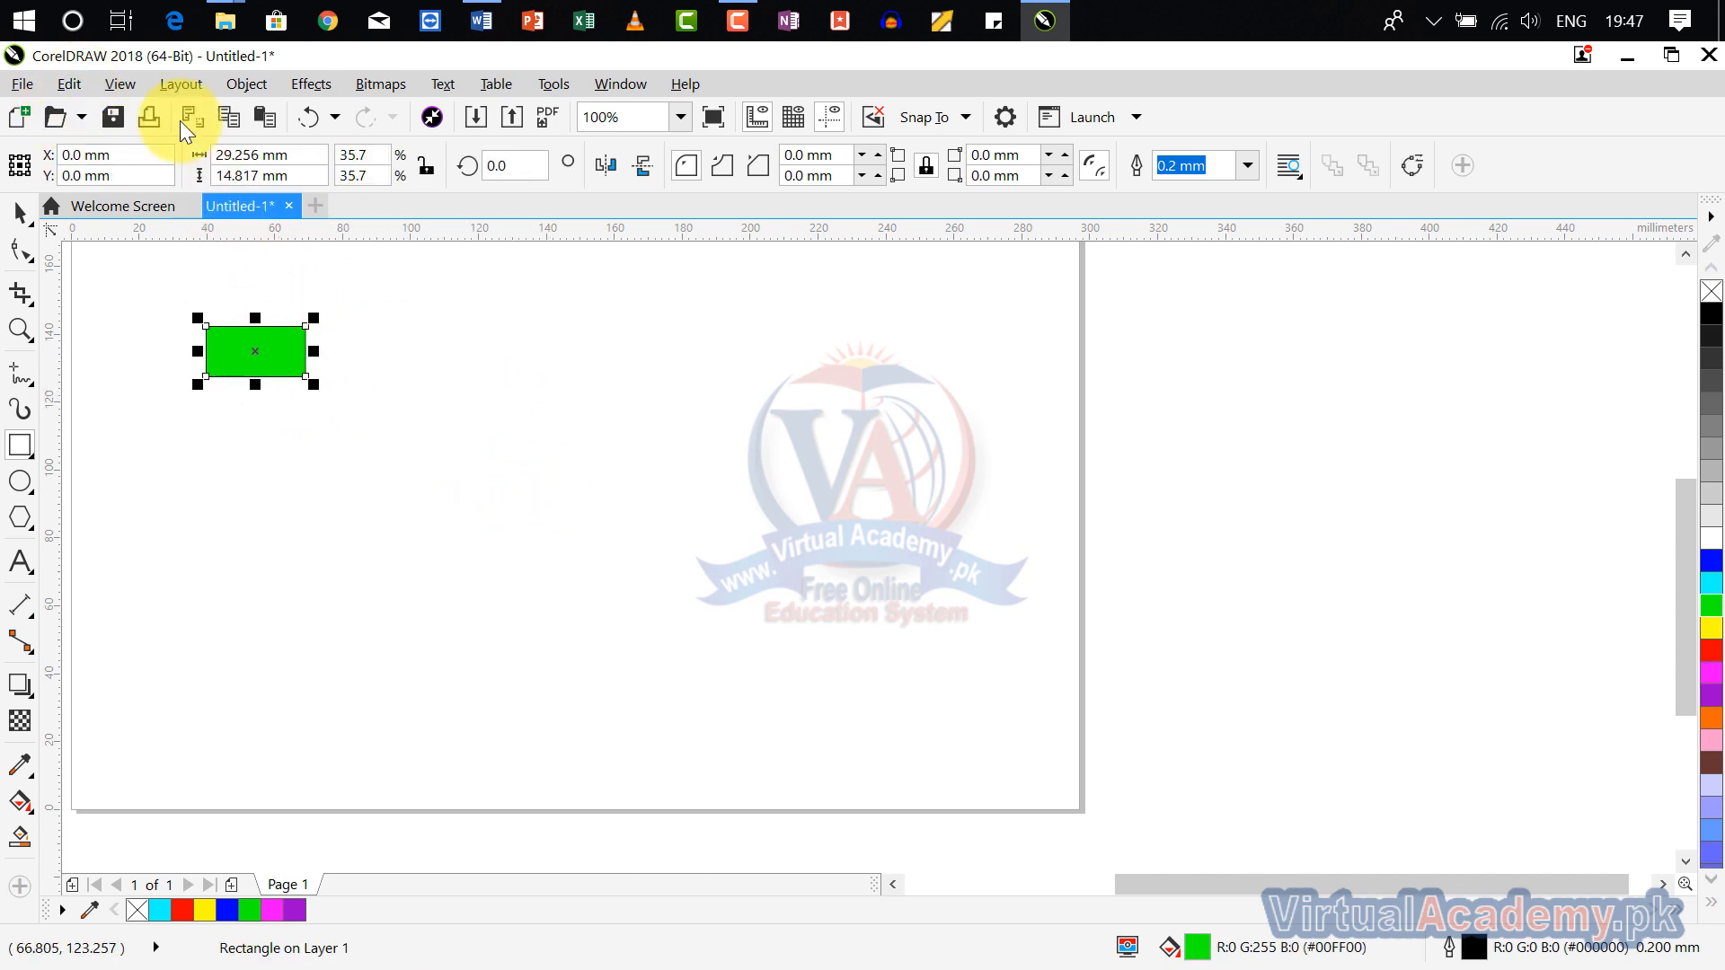
{"action": "left_click", "coordinate": [71, 82]}
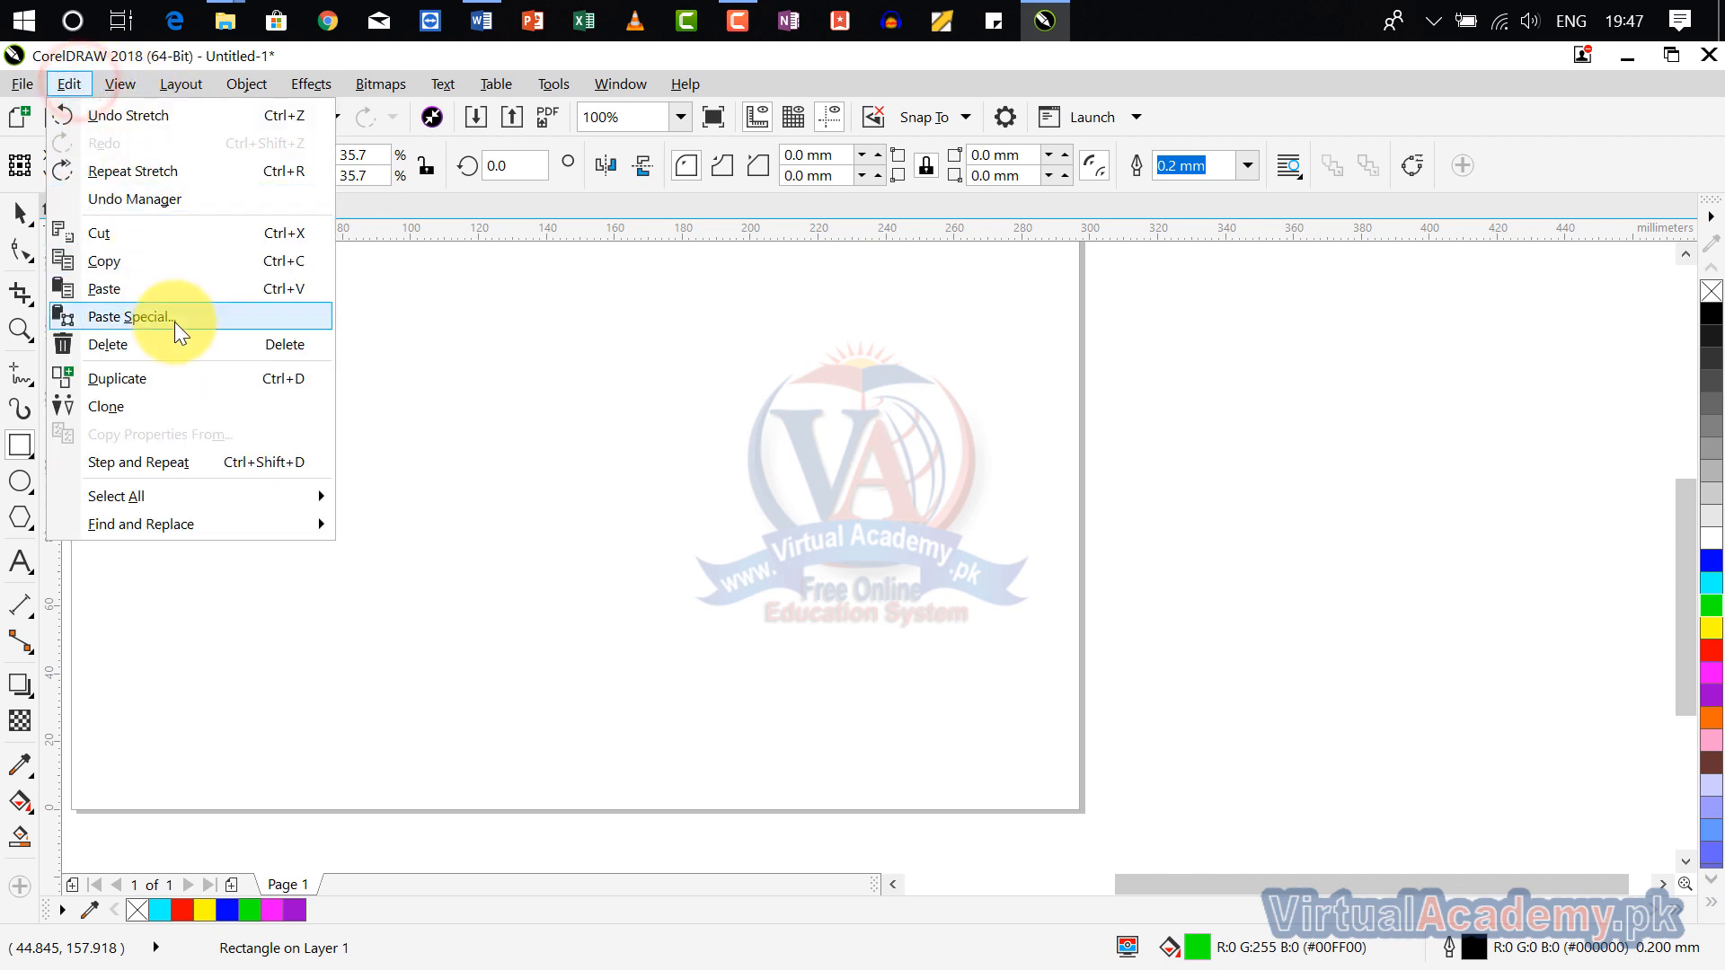
{"action": "left_click", "coordinate": [184, 378]}
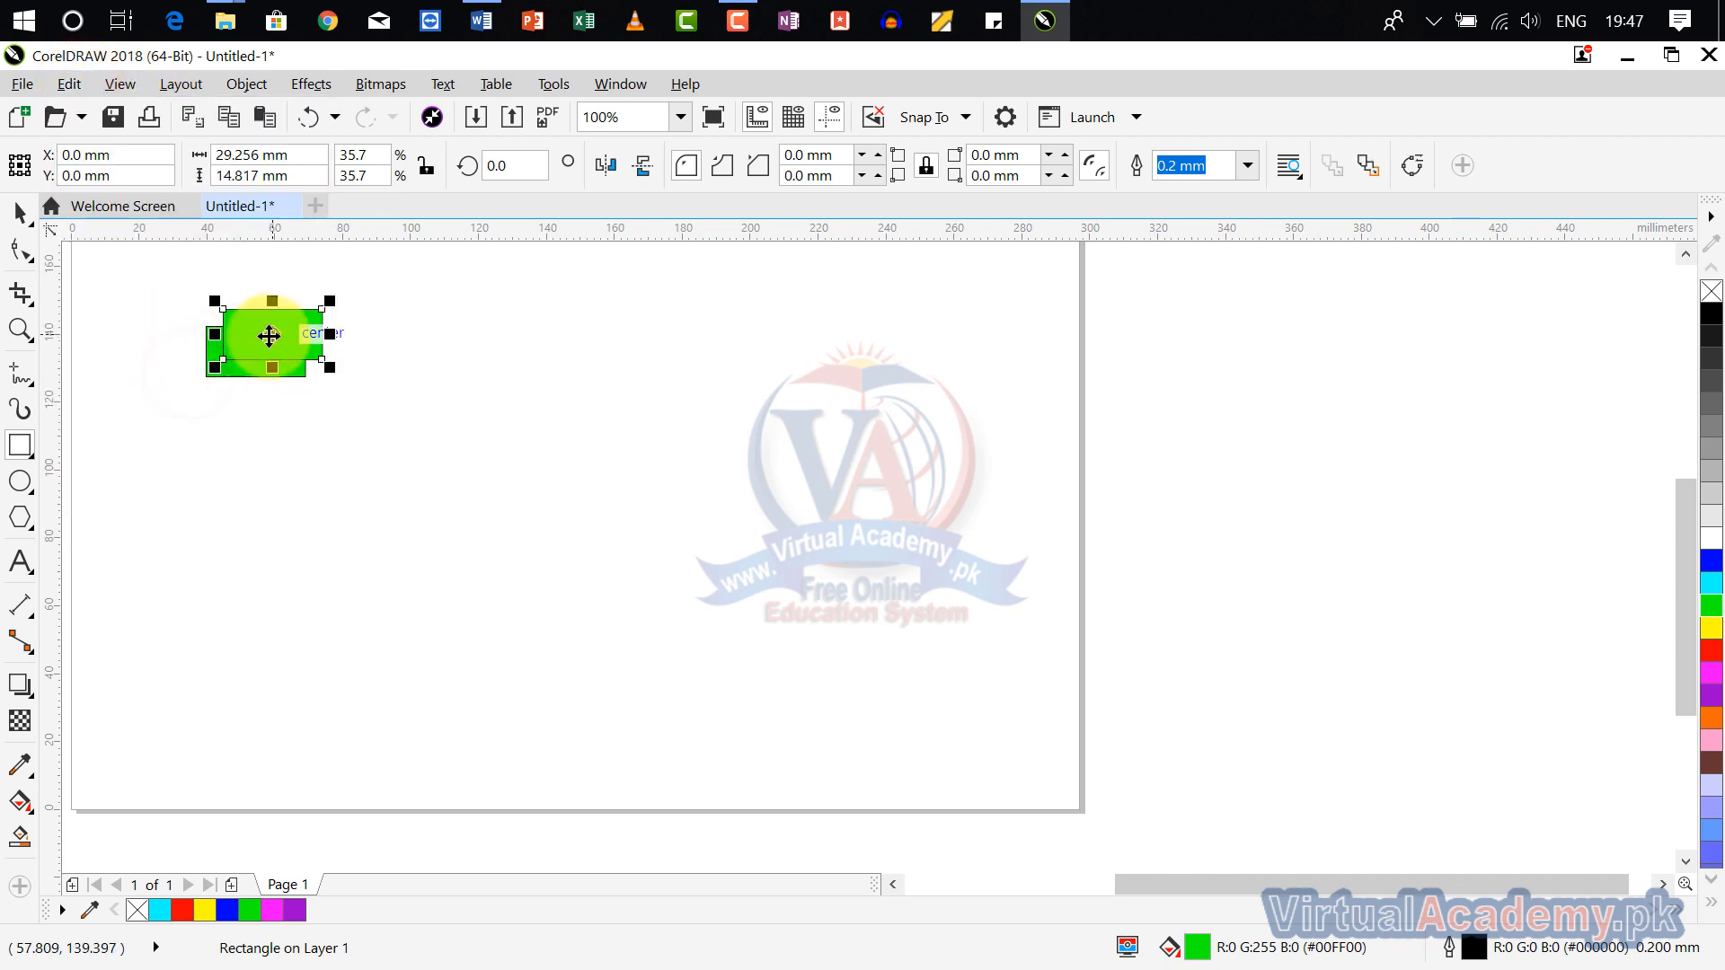
{"action": "left_click_drag", "start_coordinate": [270, 336], "coordinate": [372, 351]}
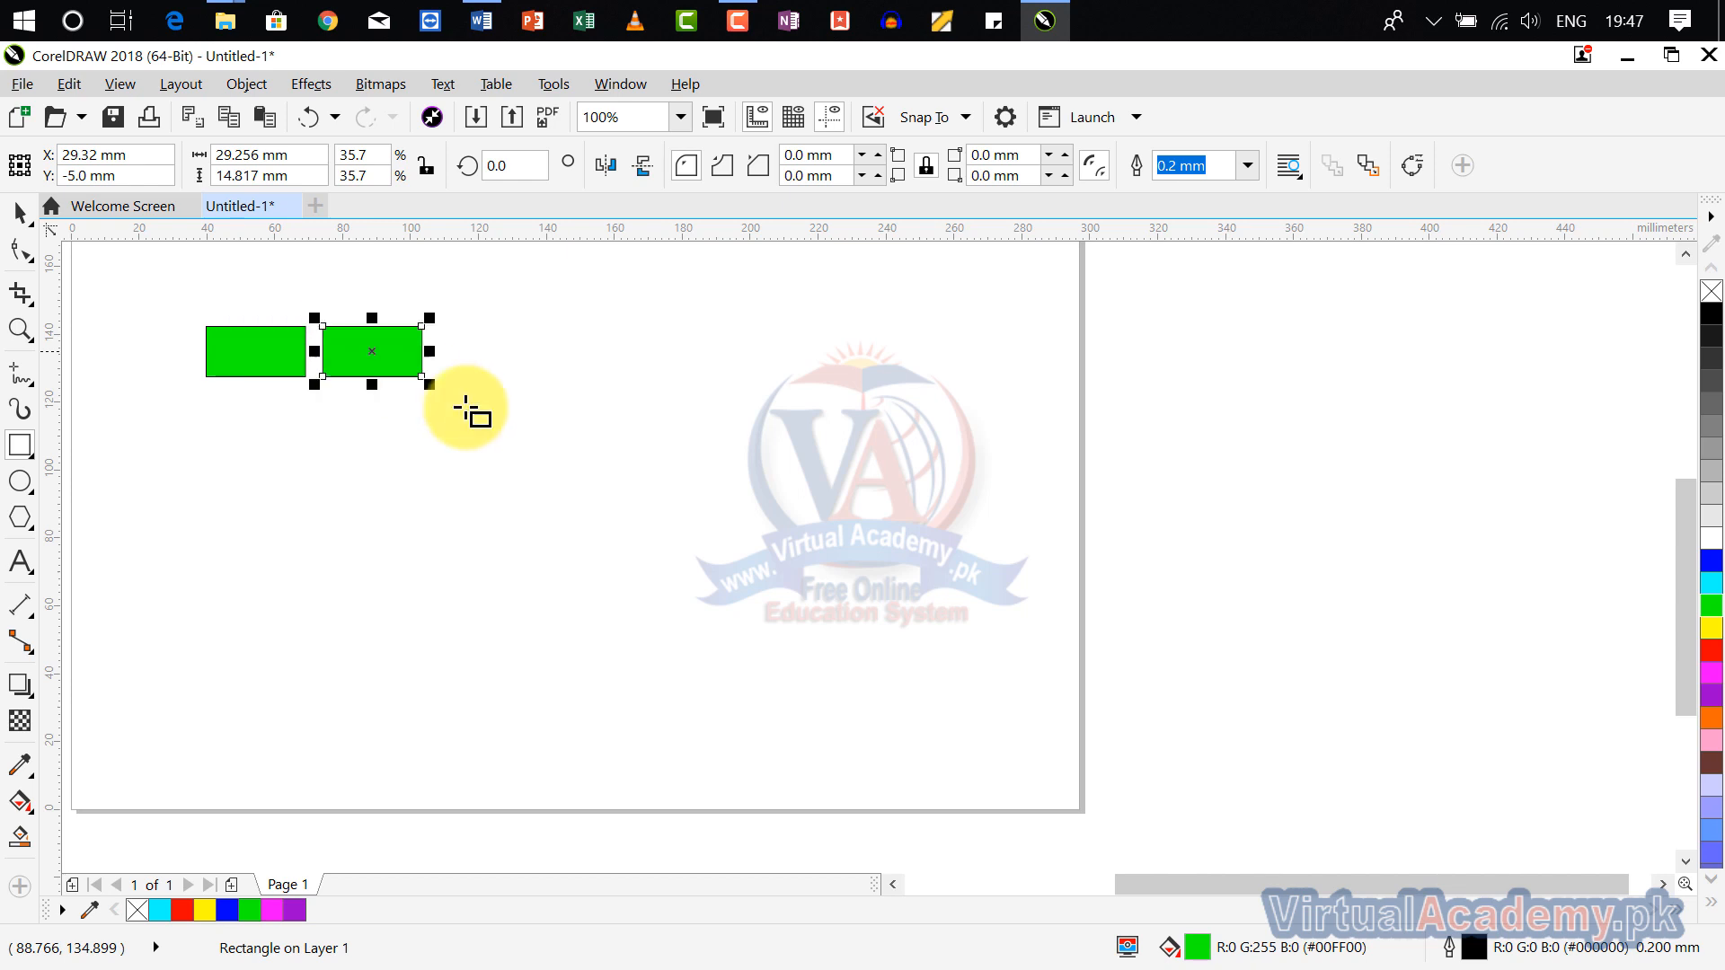
Step: Repeat the duplication at the same spacing until the row holds six rectangles
{"action": "key", "text": "ctrl+d"}
{"action": "key", "text": "ctrl+d"}
{"action": "key", "text": "ctrl+d"}
{"action": "key", "text": "ctrl+d"}
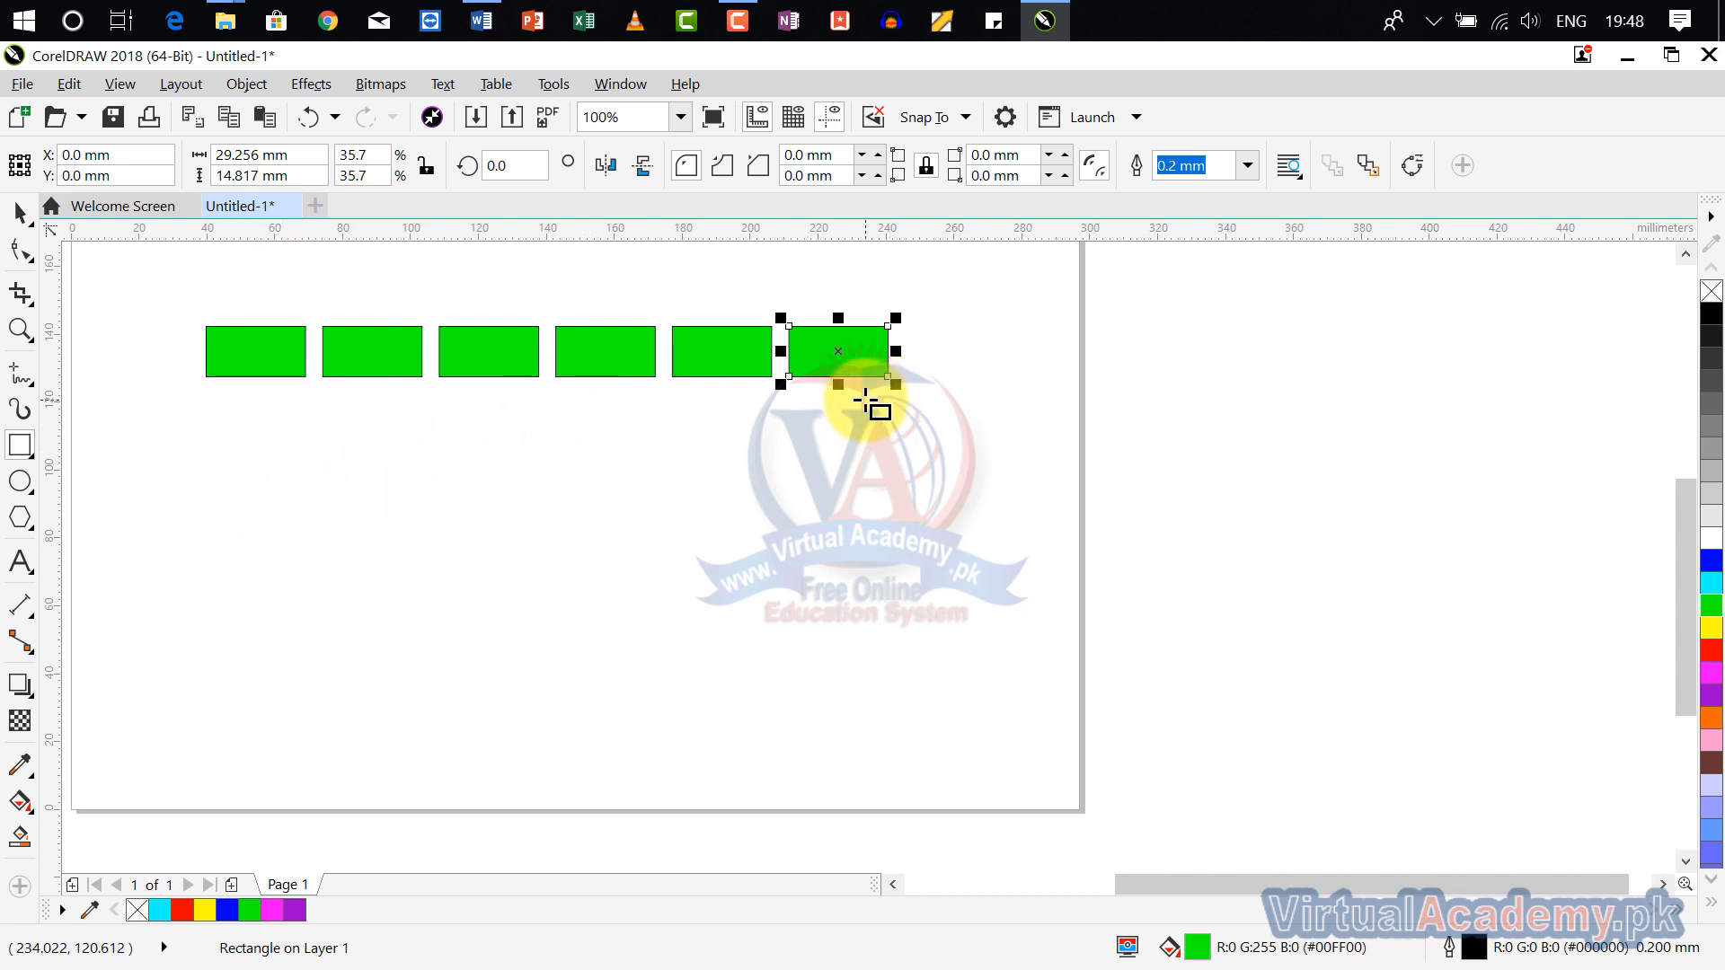
{"action": "left_click", "coordinate": [72, 85]}
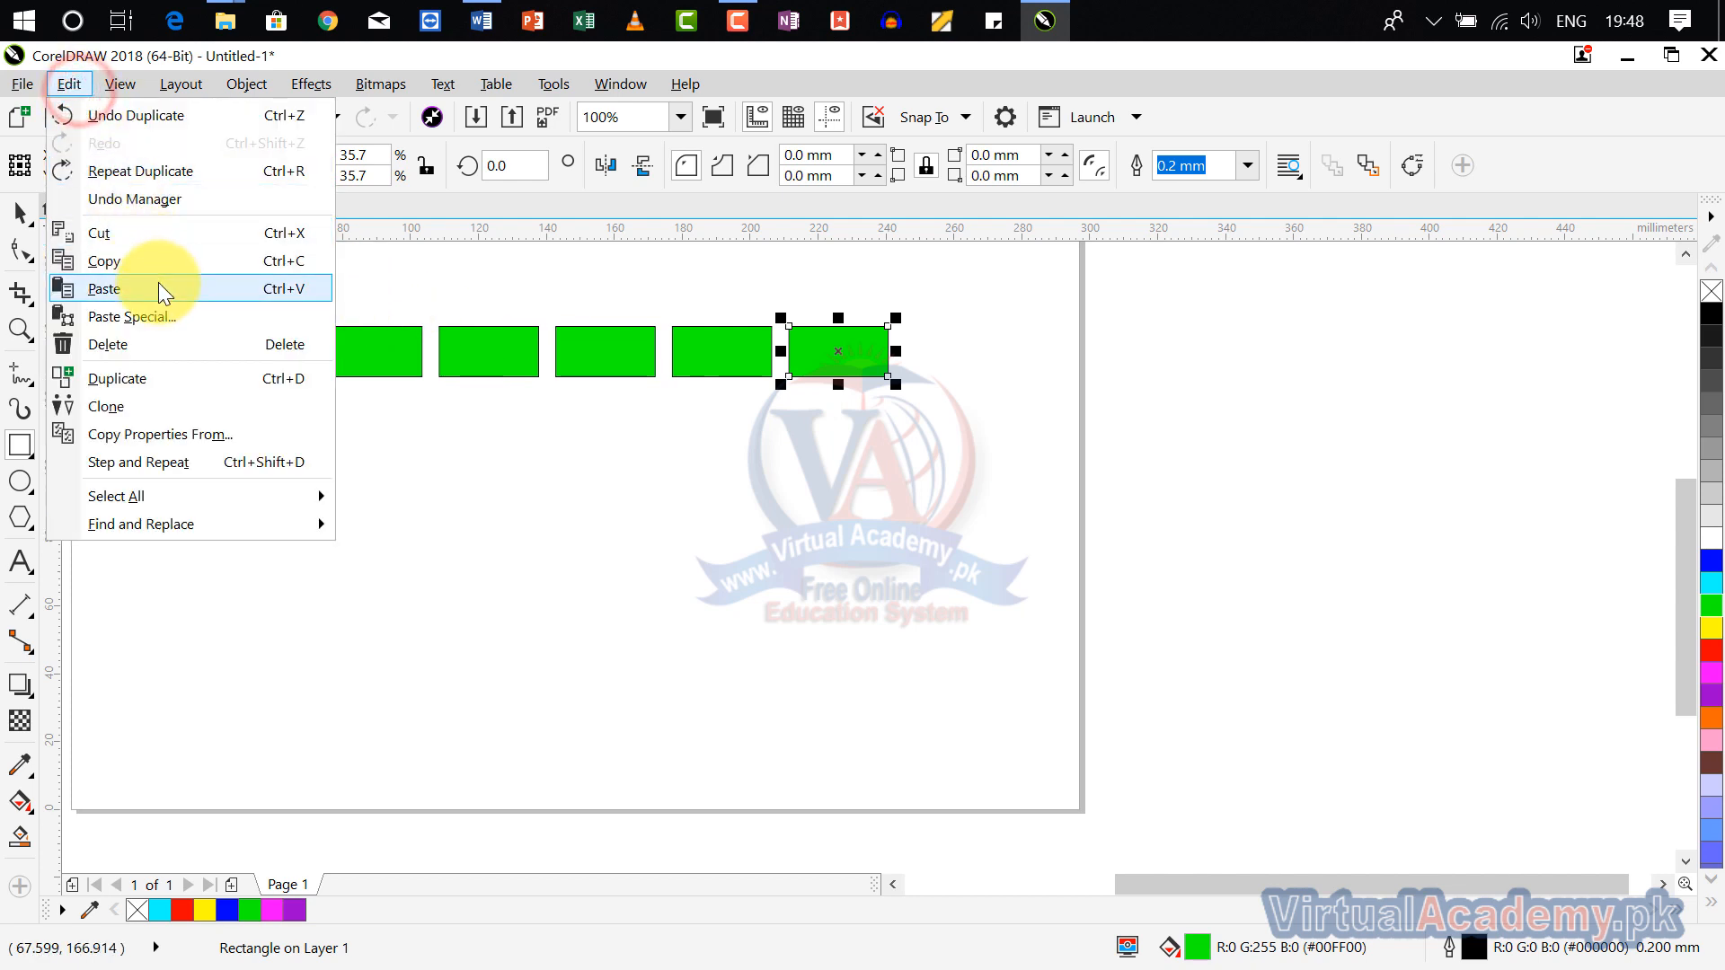
{"action": "left_click", "coordinate": [194, 413]}
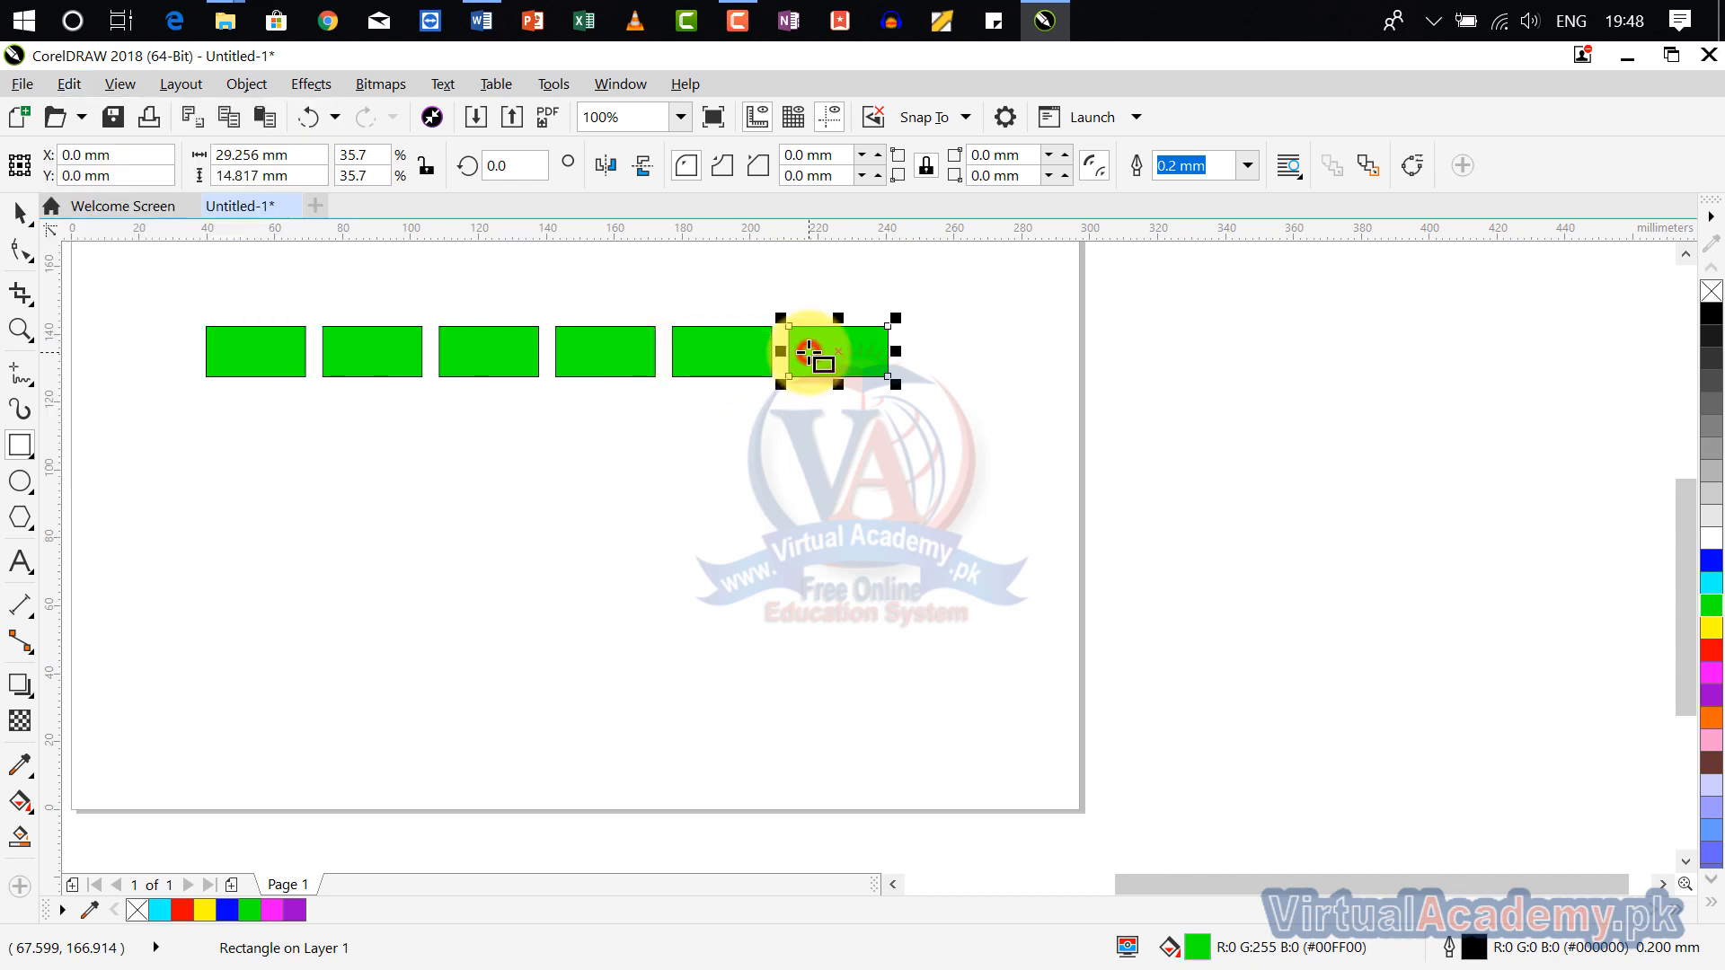
Step: Fill the fourth rectangle of the row red and undo the fill
{"action": "left_click", "coordinate": [809, 352]}
{"action": "left_click", "coordinate": [622, 358]}
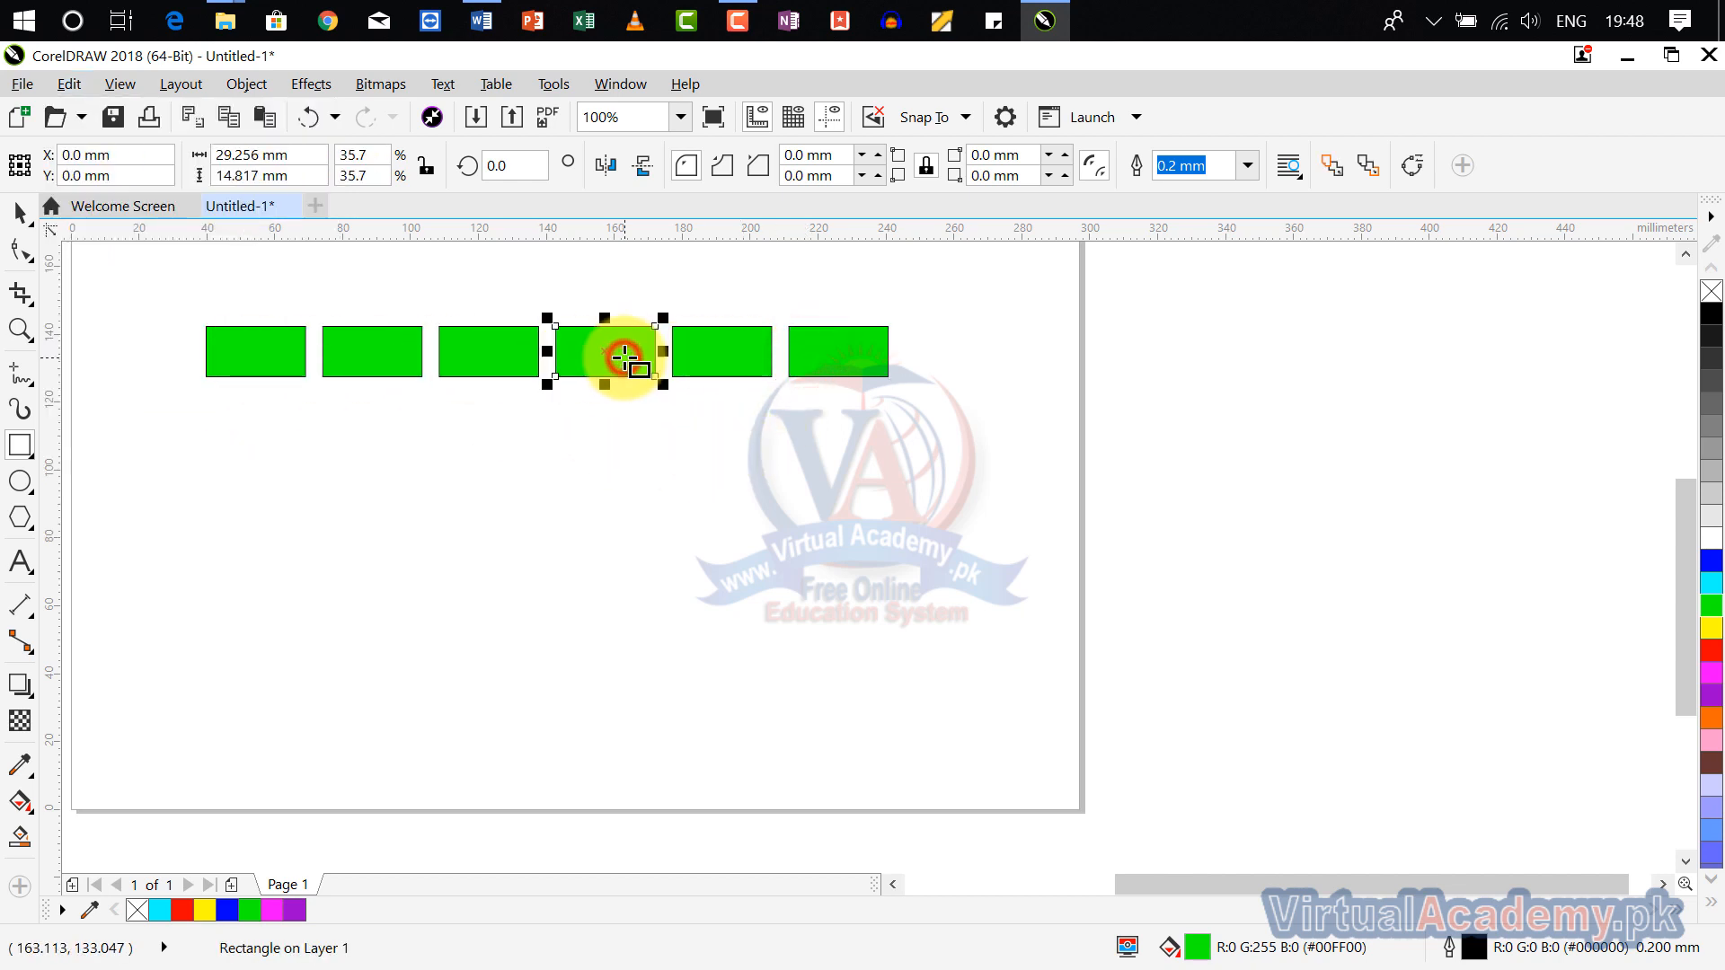
{"action": "left_click", "coordinate": [1711, 650]}
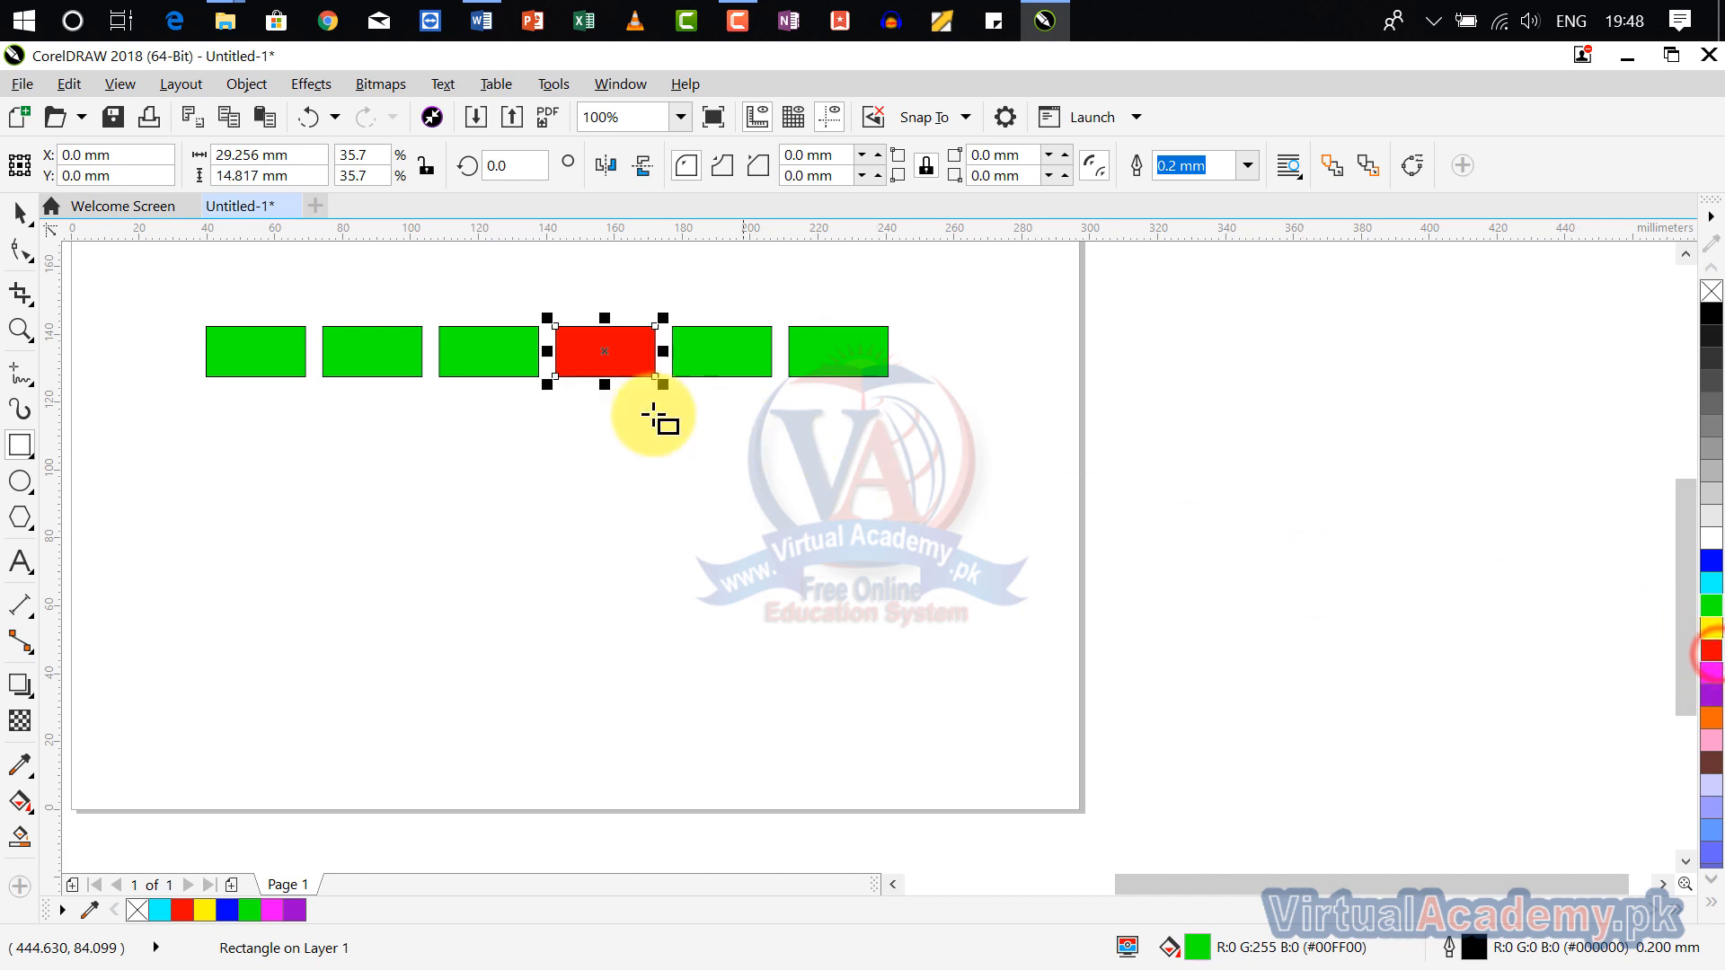
{"action": "key", "text": "ctrl+z"}
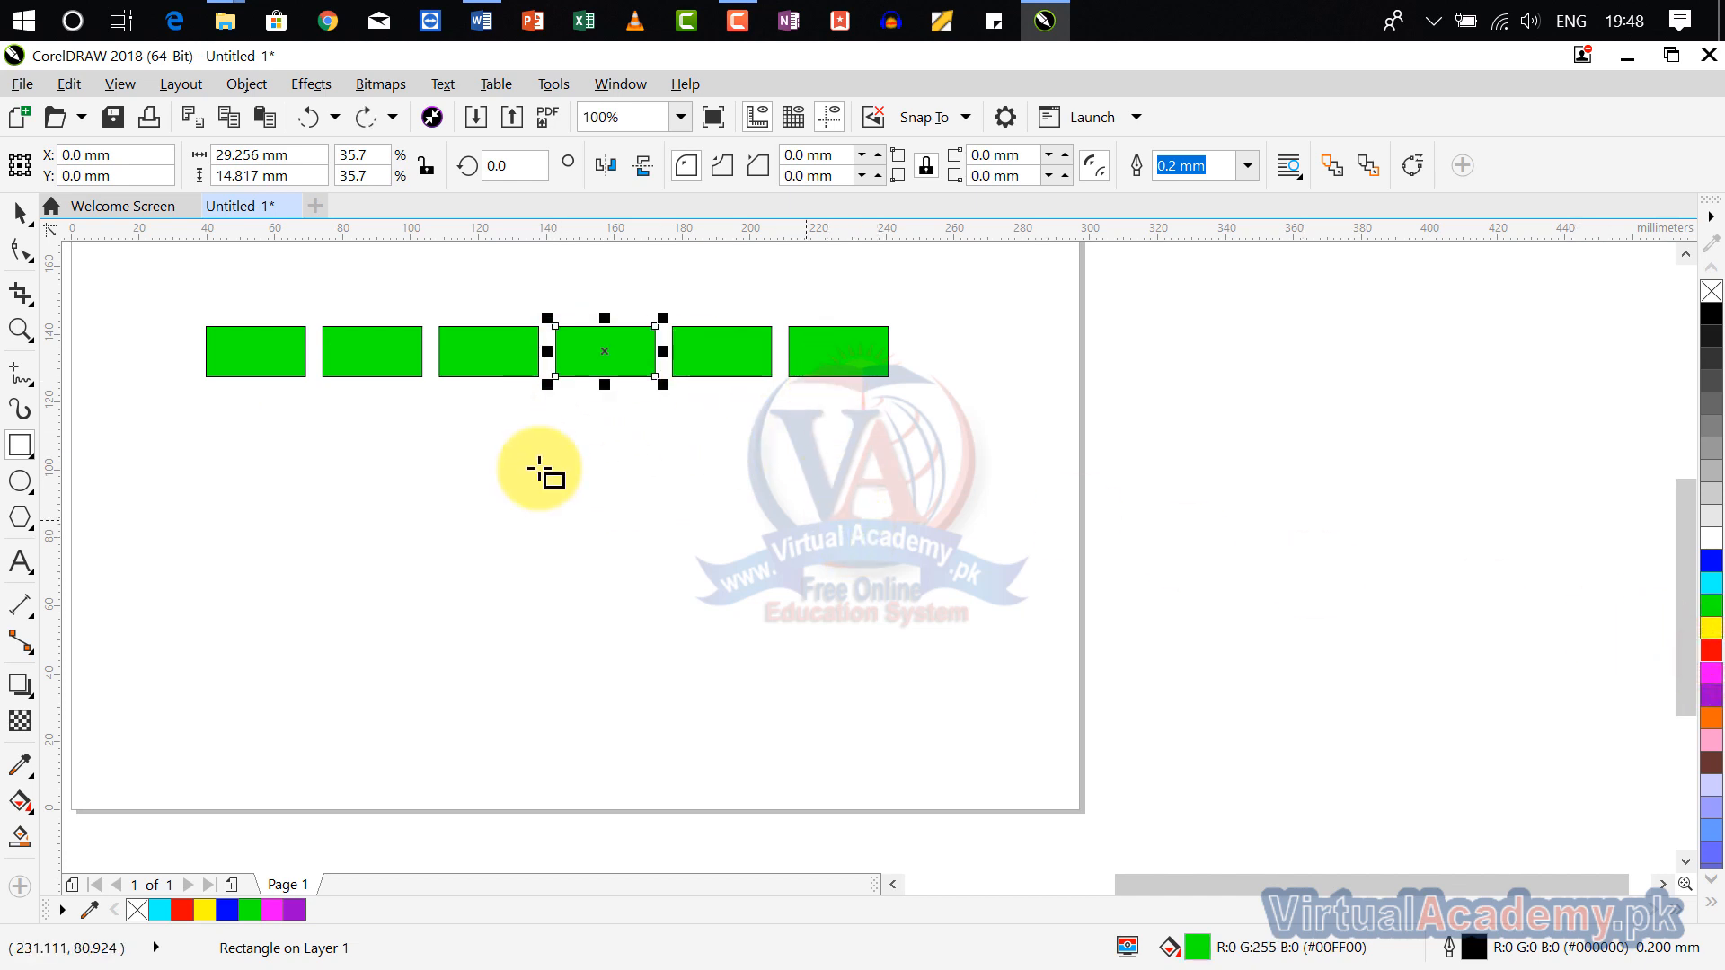
Step: Fill the original first rectangle of the row red and undo the fill
{"action": "left_click", "coordinate": [266, 356]}
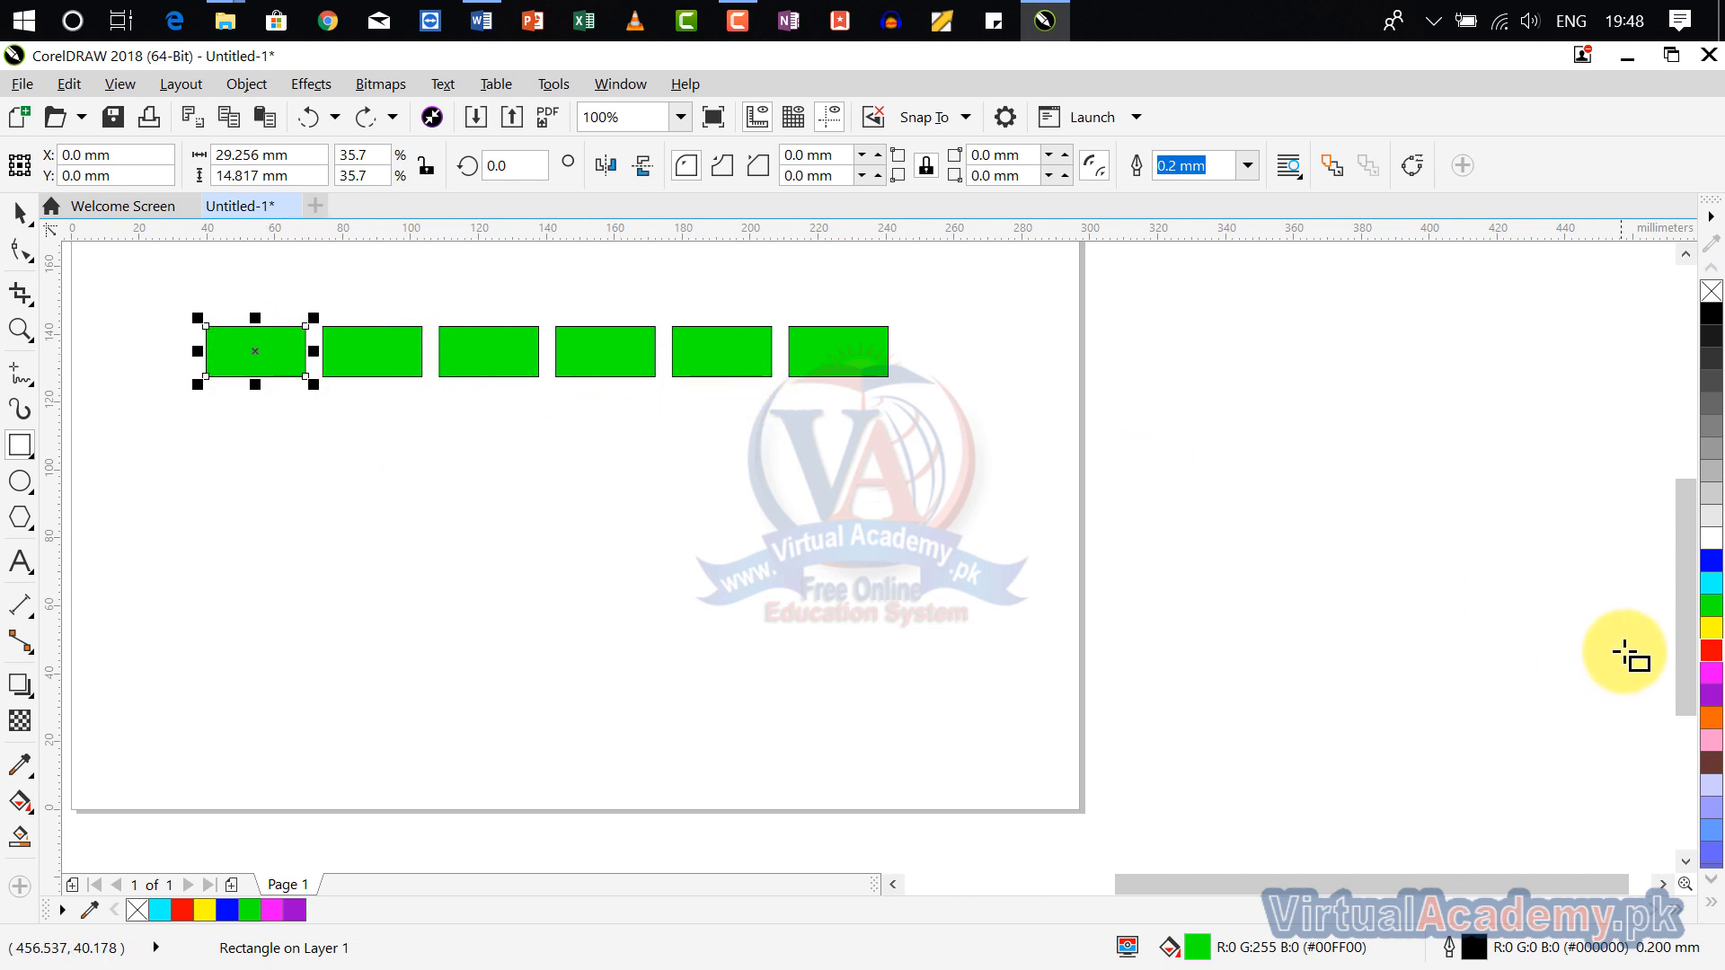
{"action": "left_click", "coordinate": [1711, 650]}
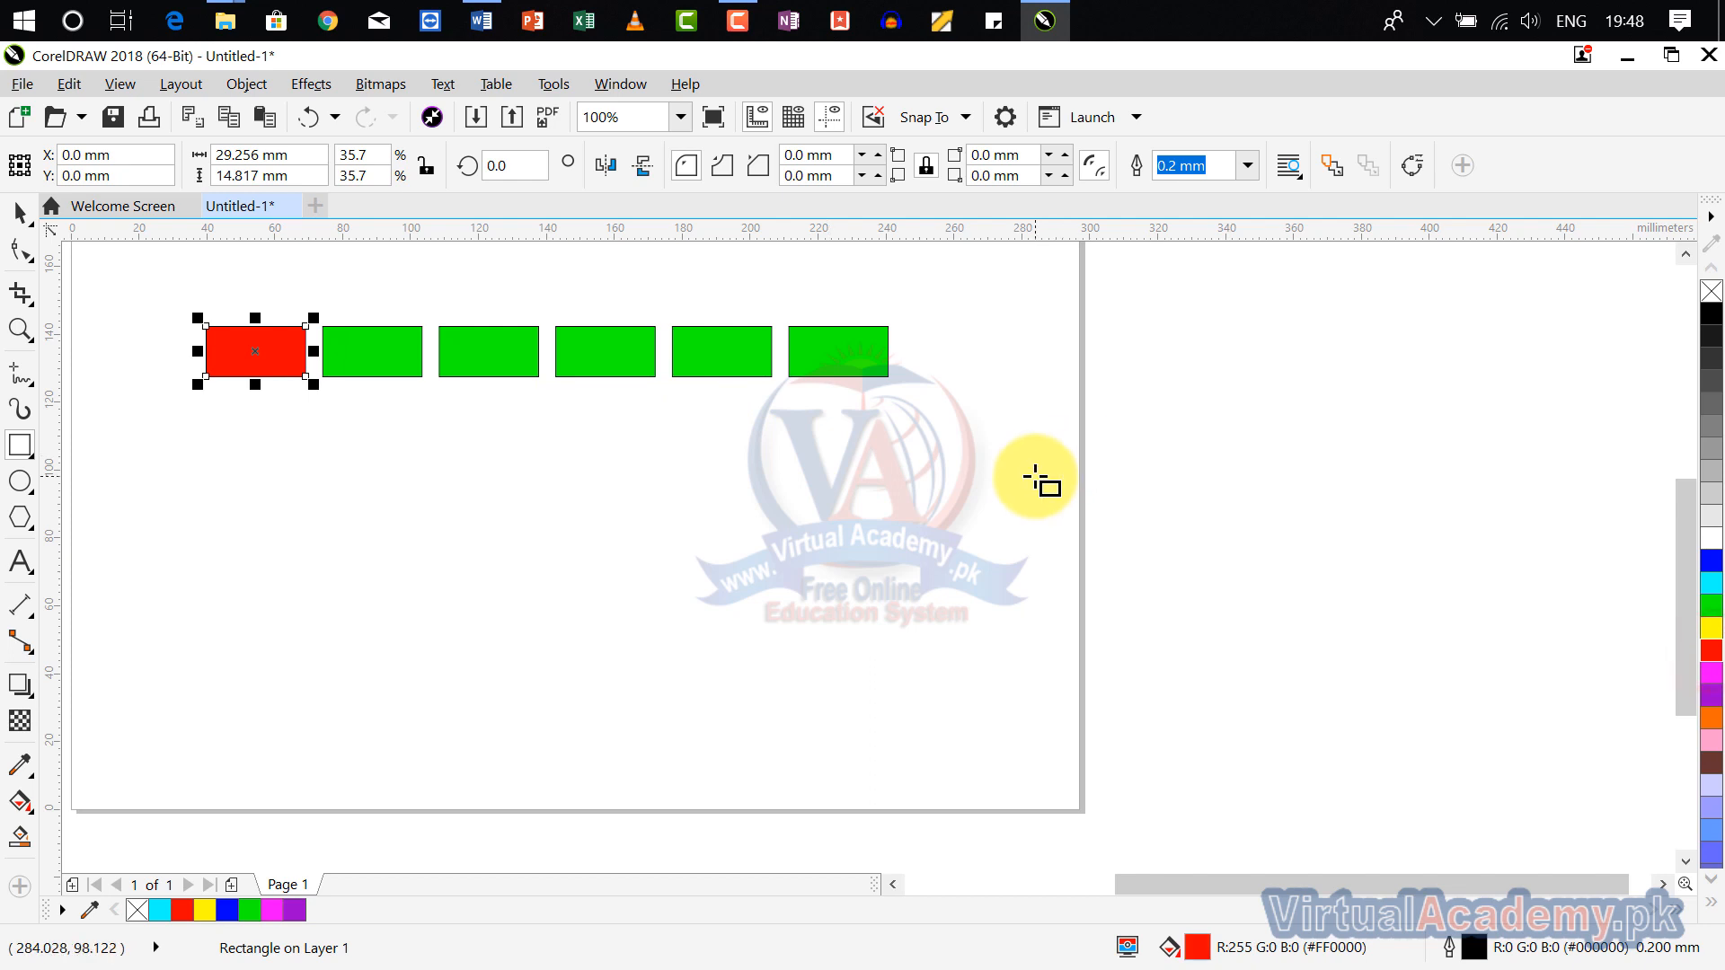
{"action": "key", "text": "ctrl+z"}
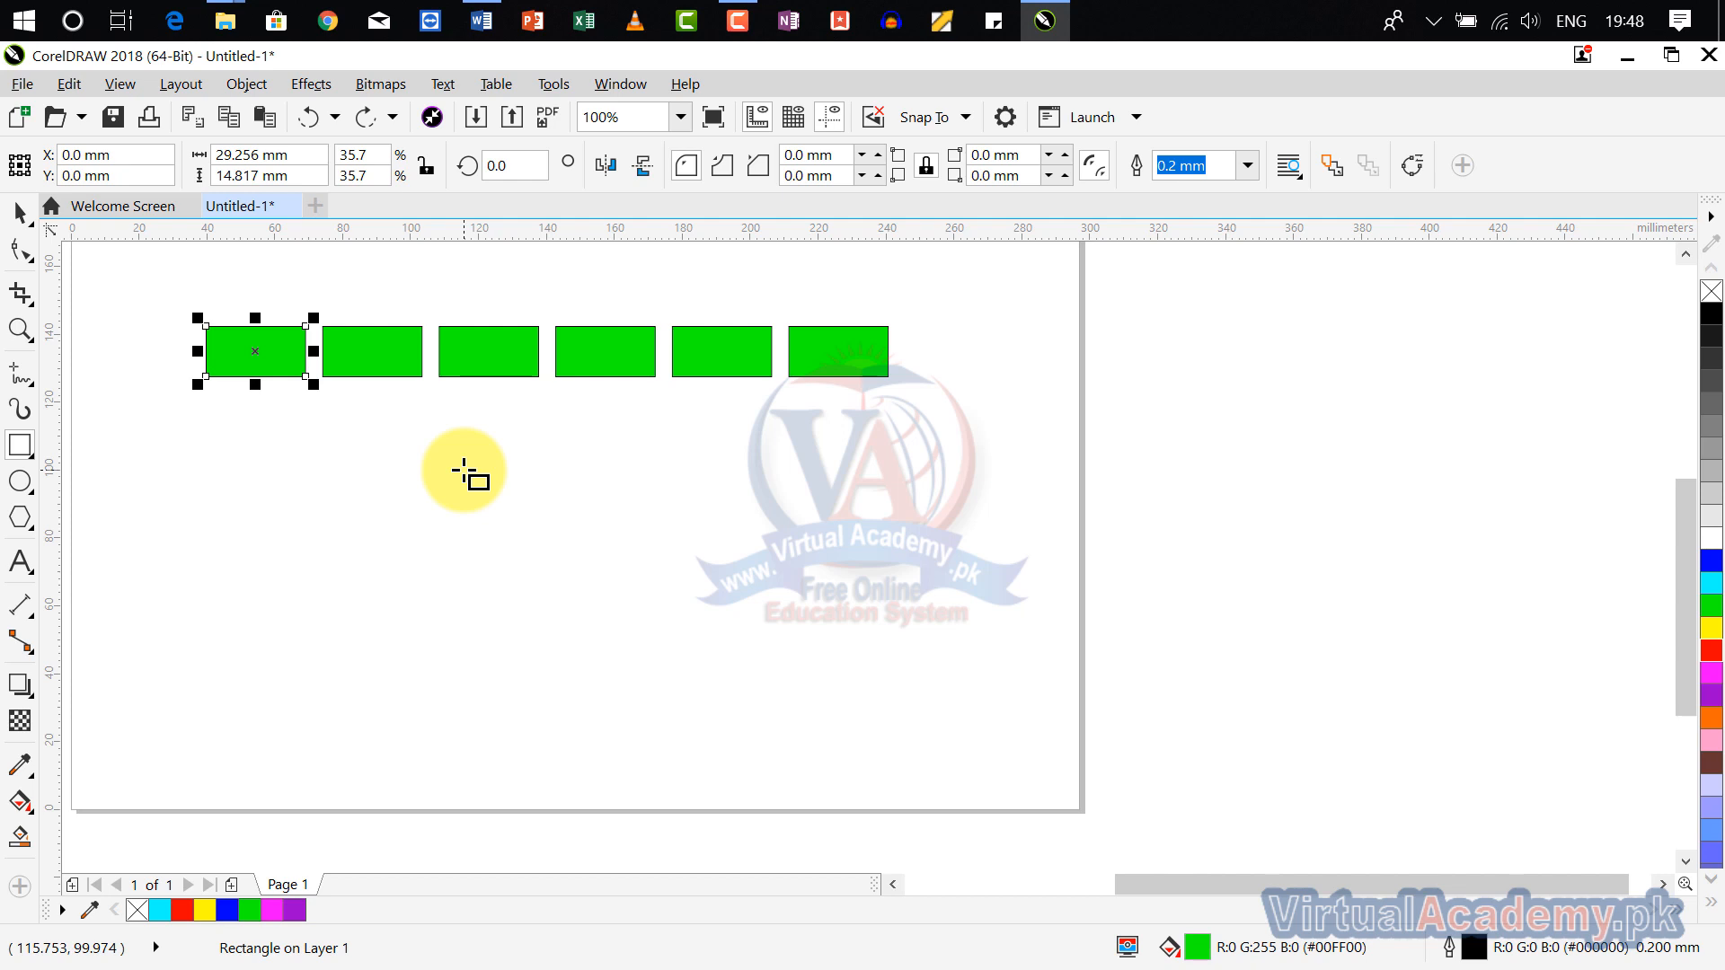
Step: Draw a rectangle about 29 × 16 mm below the first green rectangle and fill it red
{"action": "left_click", "coordinate": [16, 454]}
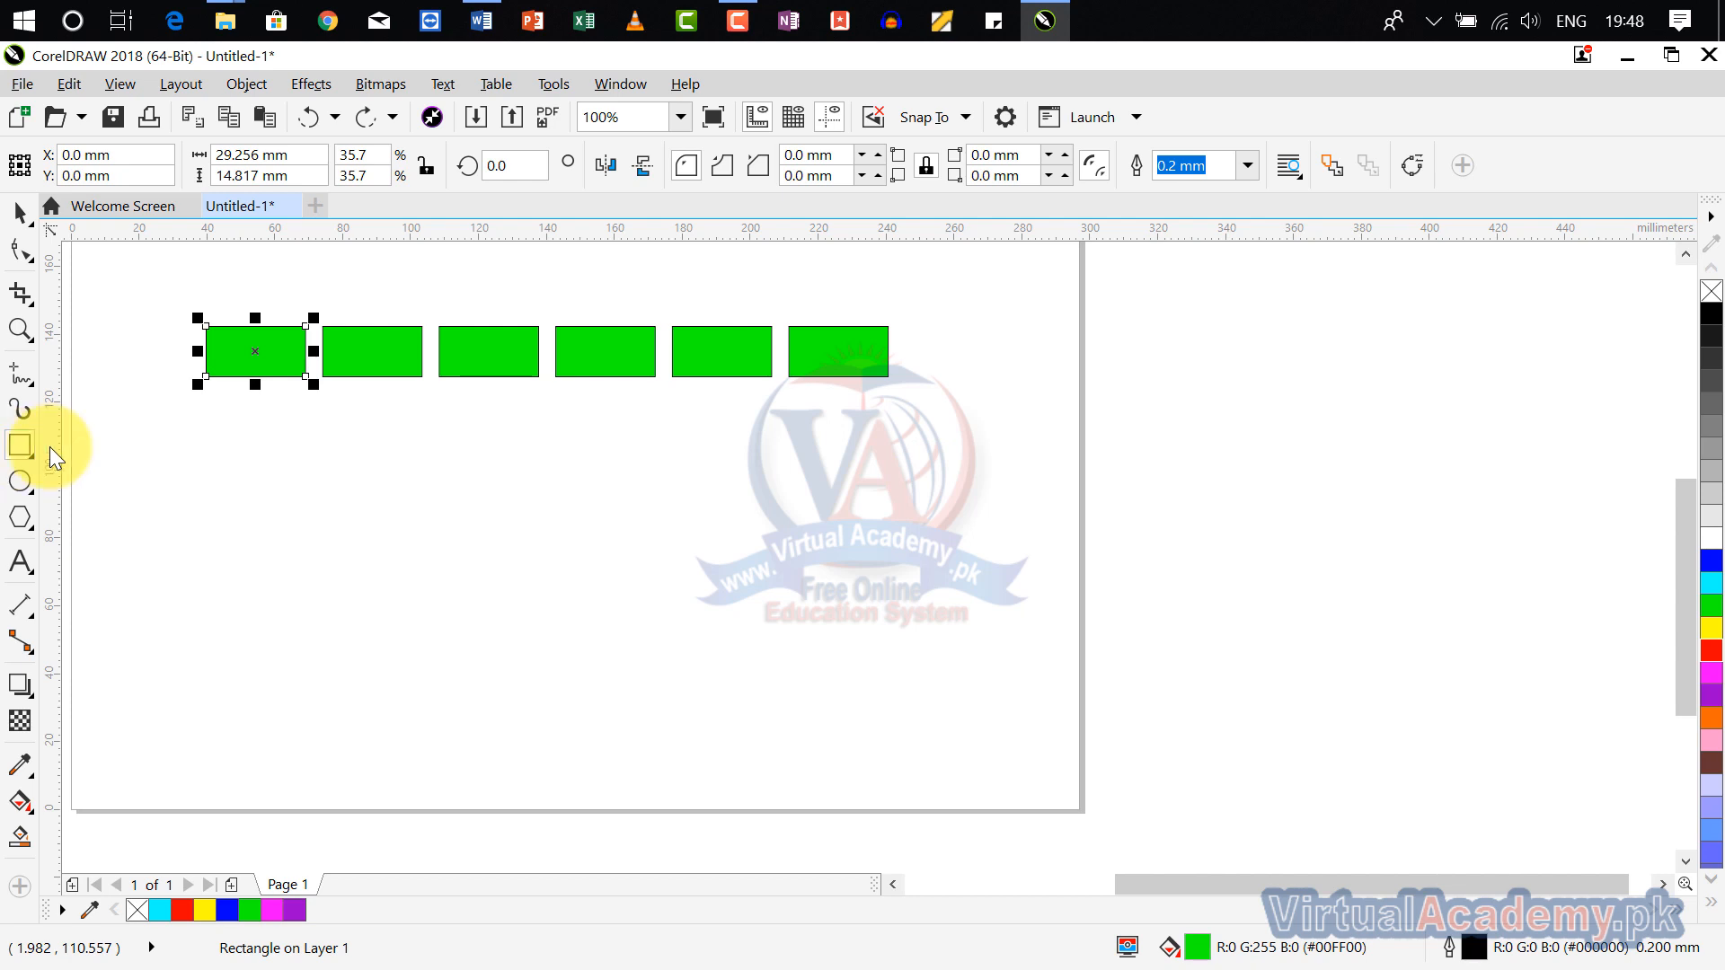
{"action": "left_click_drag", "start_coordinate": [204, 442], "coordinate": [304, 495]}
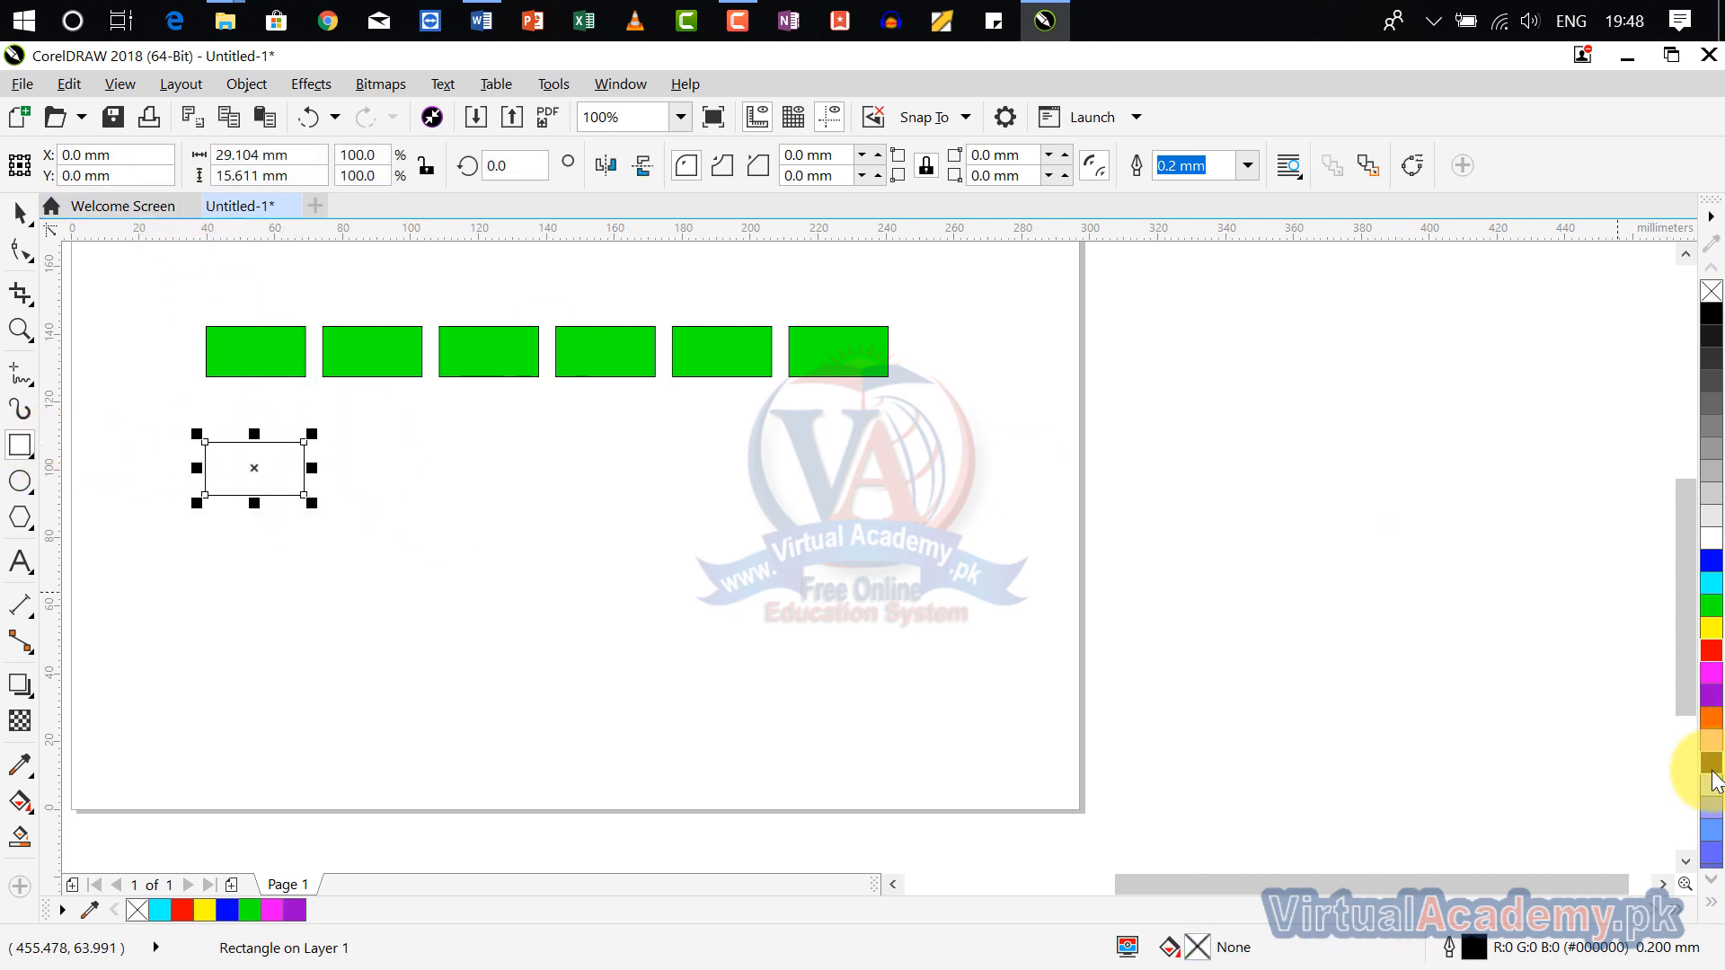
{"action": "left_click", "coordinate": [1712, 654]}
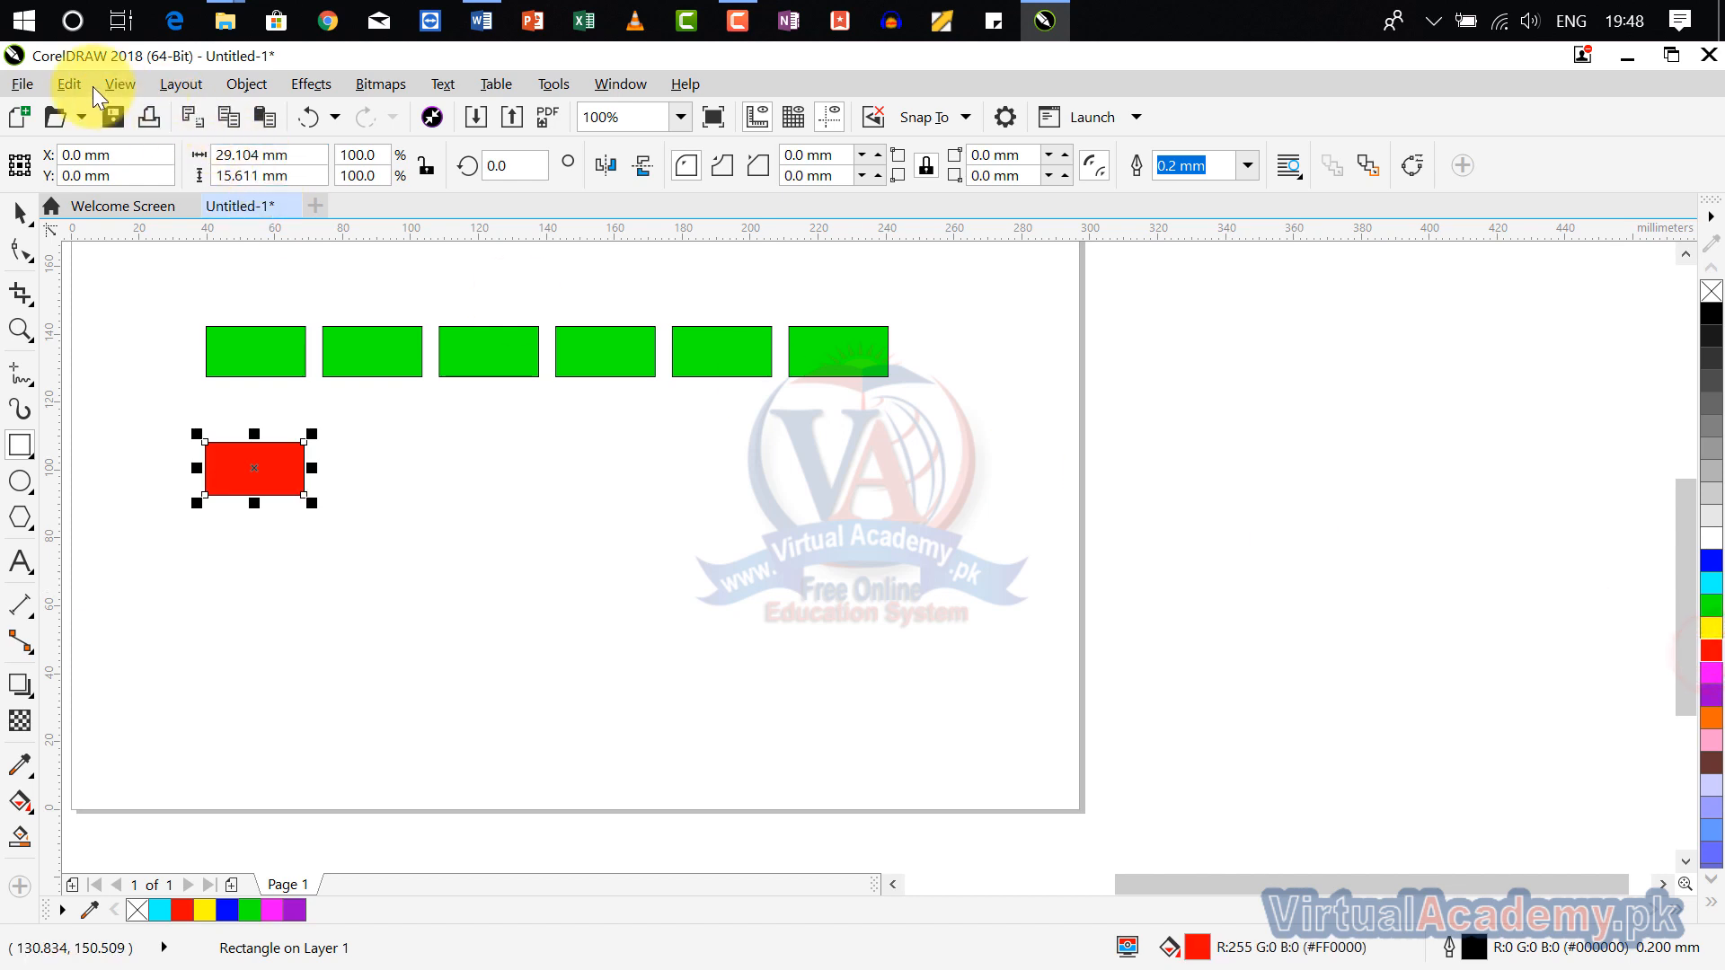
Step: Clone the red rectangle and place the clone beside it on the right, leaving a small gap
{"action": "left_click", "coordinate": [59, 78]}
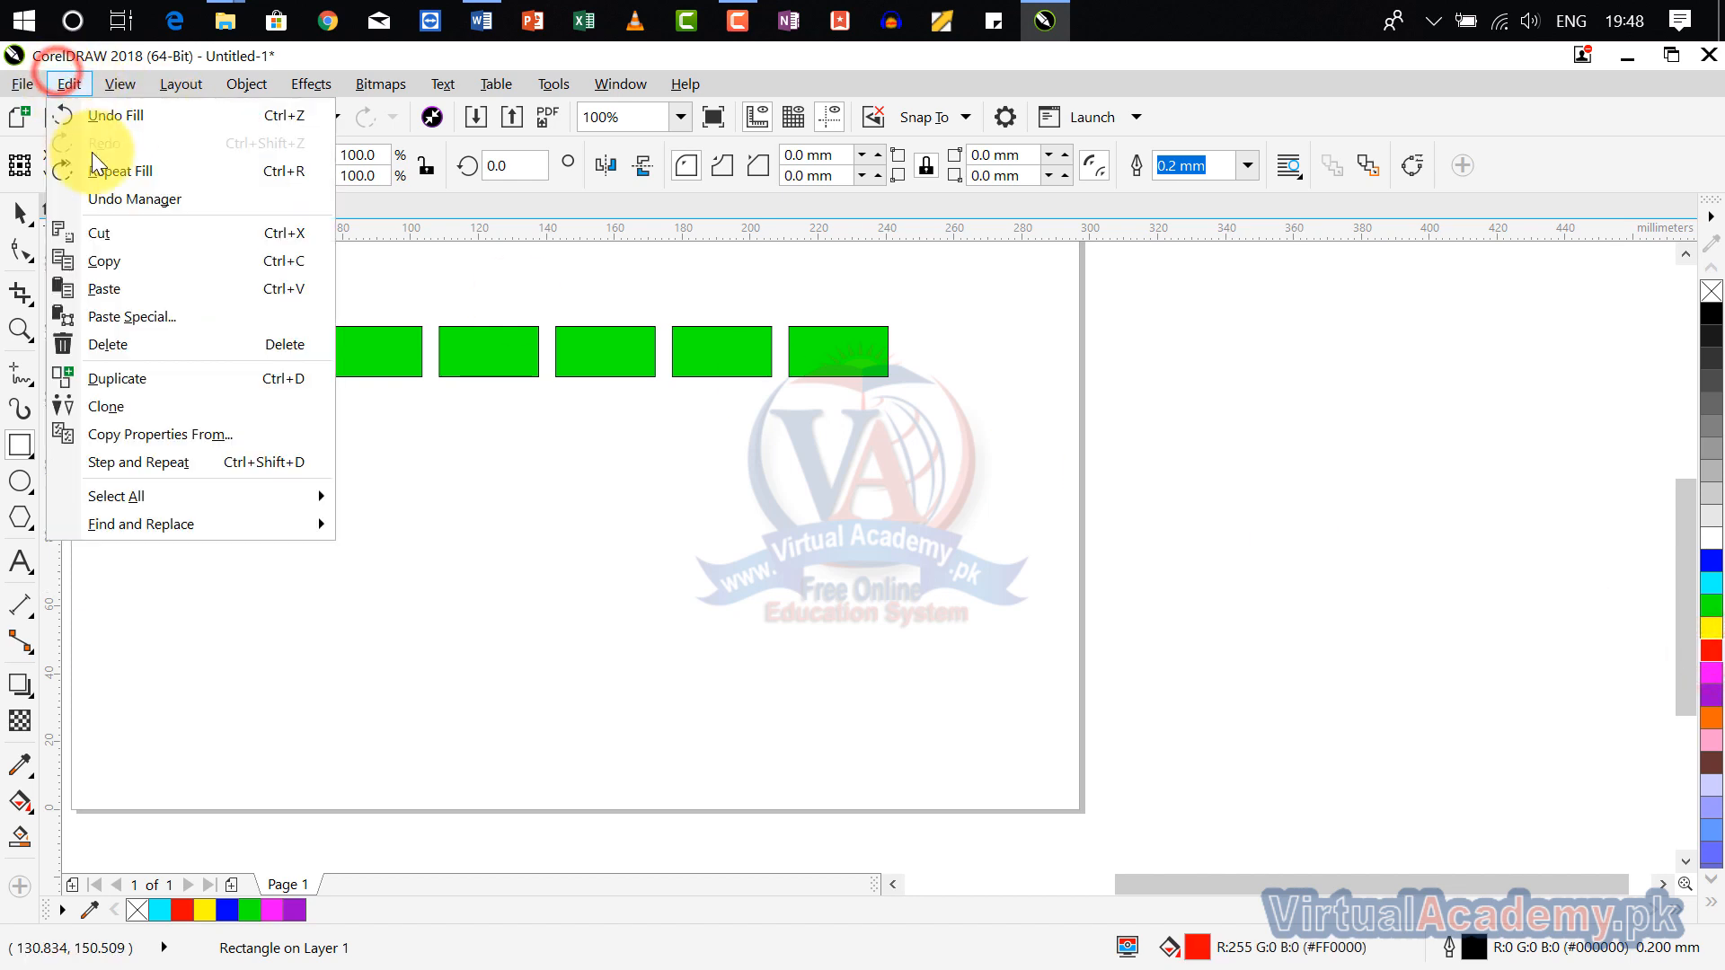
{"action": "left_click", "coordinate": [146, 402]}
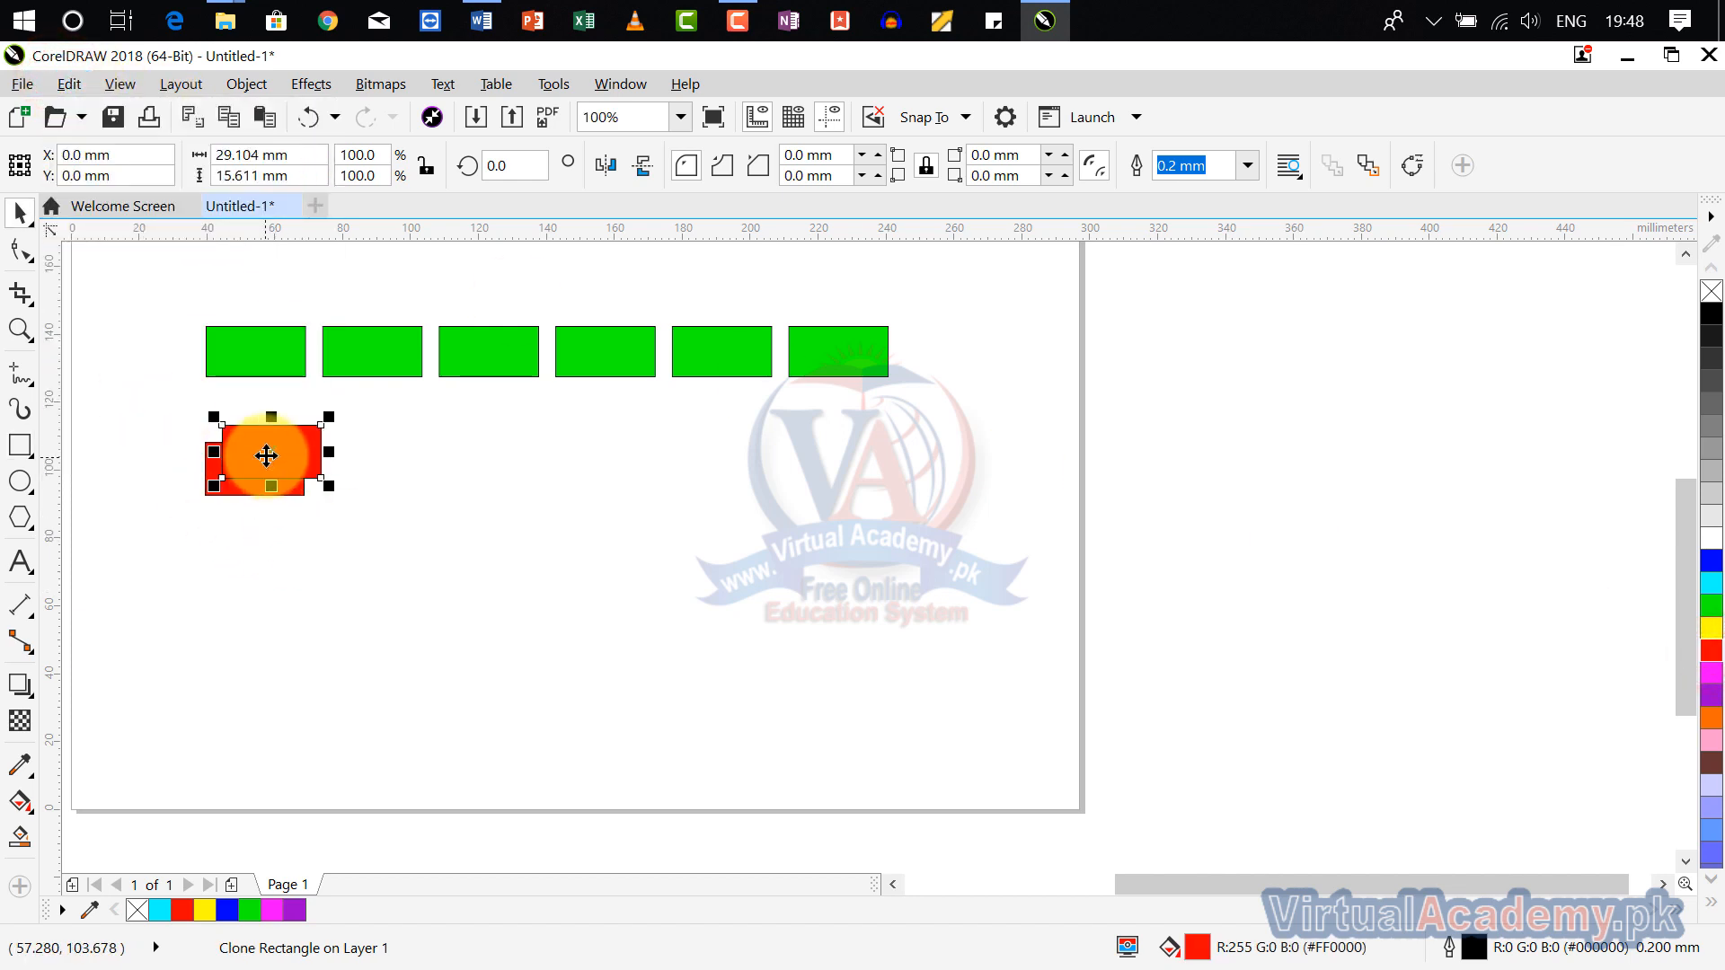
{"action": "left_click_drag", "start_coordinate": [261, 455], "coordinate": [397, 472]}
{"action": "scroll", "coordinate": [323, 464], "scroll_direction": "up", "scroll_amount": 2}
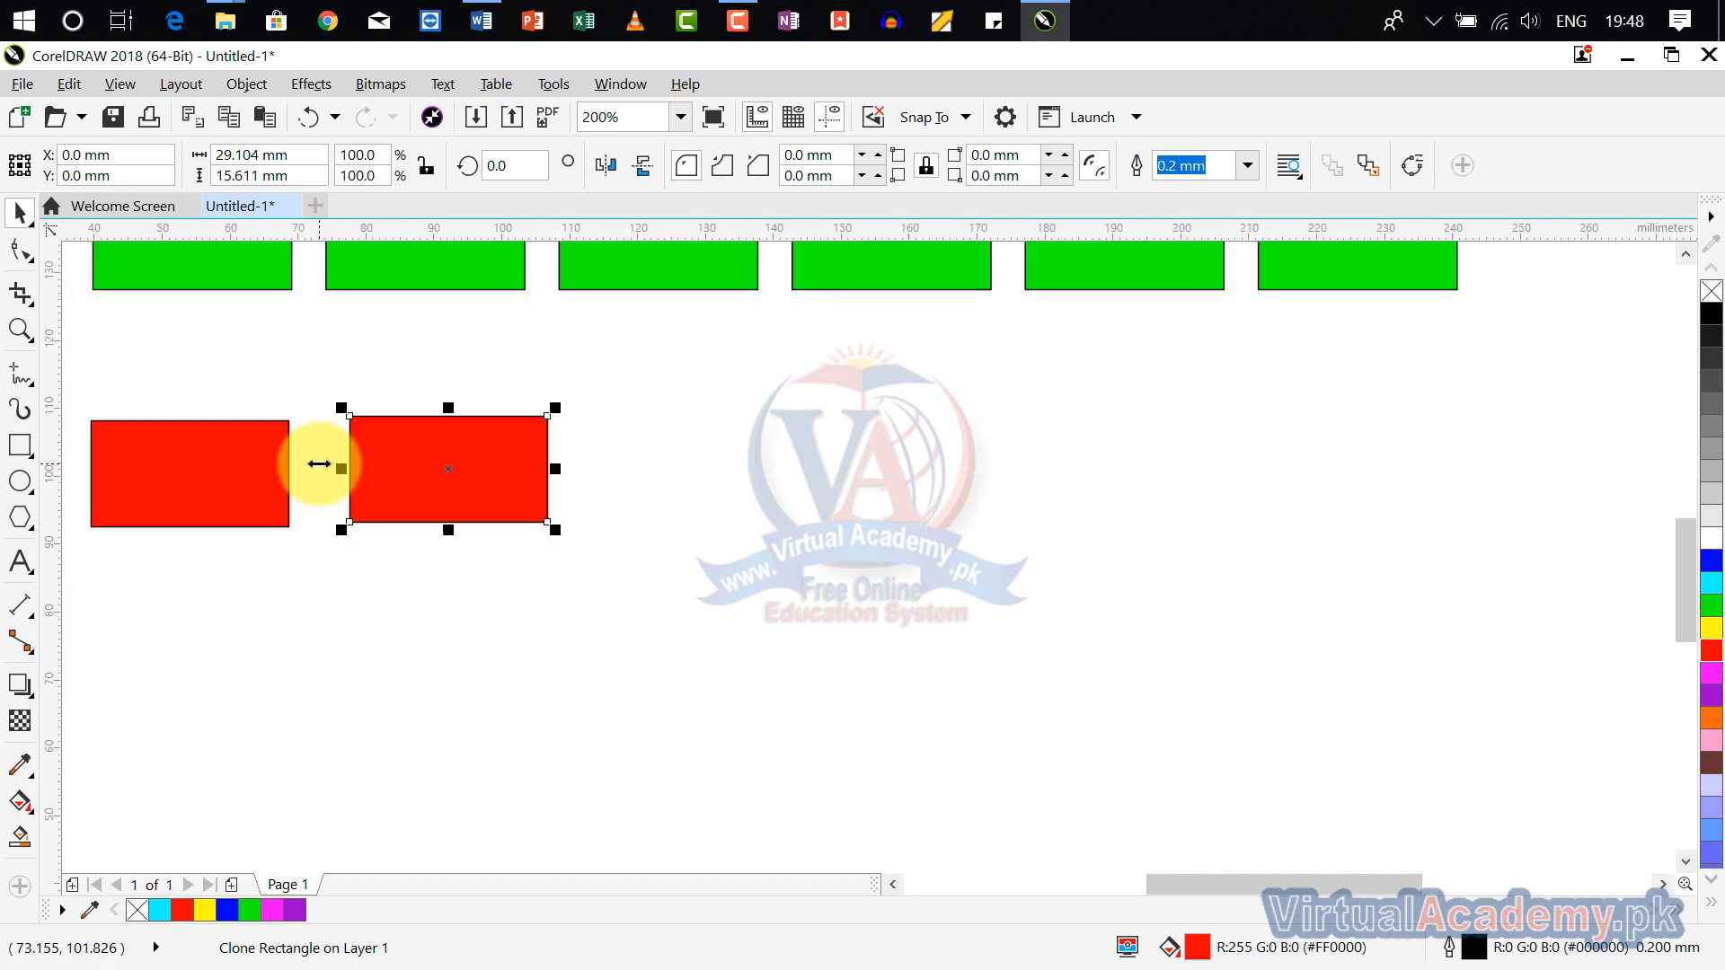
Step: Fill the original red rectangle yellow, try scaling it down to about 18 × 10 mm, and undo the scaling
{"action": "left_click", "coordinate": [229, 483]}
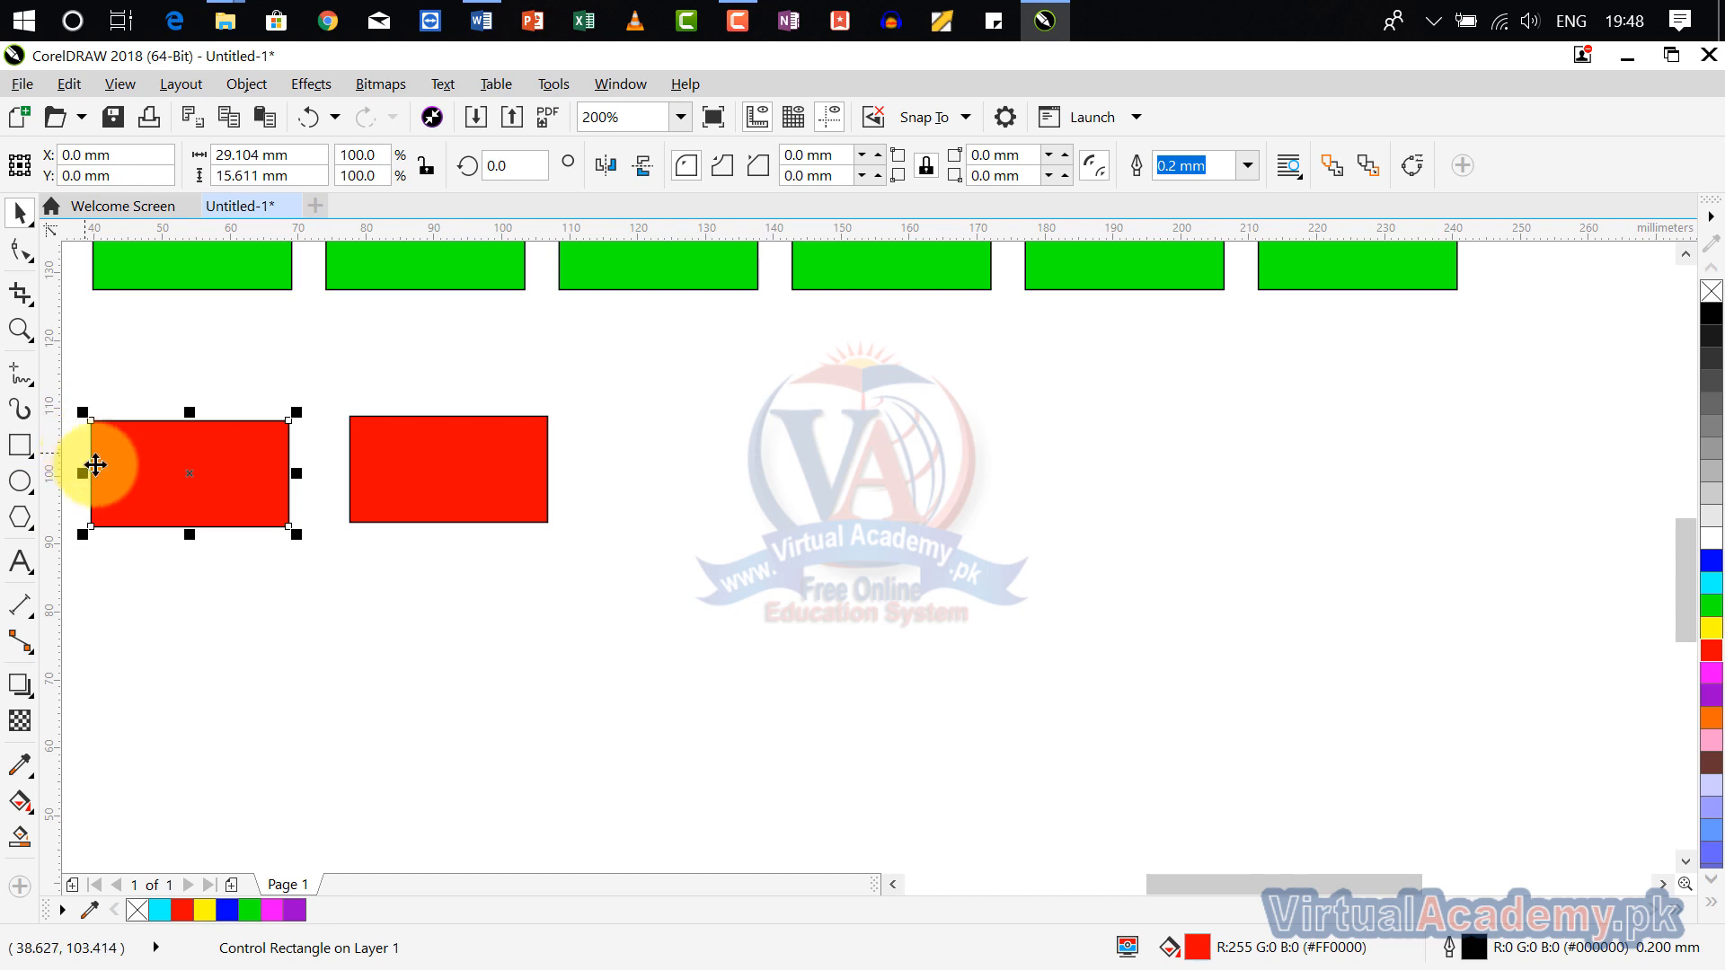
{"action": "left_click", "coordinate": [1710, 631]}
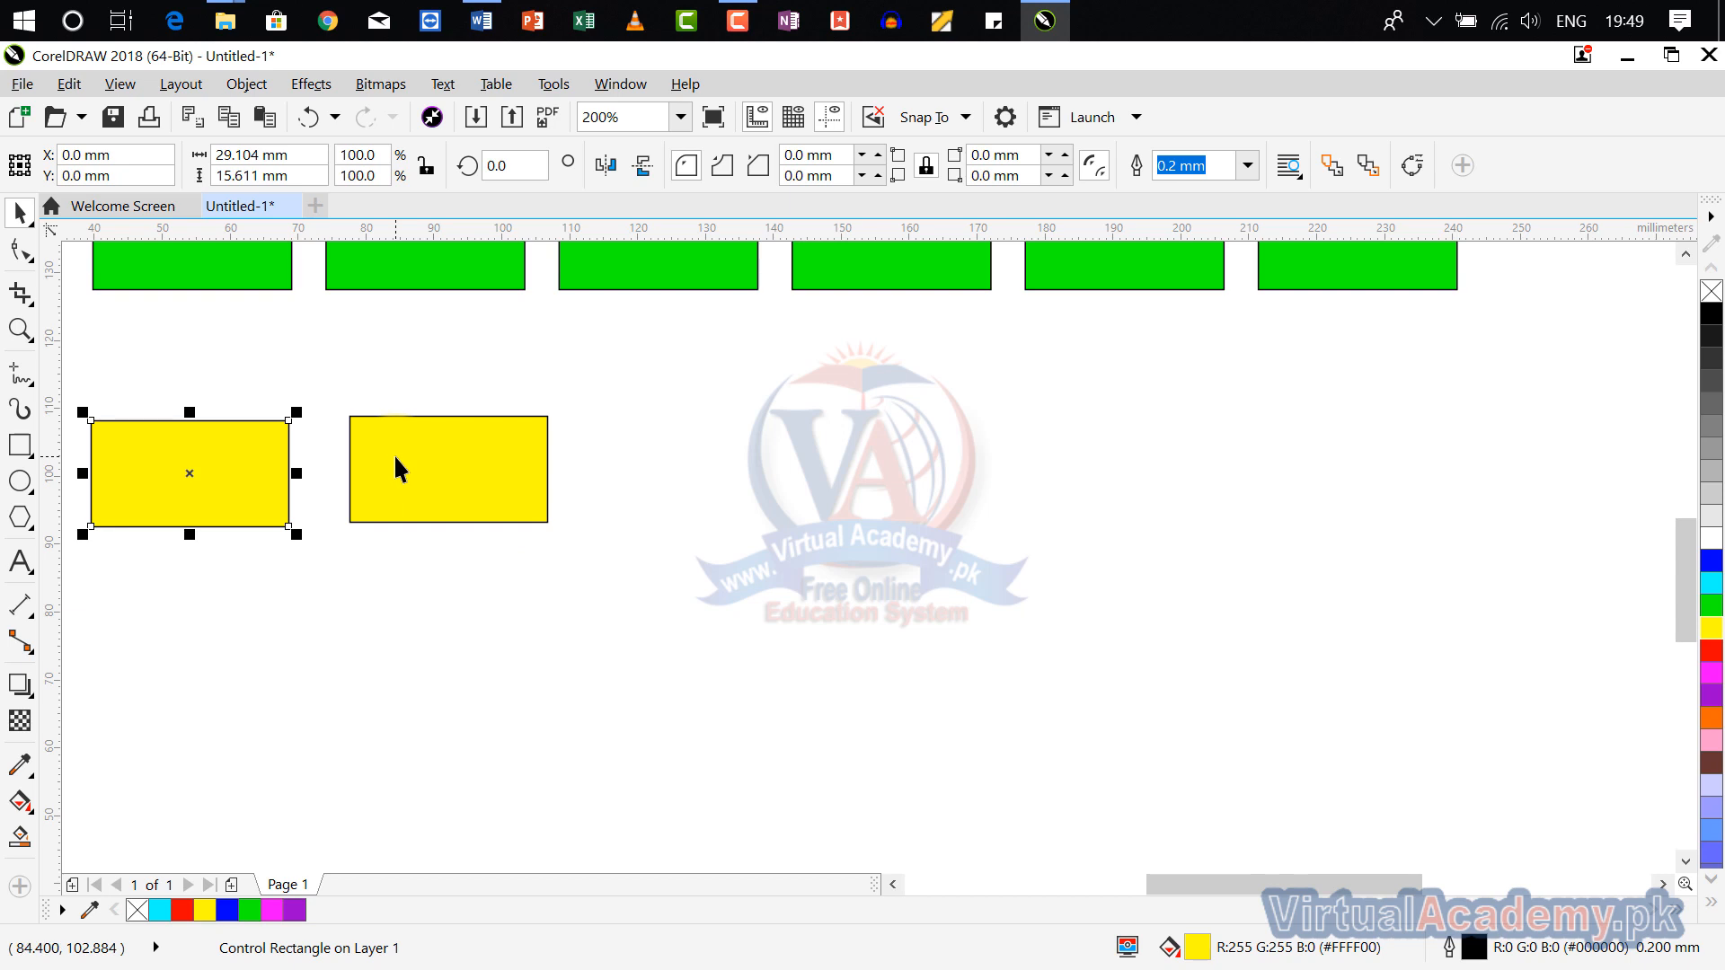
{"action": "left_click_drag", "start_coordinate": [296, 413], "coordinate": [218, 455]}
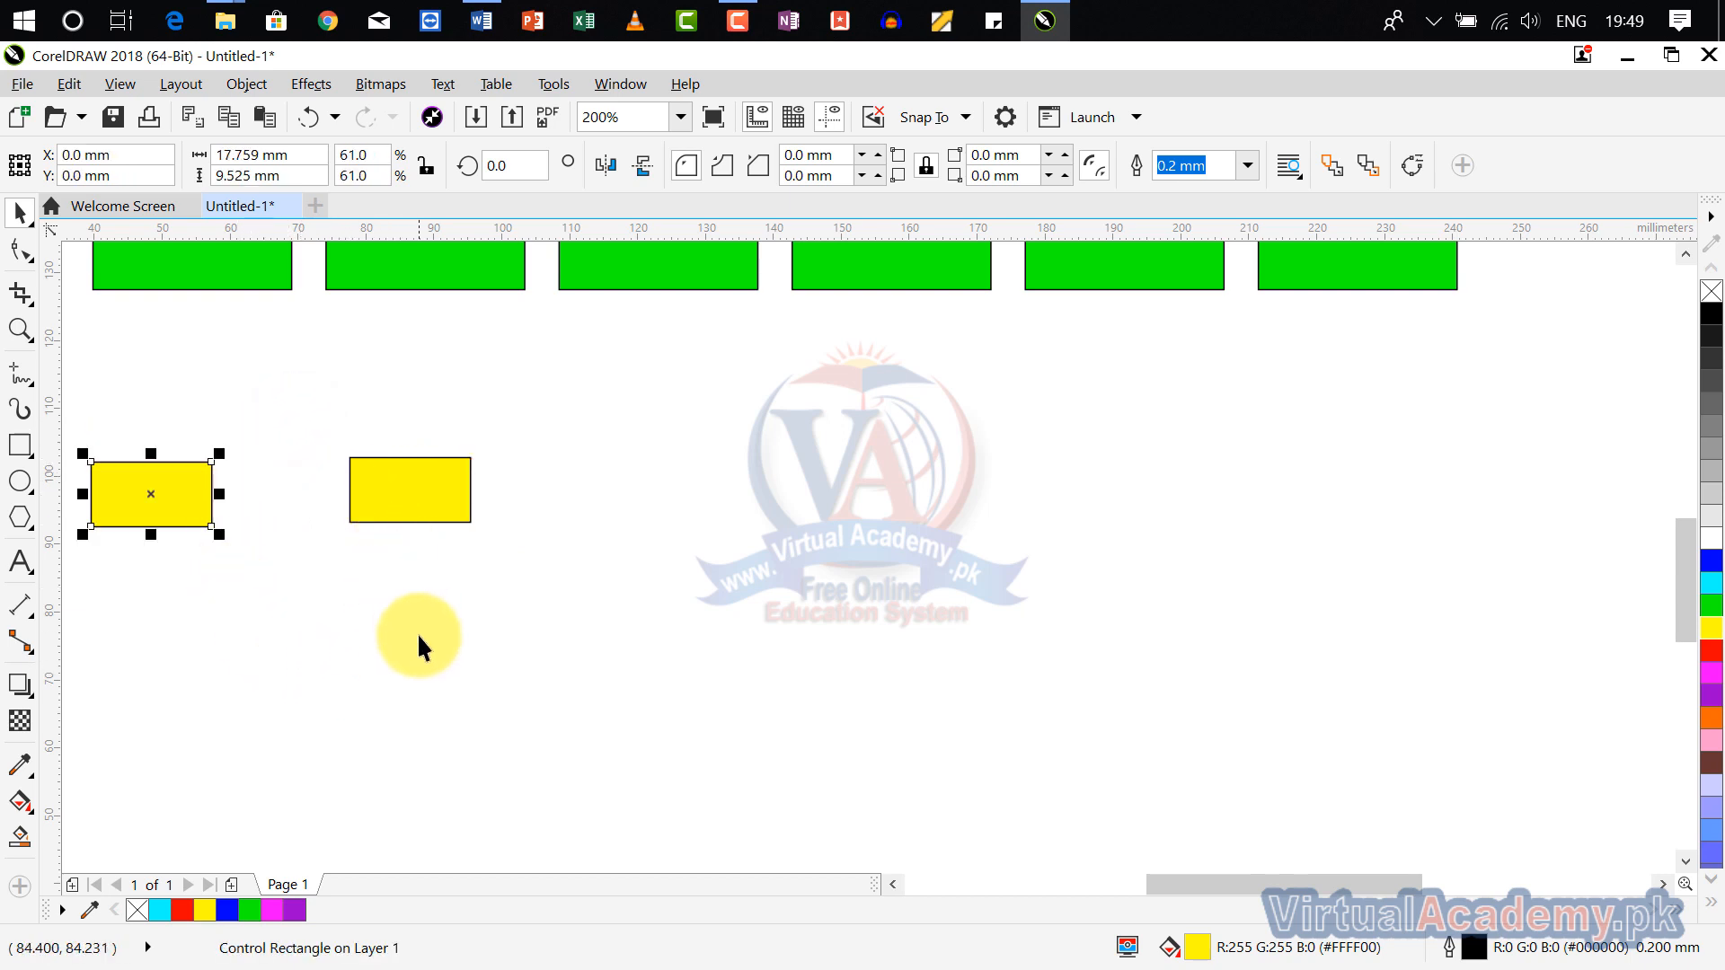
{"action": "key", "text": "ctrl+z"}
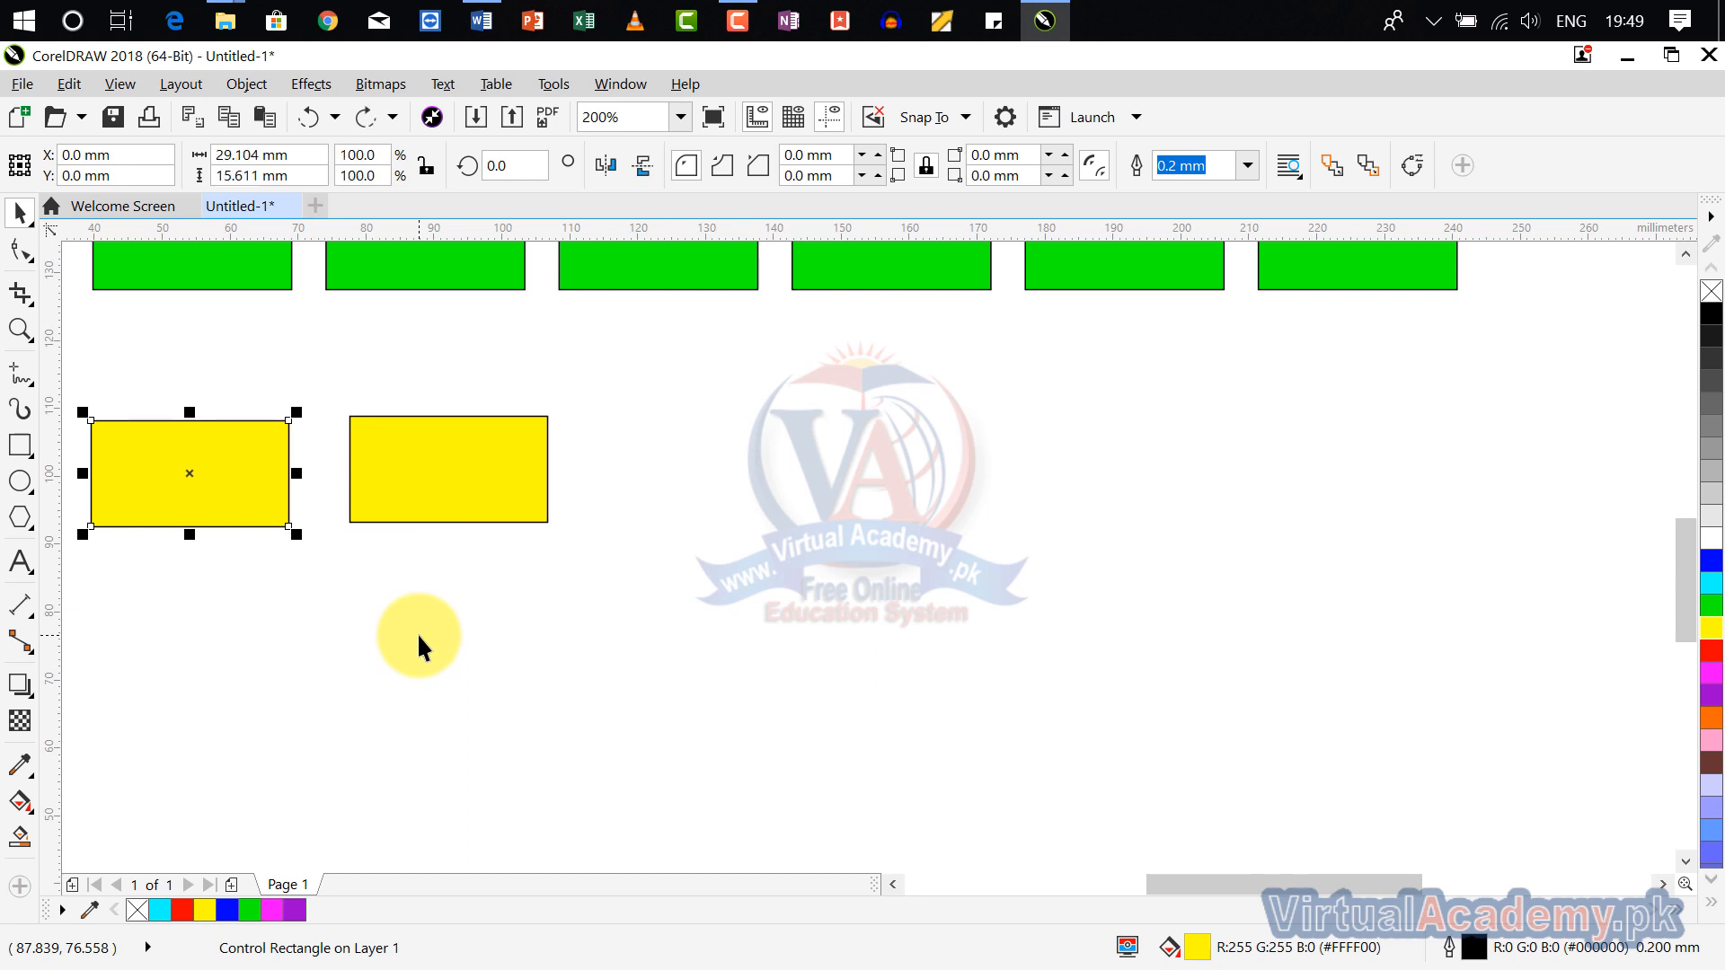
Step: Delete the yellow clone and keep the original rectangle
{"action": "left_click", "coordinate": [422, 465]}
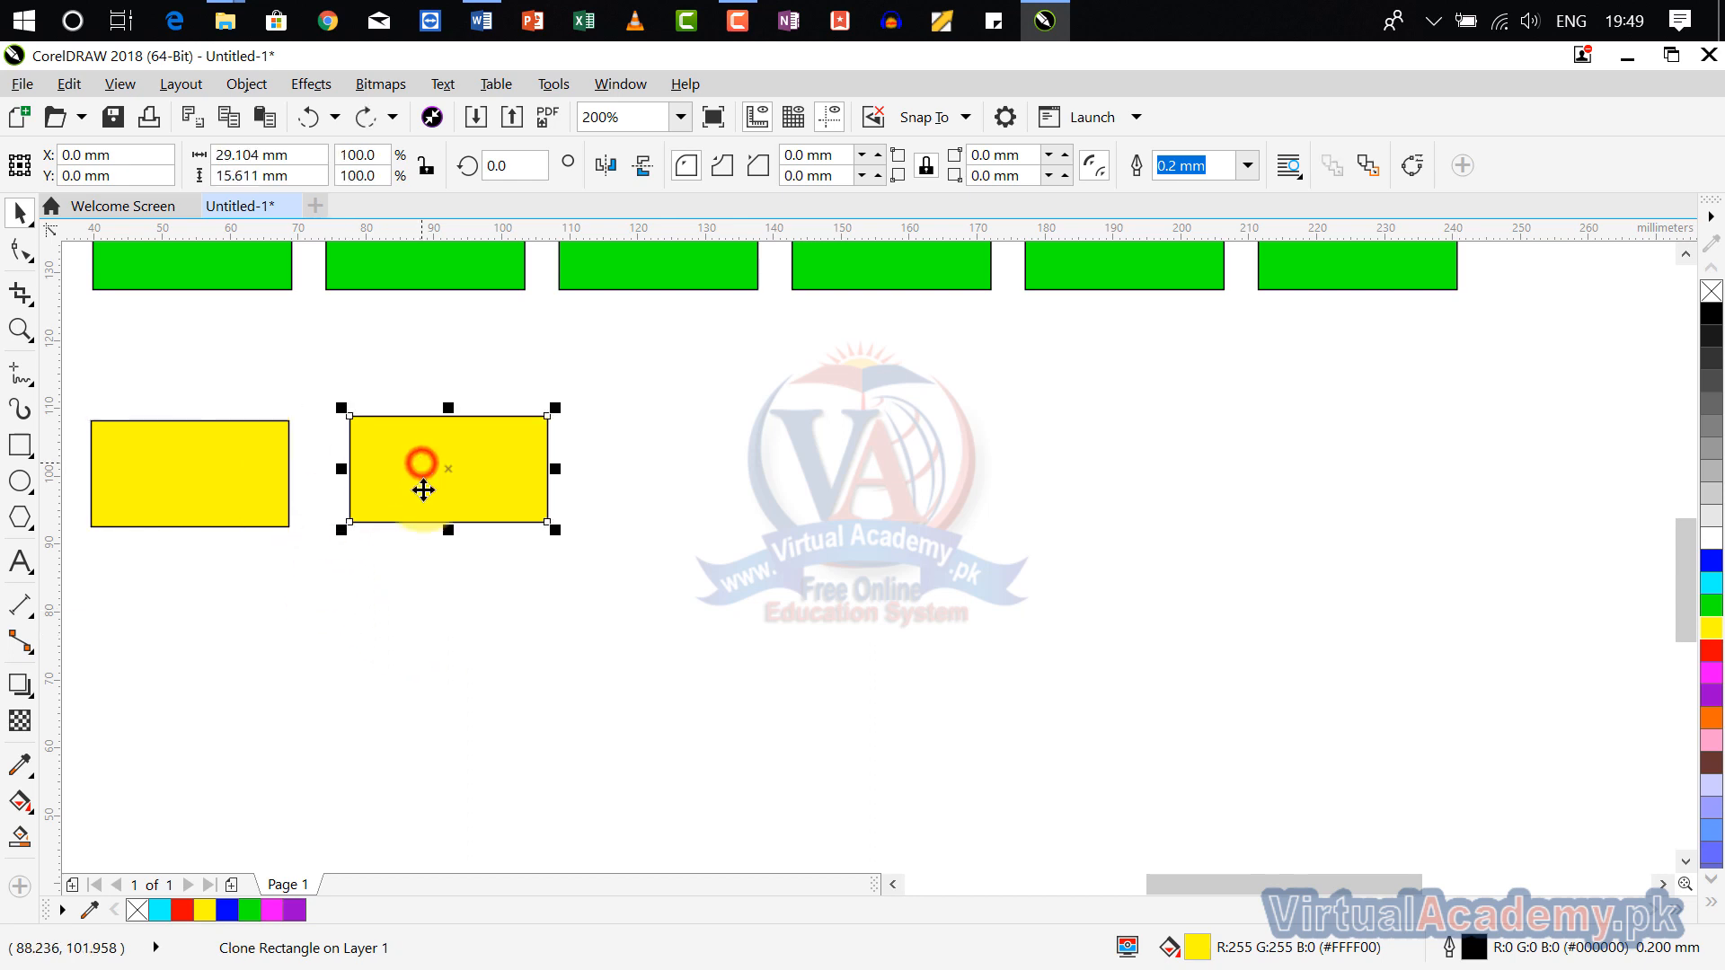
{"action": "left_click", "coordinate": [256, 474]}
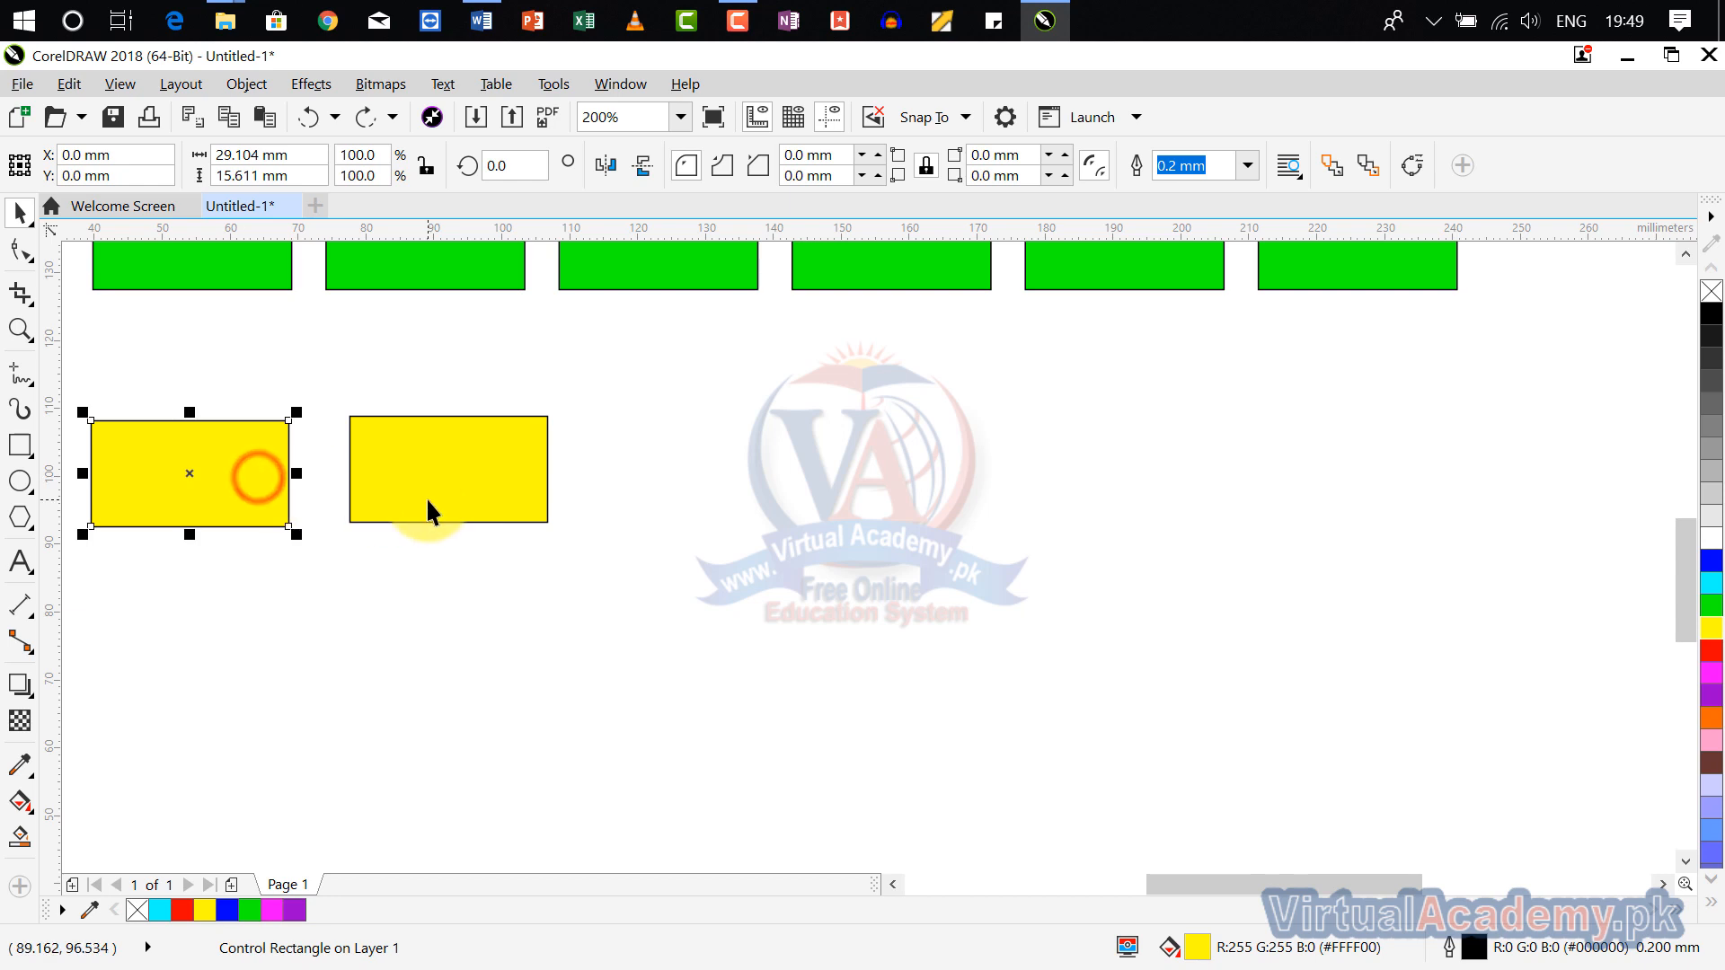
{"action": "left_click", "coordinate": [428, 500]}
{"action": "key", "text": "Delete"}
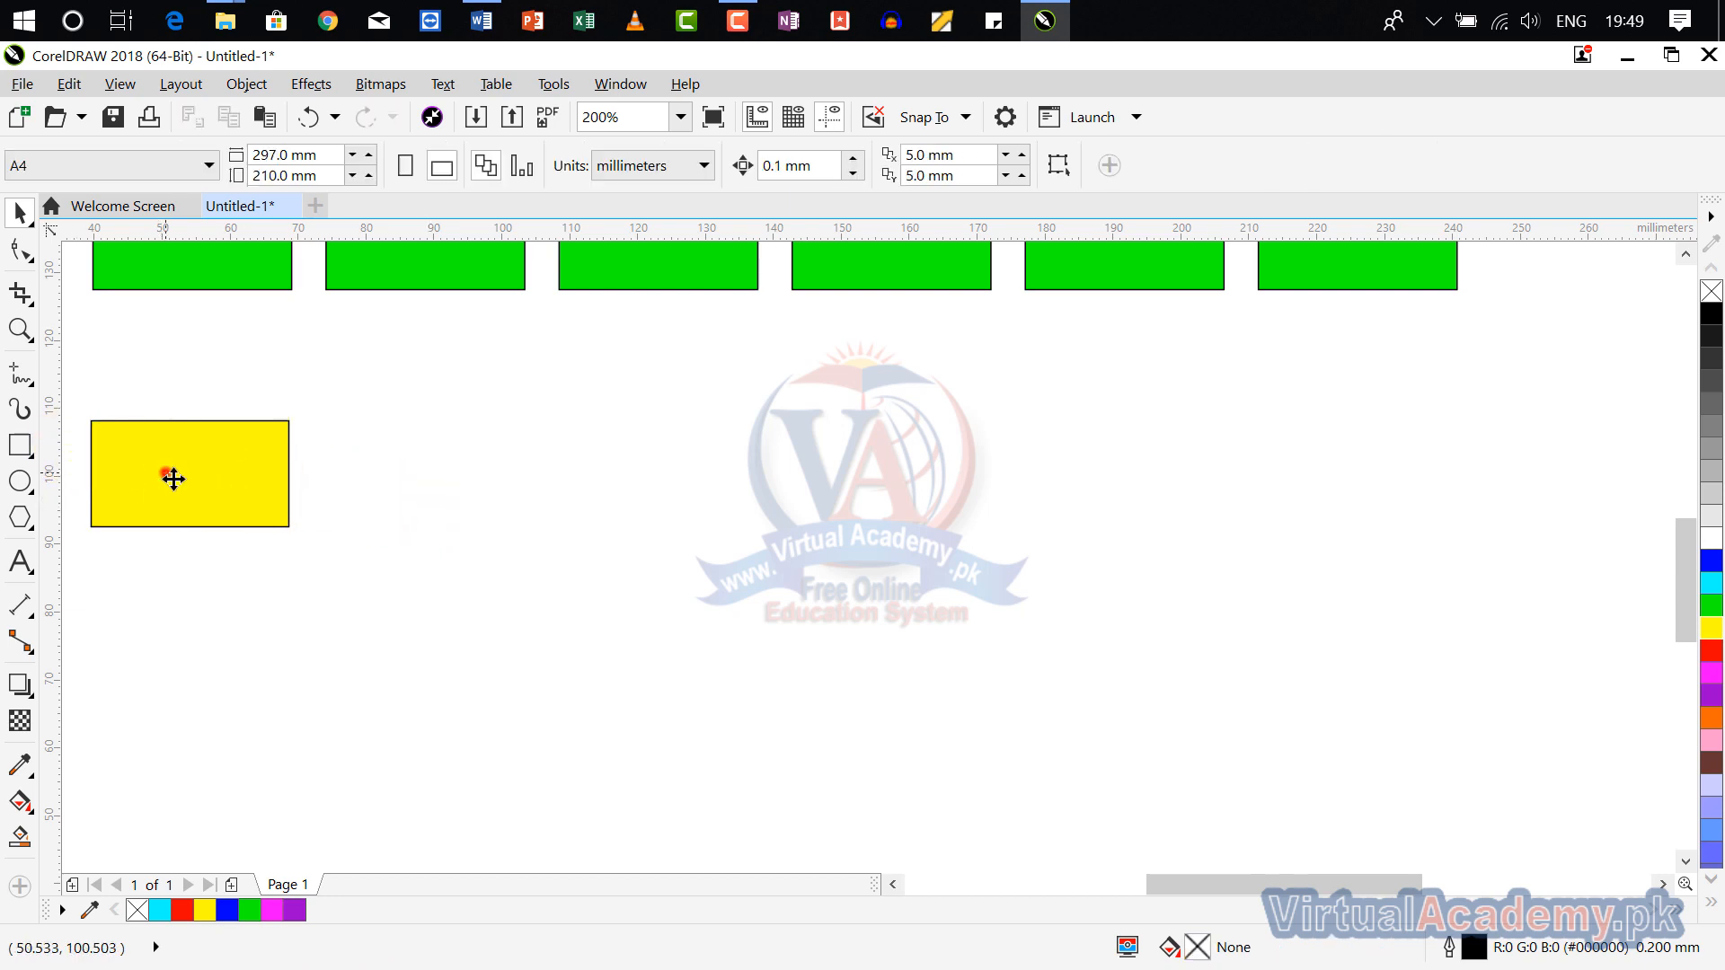
Step: Clone the remaining yellow rectangle again and place the clone just to its right
{"action": "left_click", "coordinate": [165, 472]}
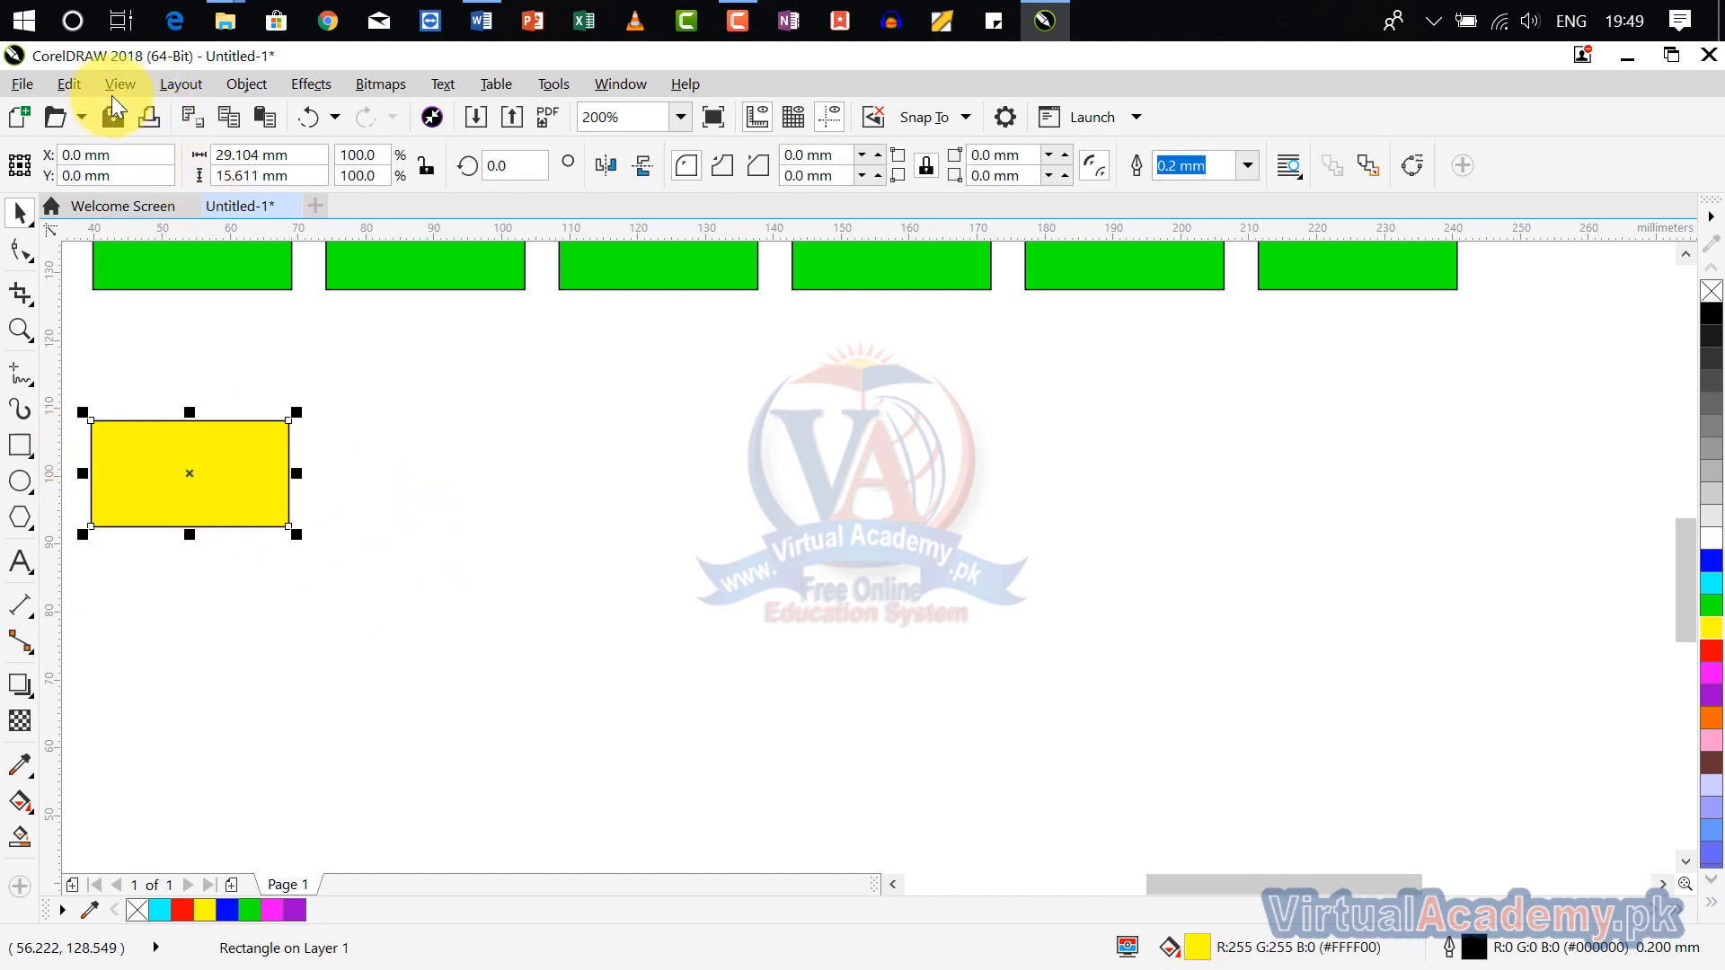
{"action": "left_click", "coordinate": [70, 84]}
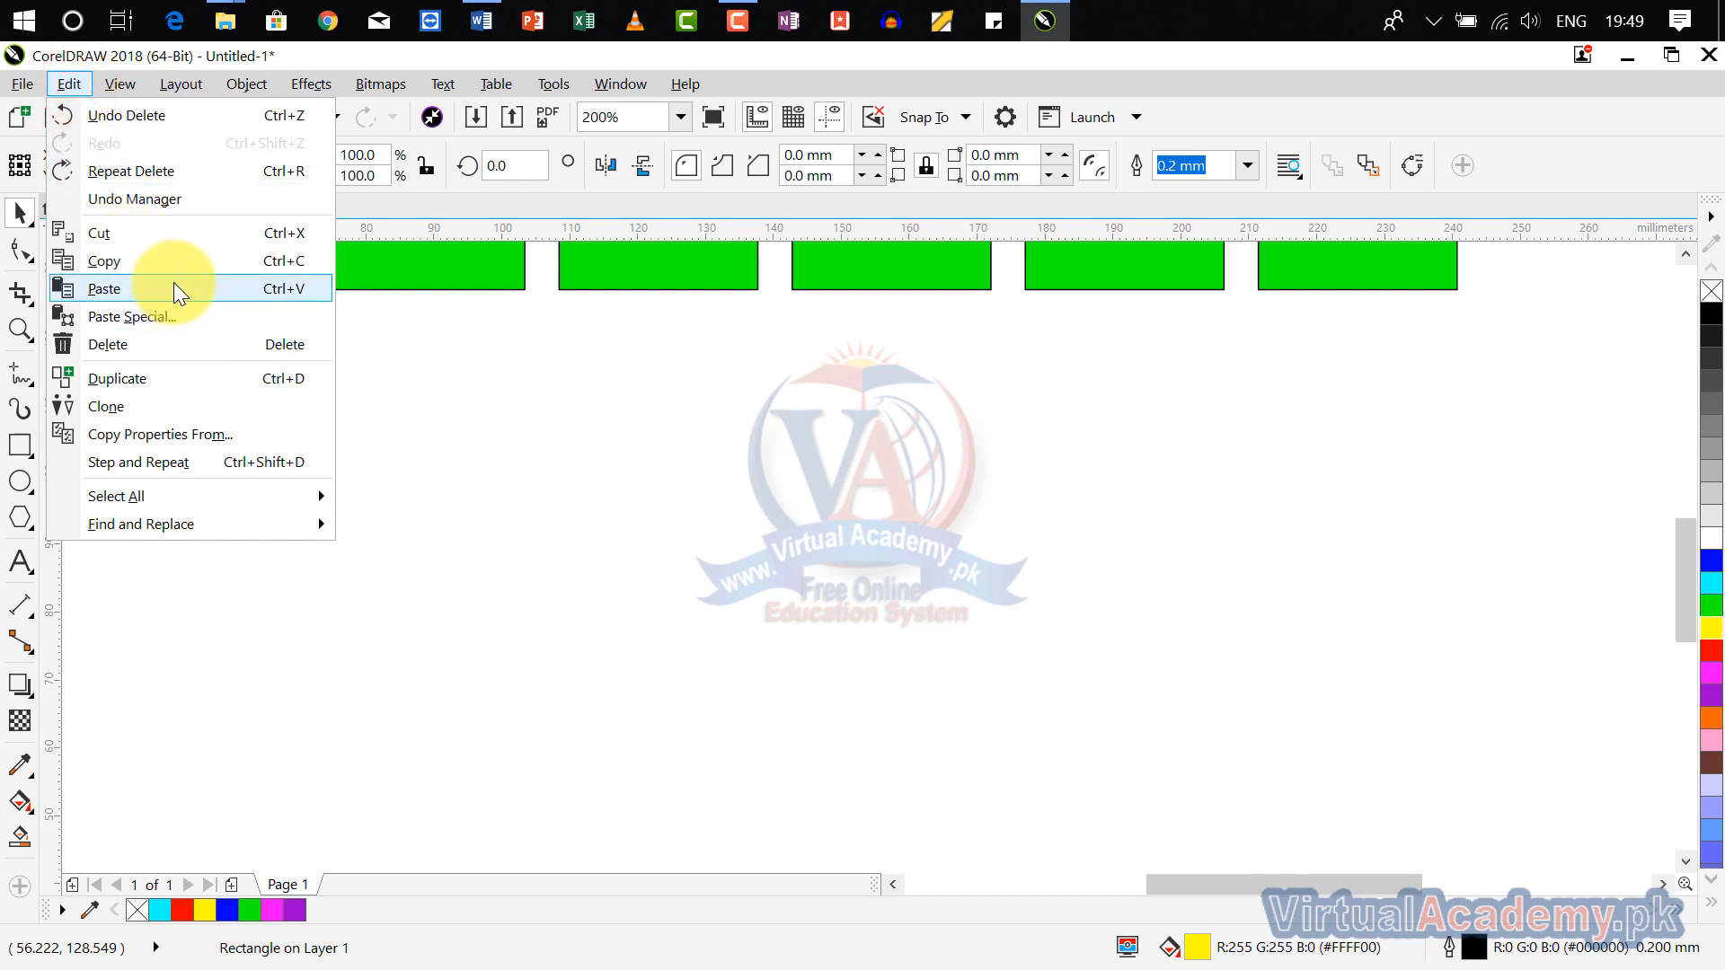
{"action": "left_click", "coordinate": [188, 406]}
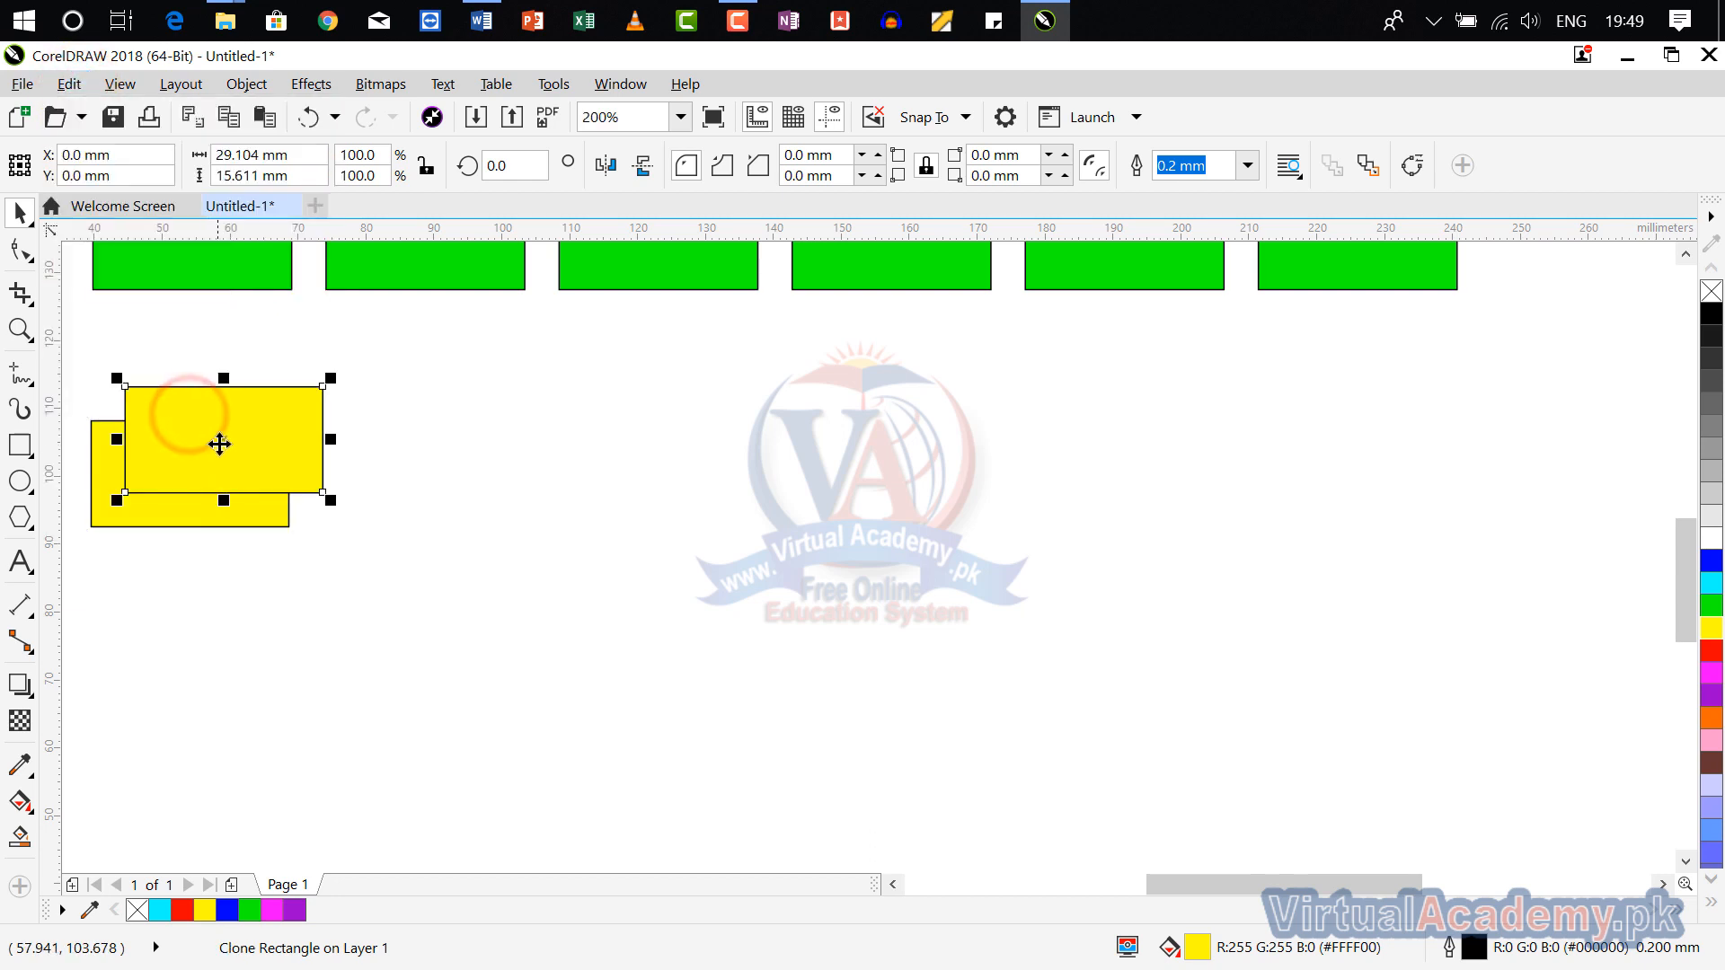
{"action": "mouse_move", "coordinate": [220, 443]}
{"action": "left_mouse_down"}
{"action": "mouse_move", "coordinate": [339, 492]}
{"action": "mouse_move", "coordinate": [413, 489]}
{"action": "left_mouse_up"}
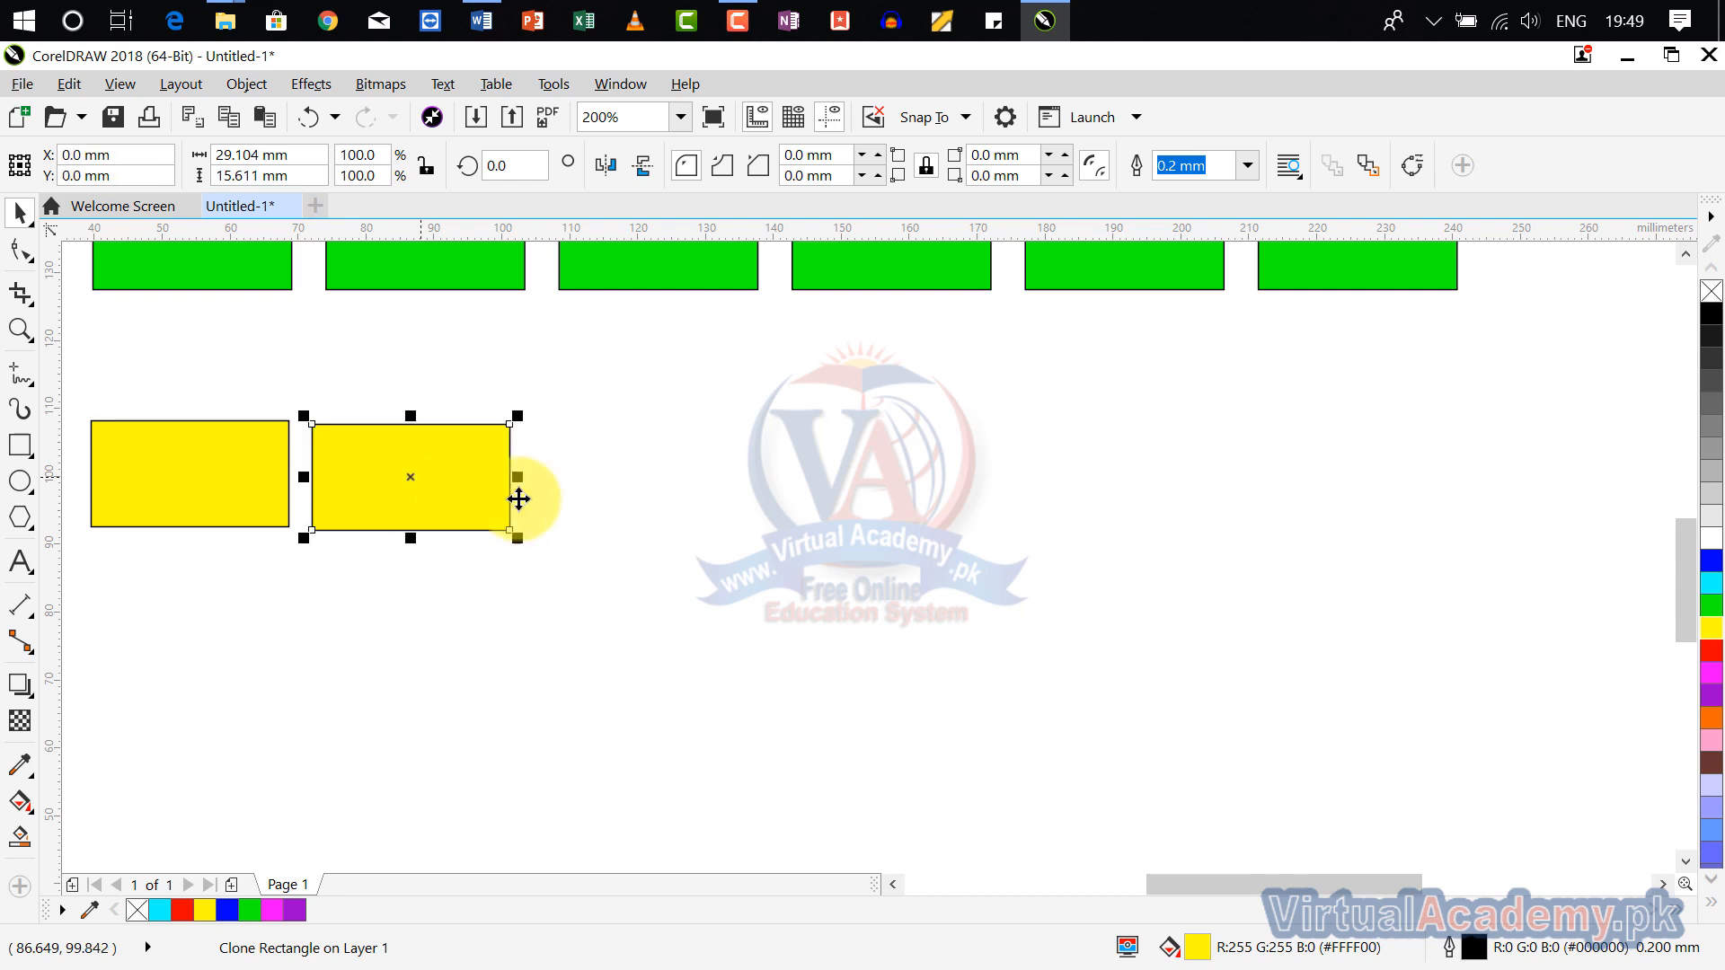
Step: Repeat the last move on the yellow clone and undo it
{"action": "left_click", "coordinate": [72, 84]}
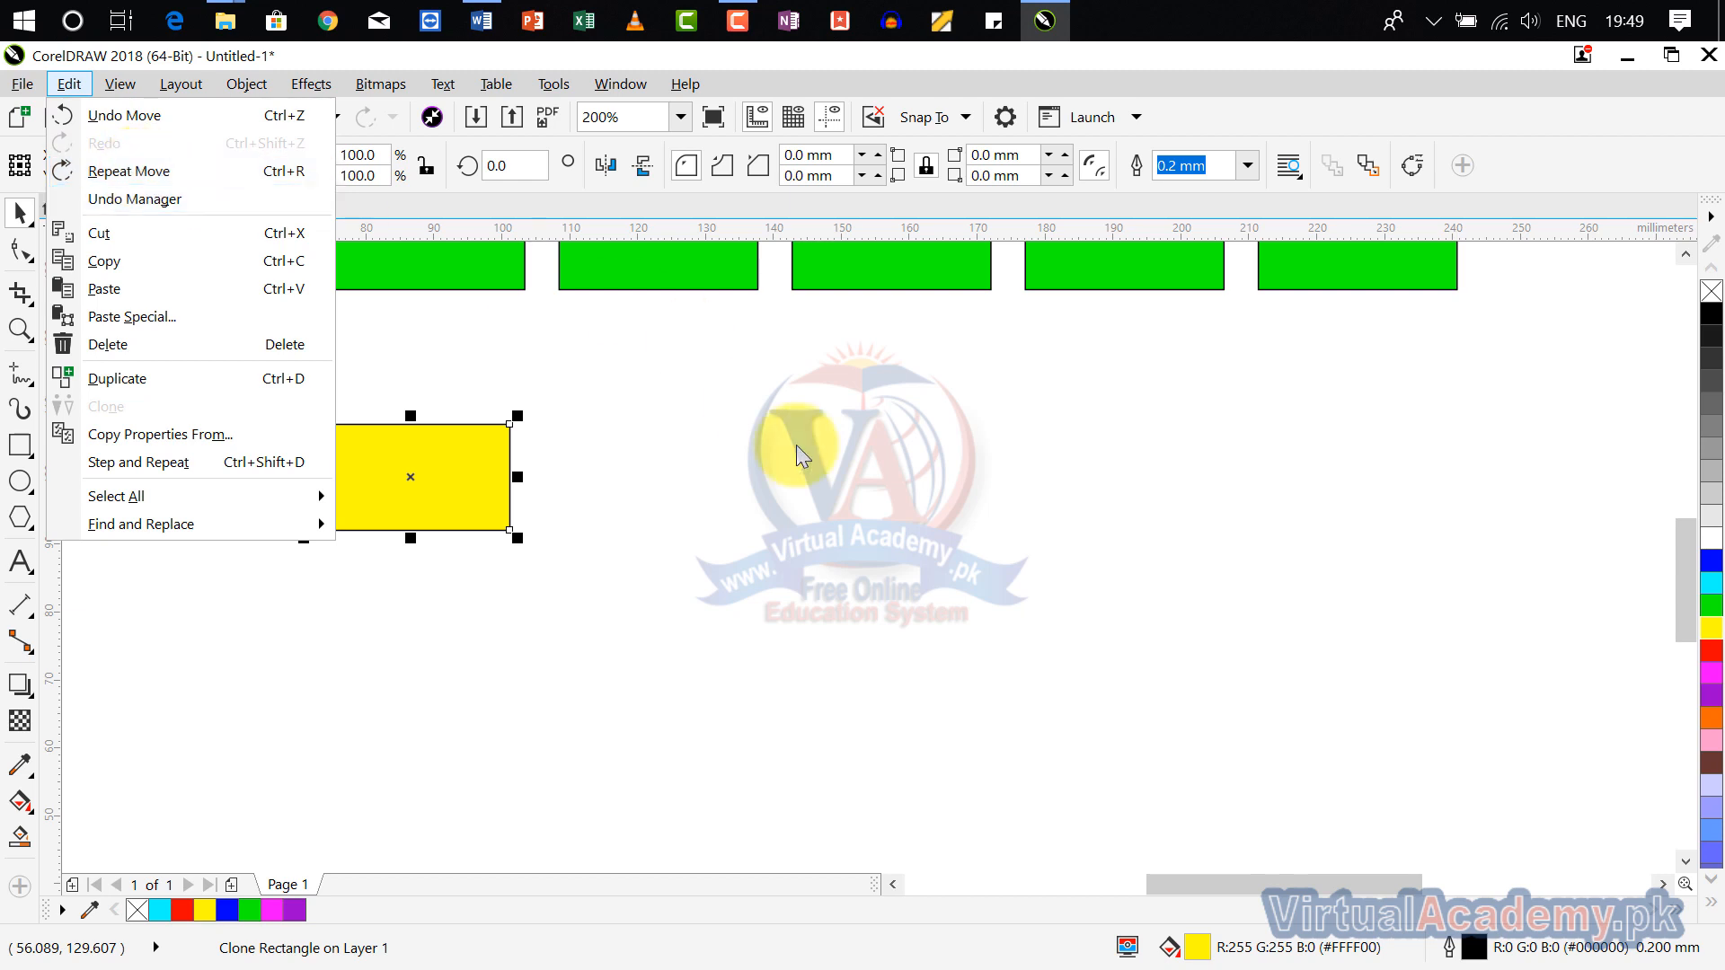
{"action": "left_click", "coordinate": [828, 481]}
{"action": "key", "text": "ctrl+r"}
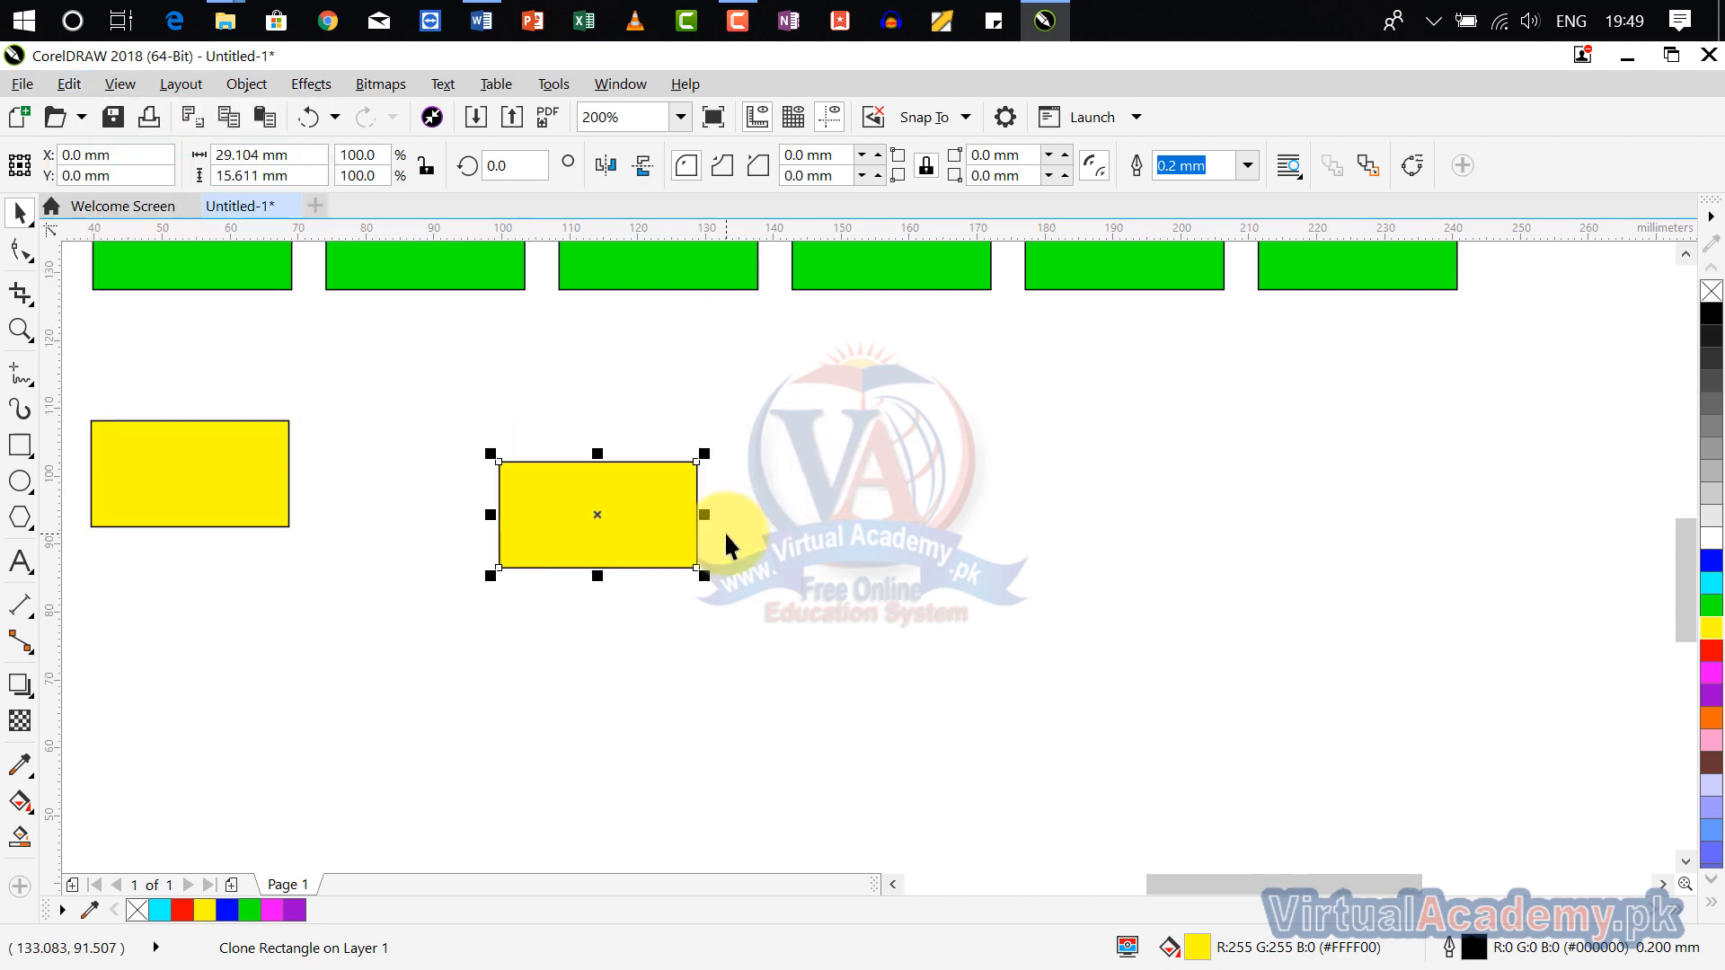
{"action": "key", "text": "ctrl+z"}
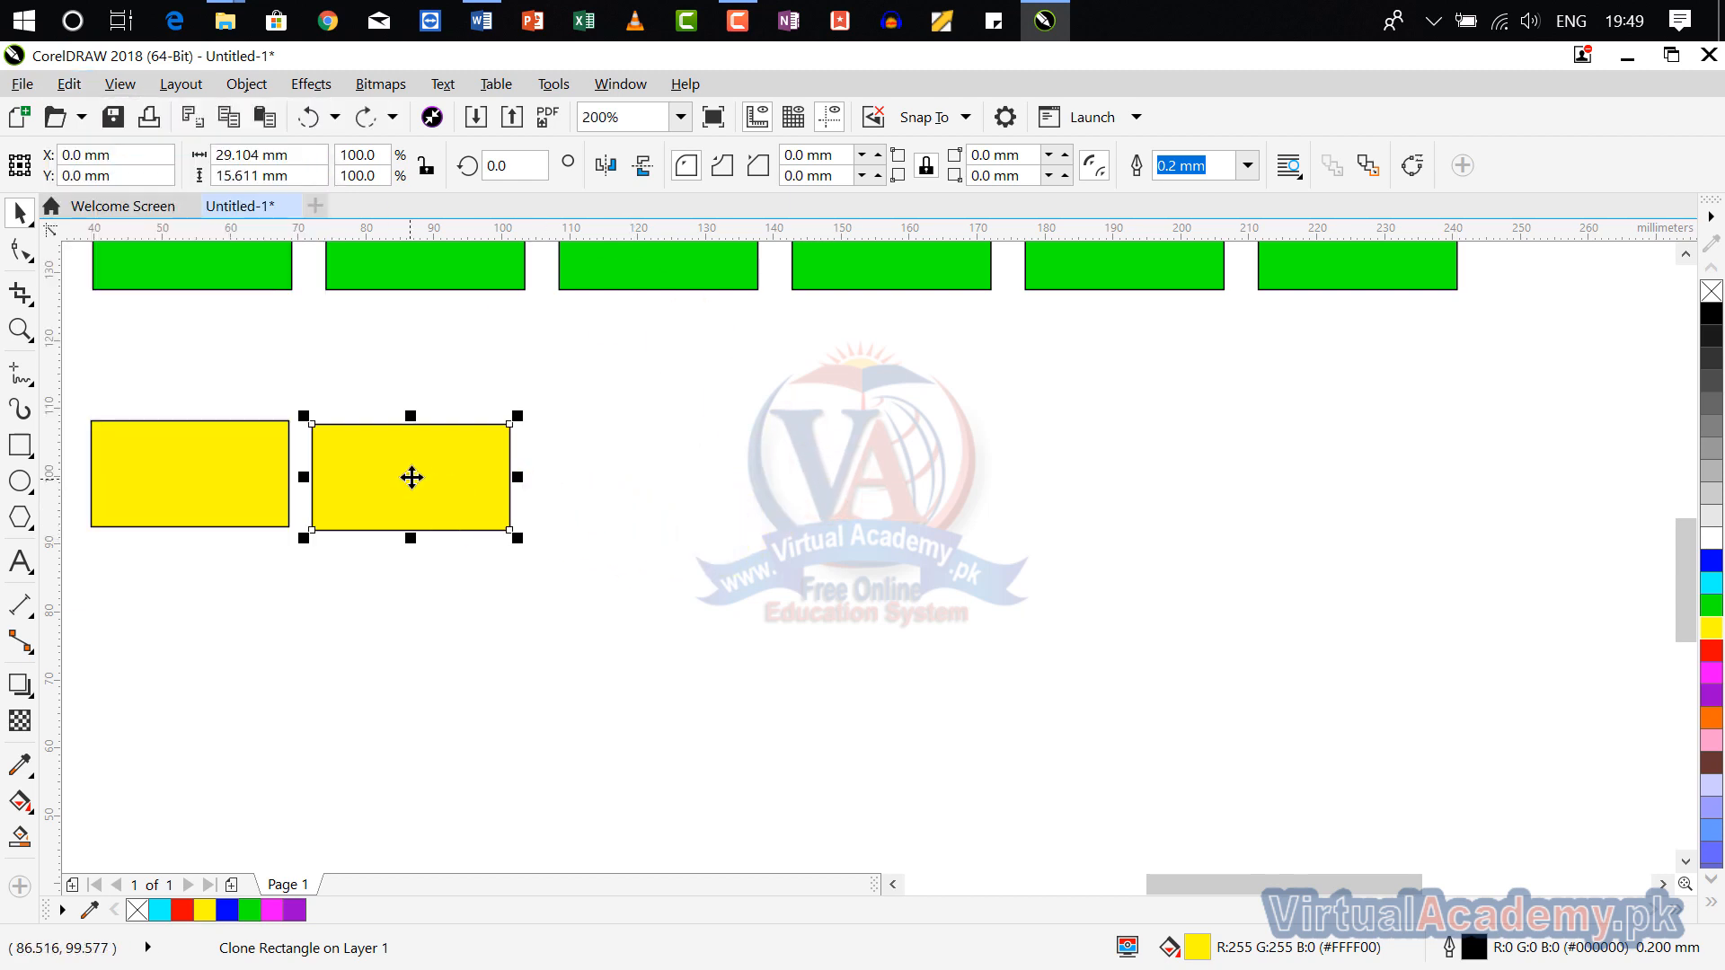
Step: Drop a copy of the yellow clone to its right, making a row of three yellow rectangles
{"action": "left_click_drag", "start_coordinate": [412, 477], "coordinate": [624, 475]}
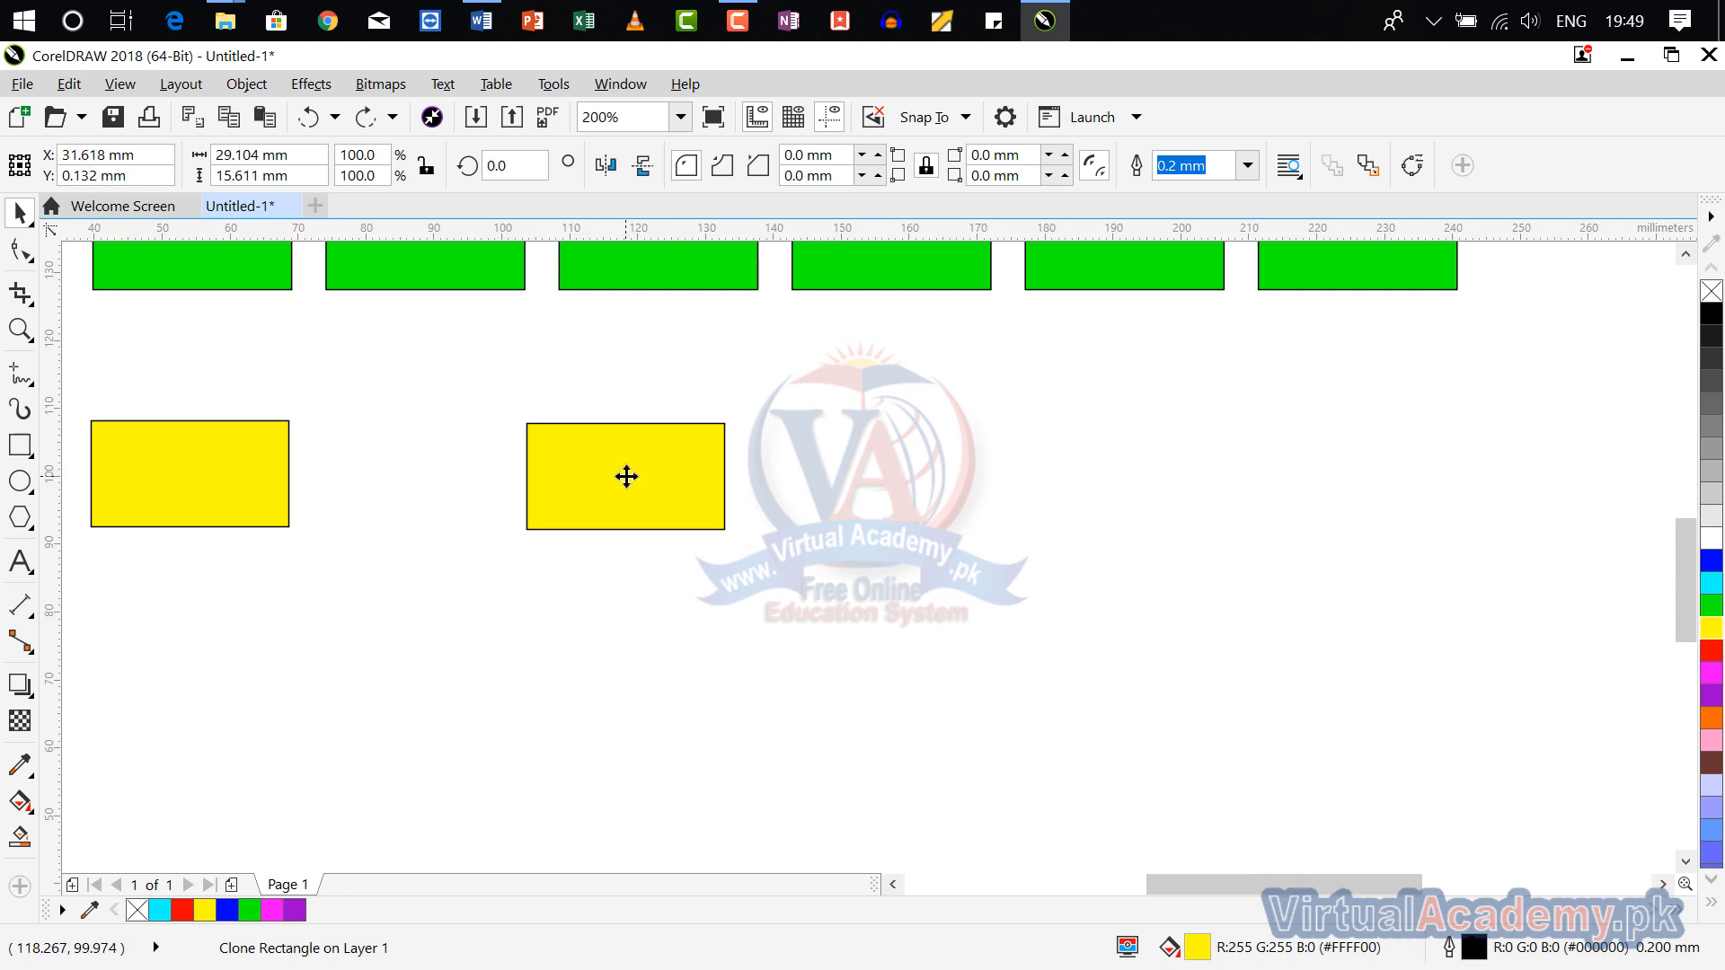
{"action": "right_click", "coordinate": [627, 477]}
{"action": "left_click", "coordinate": [1145, 540]}
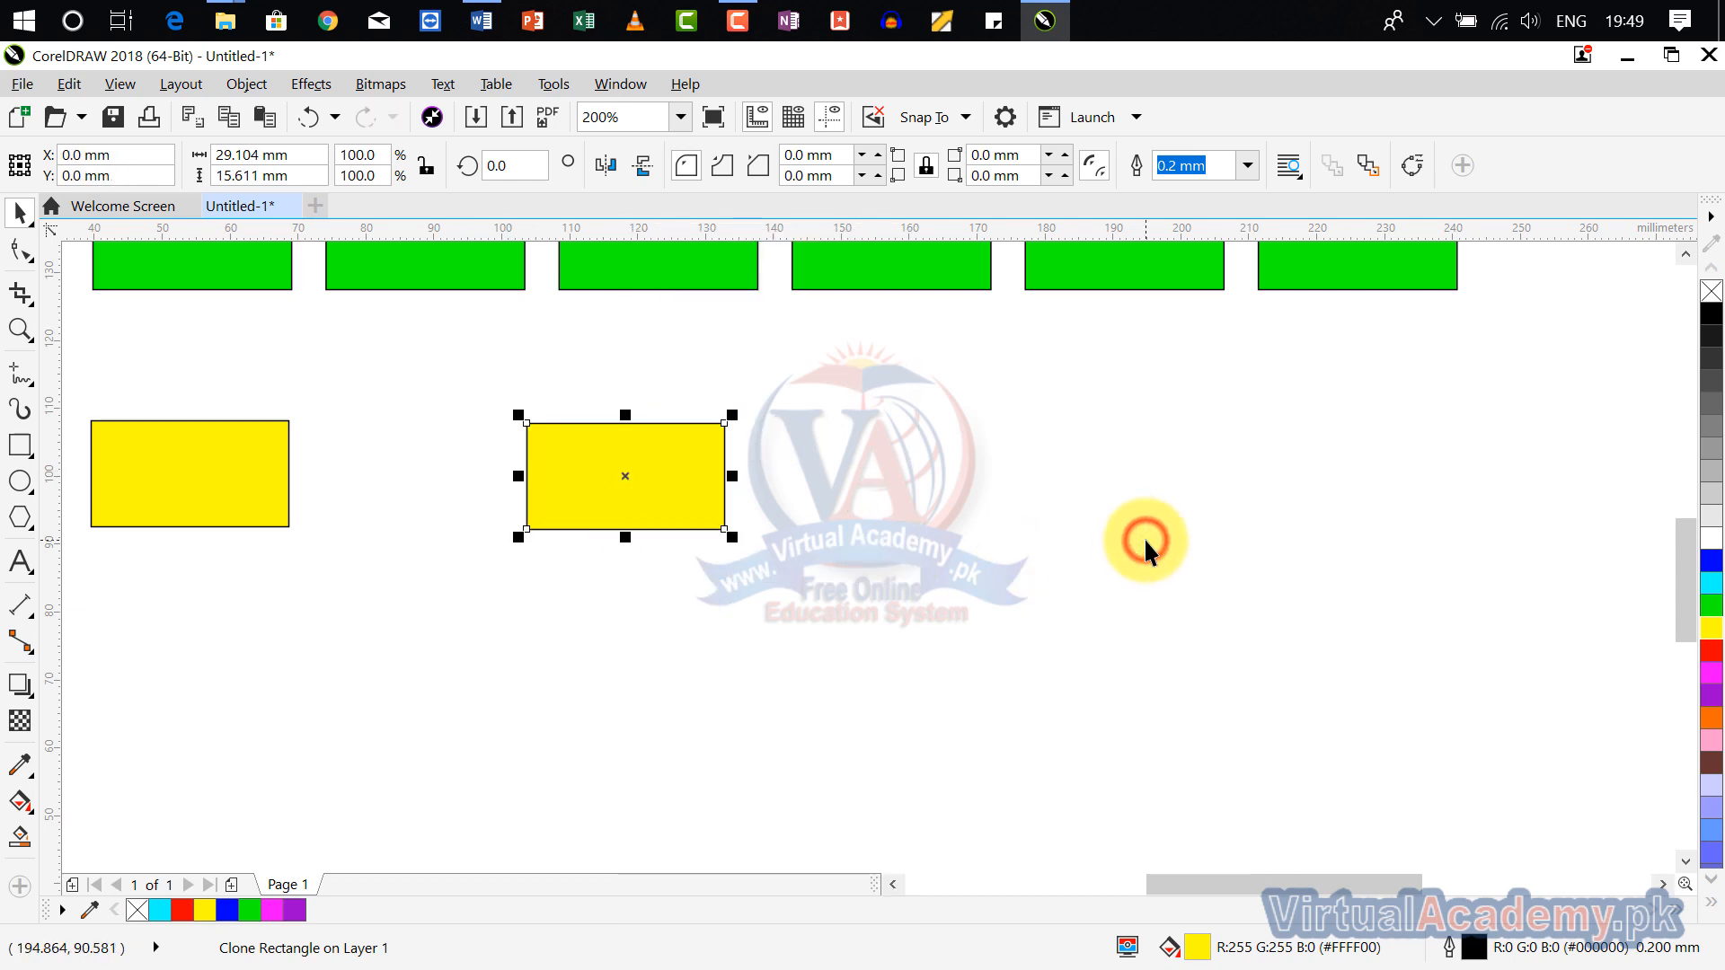
{"action": "key", "text": "ctrl+z"}
{"action": "left_click_drag", "start_coordinate": [411, 476], "coordinate": [636, 471]}
{"action": "left_click", "coordinate": [905, 499]}
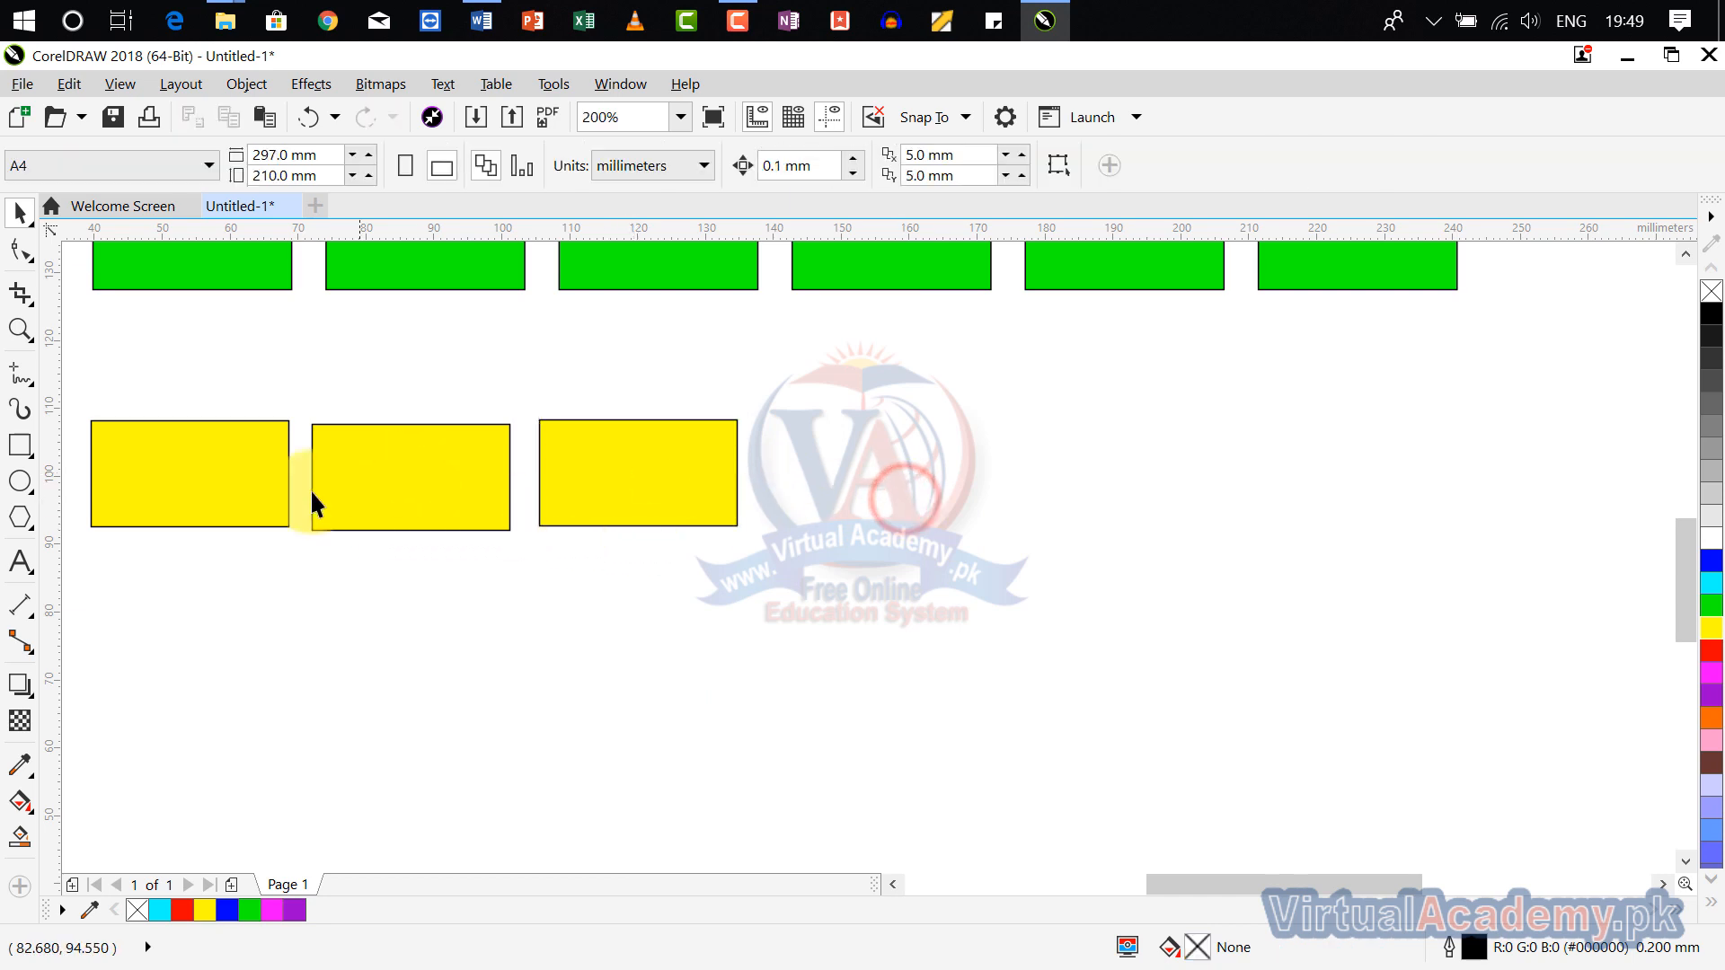
Step: Fill the original first yellow rectangle red and scale it down to about 17 × 9 mm
{"action": "left_click", "coordinate": [251, 481]}
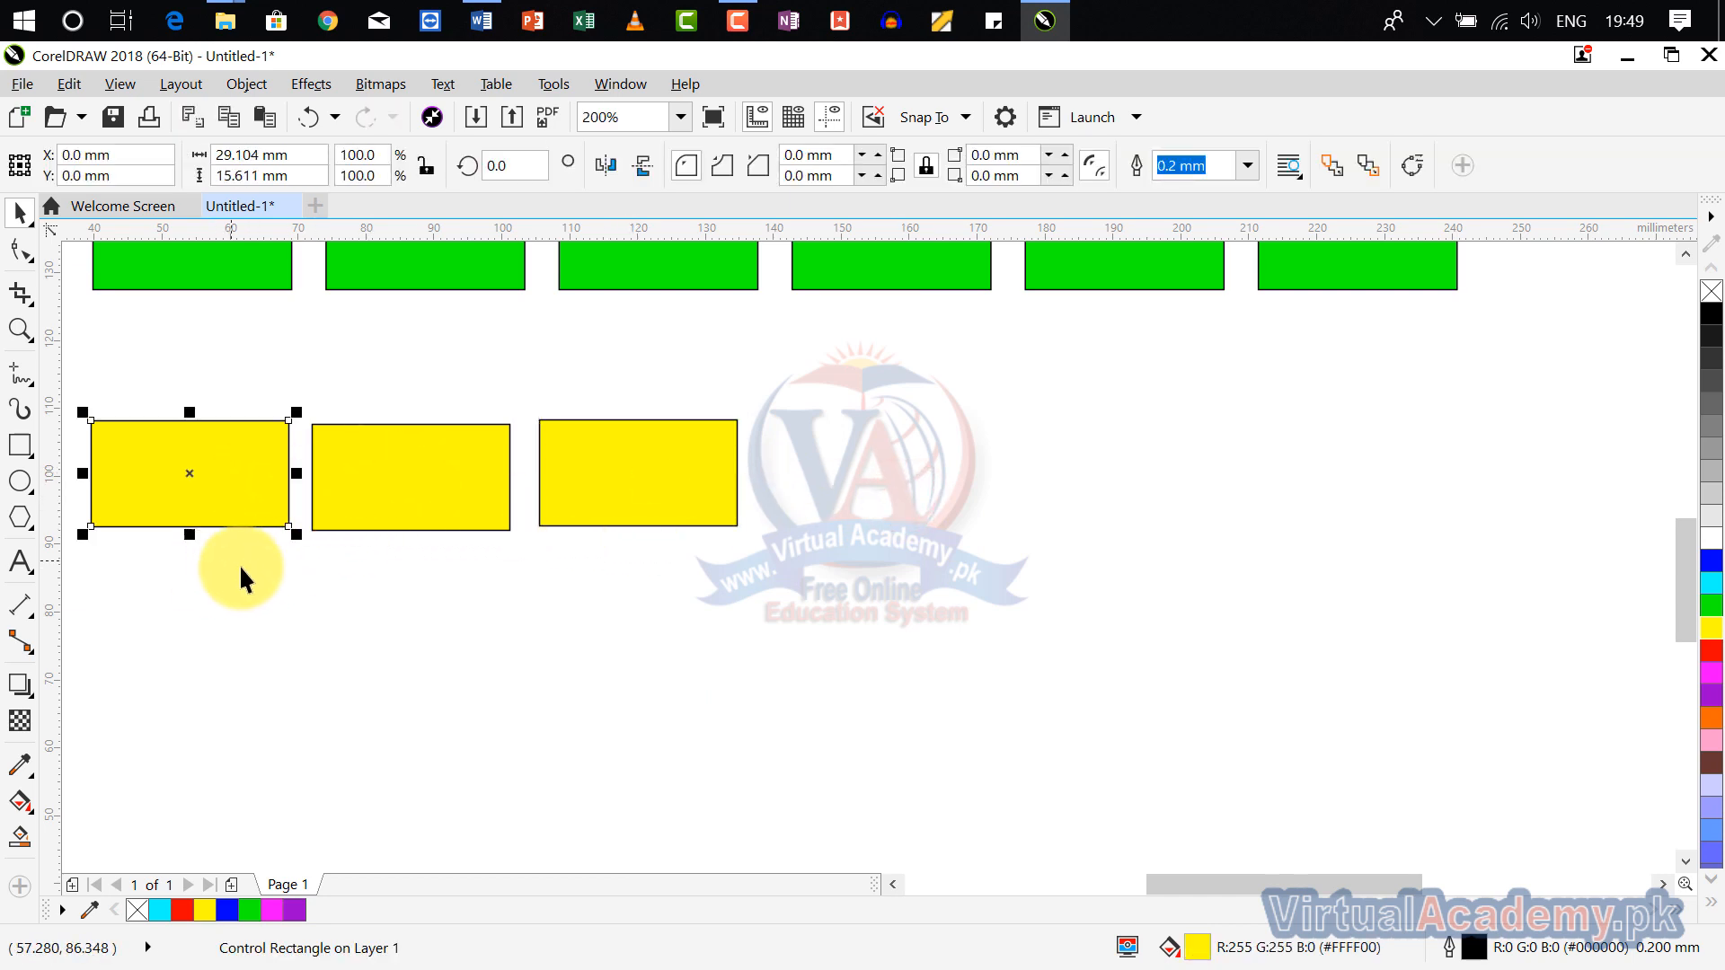
{"action": "left_click", "coordinate": [1713, 659]}
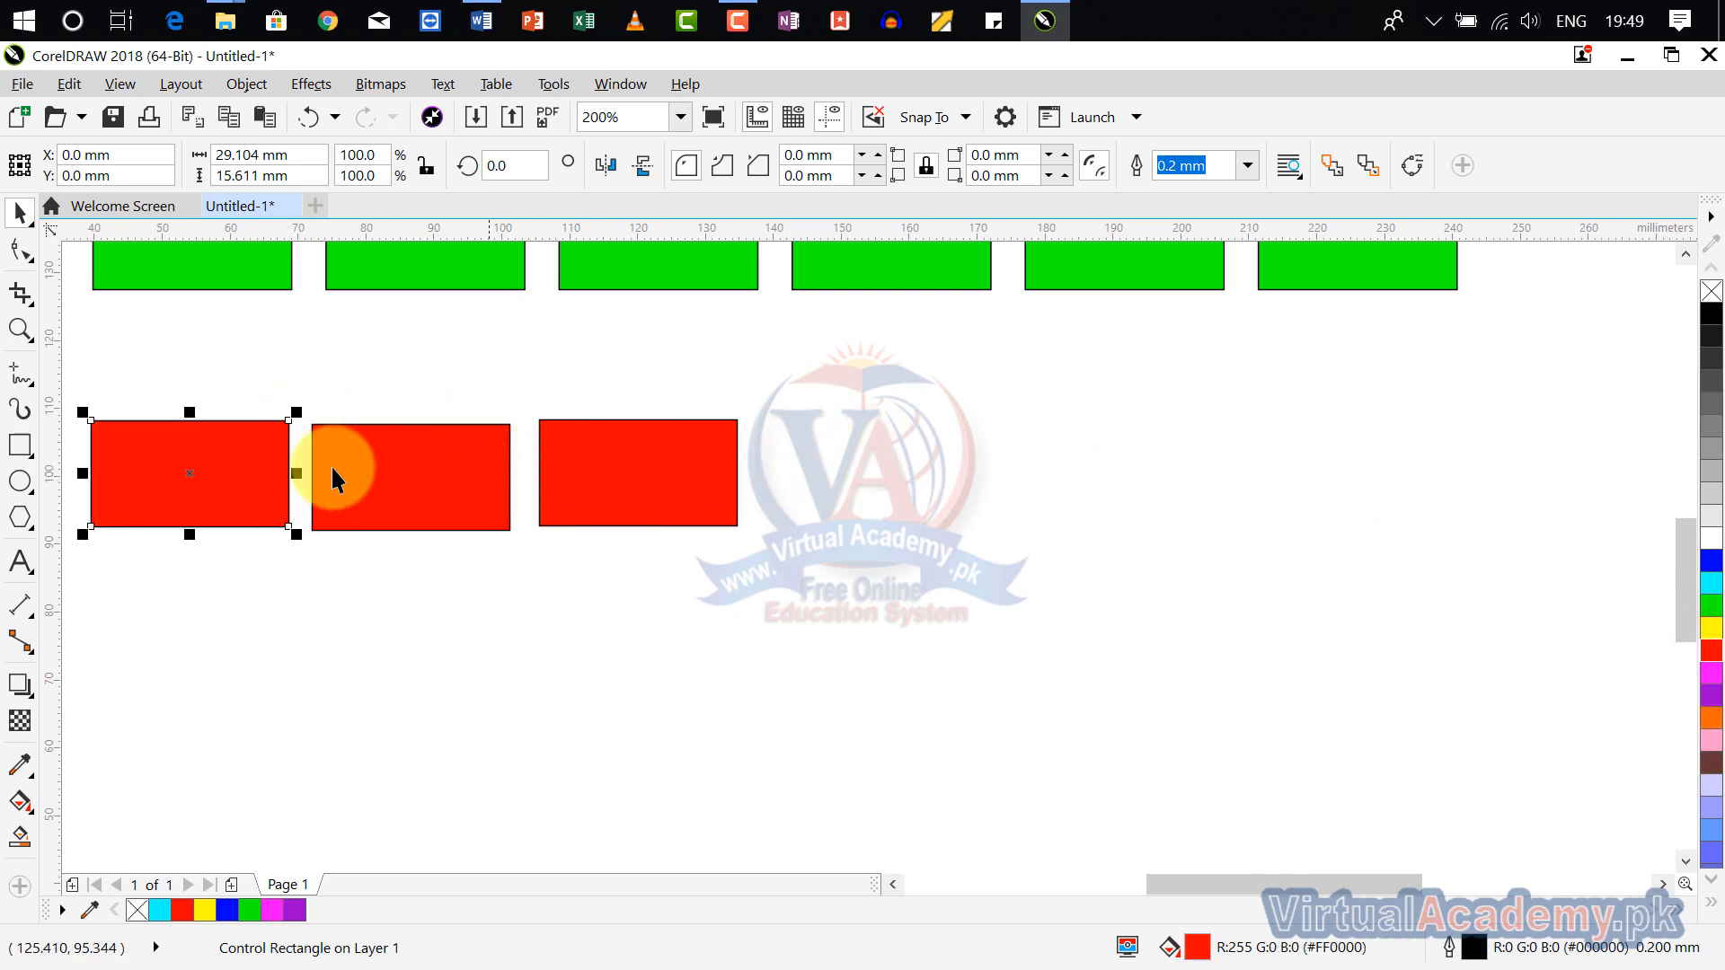
{"action": "left_click_drag", "start_coordinate": [289, 420], "coordinate": [206, 467]}
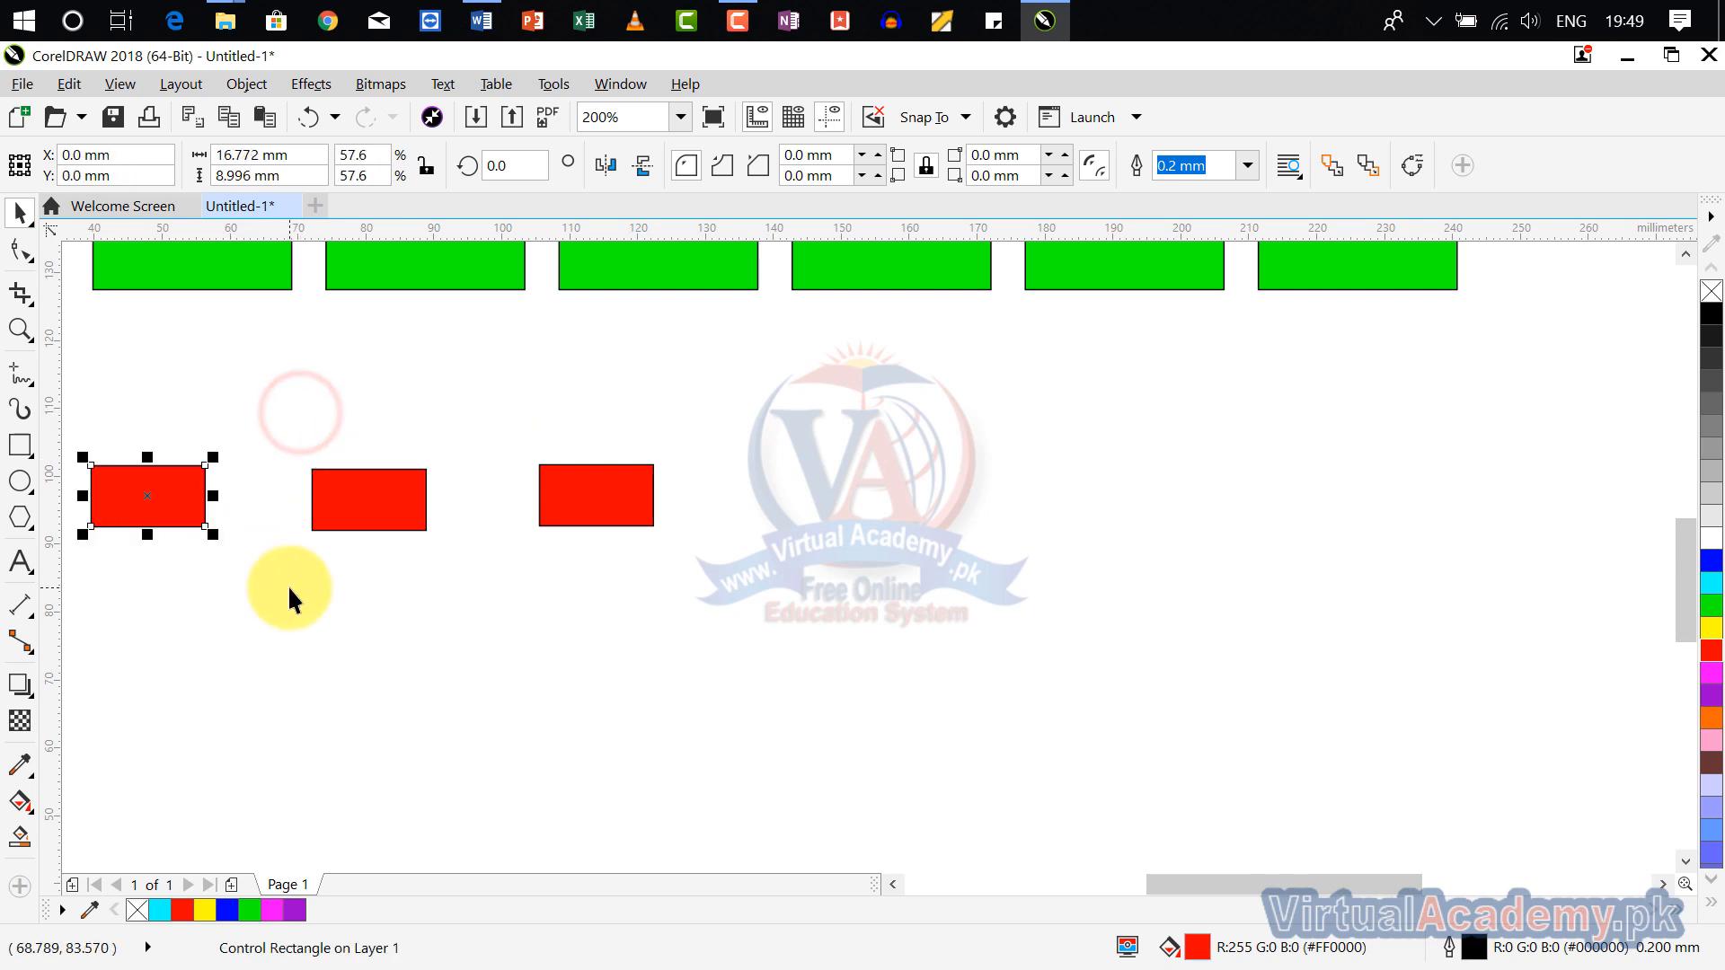
Step: Enlarge the middle red clone on its own to about 26 × 14 mm and undo the resizing
{"action": "left_click", "coordinate": [288, 584]}
{"action": "left_click", "coordinate": [372, 504]}
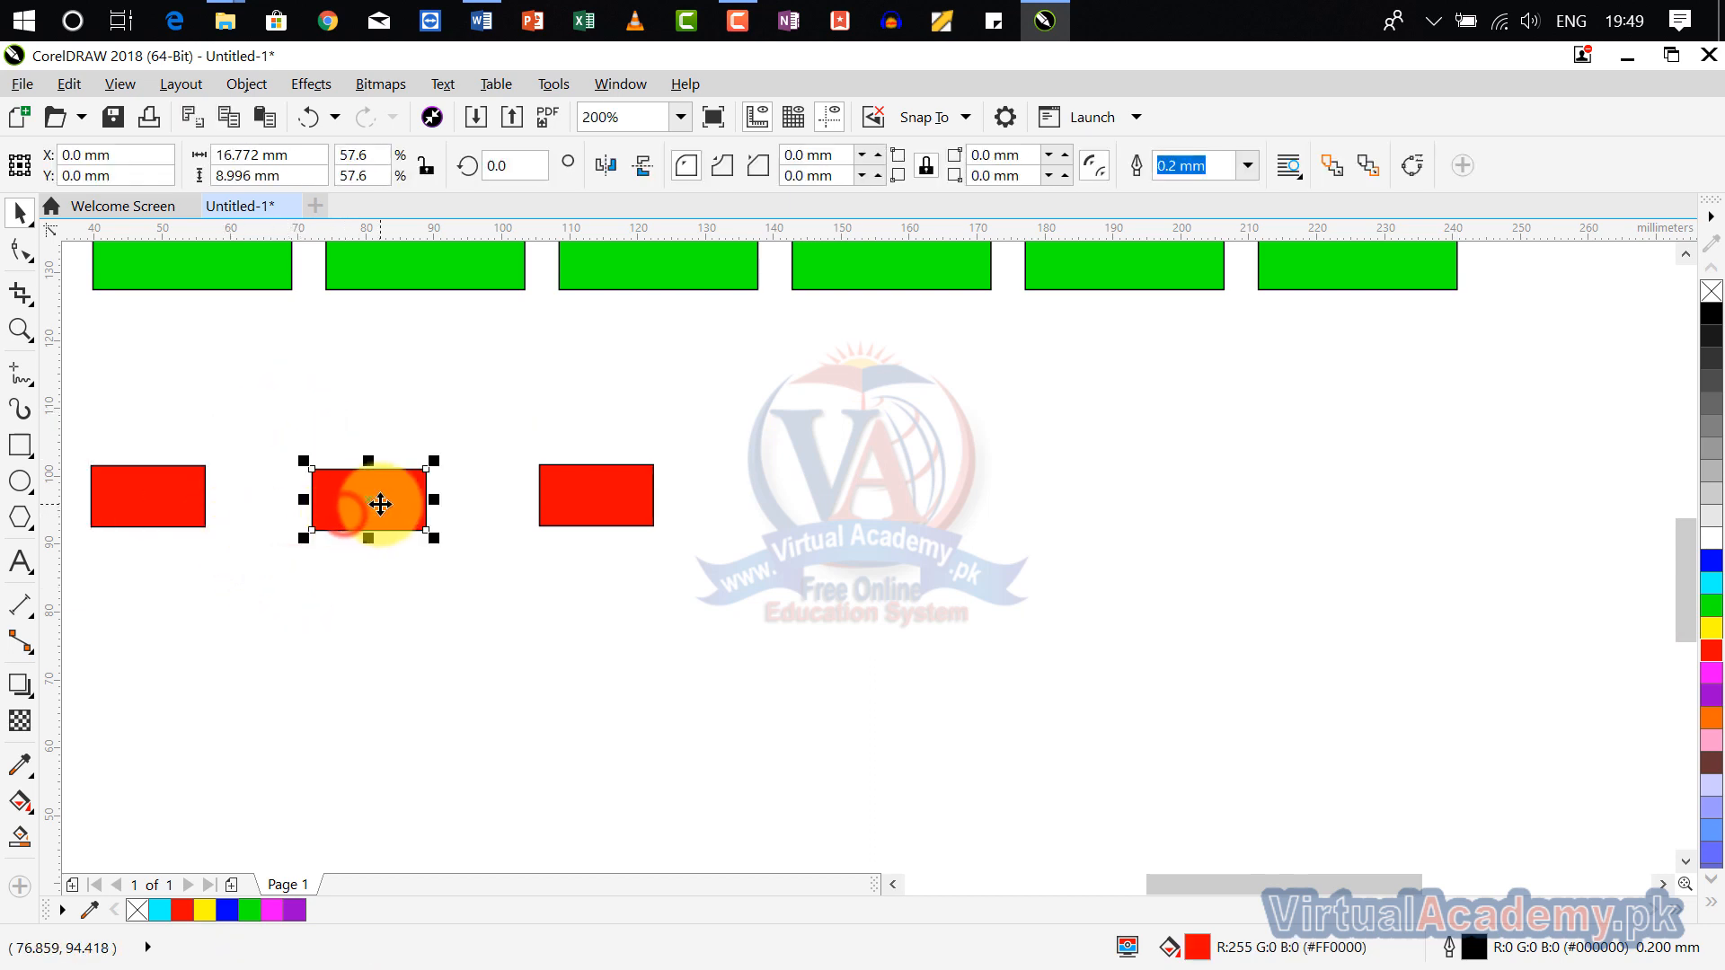
{"action": "mouse_move", "coordinate": [296, 456]}
{"action": "left_mouse_down"}
{"action": "mouse_move", "coordinate": [288, 401]}
{"action": "mouse_move", "coordinate": [229, 377]}
{"action": "left_mouse_up"}
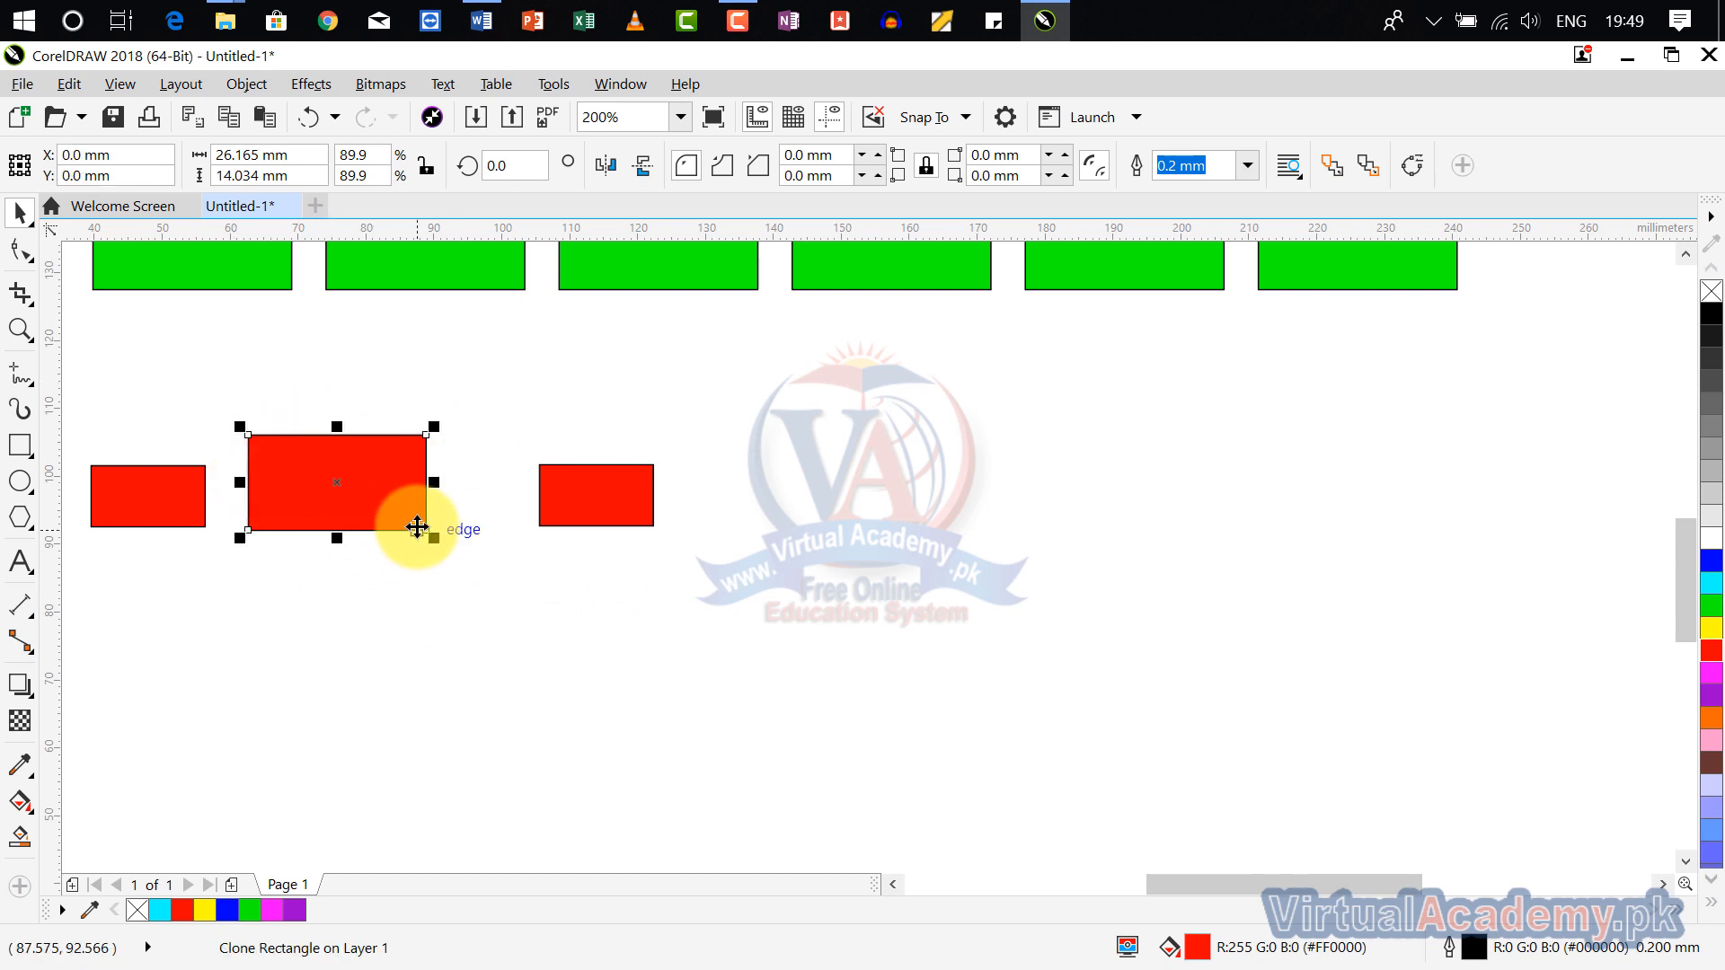
{"action": "key", "text": "ctrl+z"}
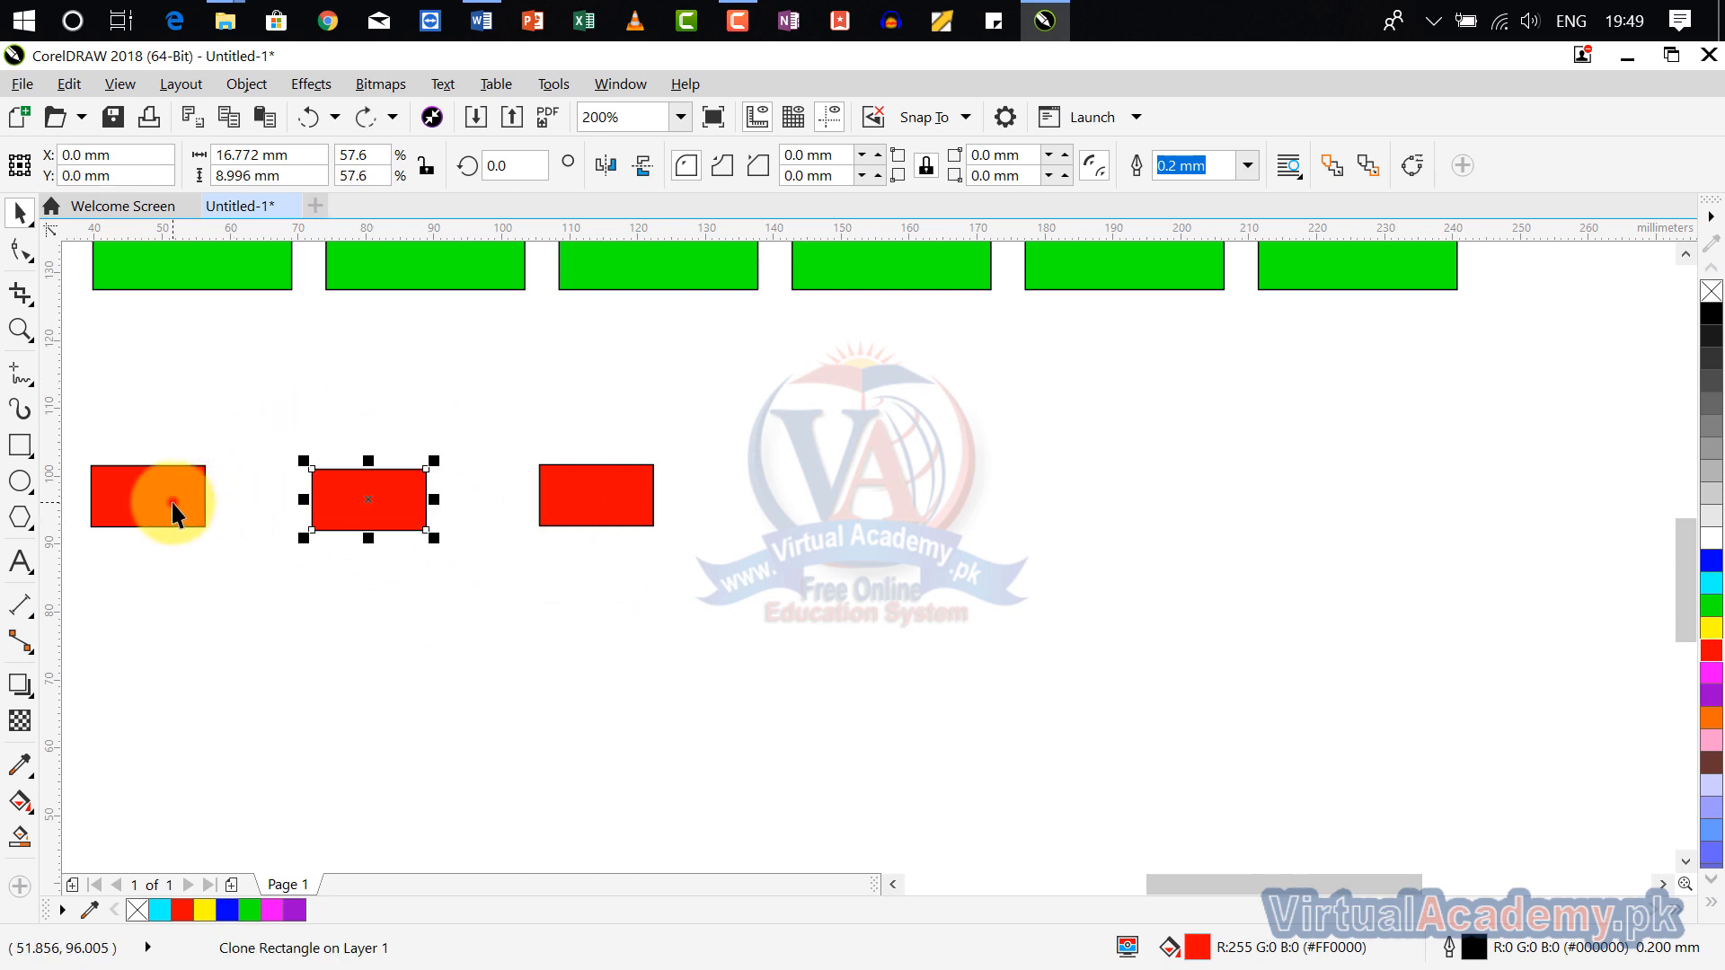
Step: Delete all the green and red rectangles so that the page is empty
{"action": "left_click", "coordinate": [173, 512]}
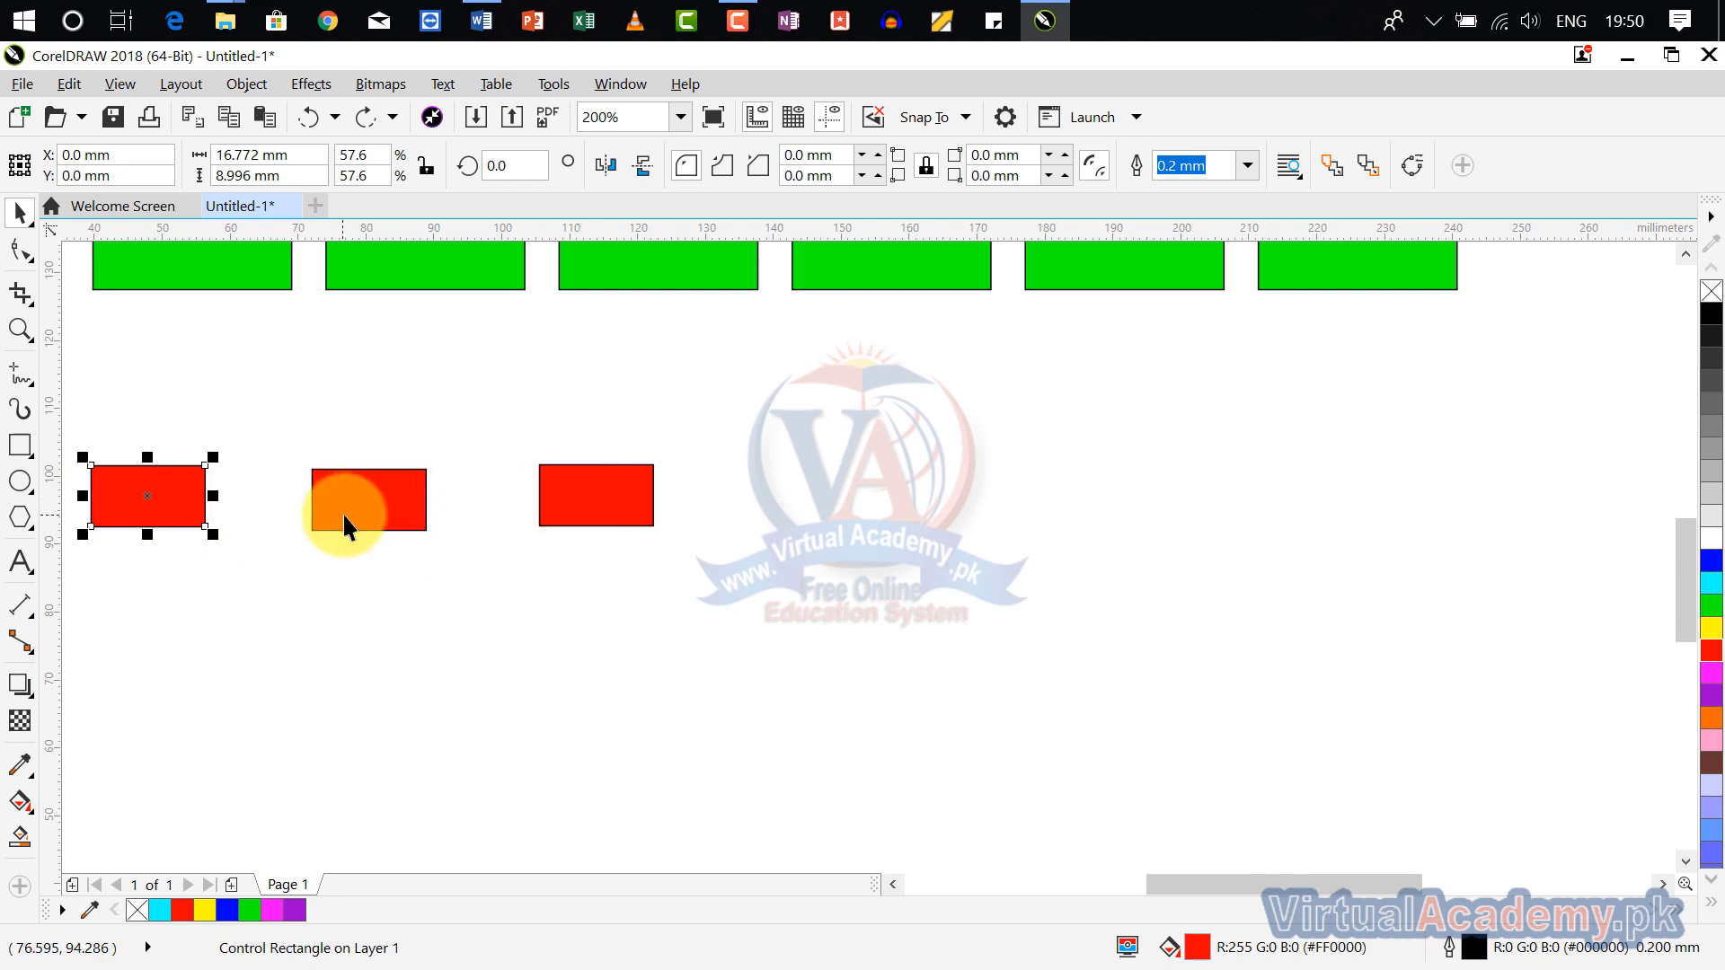
{"action": "scroll", "coordinate": [655, 509], "scroll_direction": "up", "scroll_amount": 3}
{"action": "scroll", "coordinate": [654, 508], "scroll_direction": "down", "scroll_amount": 3}
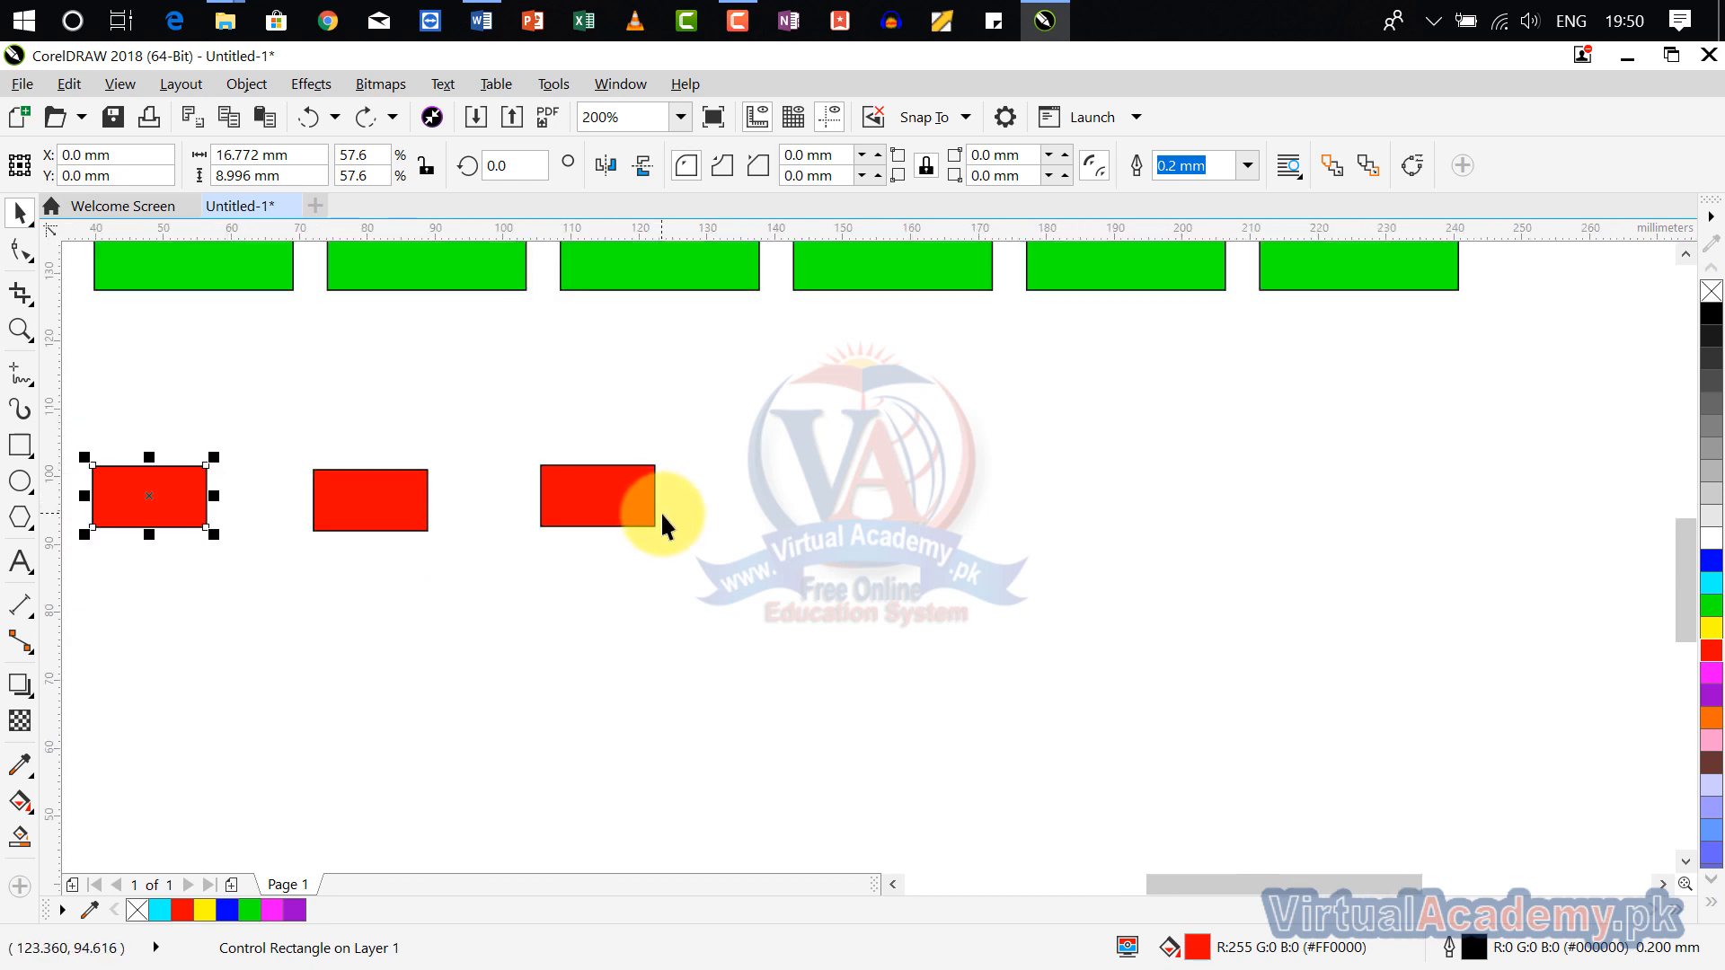
{"action": "scroll", "coordinate": [663, 516], "scroll_direction": "down", "scroll_amount": 2}
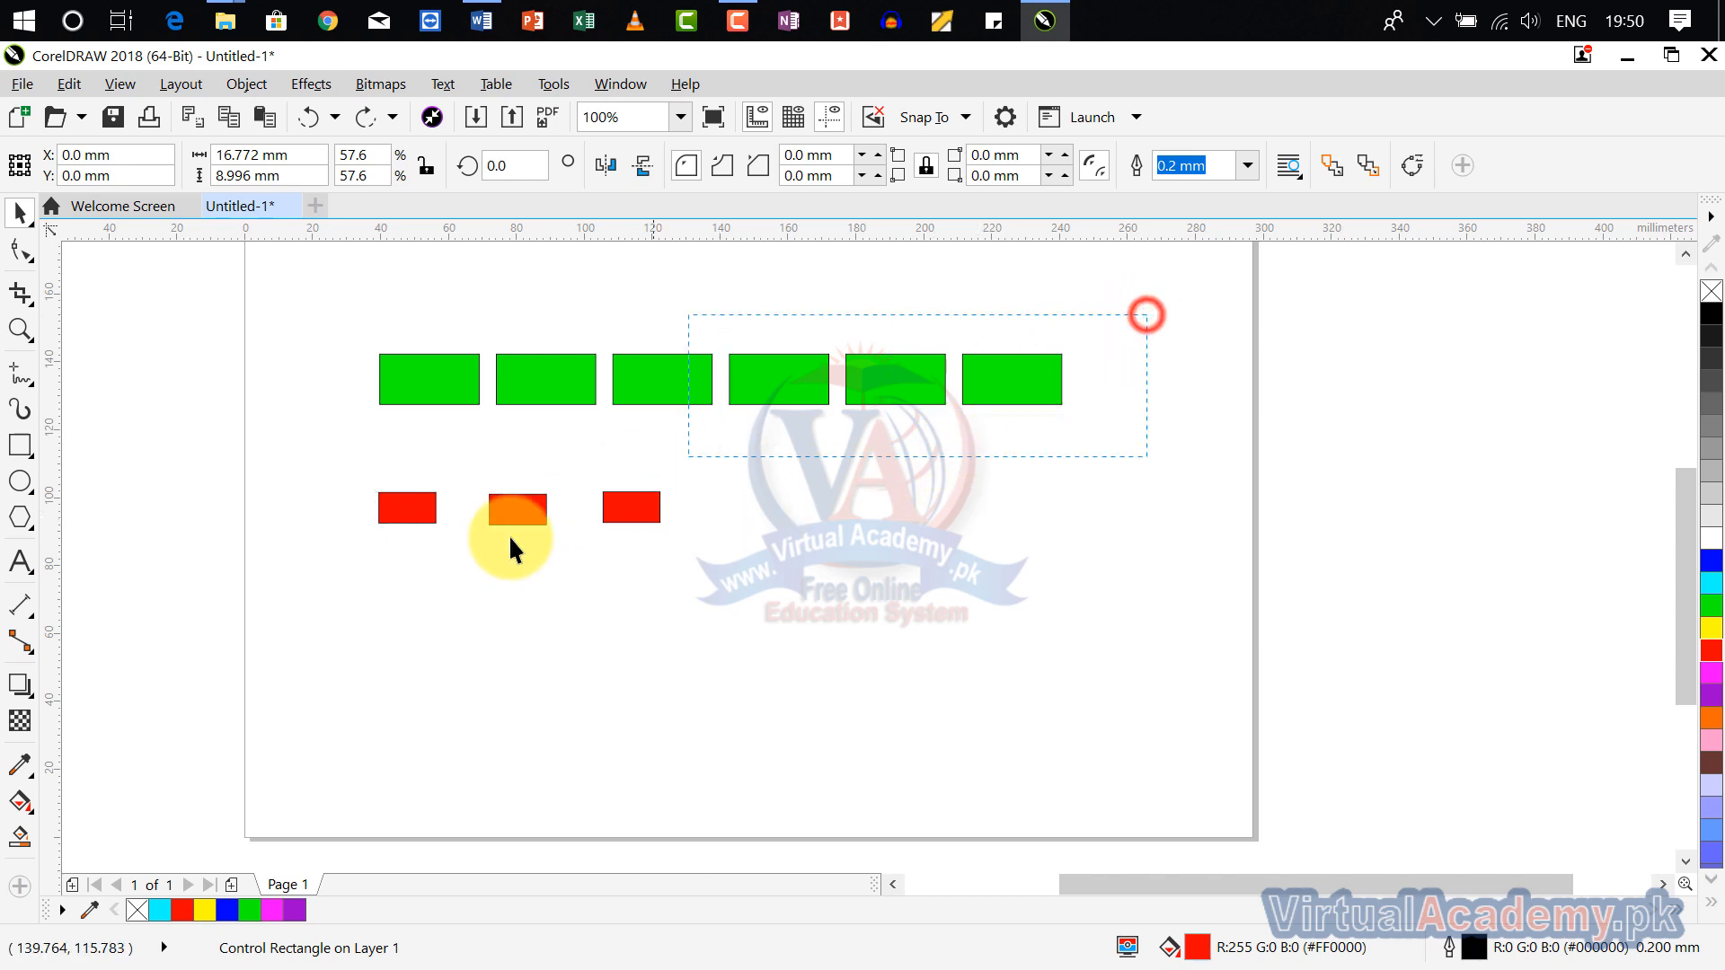
{"action": "left_click_drag", "start_coordinate": [509, 536], "coordinate": [345, 634]}
{"action": "key", "text": "Delete"}
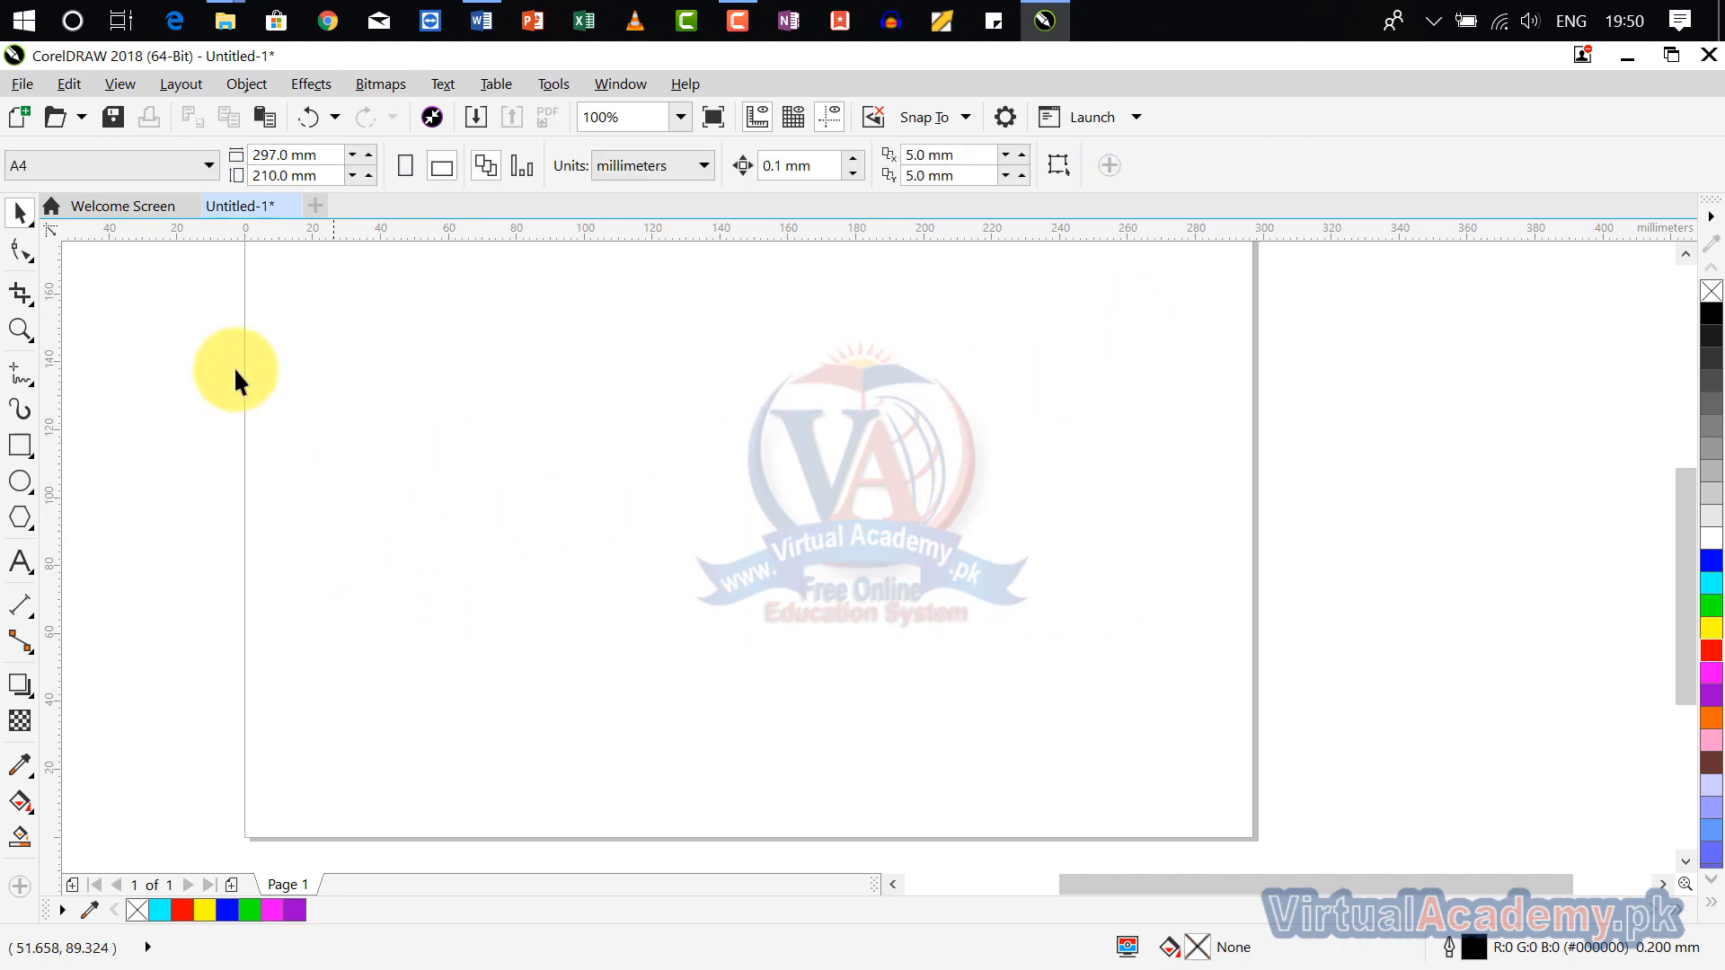
Step: Draw a rectangle about 81 × 40 mm on the empty page, duplicate it and place the duplicate below the original
{"action": "left_click", "coordinate": [64, 85]}
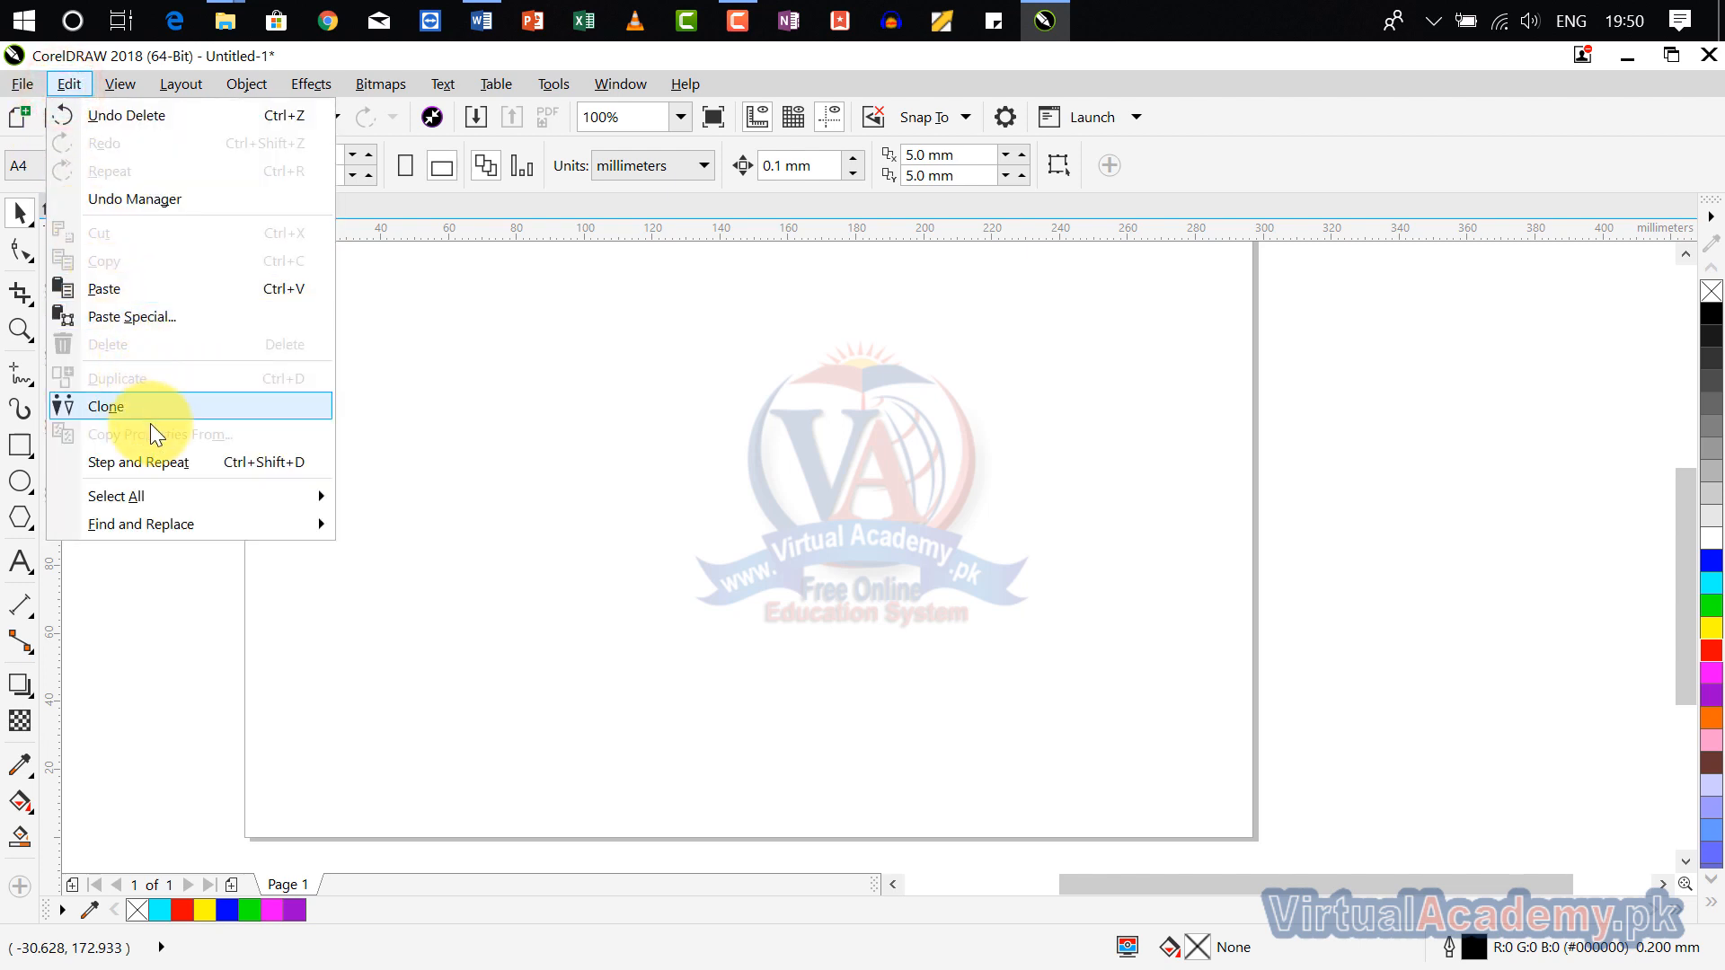
{"action": "left_click", "coordinate": [563, 485]}
{"action": "left_click", "coordinate": [25, 446]}
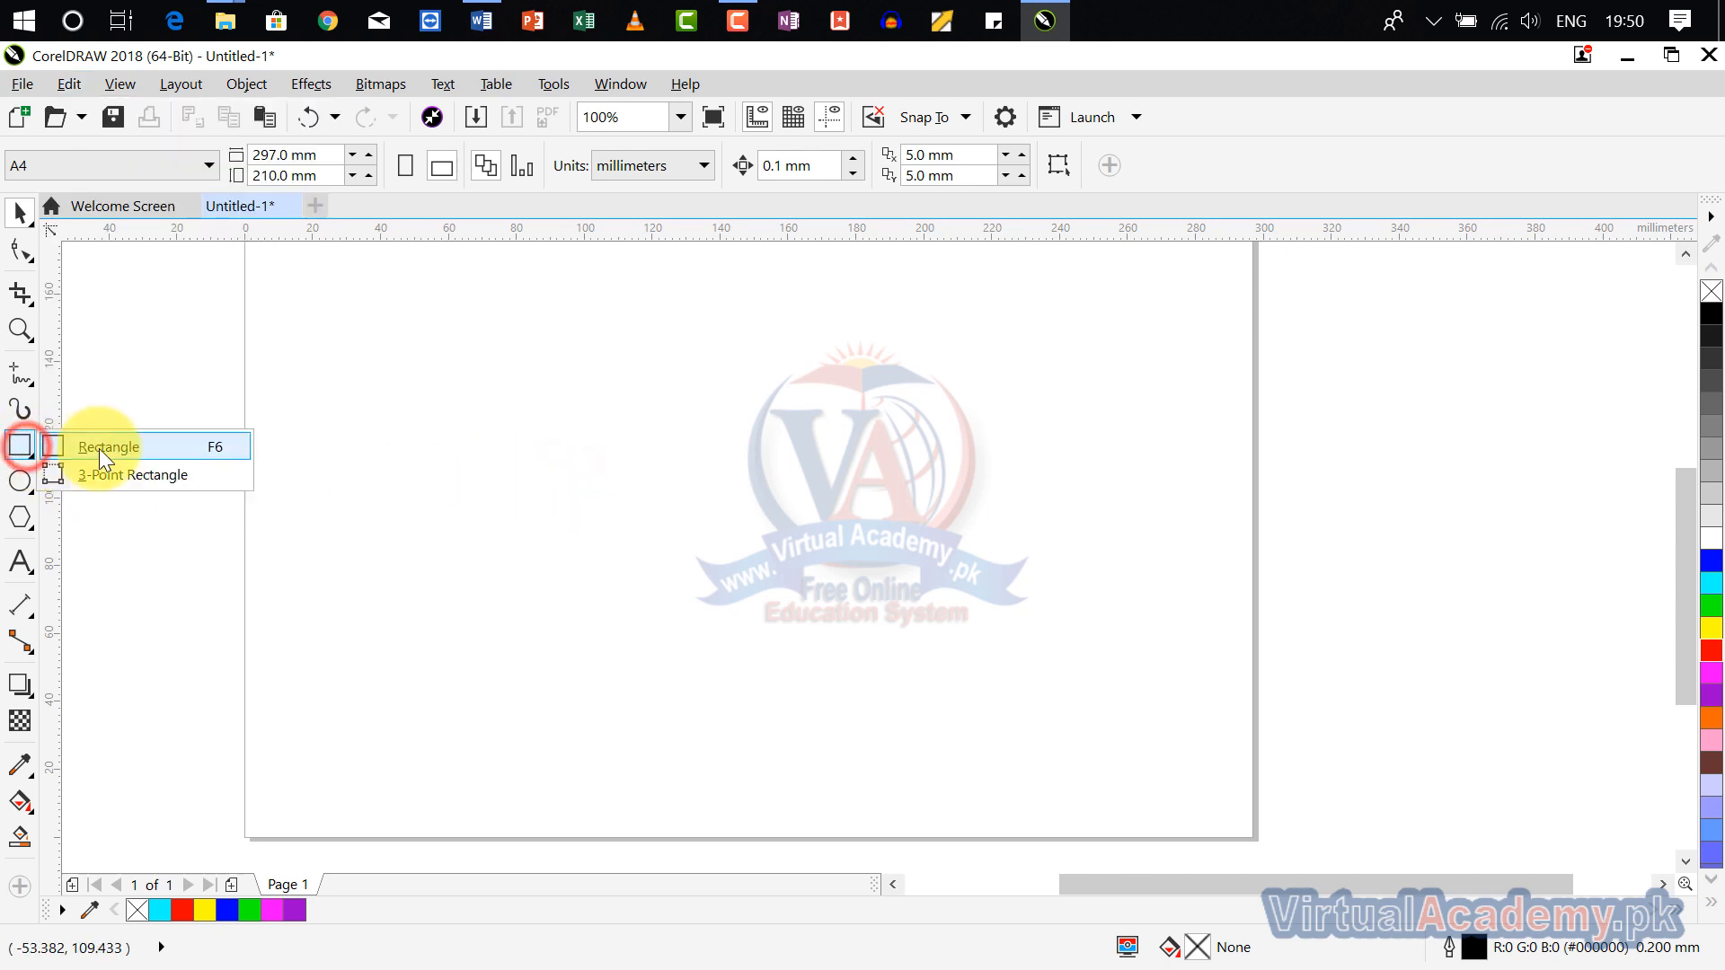
{"action": "left_click", "coordinate": [98, 449]}
{"action": "left_click_drag", "start_coordinate": [422, 363], "coordinate": [696, 498]}
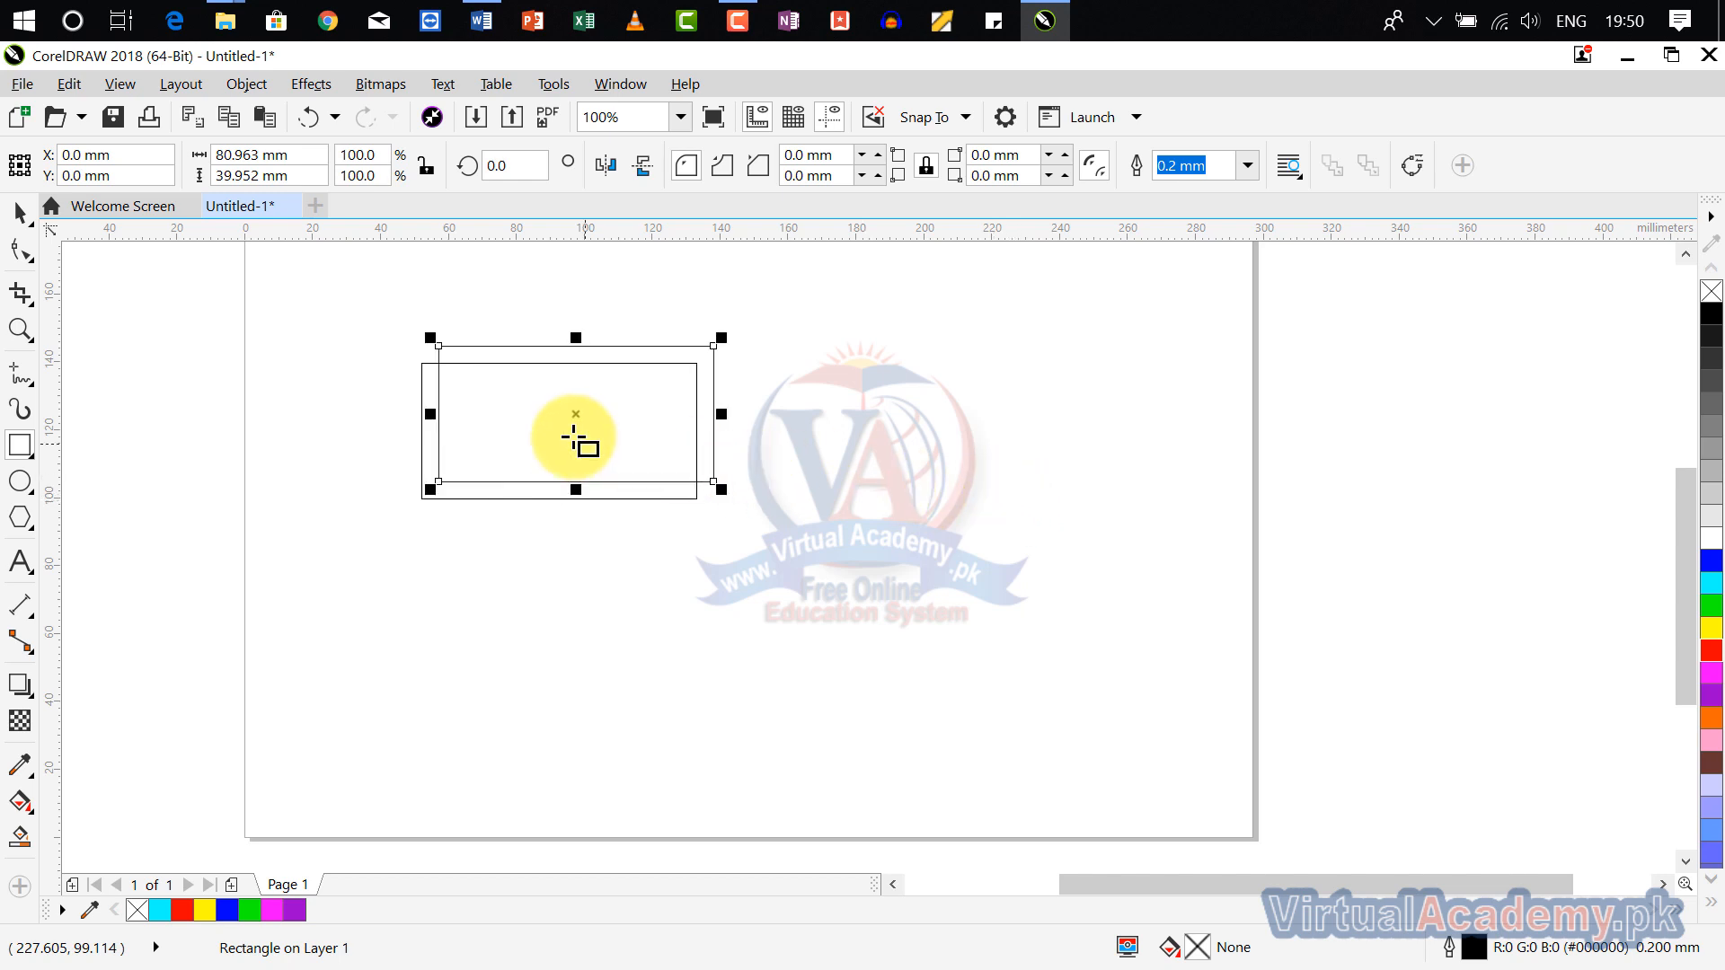
{"action": "left_click_drag", "start_coordinate": [573, 416], "coordinate": [581, 607]}
{"action": "left_click", "coordinate": [558, 454]}
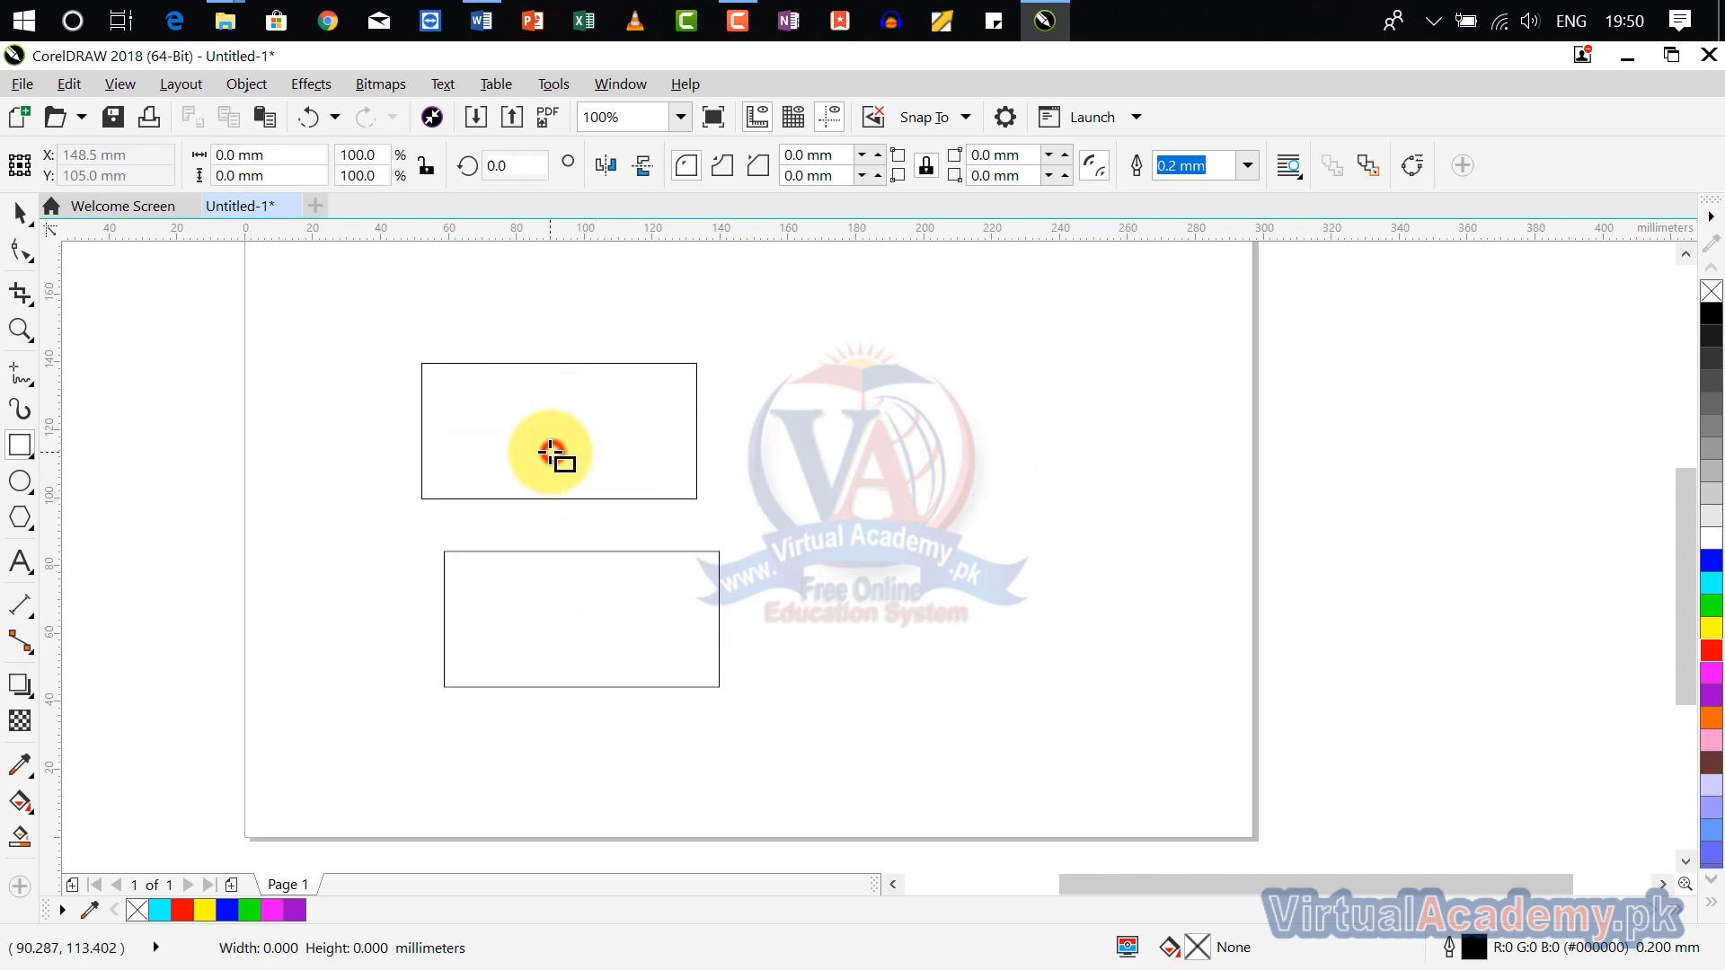
Step: Fill the upper rectangle cyan and give it a yellow outline 2.5 mm wide
{"action": "left_click", "coordinate": [596, 364]}
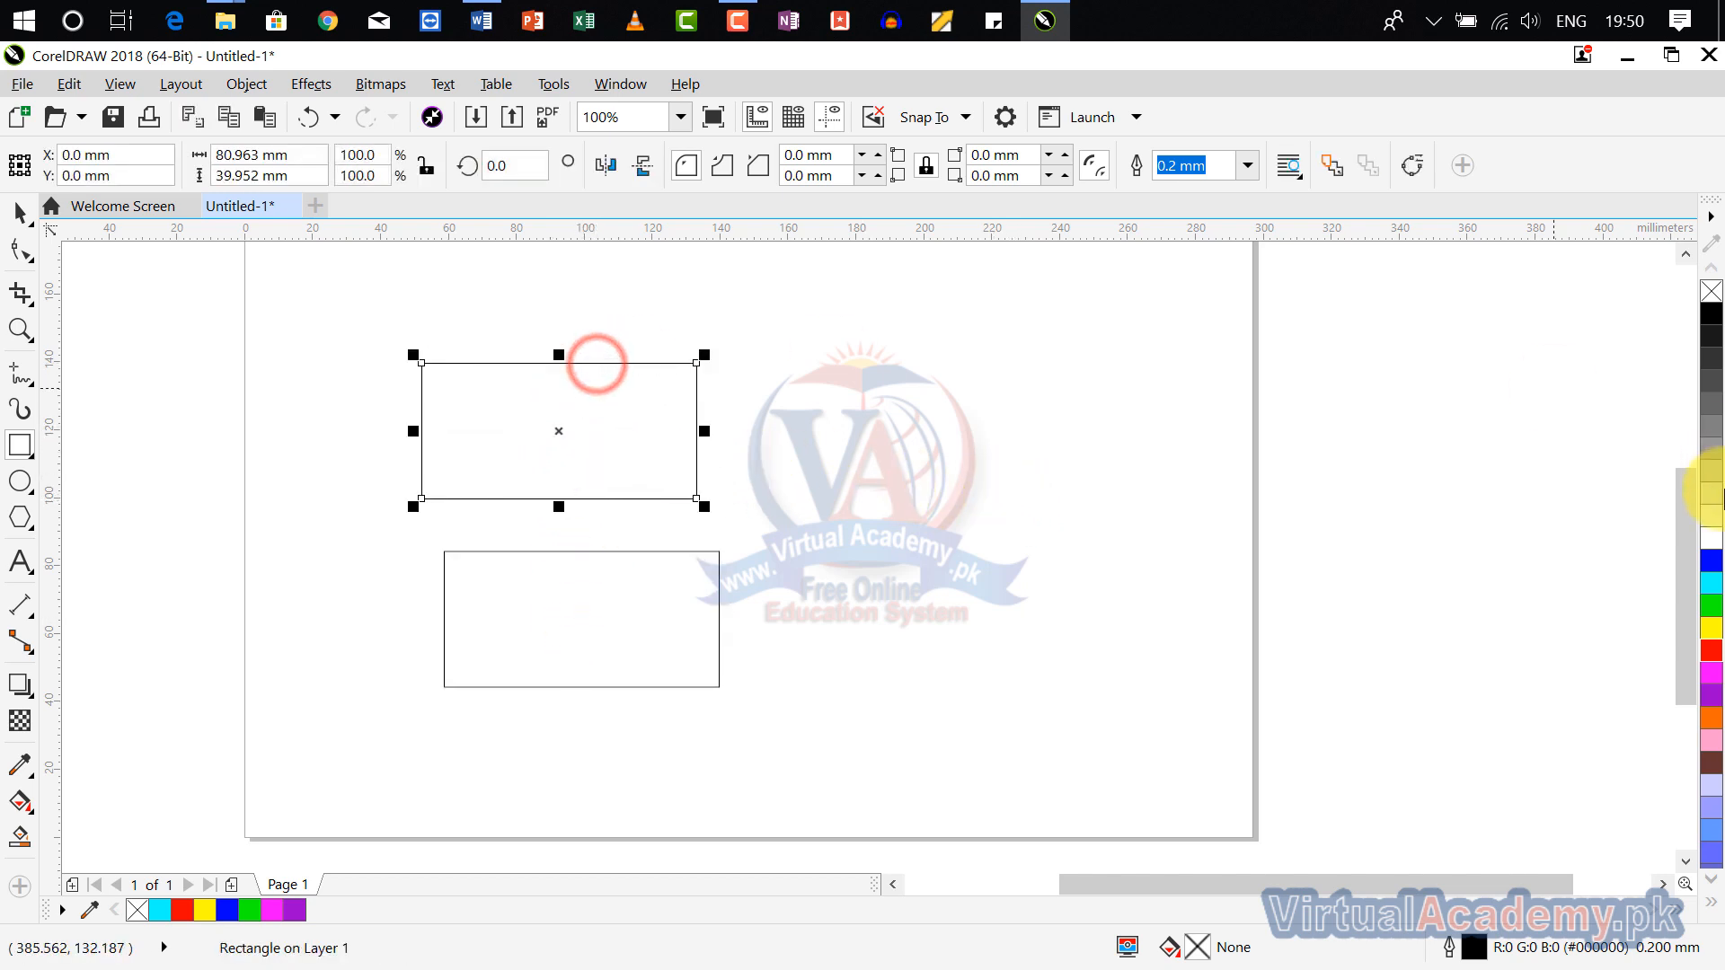
{"action": "left_click", "coordinate": [1712, 584]}
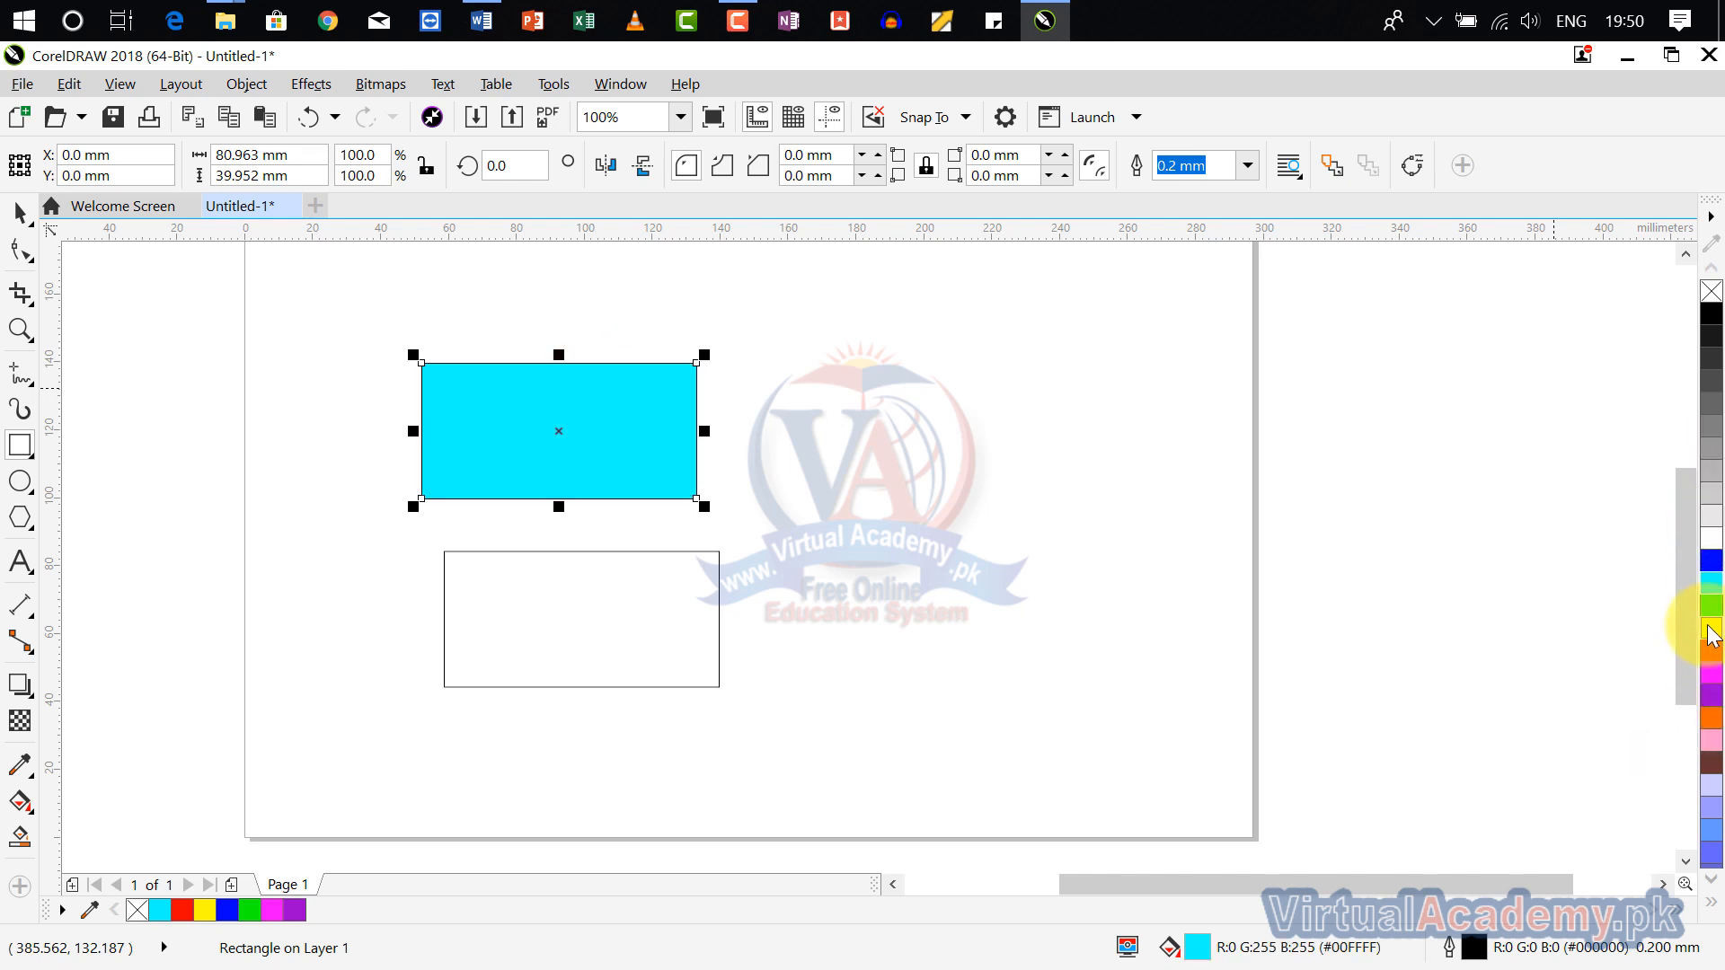
{"action": "right_click", "coordinate": [1711, 633]}
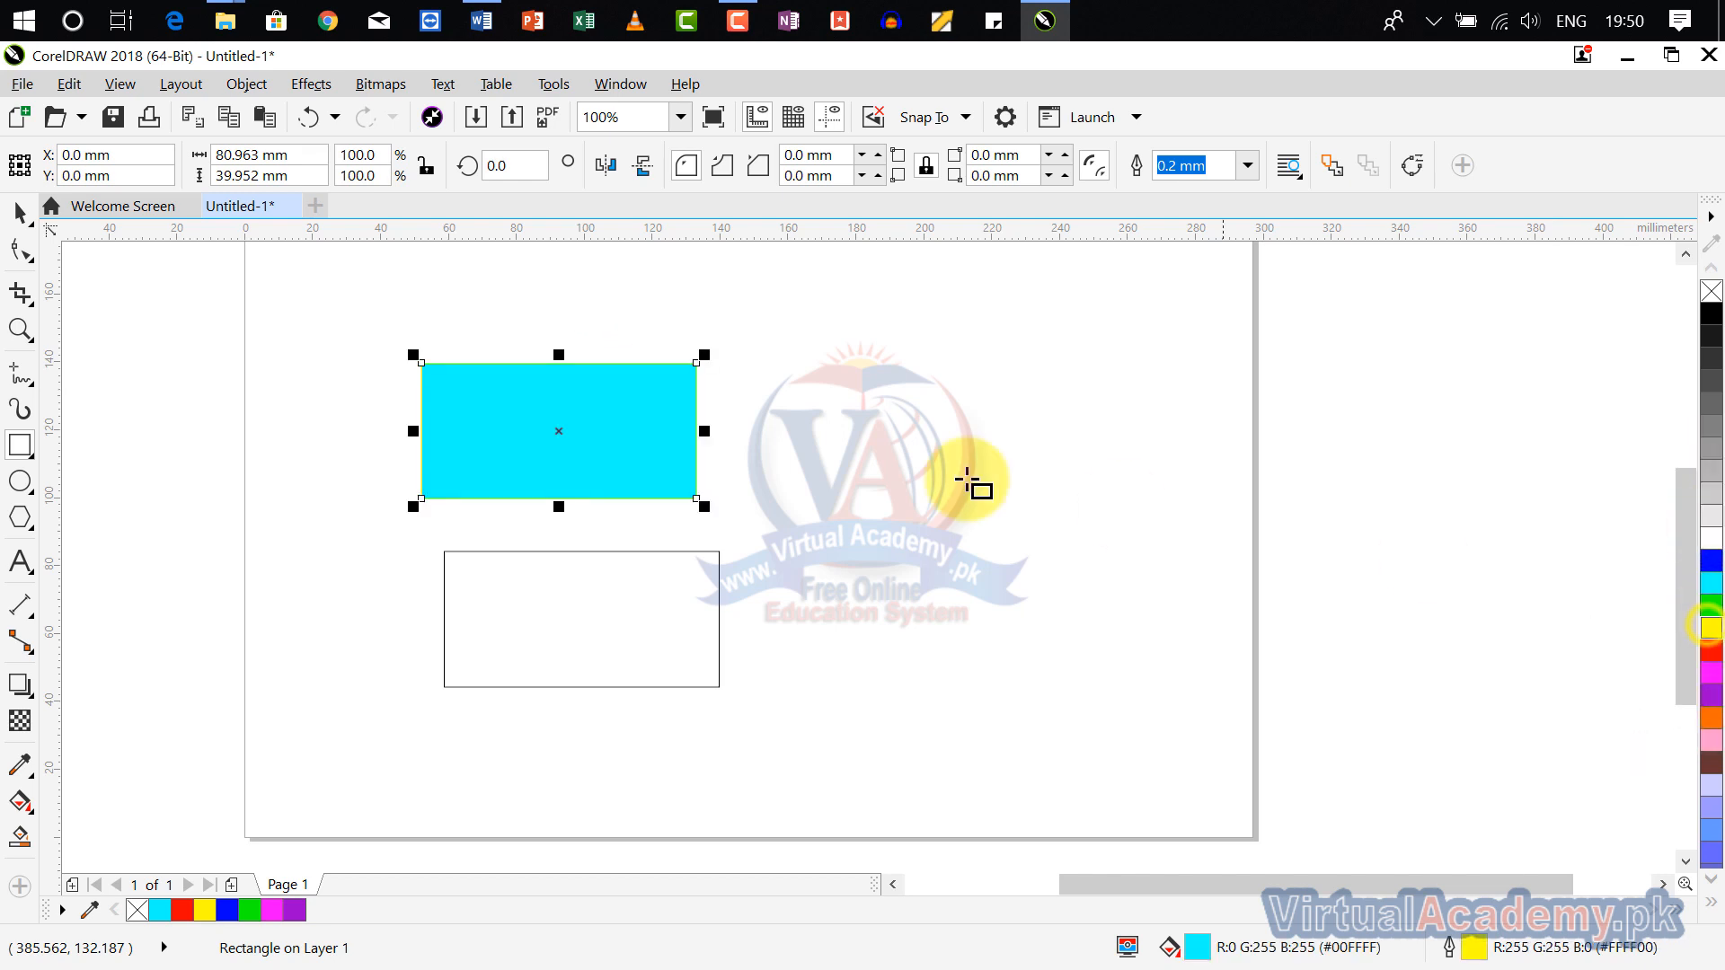
{"action": "left_click", "coordinate": [1249, 166]}
{"action": "left_click", "coordinate": [1193, 385]}
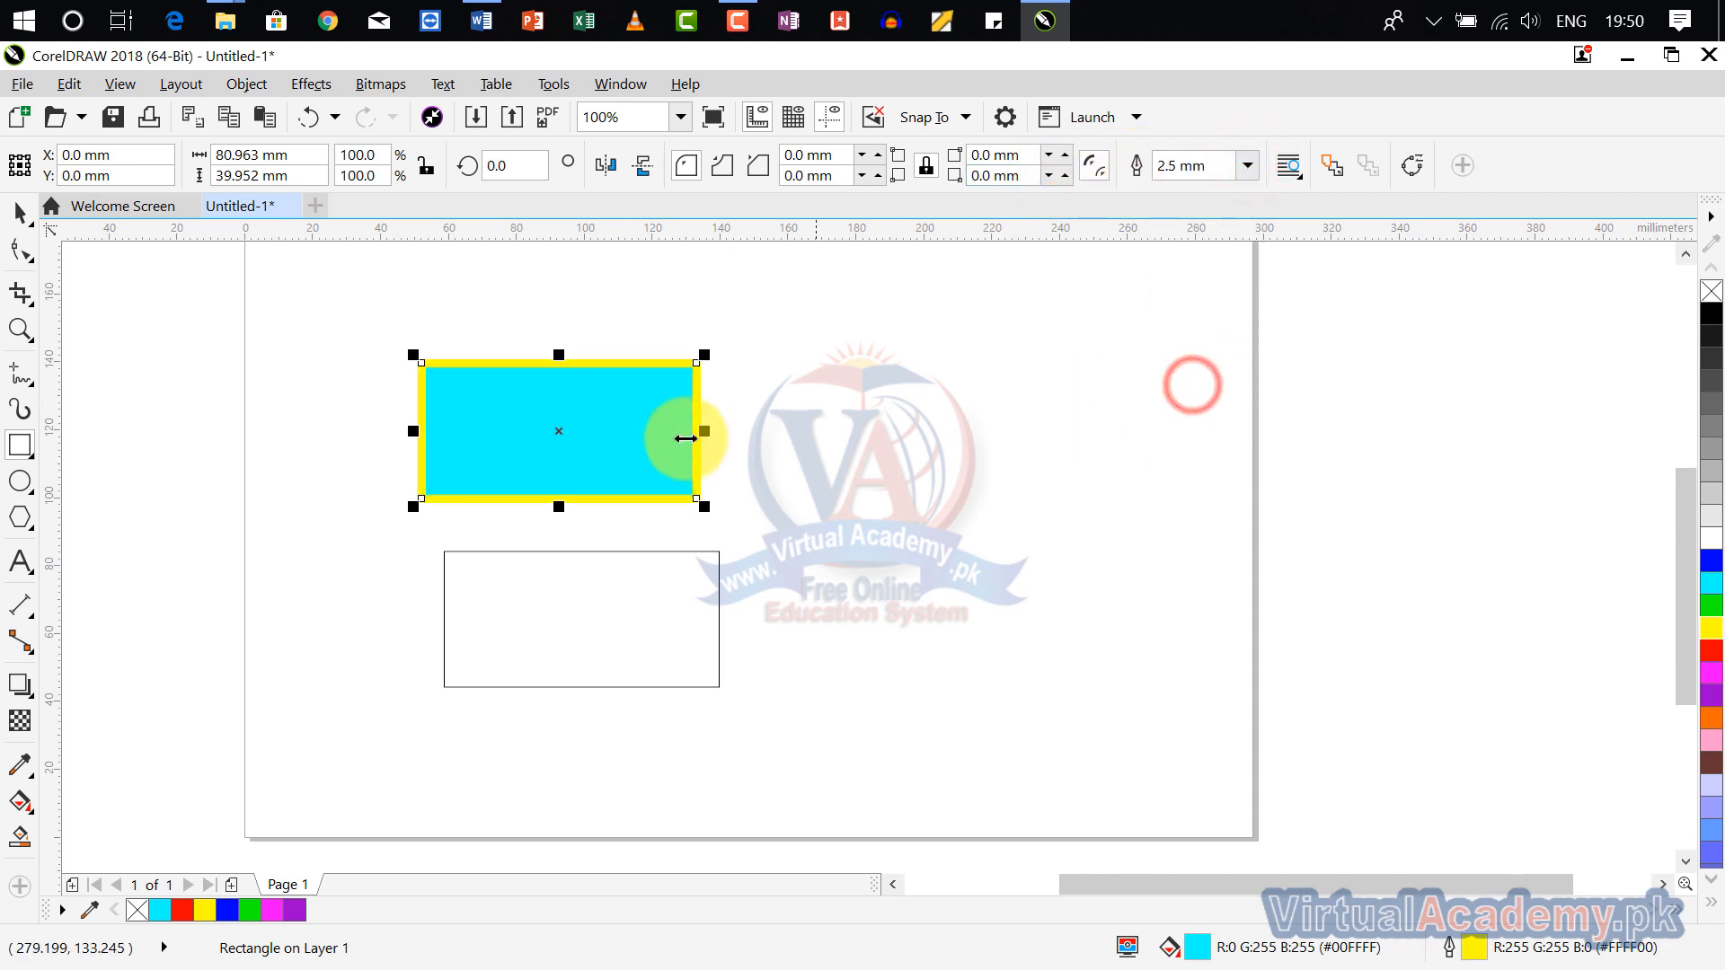
Step: Delete the unfilled rectangle below the cyan one
{"action": "left_click", "coordinate": [19, 214]}
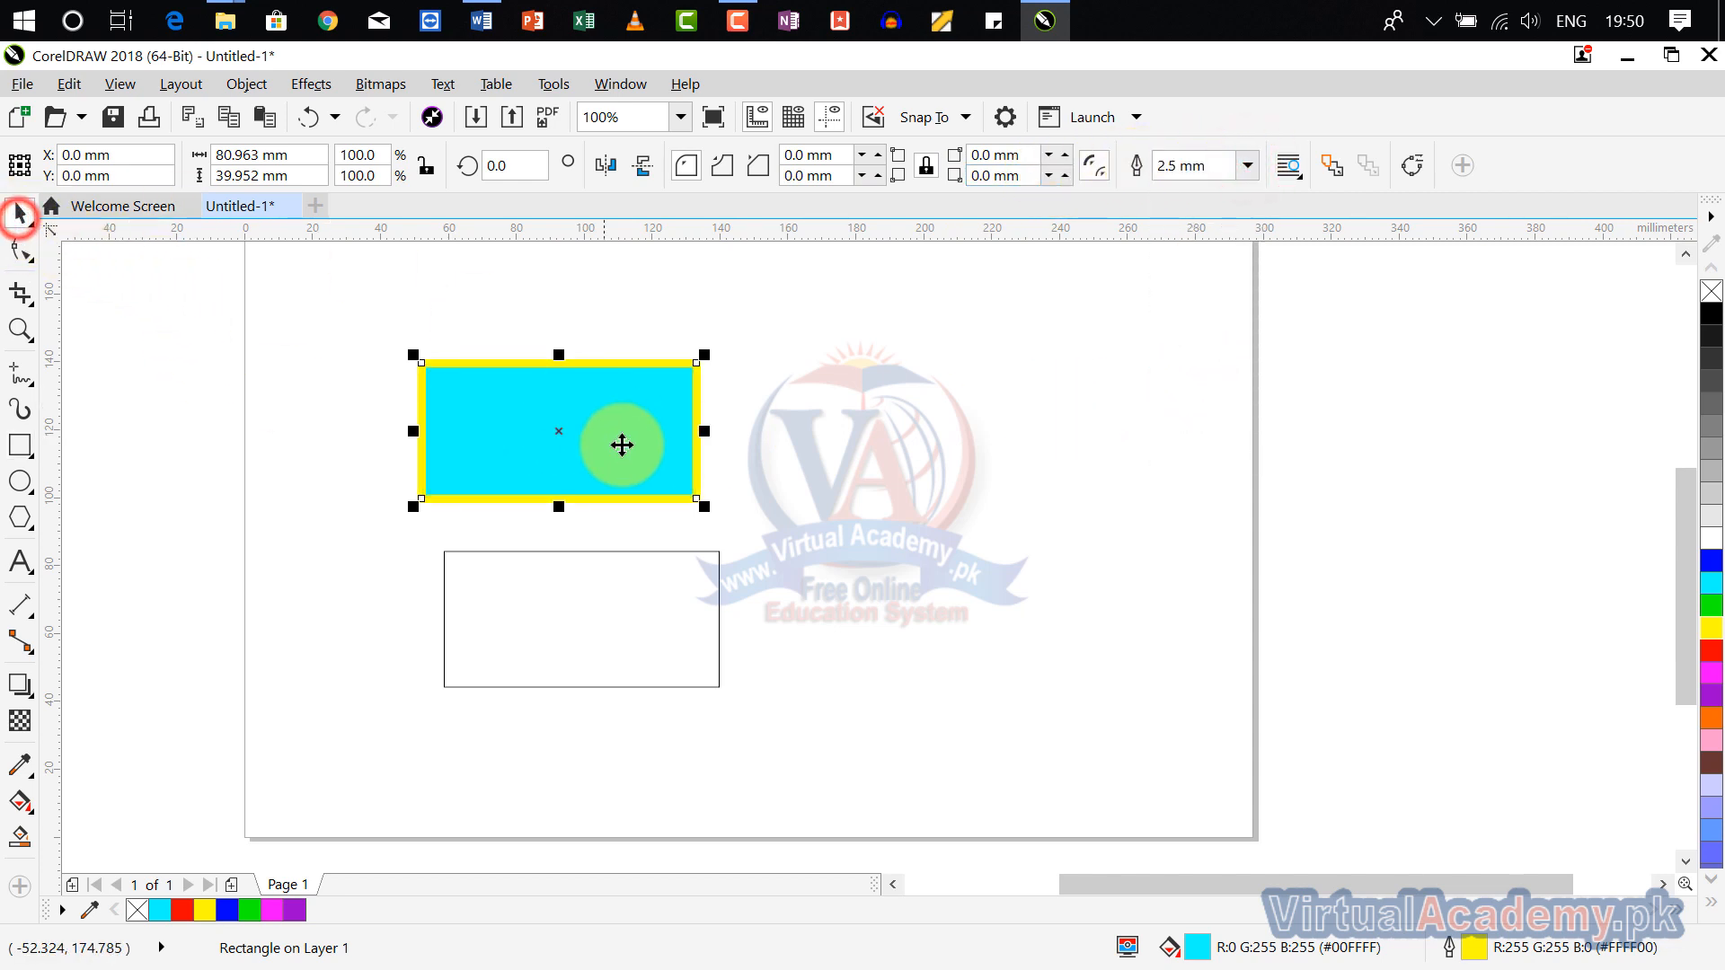
{"action": "left_click", "coordinate": [660, 547]}
{"action": "left_click", "coordinate": [659, 550]}
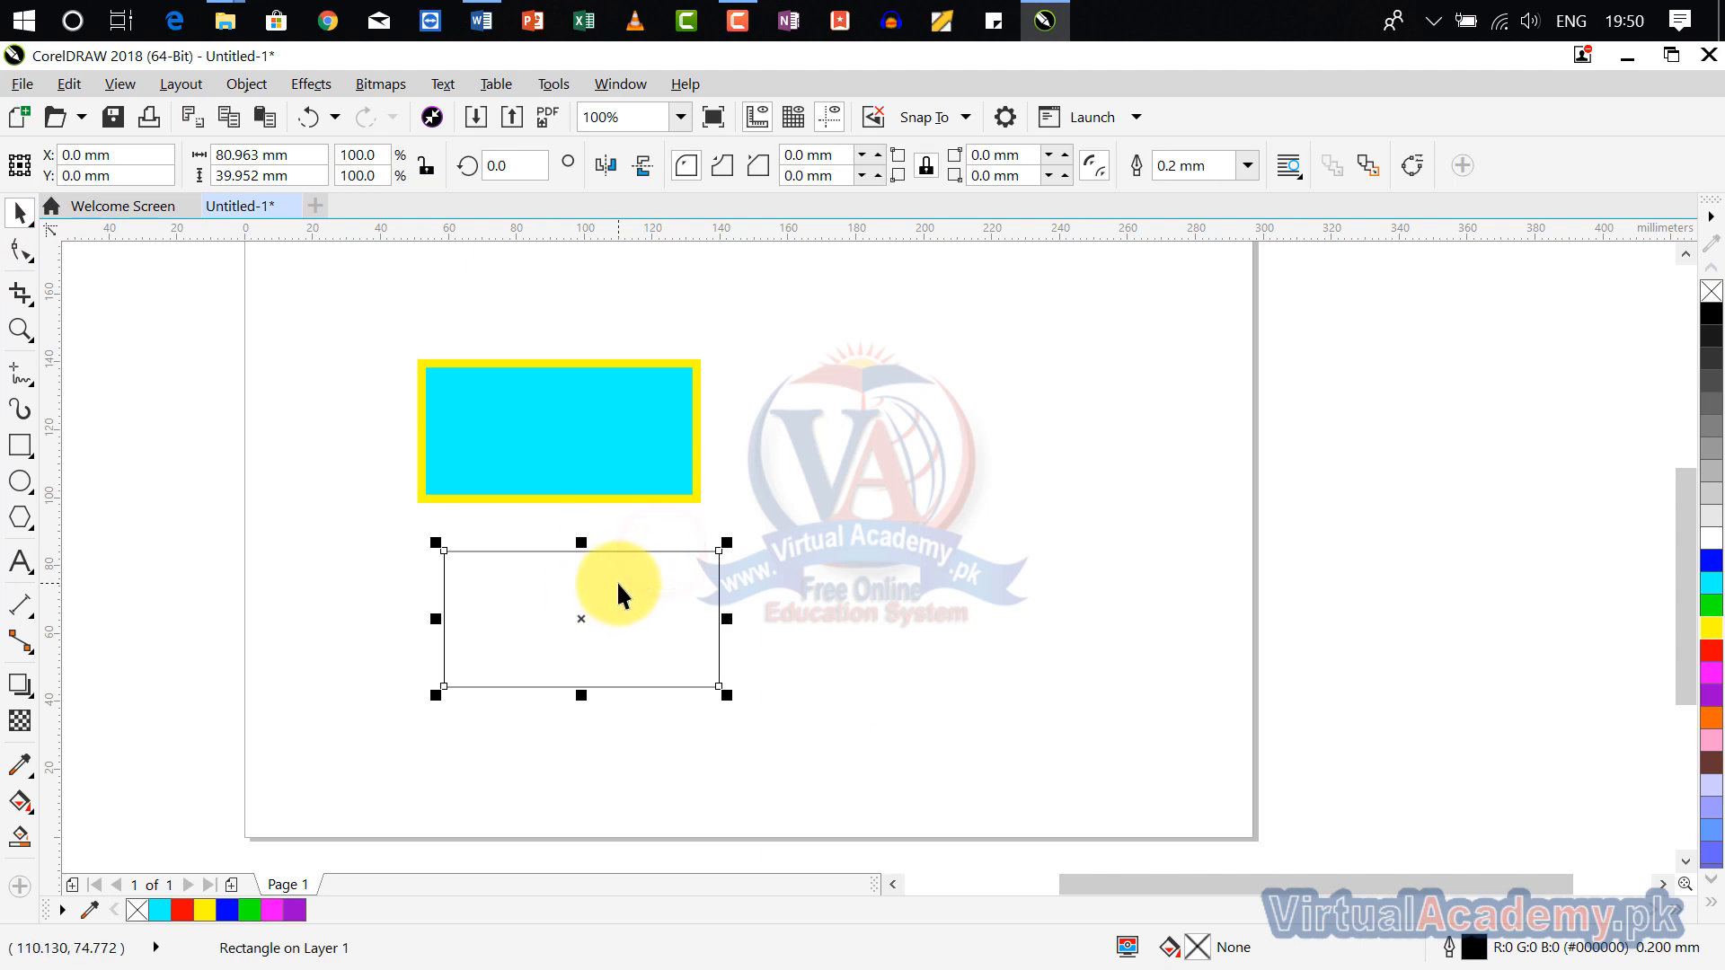
{"action": "scroll", "coordinate": [616, 581], "scroll_direction": "up", "scroll_amount": 2}
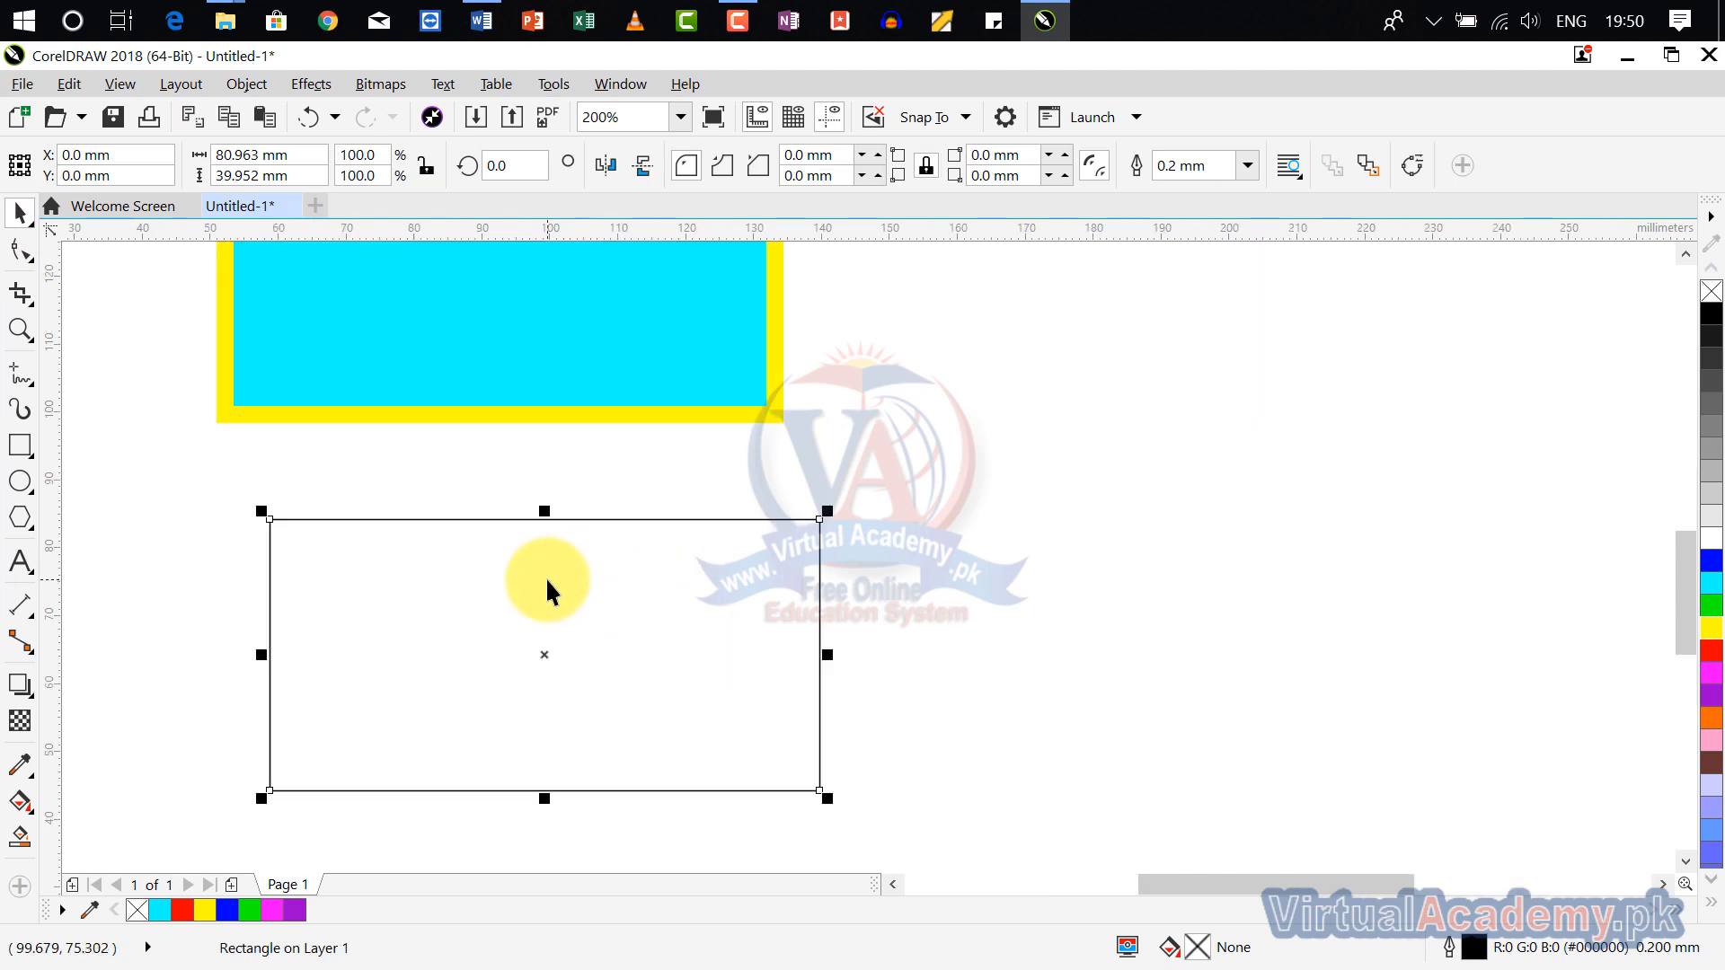
{"action": "scroll", "coordinate": [546, 576], "scroll_direction": "down", "scroll_amount": 2}
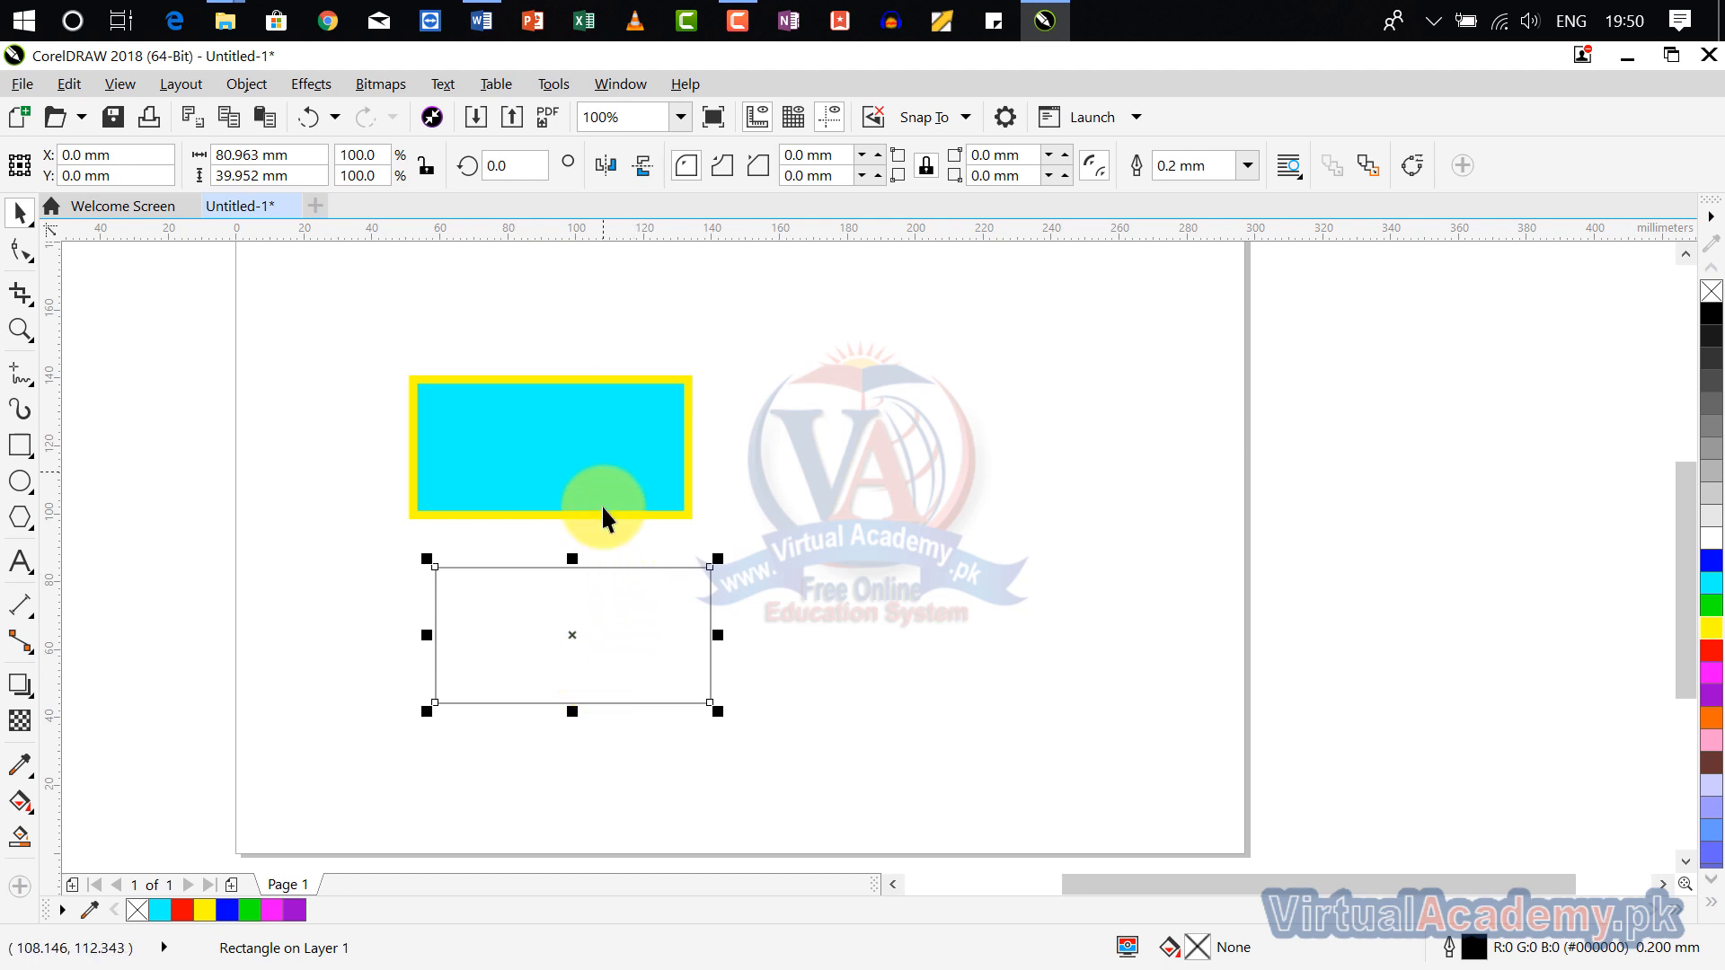
{"action": "left_click", "coordinate": [558, 434]}
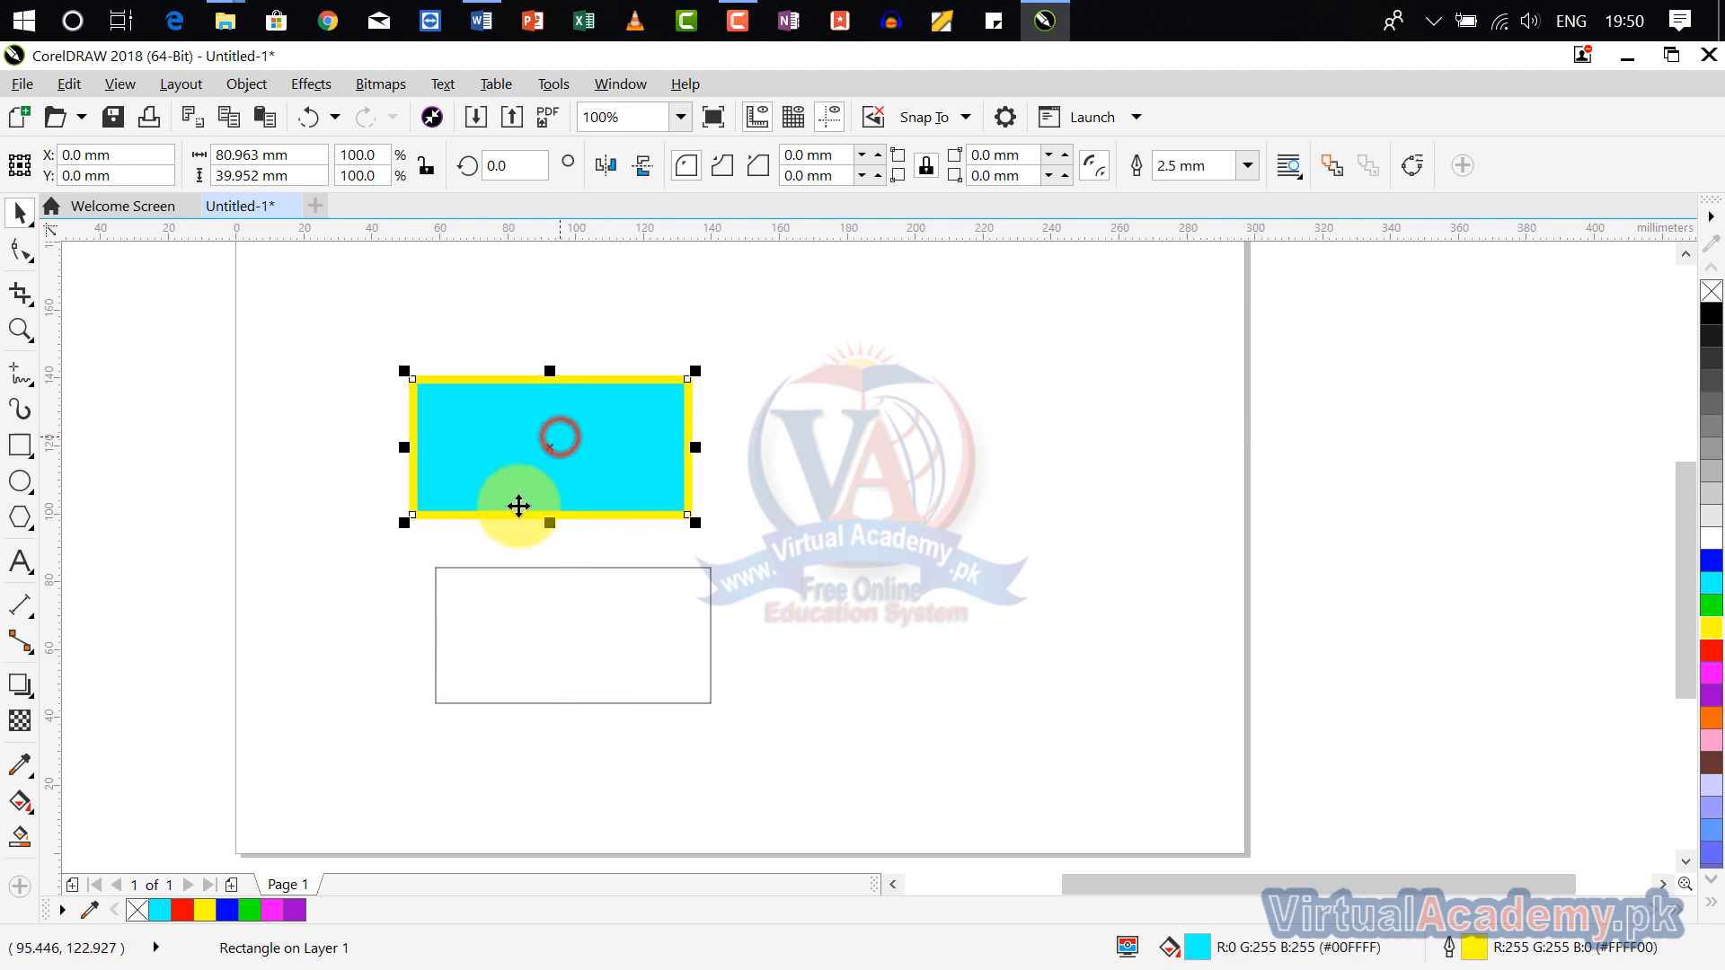
{"action": "left_click", "coordinate": [611, 567]}
{"action": "key", "text": "Delete"}
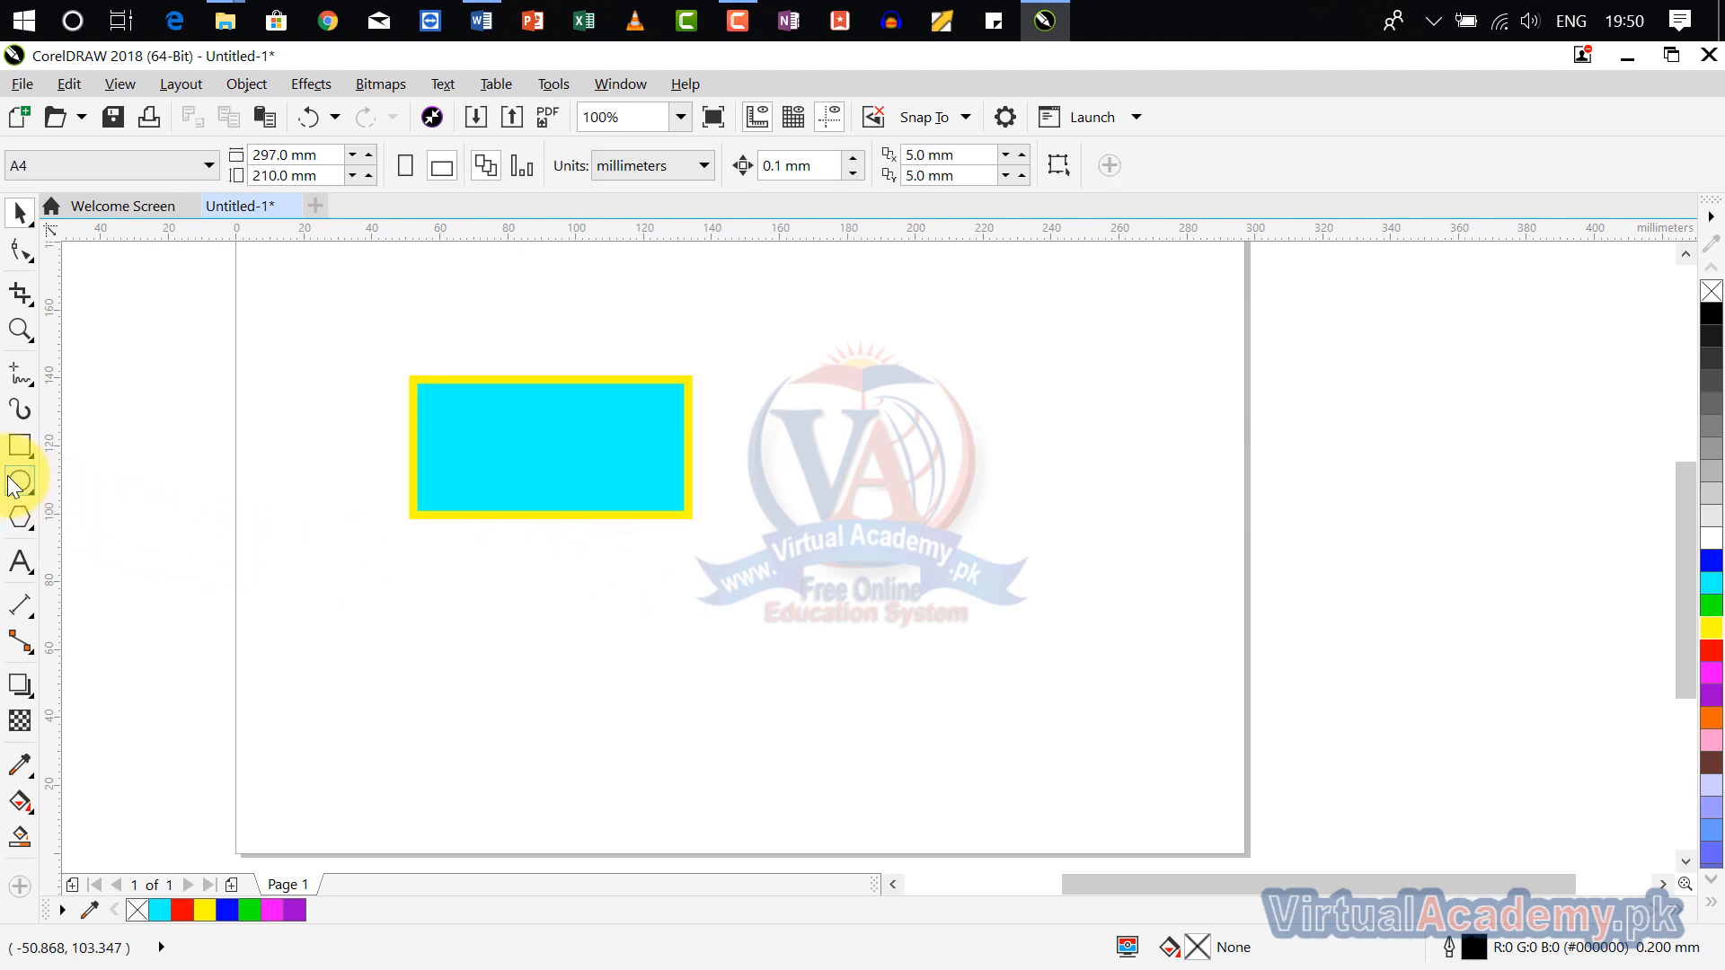
Step: Draw an ellipse about 68 × 61 mm right of the rectangle and copy the rectangle's outline pen, outline color and fill to it
{"action": "left_click", "coordinate": [27, 483]}
{"action": "left_click_drag", "start_coordinate": [827, 462], "coordinate": [1056, 671]}
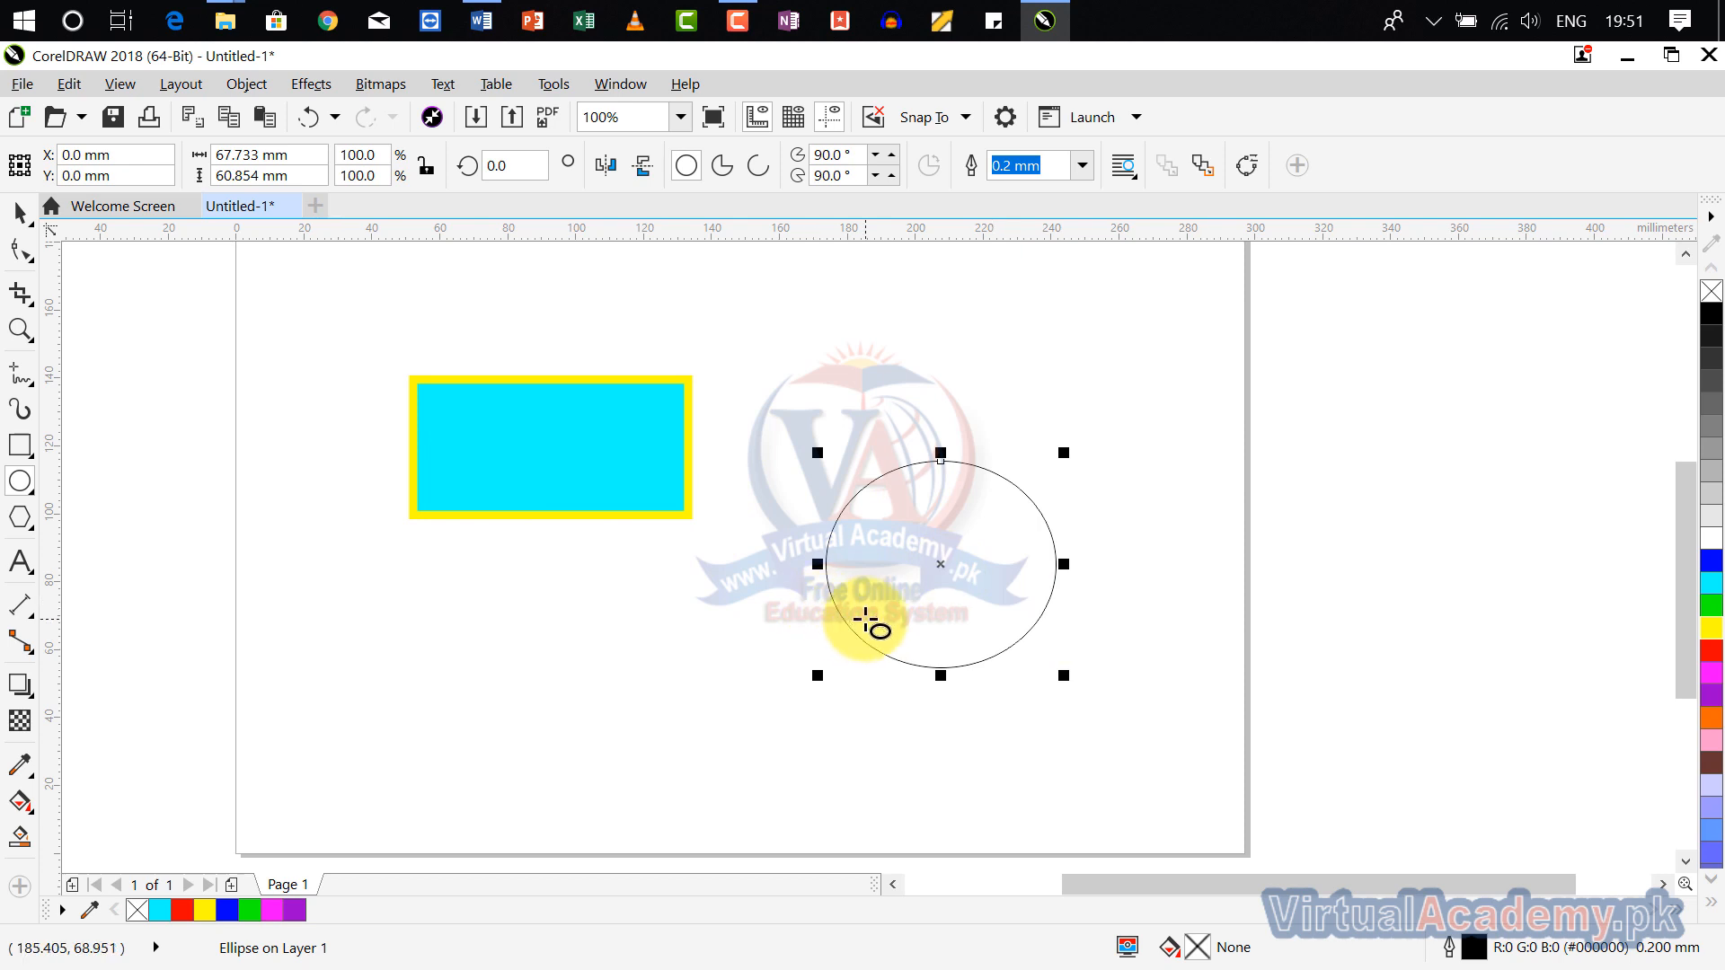
{"action": "left_click", "coordinate": [68, 86]}
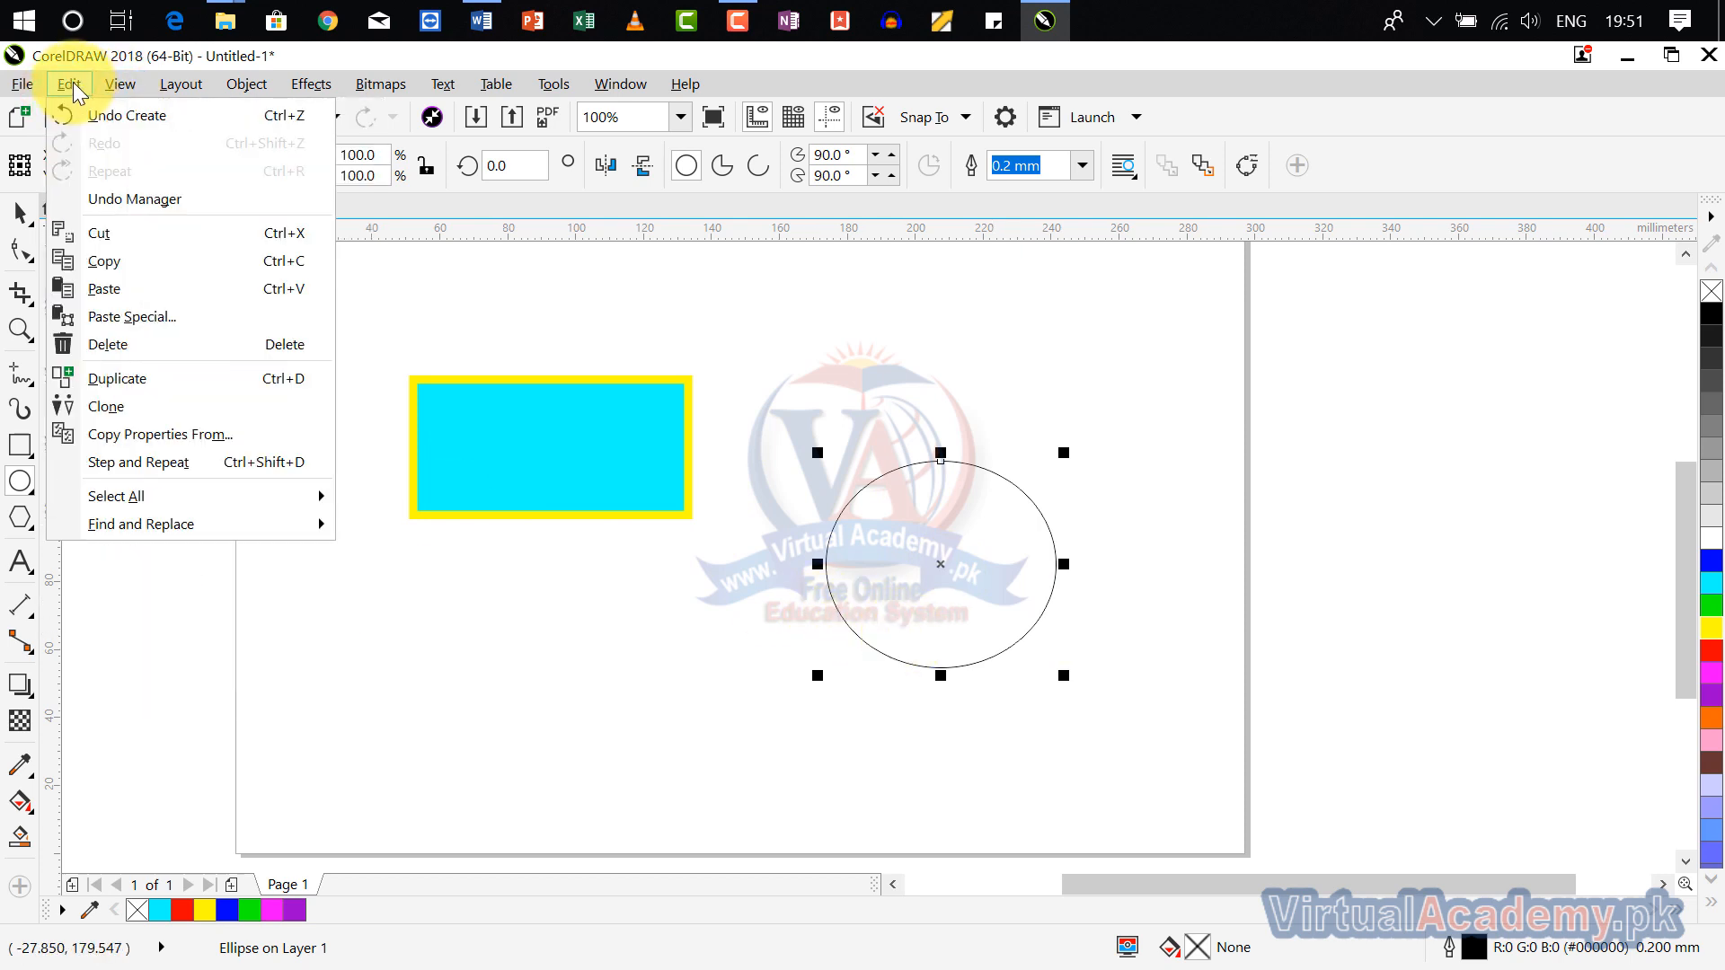
{"action": "left_click", "coordinate": [208, 438]}
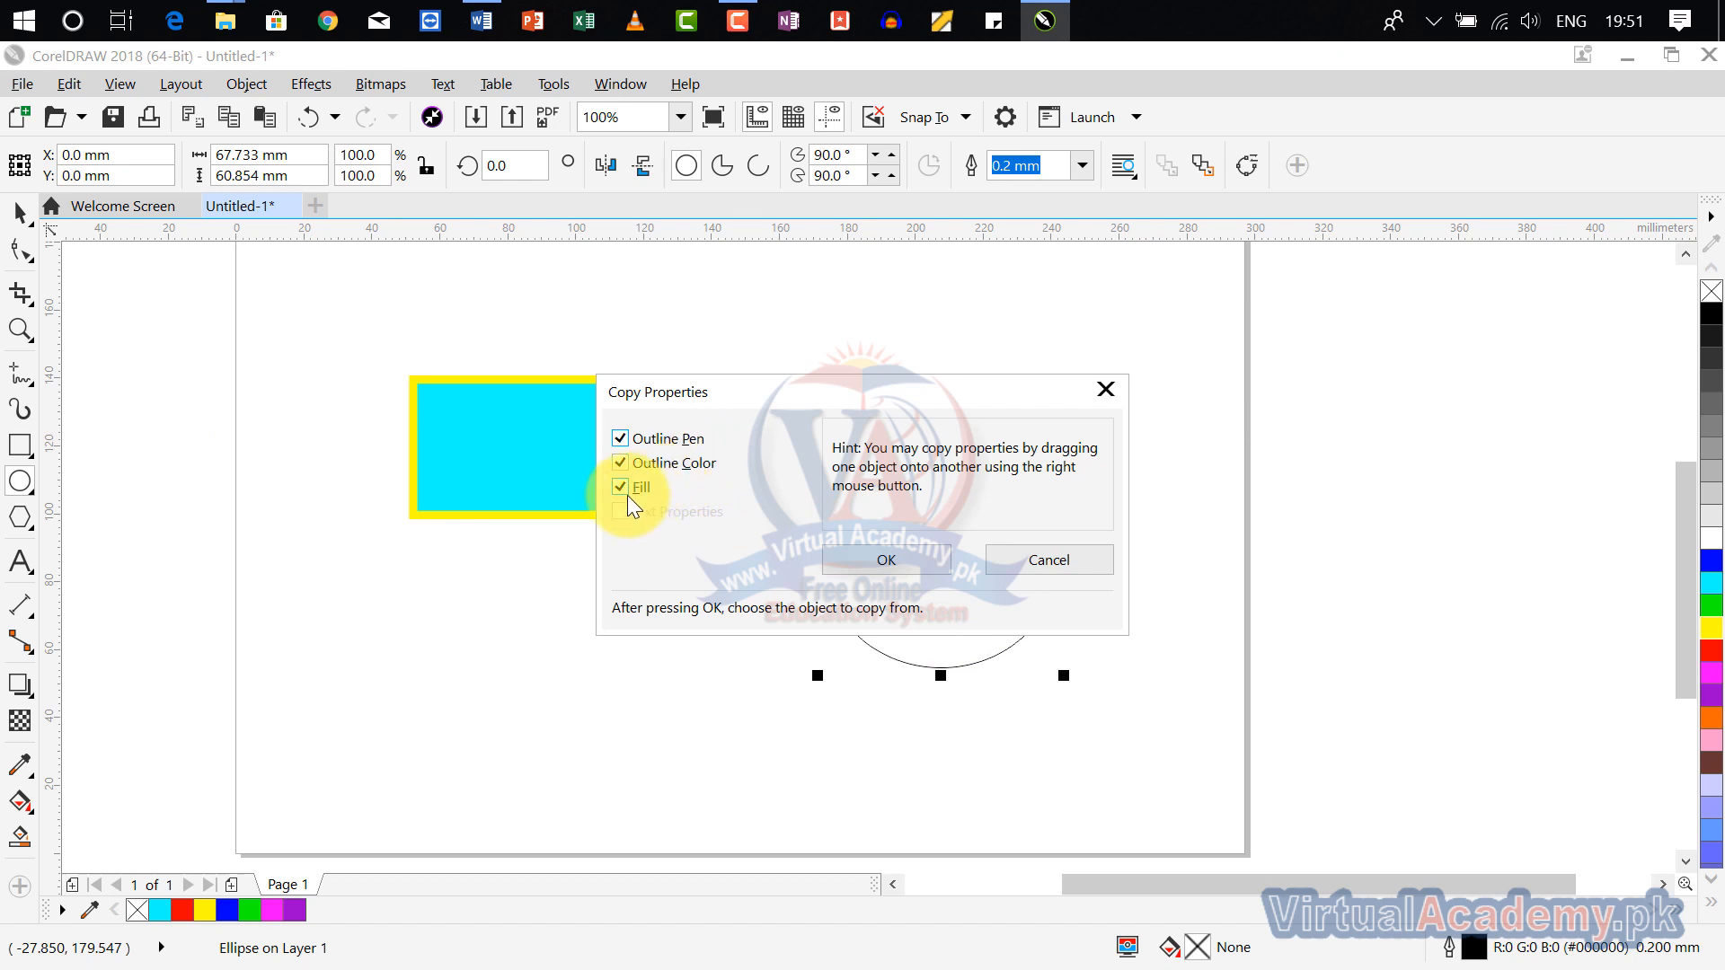
{"action": "left_click_drag", "start_coordinate": [724, 396], "coordinate": [871, 267]}
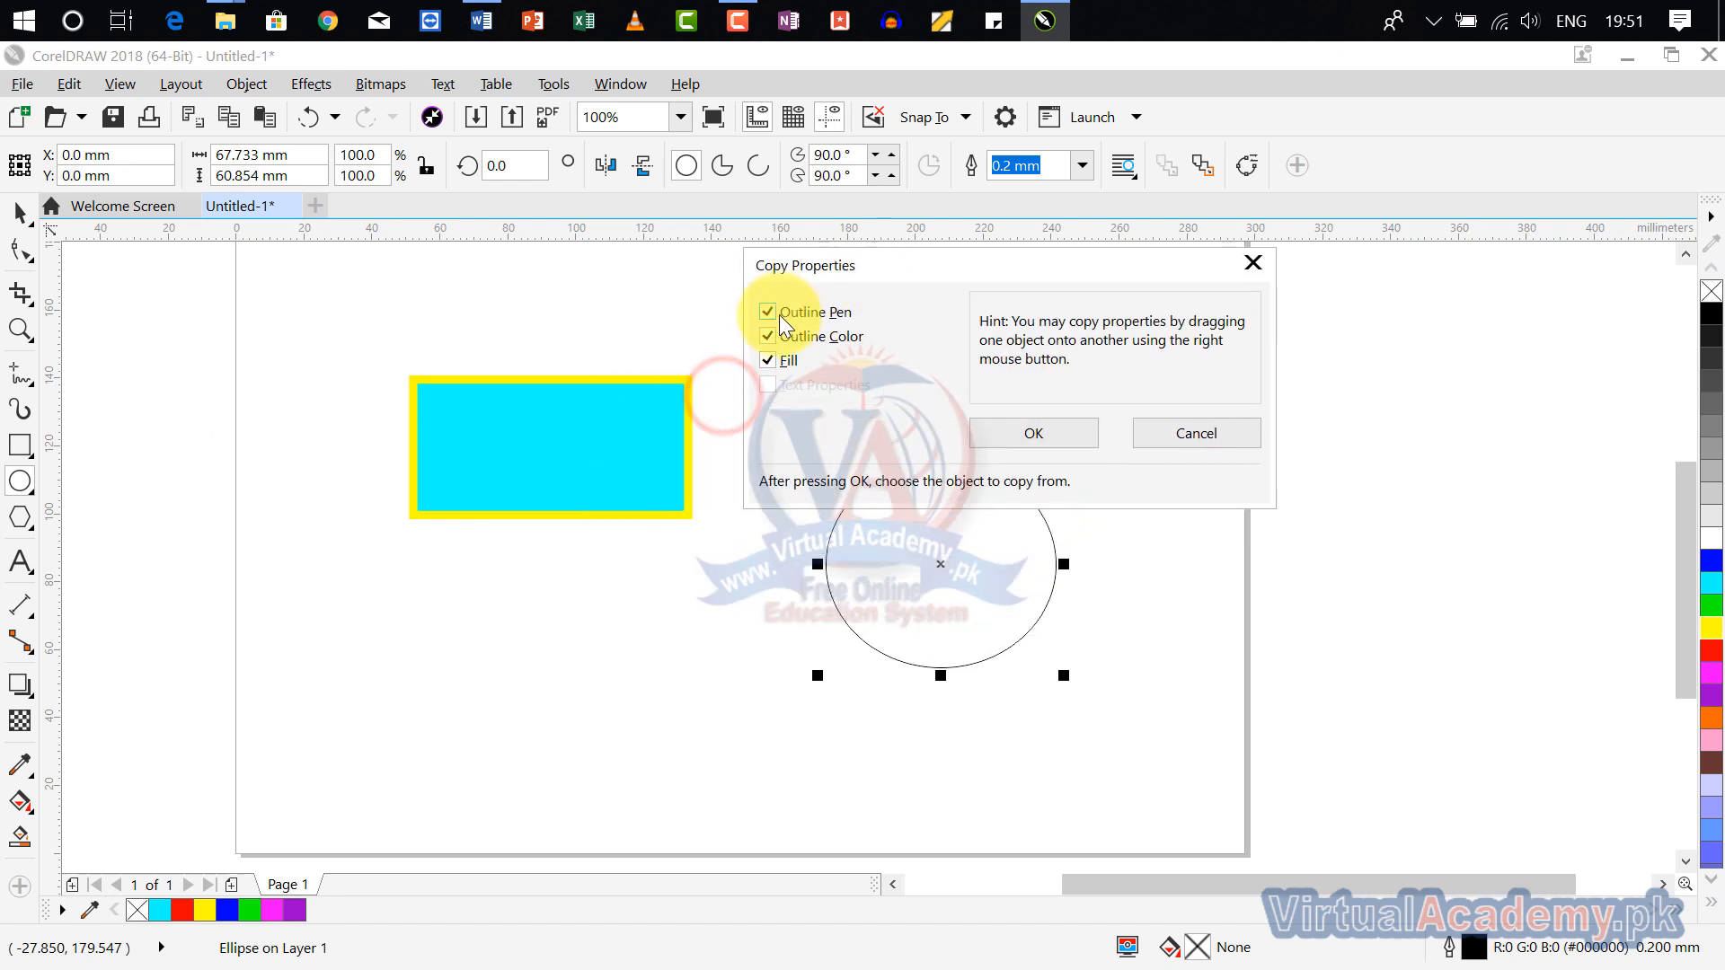
{"action": "left_click", "coordinate": [768, 360]}
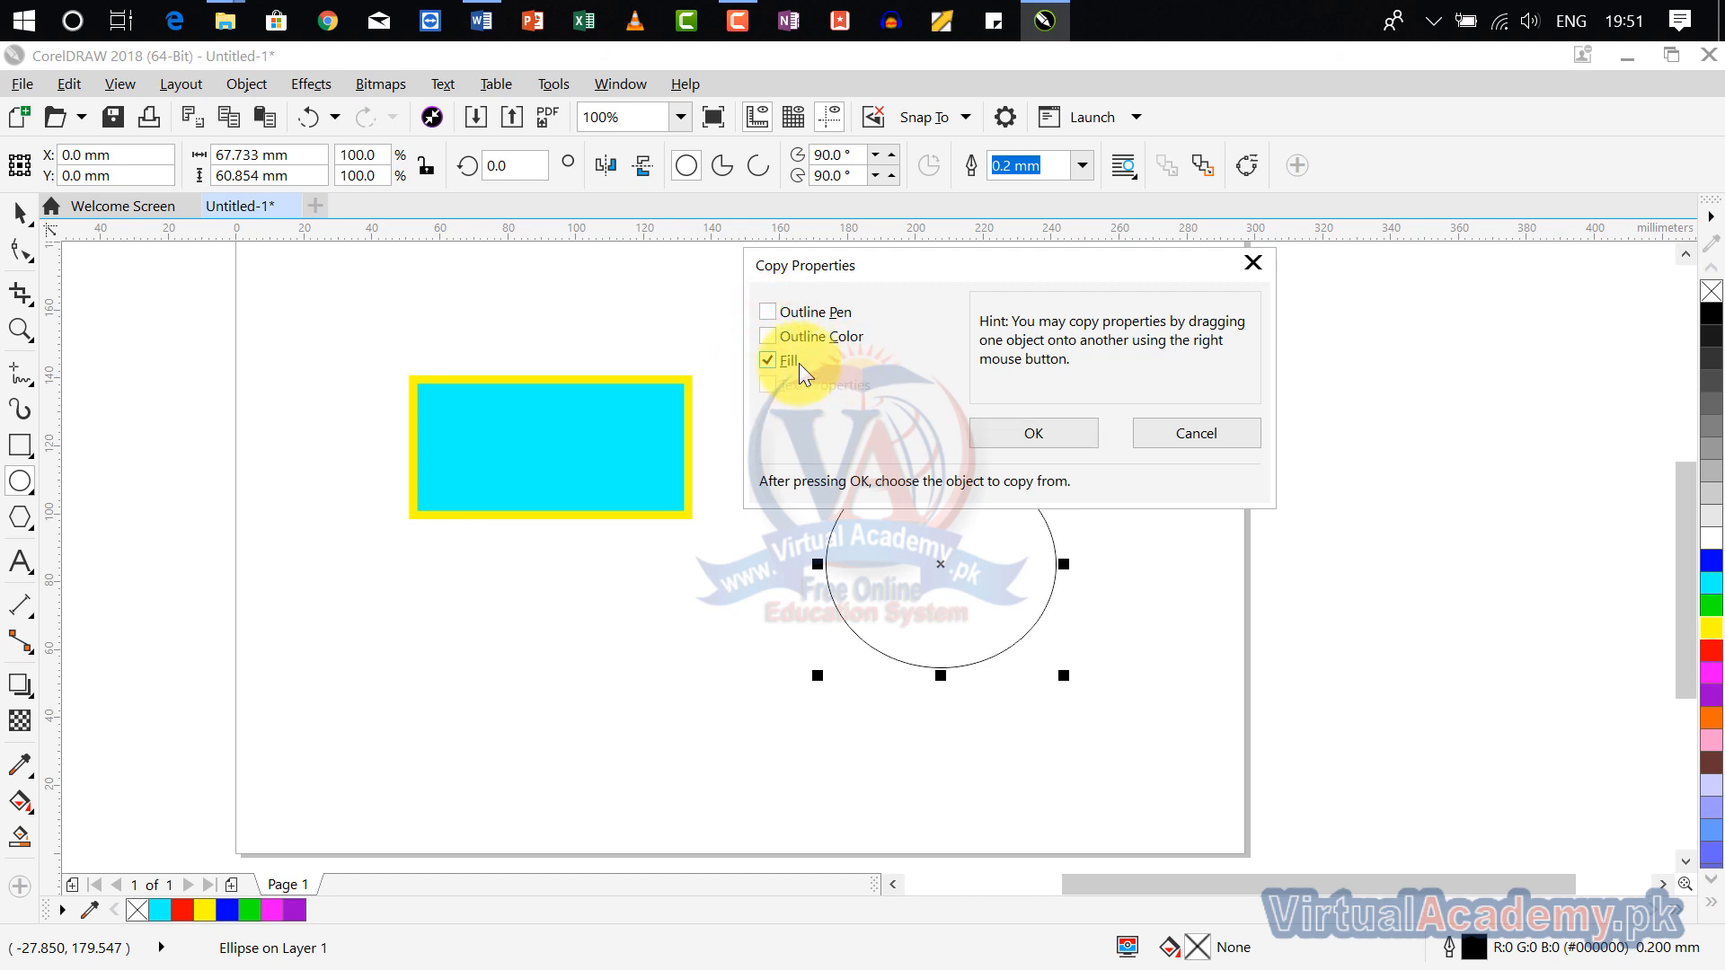
{"action": "left_click", "coordinate": [767, 336]}
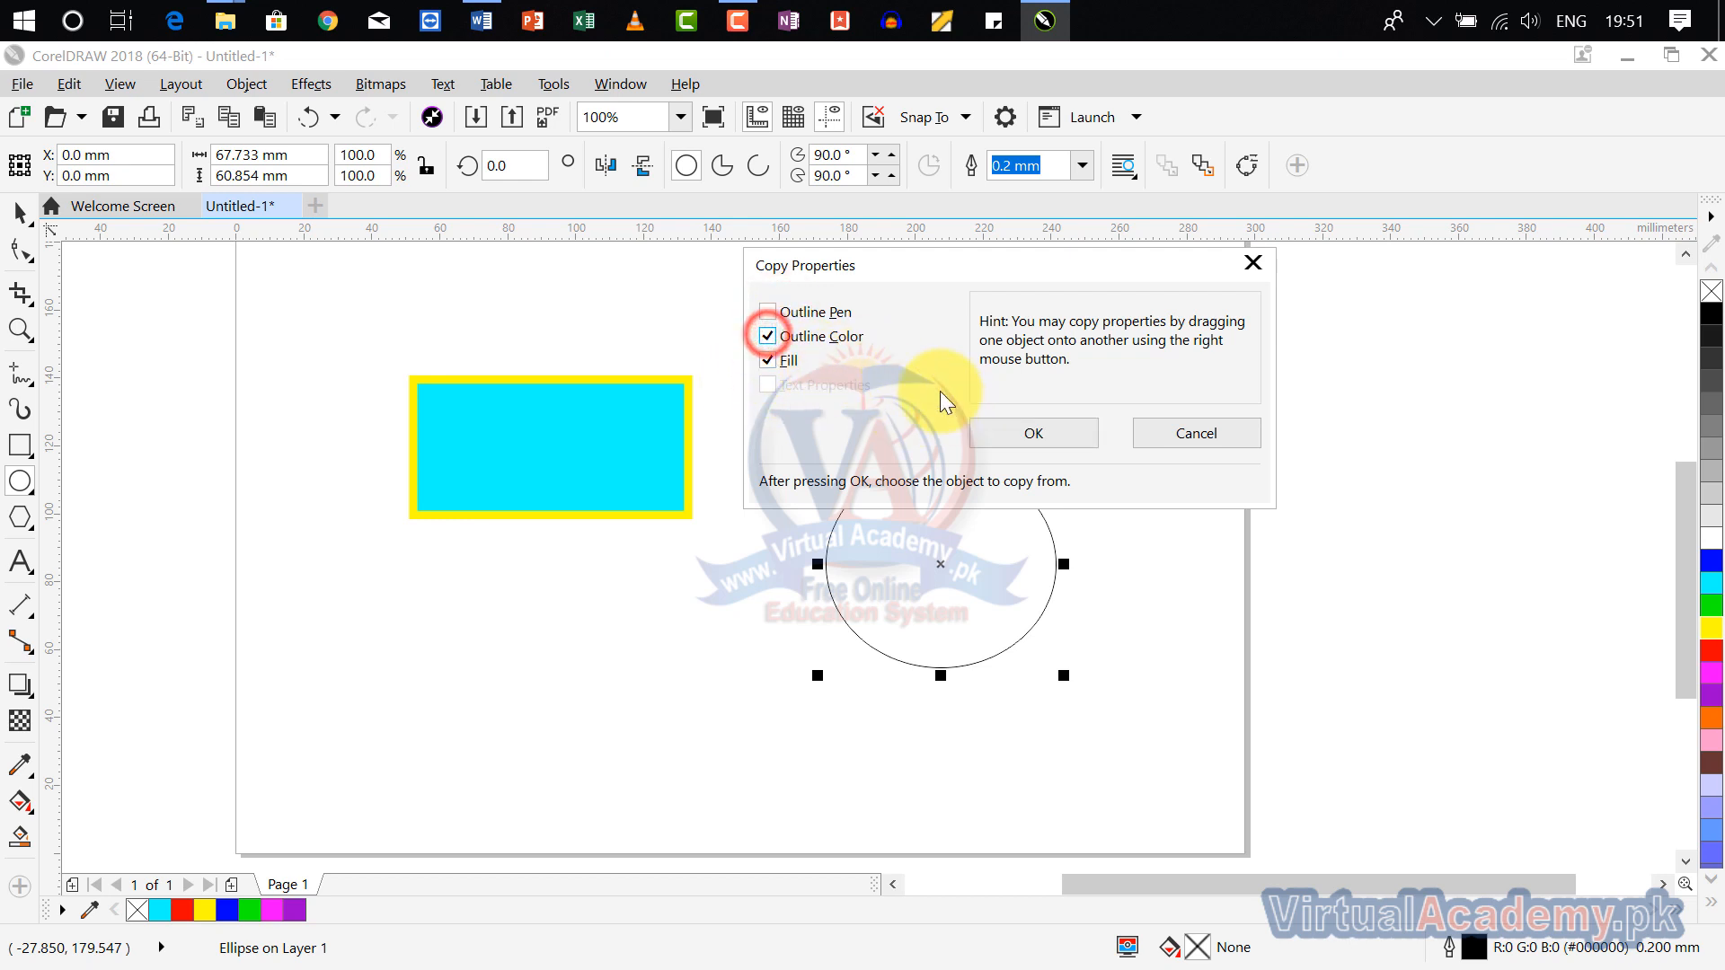
{"action": "left_click", "coordinate": [798, 310]}
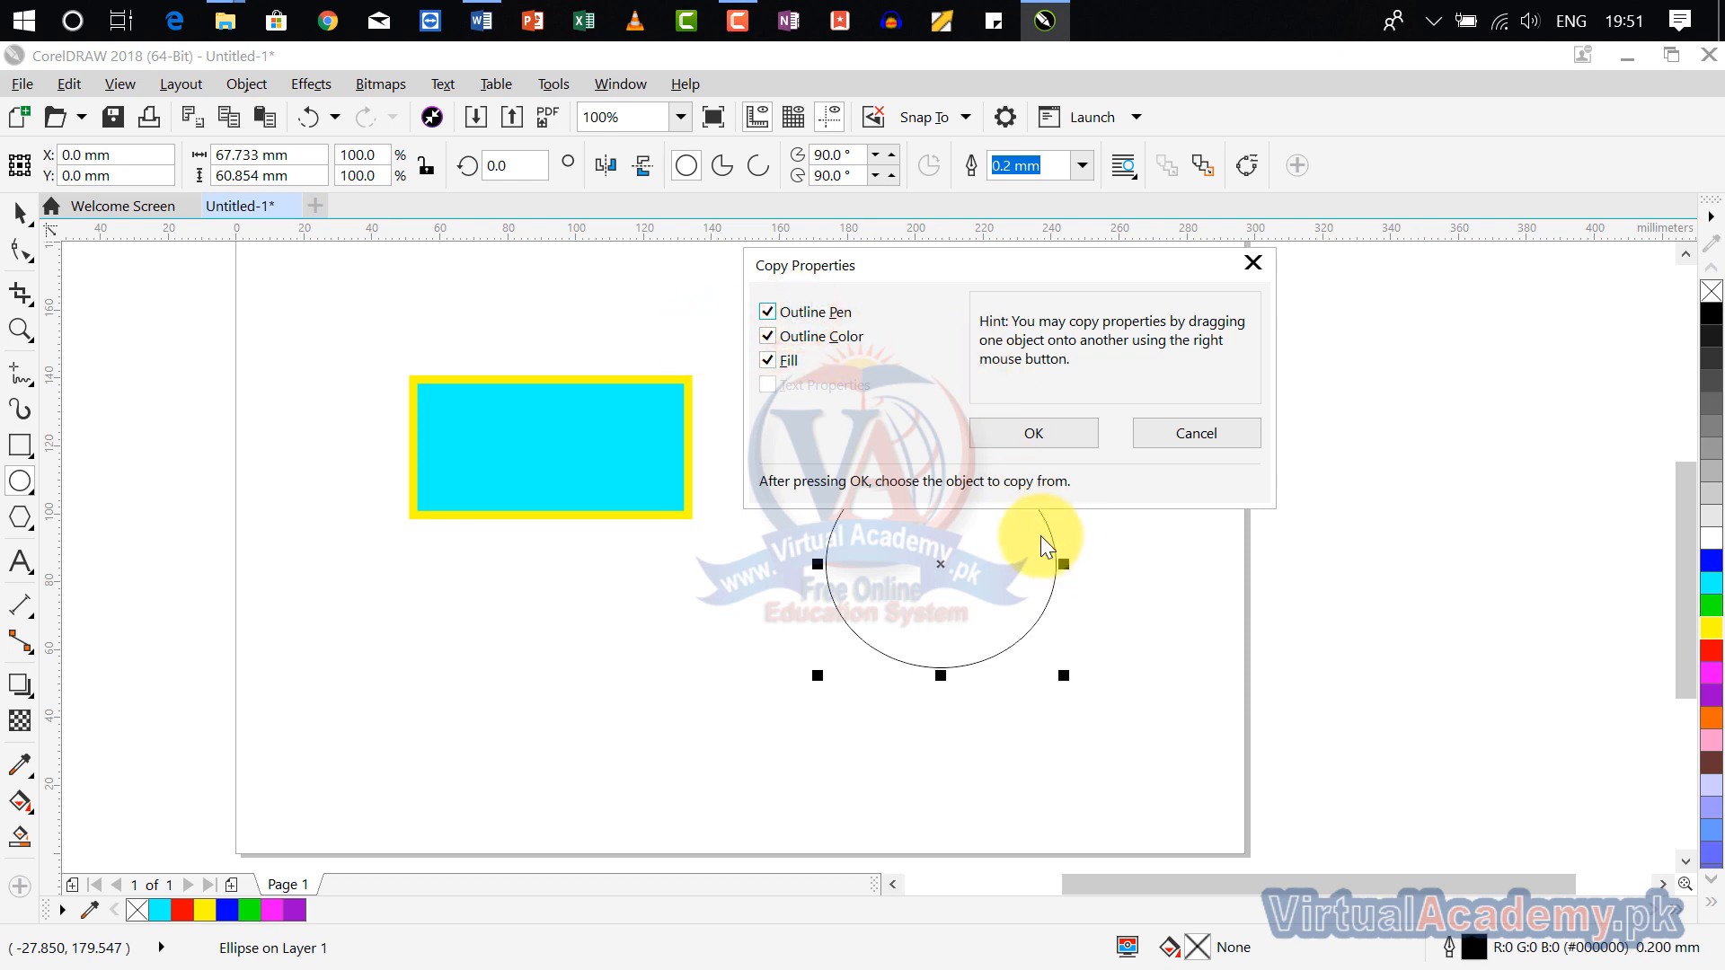
{"action": "left_click", "coordinate": [1045, 434]}
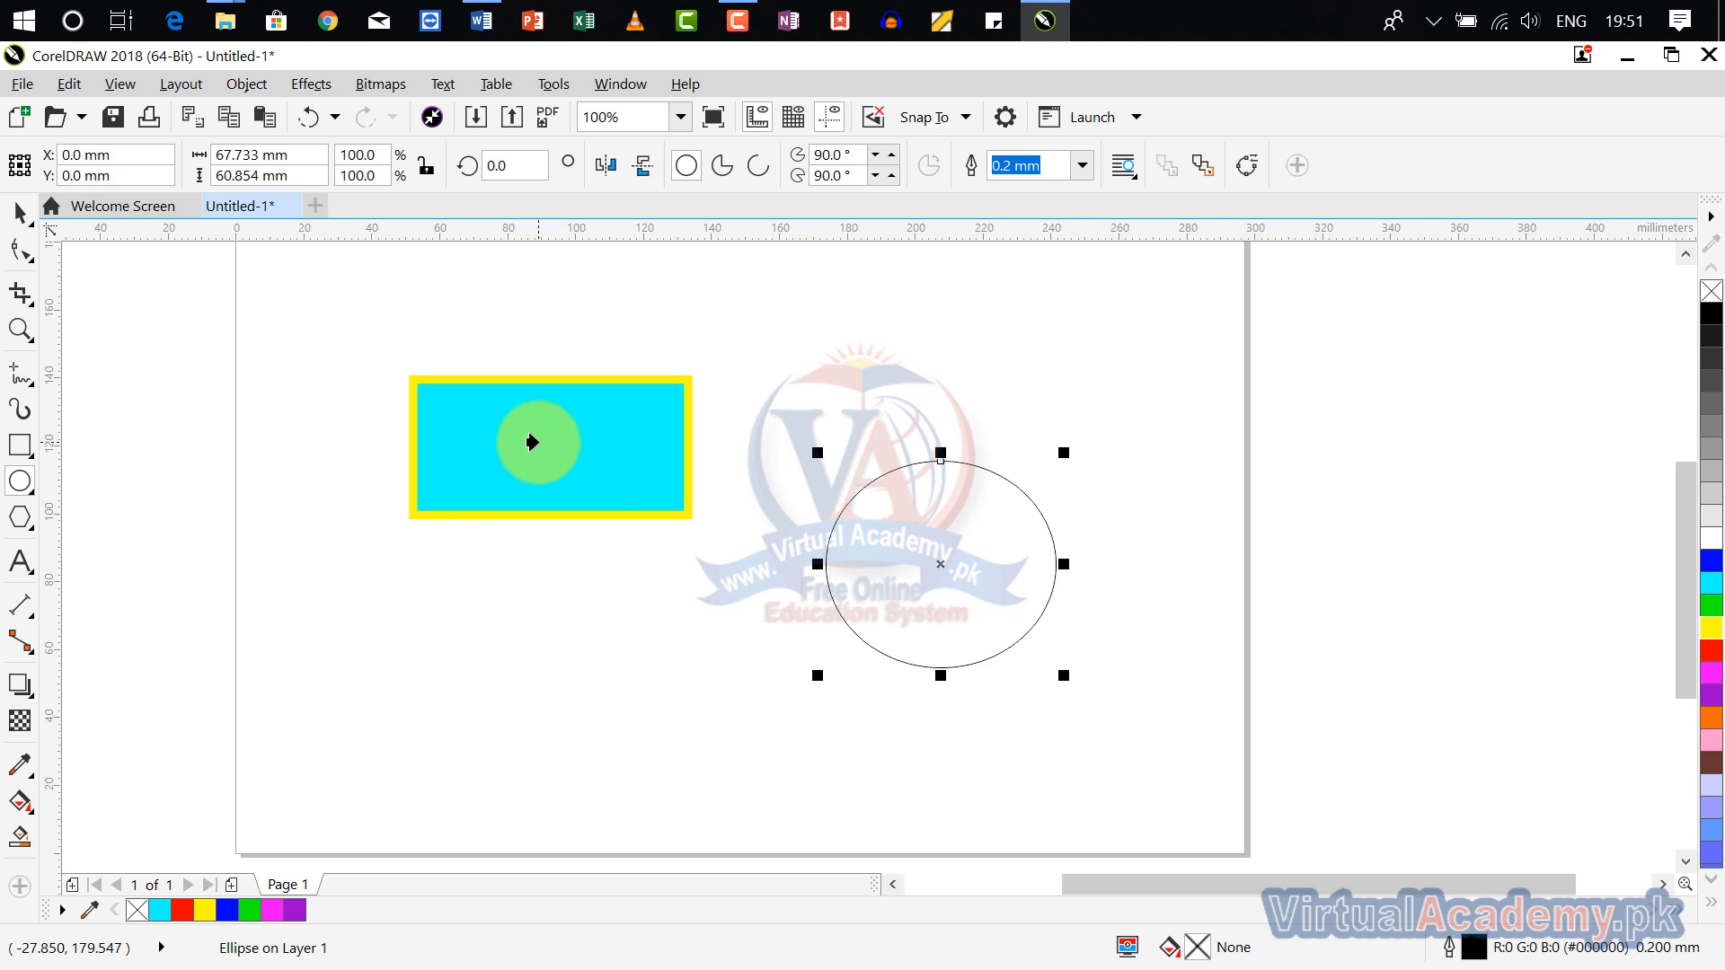
{"action": "left_click", "coordinate": [506, 450]}
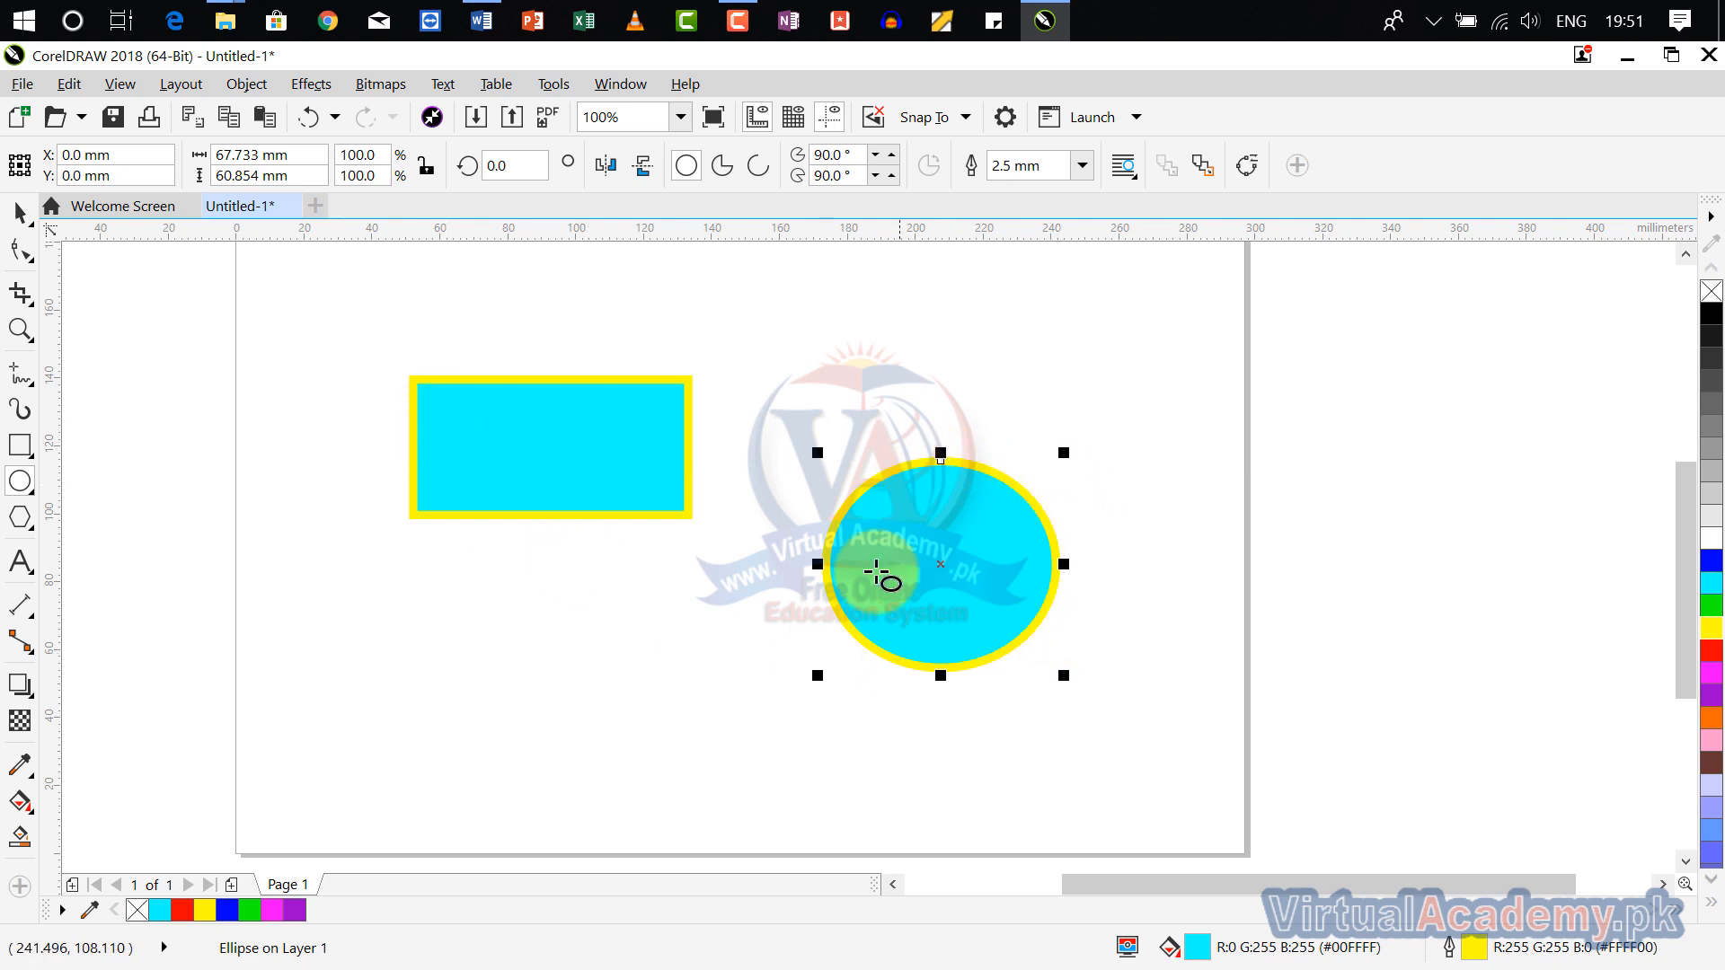
{"action": "scroll", "coordinate": [952, 557], "scroll_direction": "up", "scroll_amount": 1}
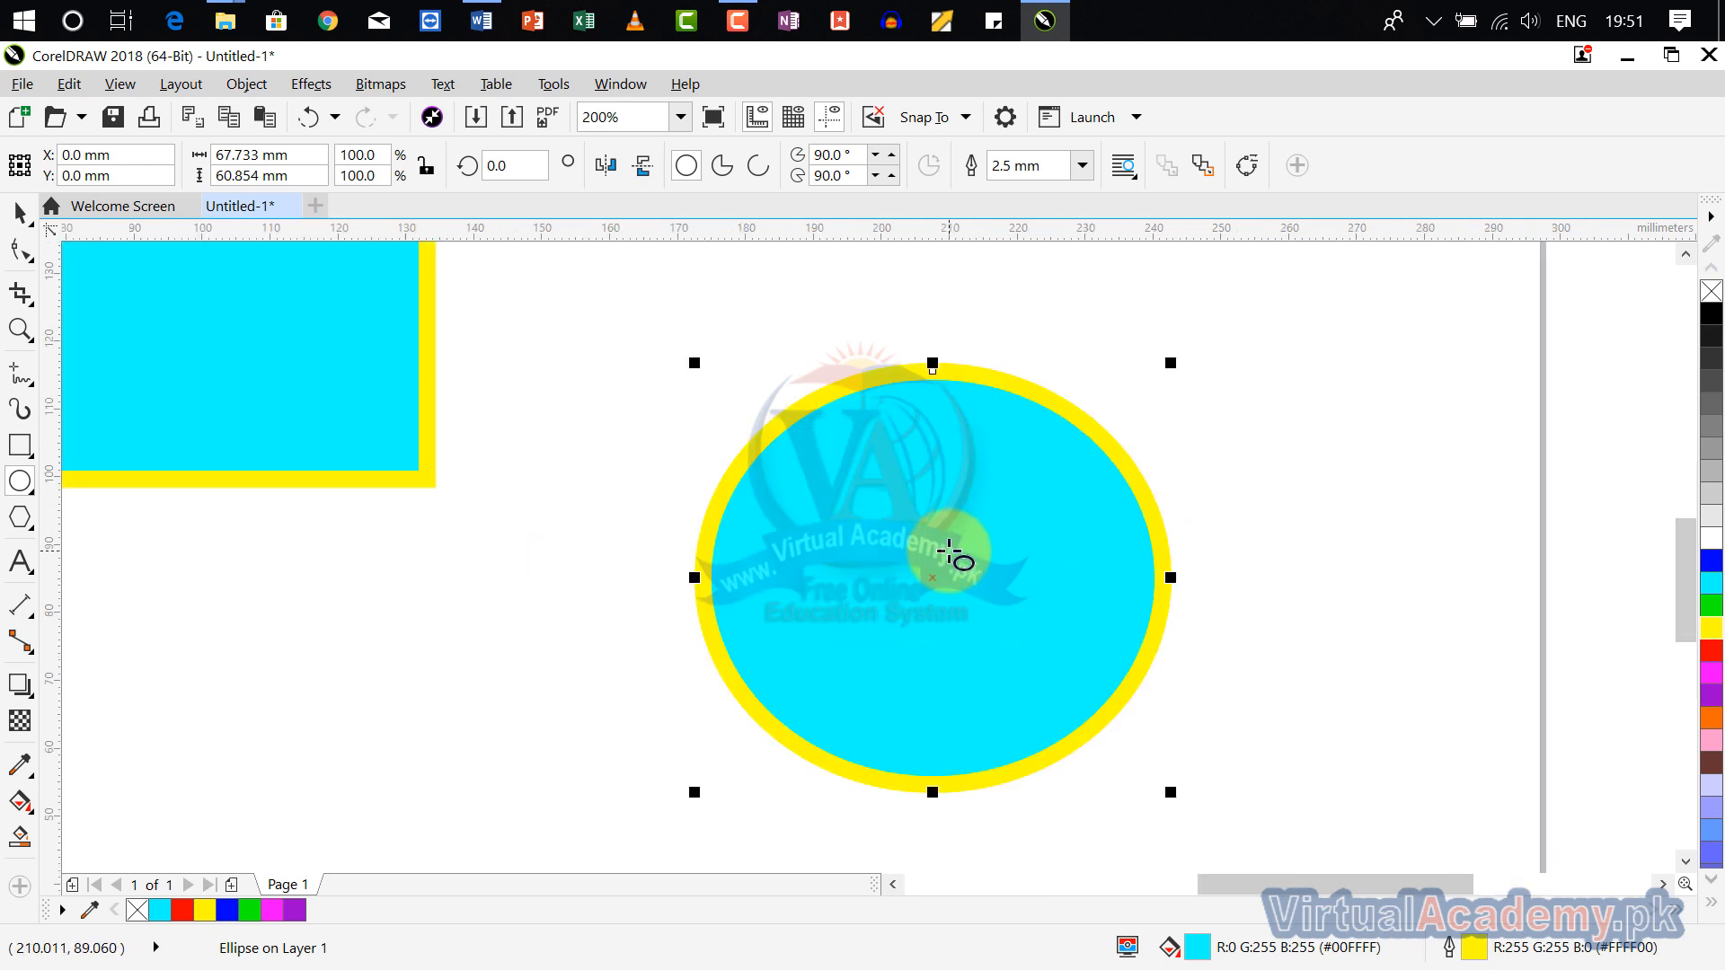
Step: Open the Step and Repeat settings and move the ellipse directly below the cyan rectangle
{"action": "left_click", "coordinate": [75, 84]}
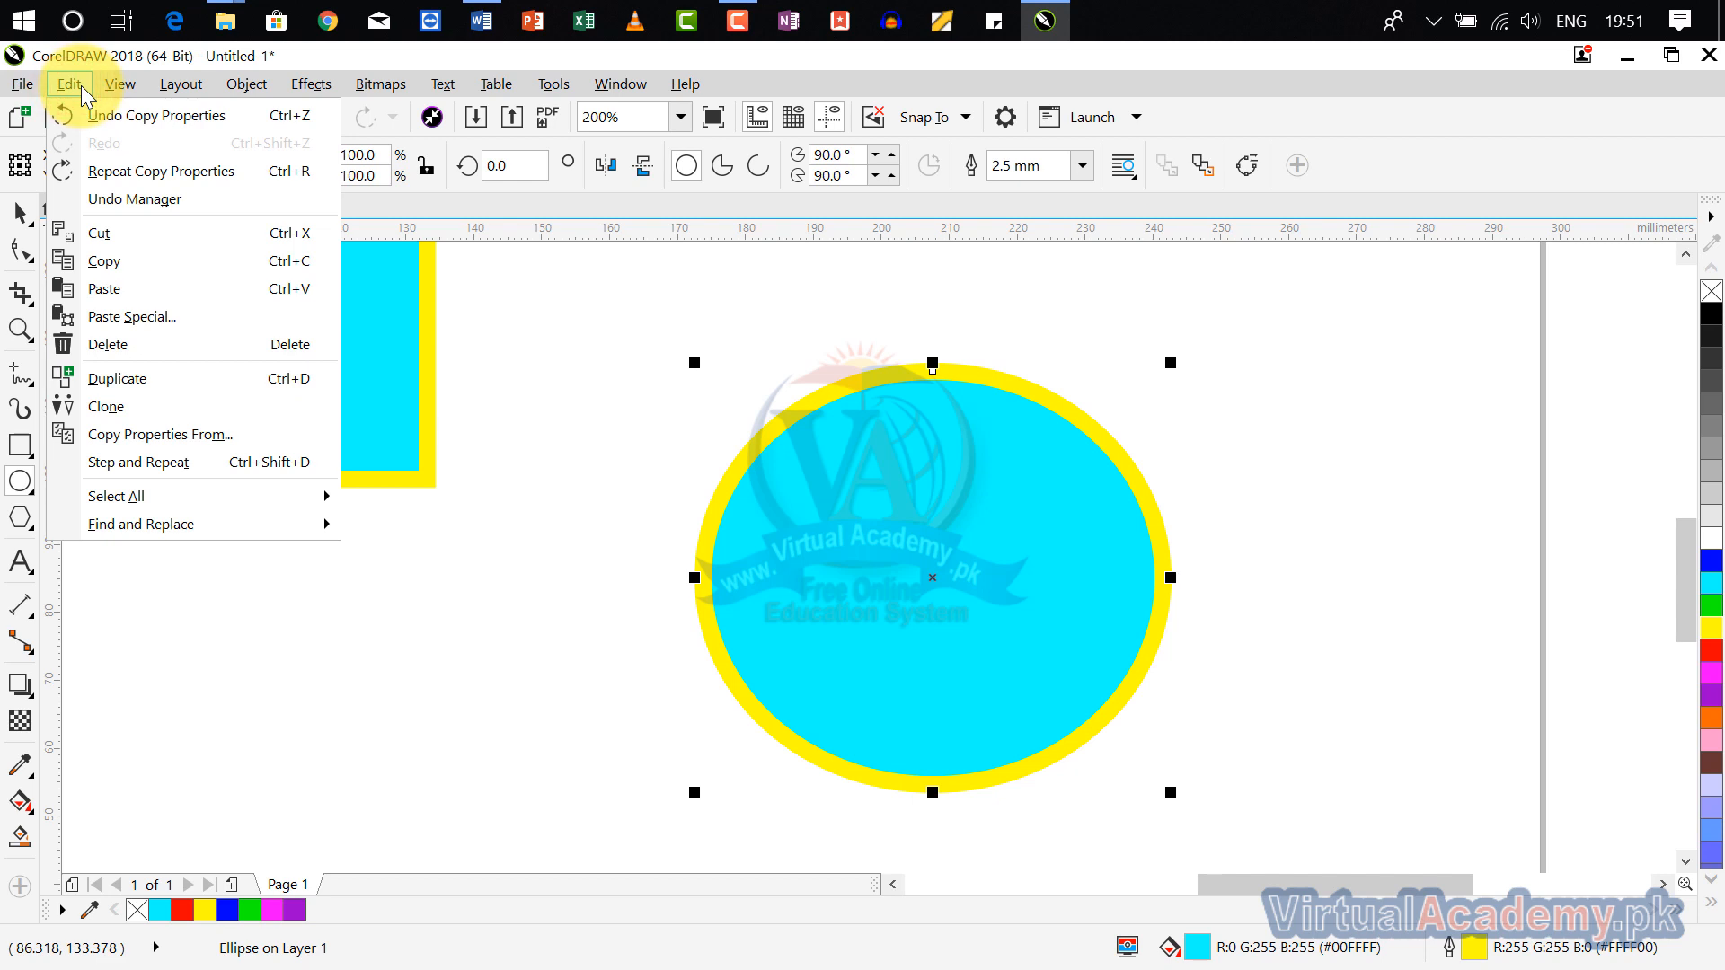
{"action": "left_click", "coordinate": [217, 463]}
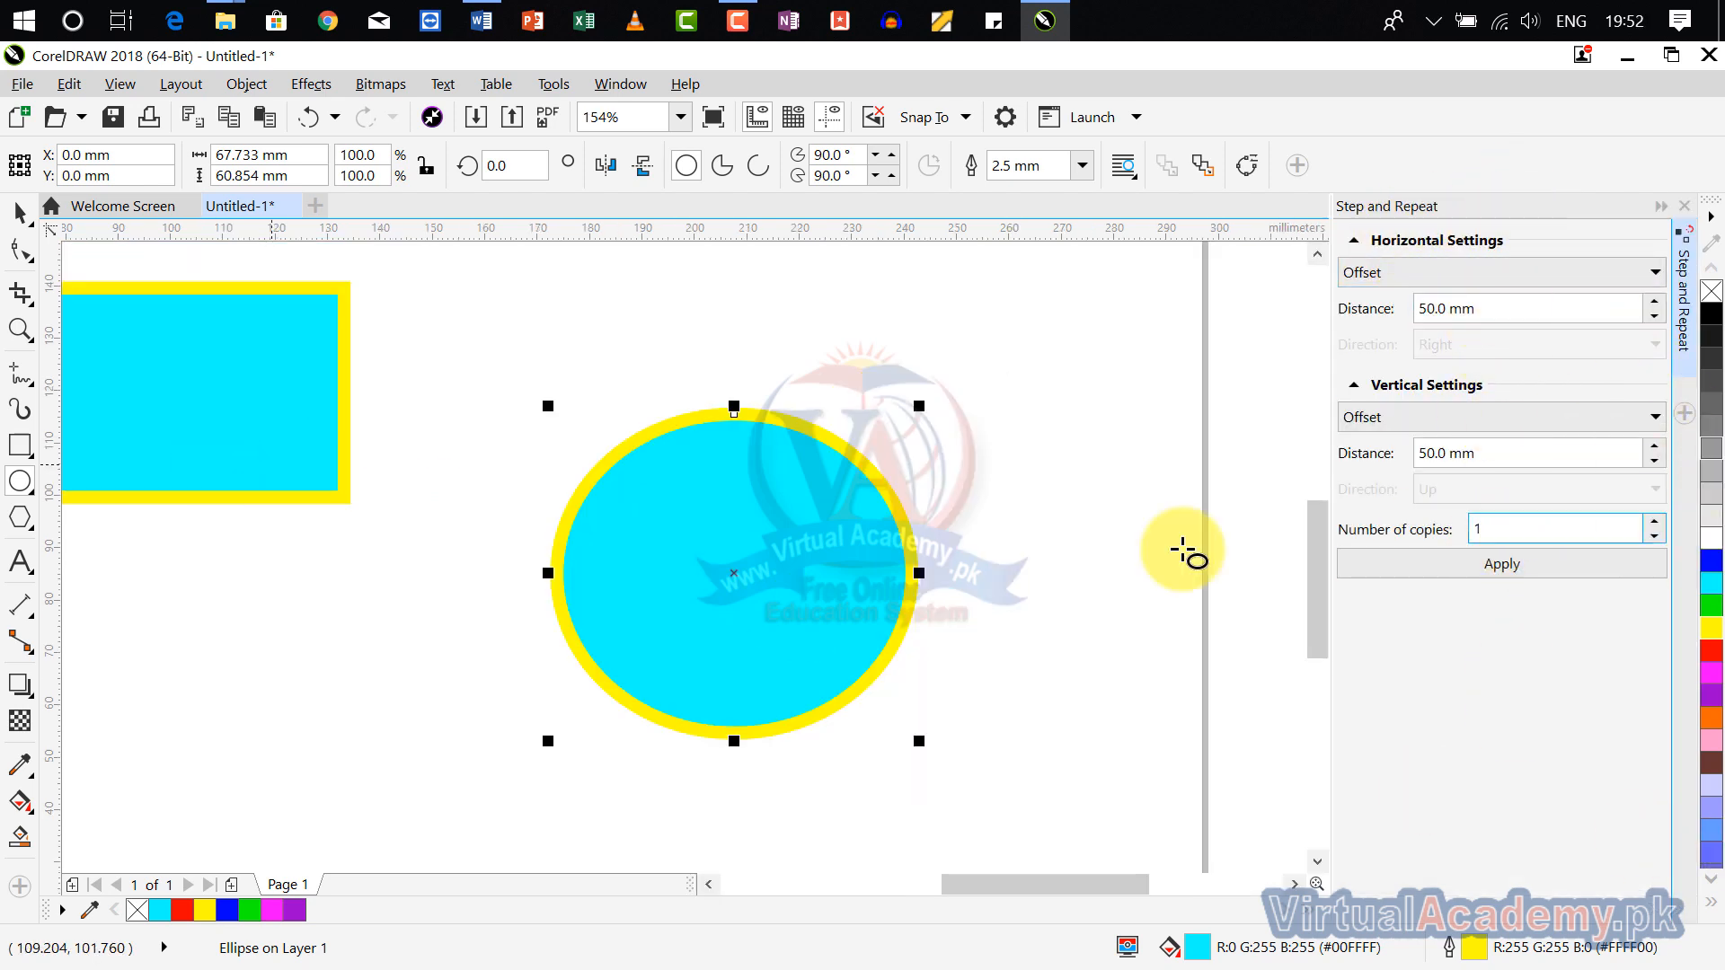
{"action": "scroll", "coordinate": [948, 496], "scroll_direction": "down", "scroll_amount": 3}
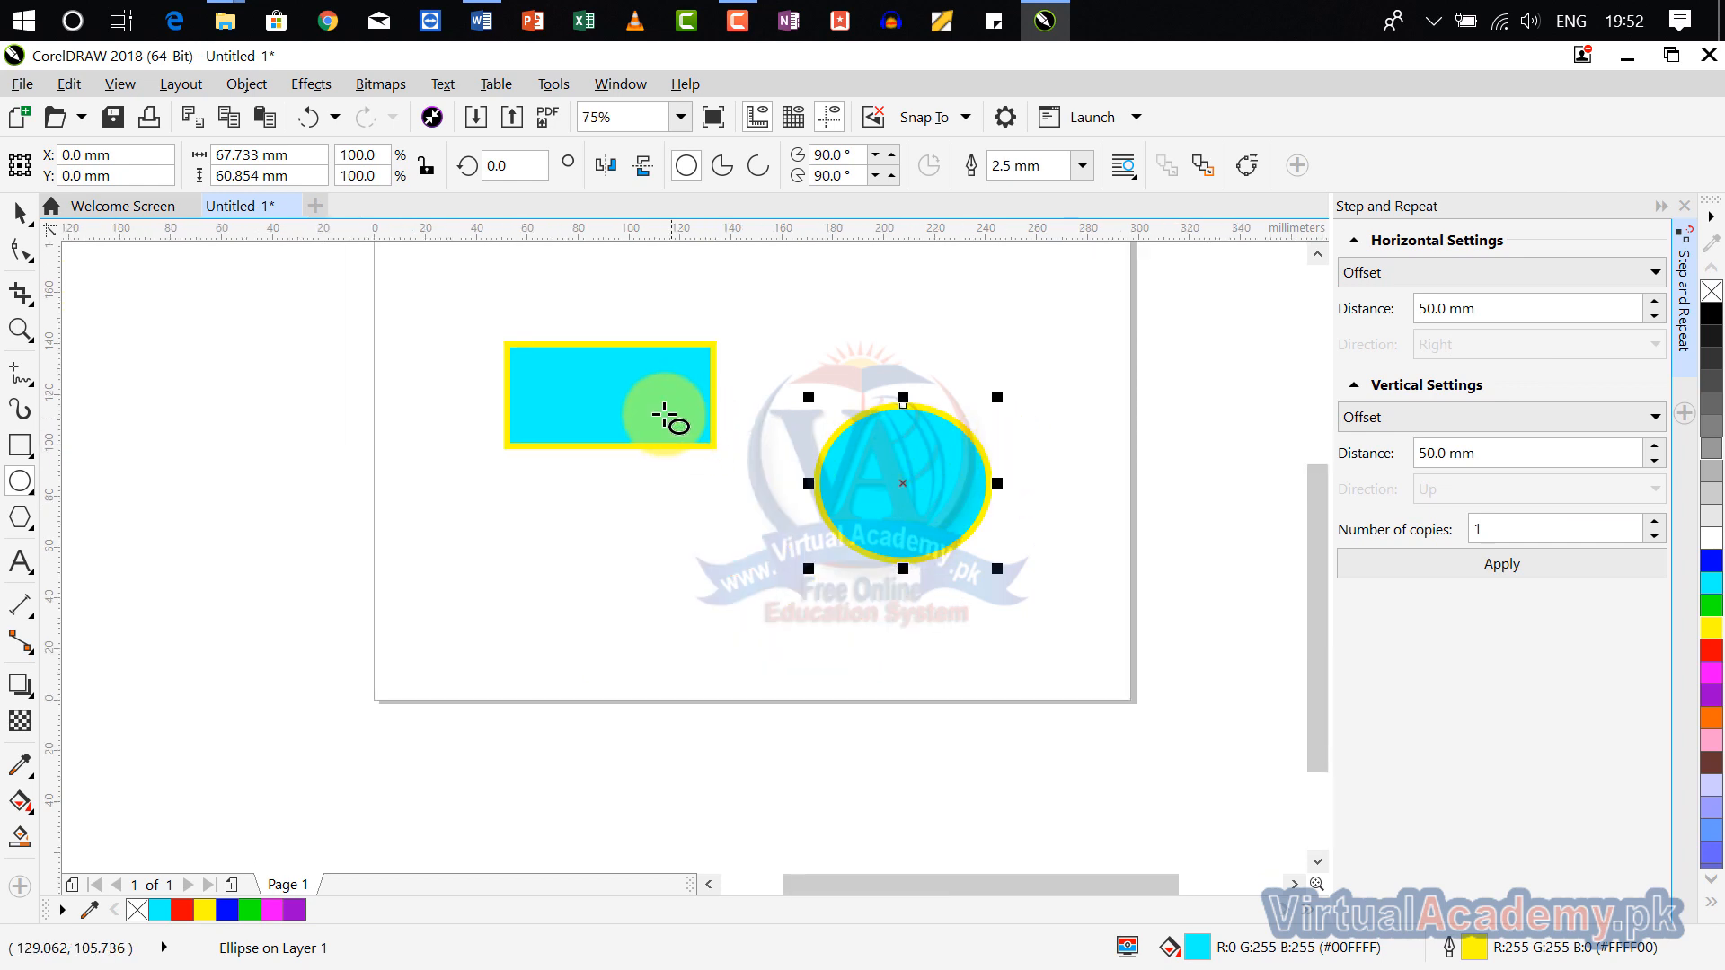
{"action": "left_click", "coordinate": [664, 416]}
{"action": "scroll", "coordinate": [852, 411], "scroll_direction": "up", "scroll_amount": 2}
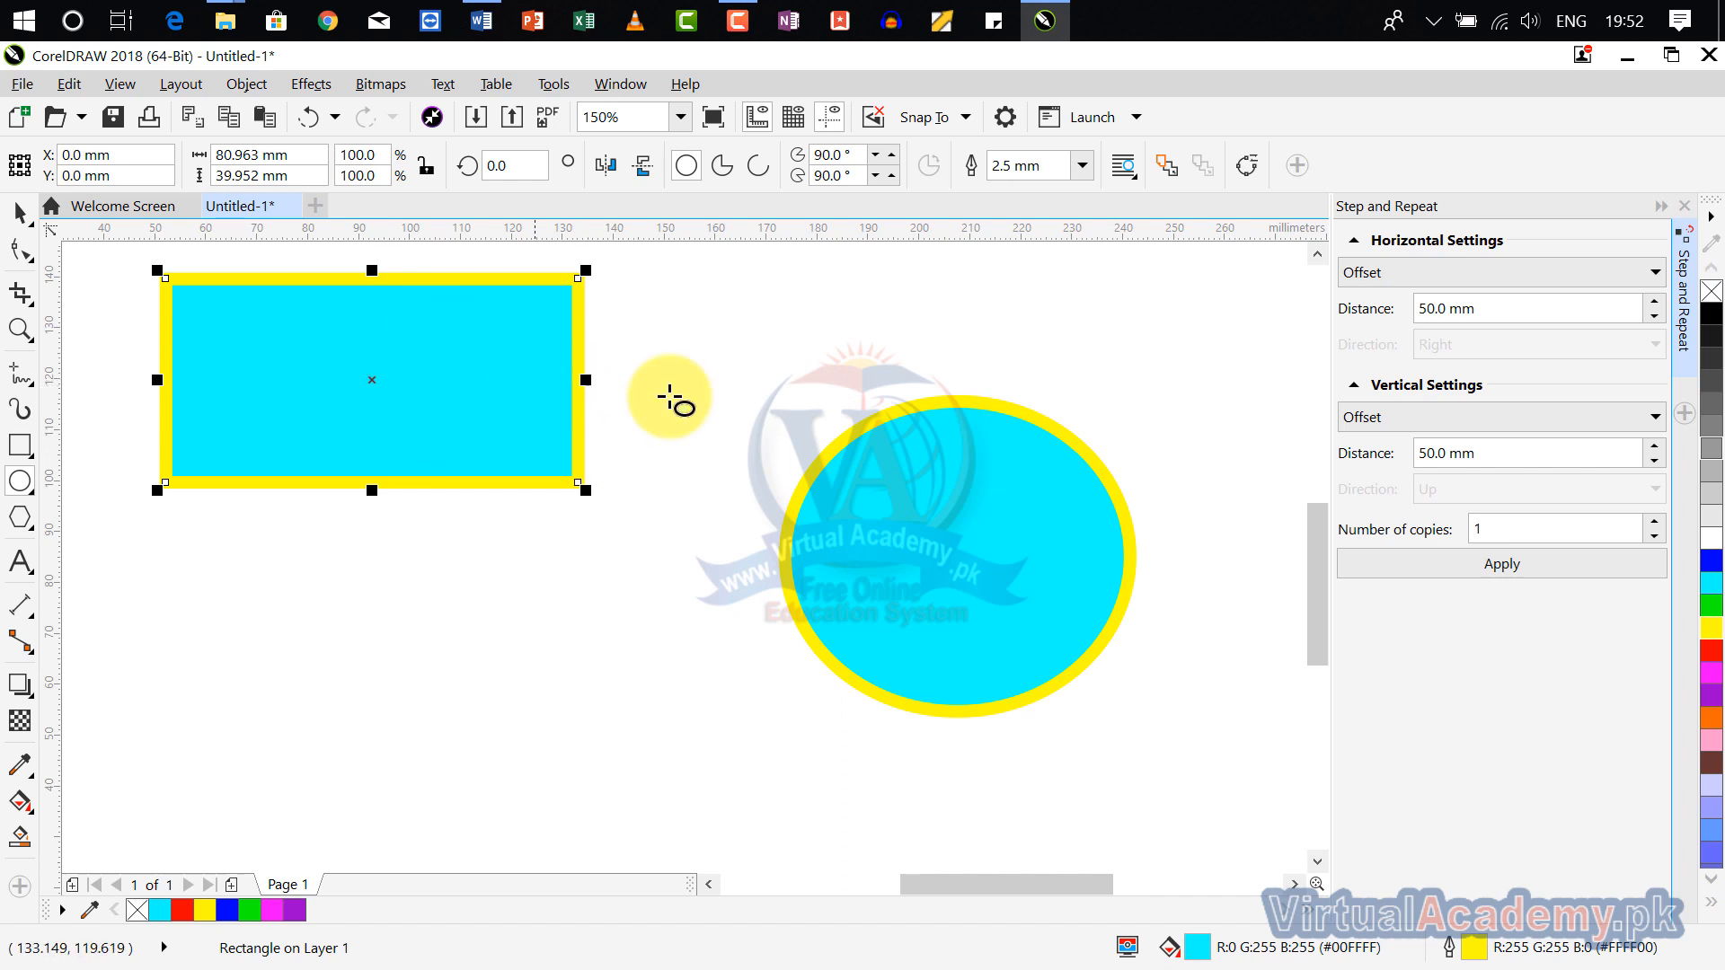
{"action": "left_click_drag", "start_coordinate": [962, 556], "coordinate": [436, 784]}
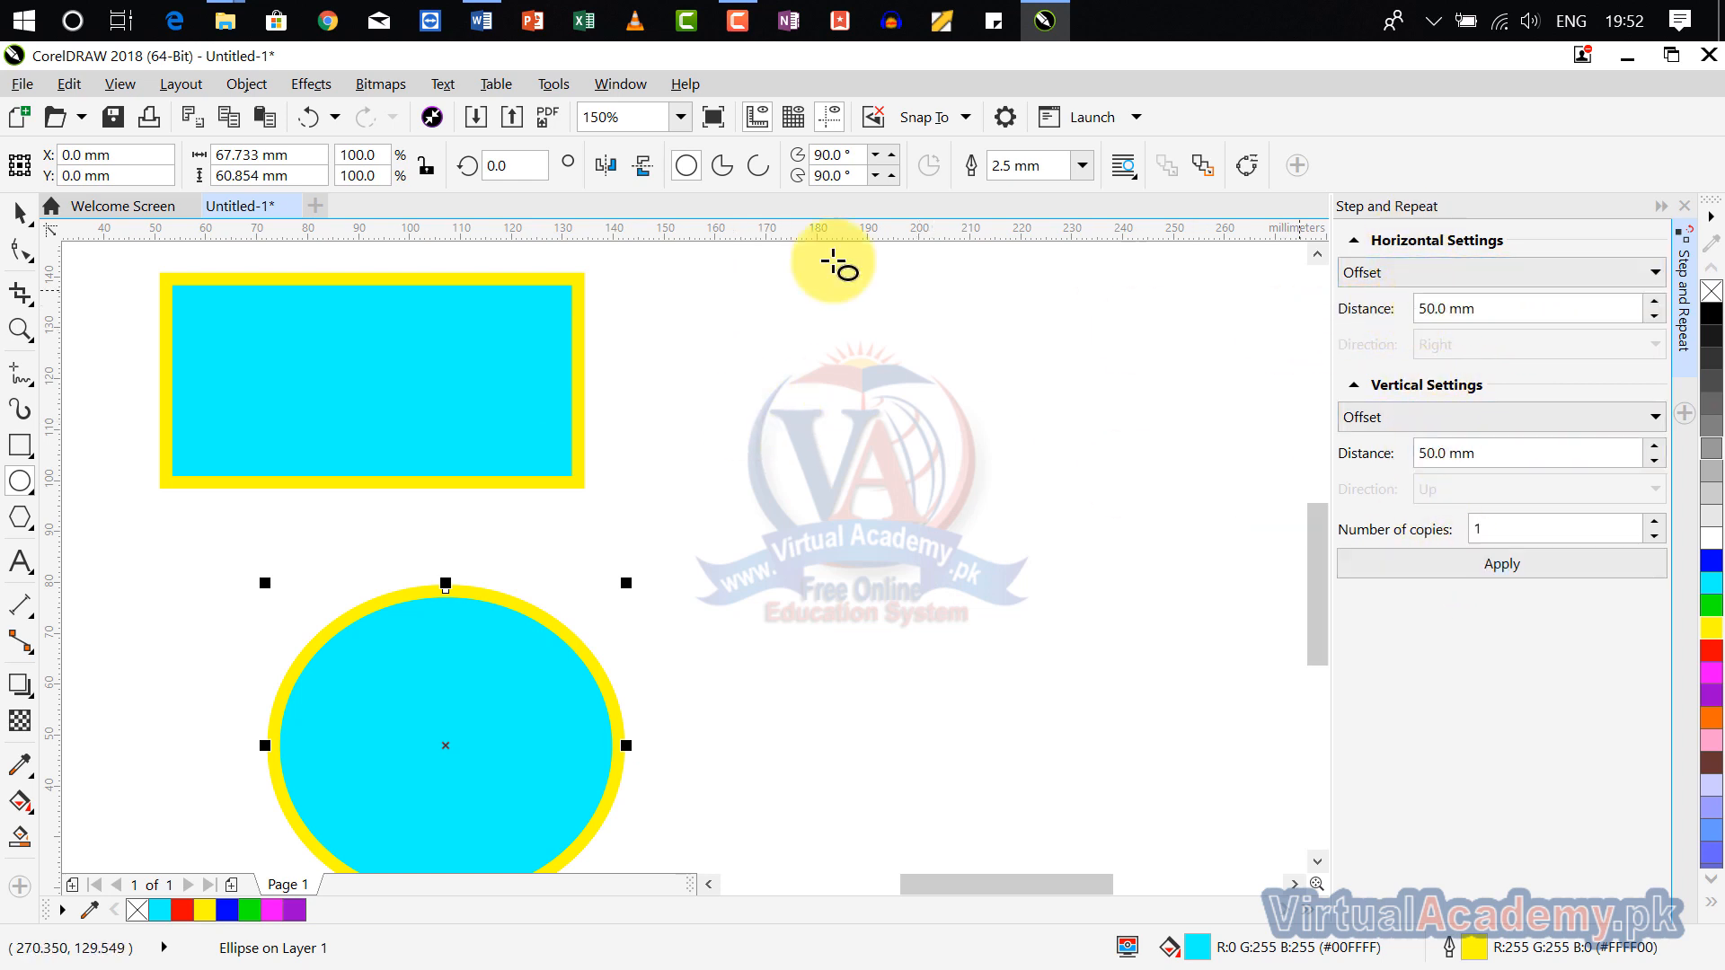
Step: Use Step and Repeat to make 1 copy of the rectangle, offset 100 mm horizontally and 0 mm vertically
{"action": "left_click", "coordinate": [346, 297]}
{"action": "left_click", "coordinate": [1497, 307]}
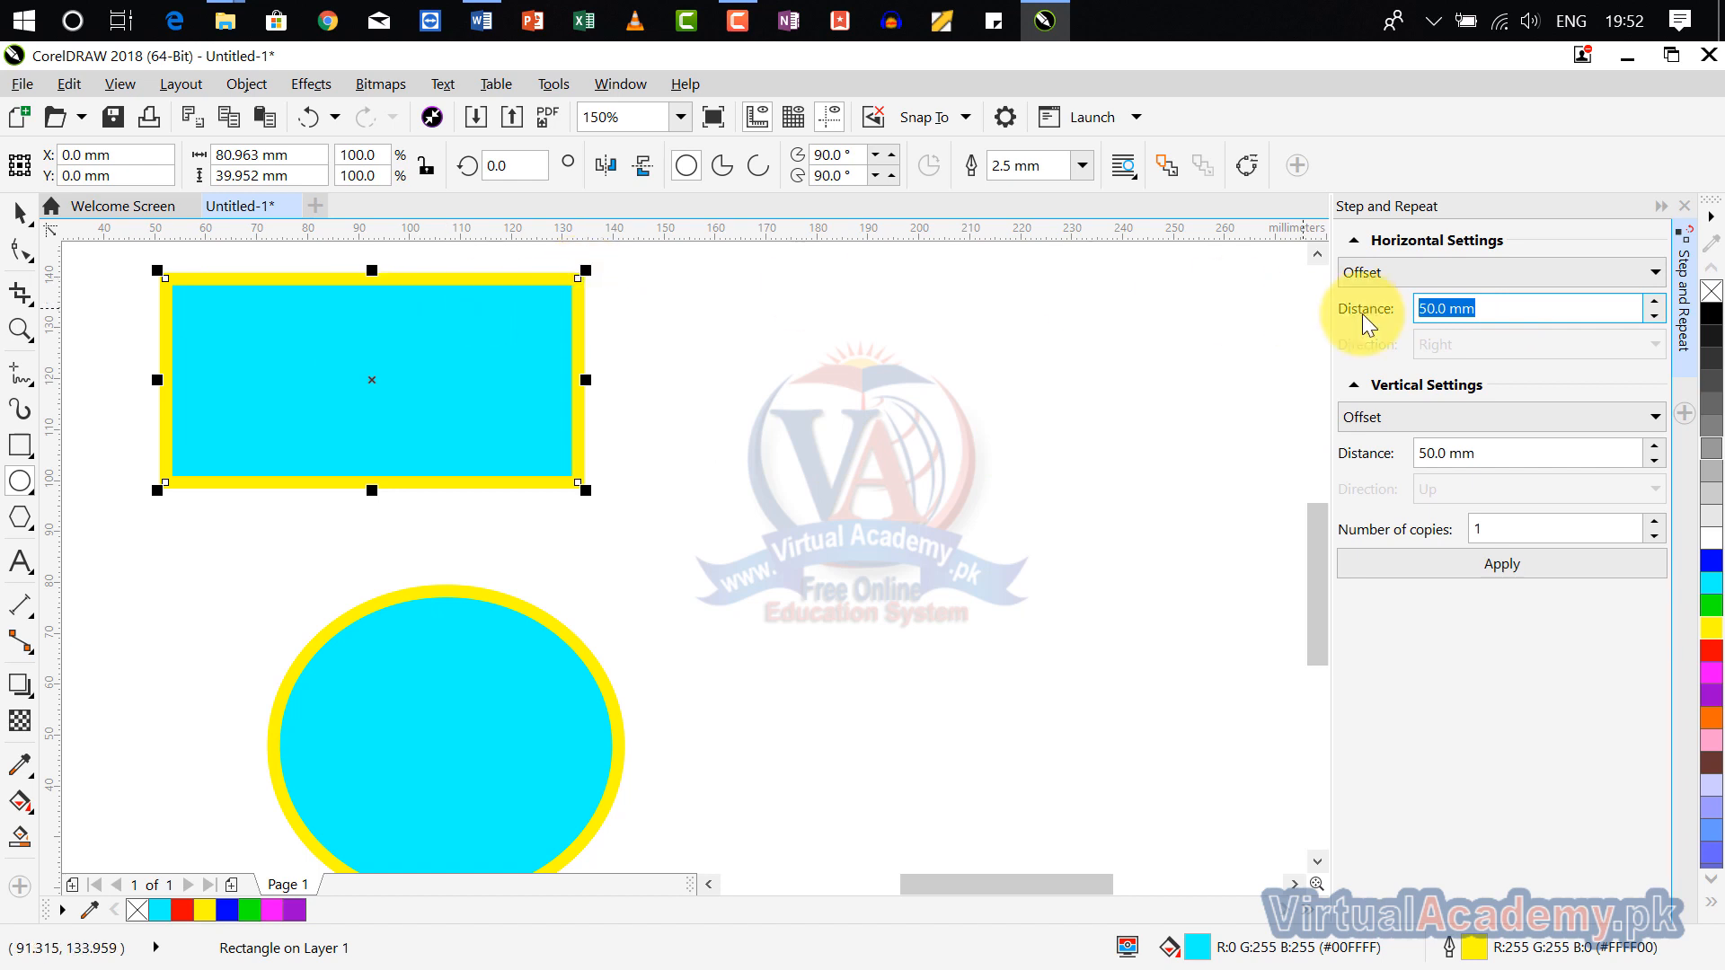
{"action": "type", "text": "1"}
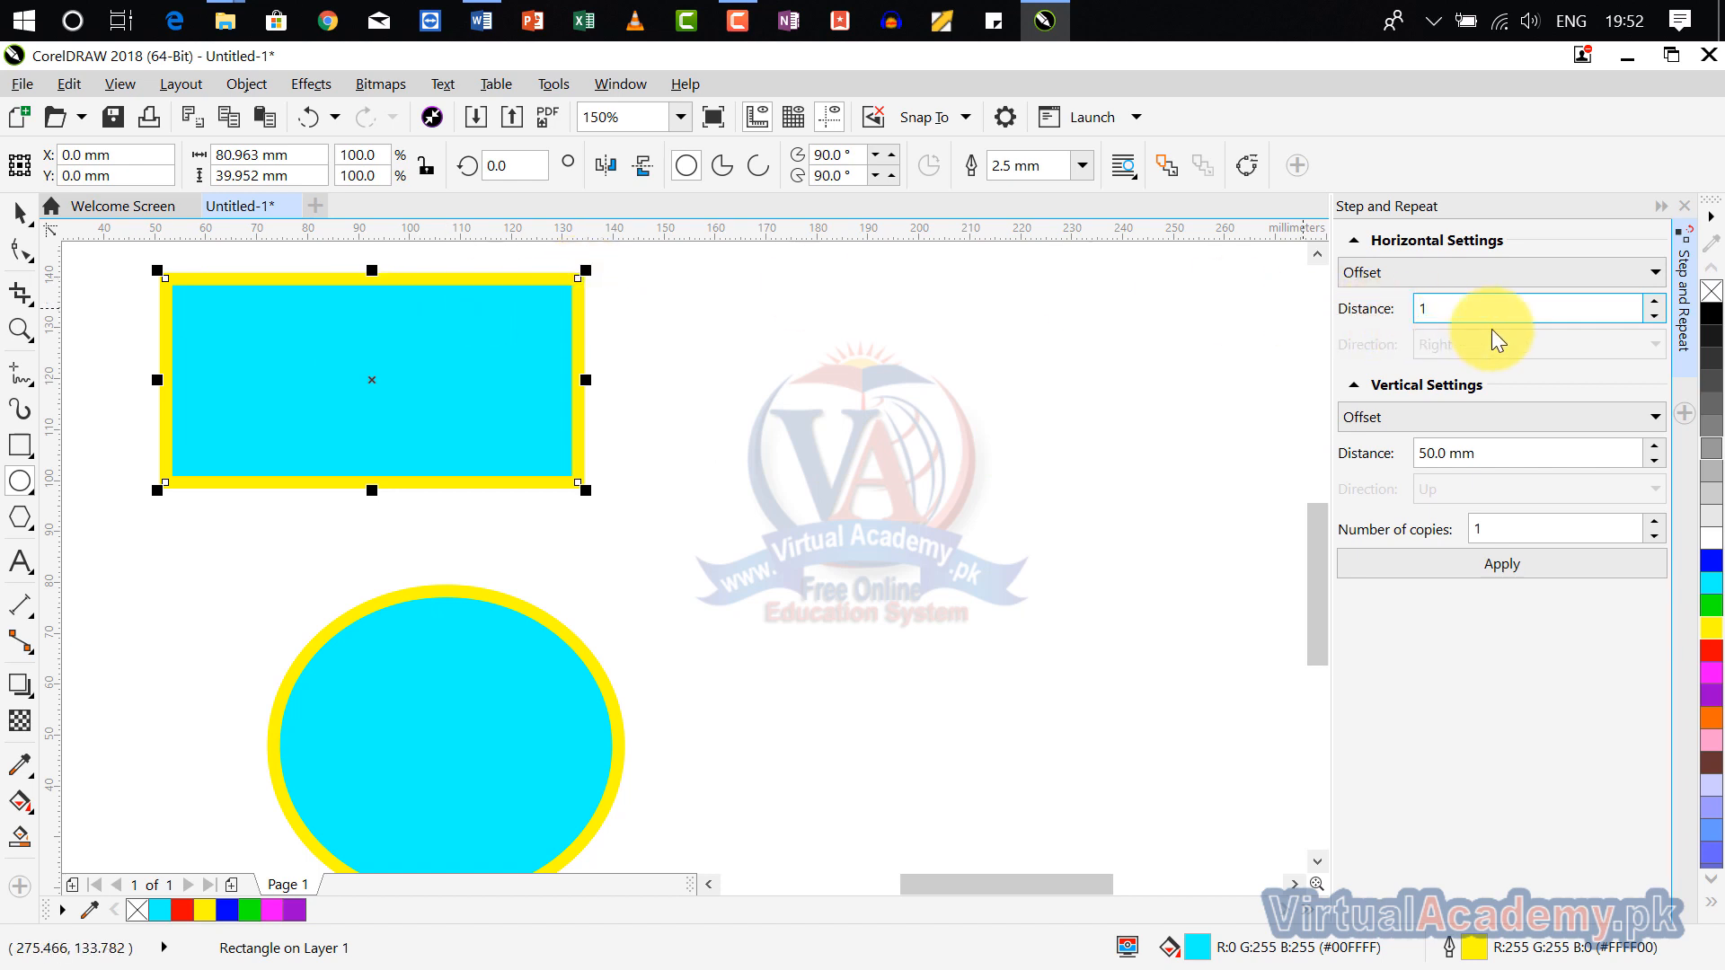
{"action": "type", "text": "000"}
{"action": "key", "text": "BackSpace"}
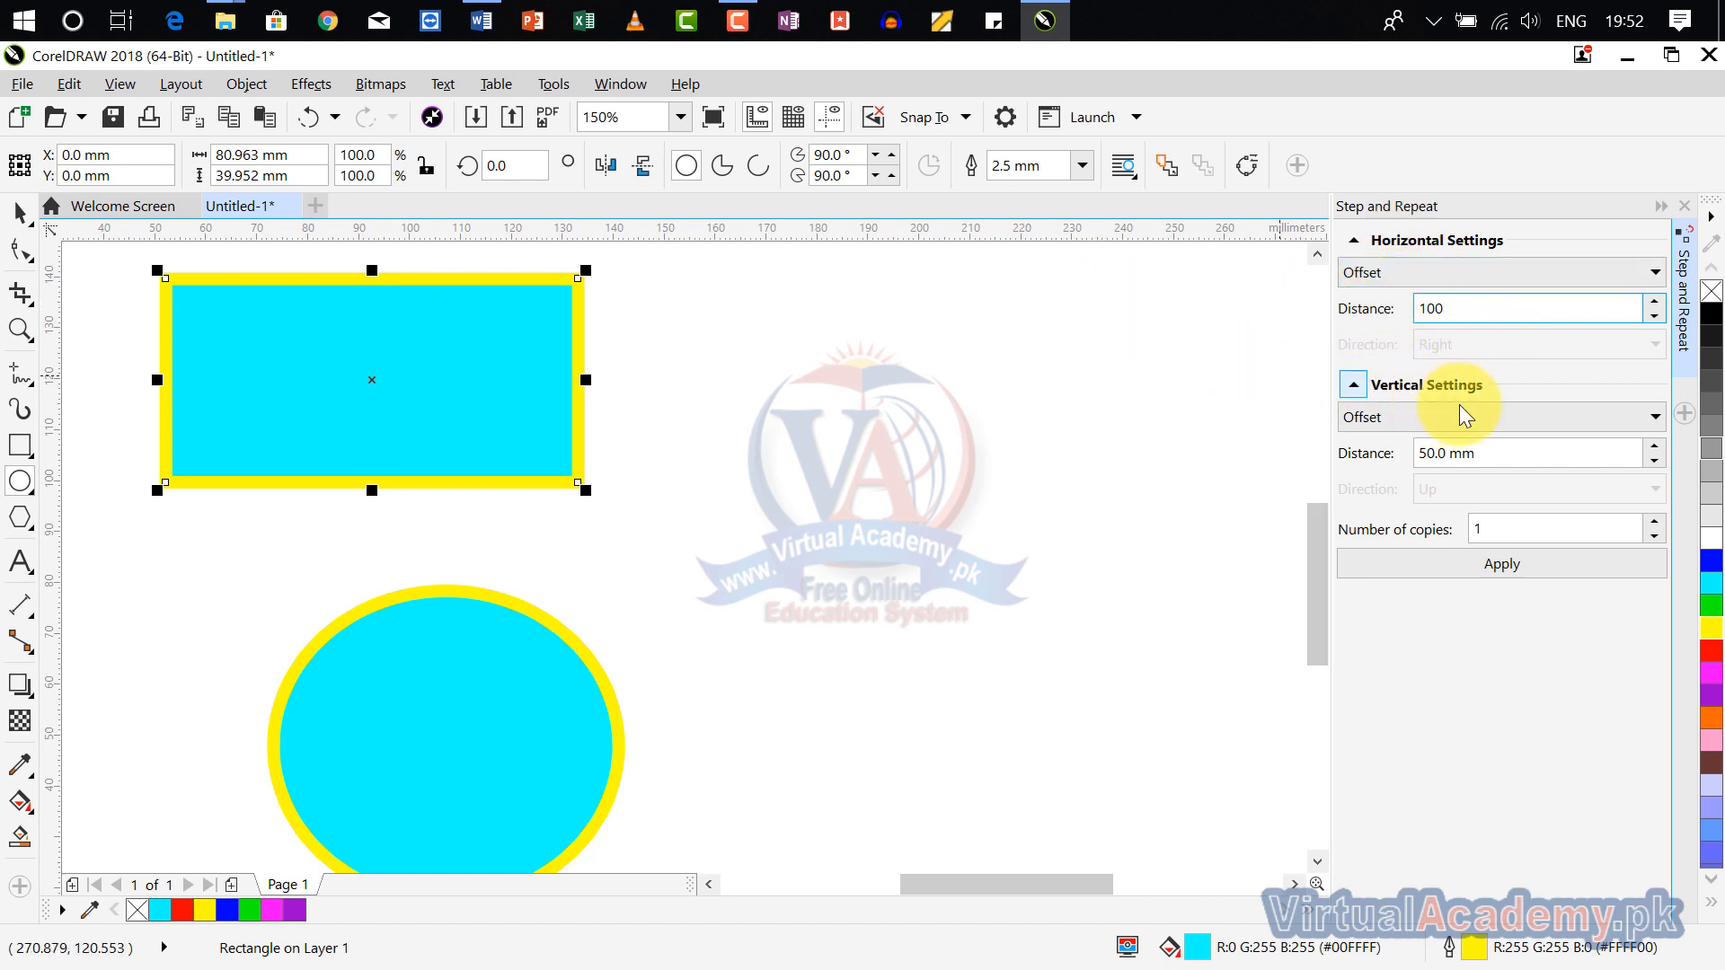
{"action": "left_click", "coordinate": [1501, 453]}
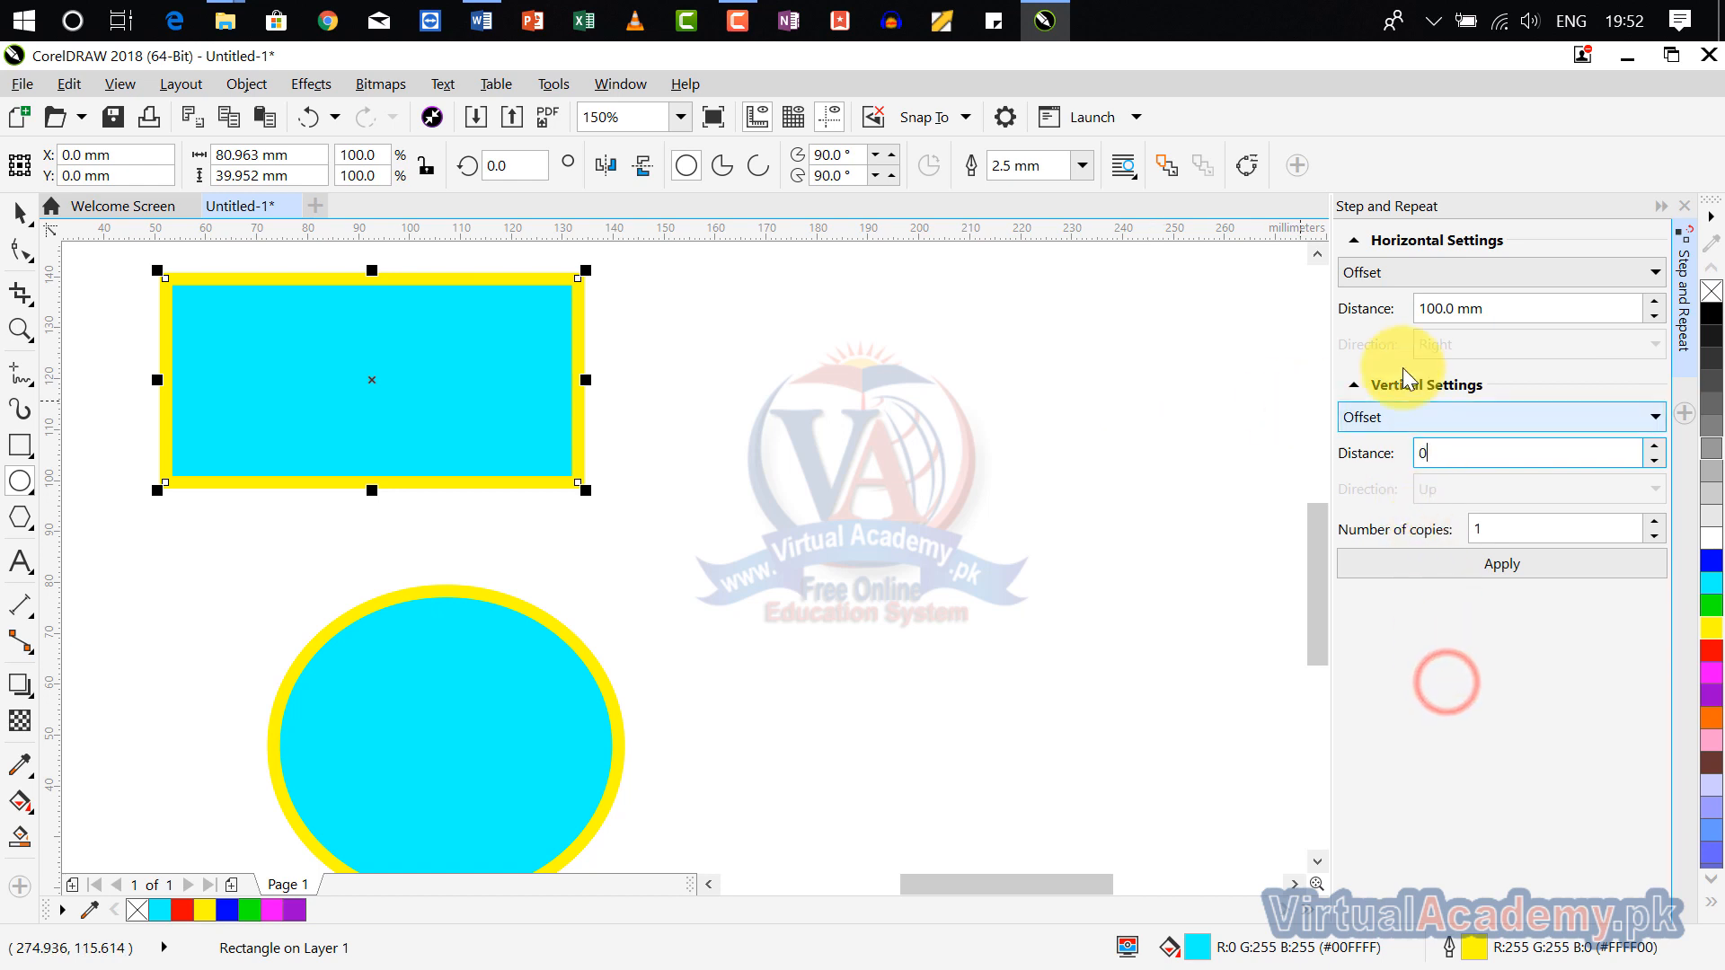
{"action": "left_click", "coordinate": [1513, 531]}
{"action": "left_click", "coordinate": [1432, 570]}
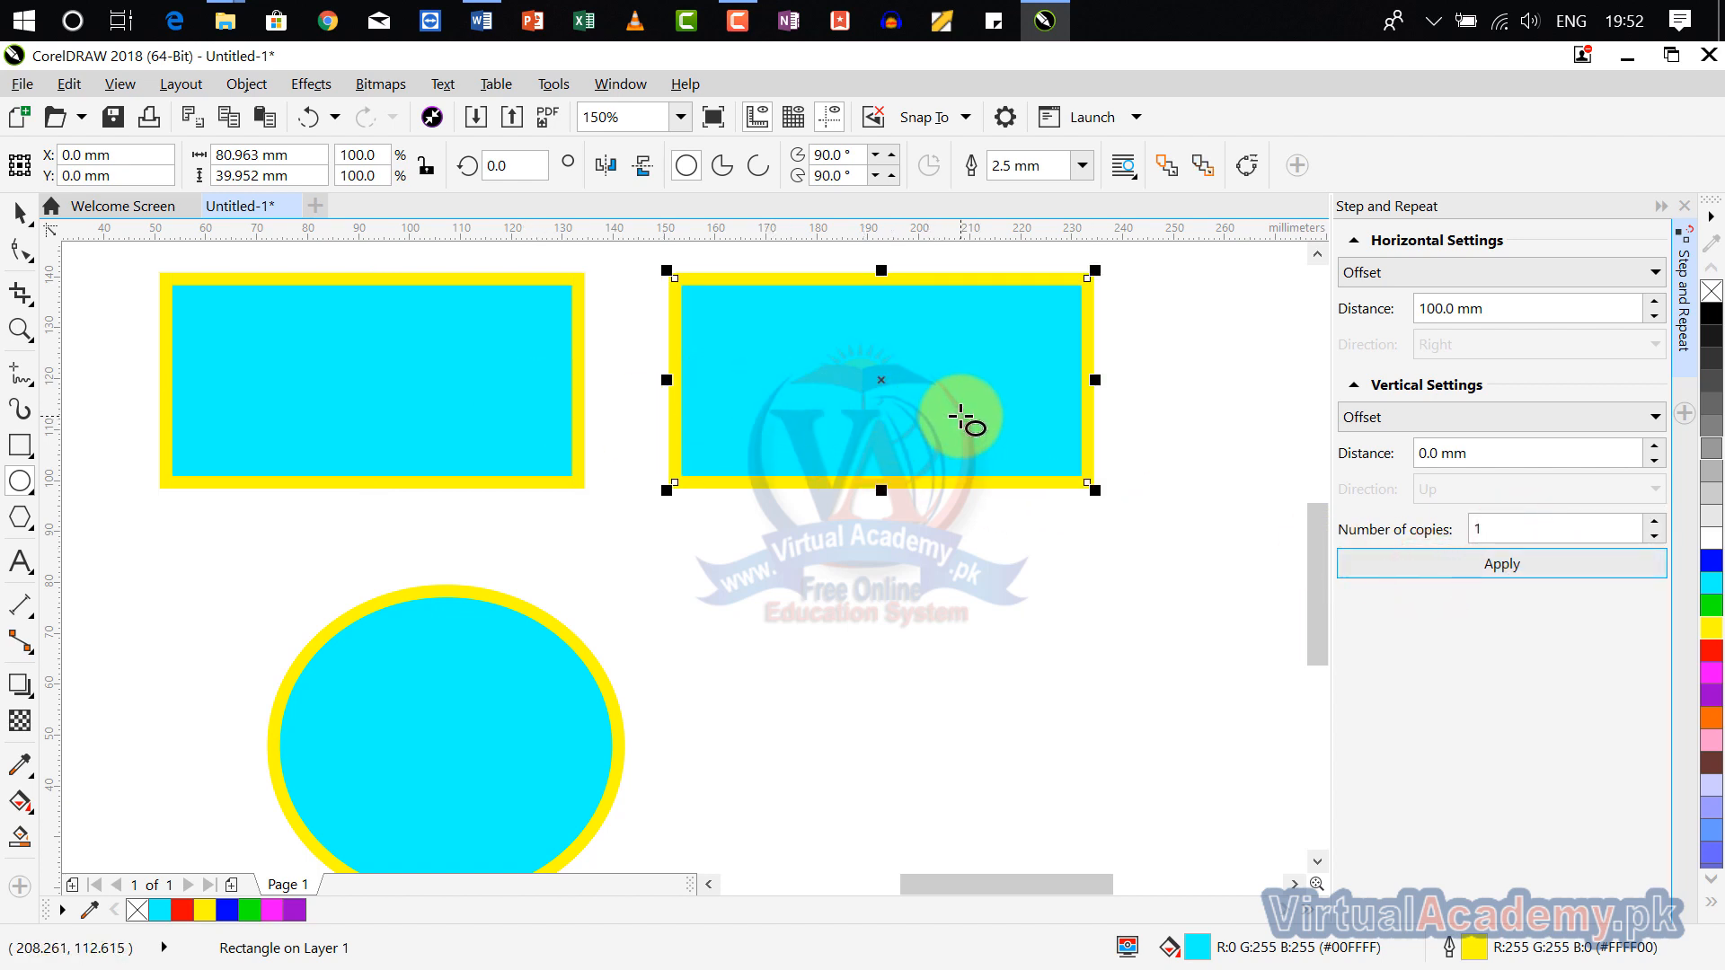
Step: Use Step and Repeat to make 4 more copies of the selected rectangle at the 100 mm horizontal and 0 mm vertical offset
{"action": "left_click", "coordinate": [1526, 528]}
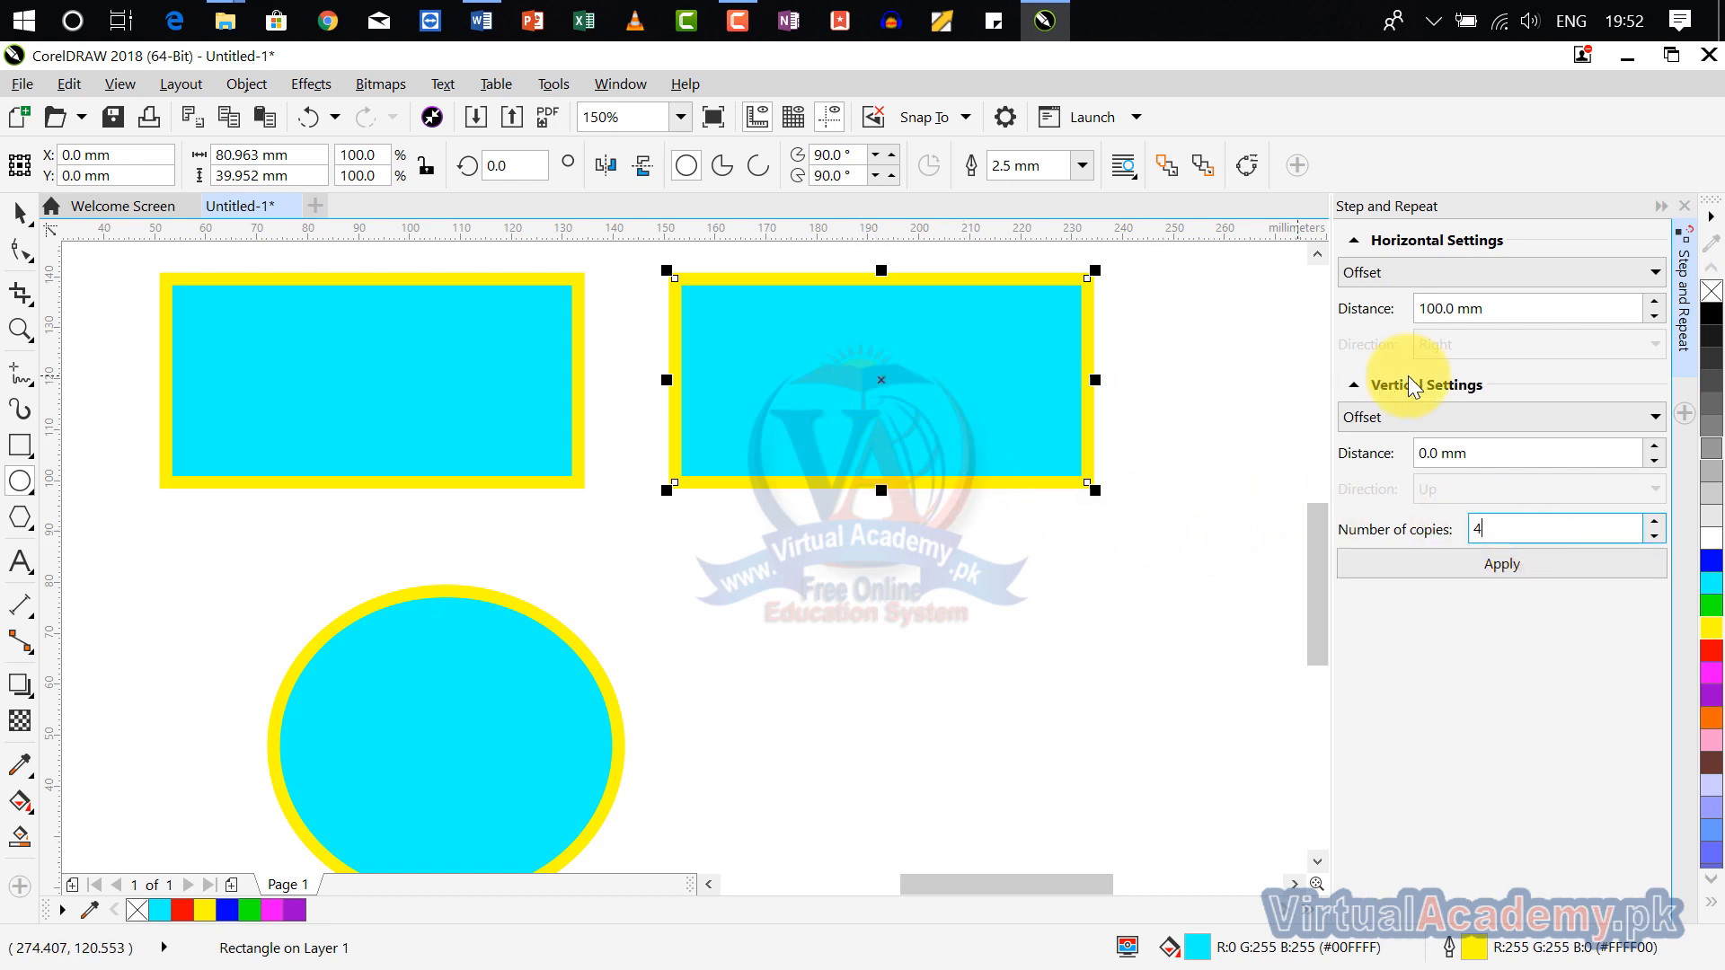
{"action": "left_click", "coordinate": [1457, 570]}
{"action": "scroll", "coordinate": [1231, 518], "scroll_direction": "down", "scroll_amount": 3}
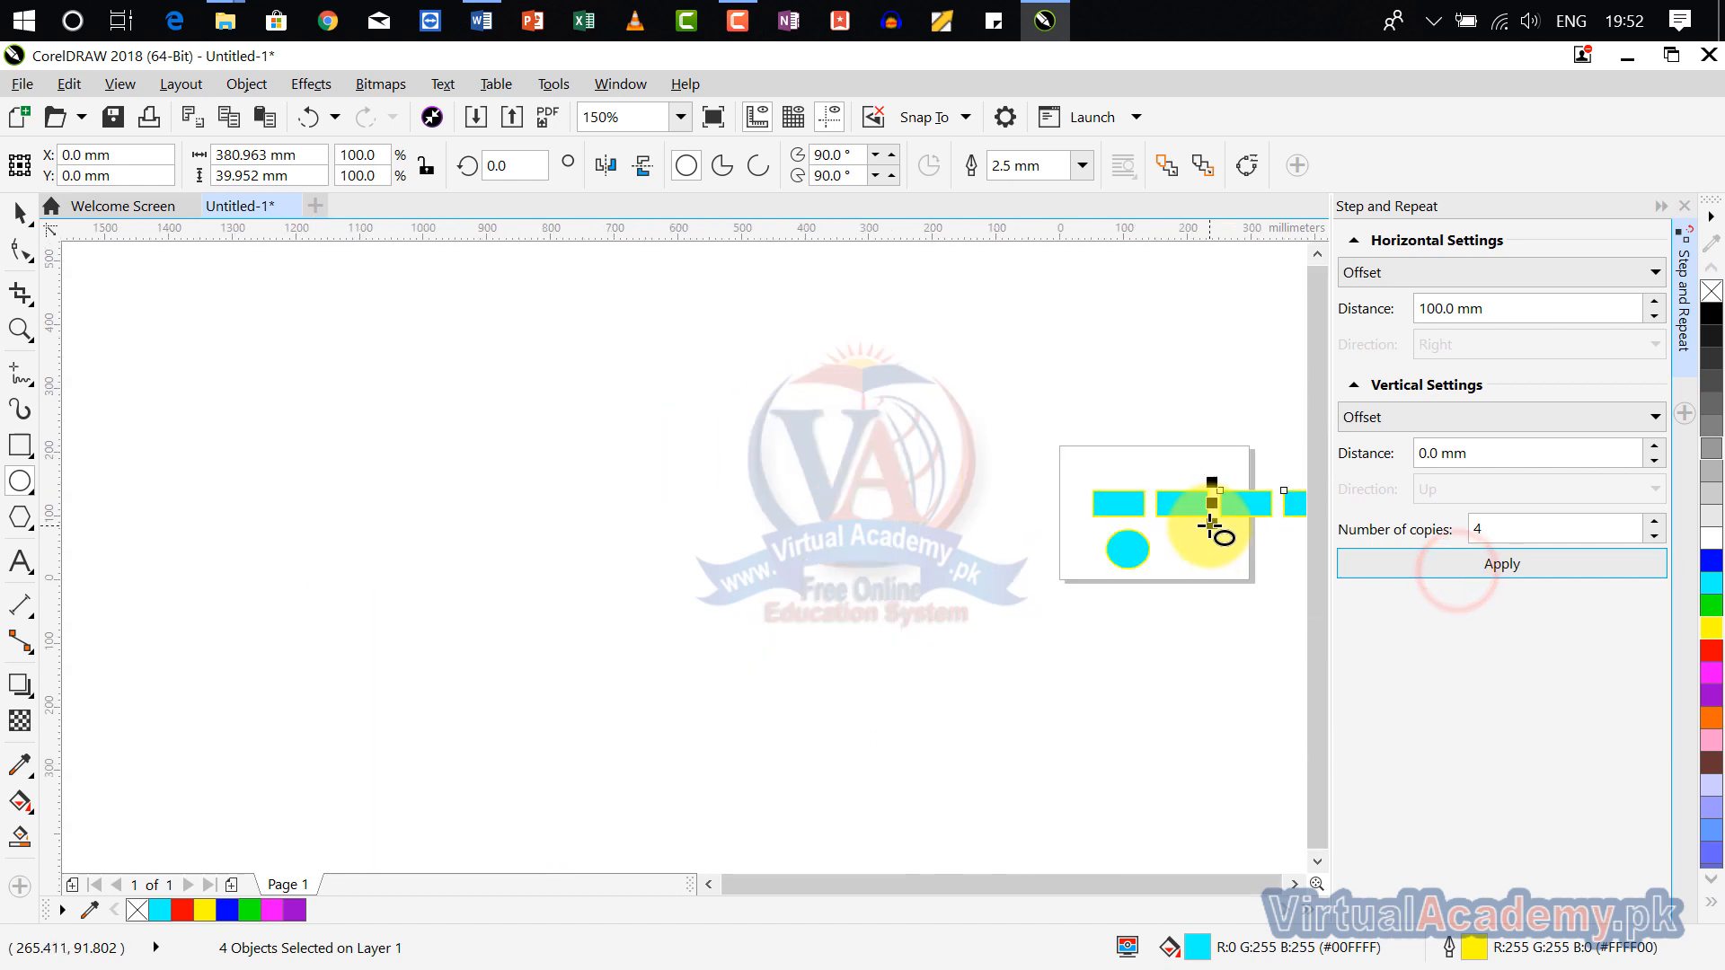
{"action": "left_click_drag", "start_coordinate": [1213, 522], "coordinate": [759, 507]}
{"action": "scroll", "coordinate": [918, 501], "scroll_direction": "up", "scroll_amount": 1}
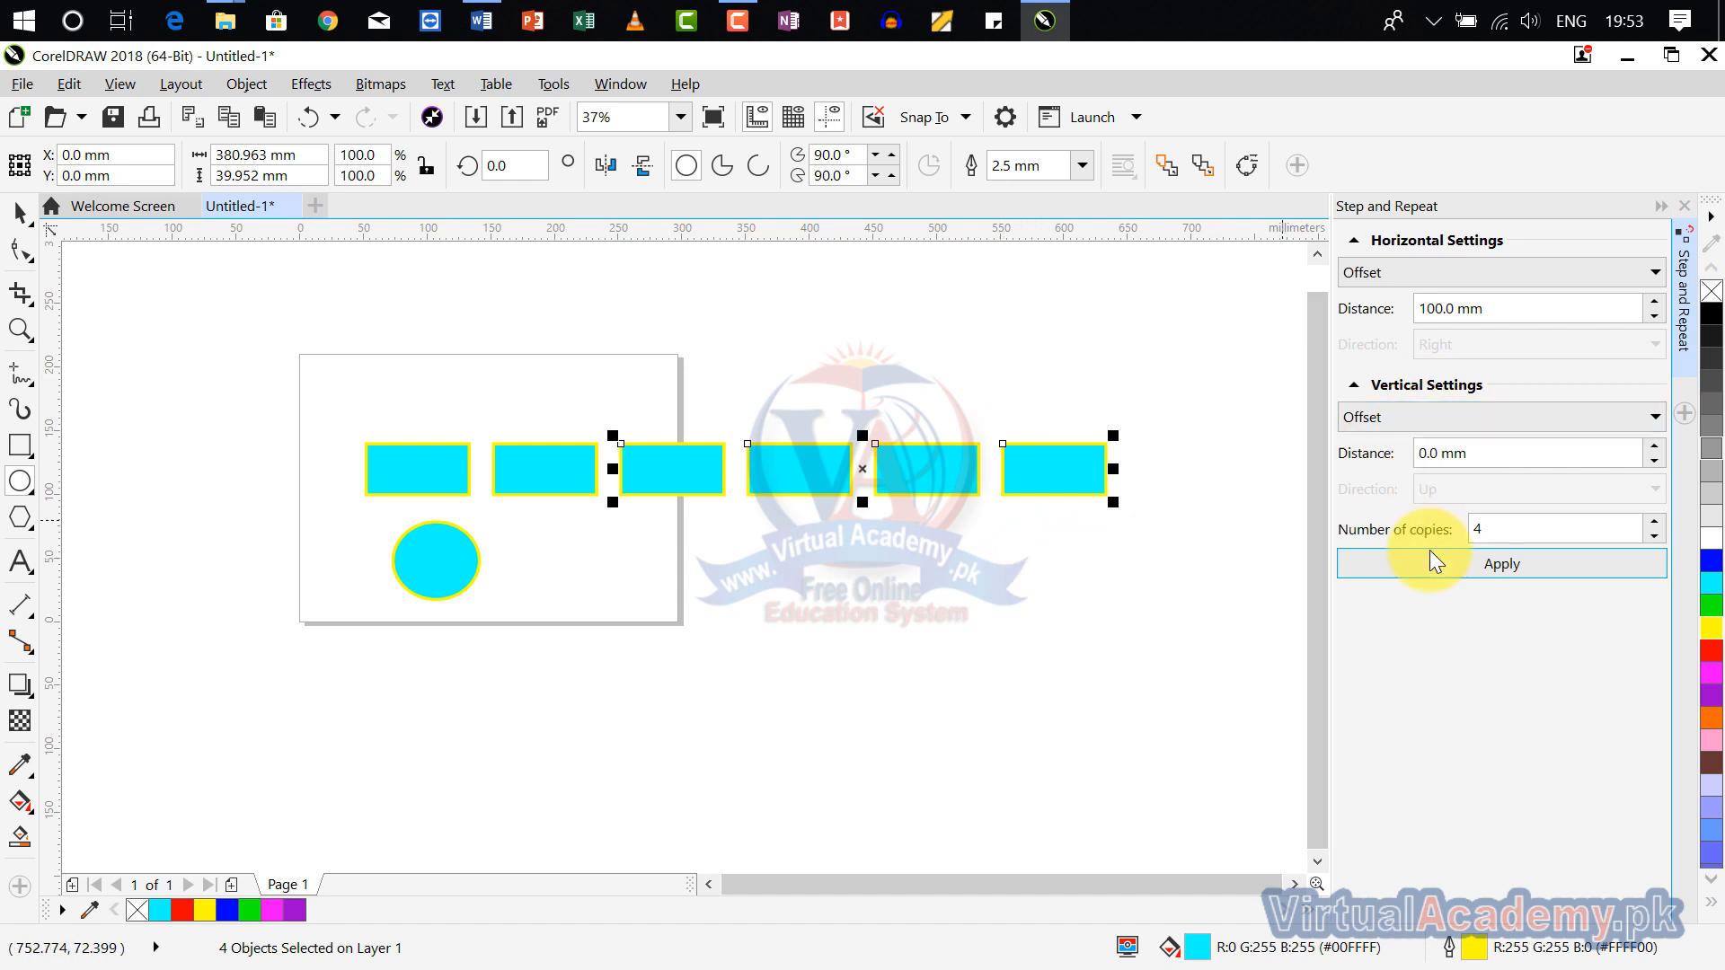
Step: Use Step and Repeat to make 1 copy of the last rectangle in the row, with the vertical offset set to 100 mm
{"action": "left_click", "coordinate": [1480, 458]}
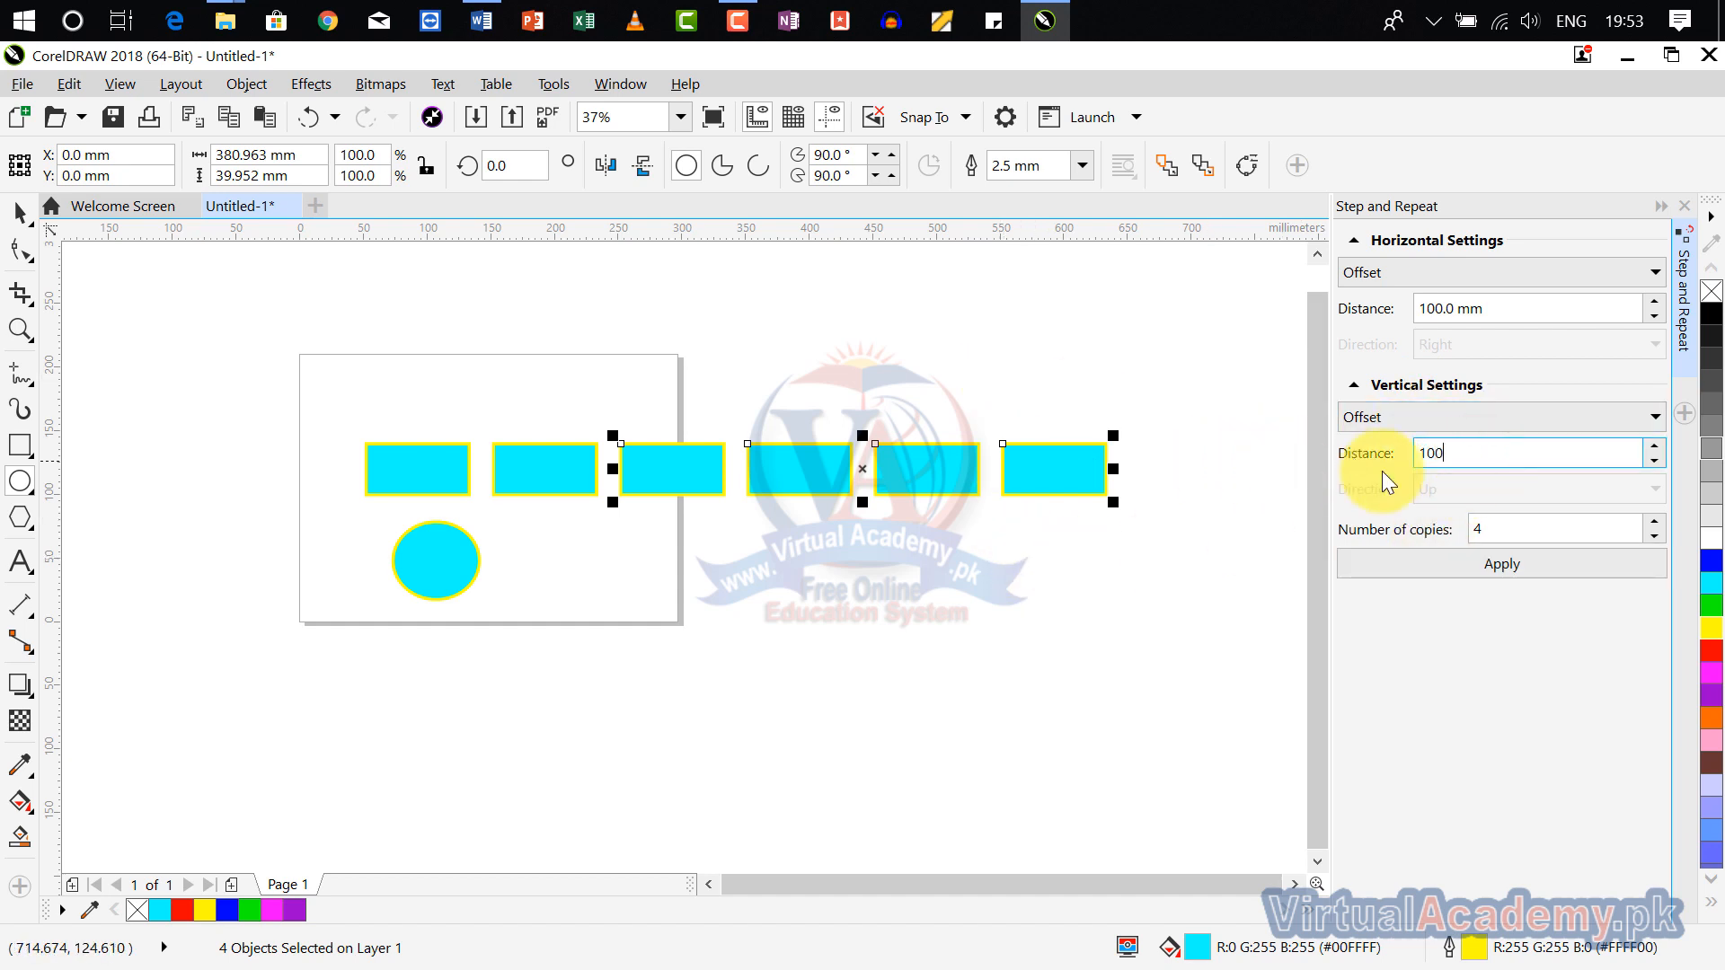
{"action": "left_click", "coordinate": [1007, 546]}
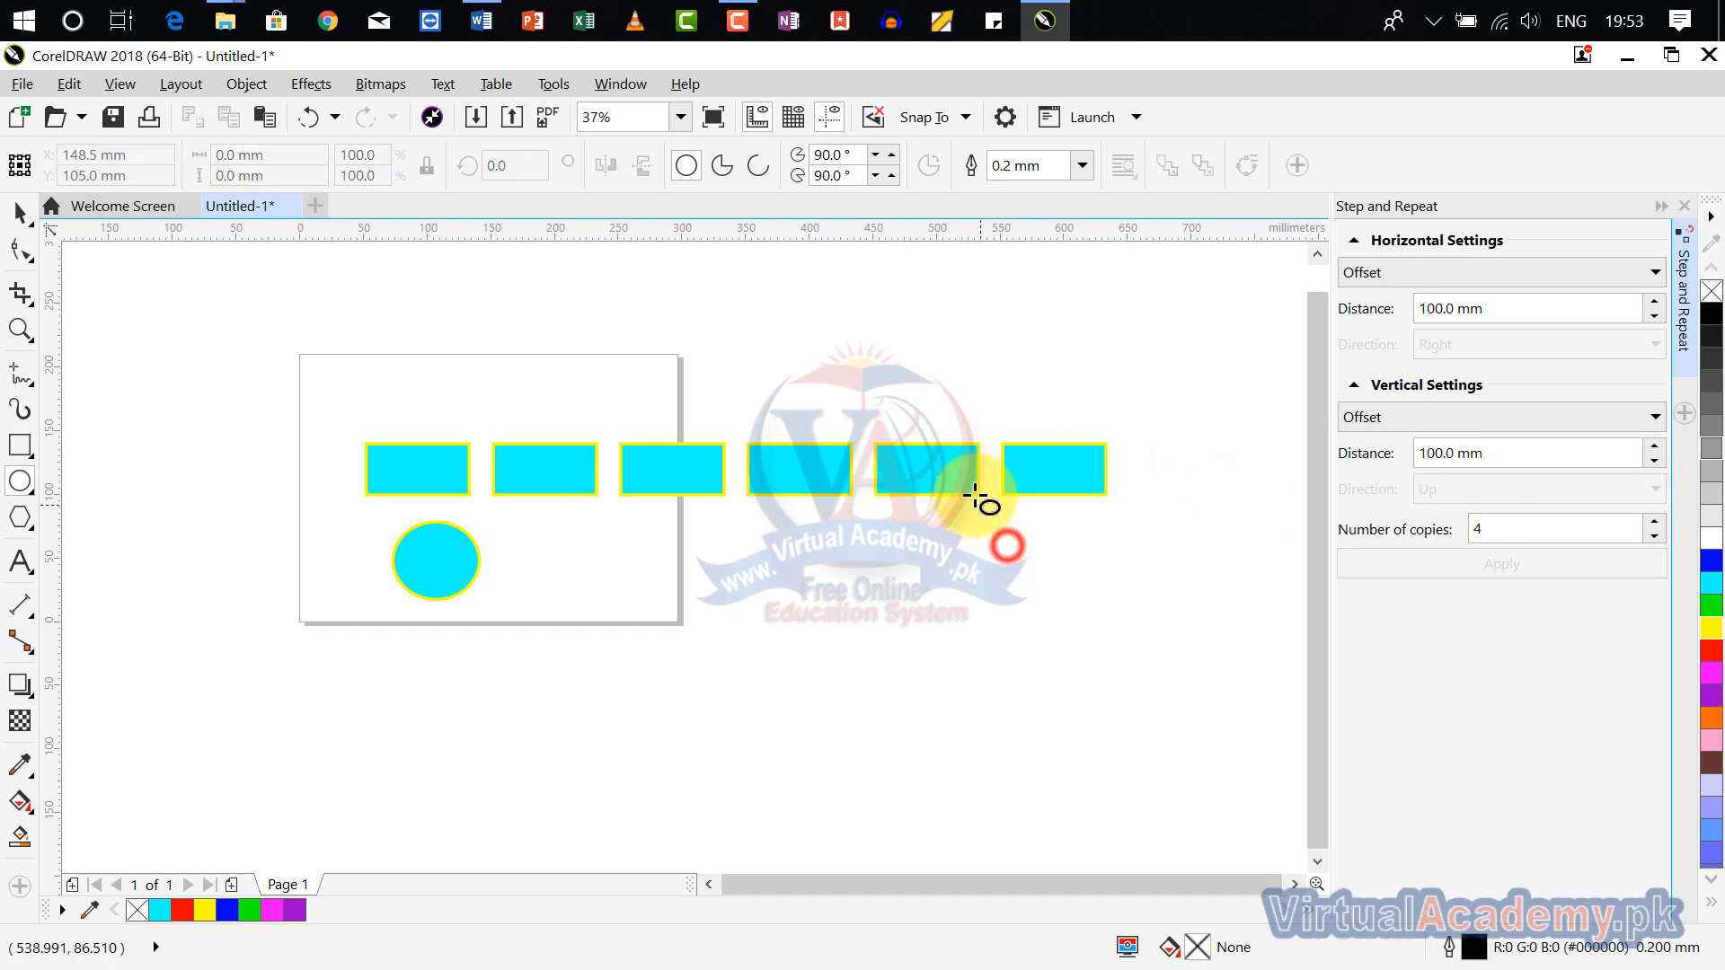
{"action": "left_click", "coordinate": [1053, 479]}
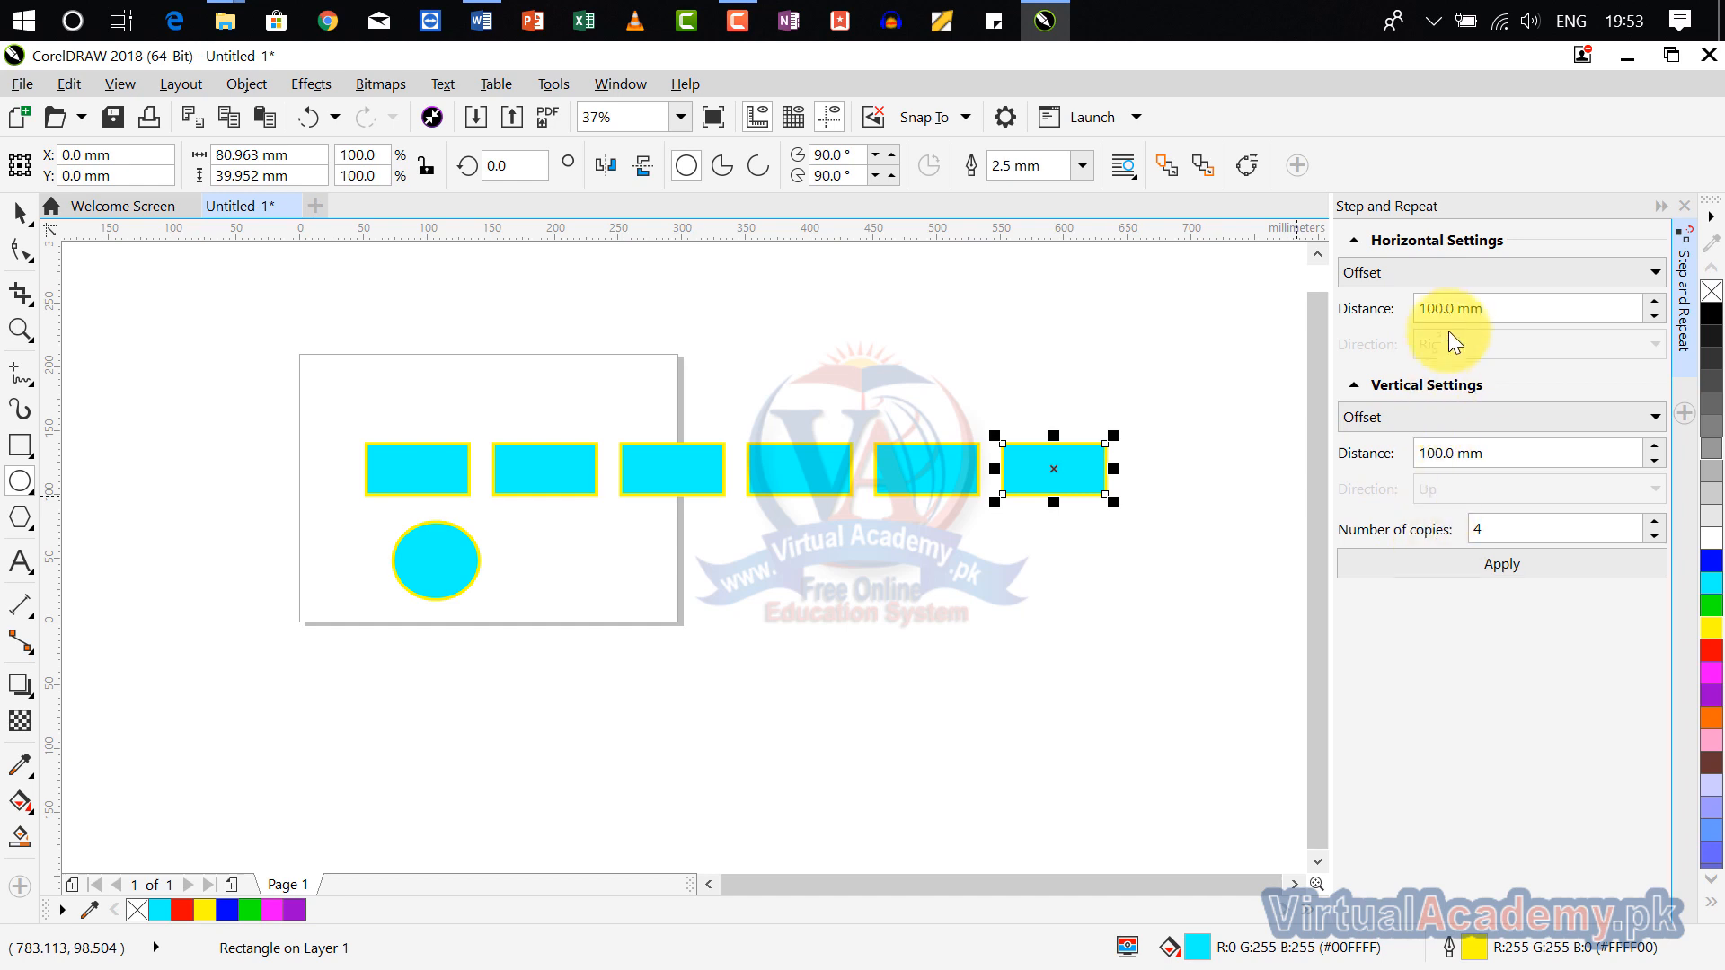
{"action": "double_click", "coordinate": [1496, 528]}
{"action": "type", "text": "1"}
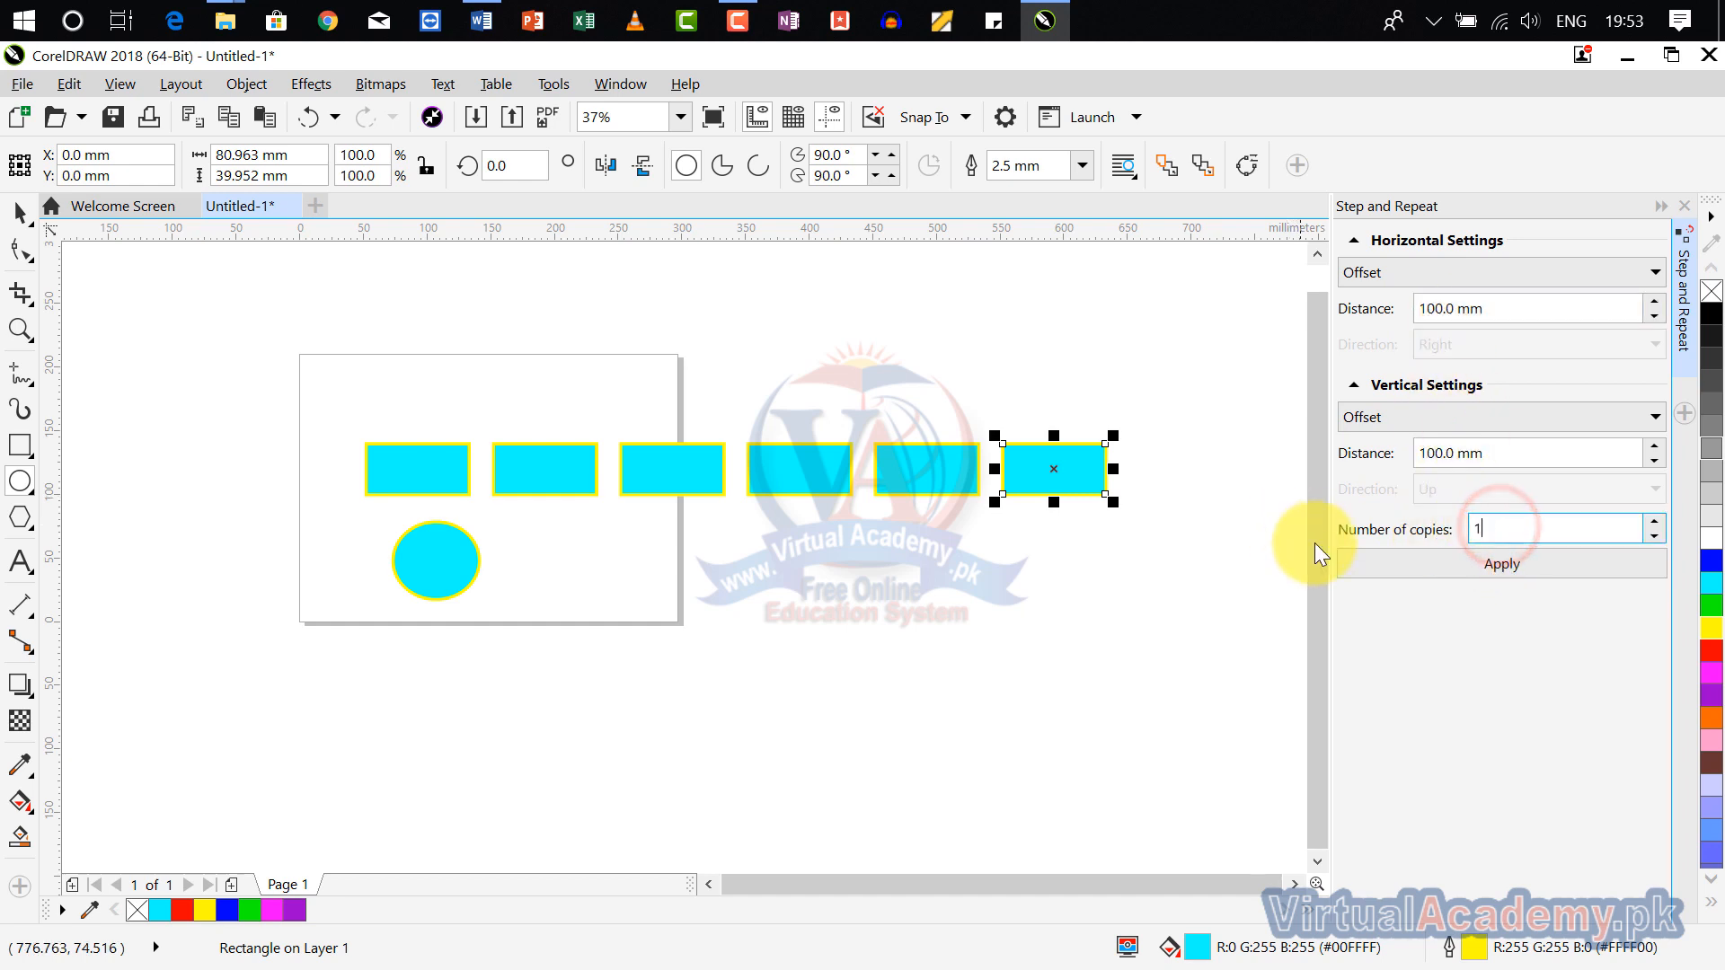
{"action": "left_click", "coordinate": [1432, 568]}
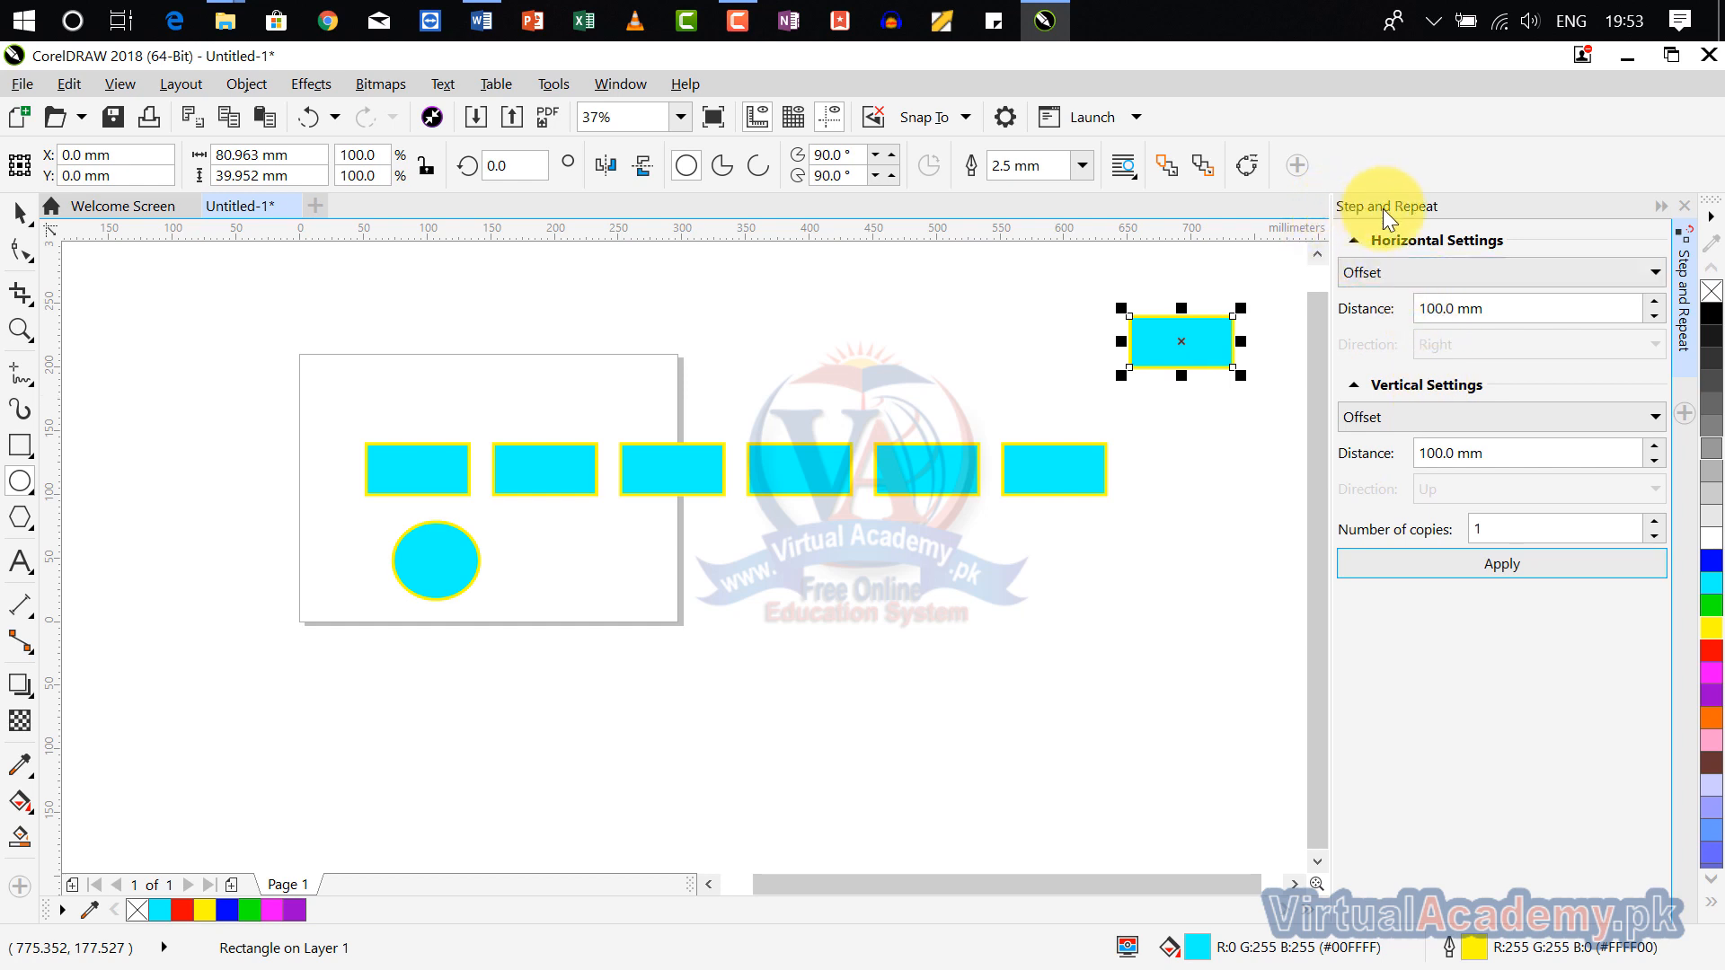
Step: Review the horizontal modes No offset and Spacing between objects and its Direction options, restore Offset, and close the Step and Repeat settings
{"action": "left_click", "coordinate": [1531, 277]}
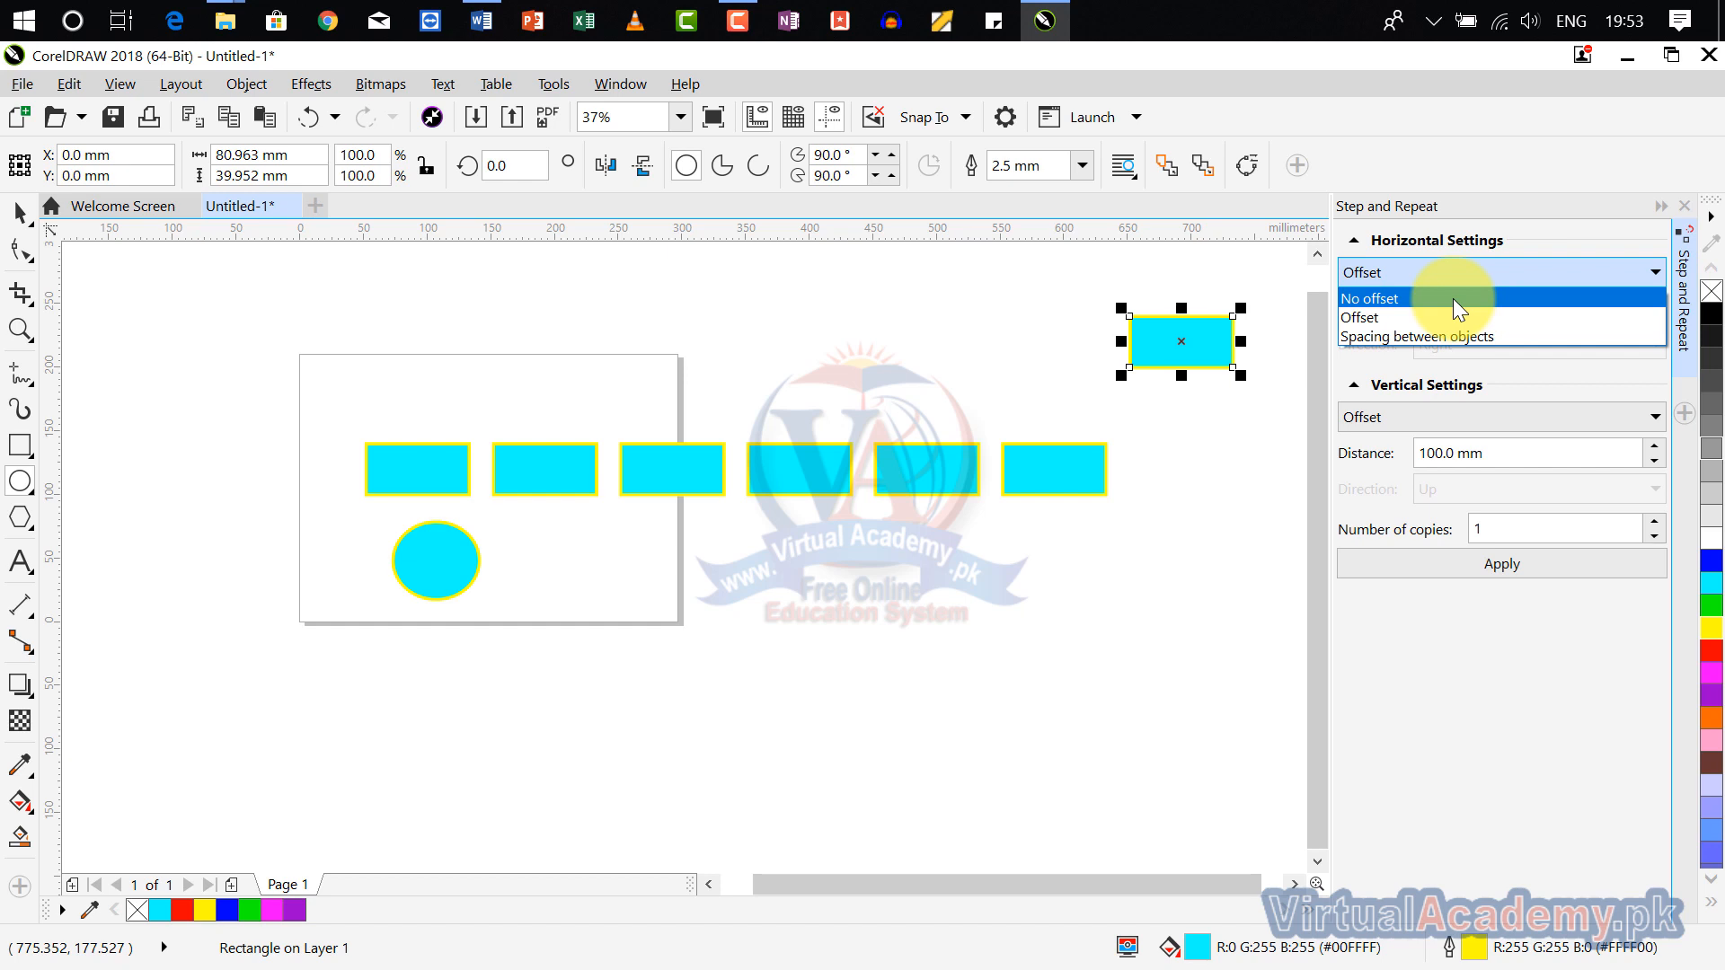
{"action": "left_click", "coordinate": [1407, 290]}
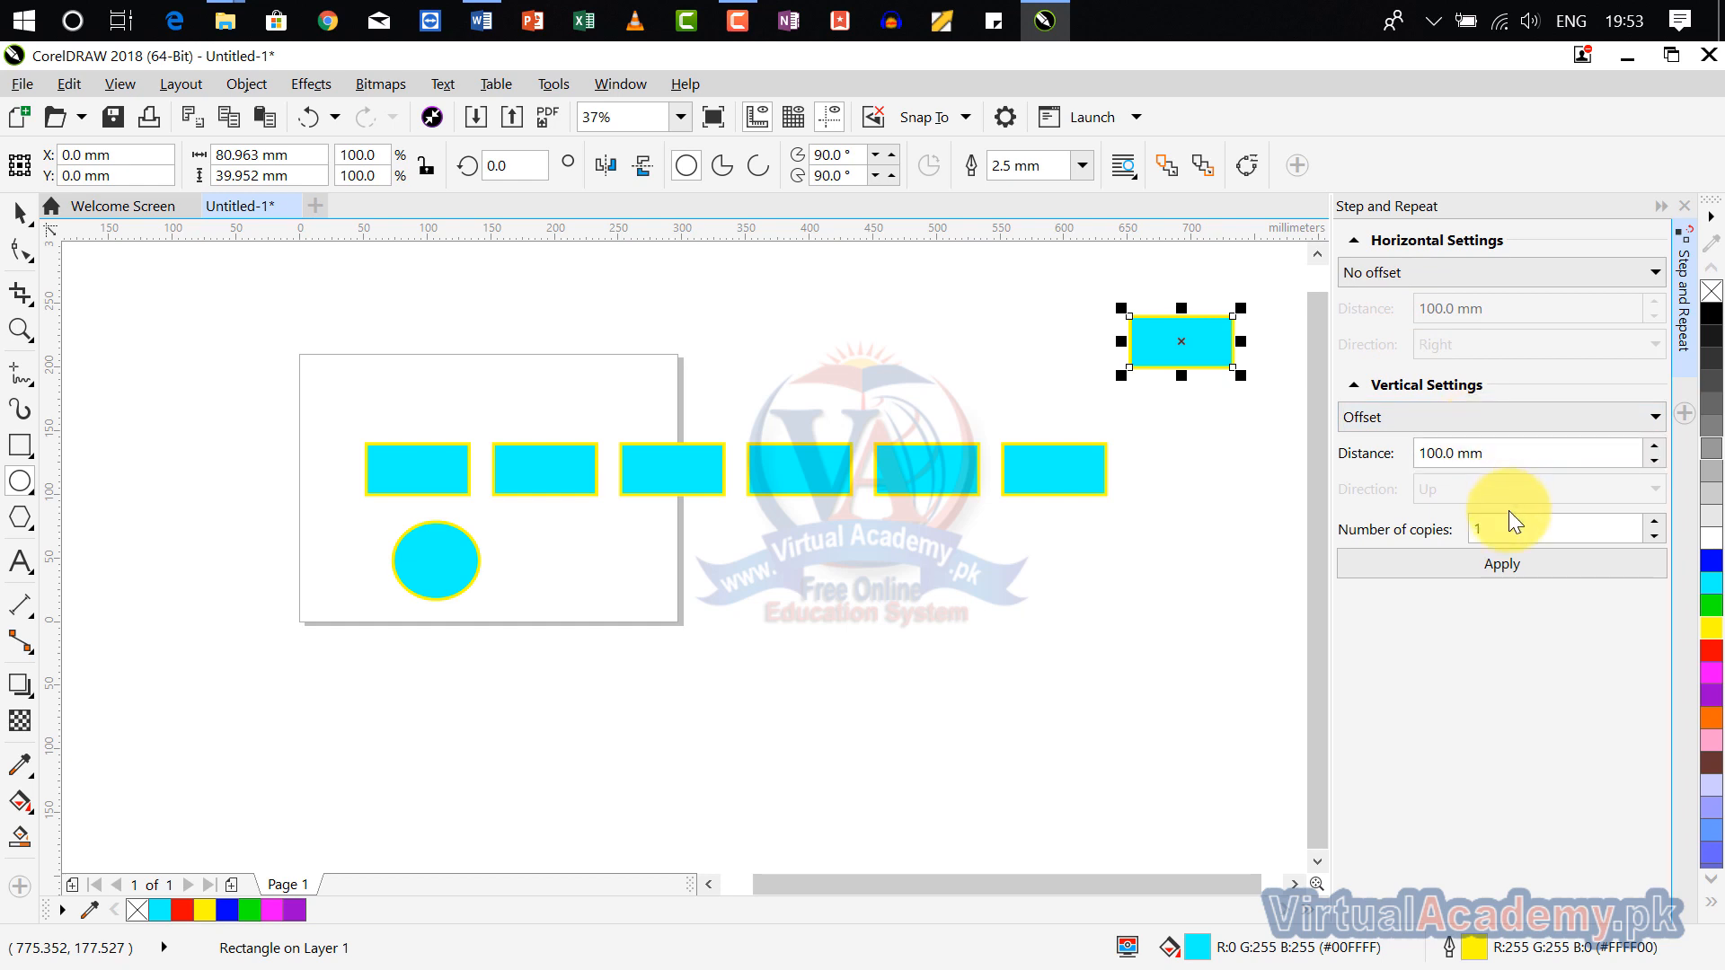
{"action": "left_click", "coordinate": [1446, 278]}
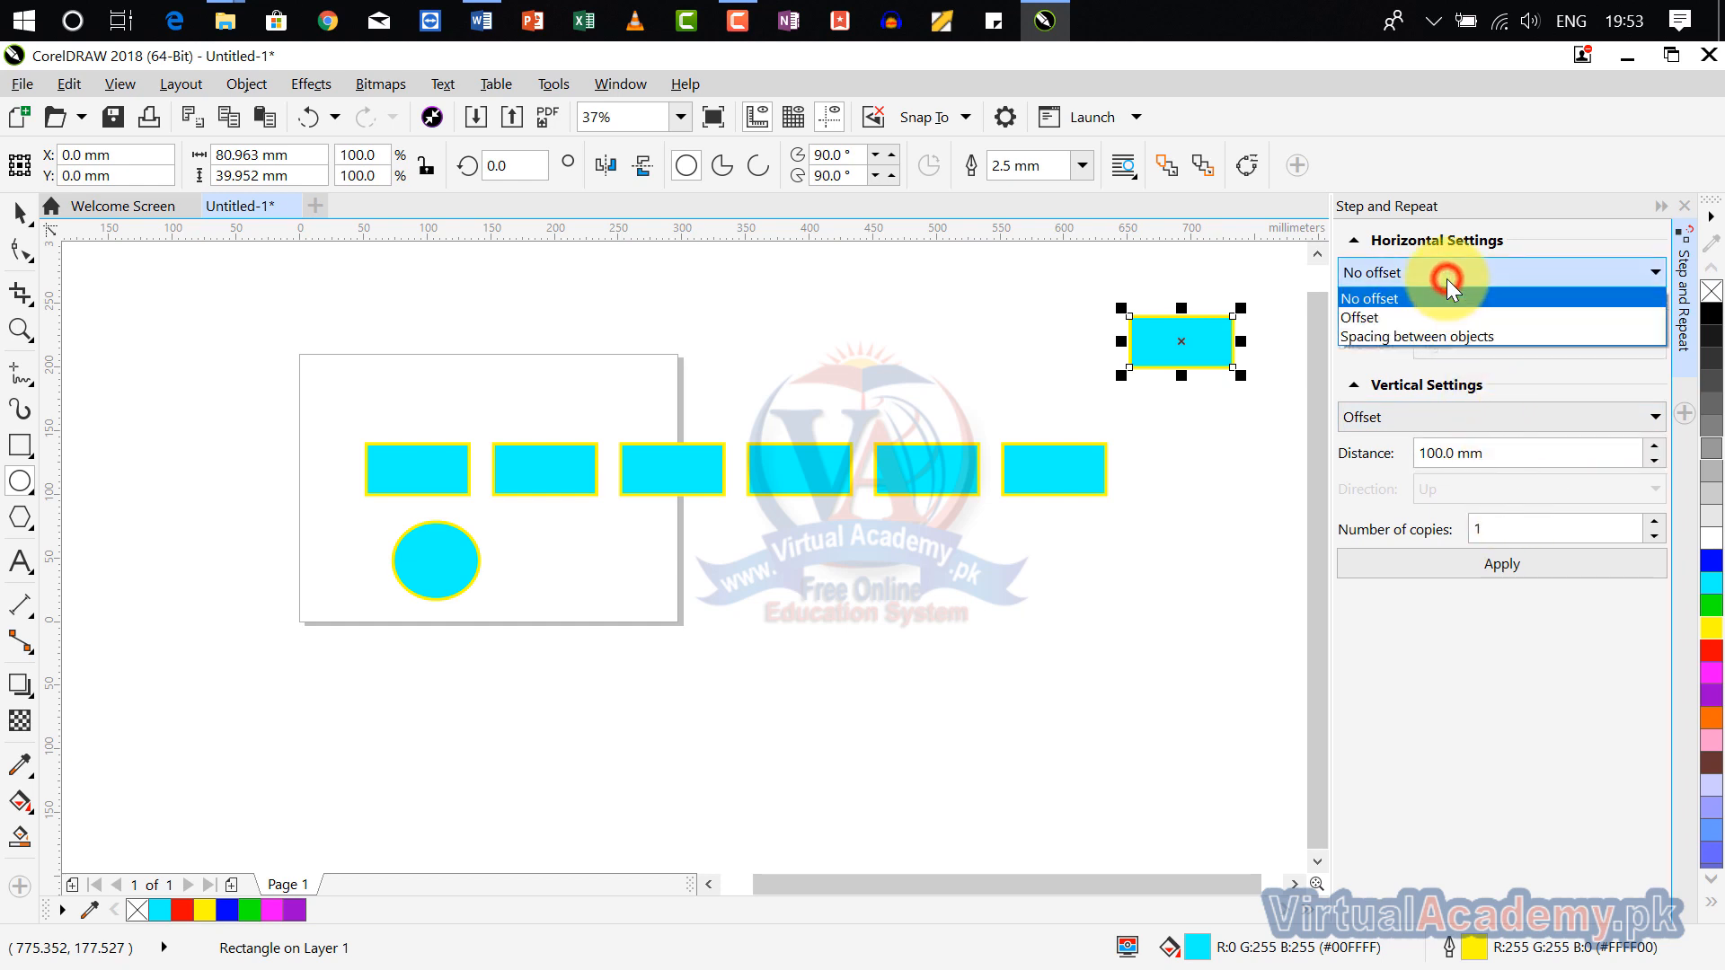
{"action": "left_click", "coordinate": [1437, 338]}
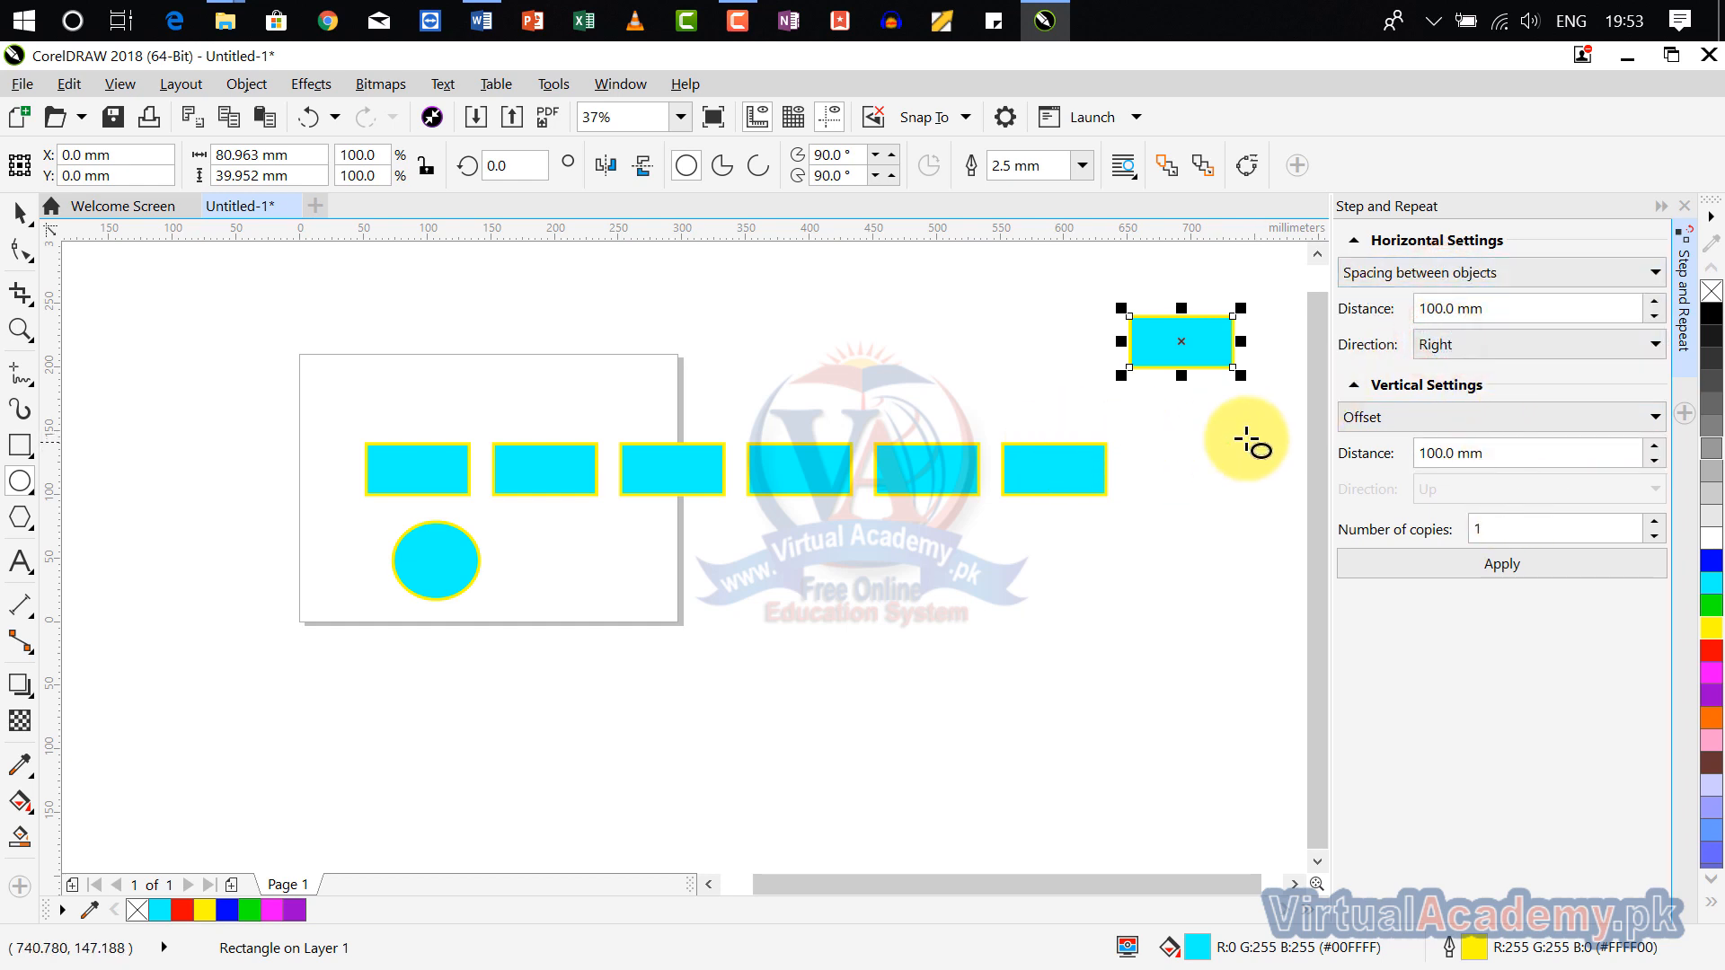
{"action": "left_click", "coordinate": [1591, 345]}
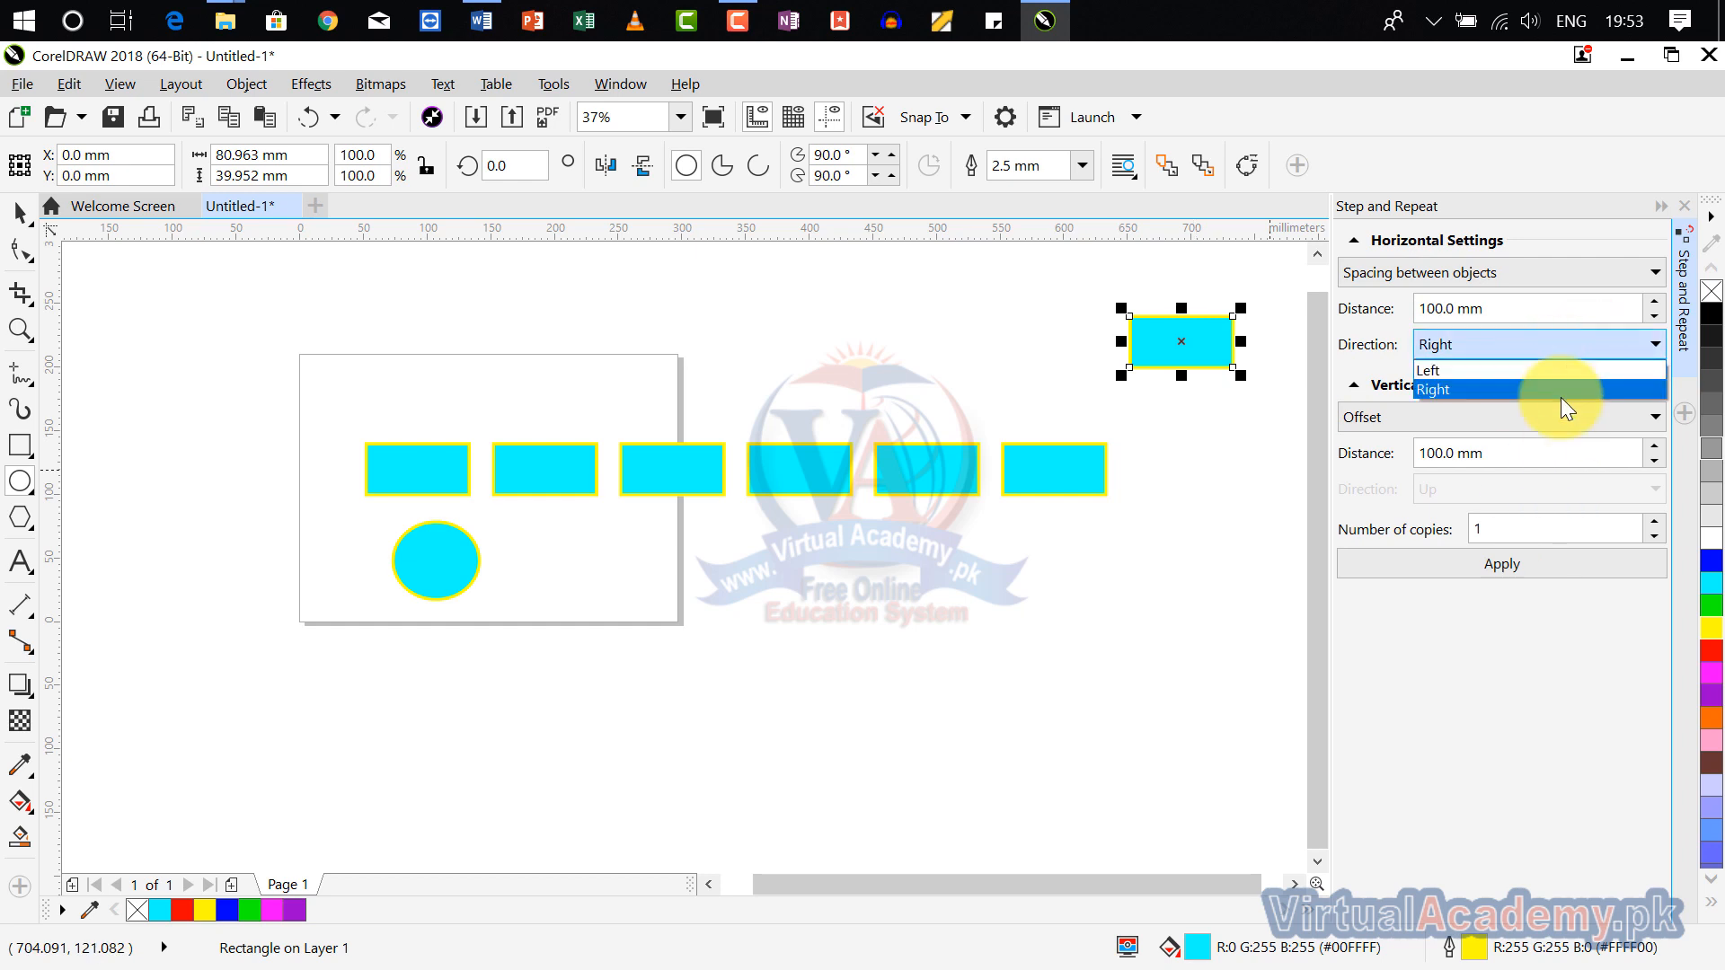
{"action": "left_click", "coordinate": [1408, 262]}
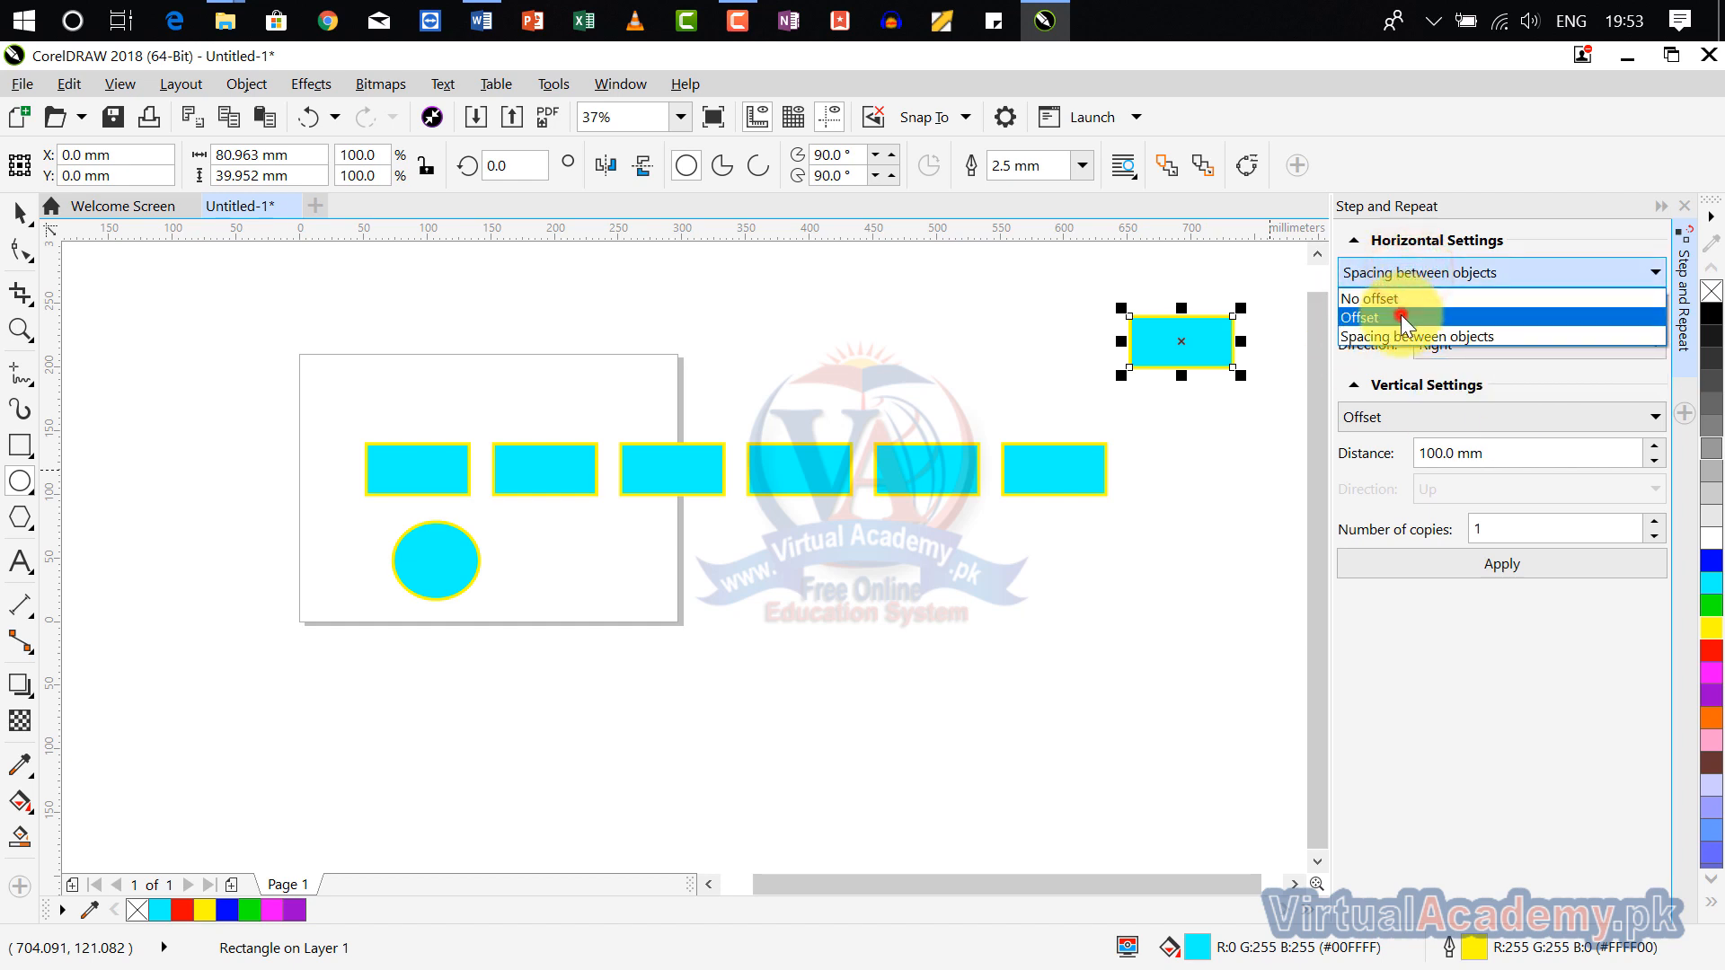
{"action": "left_click", "coordinate": [1401, 308]}
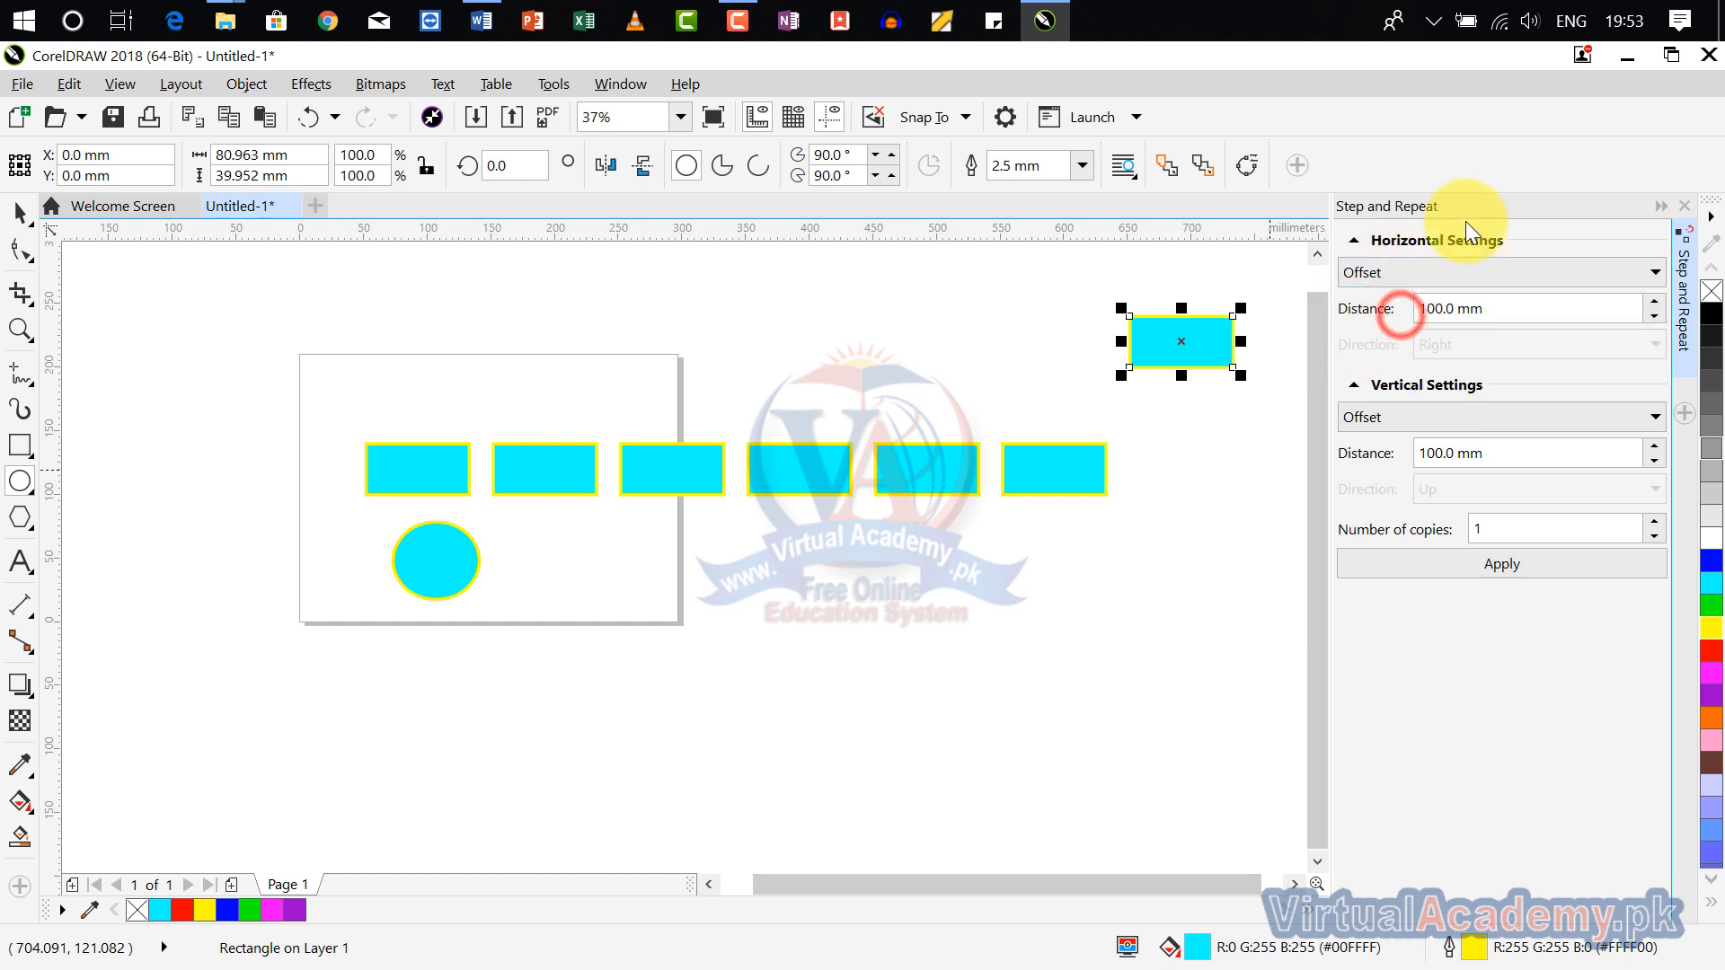
{"action": "left_click", "coordinate": [1678, 207]}
Step: Draw a parallel dimension from the third rectangle's lower-right corner to the fourth rectangle's lower-right corner
{"action": "scroll", "coordinate": [970, 480], "scroll_direction": "up", "scroll_amount": 4}
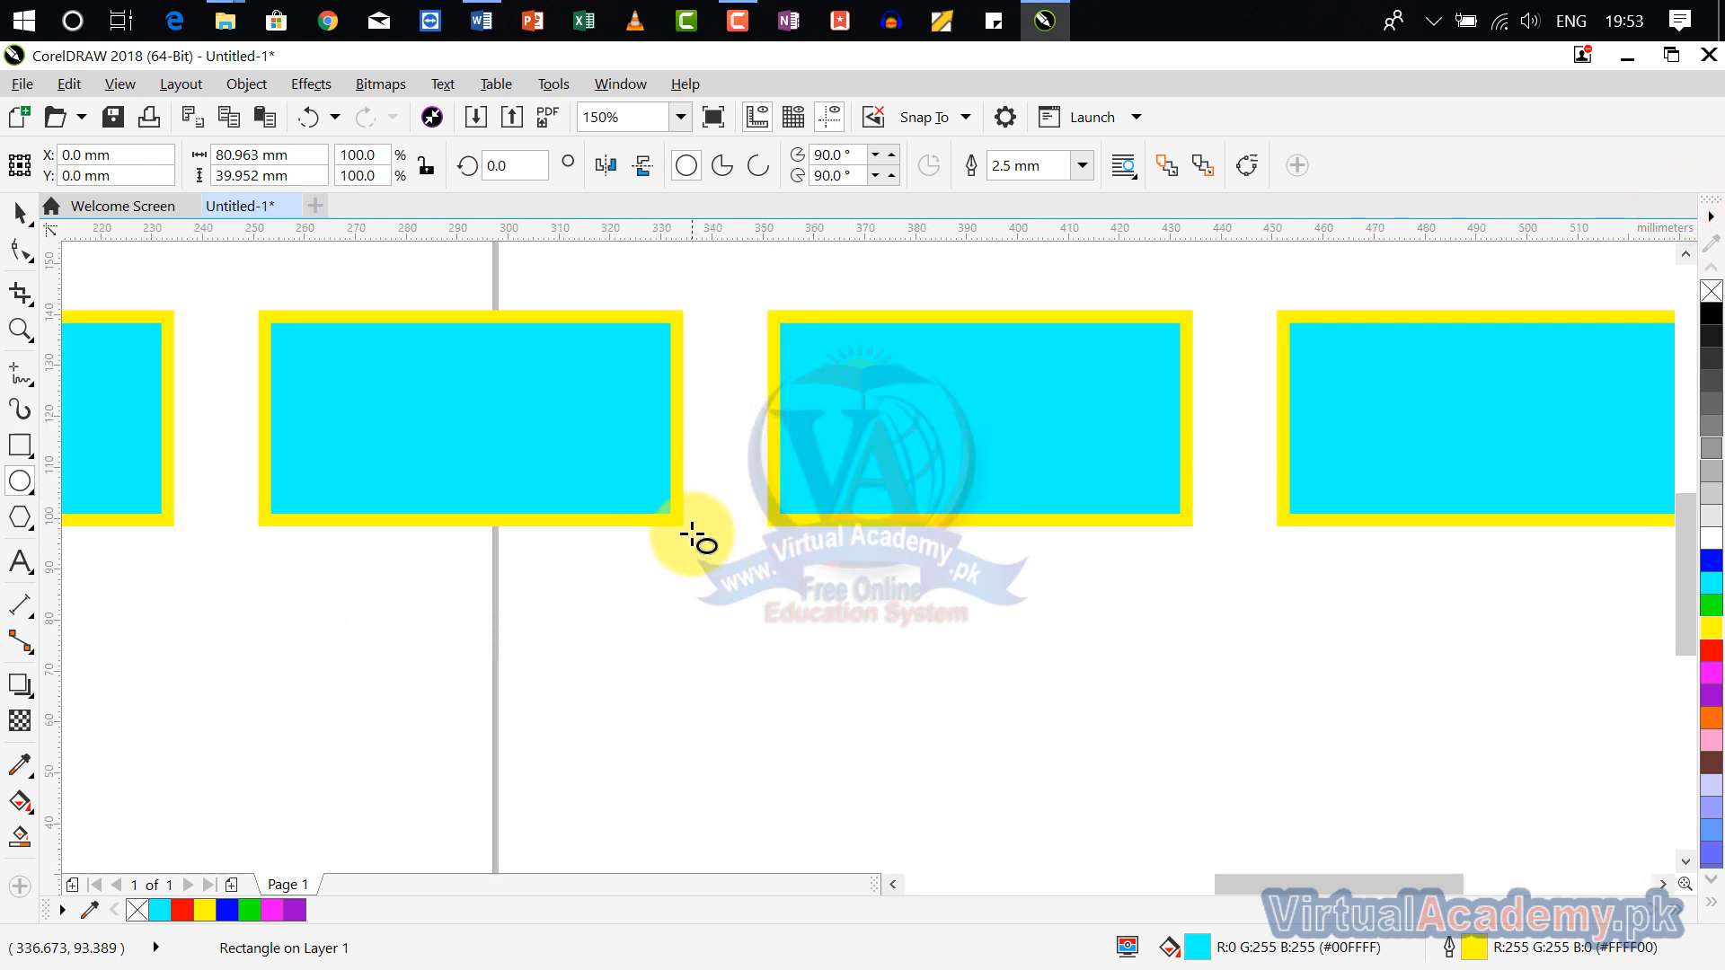
{"action": "scroll", "coordinate": [697, 536], "scroll_direction": "up", "scroll_amount": 2}
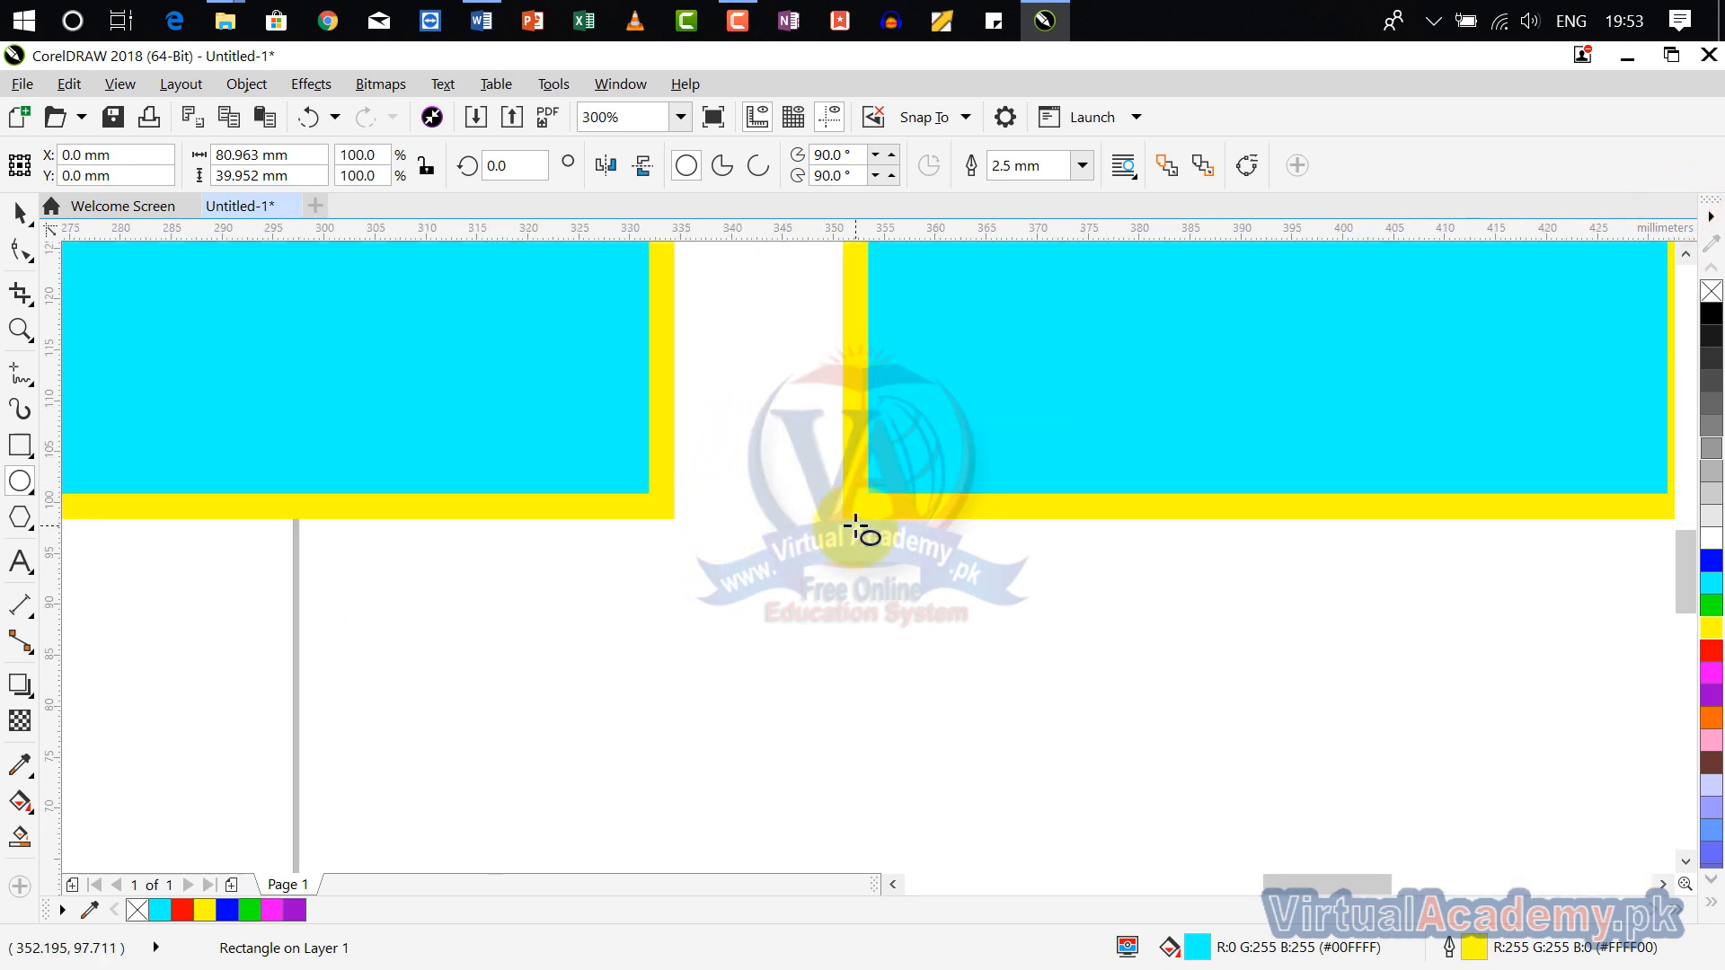
{"action": "left_click", "coordinate": [26, 615]}
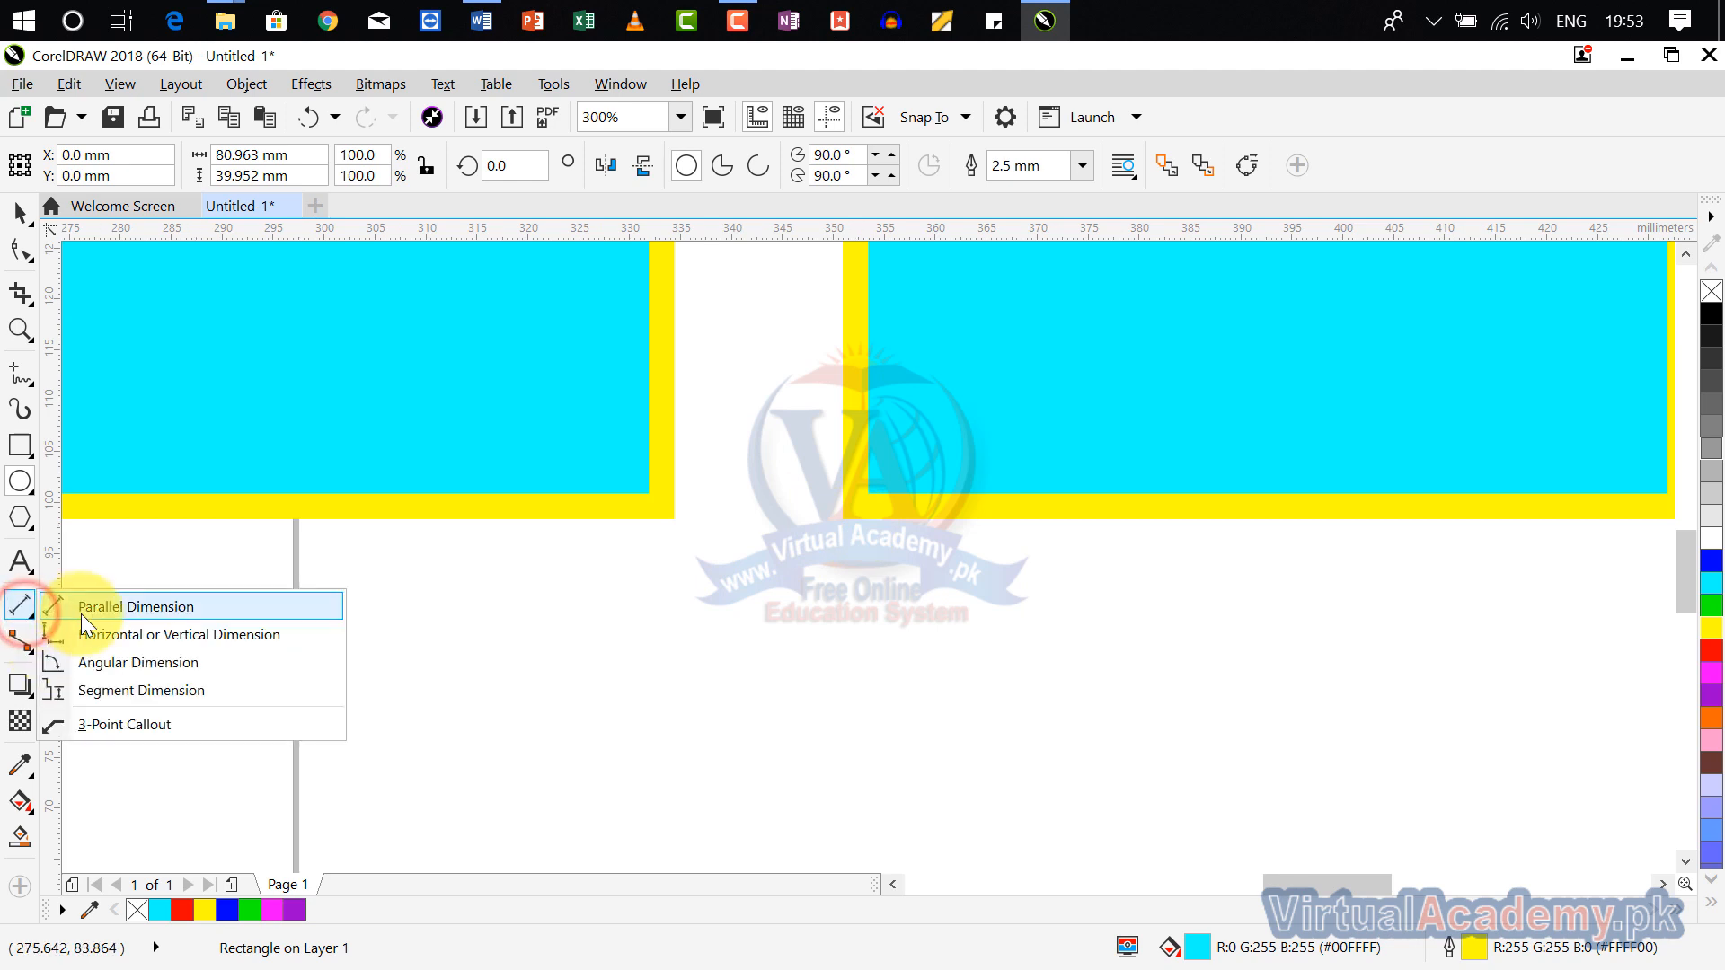
{"action": "left_click", "coordinate": [137, 608]}
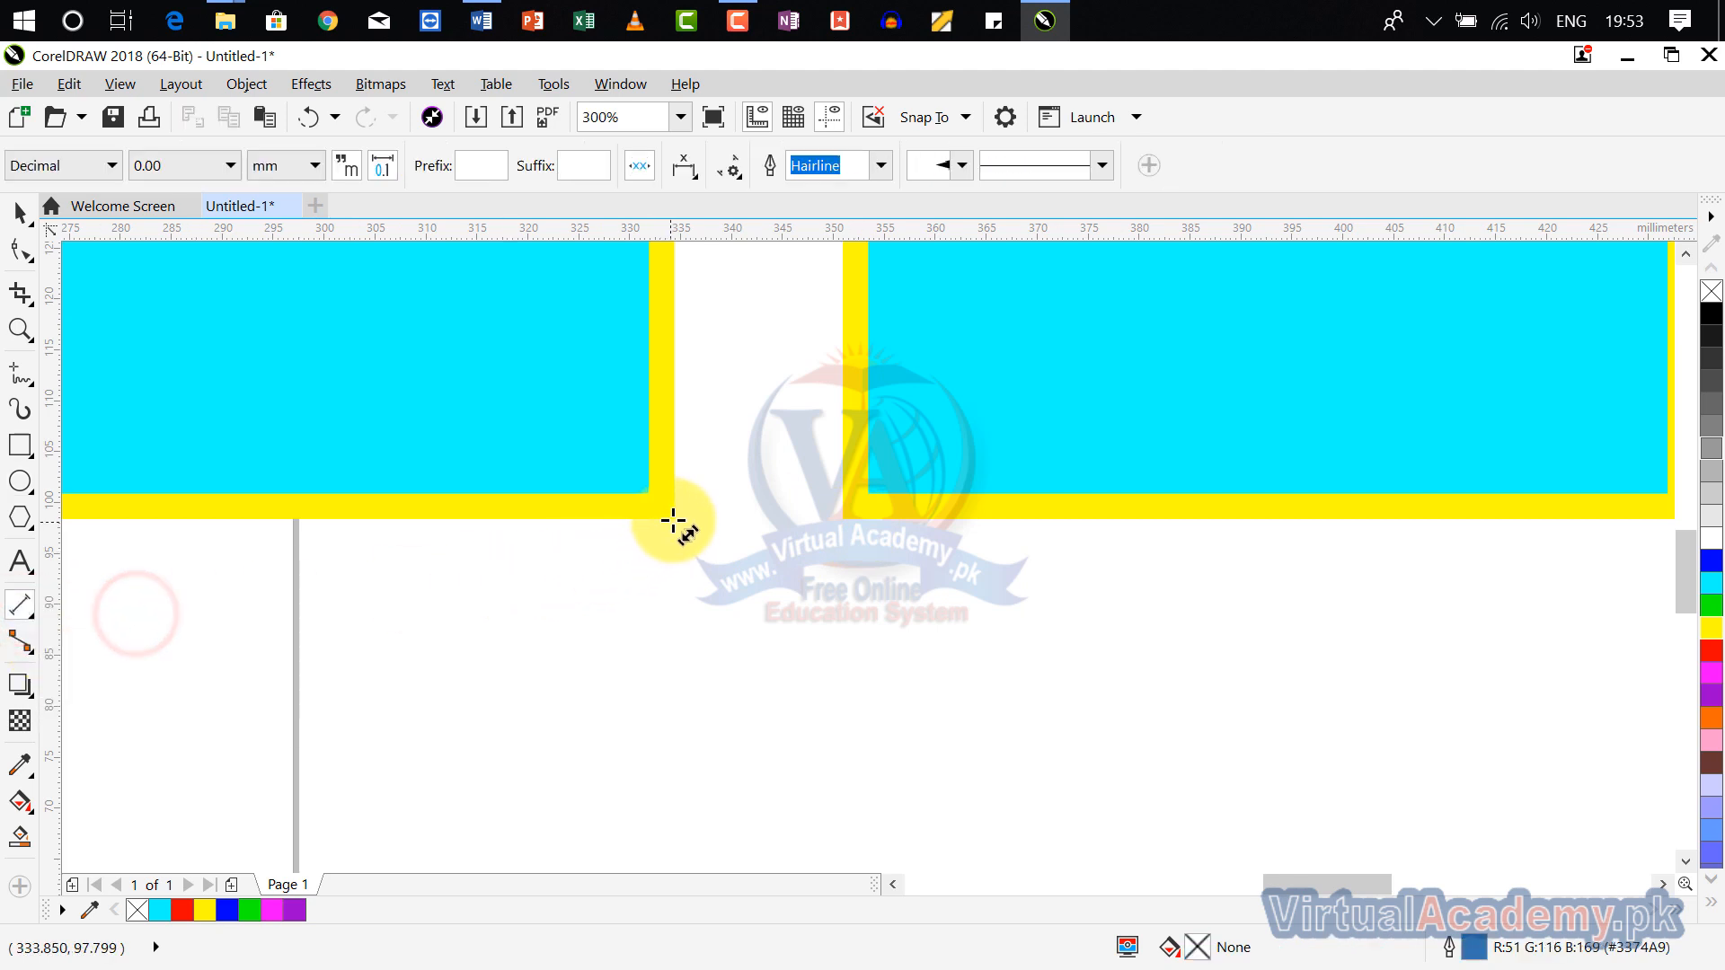
{"action": "left_click_drag", "start_coordinate": [675, 516], "coordinate": [852, 520]}
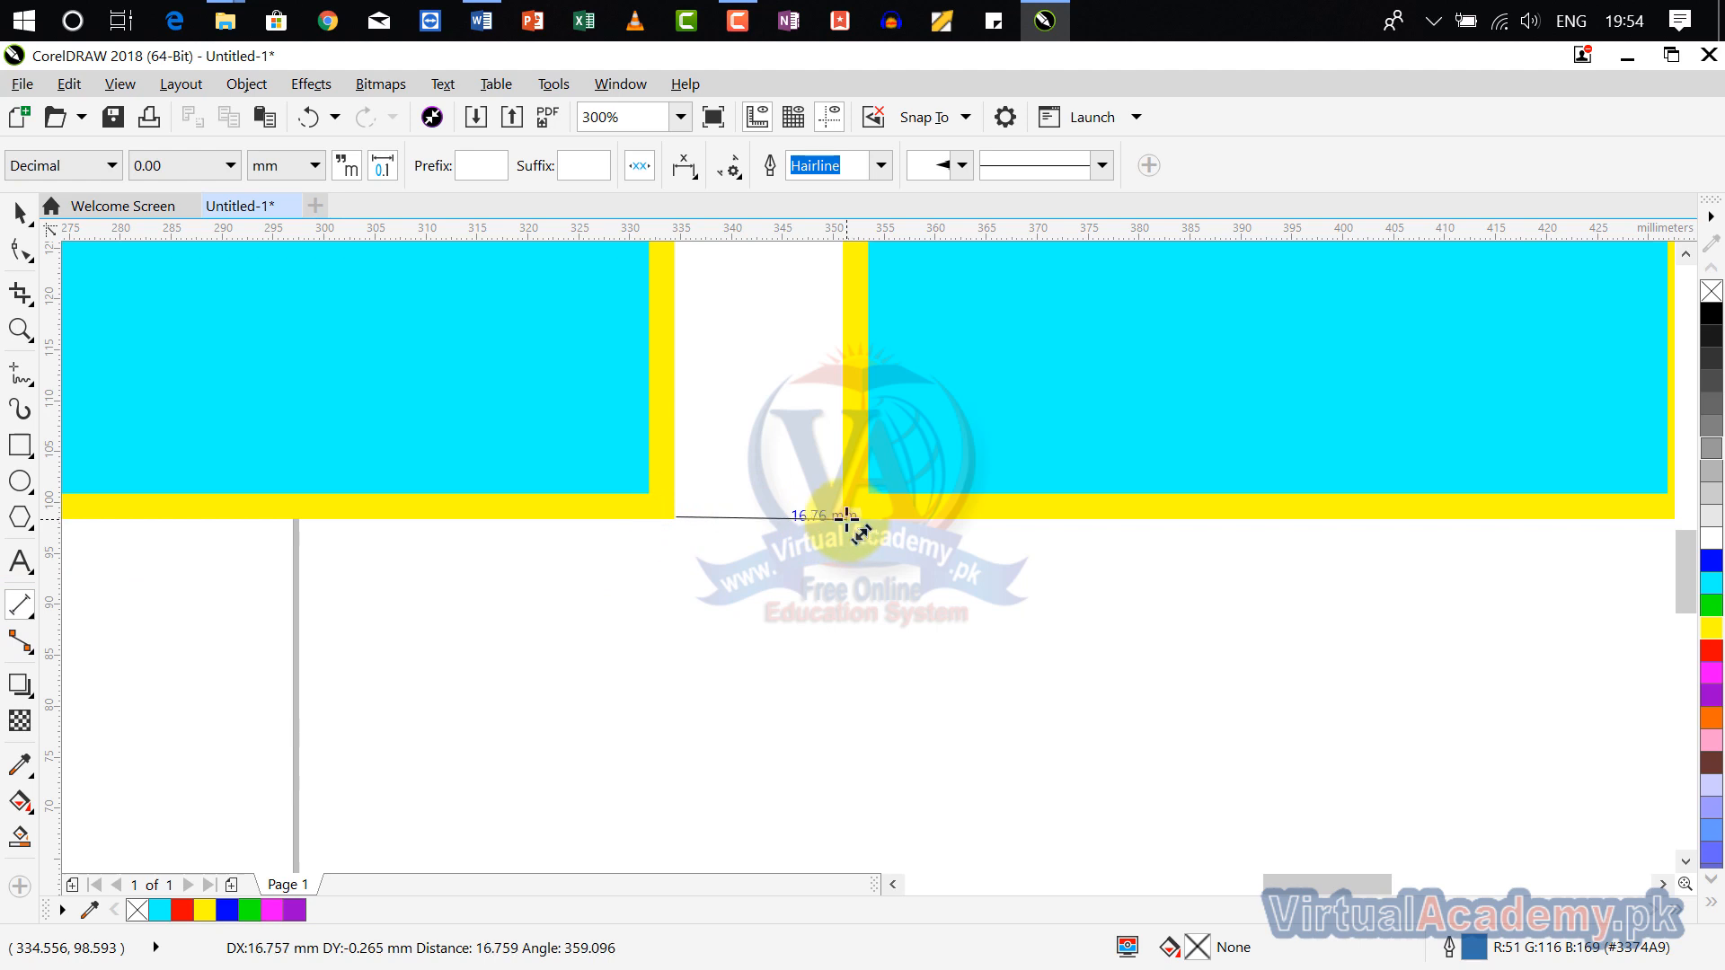
{"action": "left_click_drag", "start_coordinate": [845, 518], "coordinate": [597, 539]}
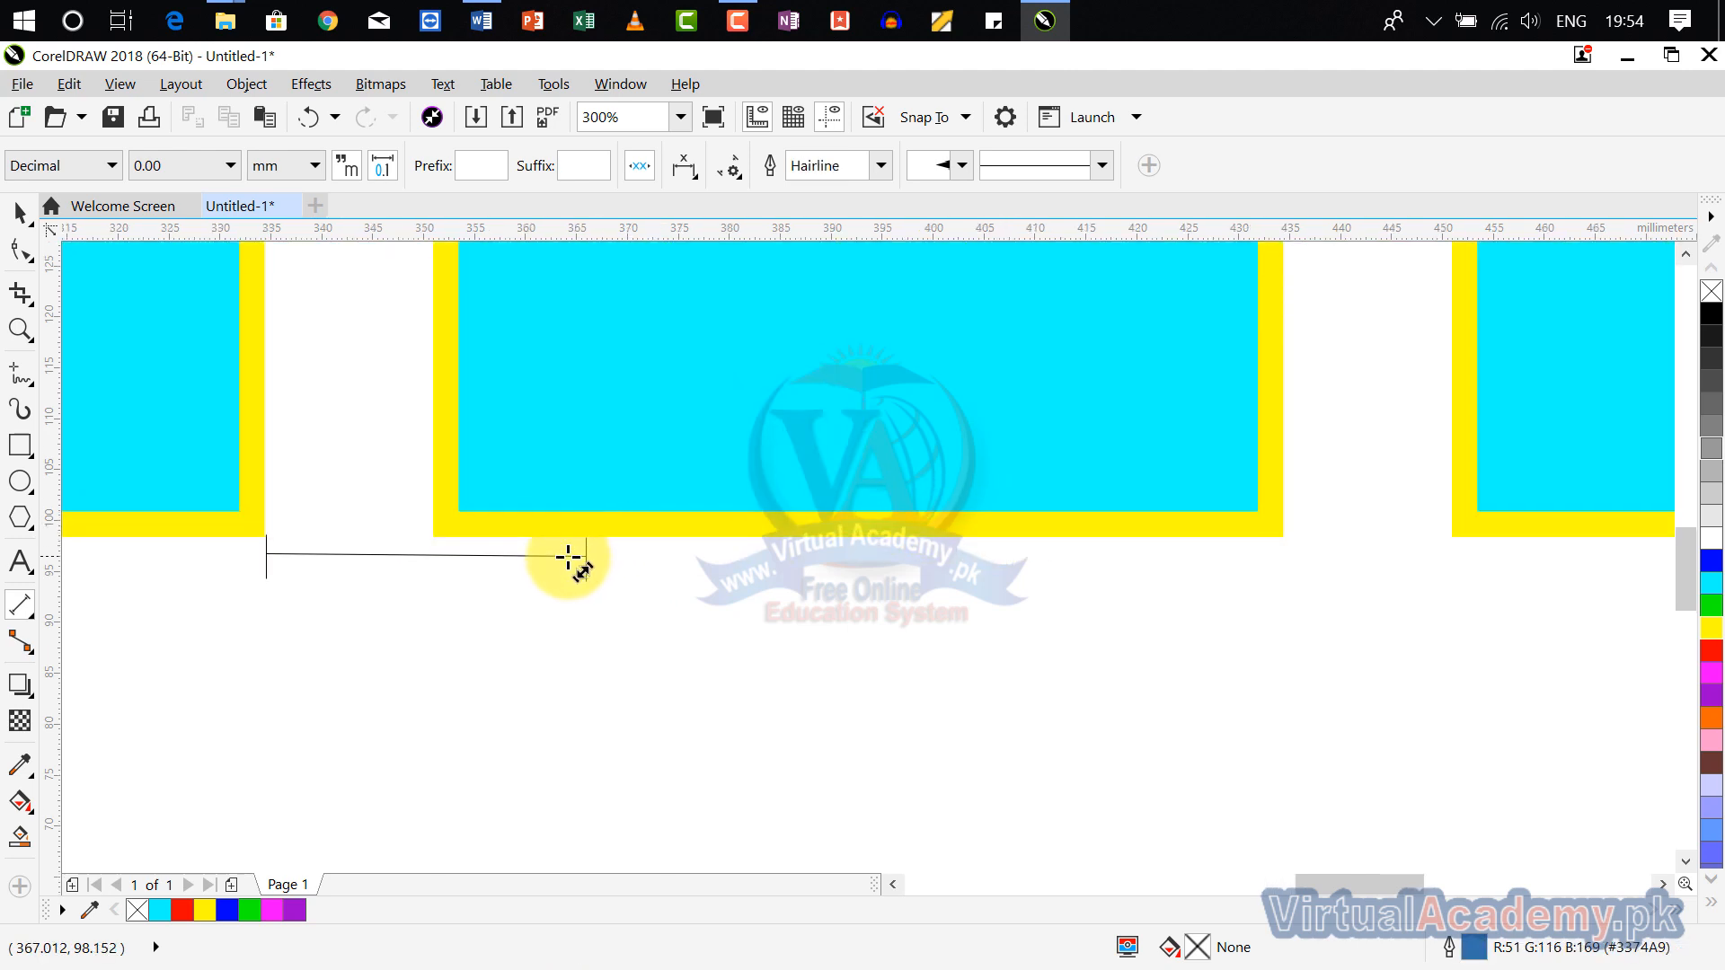
{"action": "left_click", "coordinate": [1282, 539]}
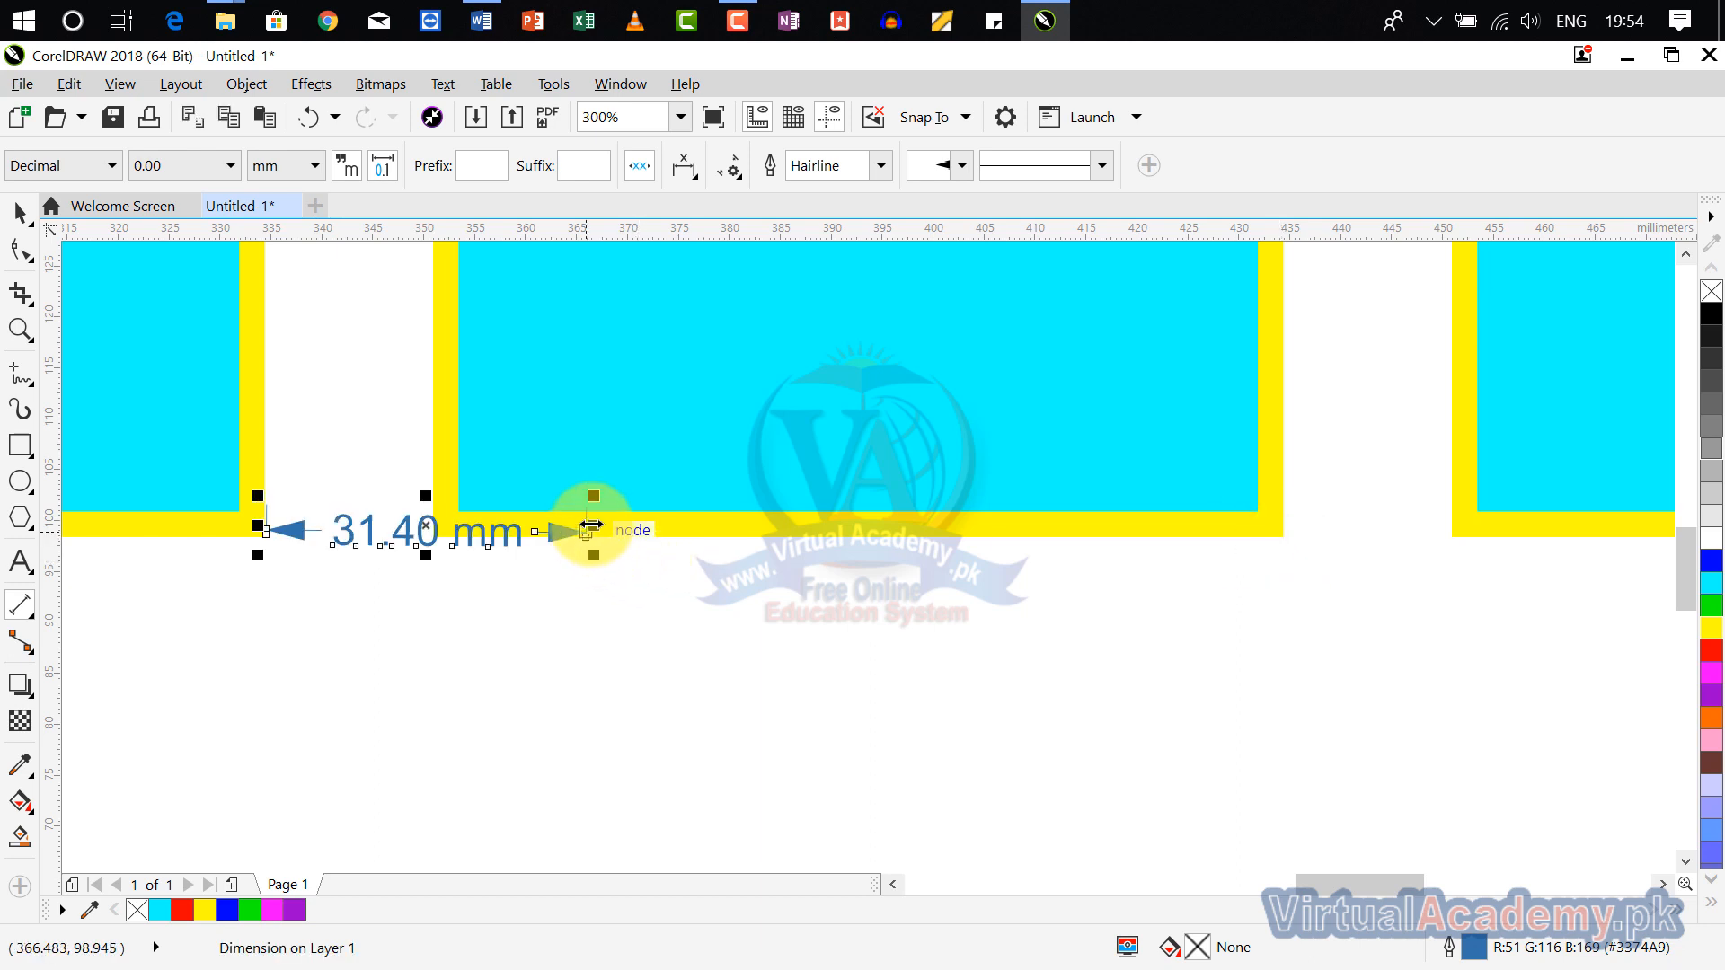
{"action": "left_click_drag", "start_coordinate": [592, 524], "coordinate": [1290, 542]}
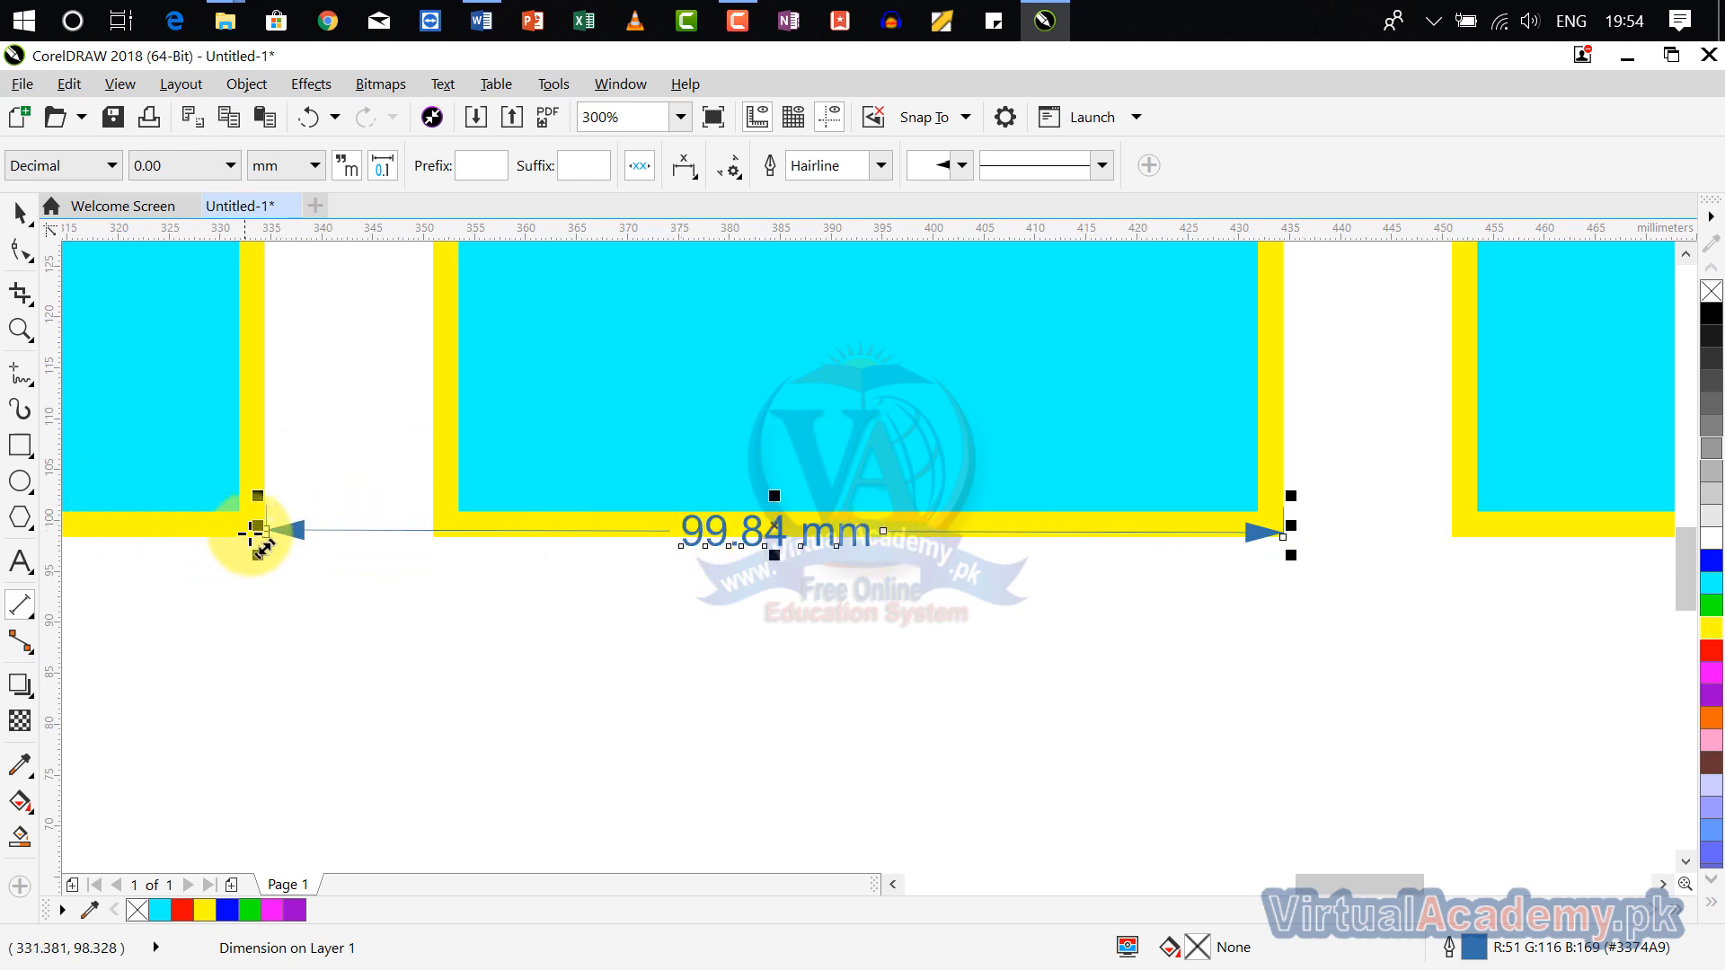
Step: Align the dimension's starting end with the third rectangle's outer corner, and delete the dimension after checking the spacing
{"action": "scroll", "coordinate": [249, 534], "scroll_direction": "down", "scroll_amount": 1}
{"action": "left_click_drag", "start_coordinate": [380, 542], "coordinate": [667, 528]}
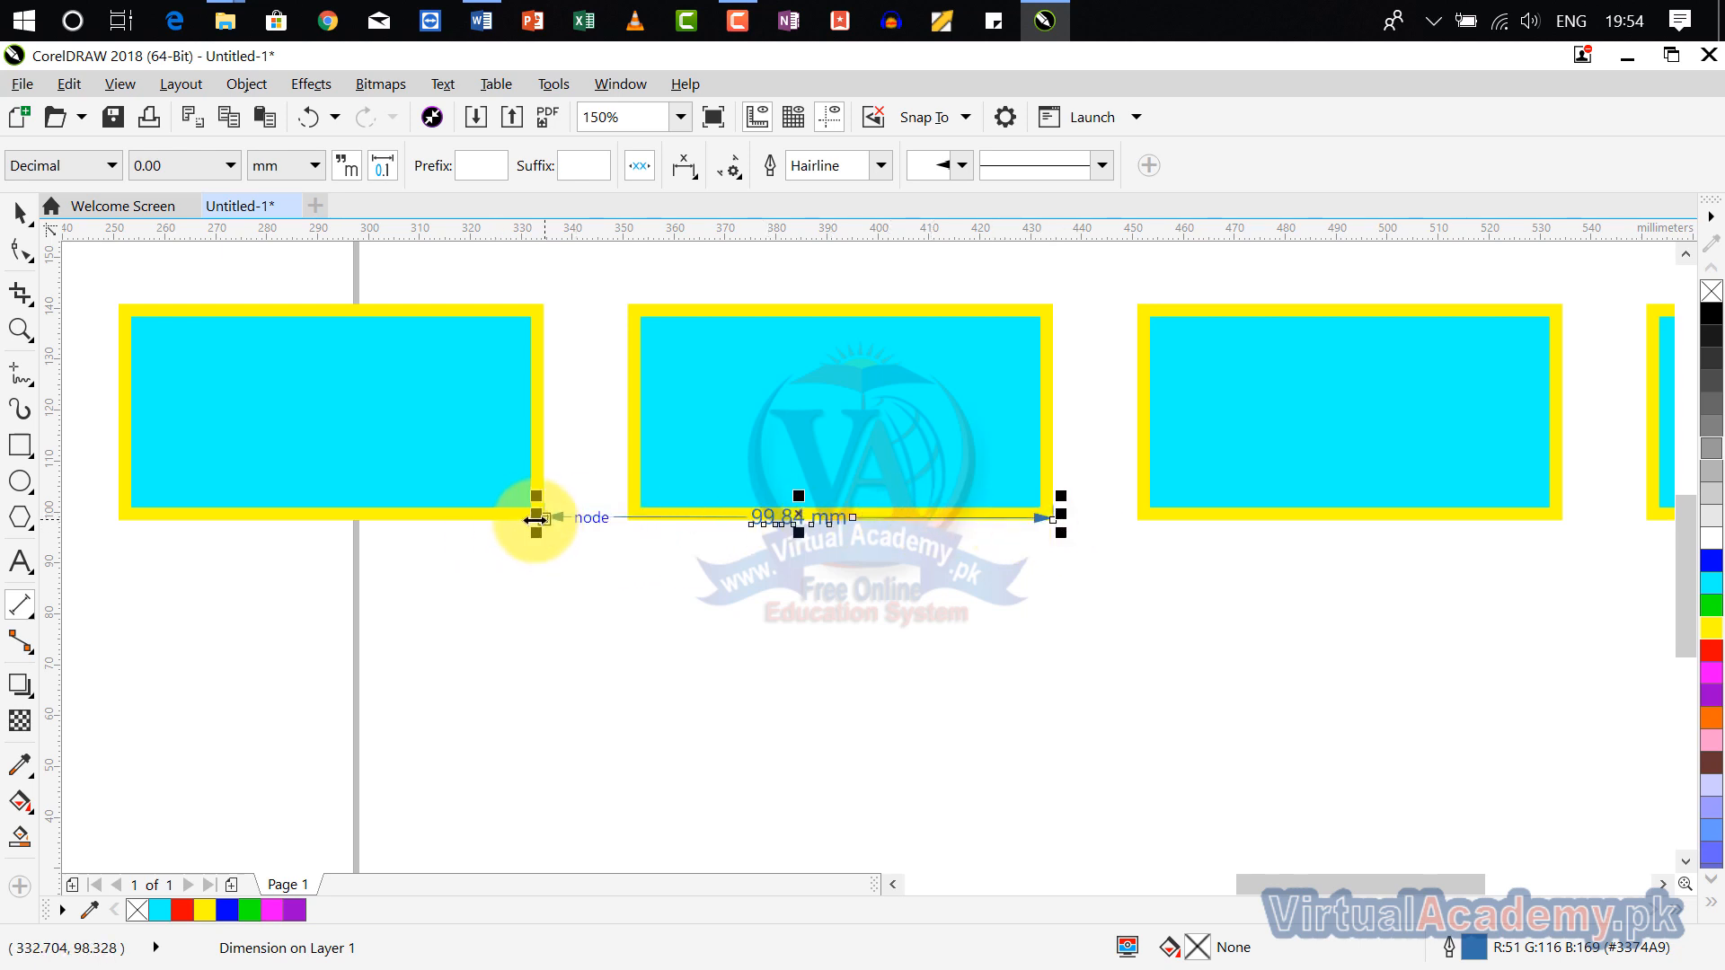
{"action": "scroll", "coordinate": [1075, 526], "scroll_direction": "up", "scroll_amount": 1}
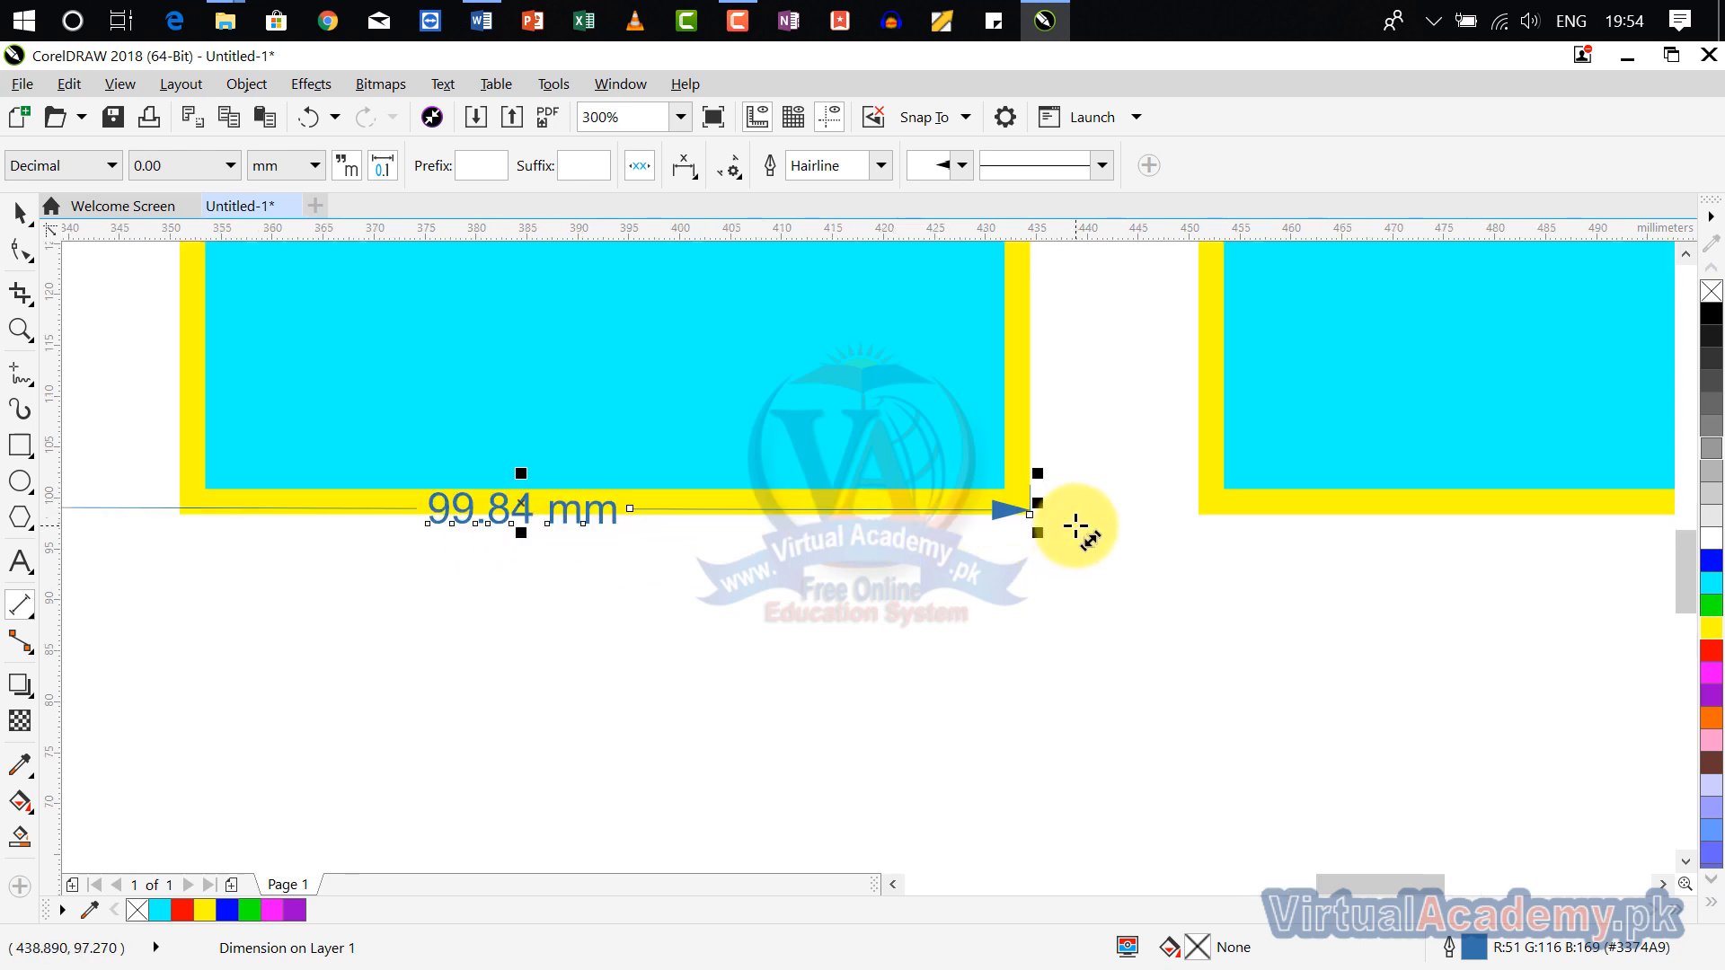
{"action": "scroll", "coordinate": [1075, 525], "scroll_direction": "up", "scroll_amount": 2}
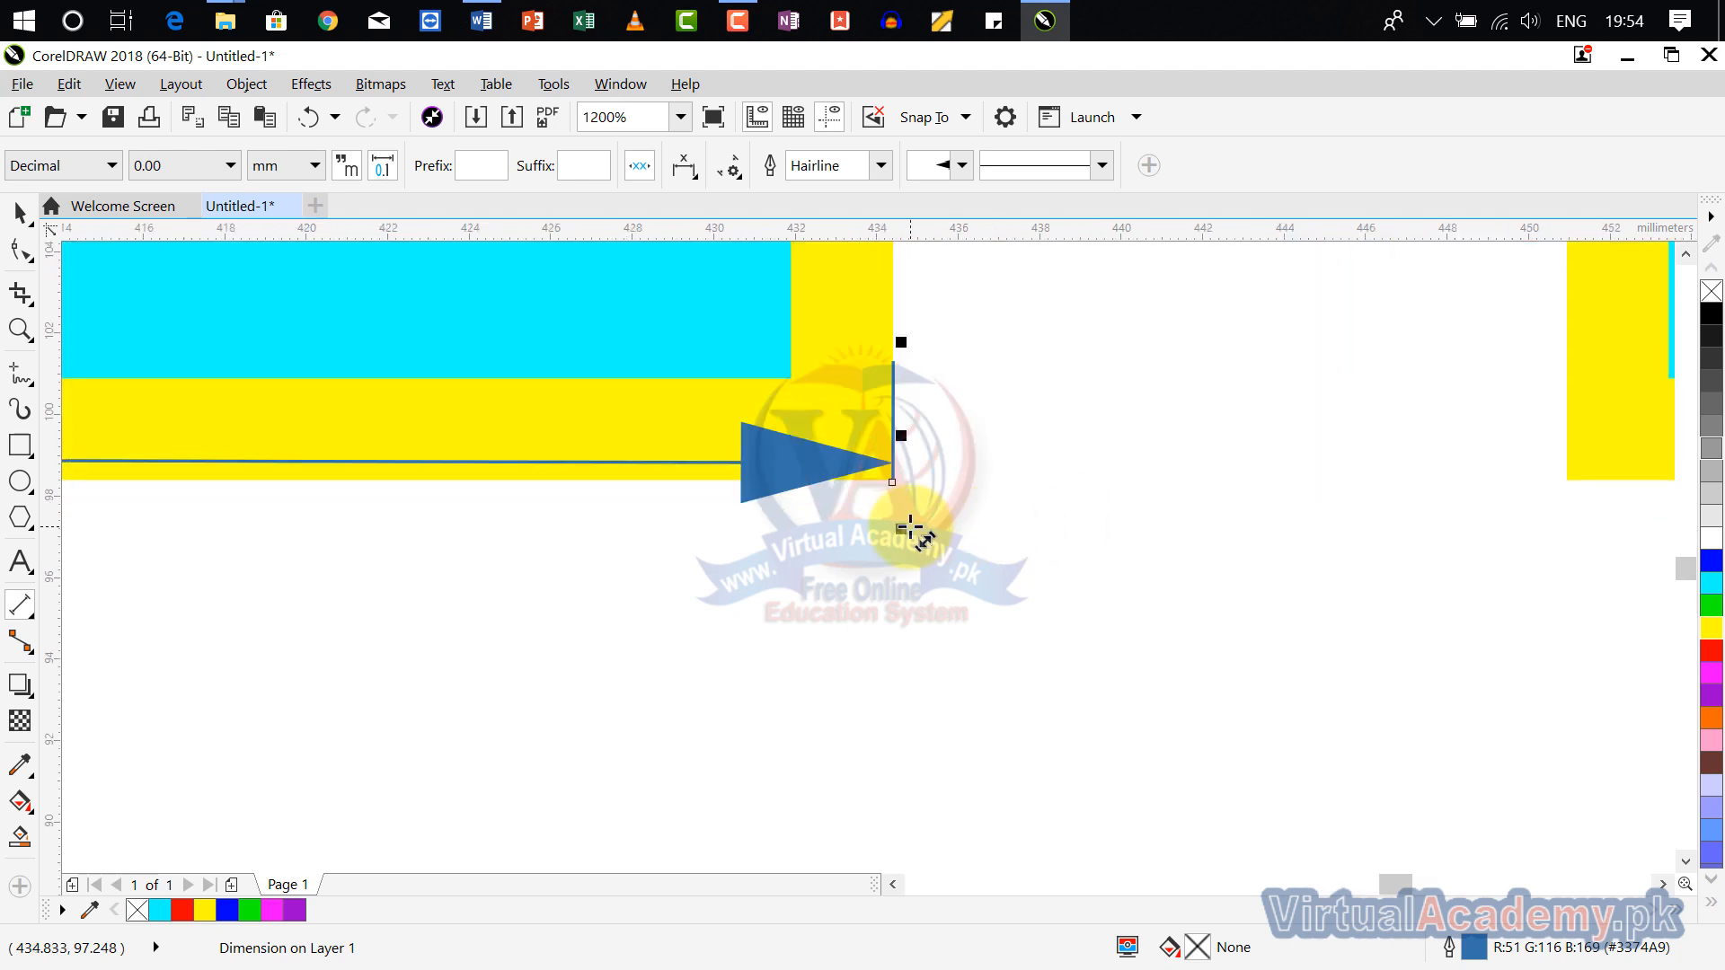
{"action": "scroll", "coordinate": [903, 519], "scroll_direction": "down", "scroll_amount": 2}
{"action": "scroll", "coordinate": [590, 526], "scroll_direction": "down", "scroll_amount": 1}
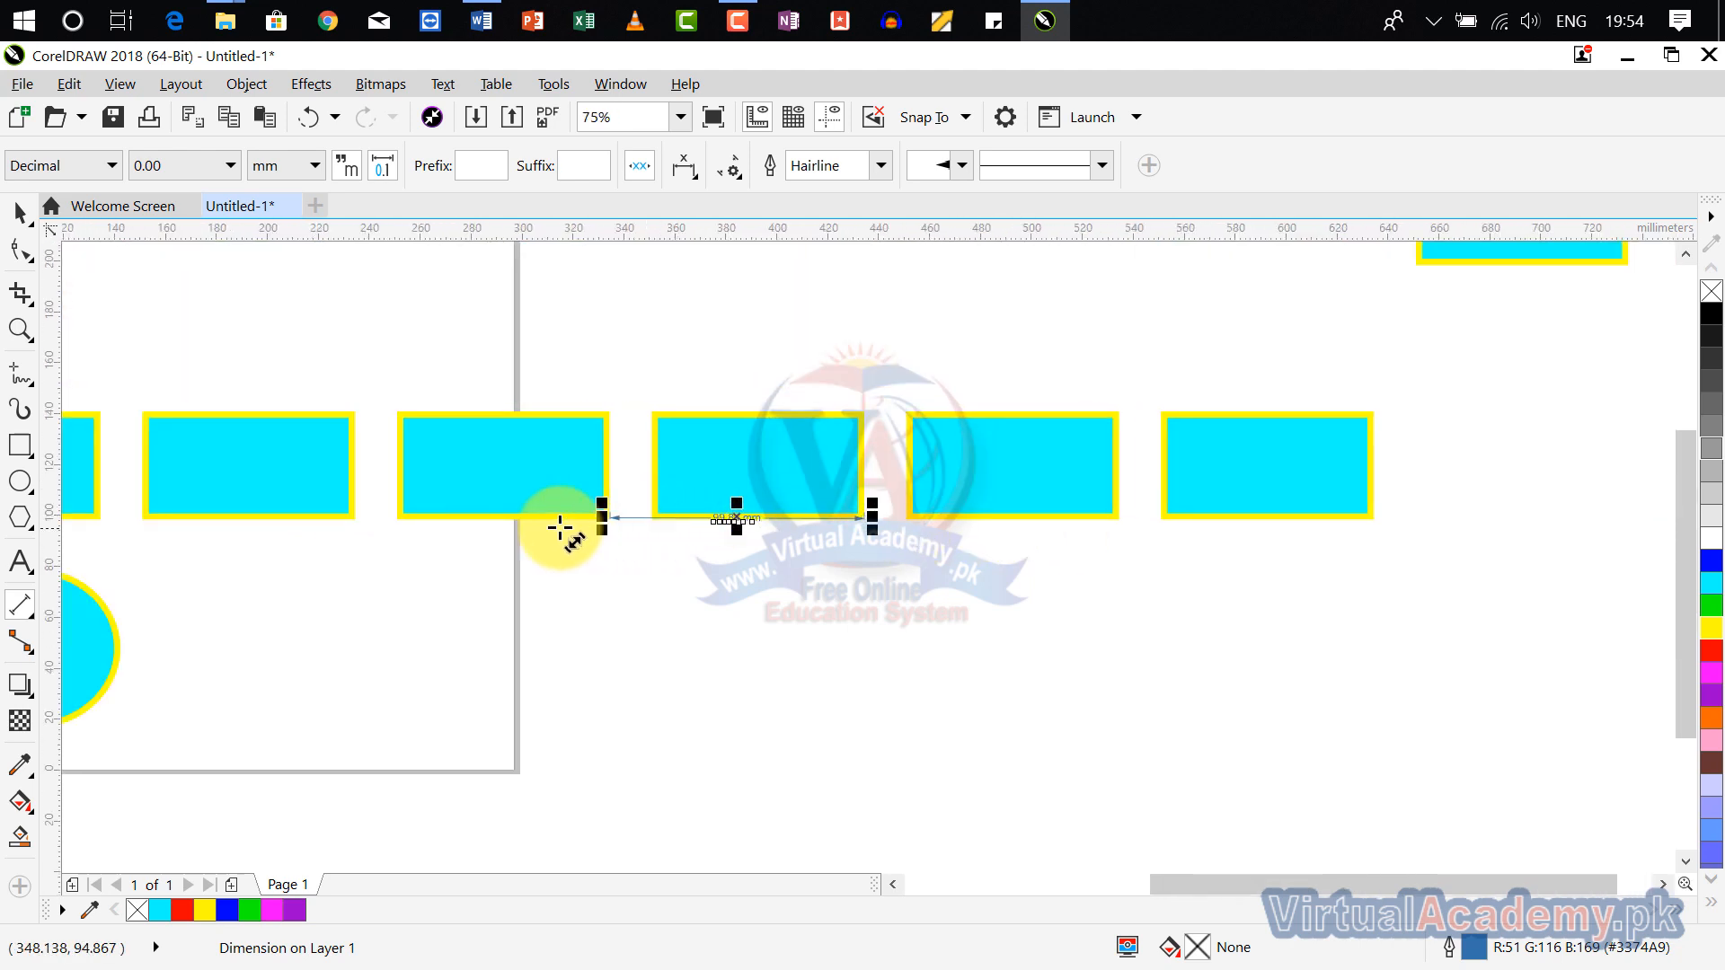
{"action": "scroll", "coordinate": [608, 519], "scroll_direction": "up", "scroll_amount": 4}
{"action": "left_click_drag", "start_coordinate": [685, 486], "coordinate": [655, 809]}
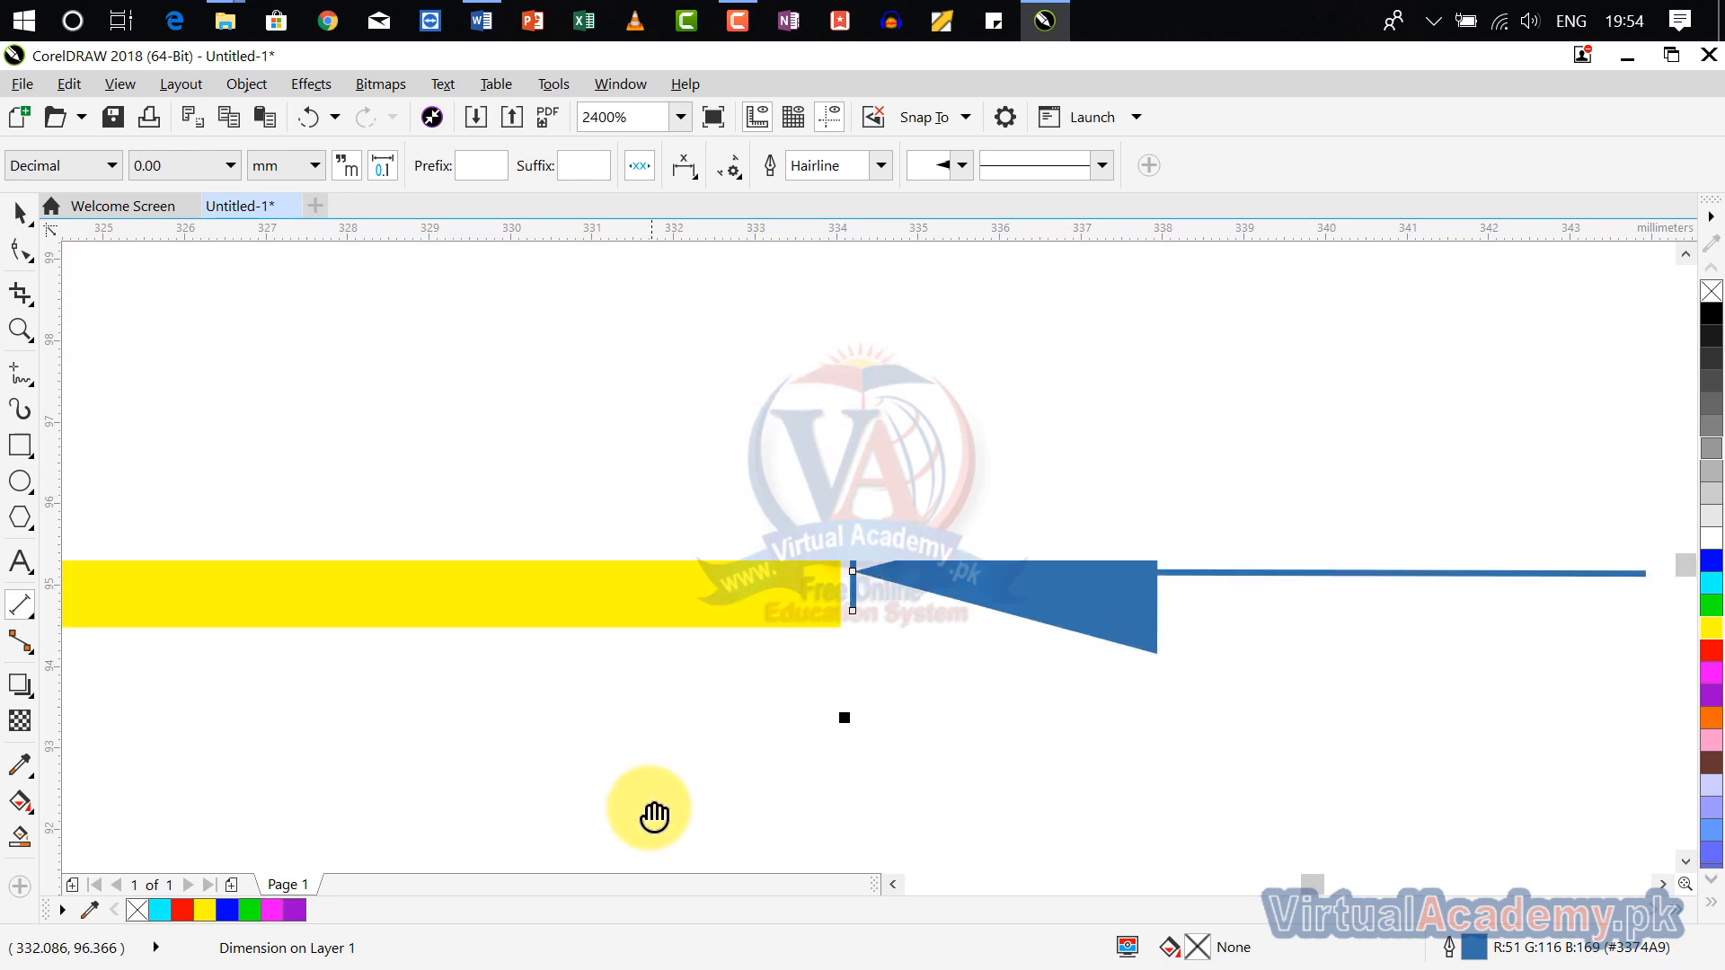
{"action": "left_click_drag", "start_coordinate": [840, 557], "coordinate": [613, 628]}
{"action": "scroll", "coordinate": [916, 674], "scroll_direction": "down", "scroll_amount": 2}
{"action": "scroll", "coordinate": [1202, 694], "scroll_direction": "down", "scroll_amount": 1}
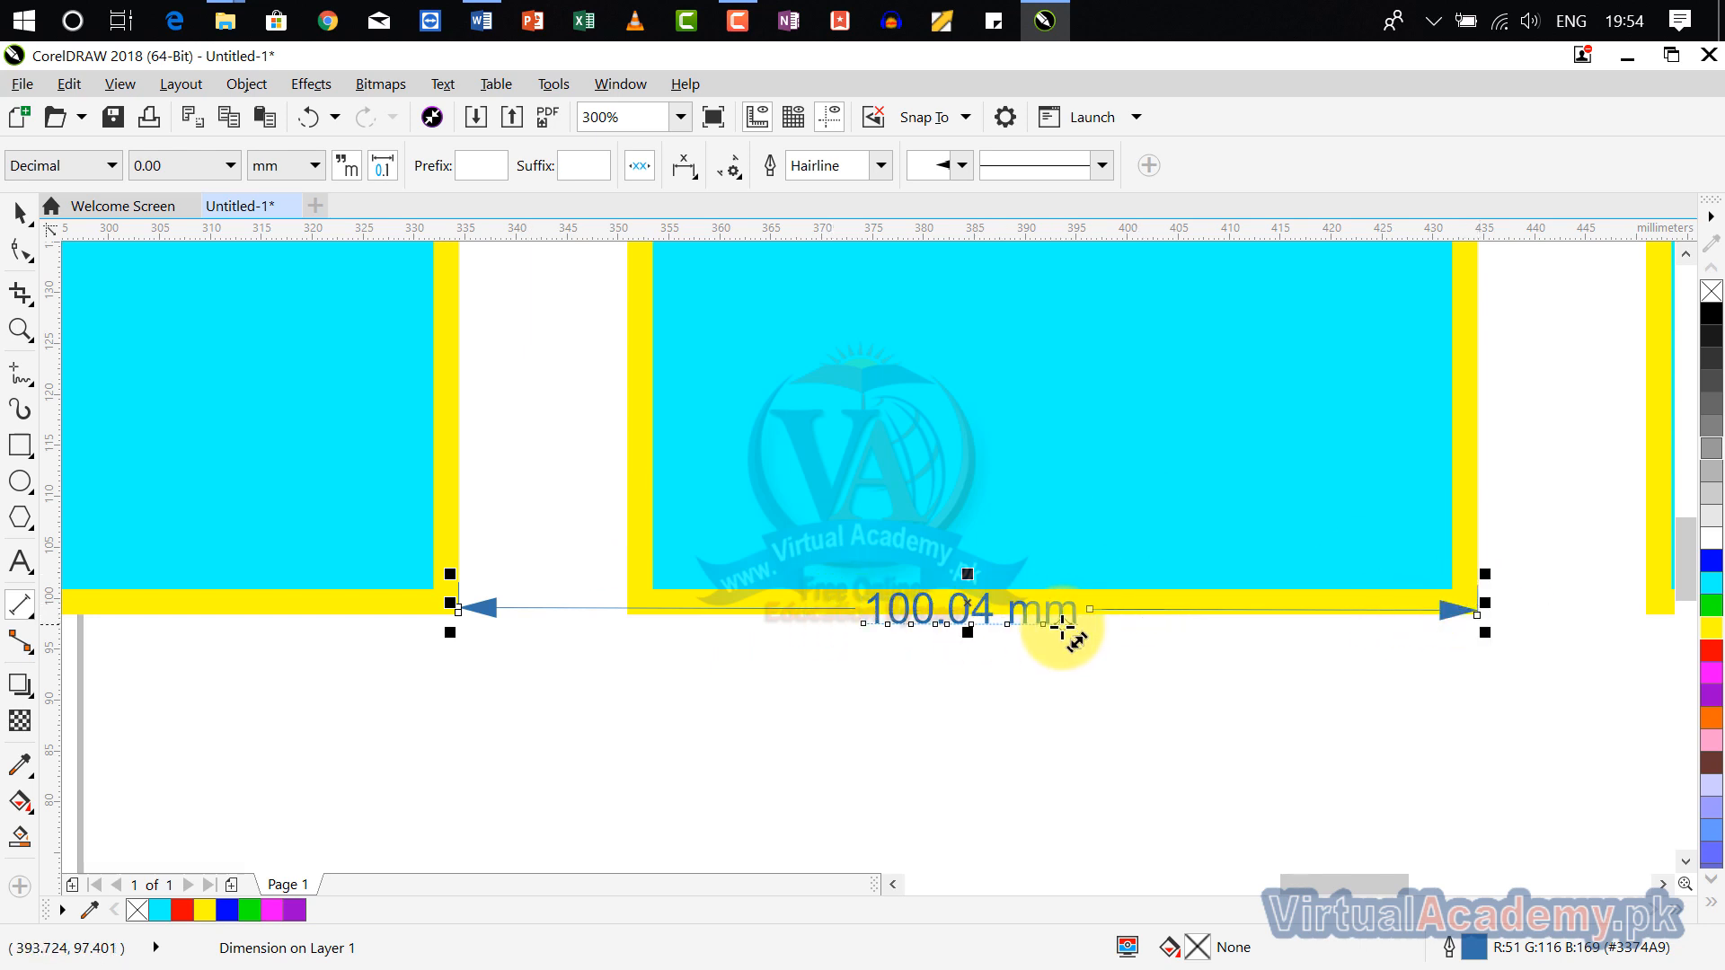
{"action": "key", "text": "Delete"}
Step: Delete the raised rectangle copy and the last four rectangles in the row, keeping the first two rectangles and the ellipse
{"action": "scroll", "coordinate": [1050, 628], "scroll_direction": "down", "scroll_amount": 4}
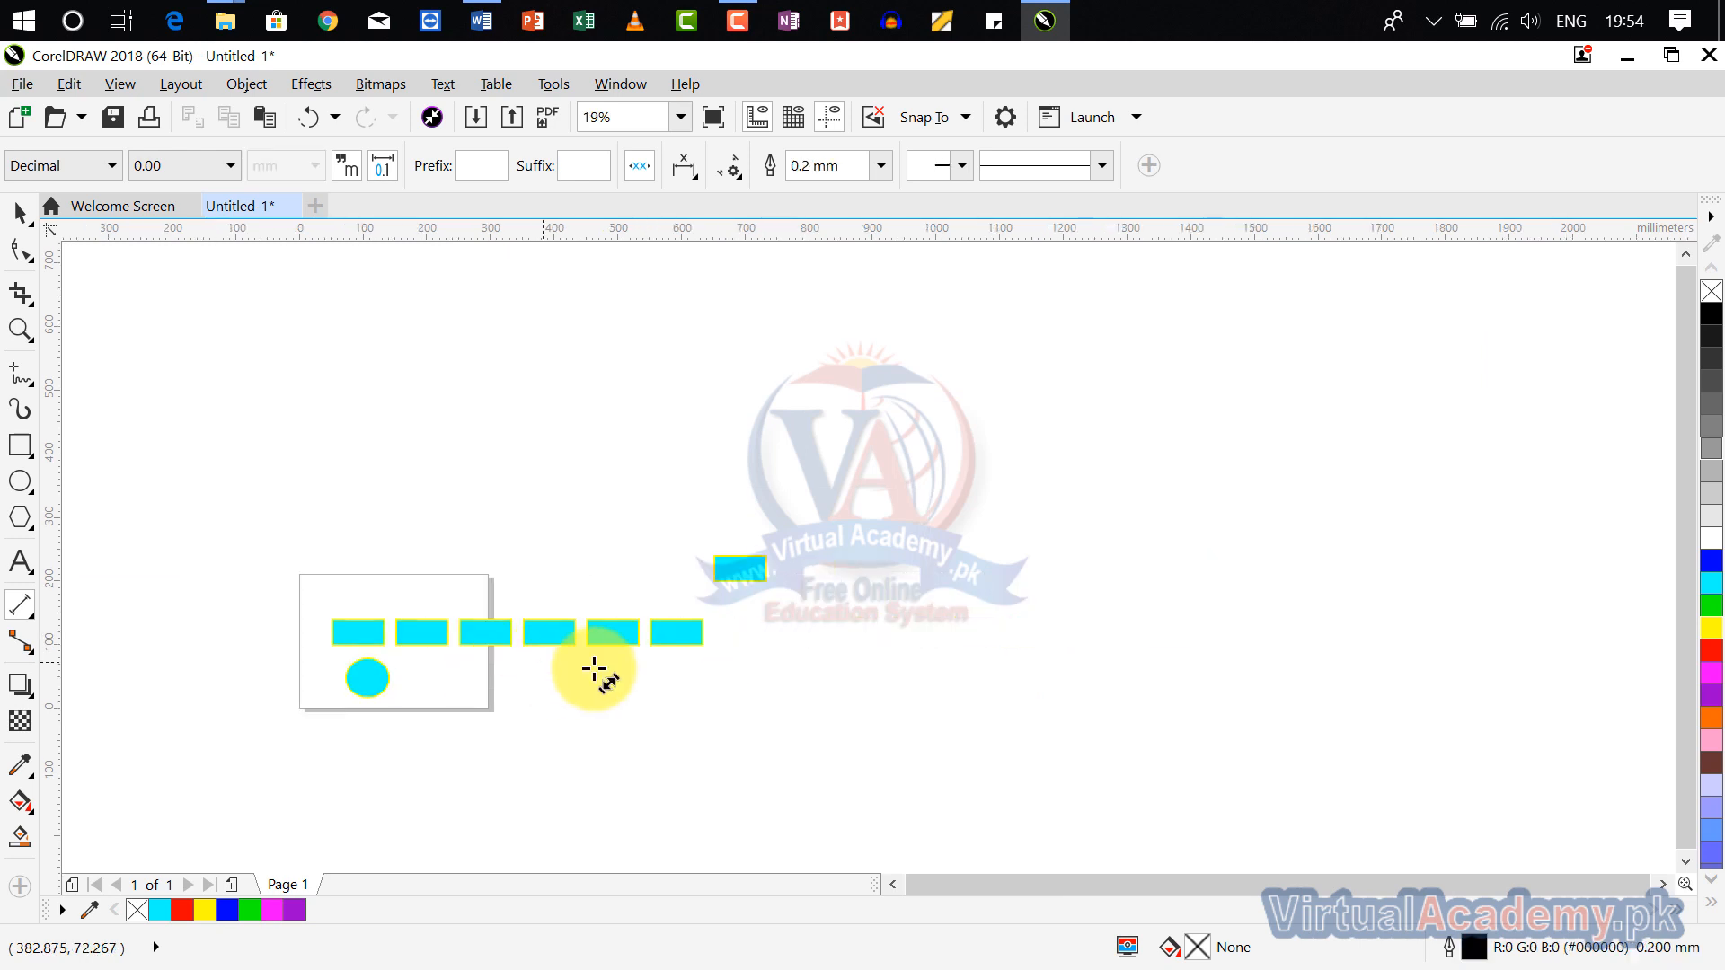
{"action": "scroll", "coordinate": [710, 638], "scroll_direction": "up", "scroll_amount": 3}
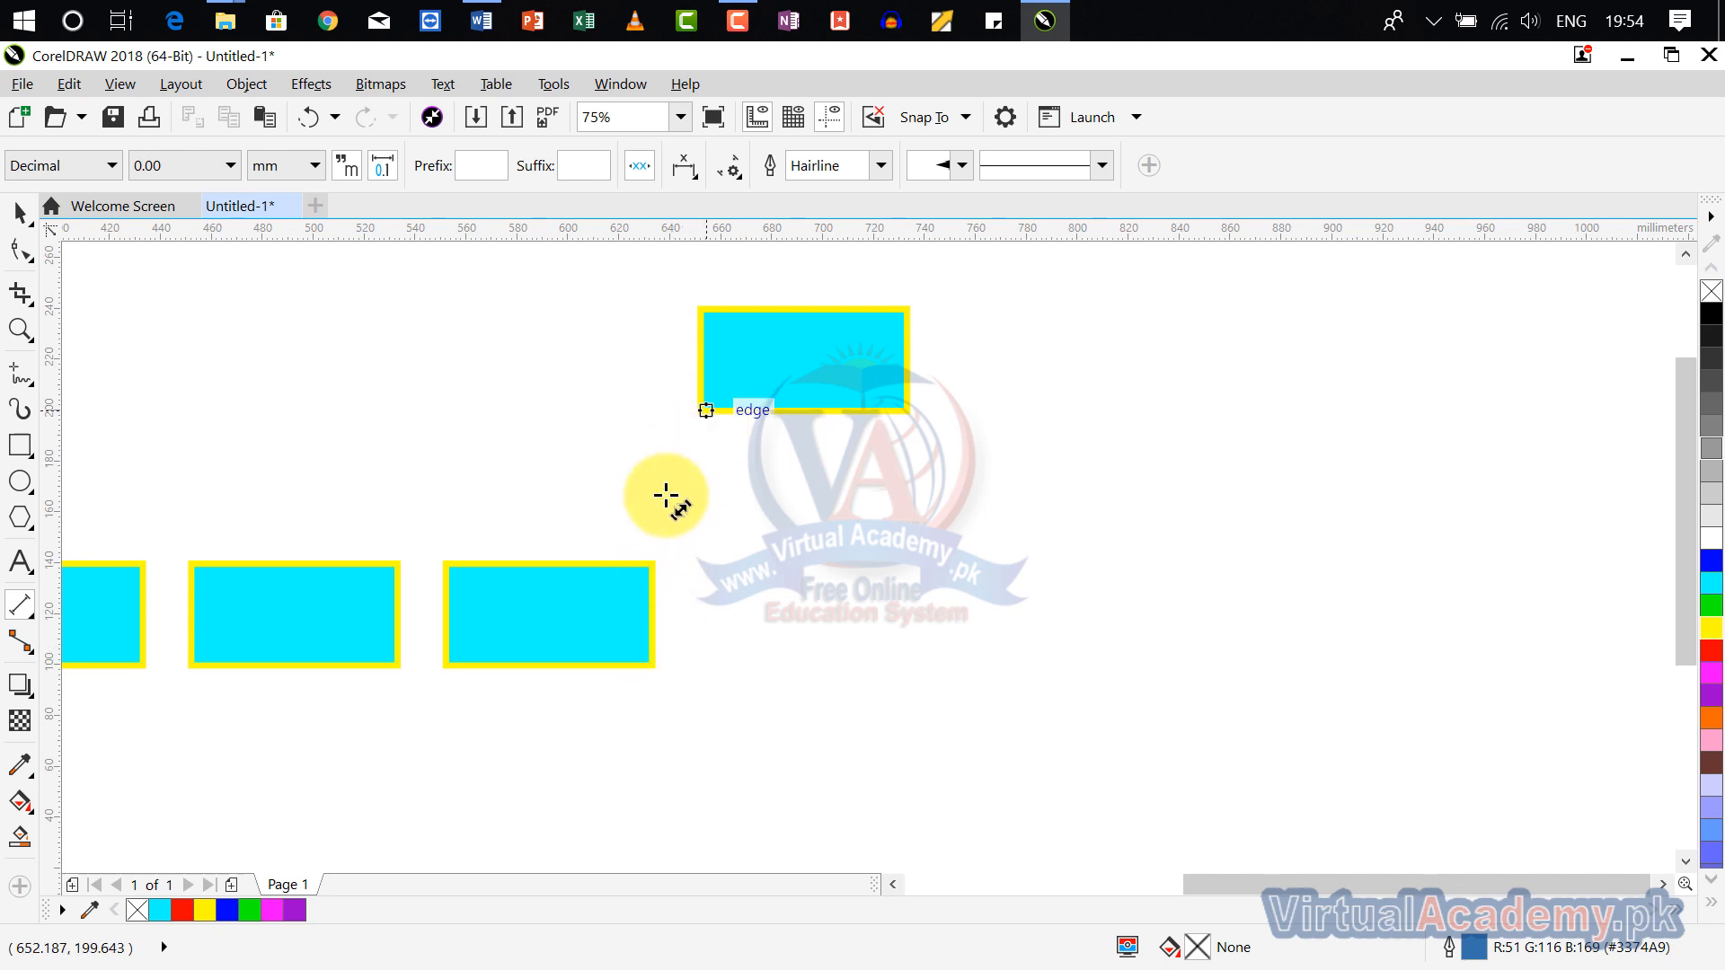
{"action": "scroll", "coordinate": [936, 585], "scroll_direction": "down", "scroll_amount": 6}
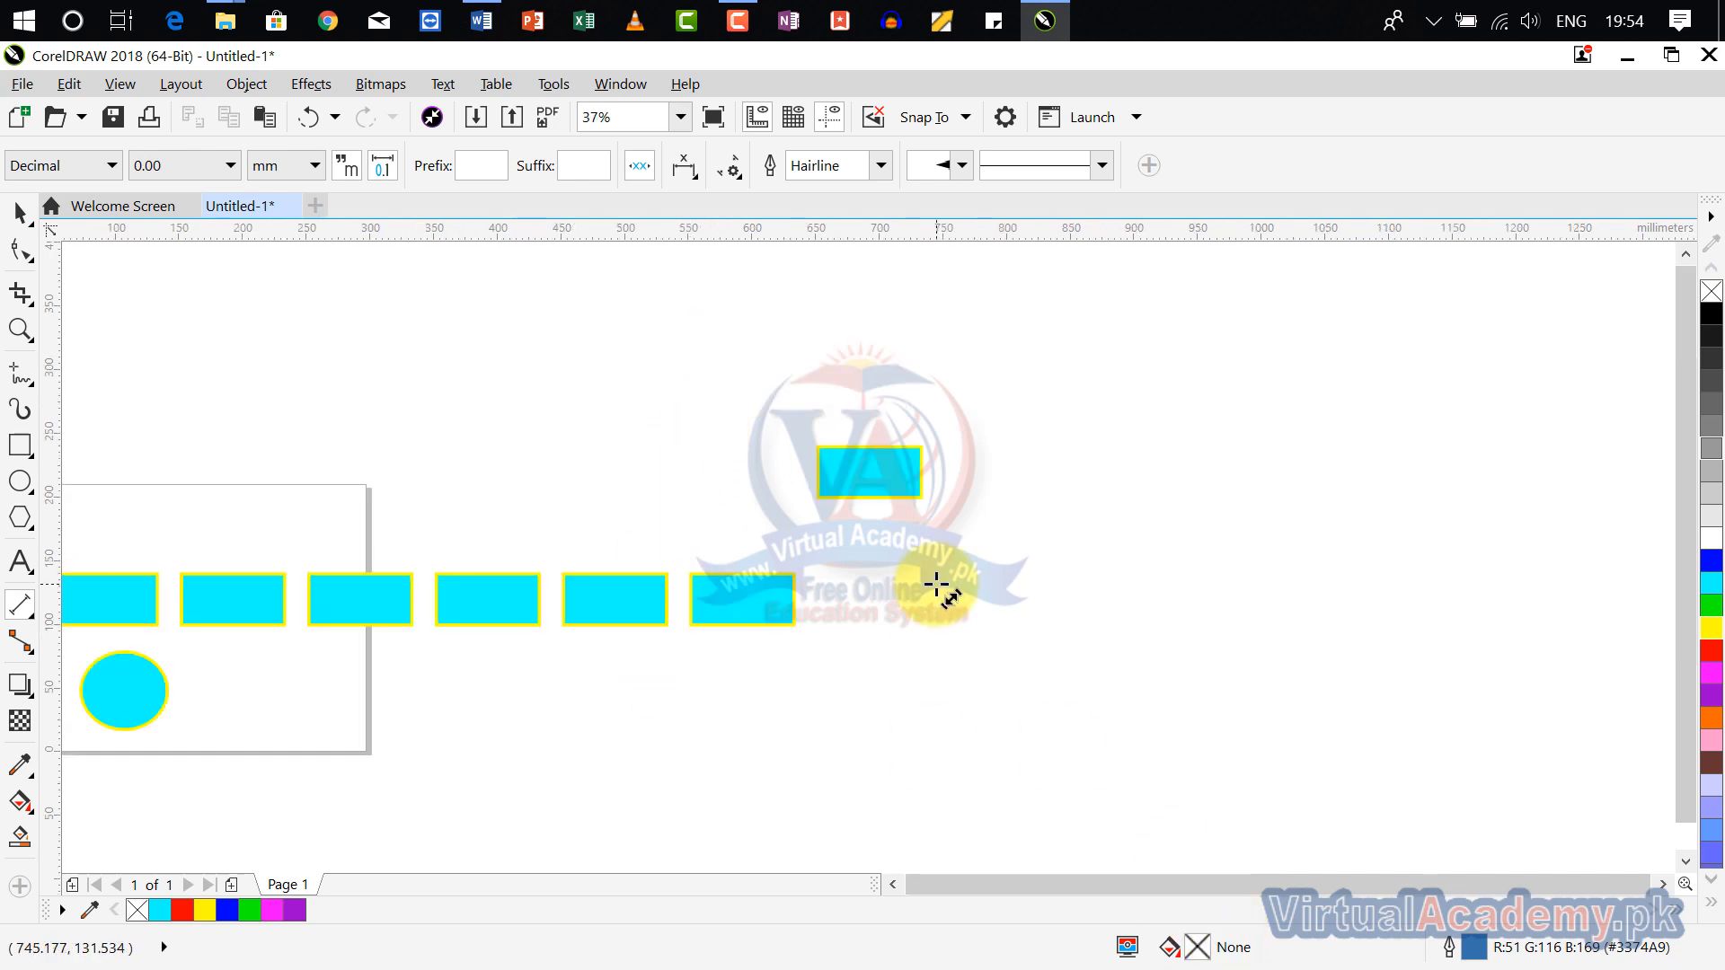
{"action": "scroll", "coordinate": [1172, 591], "scroll_direction": "up", "scroll_amount": 3}
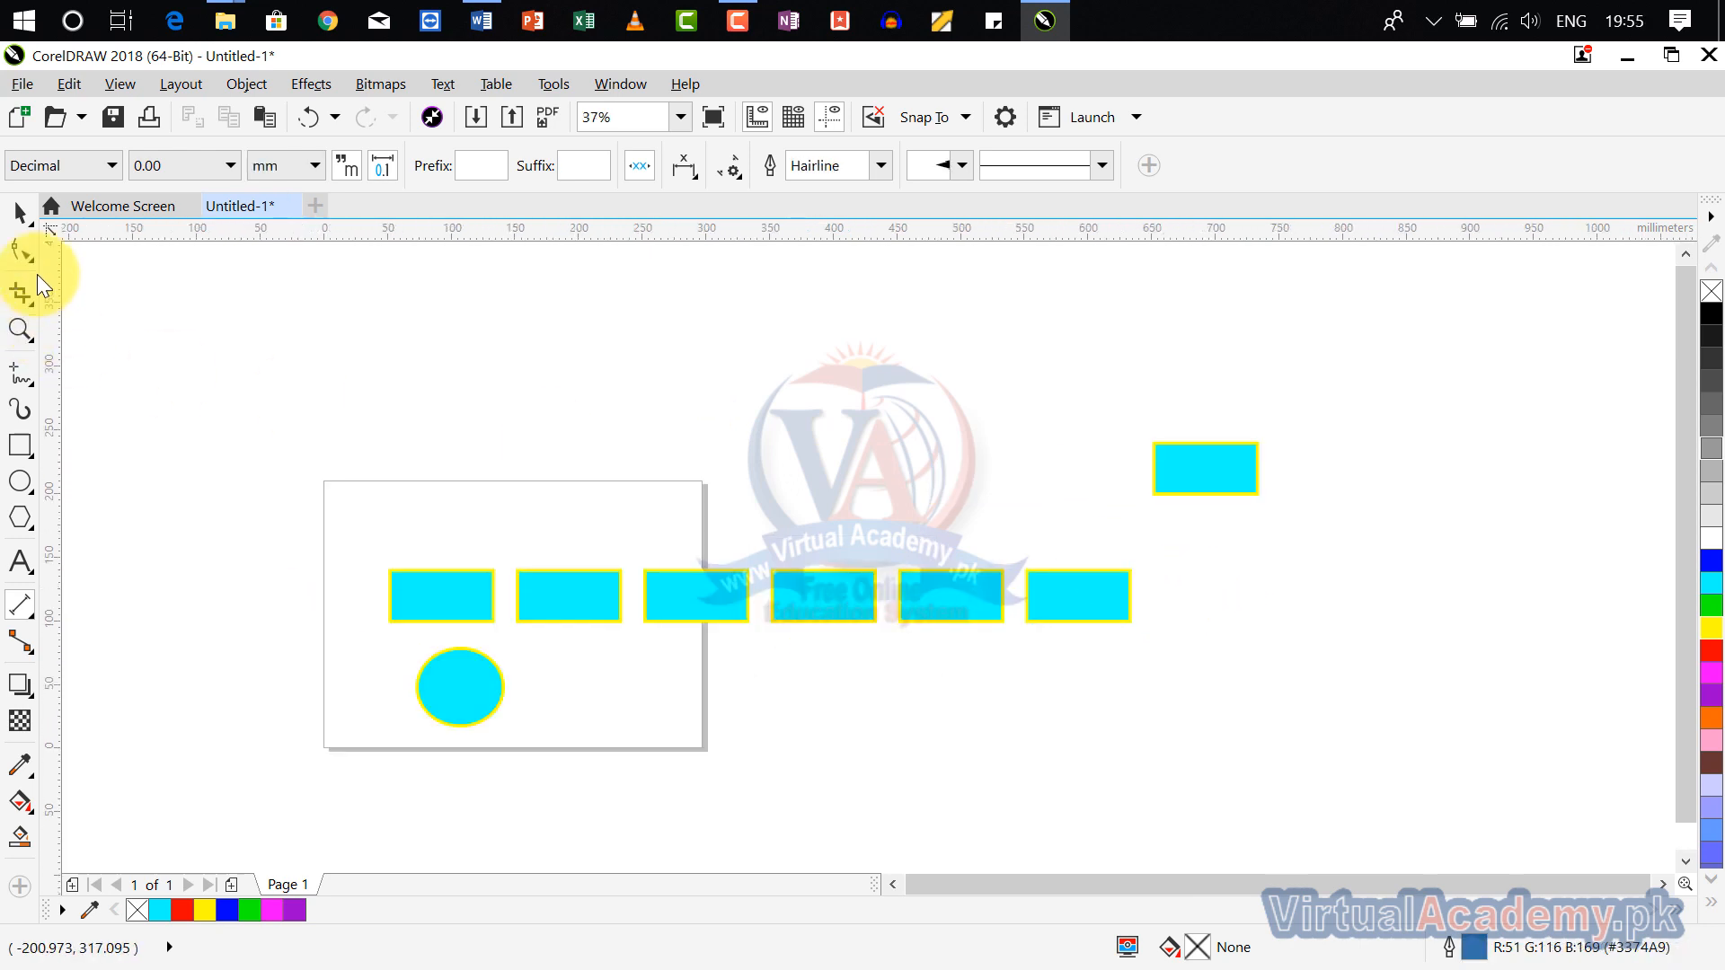
{"action": "left_click", "coordinate": [20, 216]}
{"action": "left_click", "coordinate": [1166, 480]}
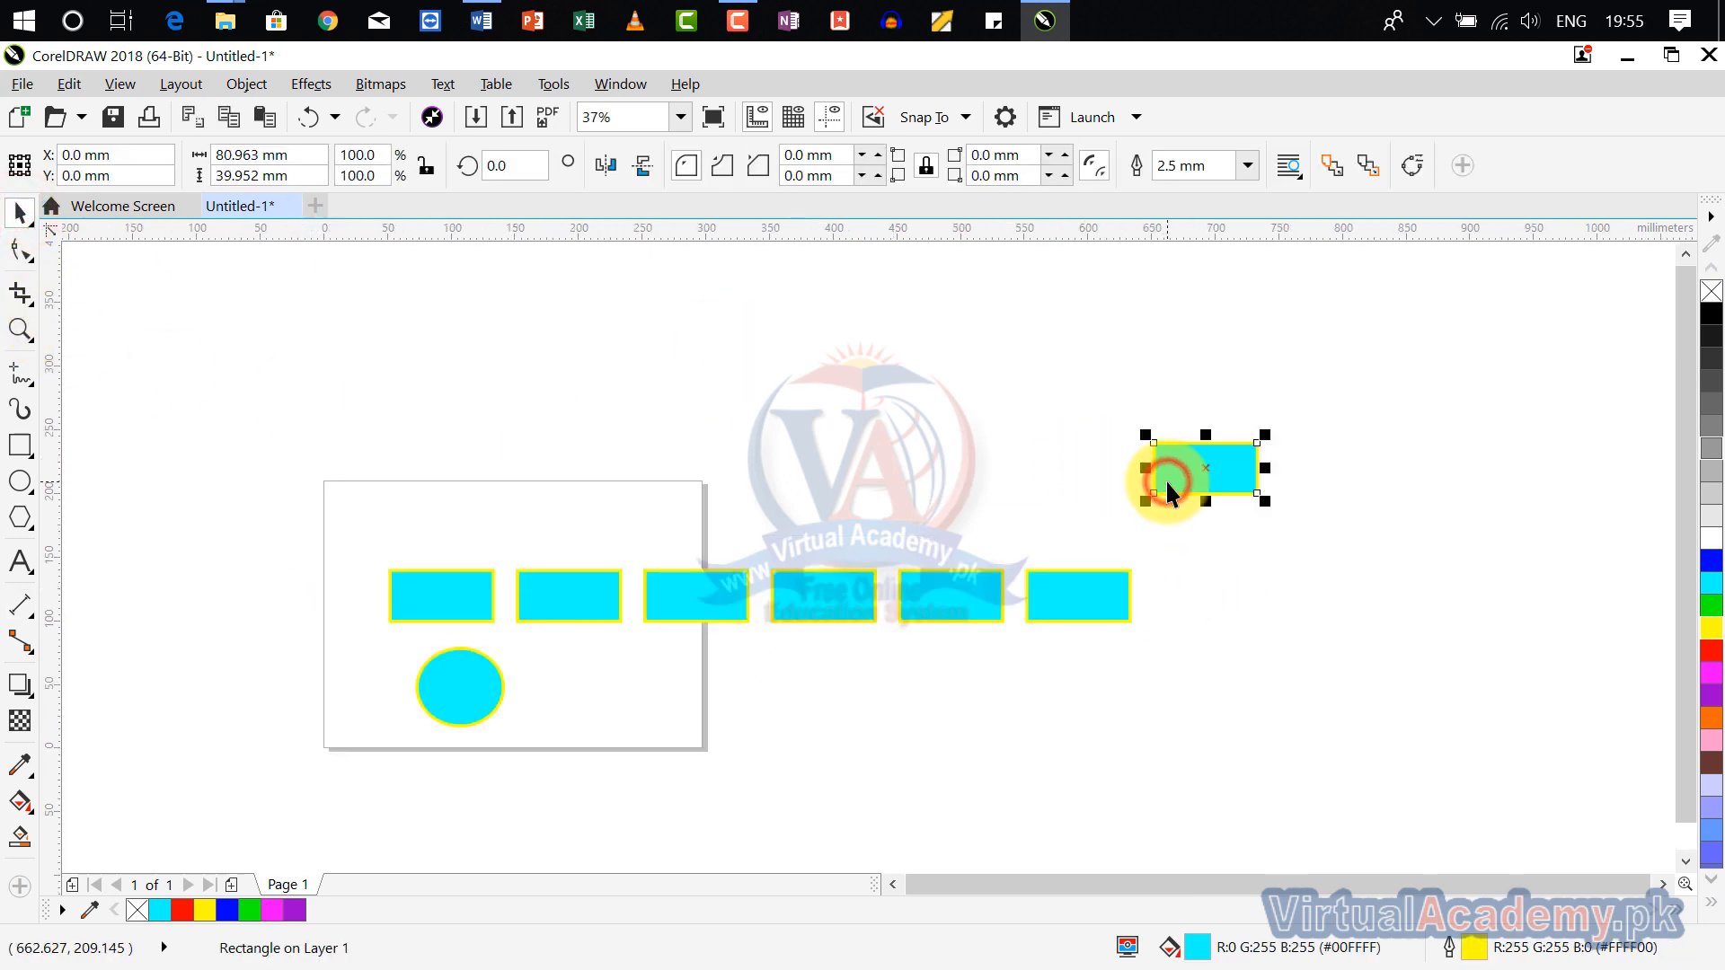
{"action": "key", "text": "Delete"}
{"action": "left_click", "coordinate": [1087, 607]}
{"action": "key", "text": "Delete"}
{"action": "left_click", "coordinate": [988, 596]}
{"action": "key", "text": "Delete"}
{"action": "left_click", "coordinate": [834, 590]}
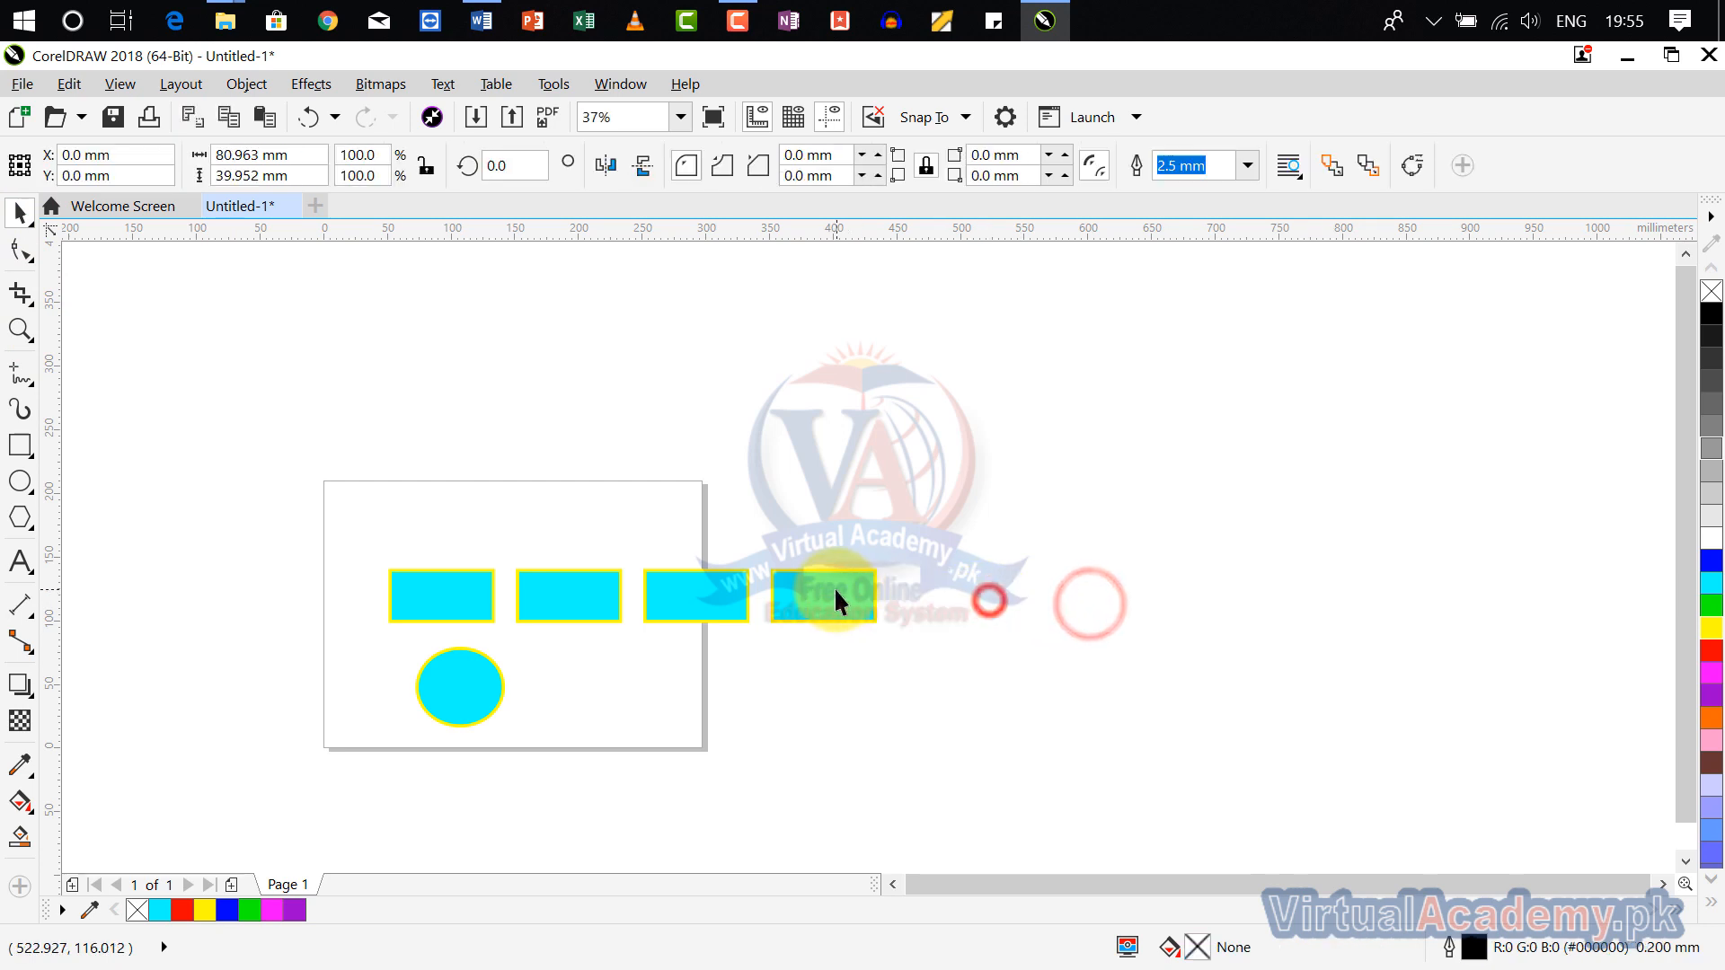
{"action": "key", "text": "Delete"}
{"action": "left_click", "coordinate": [721, 597]}
{"action": "key", "text": "Delete"}
{"action": "scroll", "coordinate": [596, 580], "scroll_direction": "up", "scroll_amount": 2}
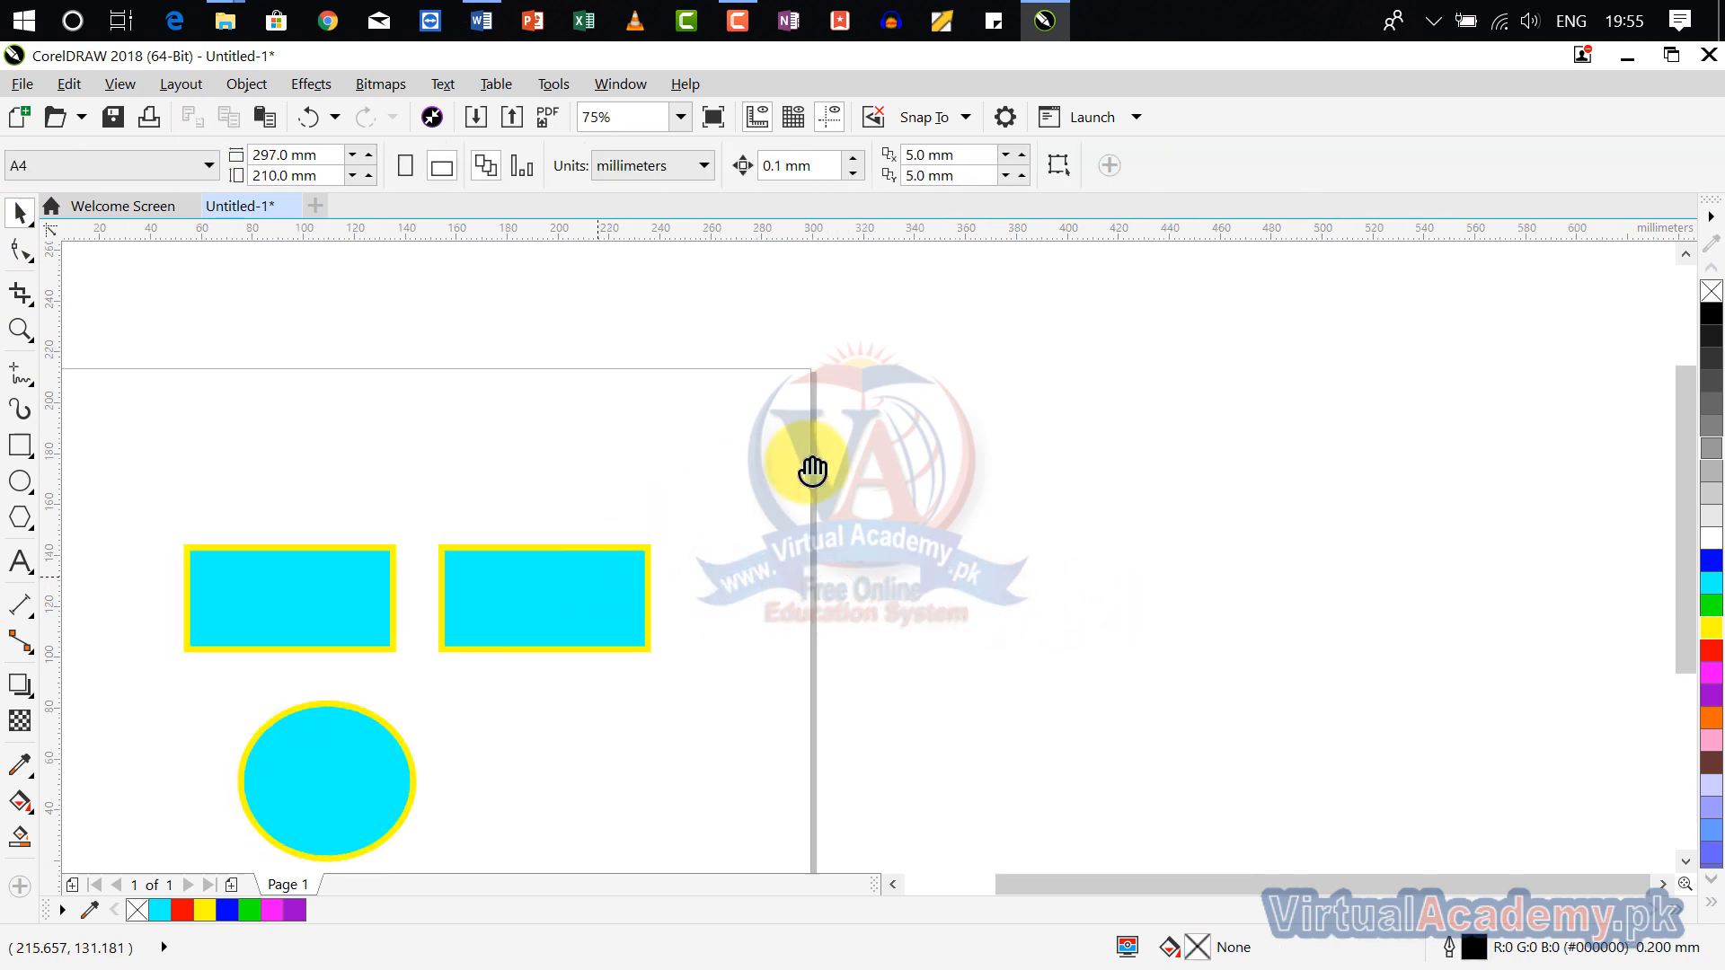
{"action": "scroll", "coordinate": [546, 296], "scroll_direction": "down", "scroll_amount": 2}
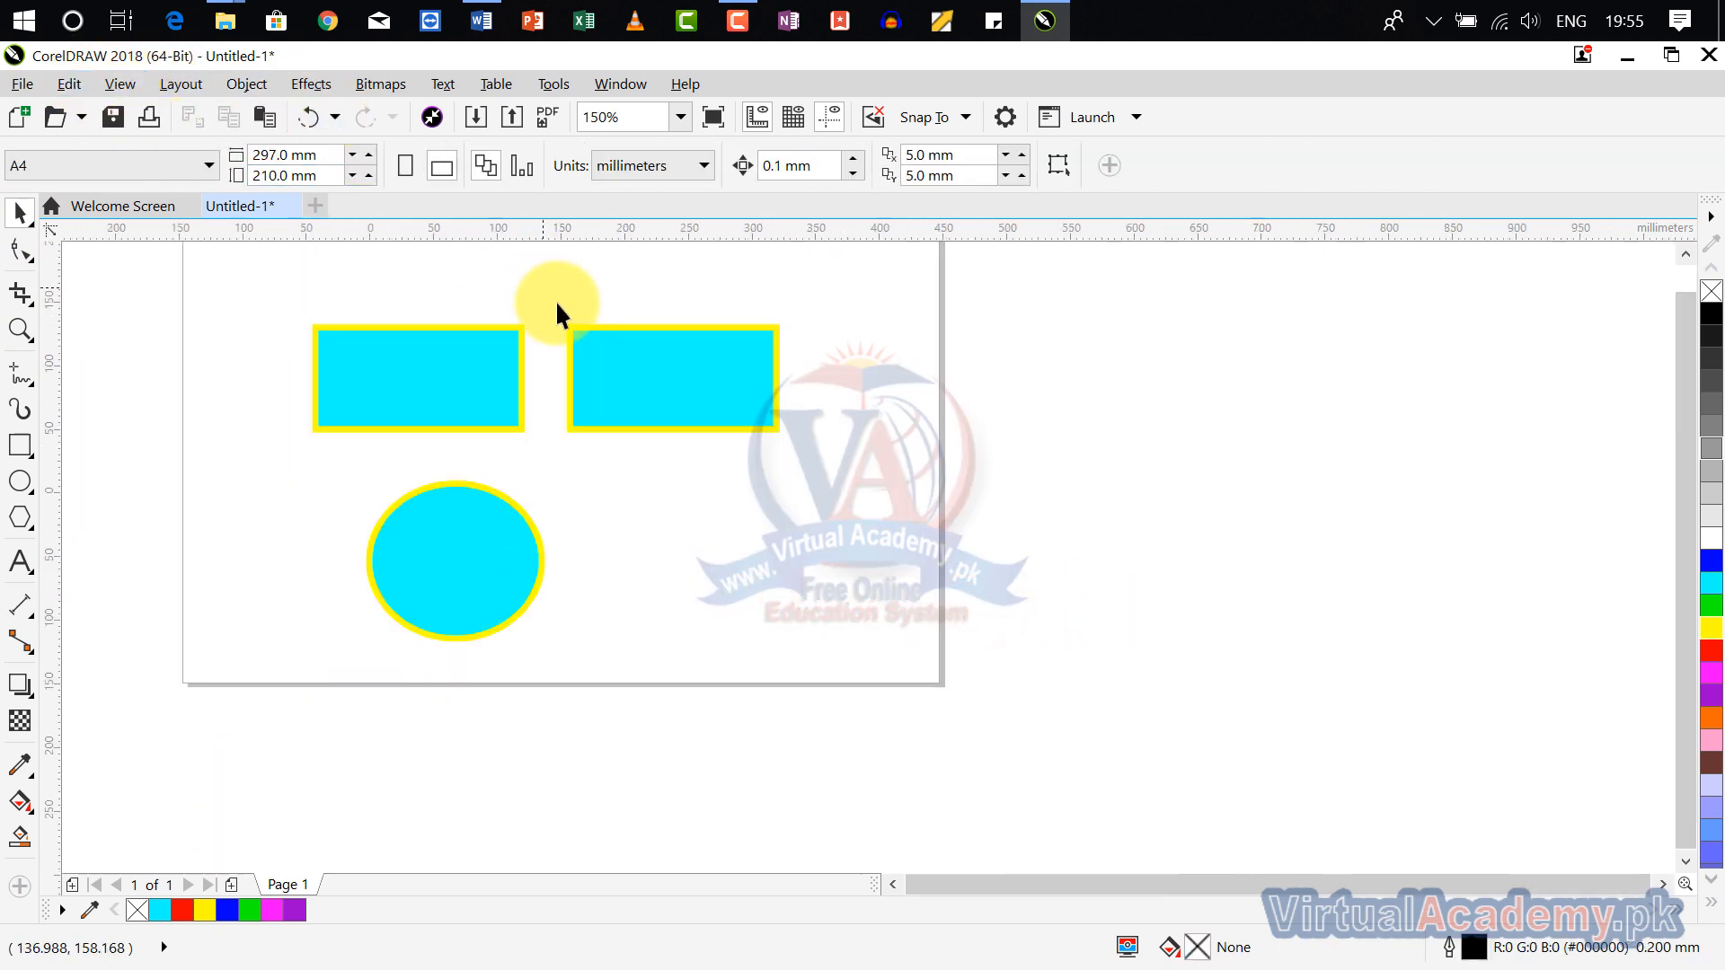
{"action": "left_click", "coordinate": [85, 83]}
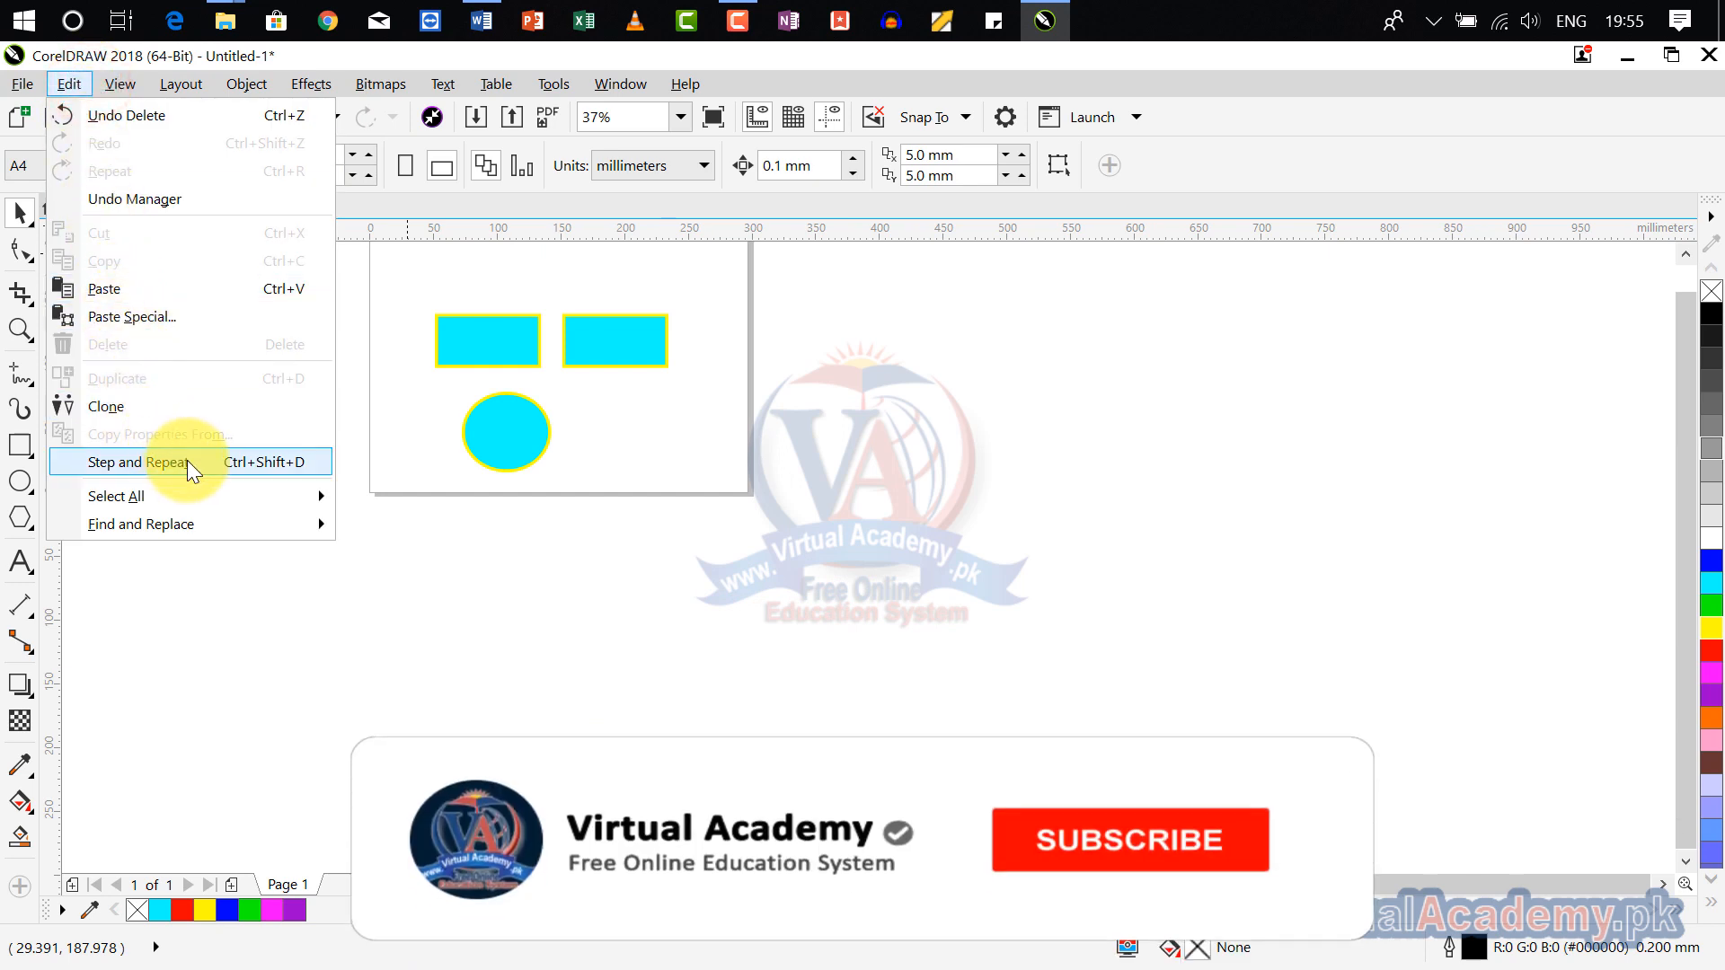
{"action": "left_click", "coordinate": [596, 504]}
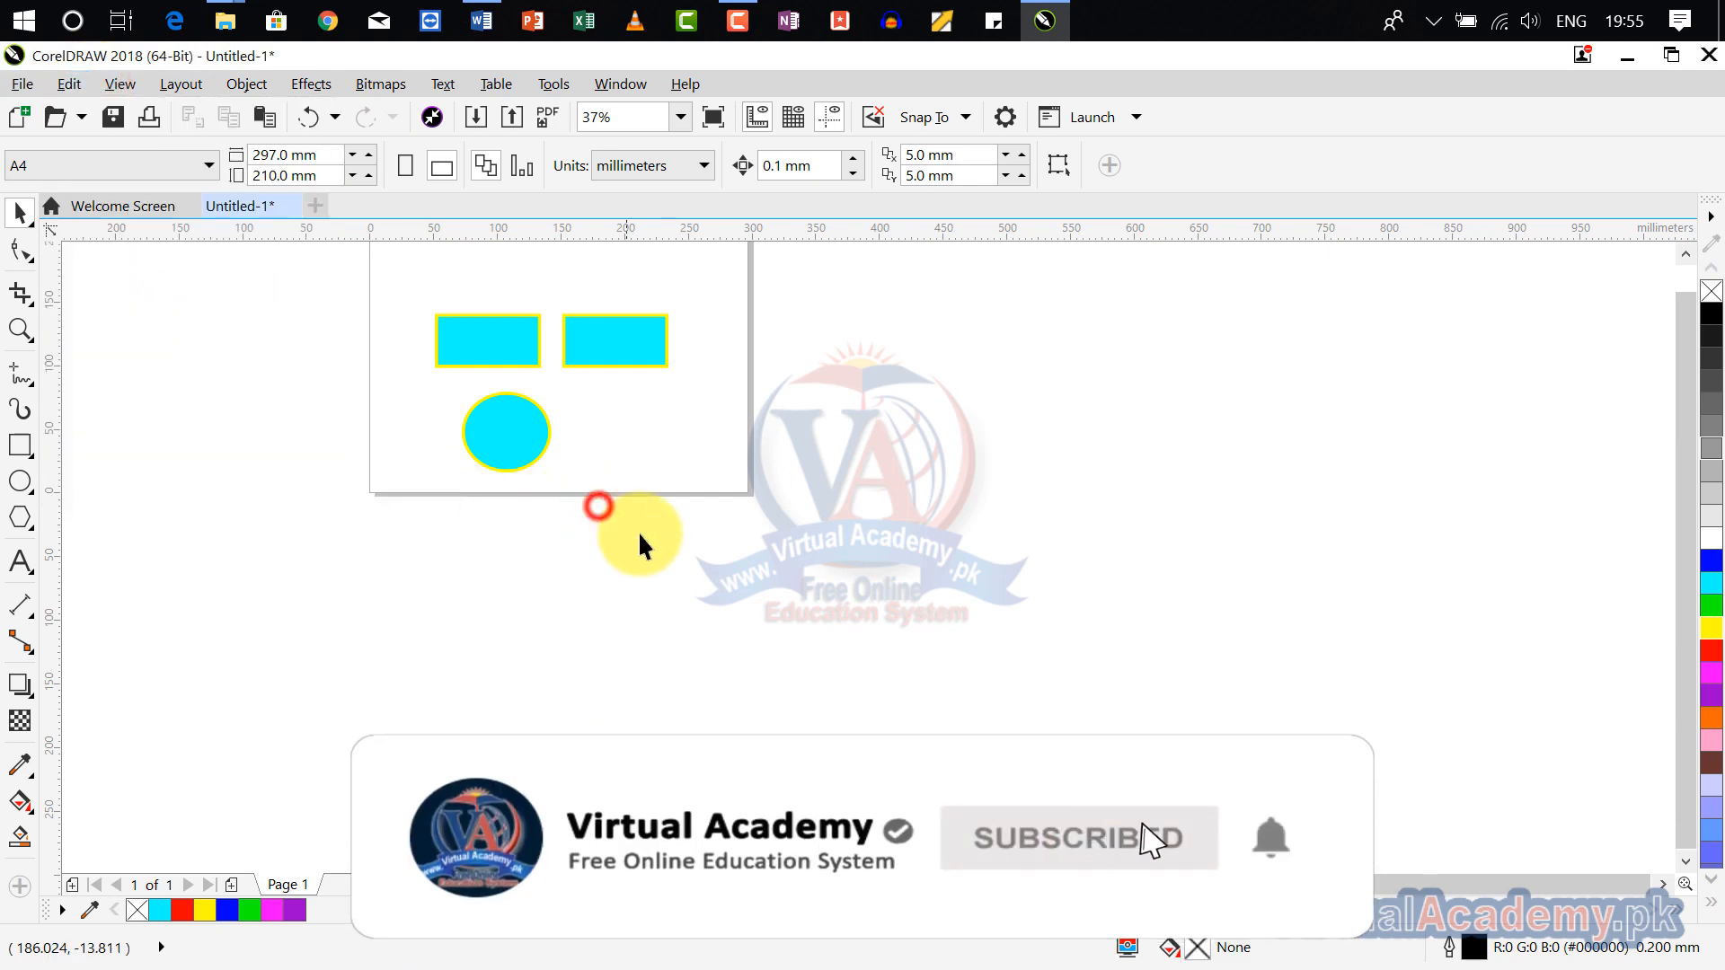
Step: Add the artistic text "corel Draw" on the page, to the right of the ellipse and below the second rectangle
{"action": "scroll", "coordinate": [620, 499], "scroll_direction": "up", "scroll_amount": 2}
{"action": "scroll", "coordinate": [614, 492], "scroll_direction": "up", "scroll_amount": 1}
{"action": "left_click_drag", "start_coordinate": [614, 492], "coordinate": [803, 887]}
{"action": "scroll", "coordinate": [669, 652], "scroll_direction": "down", "scroll_amount": 2}
{"action": "left_click_drag", "start_coordinate": [669, 651], "coordinate": [626, 676]}
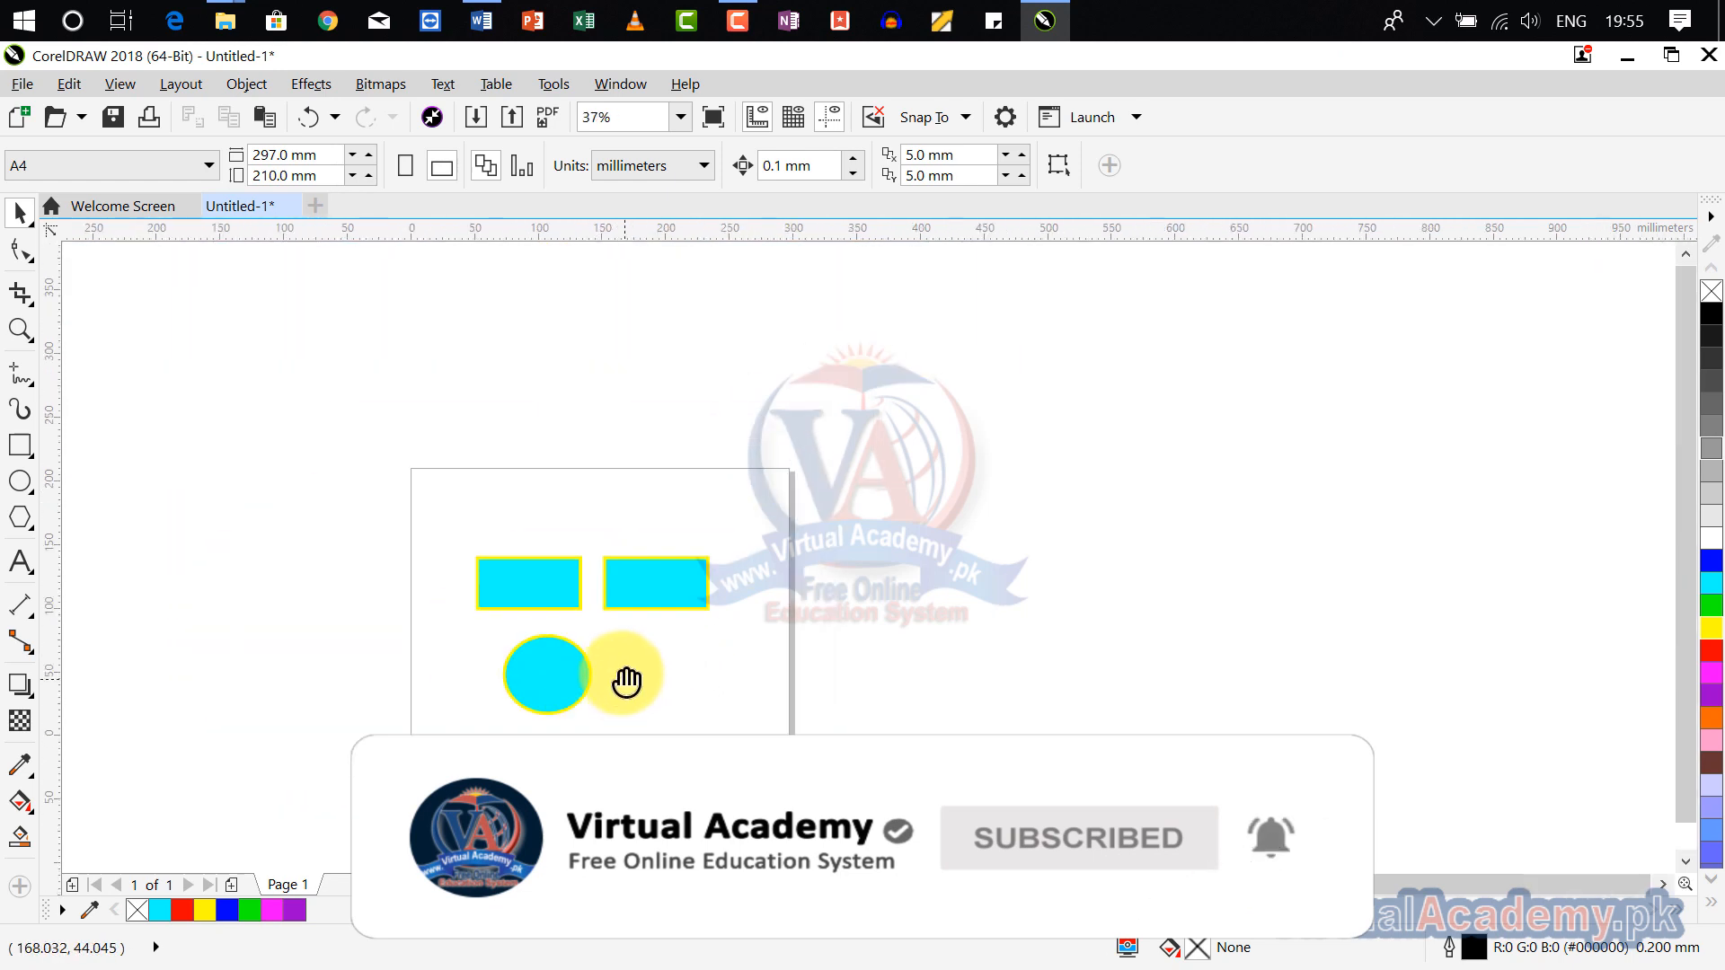
{"action": "scroll", "coordinate": [595, 662], "scroll_direction": "up", "scroll_amount": 1}
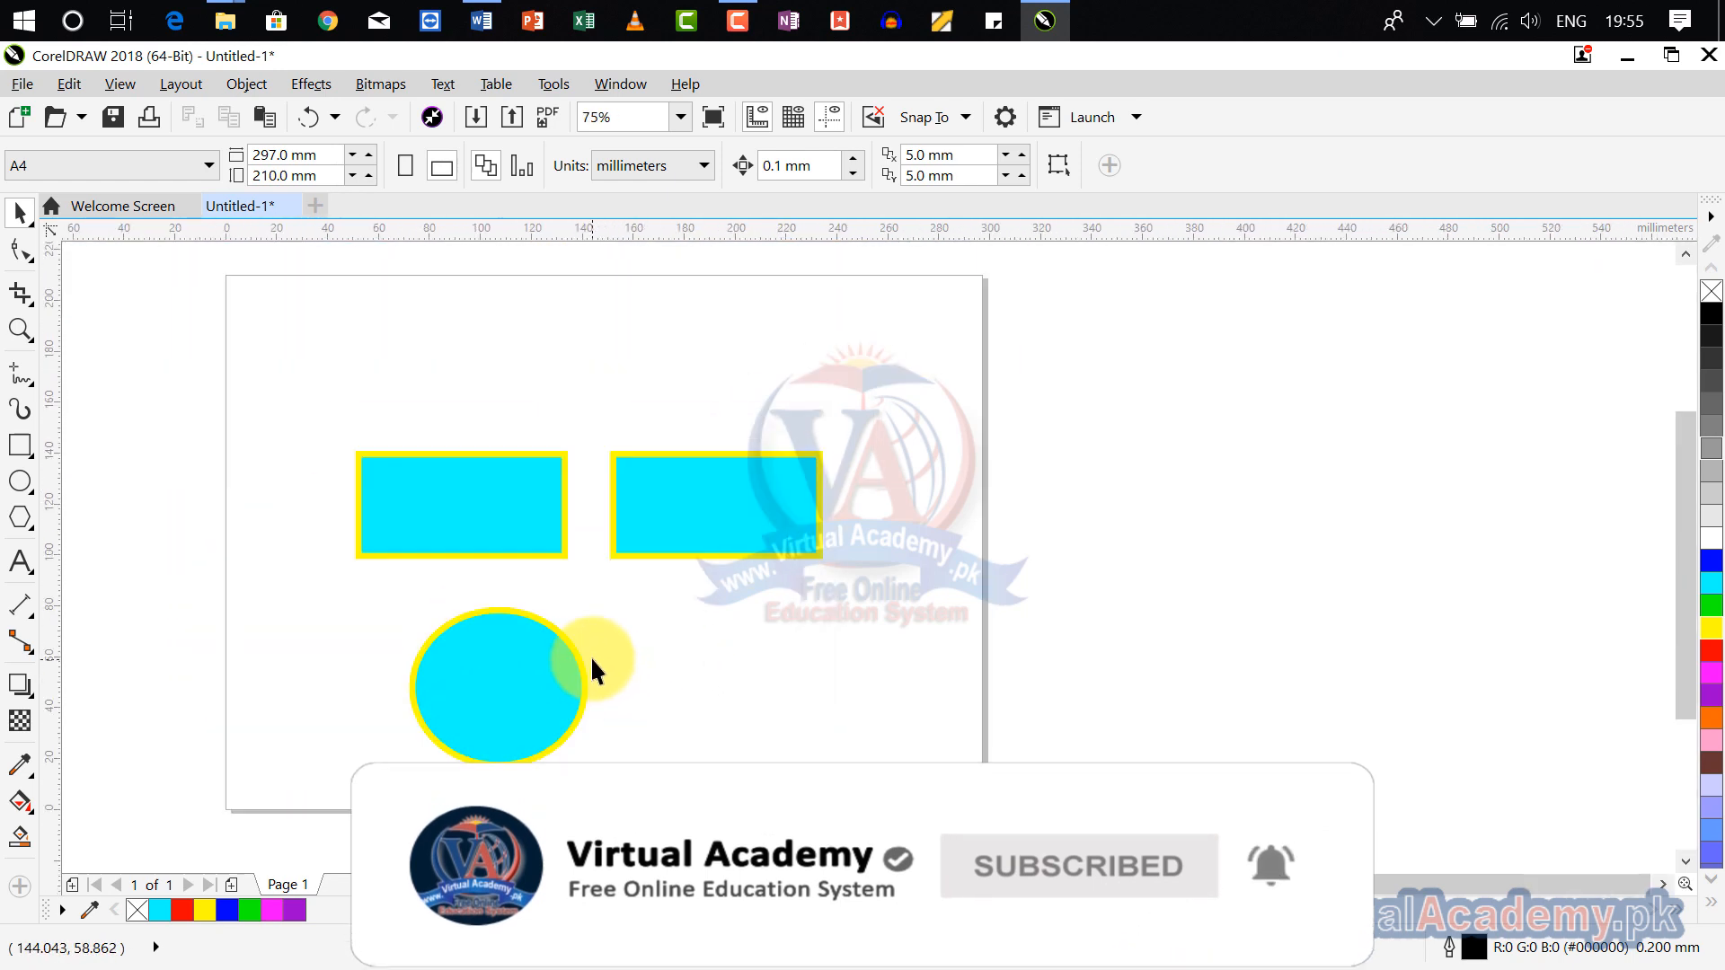
{"action": "left_click", "coordinate": [21, 564]}
{"action": "left_click", "coordinate": [805, 664]}
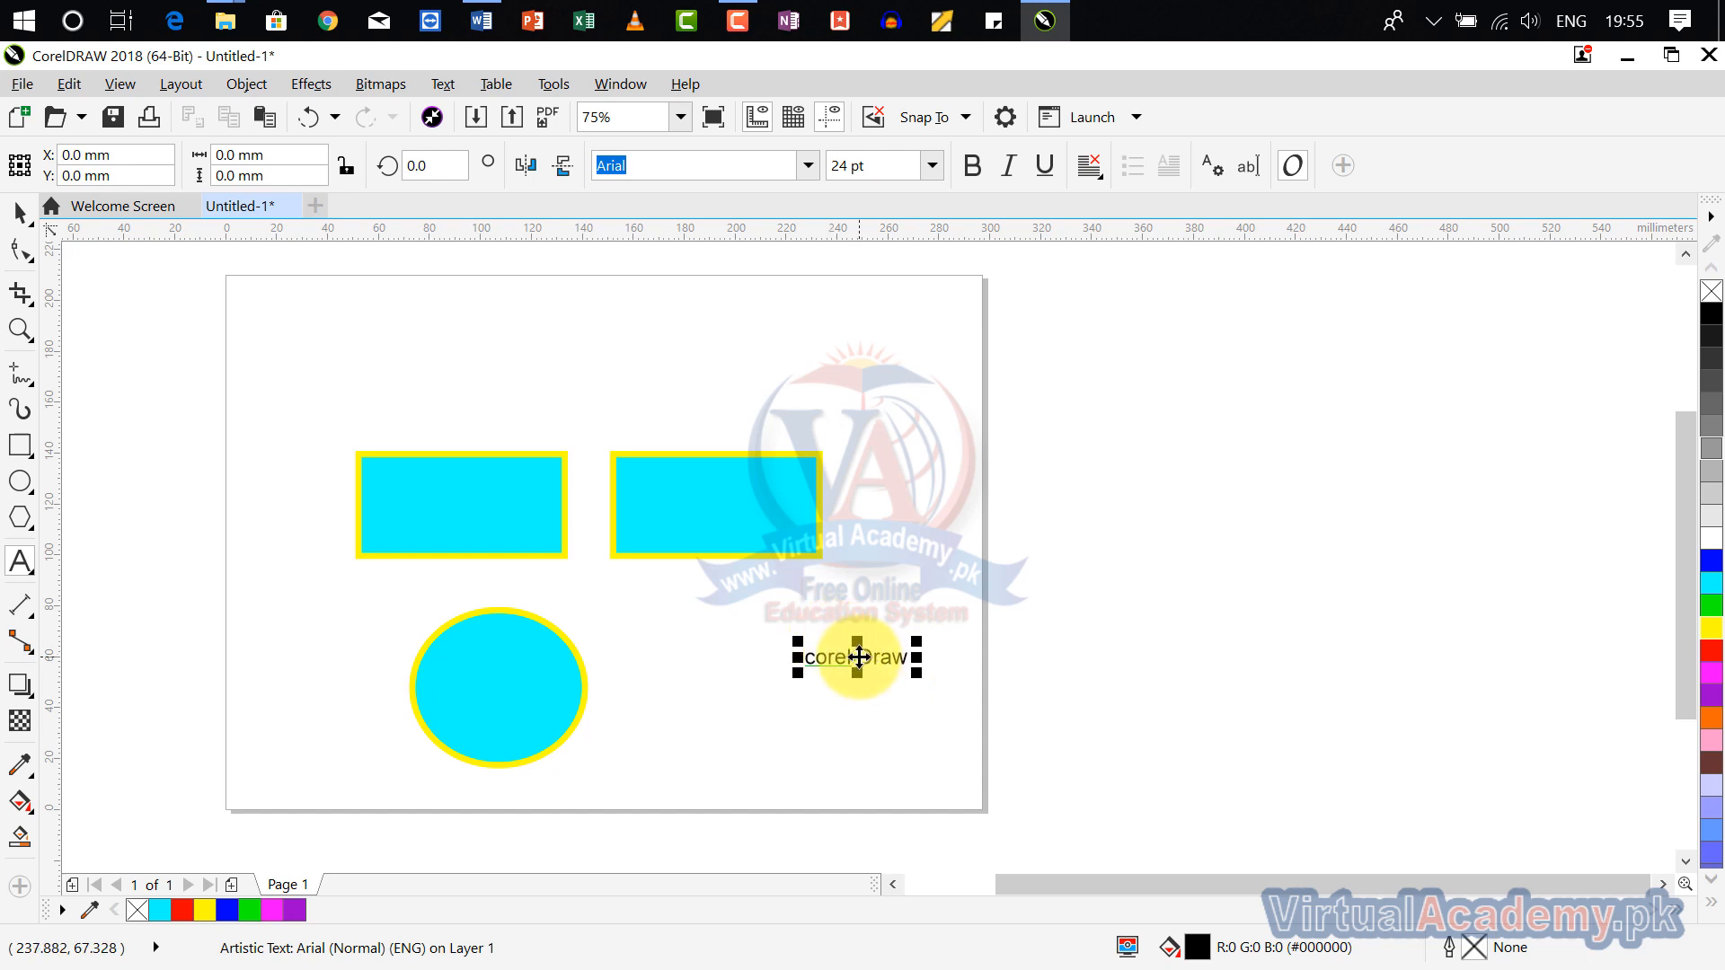
{"action": "left_click", "coordinate": [858, 657]}
{"action": "left_click", "coordinate": [859, 695]}
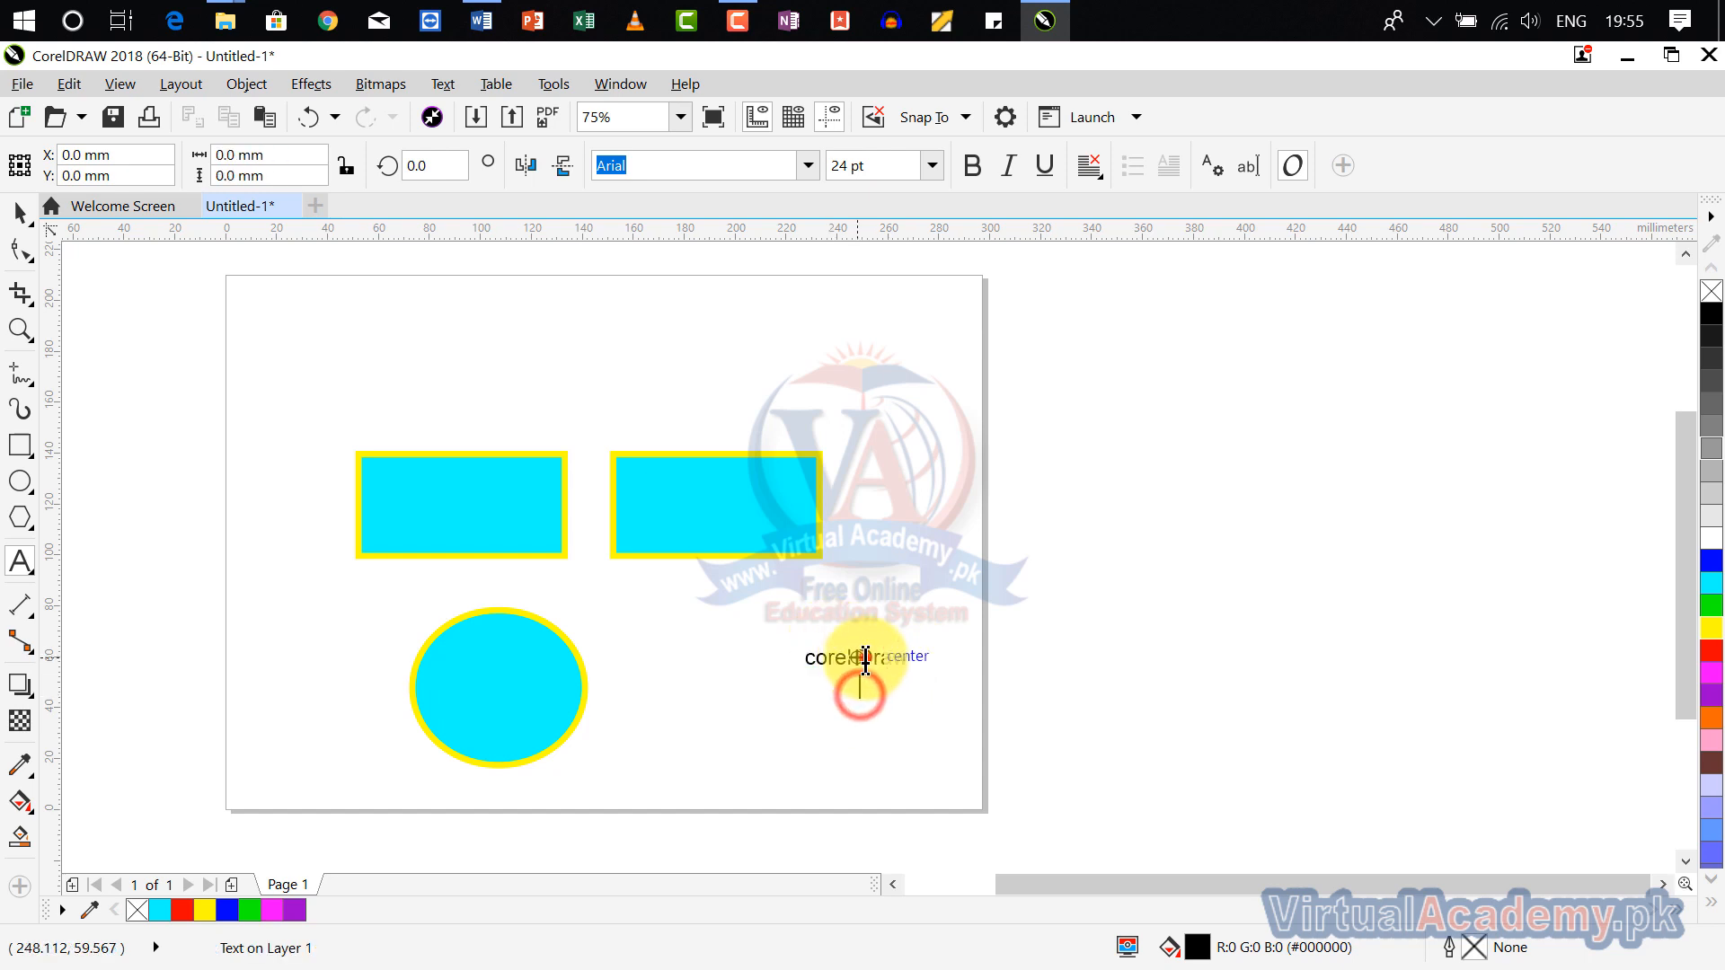
{"action": "left_click", "coordinate": [864, 659]}
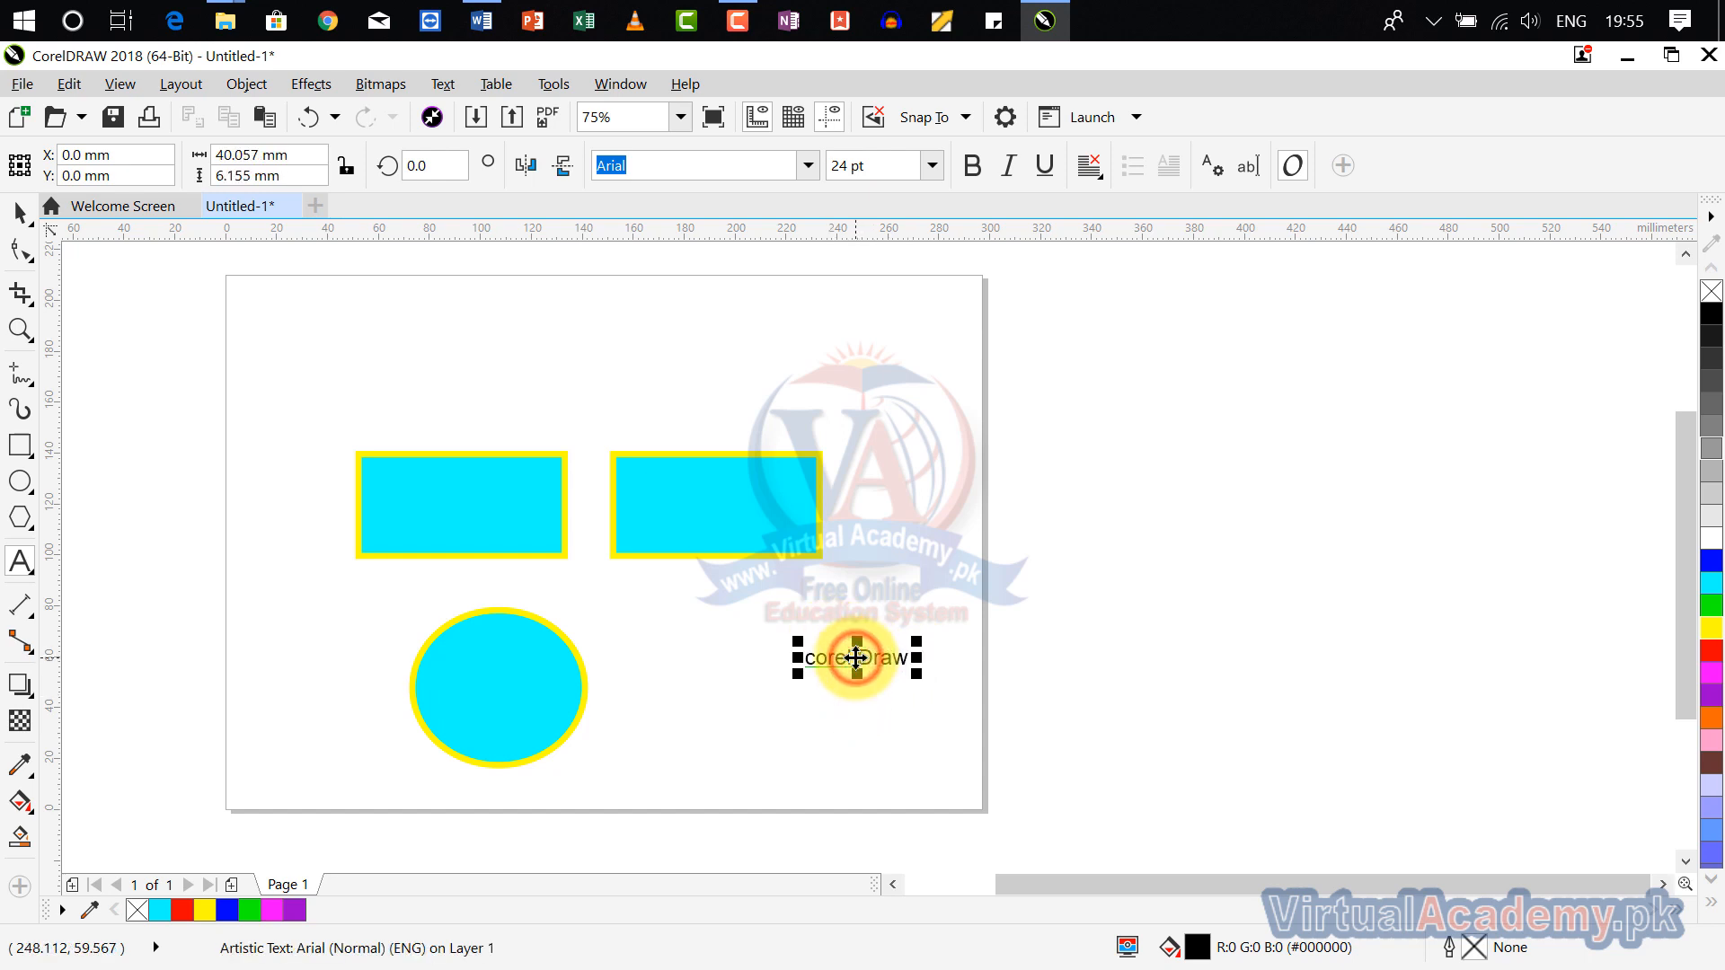
{"action": "left_click", "coordinate": [856, 657]}
{"action": "key", "text": "ctrl+v"}
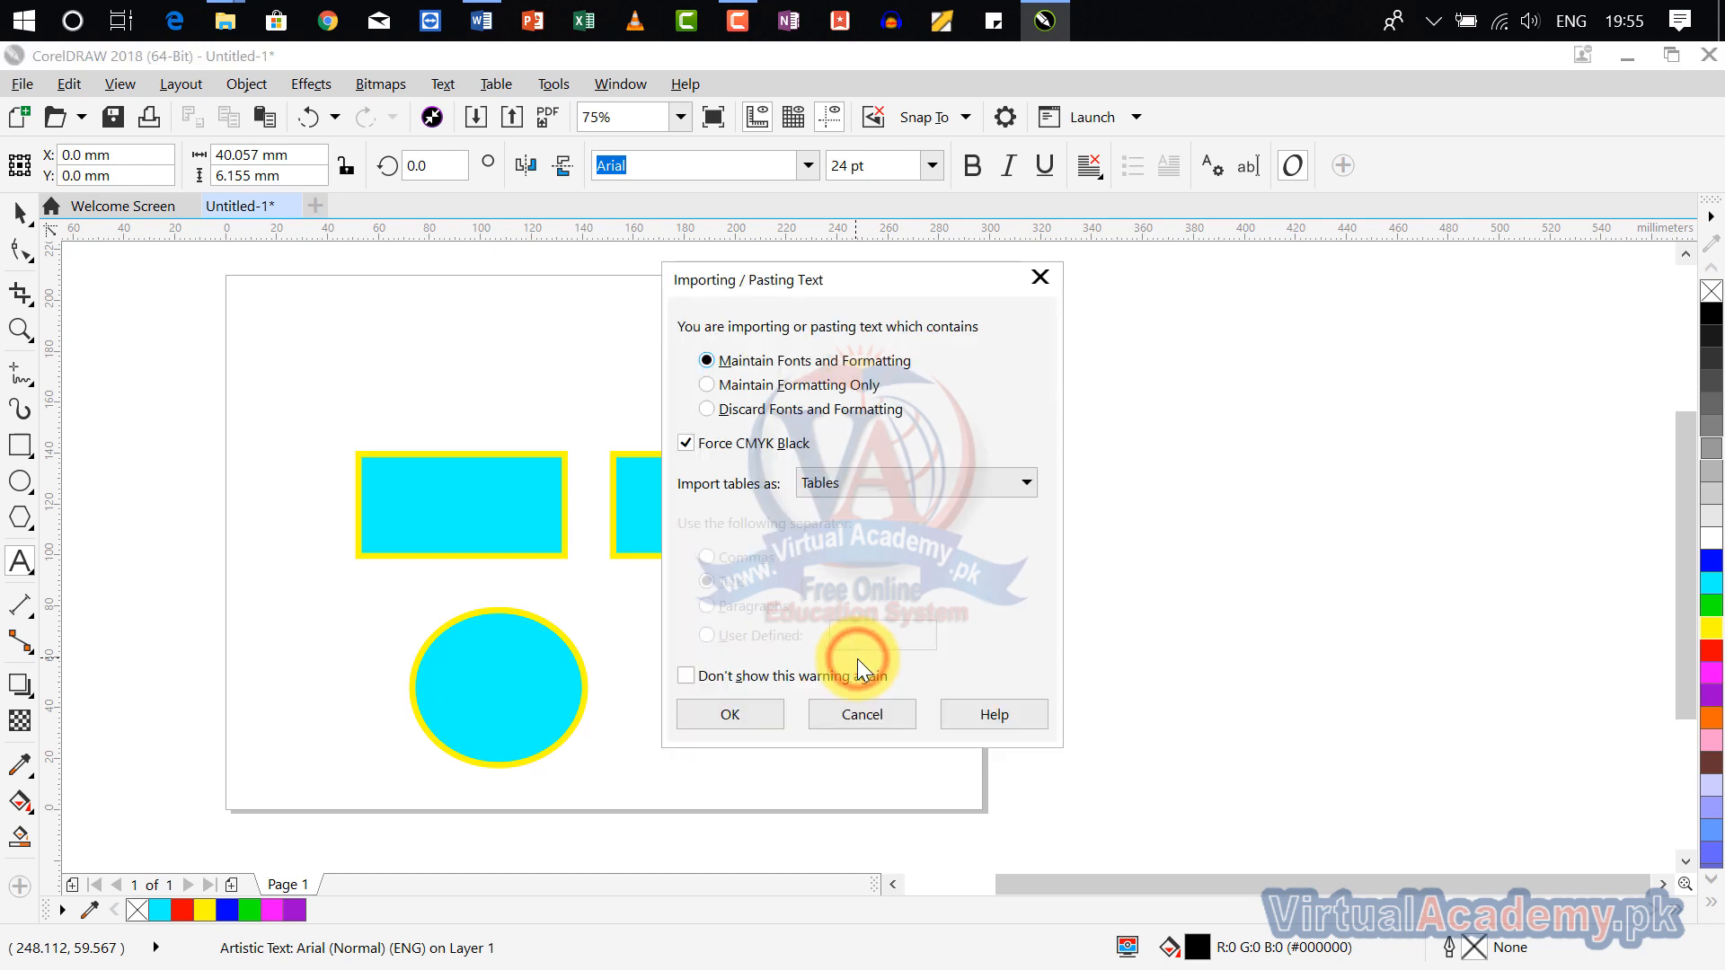
{"action": "left_click", "coordinate": [977, 710]}
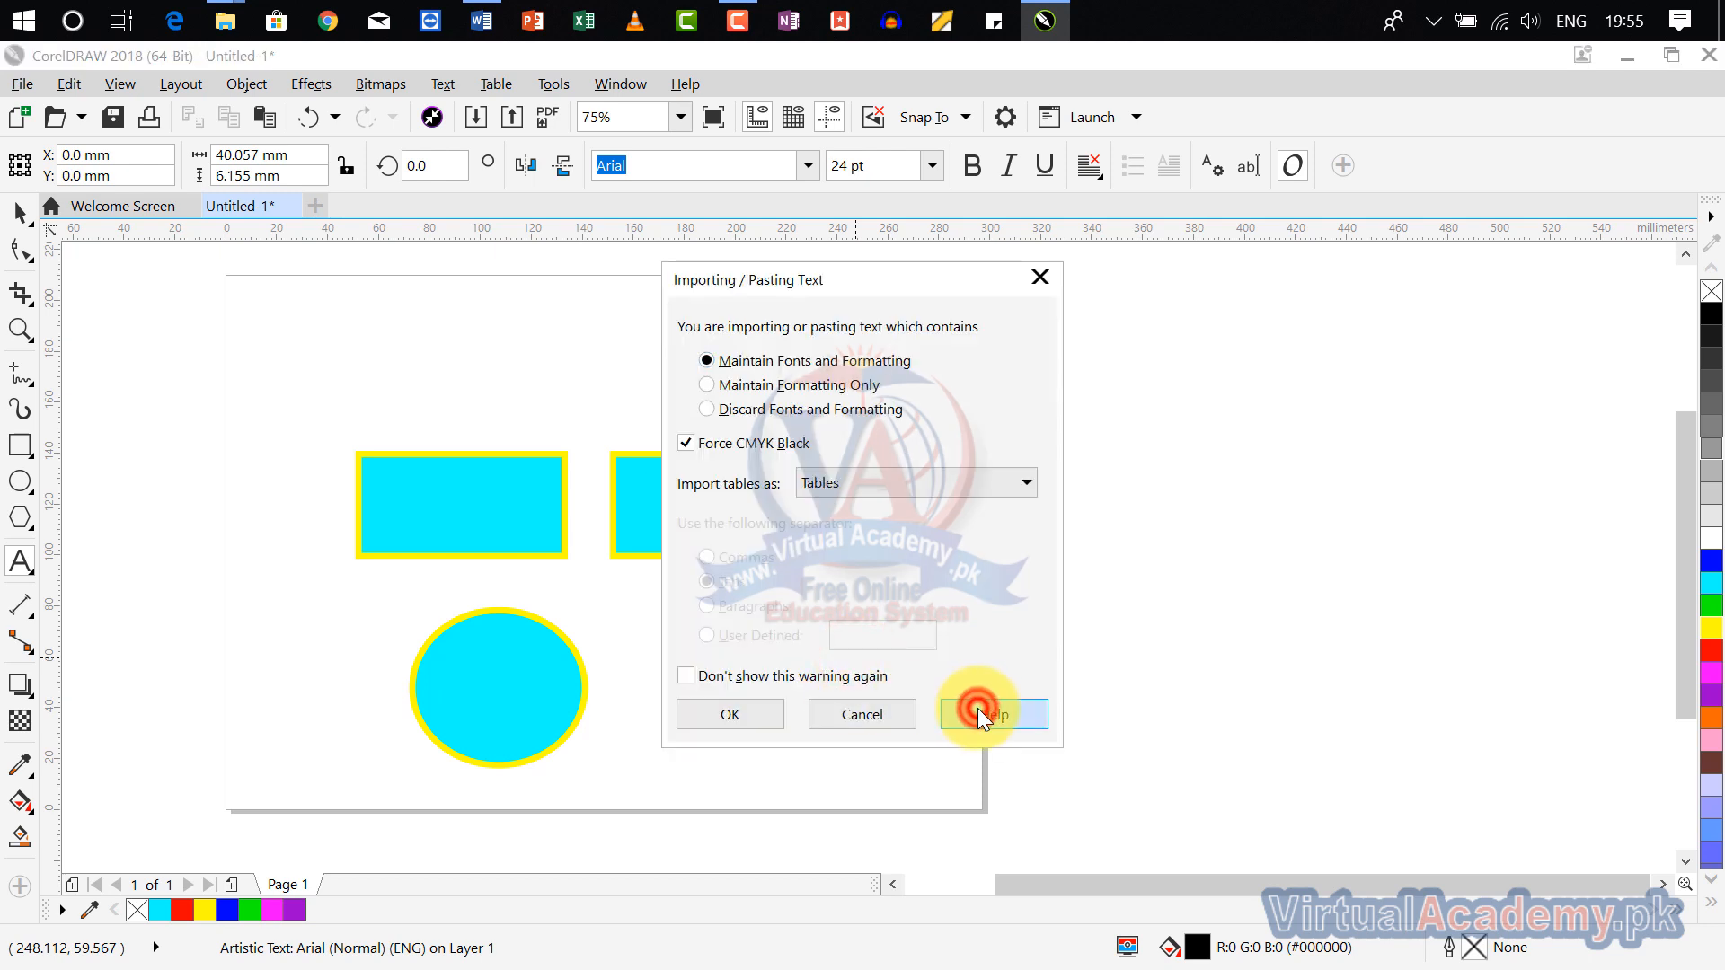
{"action": "left_click", "coordinate": [877, 709]}
{"action": "left_click", "coordinate": [1040, 277]}
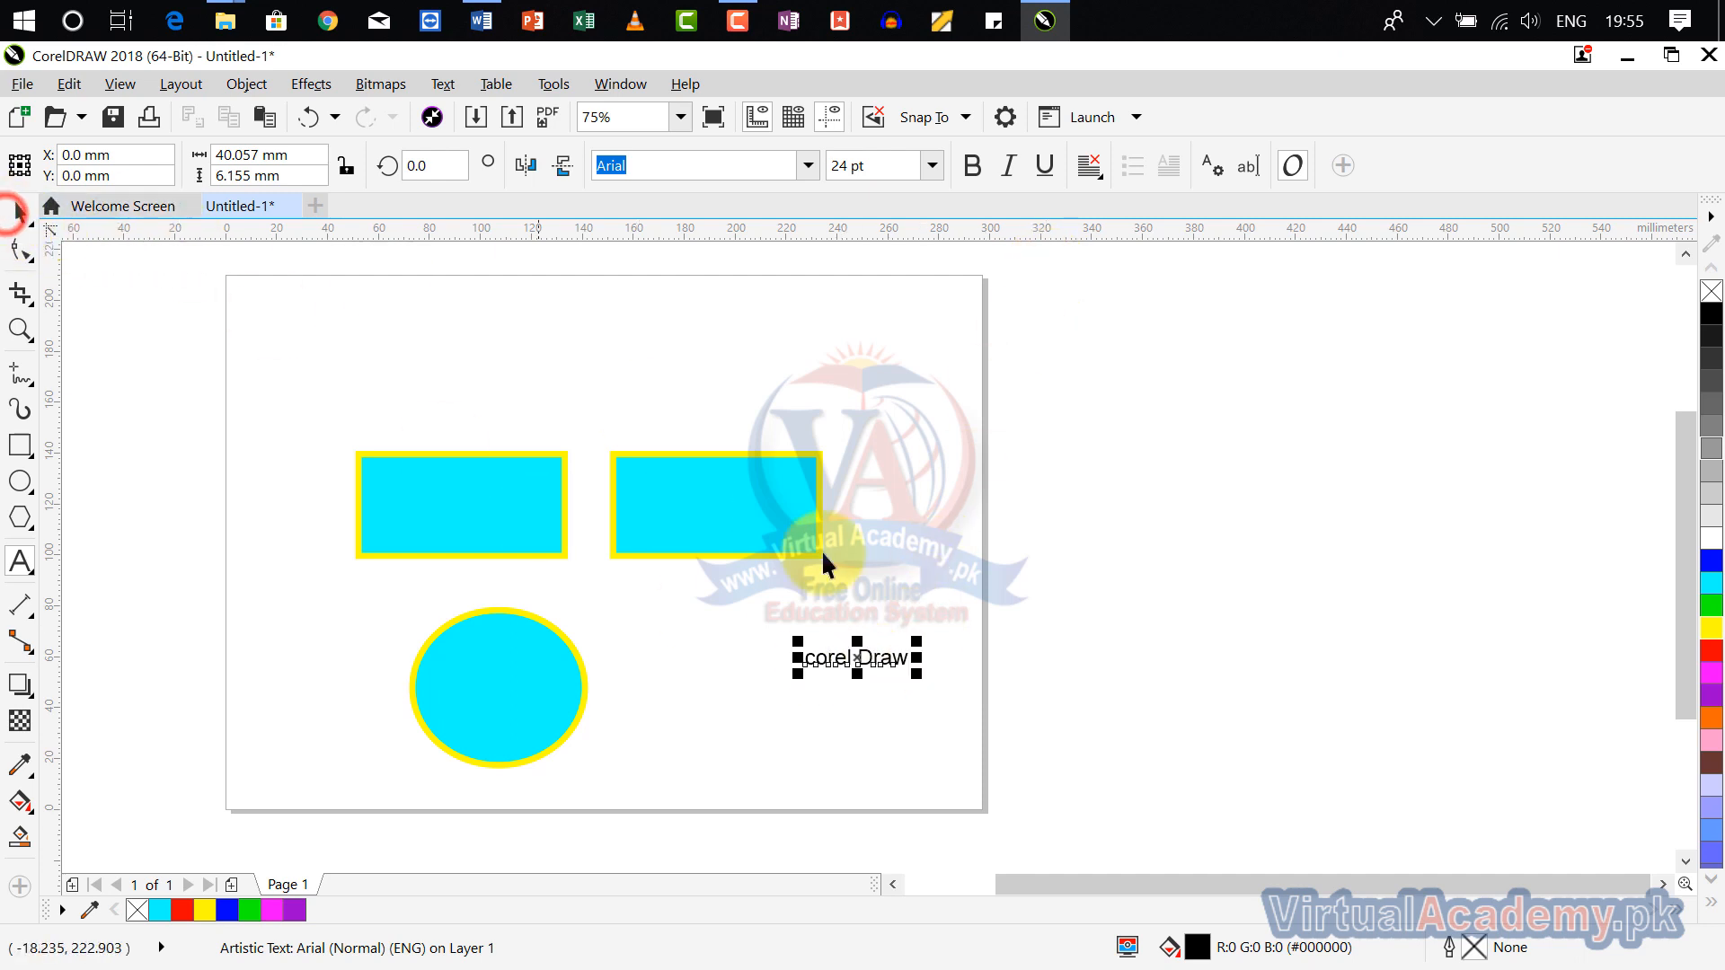
{"action": "left_click", "coordinate": [857, 656]}
{"action": "left_click_drag", "start_coordinate": [858, 658], "coordinate": [910, 527]}
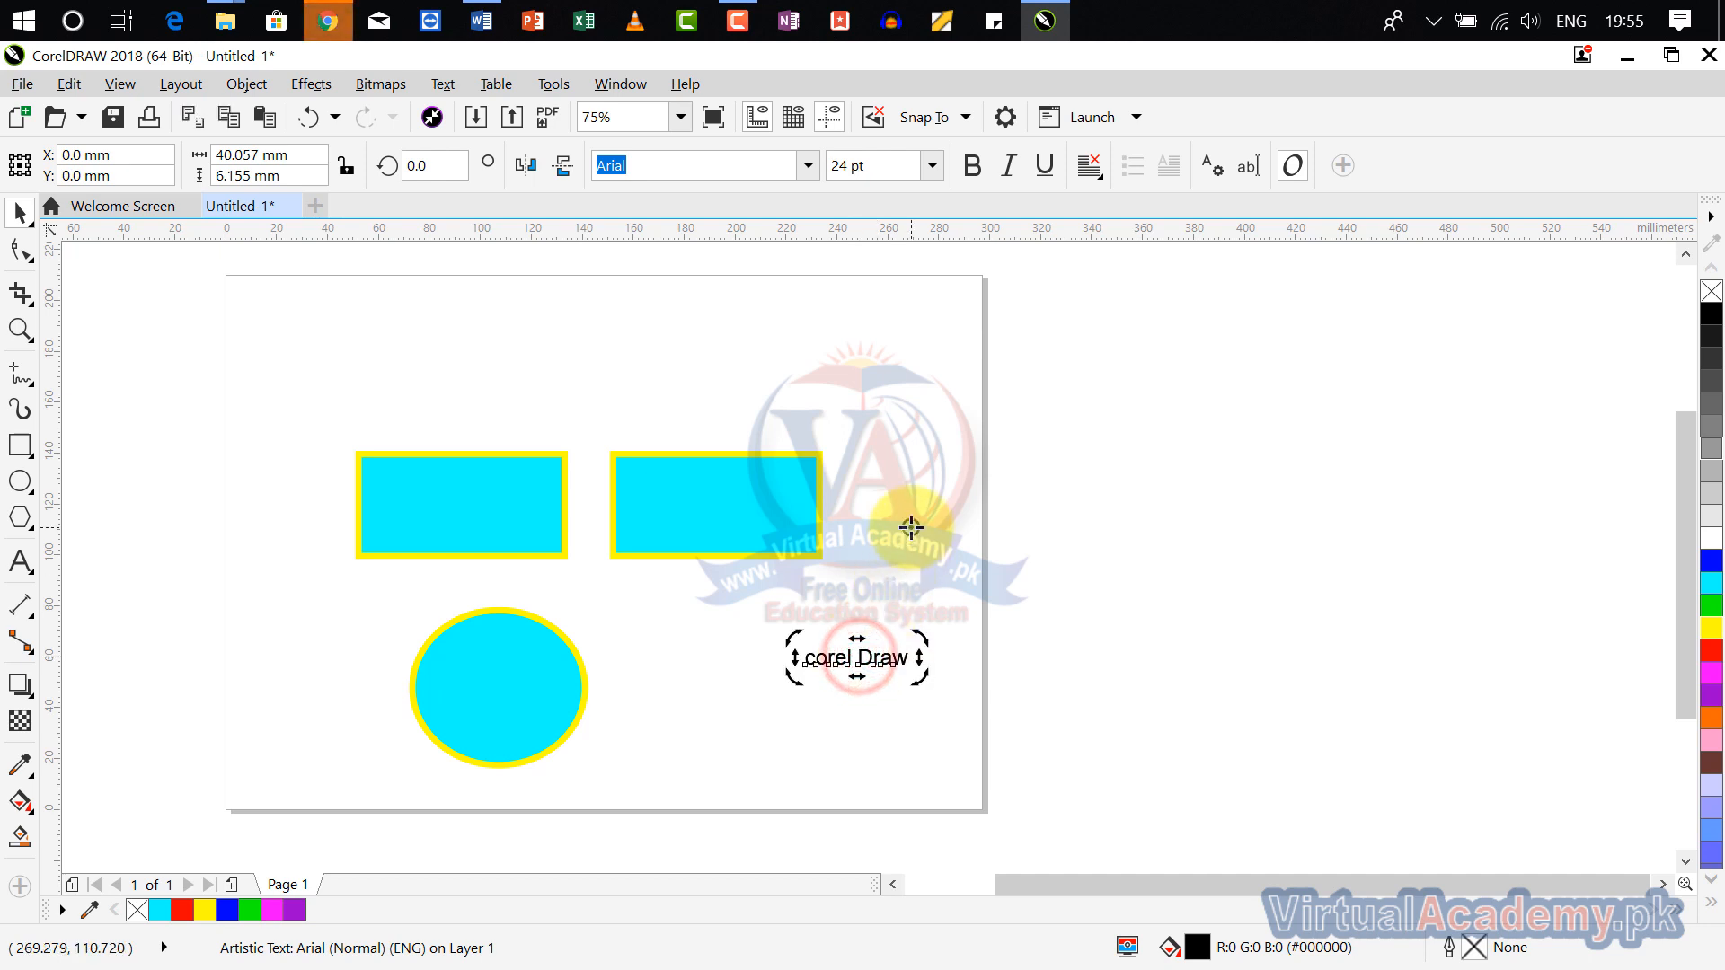
{"action": "left_click", "coordinate": [327, 18]}
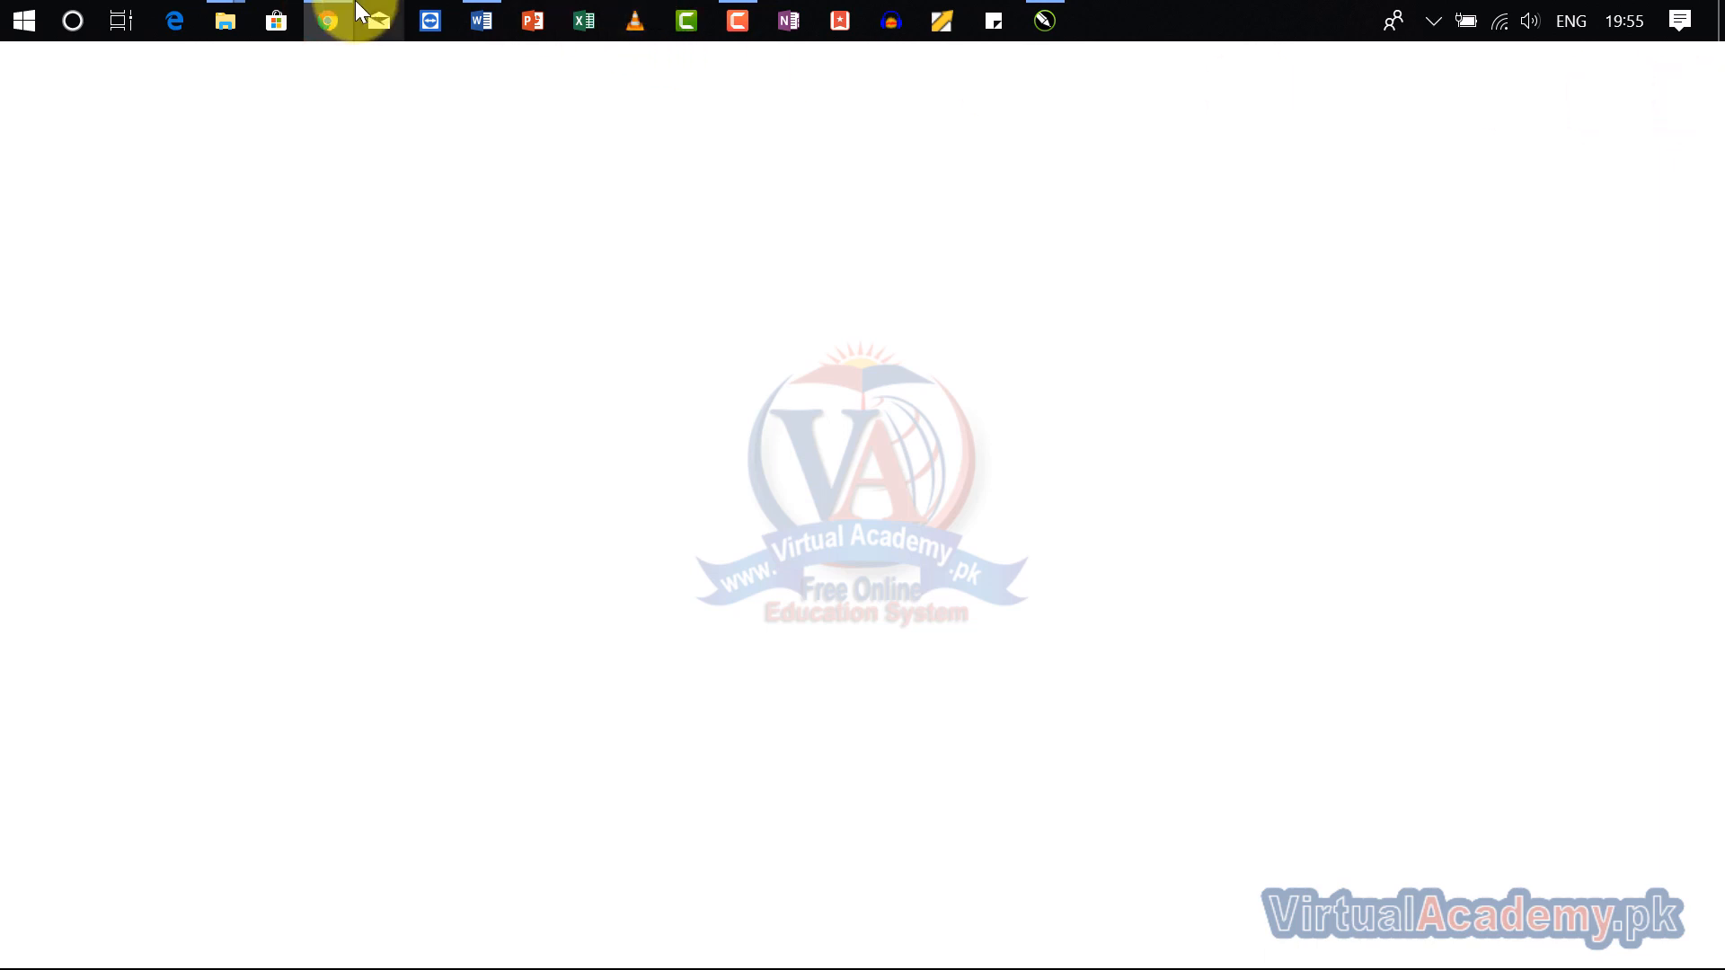
{"action": "mouse_move", "coordinate": [330, 18]}
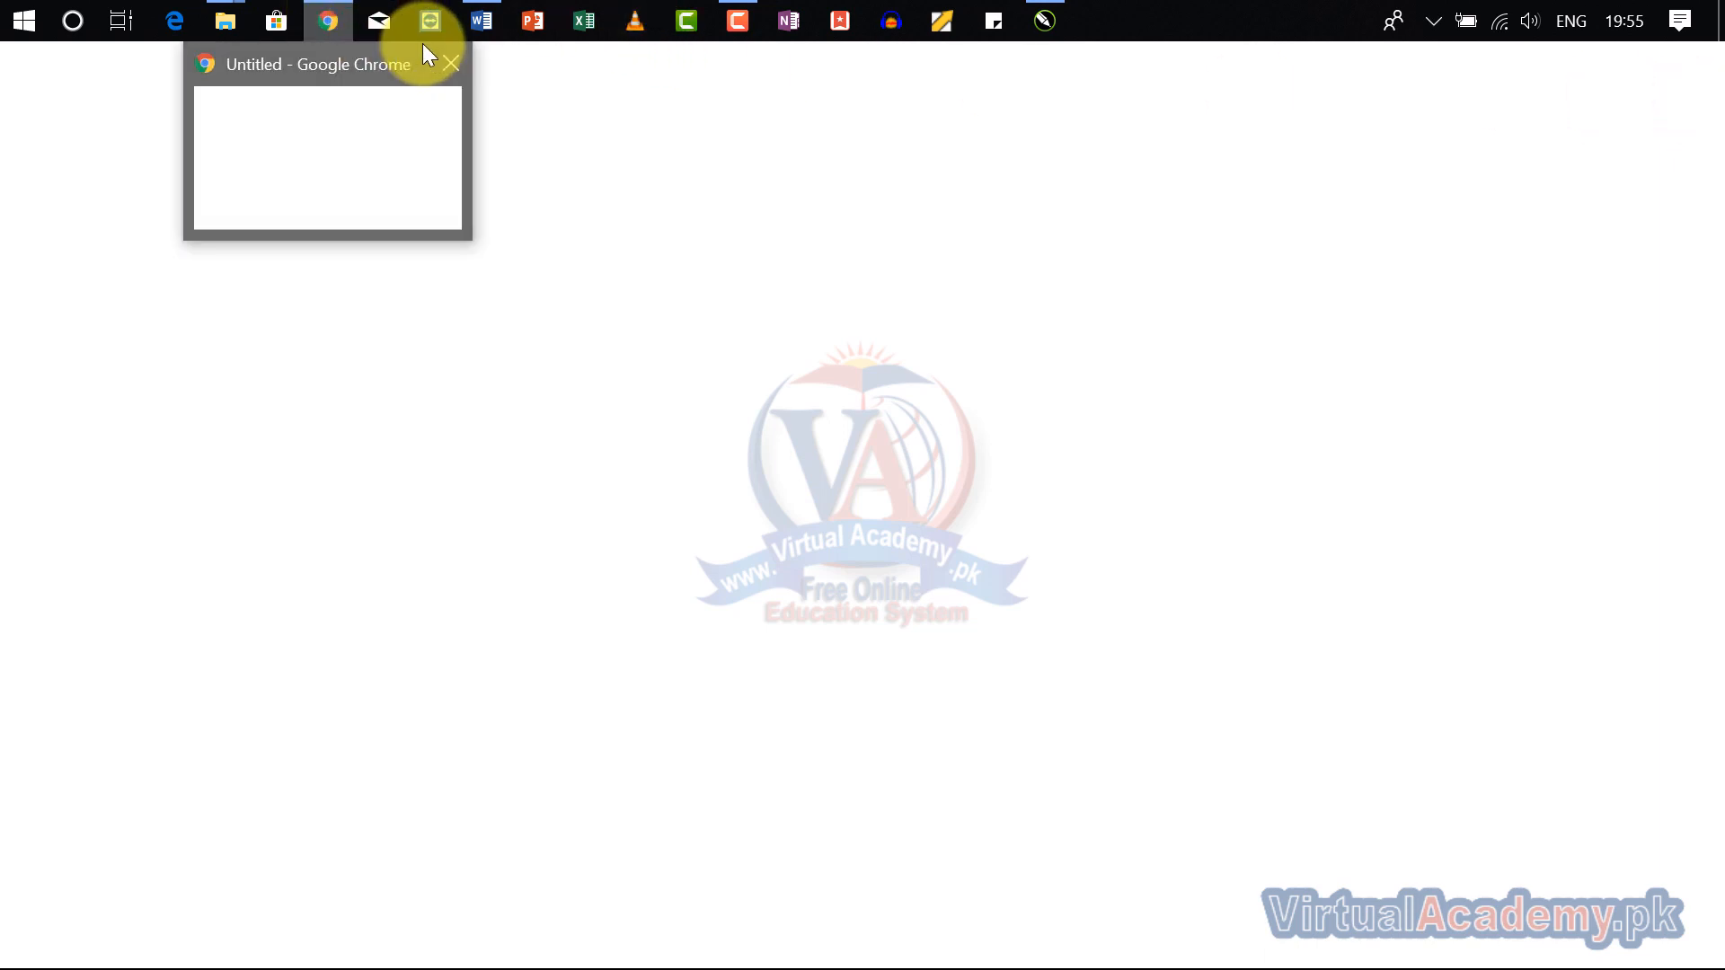
{"action": "left_click", "coordinate": [451, 65]}
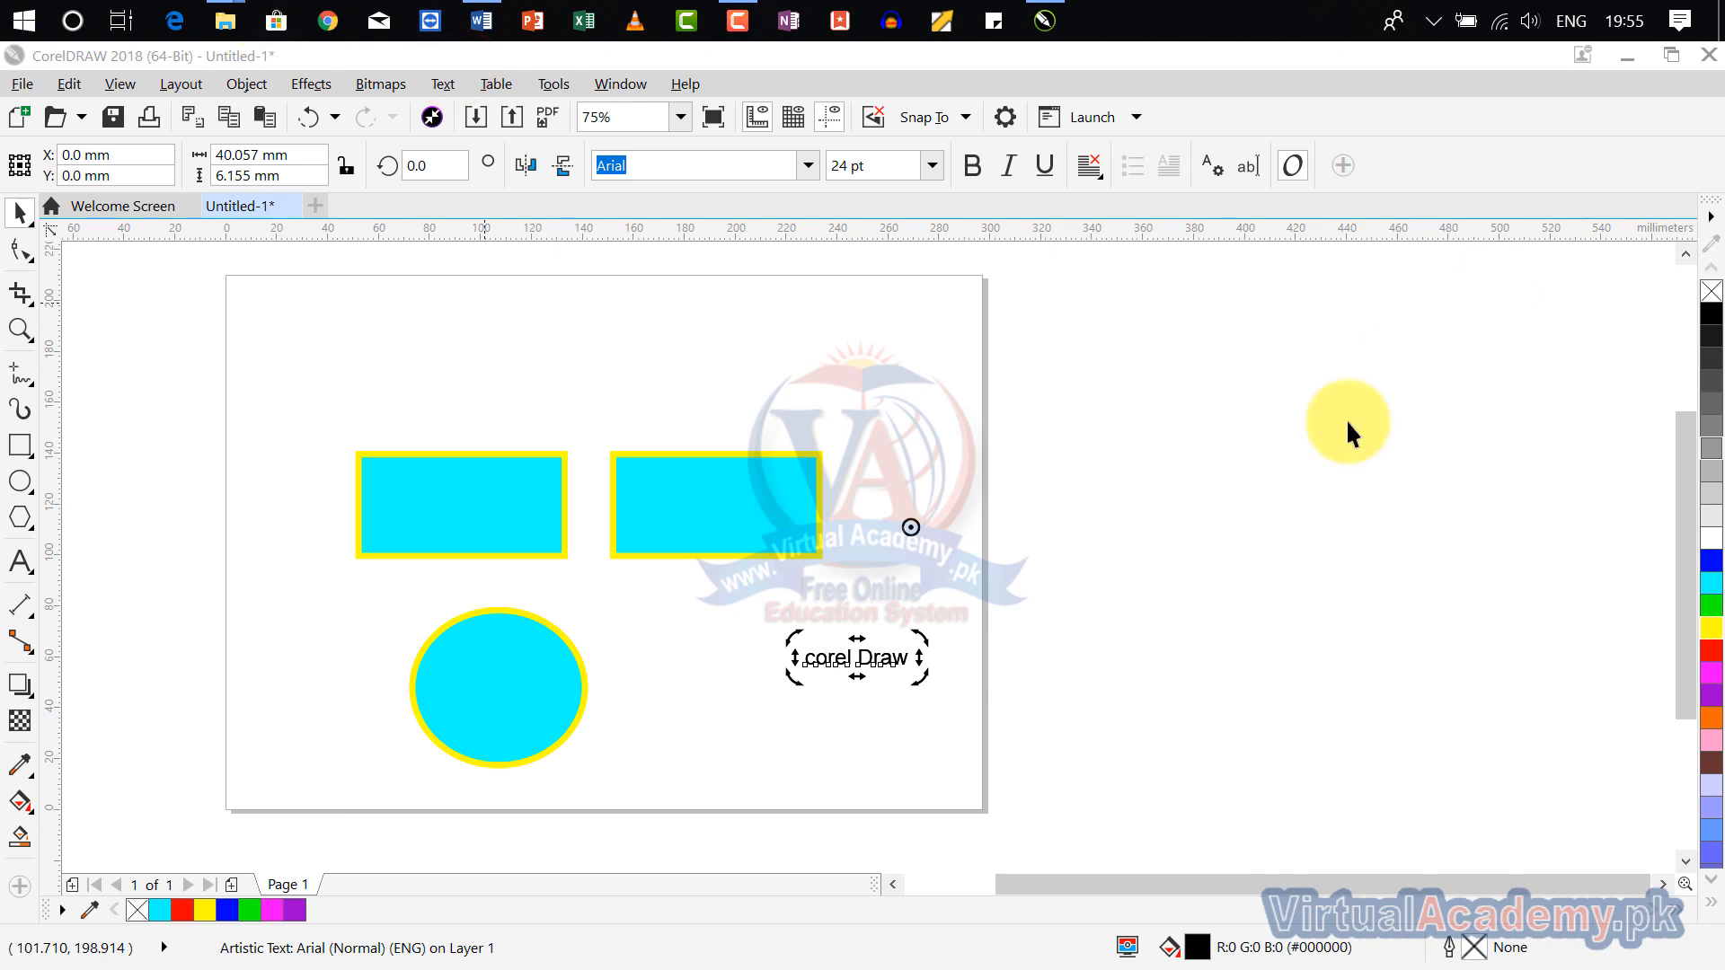
Step: Place two duplicates of the "corel Draw" text above the original, and clear the selection
{"action": "left_click", "coordinate": [21, 217]}
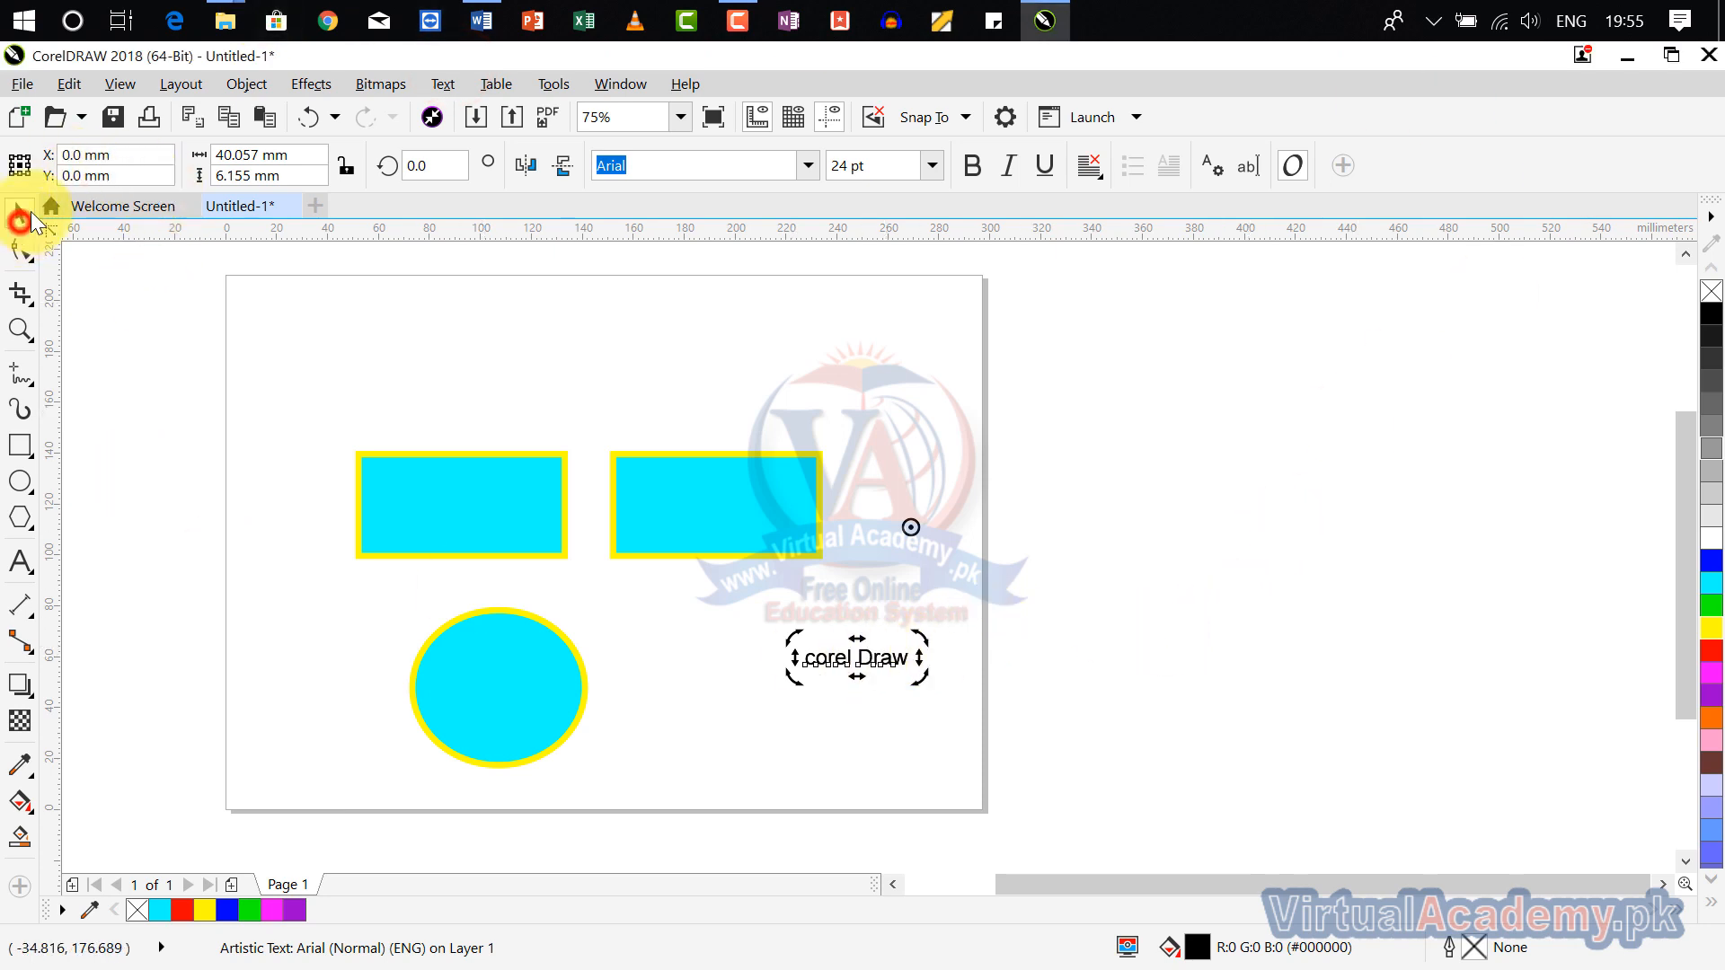
{"action": "left_click", "coordinate": [1019, 592]}
{"action": "left_click_drag", "start_coordinate": [865, 657], "coordinate": [906, 555]}
{"action": "right_click", "coordinate": [901, 606]}
{"action": "right_click", "coordinate": [906, 555]}
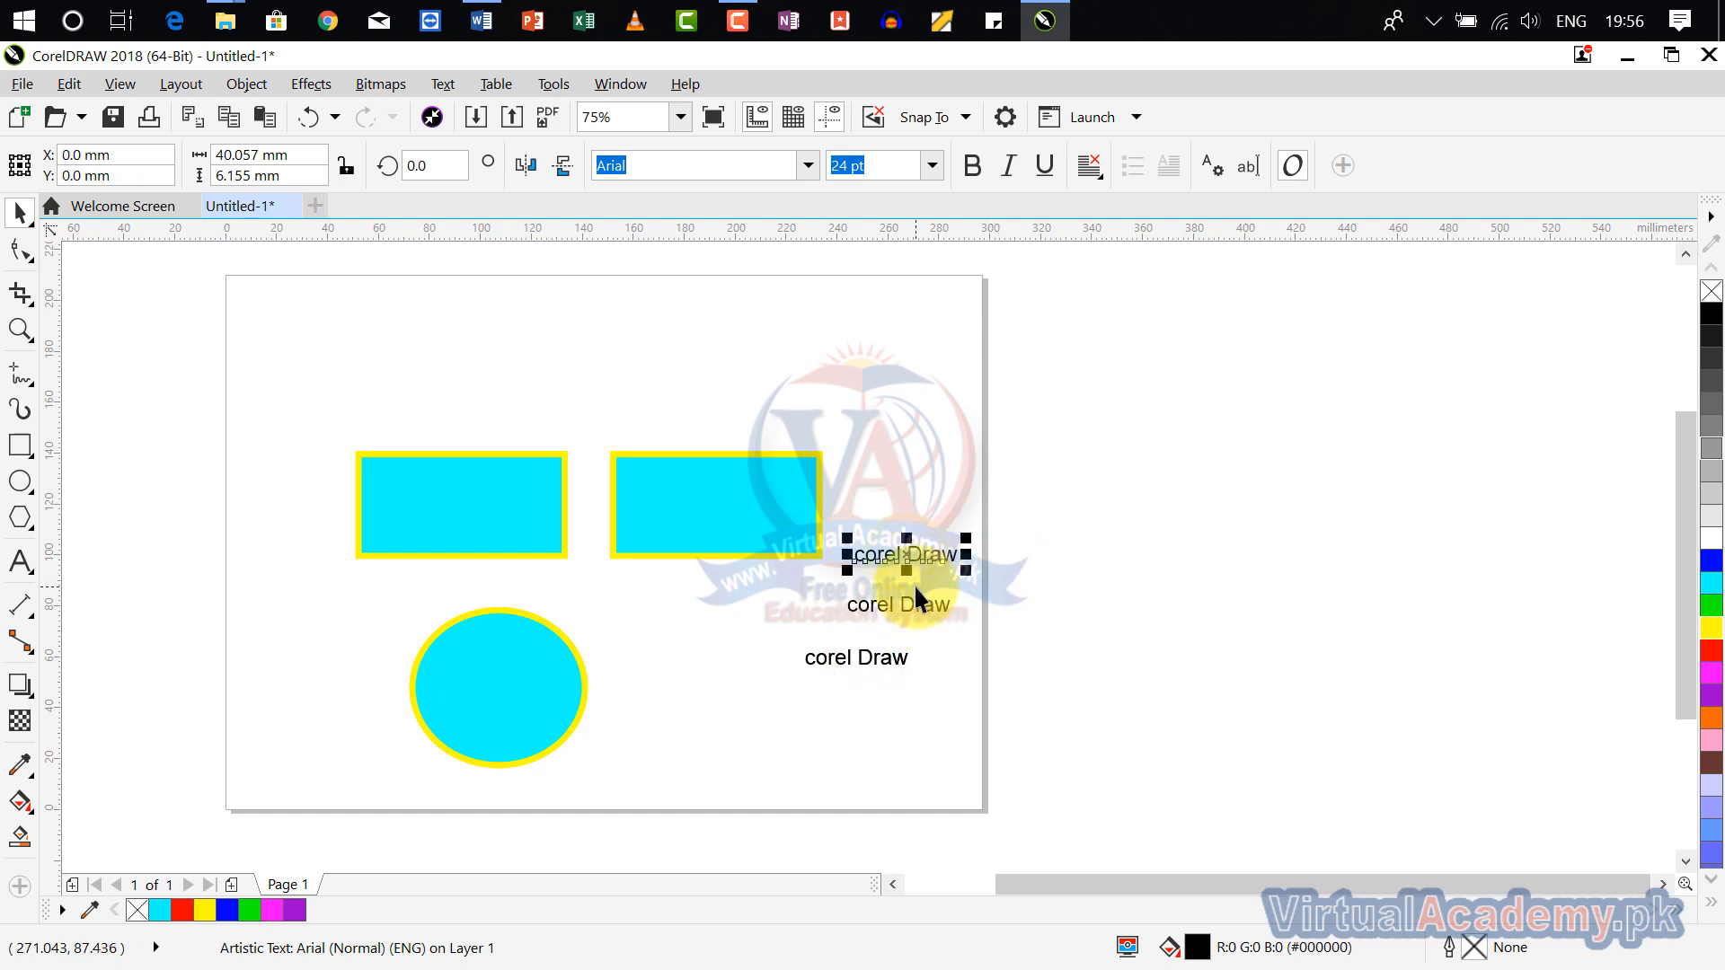
{"action": "scroll", "coordinate": [914, 584], "scroll_direction": "up", "scroll_amount": 1}
{"action": "left_click", "coordinate": [973, 576]}
{"action": "scroll", "coordinate": [963, 575], "scroll_direction": "down", "scroll_amount": 2}
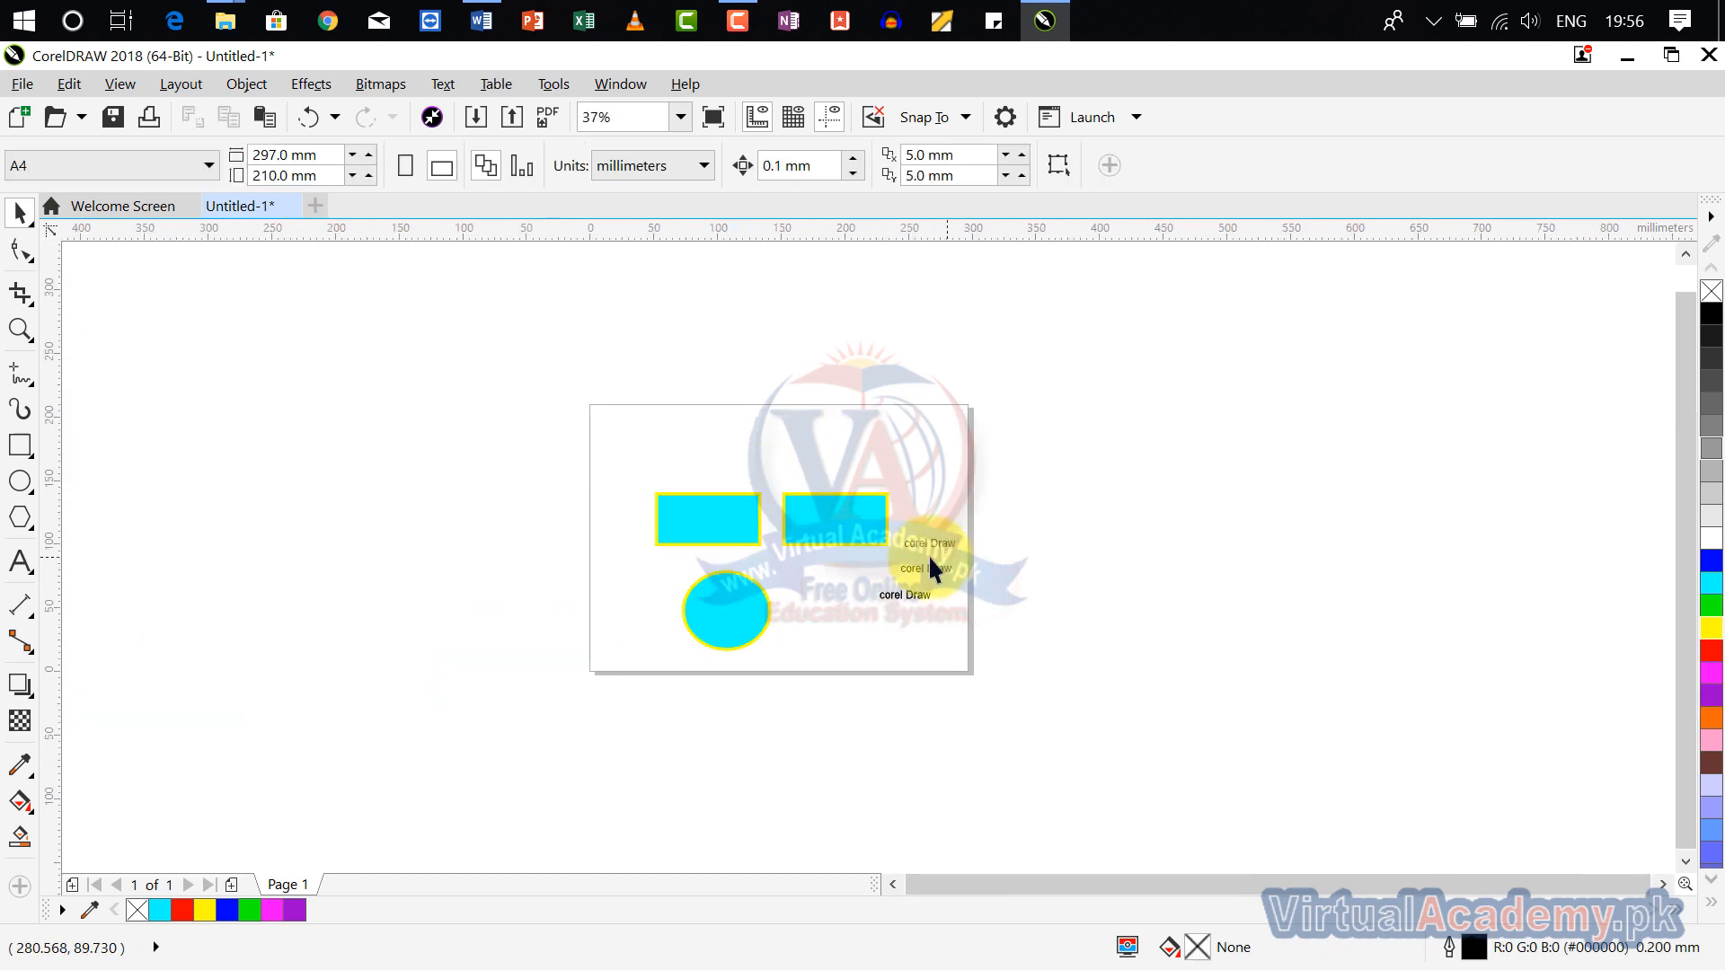
Step: Select all objects in the drawing and try a yellow fill and a red fill on them
{"action": "scroll", "coordinate": [929, 555], "scroll_direction": "up", "scroll_amount": 1}
{"action": "left_click", "coordinate": [58, 85]}
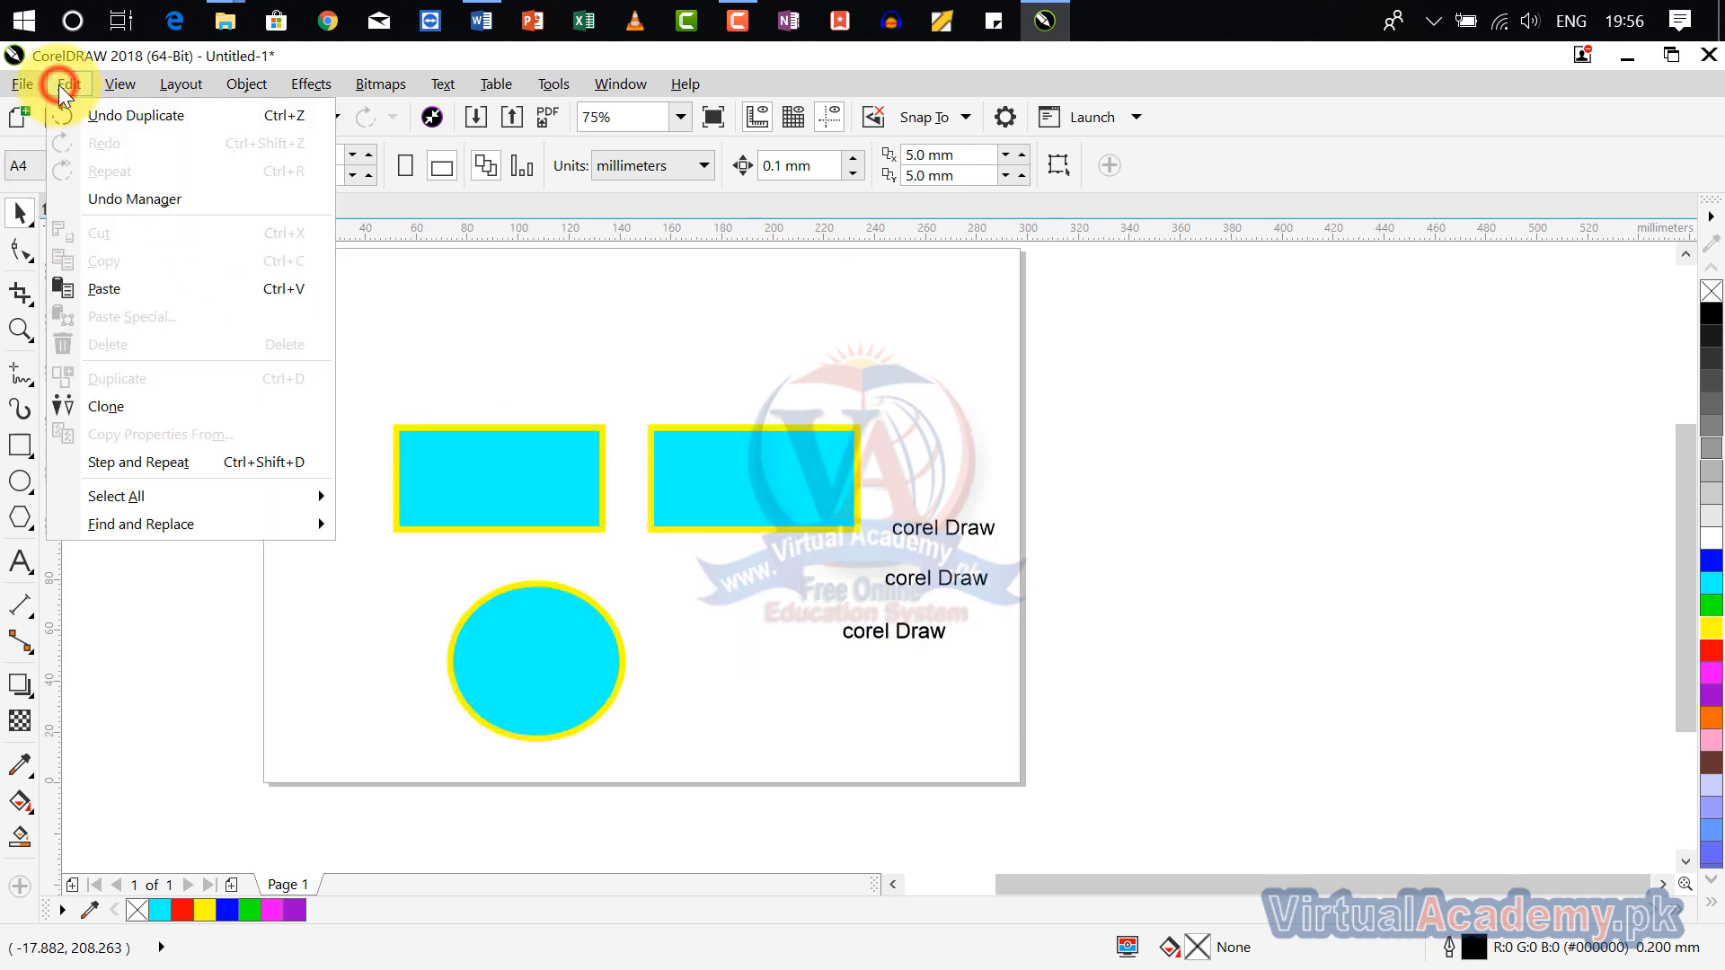
{"action": "mouse_move", "coordinate": [192, 492]}
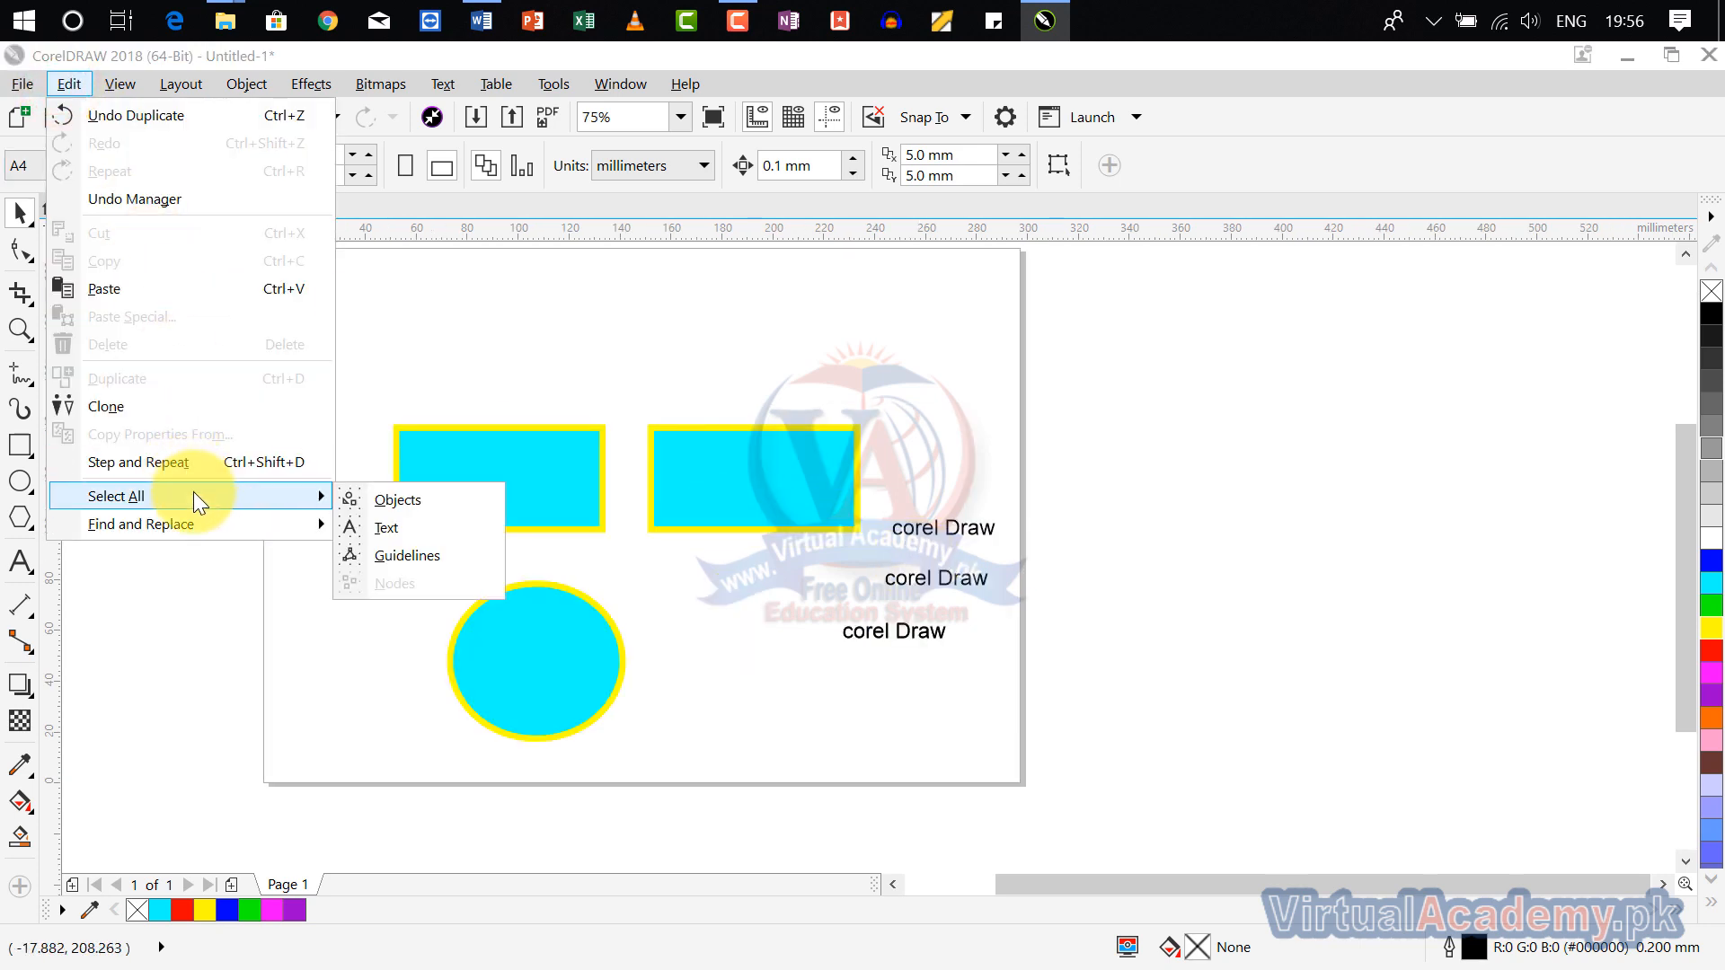
{"action": "left_click", "coordinate": [452, 503]}
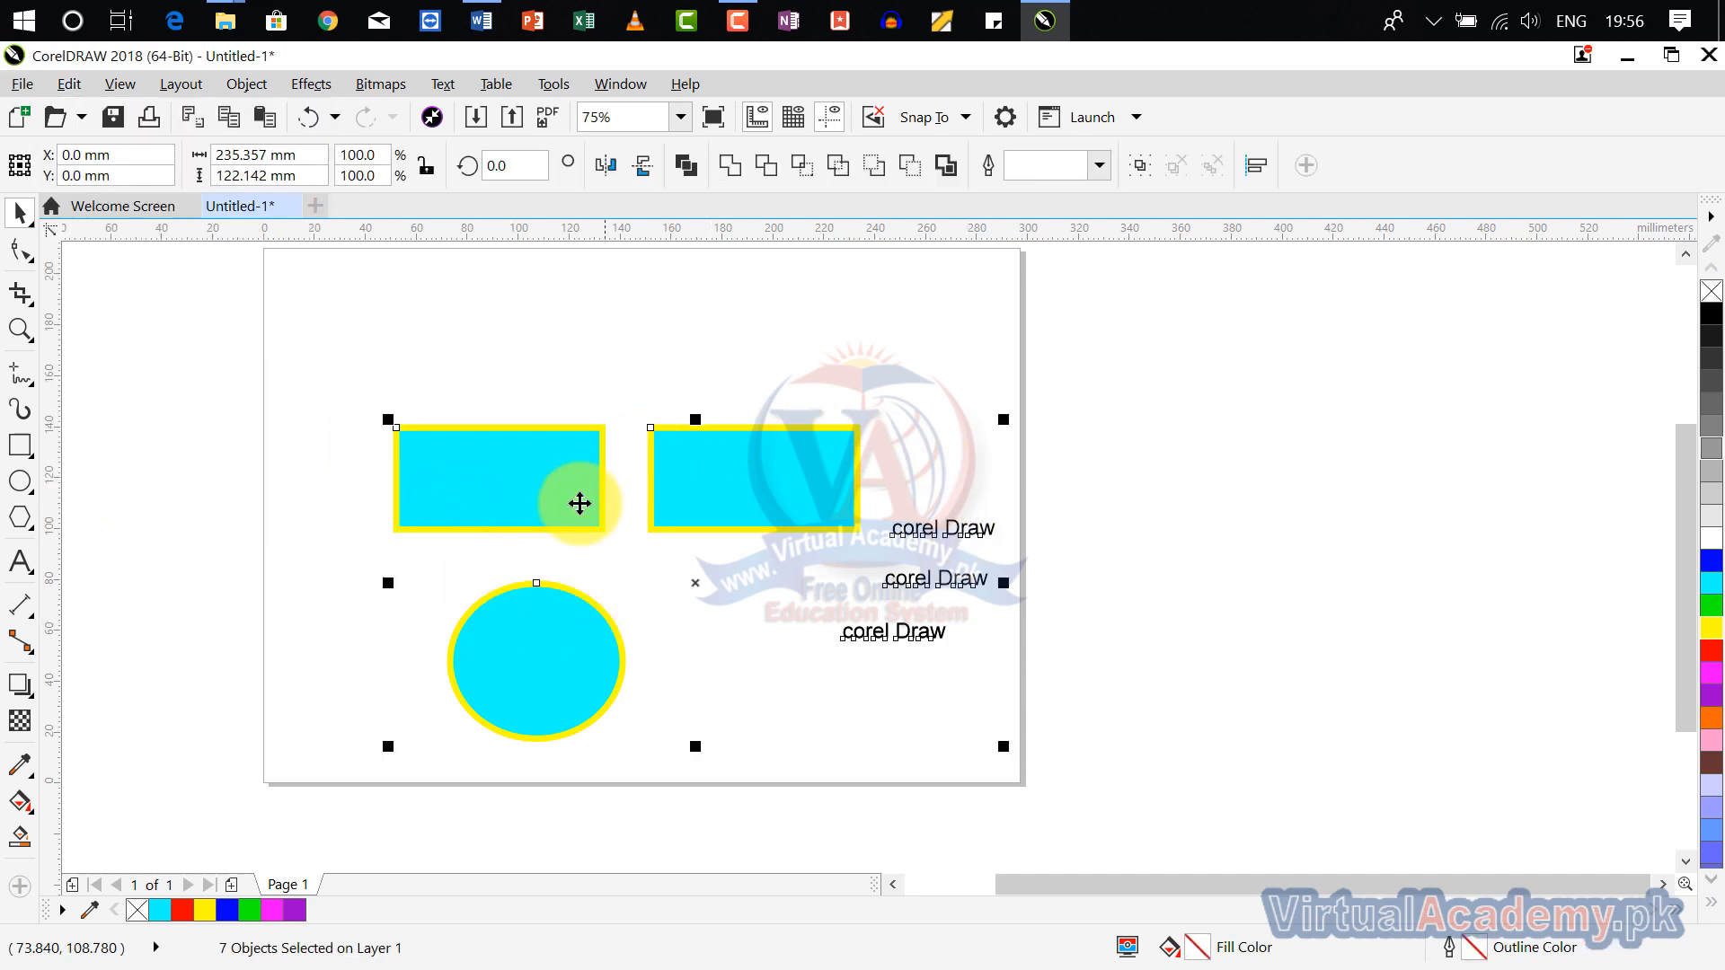
{"action": "left_click", "coordinate": [1712, 627]}
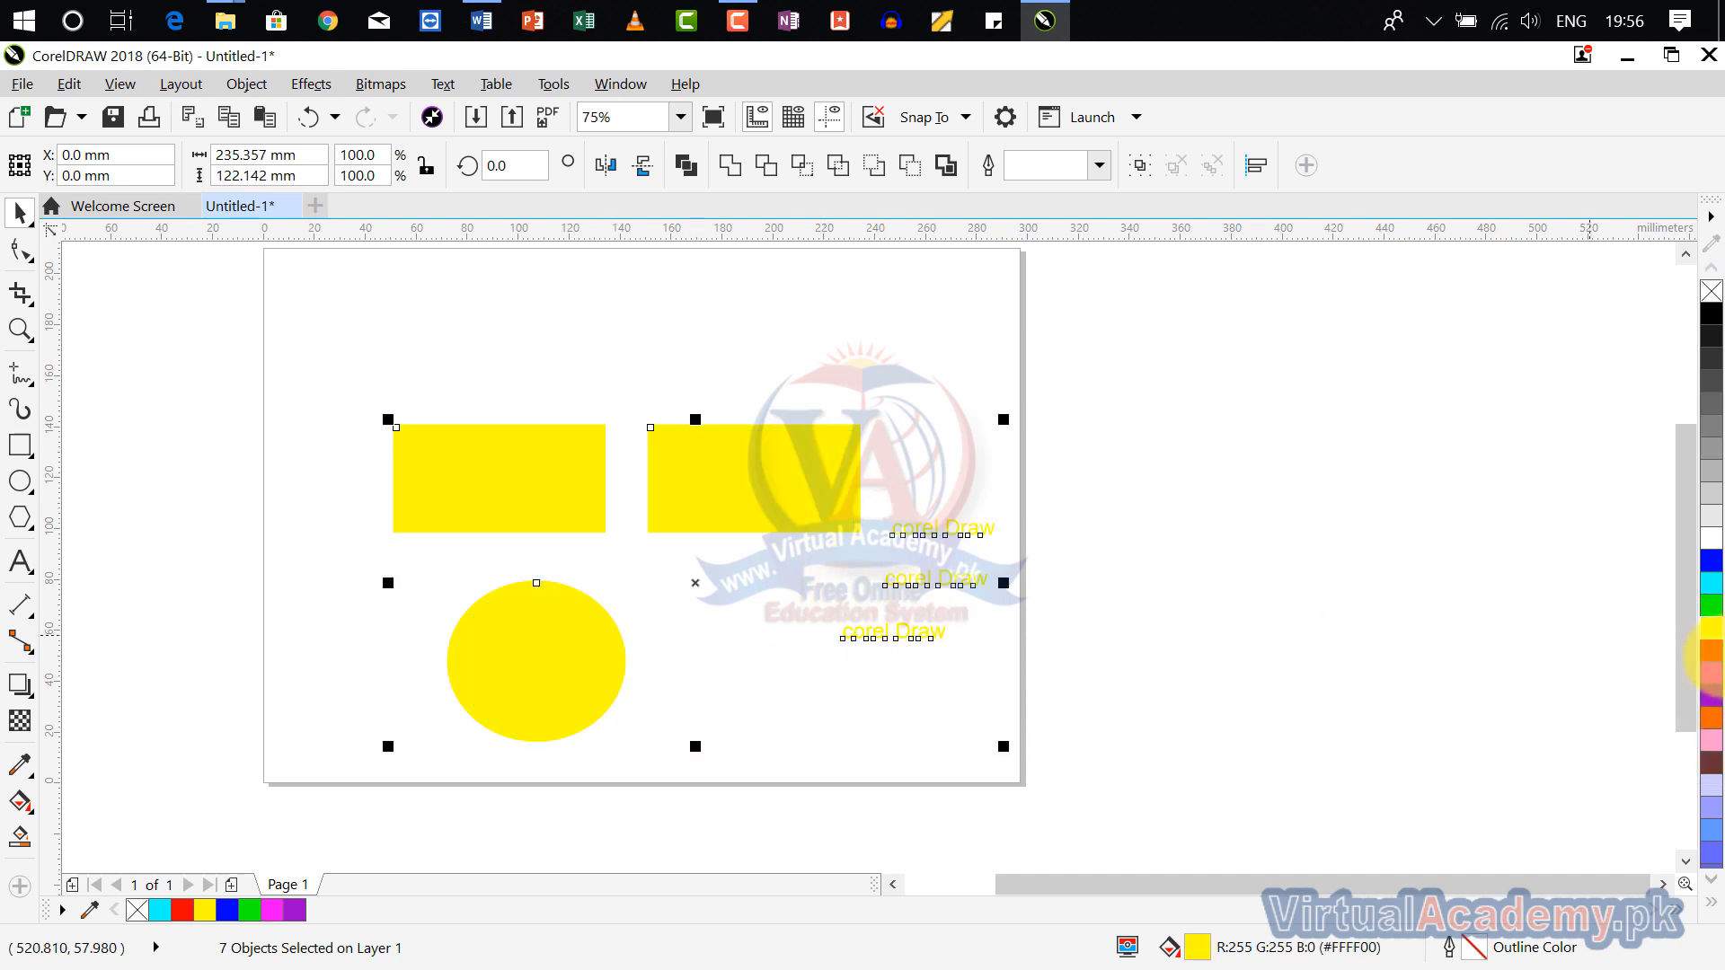
{"action": "left_click", "coordinate": [1714, 672]}
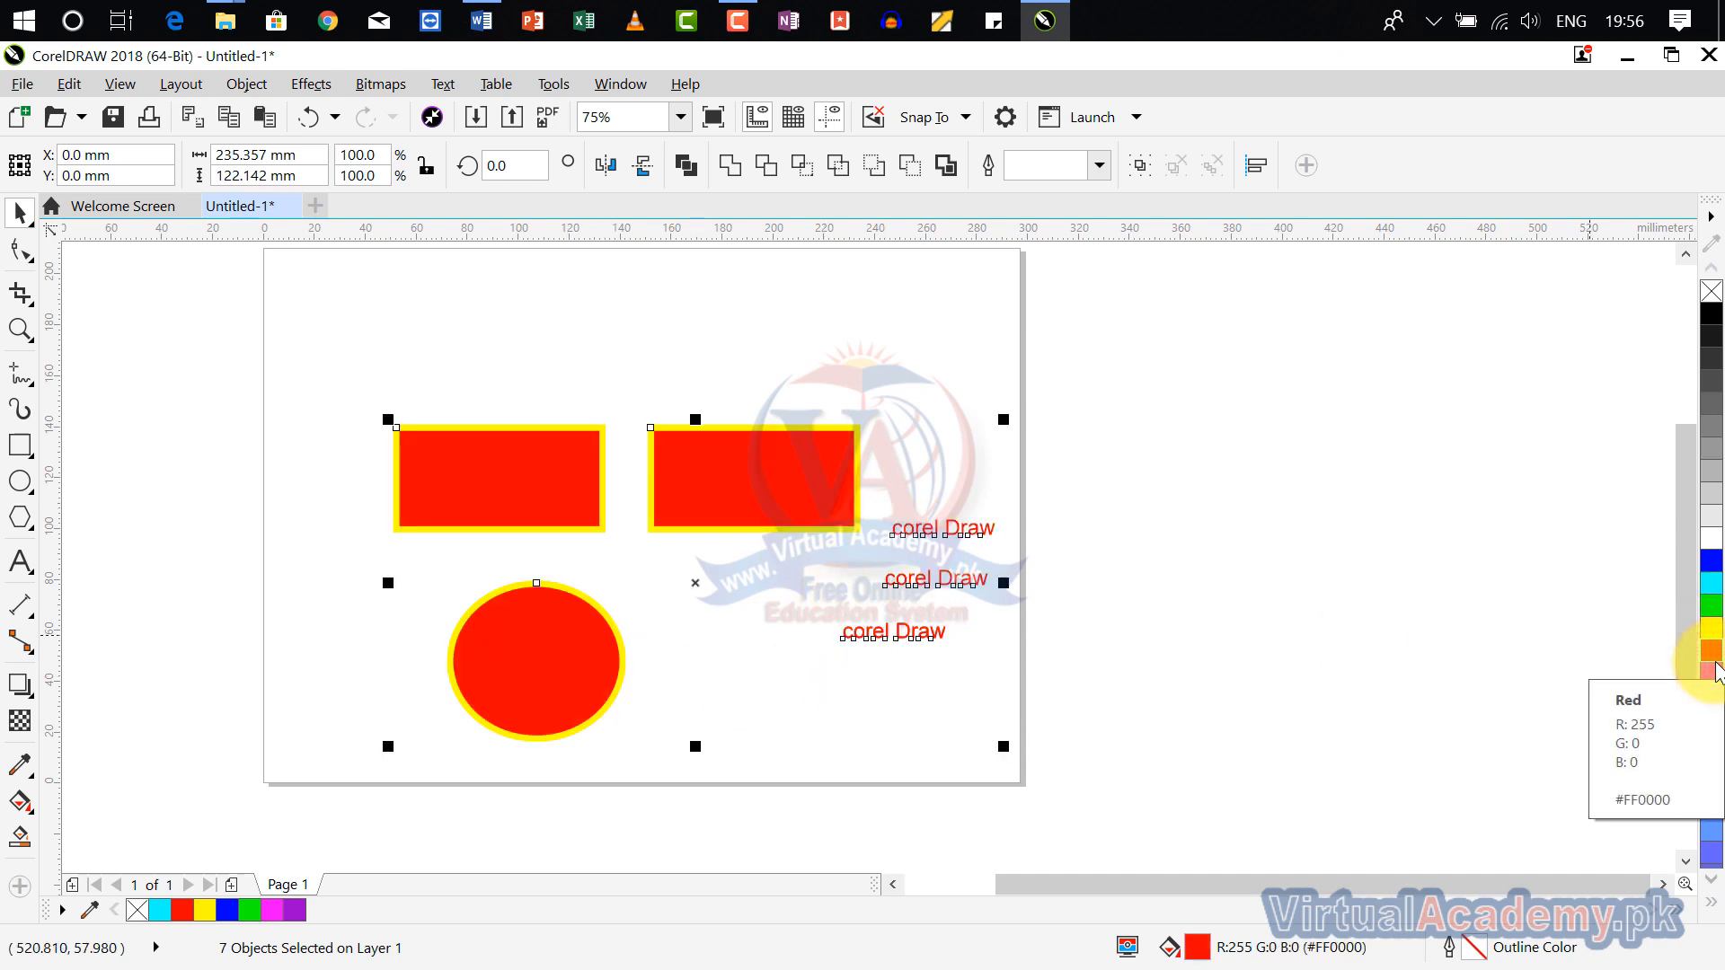
Step: Undo both fill changes on the objects and clear the selection
{"action": "key", "text": "ctrl+z"}
{"action": "key", "text": "ctrl+z"}
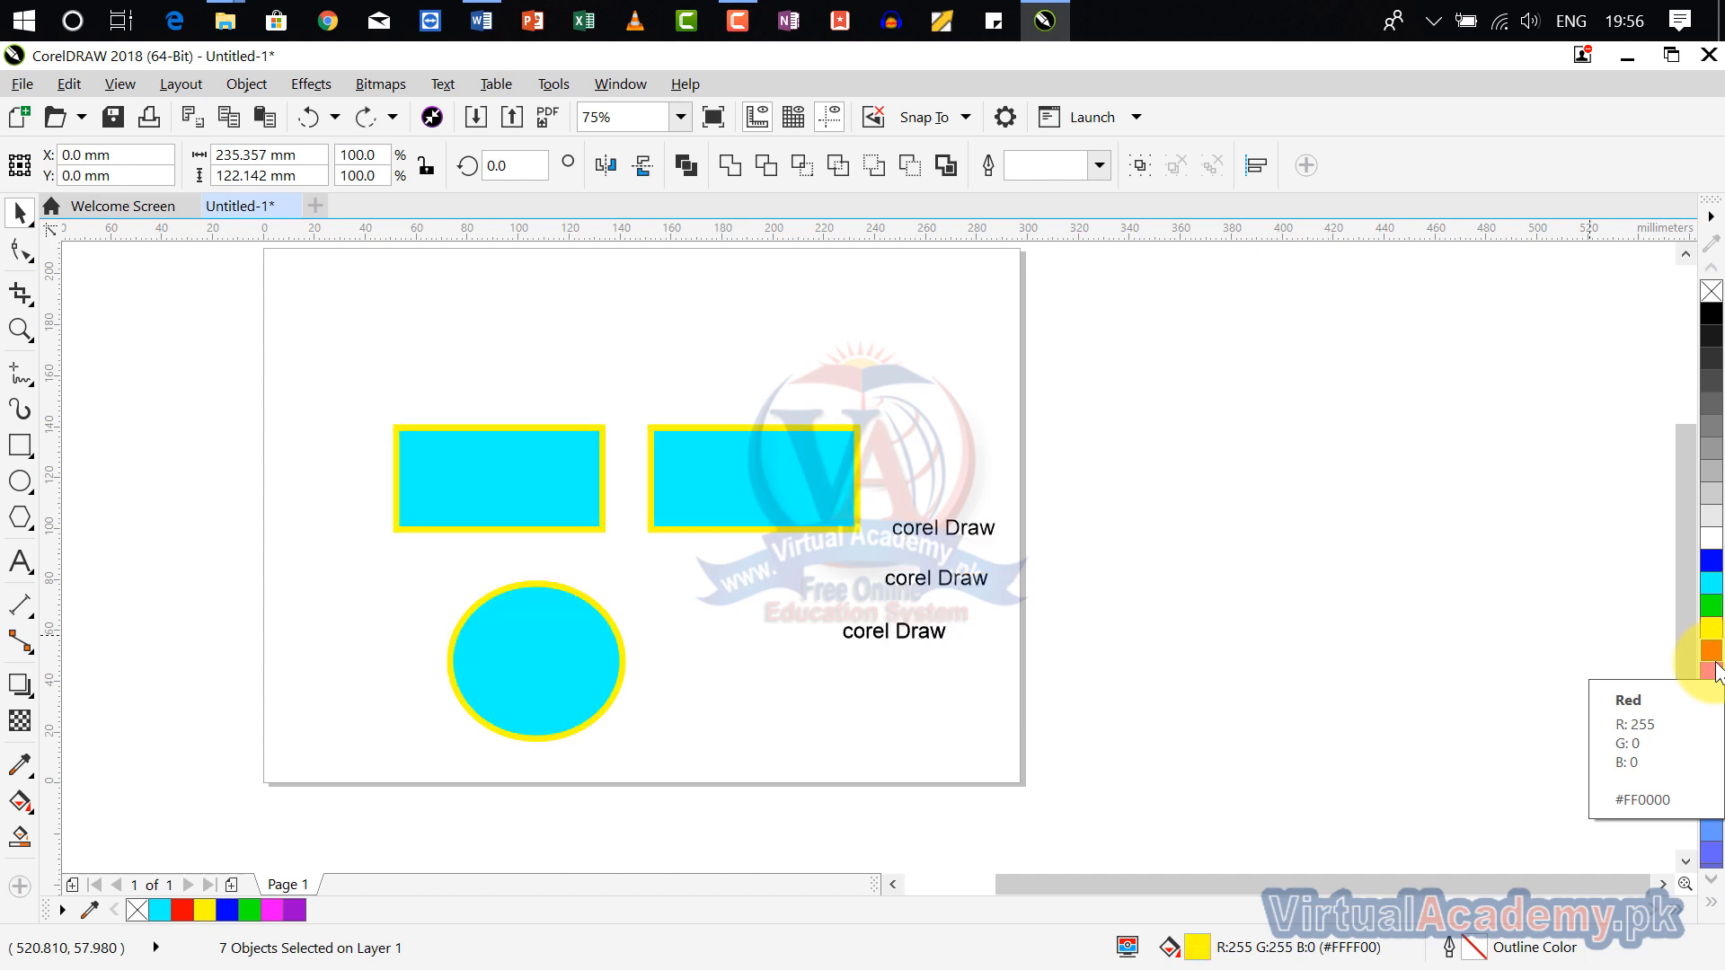
{"action": "left_click", "coordinate": [590, 354]}
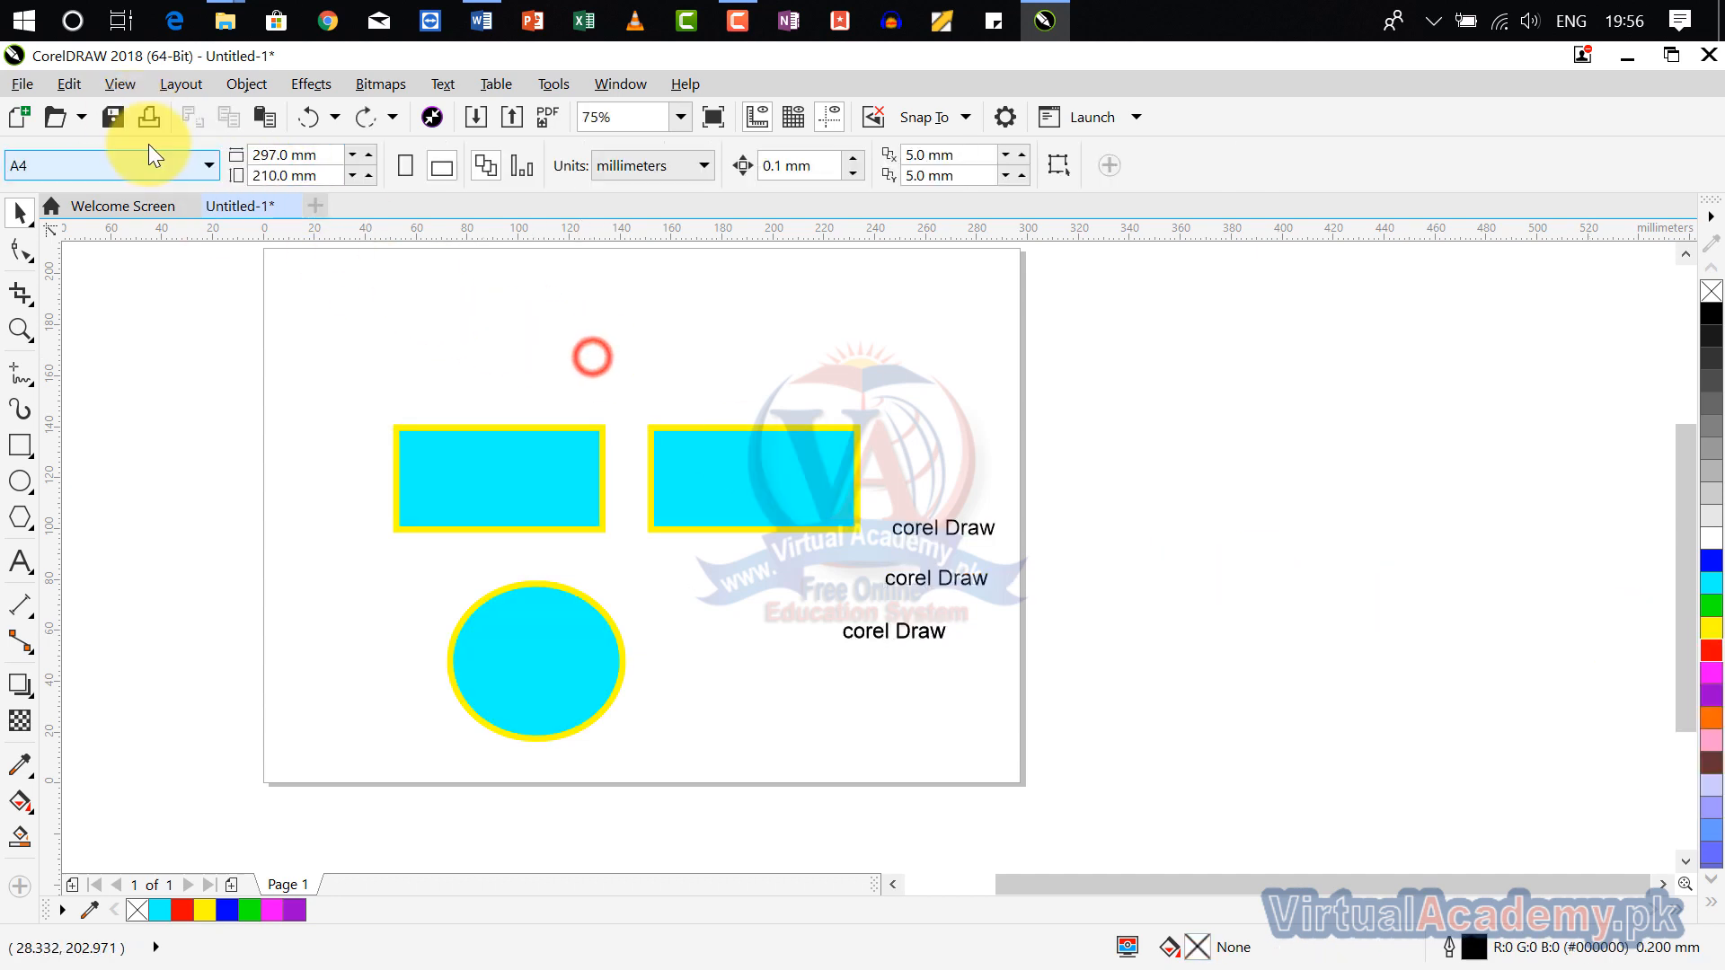
Step: Select all text objects in the drawing using Select All for Text
{"action": "left_click", "coordinate": [89, 94]}
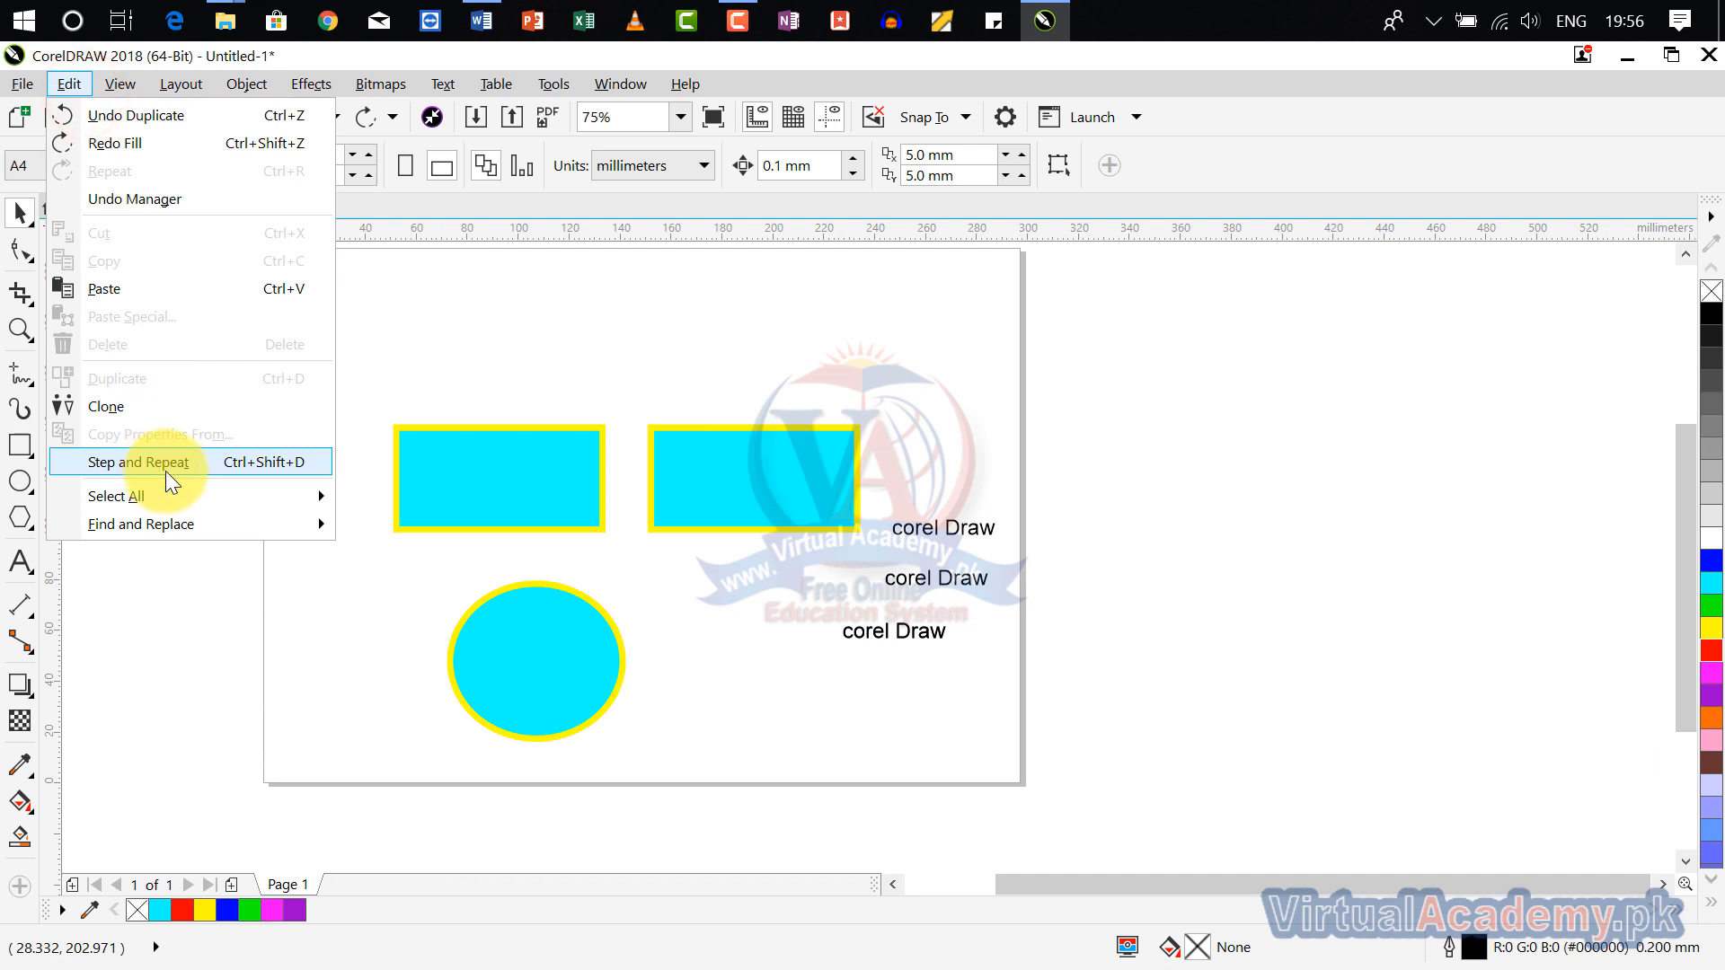
{"action": "mouse_move", "coordinate": [171, 496]}
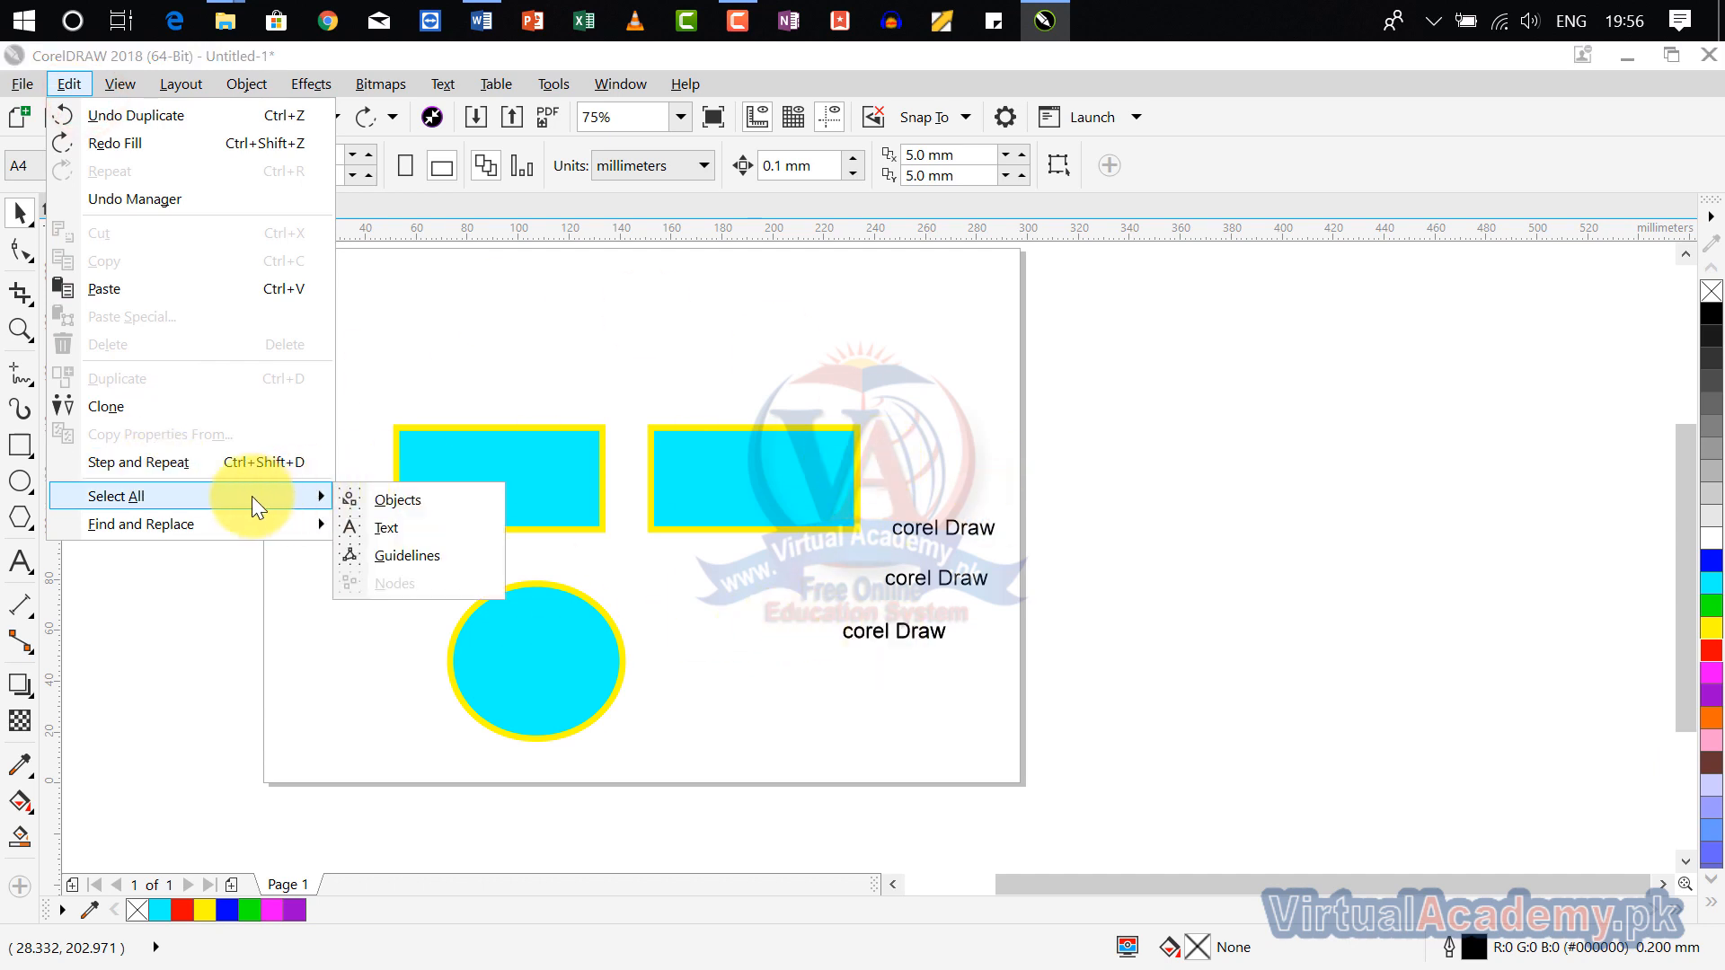
{"action": "left_click", "coordinate": [458, 539]}
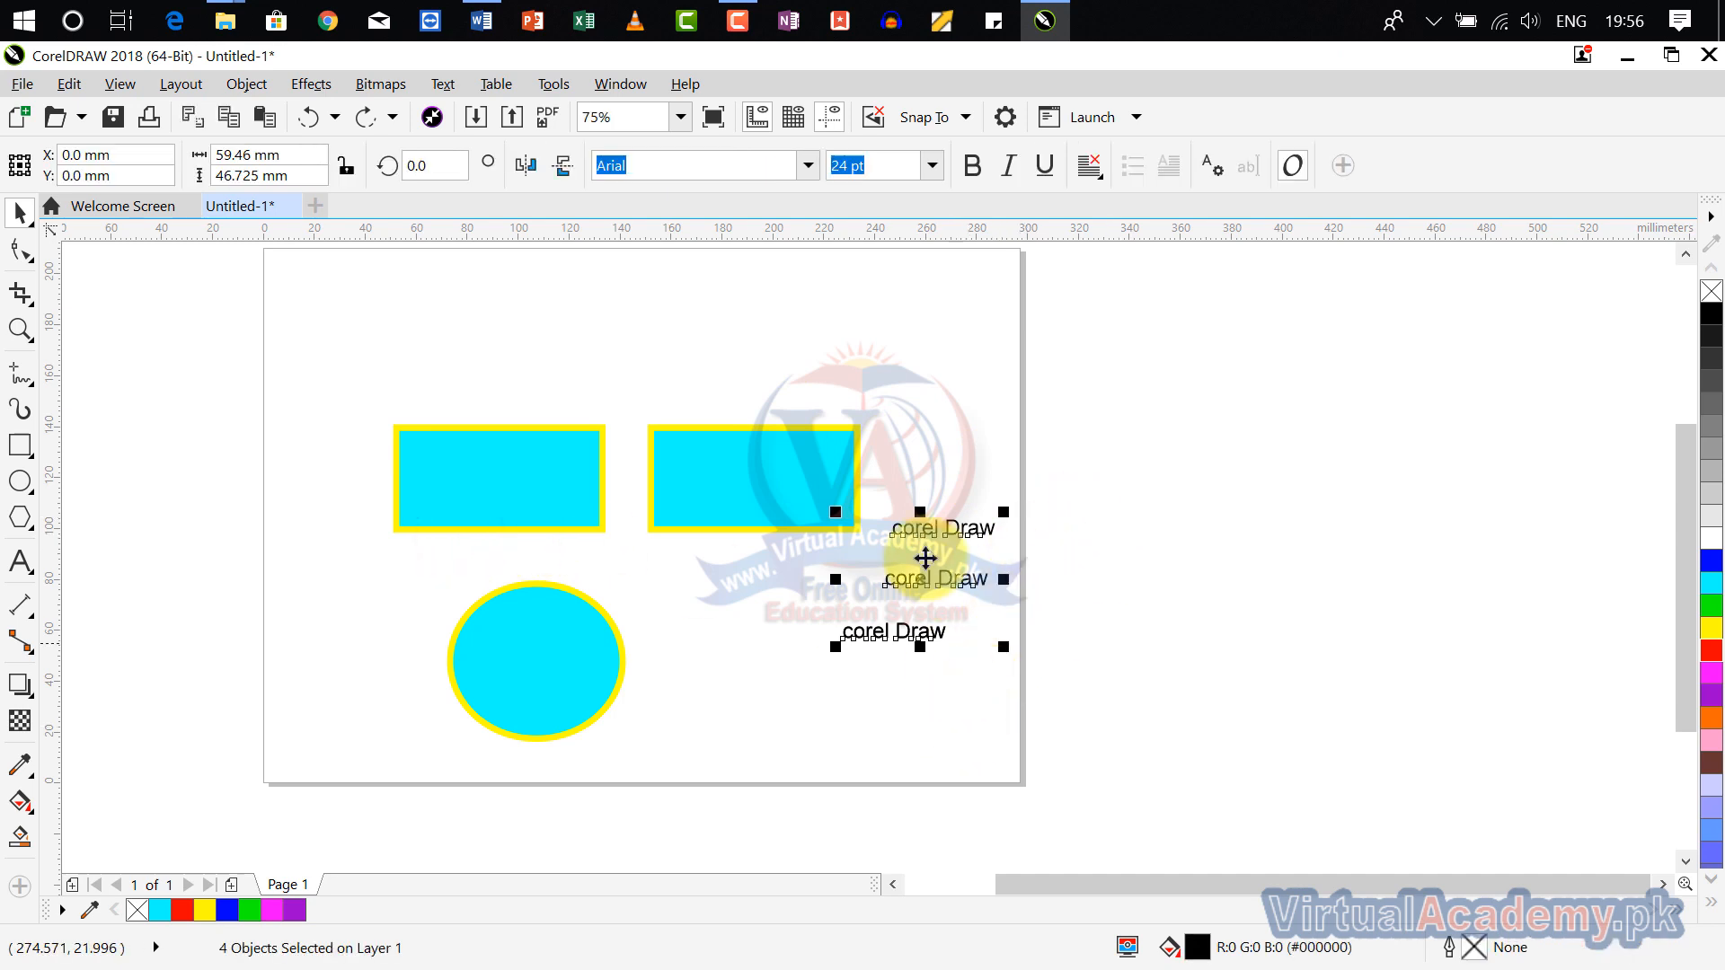
Step: Fill the selected "corel Draw" text objects with red
{"action": "left_click", "coordinate": [1712, 650]}
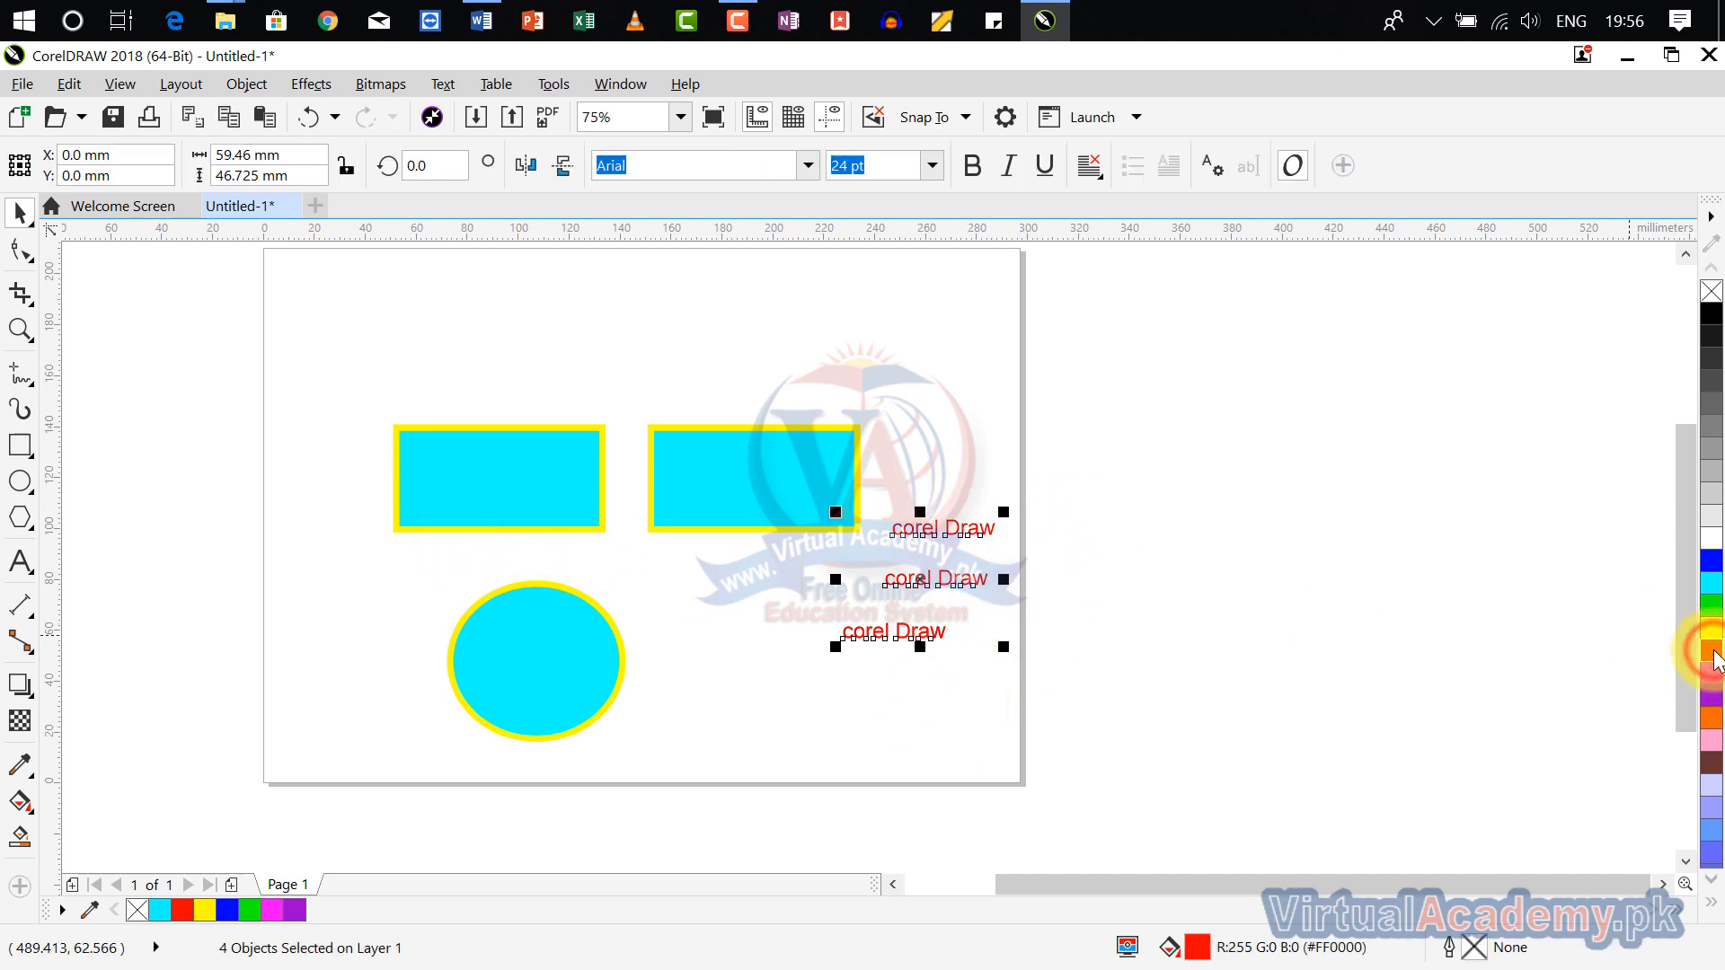
Step: Add two horizontal guidelines above the rectangles, at about 173 mm and 159 mm on the vertical ruler
{"action": "left_click", "coordinate": [70, 84]}
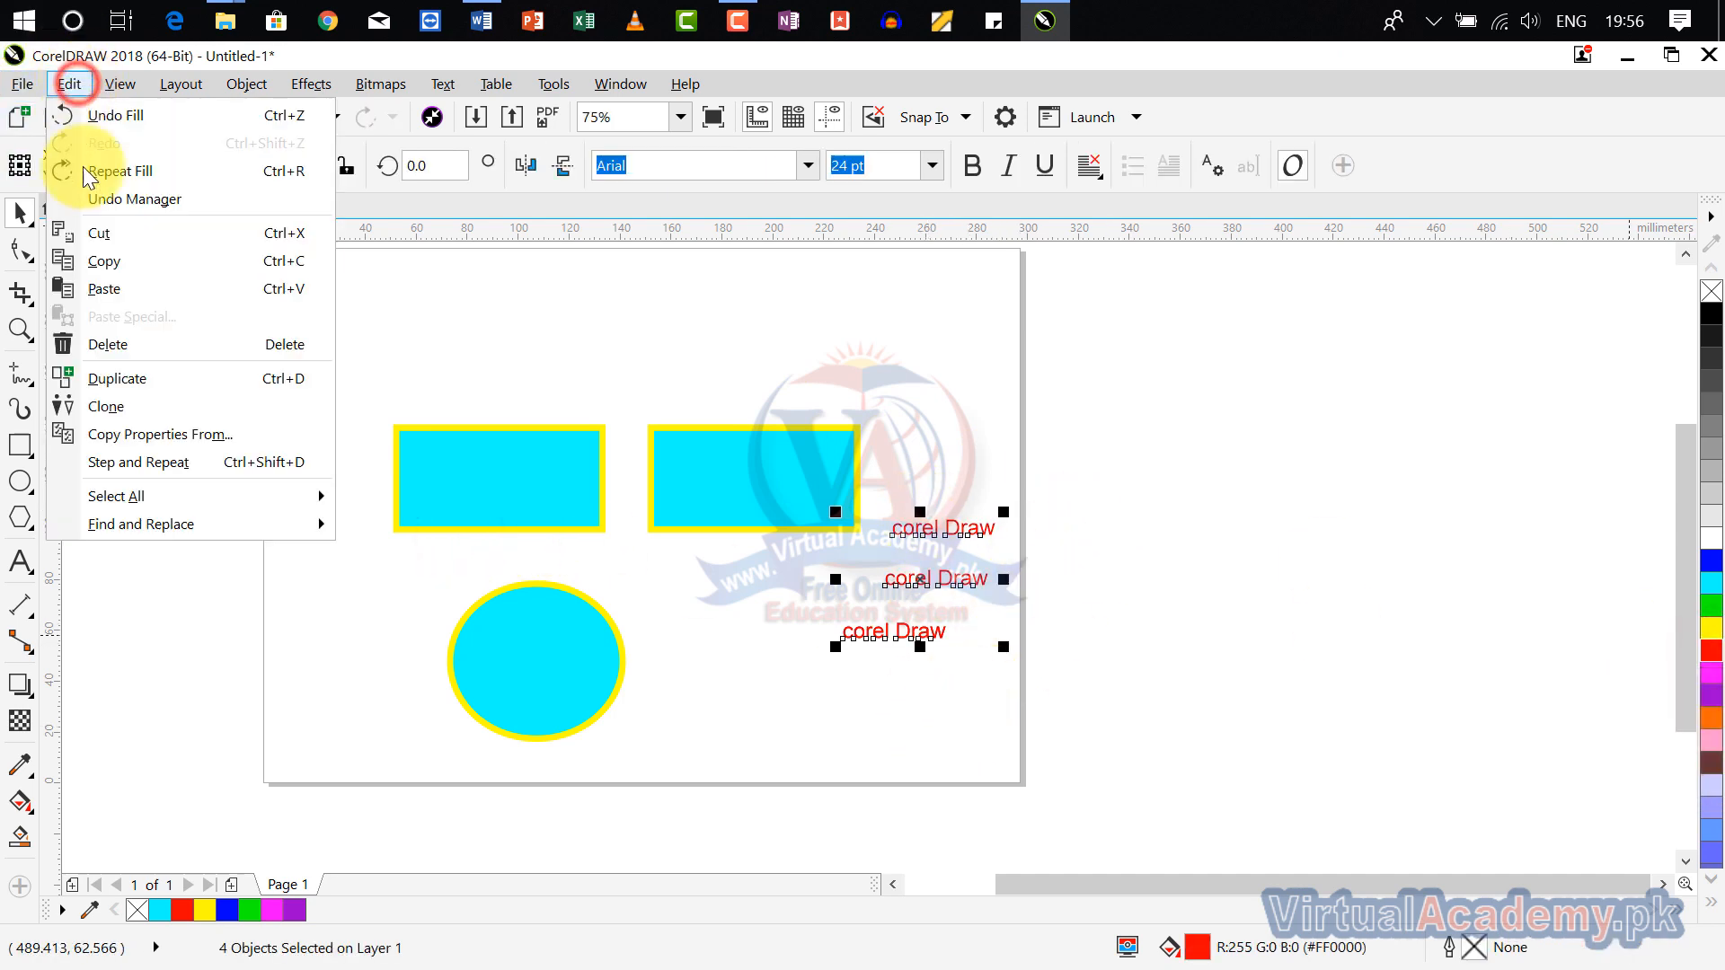
{"action": "mouse_move", "coordinate": [271, 493]}
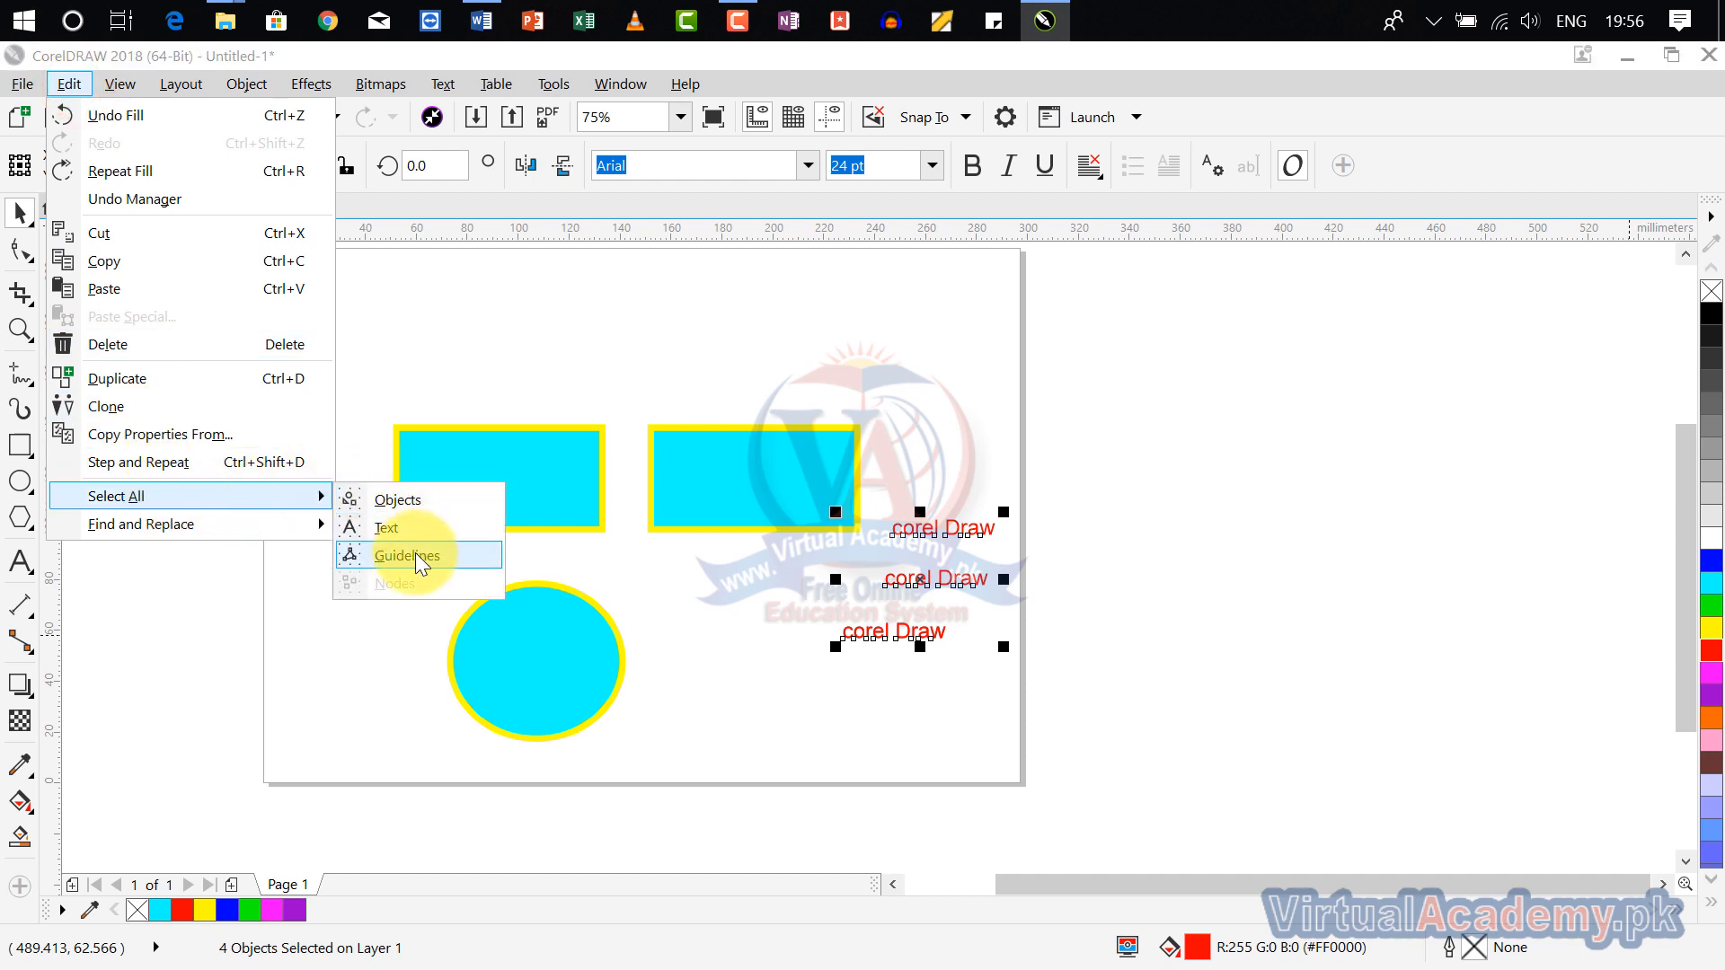
{"action": "left_click", "coordinate": [551, 316]}
{"action": "left_click_drag", "start_coordinate": [531, 235], "coordinate": [559, 342]}
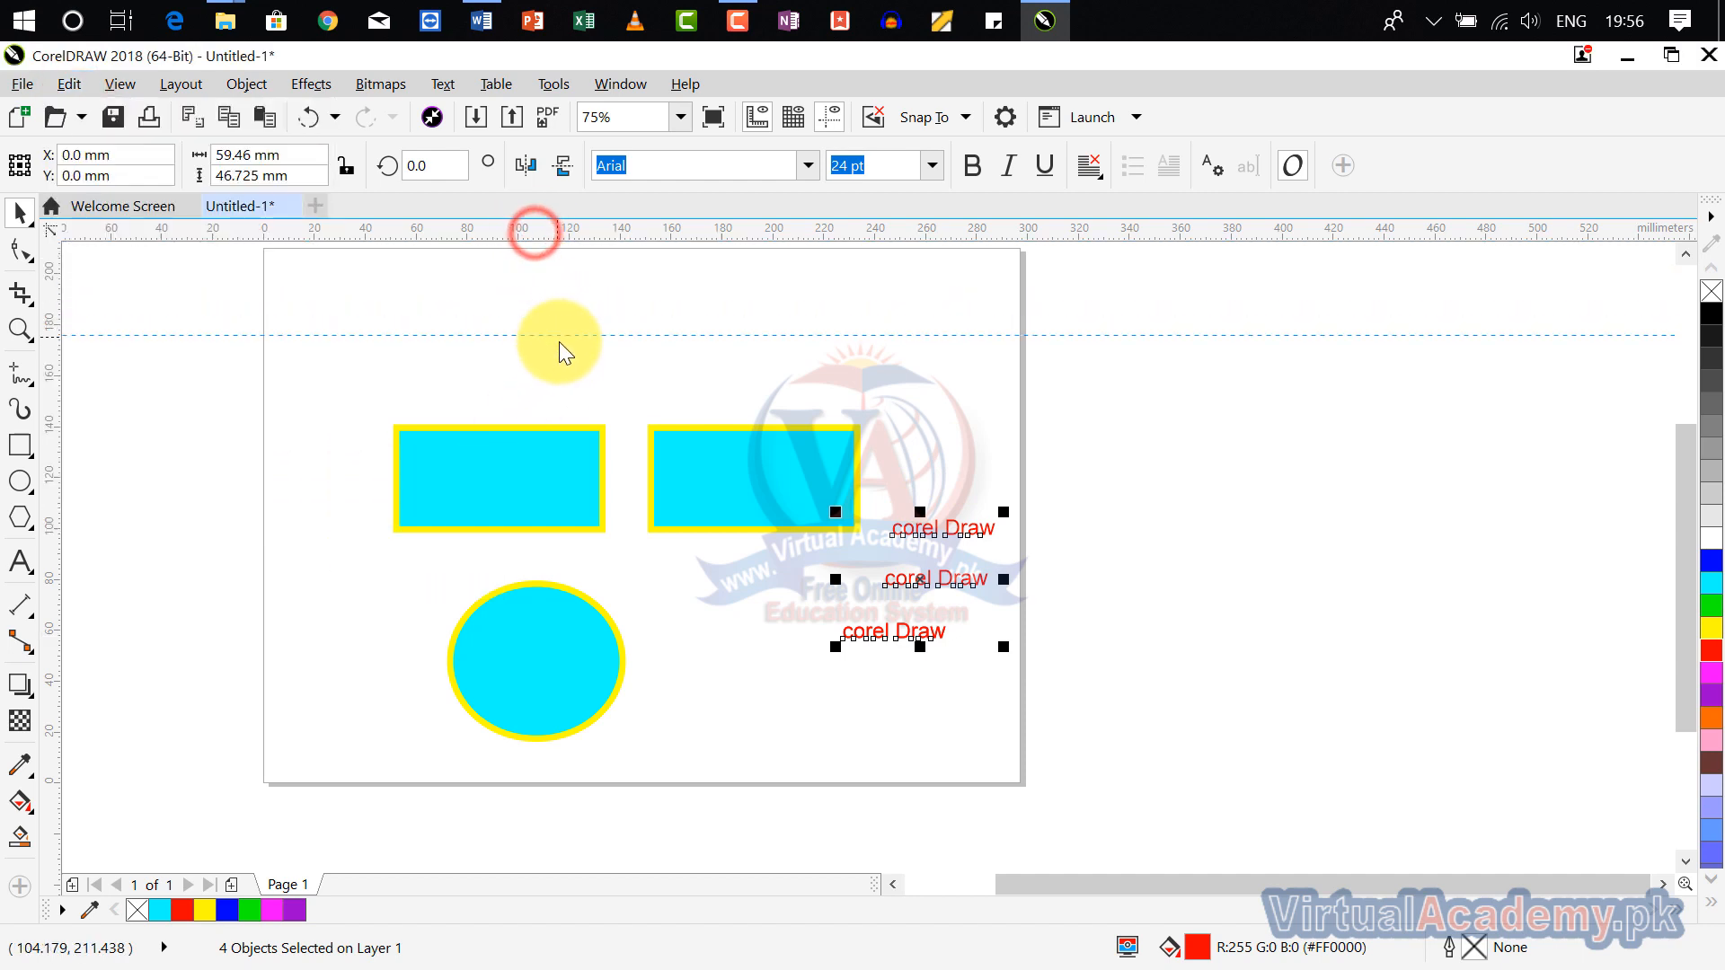
{"action": "left_click_drag", "start_coordinate": [543, 235], "coordinate": [586, 379]}
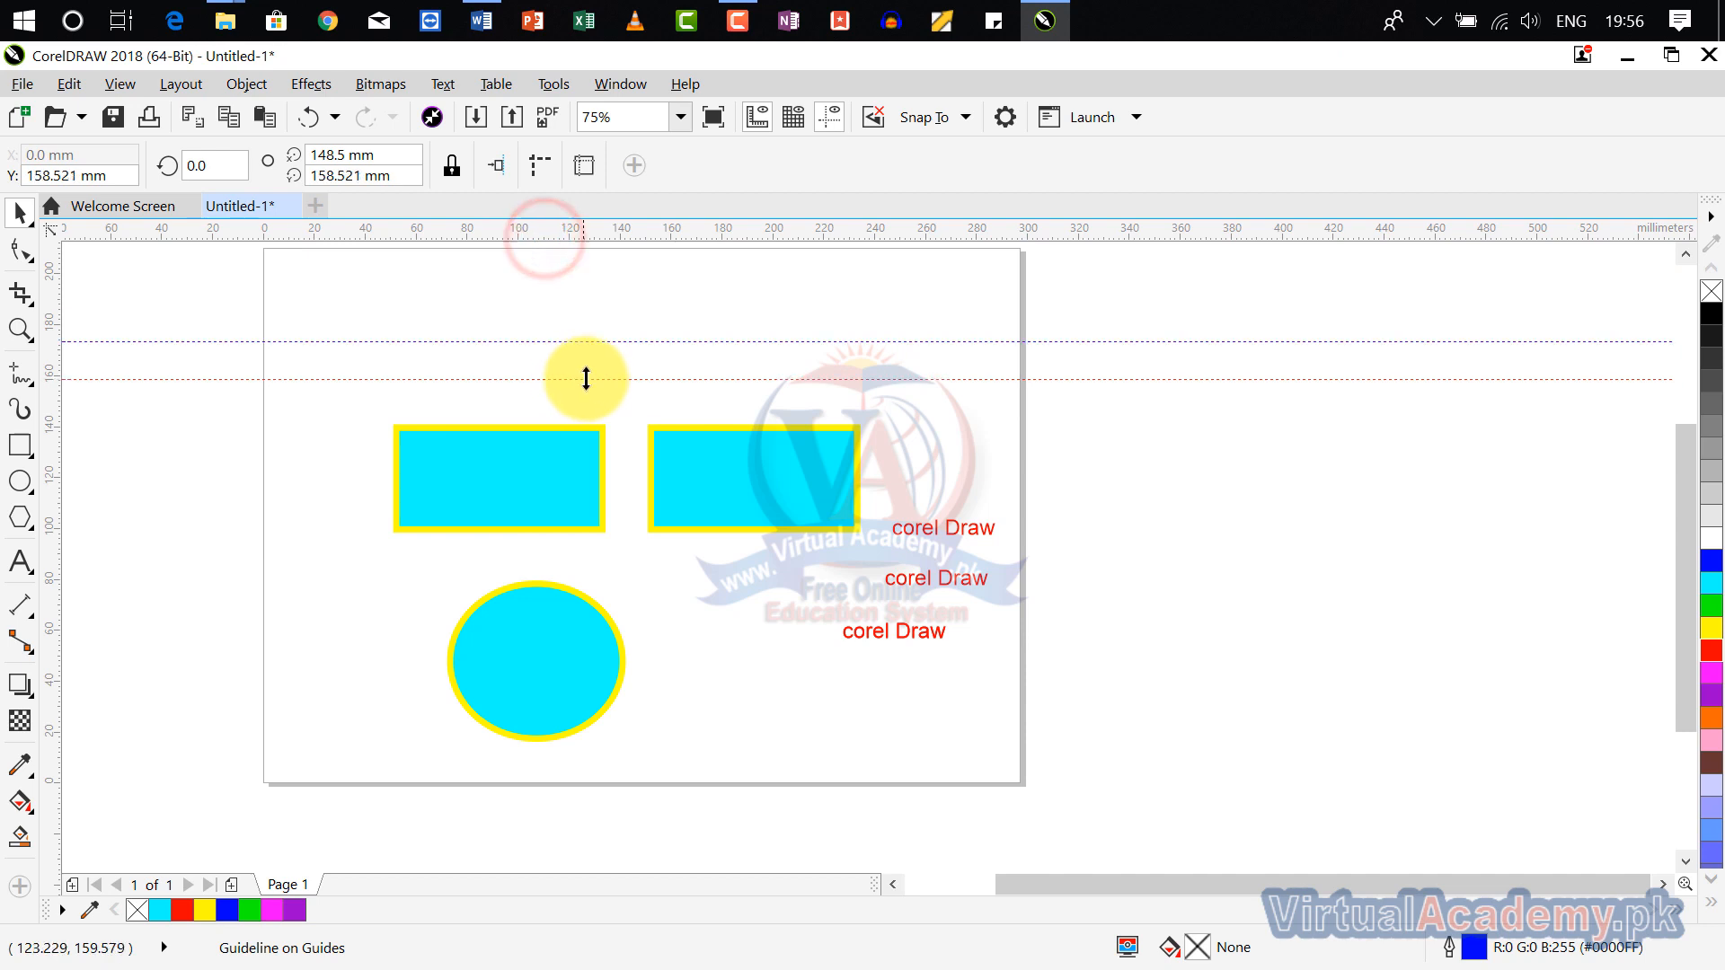
Step: Select all guidelines using Select All for Guidelines and delete them
{"action": "left_click", "coordinate": [66, 79]}
{"action": "mouse_move", "coordinate": [164, 499]}
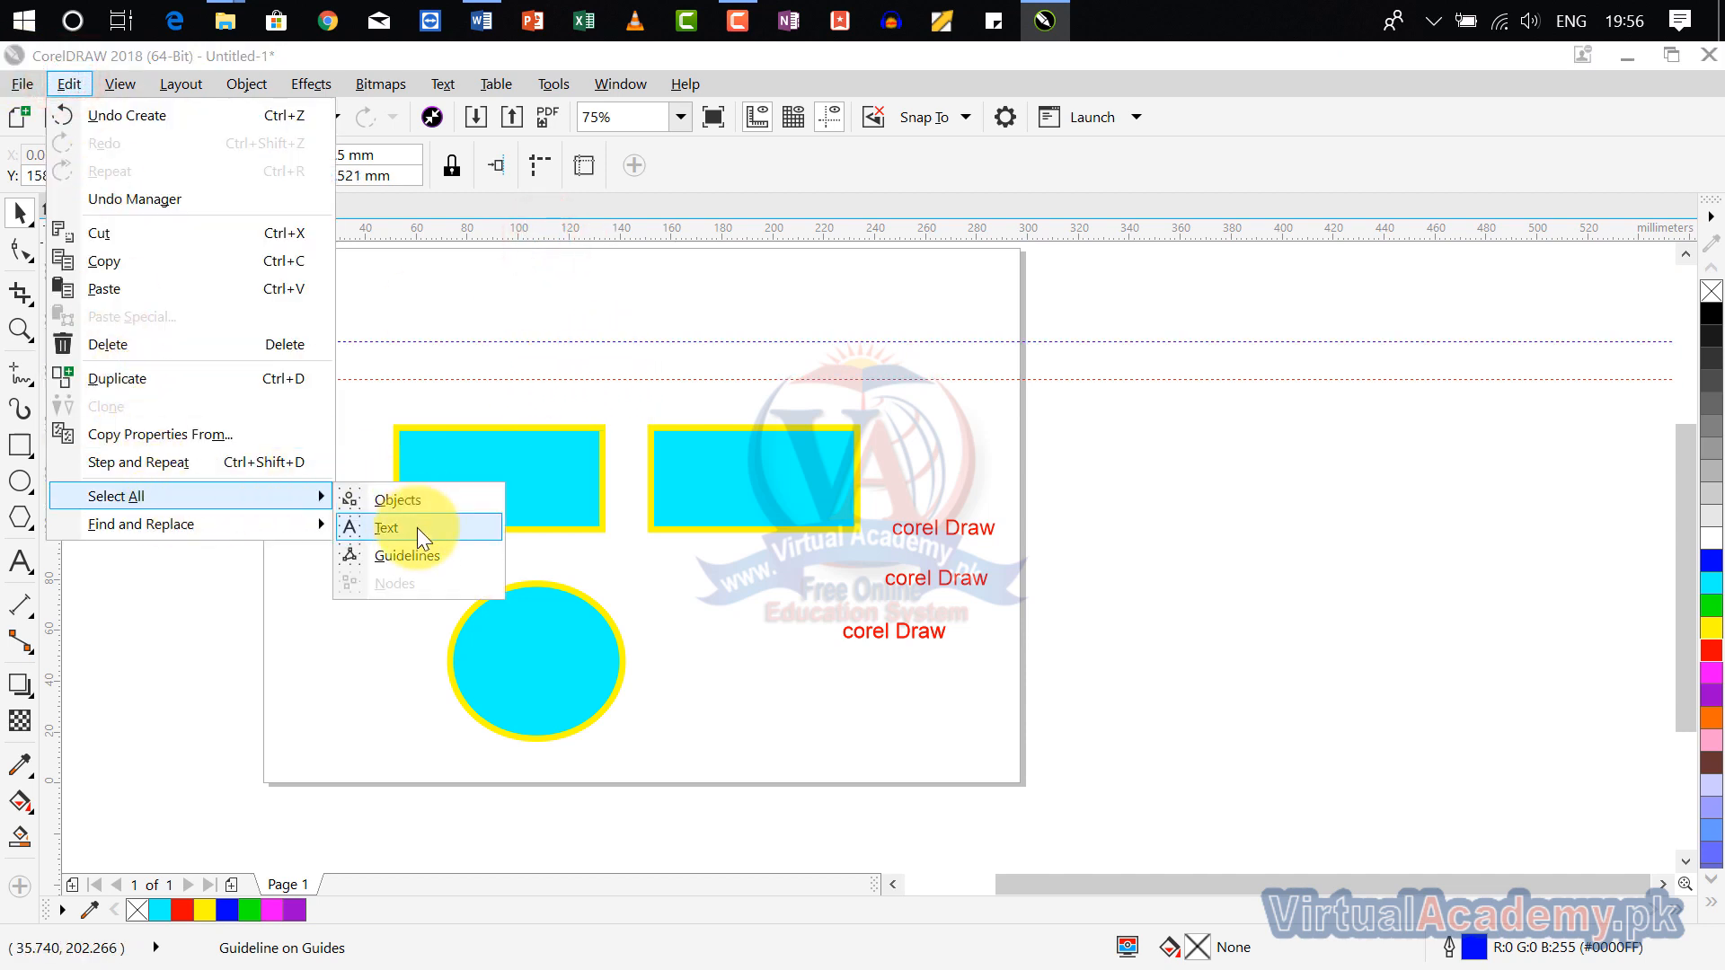
{"action": "left_click", "coordinate": [422, 555]}
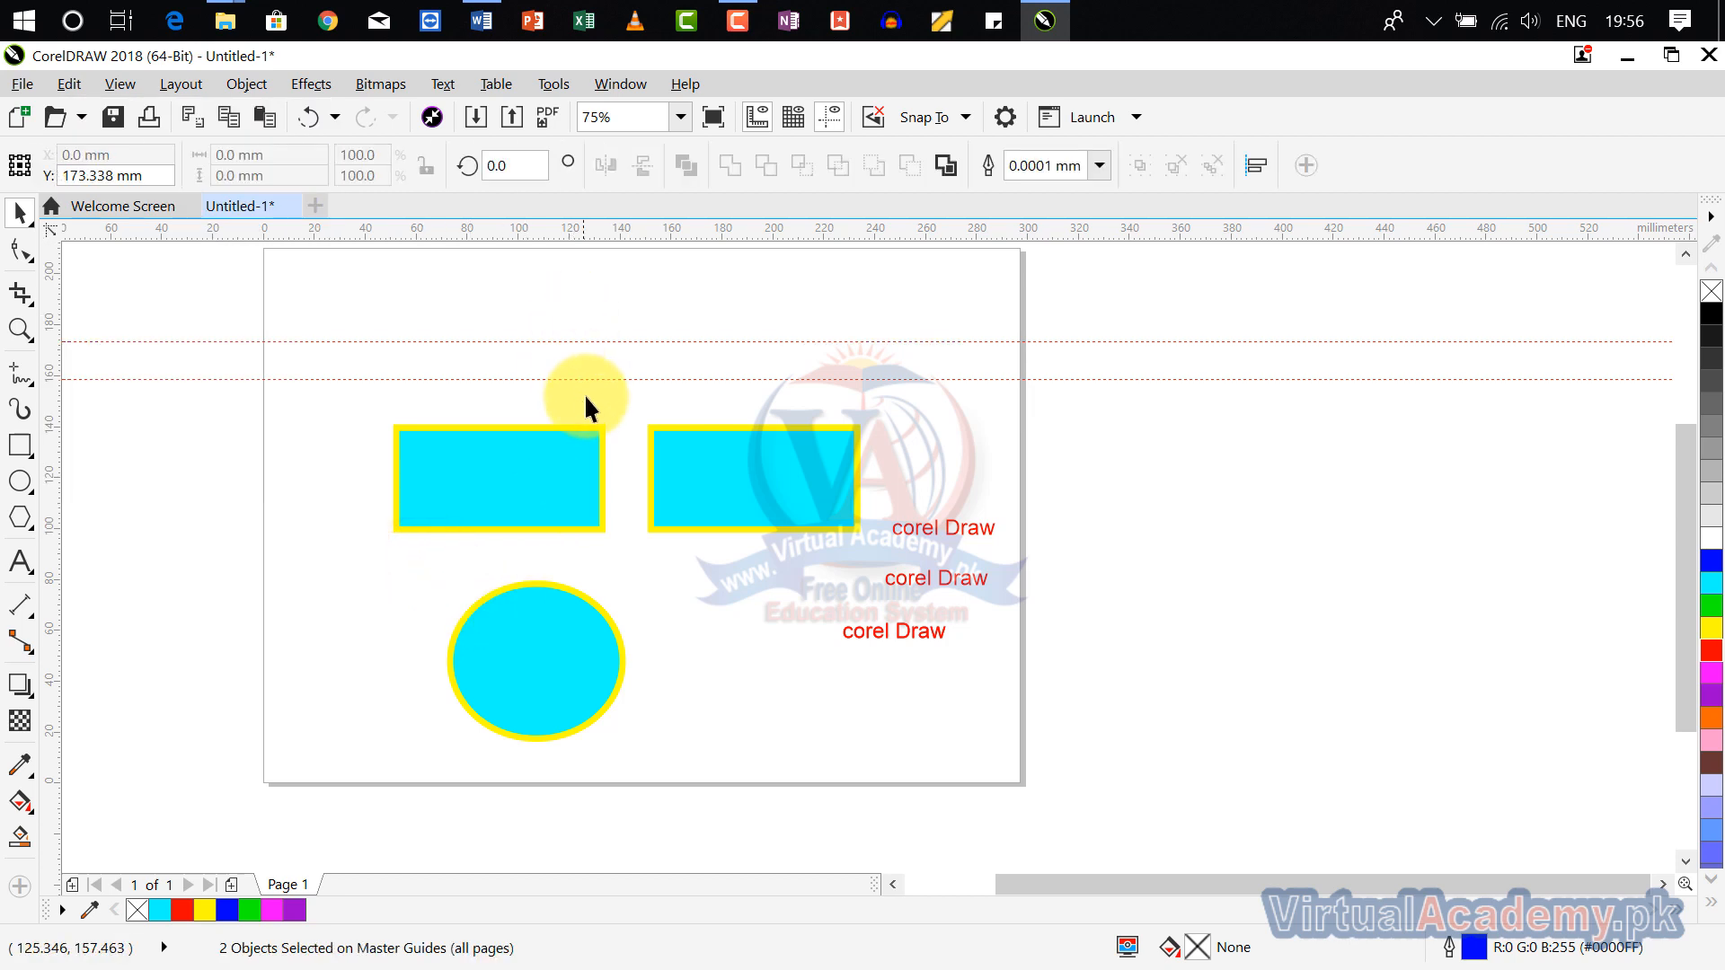
{"action": "key", "text": "Delete"}
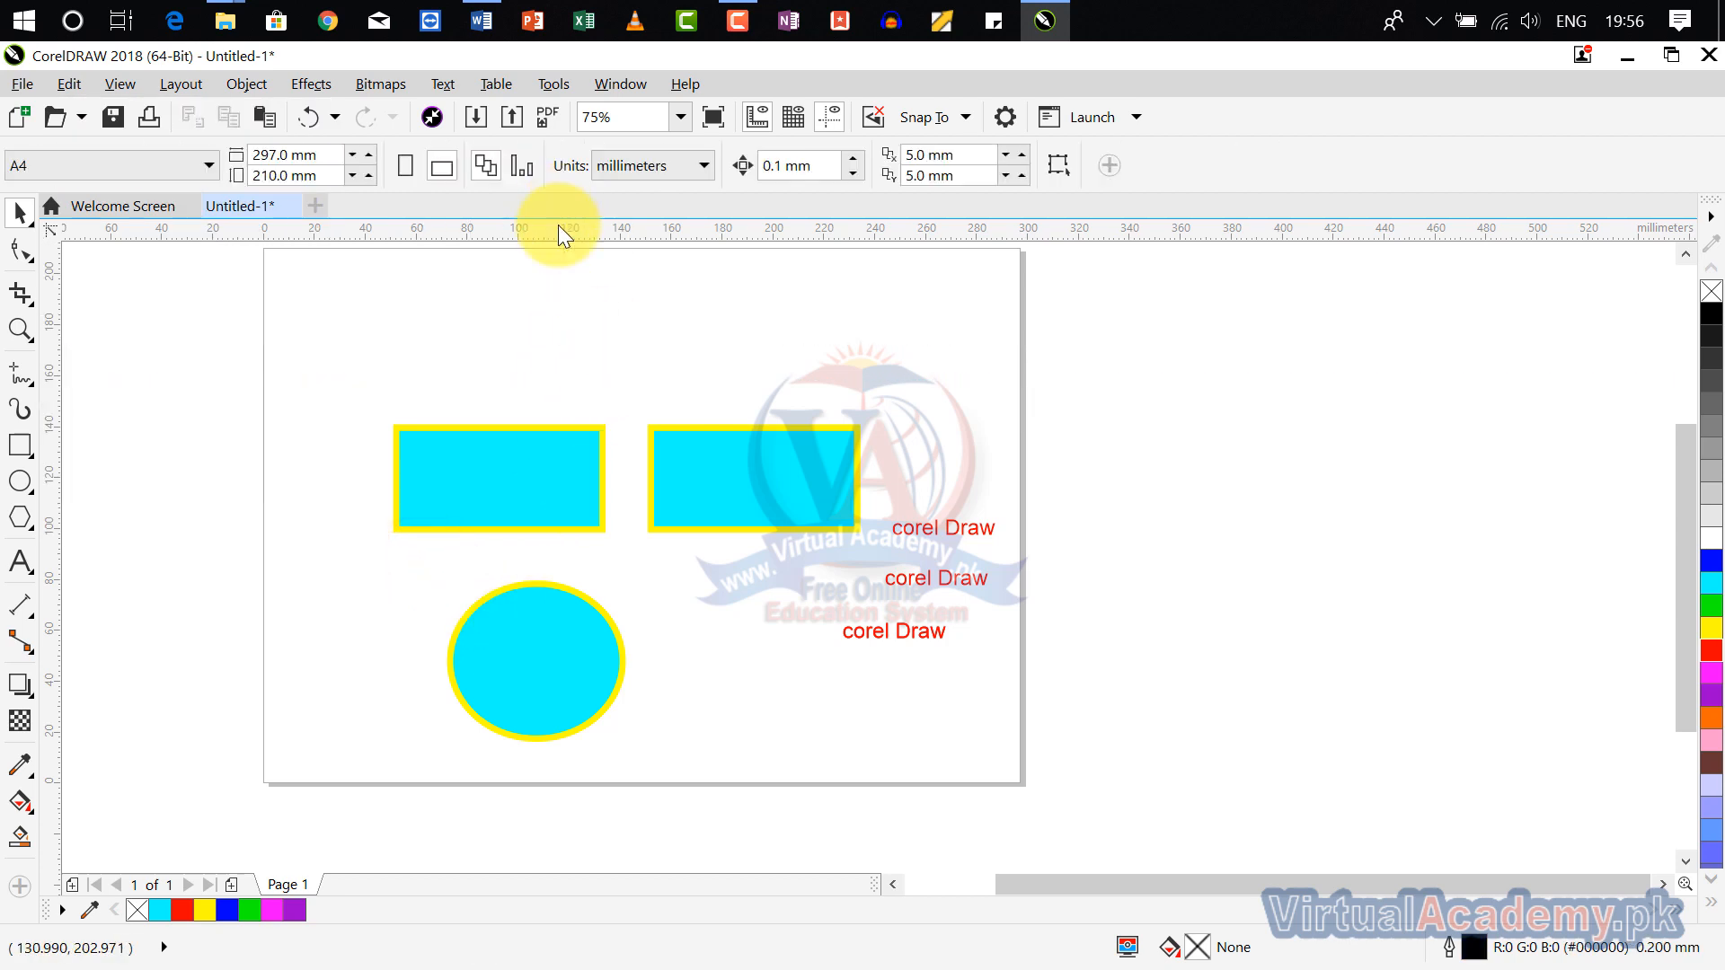
Step: Examine the Select All and Find and Replace options with the rectangles selected and with nothing selected
{"action": "left_click", "coordinate": [600, 438]}
{"action": "scroll", "coordinate": [600, 438], "scroll_direction": "up", "scroll_amount": 3}
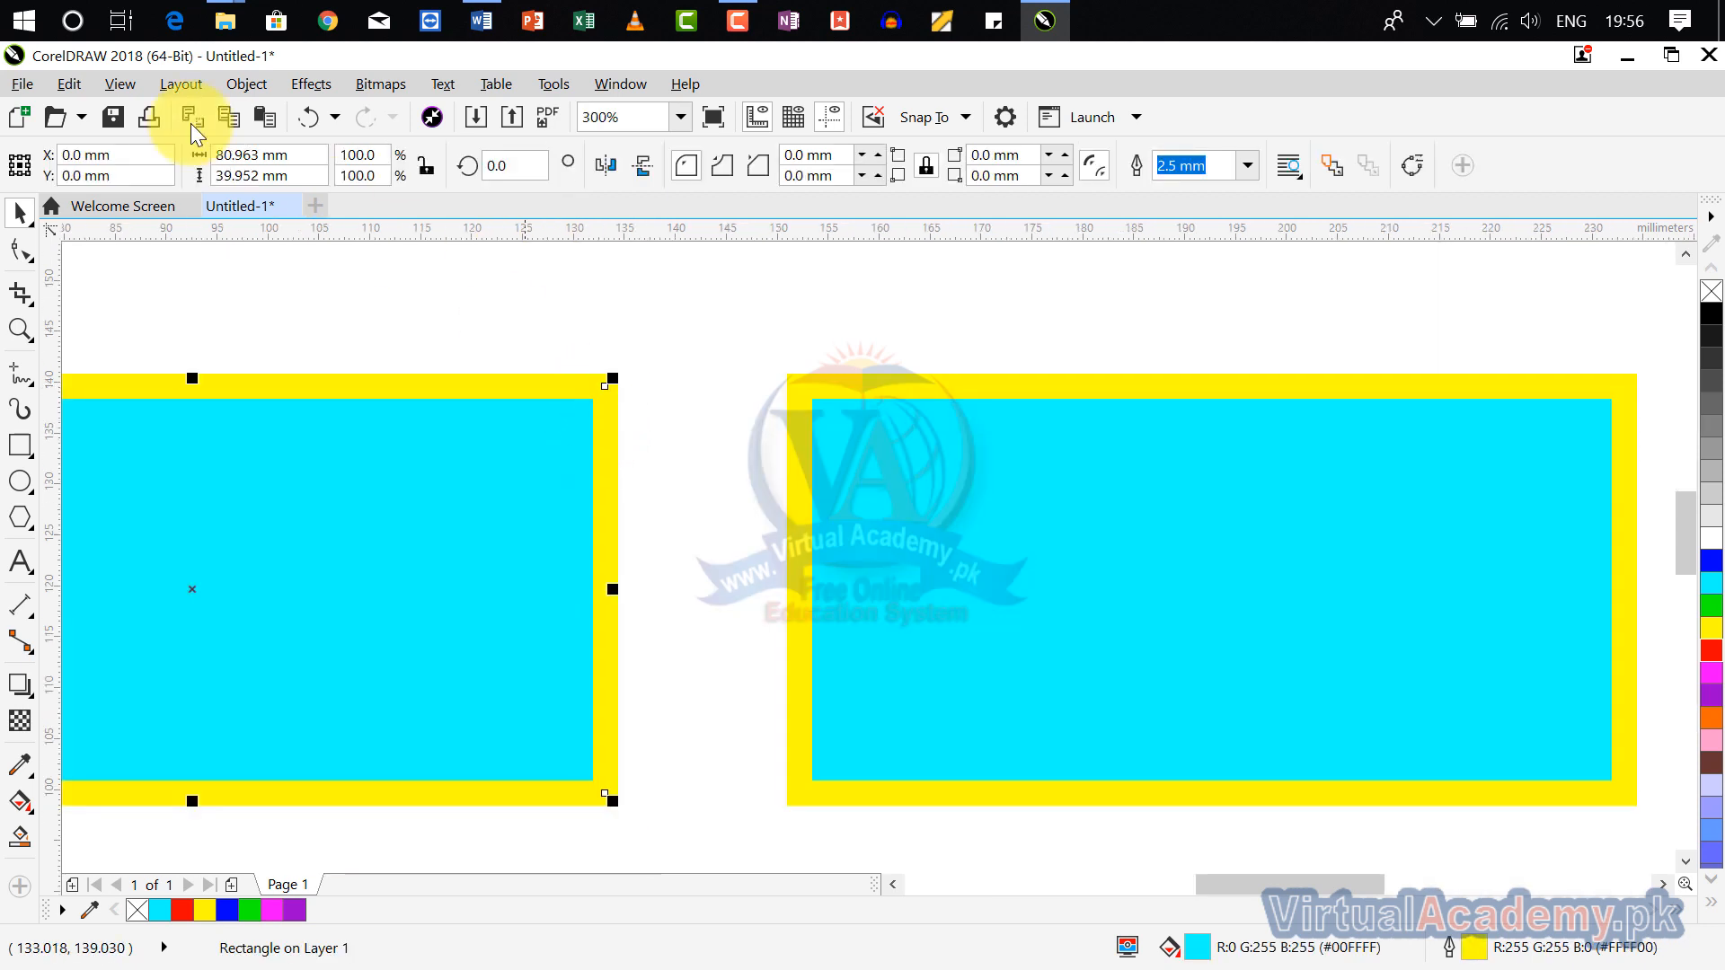
{"action": "left_click", "coordinate": [79, 82]}
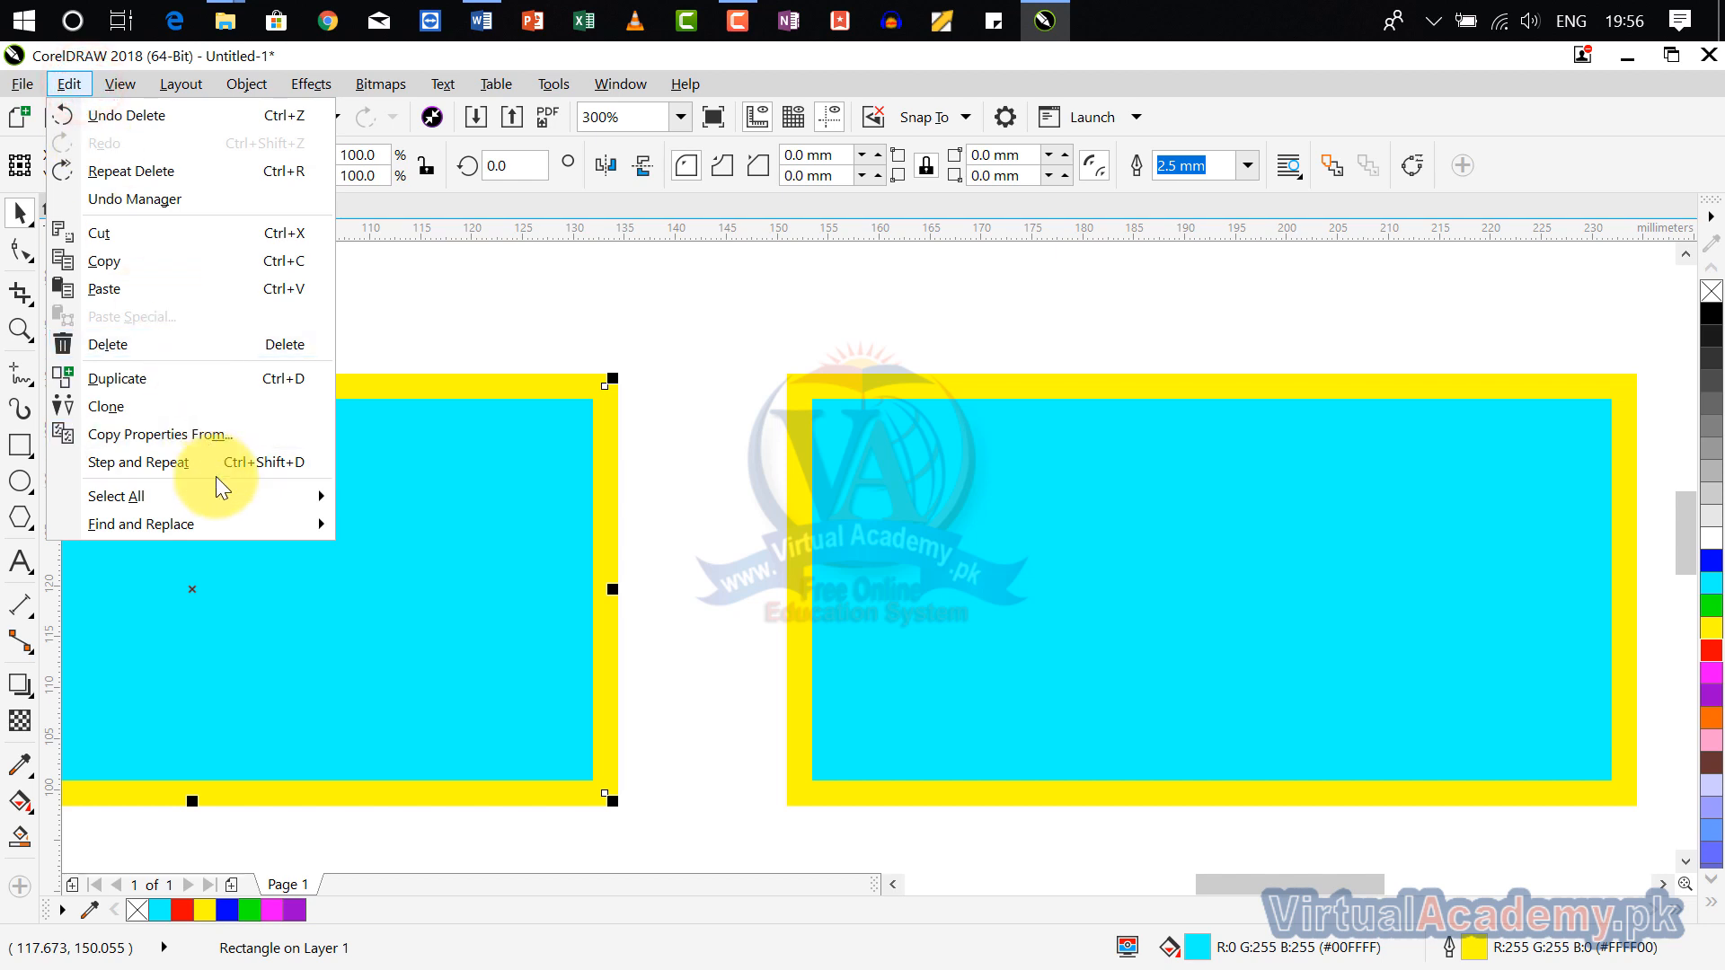
{"action": "mouse_move", "coordinate": [219, 489]}
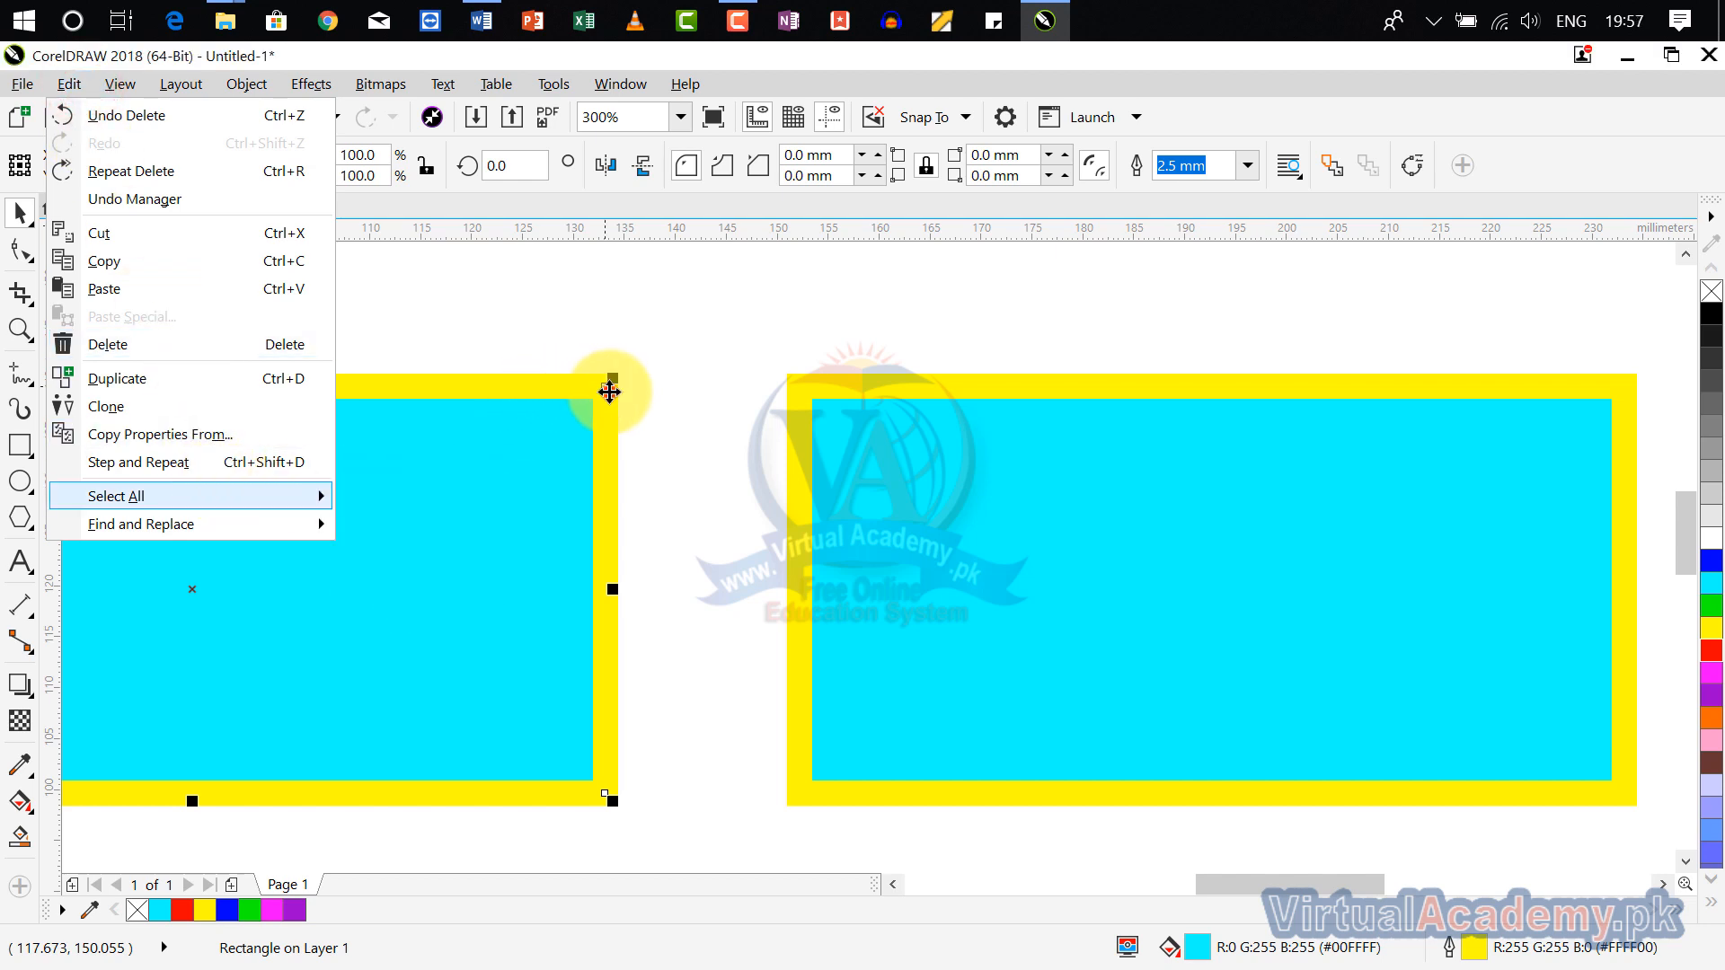
{"action": "left_click", "coordinate": [609, 391]}
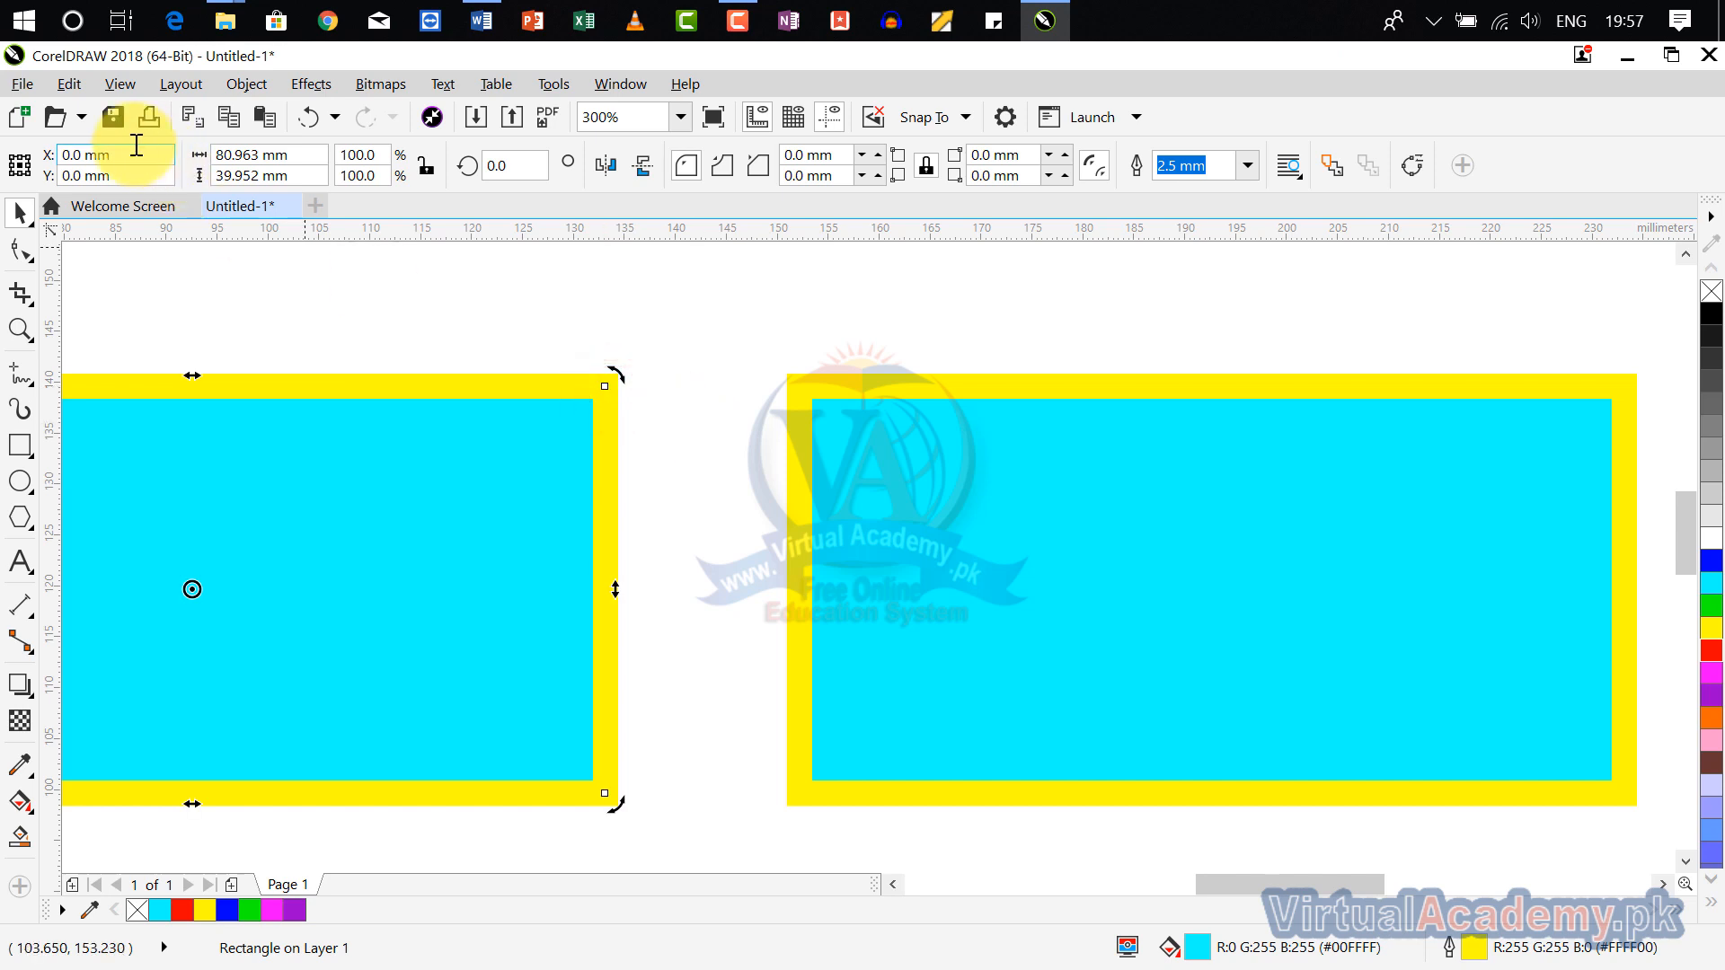
{"action": "left_click", "coordinate": [72, 84]}
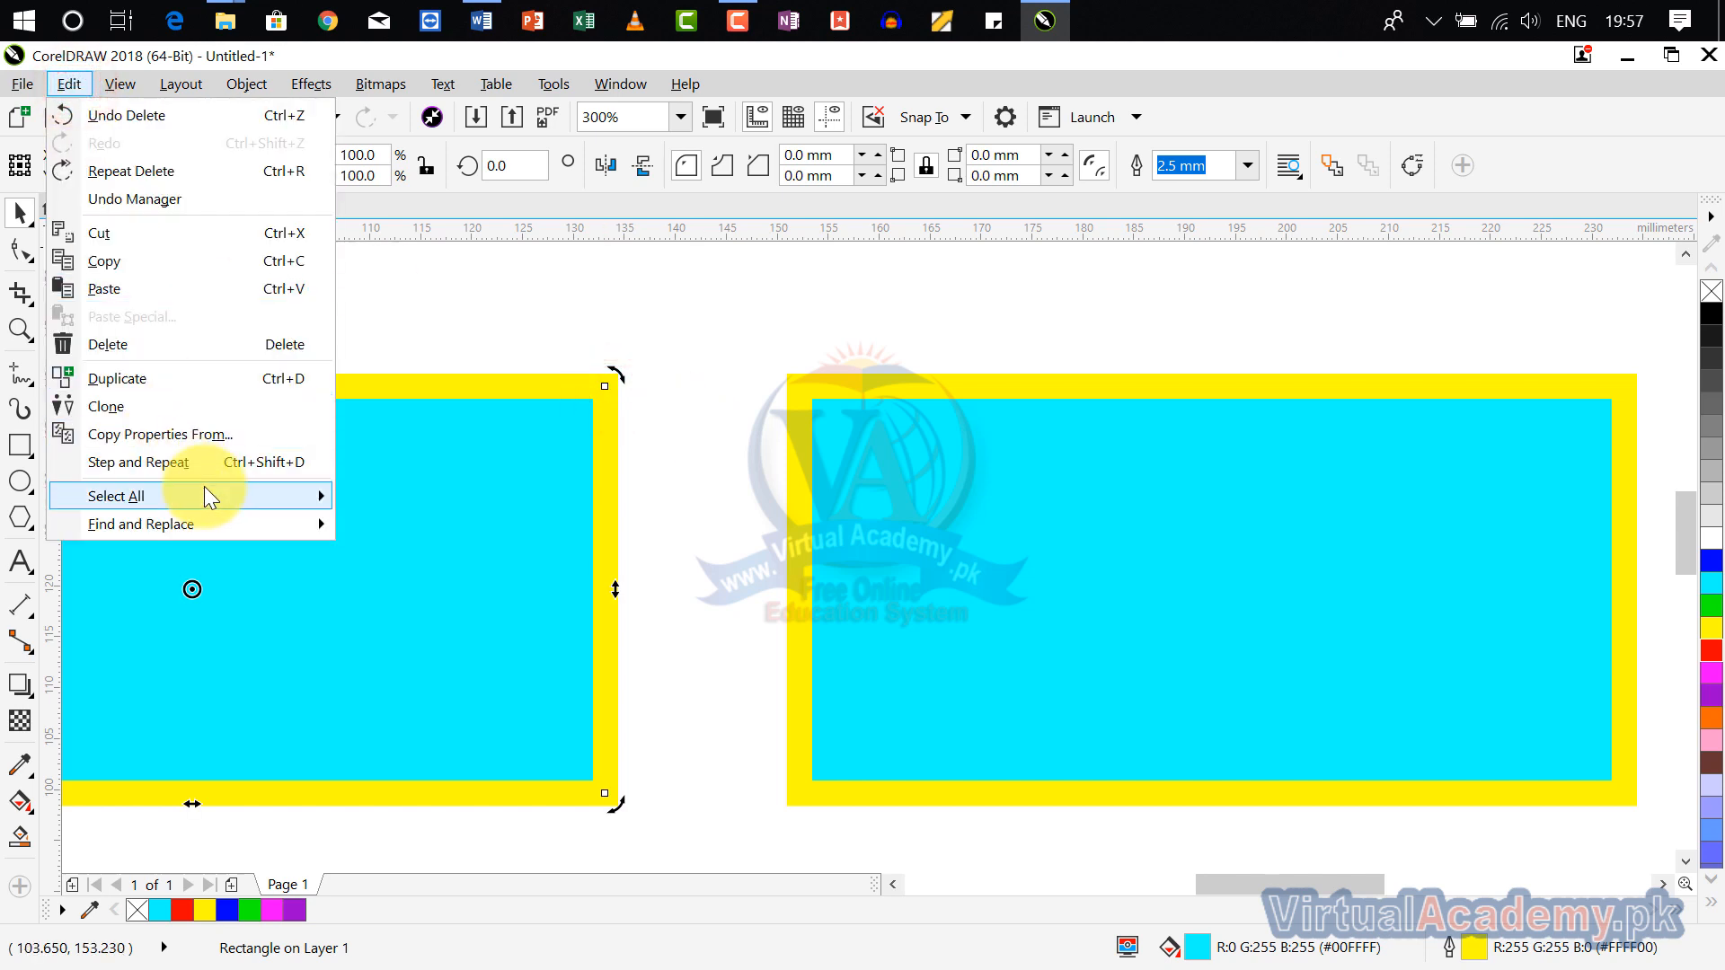
{"action": "mouse_move", "coordinate": [203, 490]}
{"action": "left_click", "coordinate": [492, 280]}
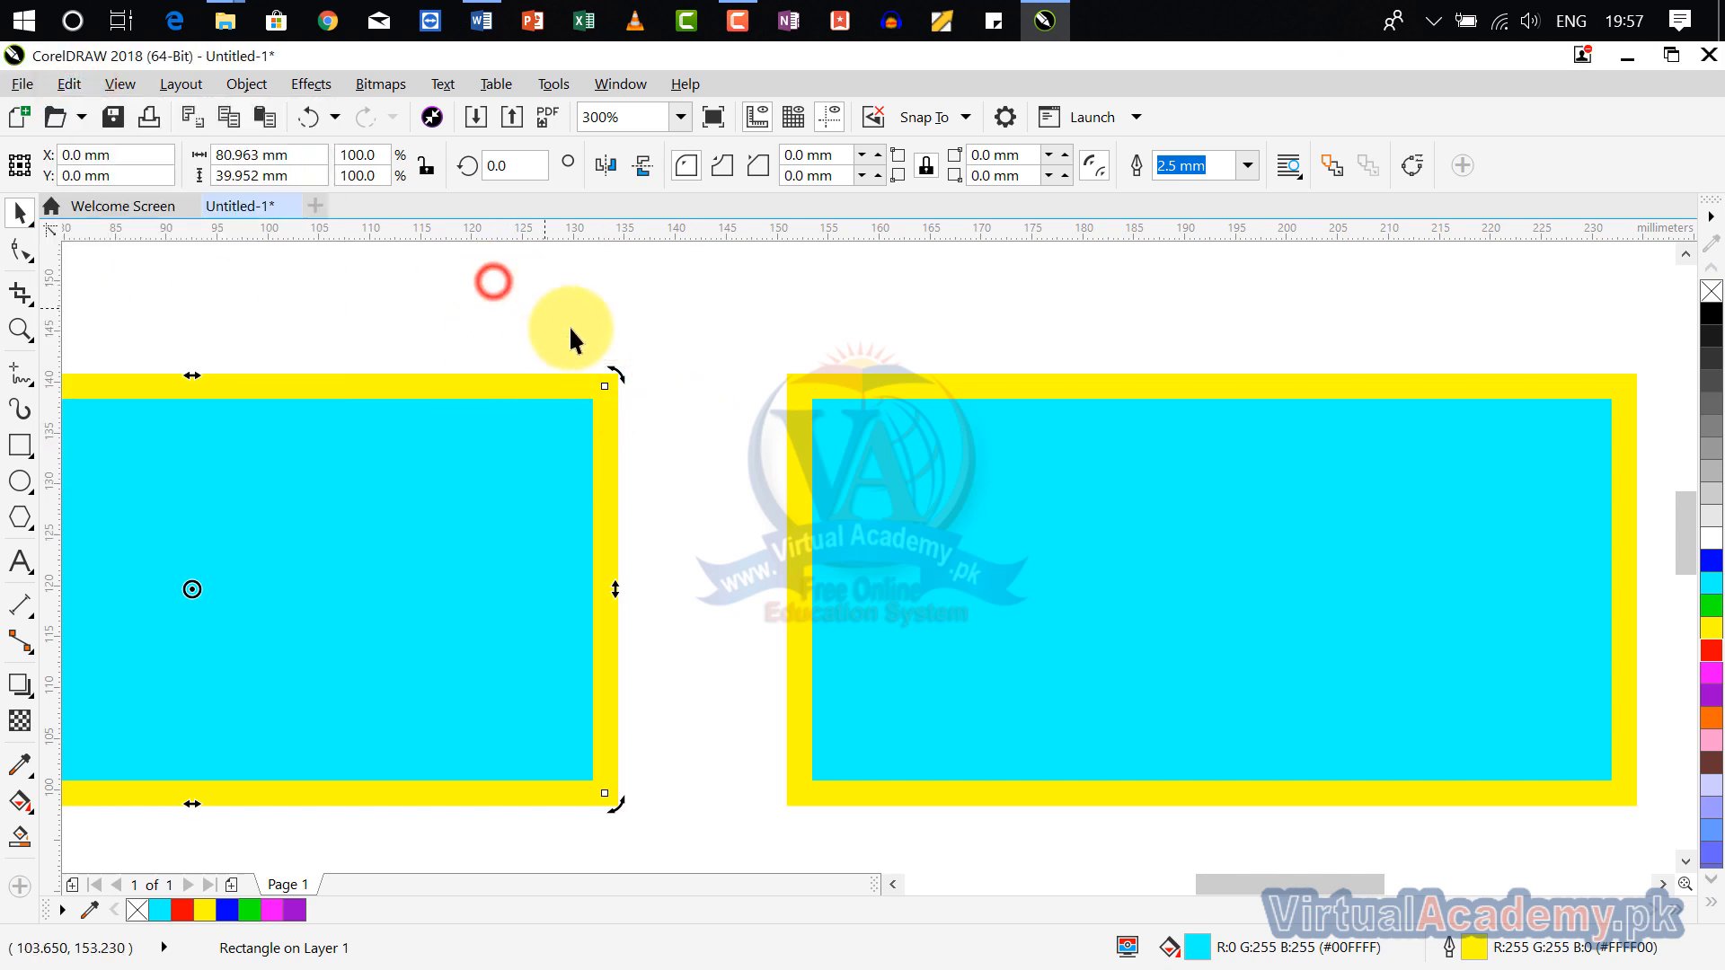
{"action": "scroll", "coordinate": [569, 326], "scroll_direction": "down", "scroll_amount": 3}
{"action": "left_click", "coordinate": [636, 415]}
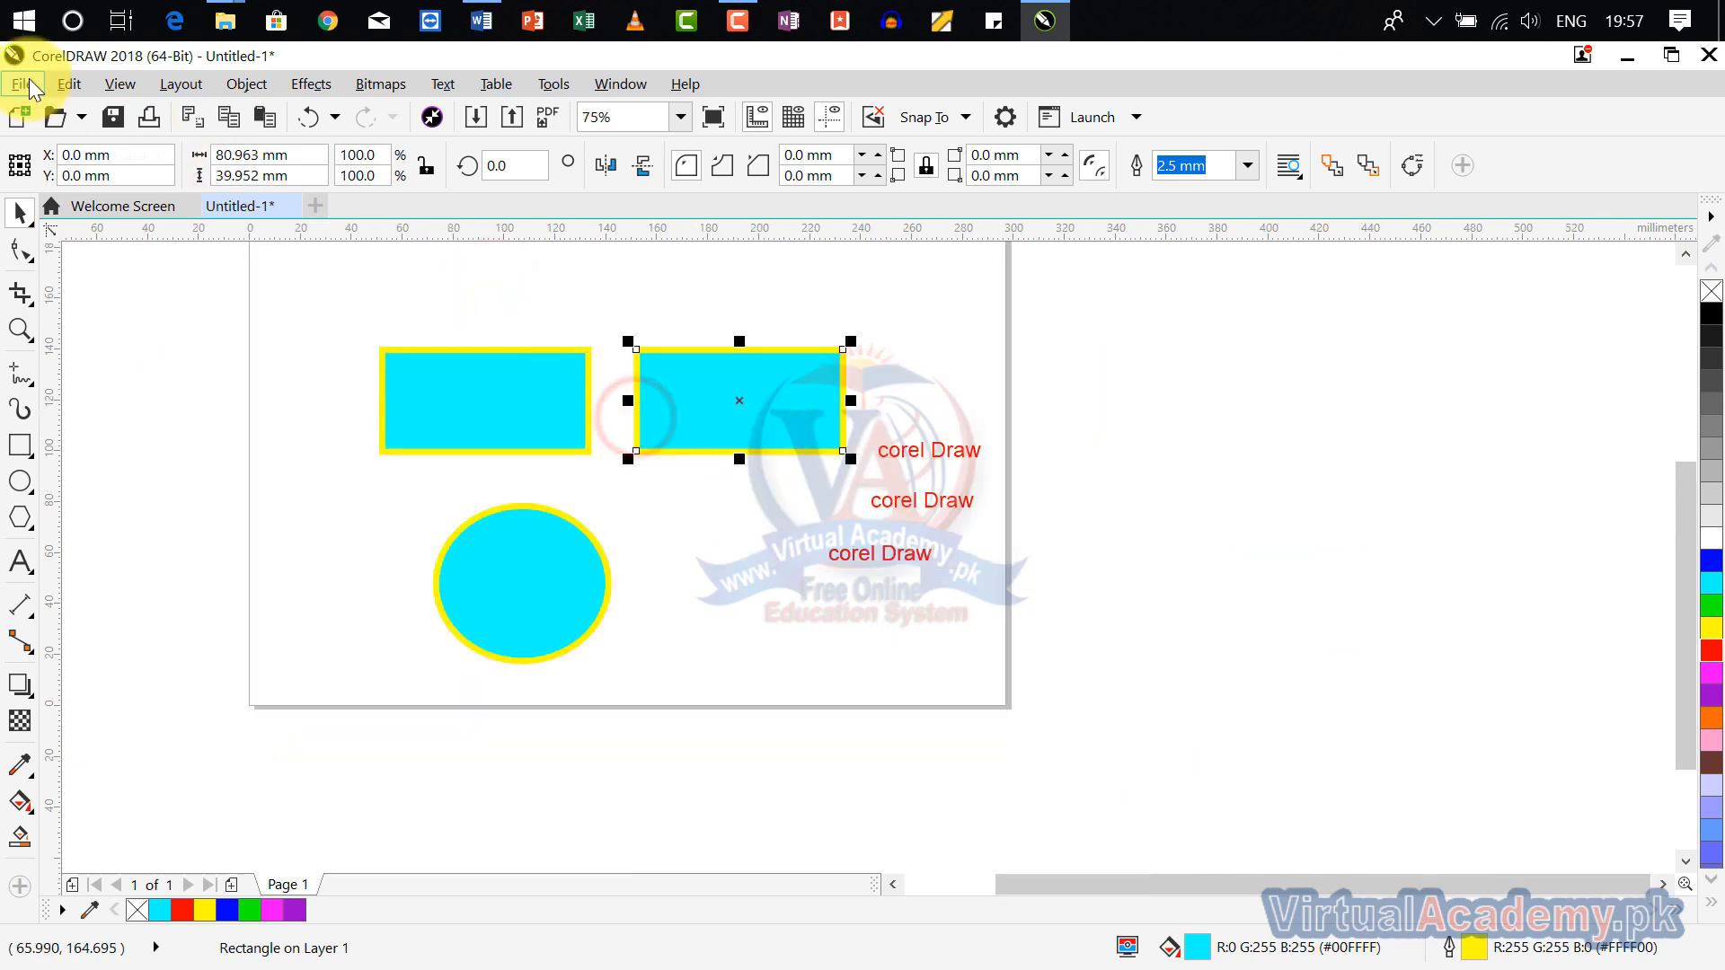
{"action": "left_click", "coordinate": [69, 84]}
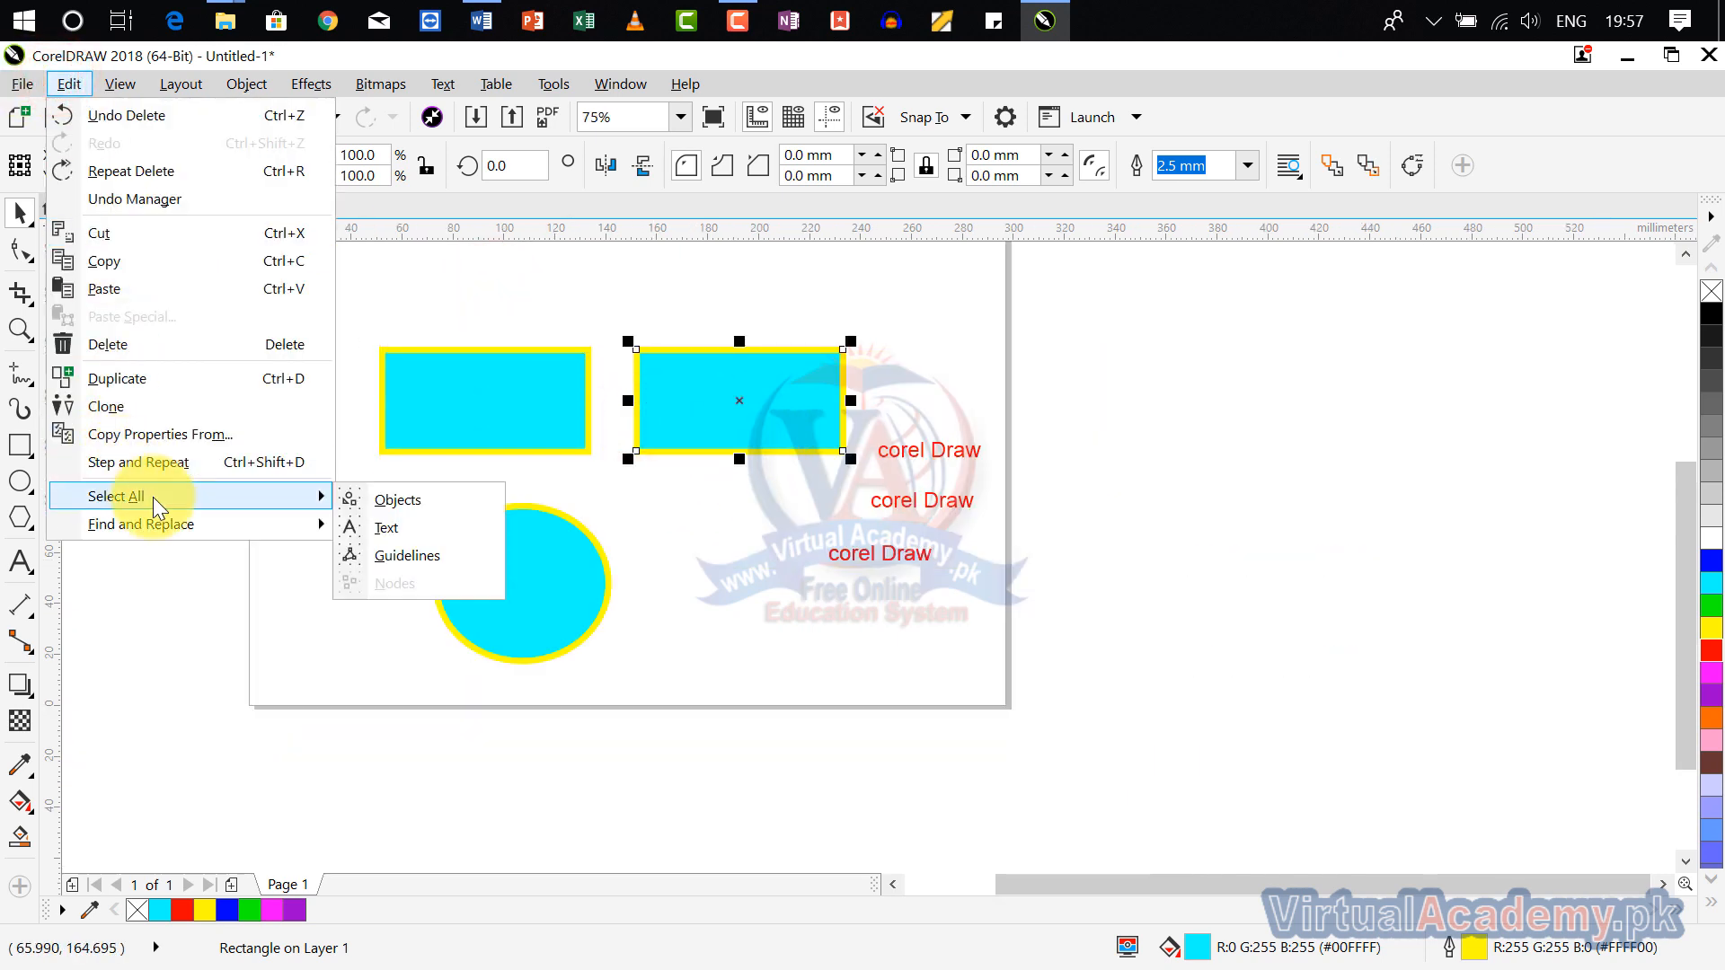
{"action": "mouse_move", "coordinate": [160, 521]}
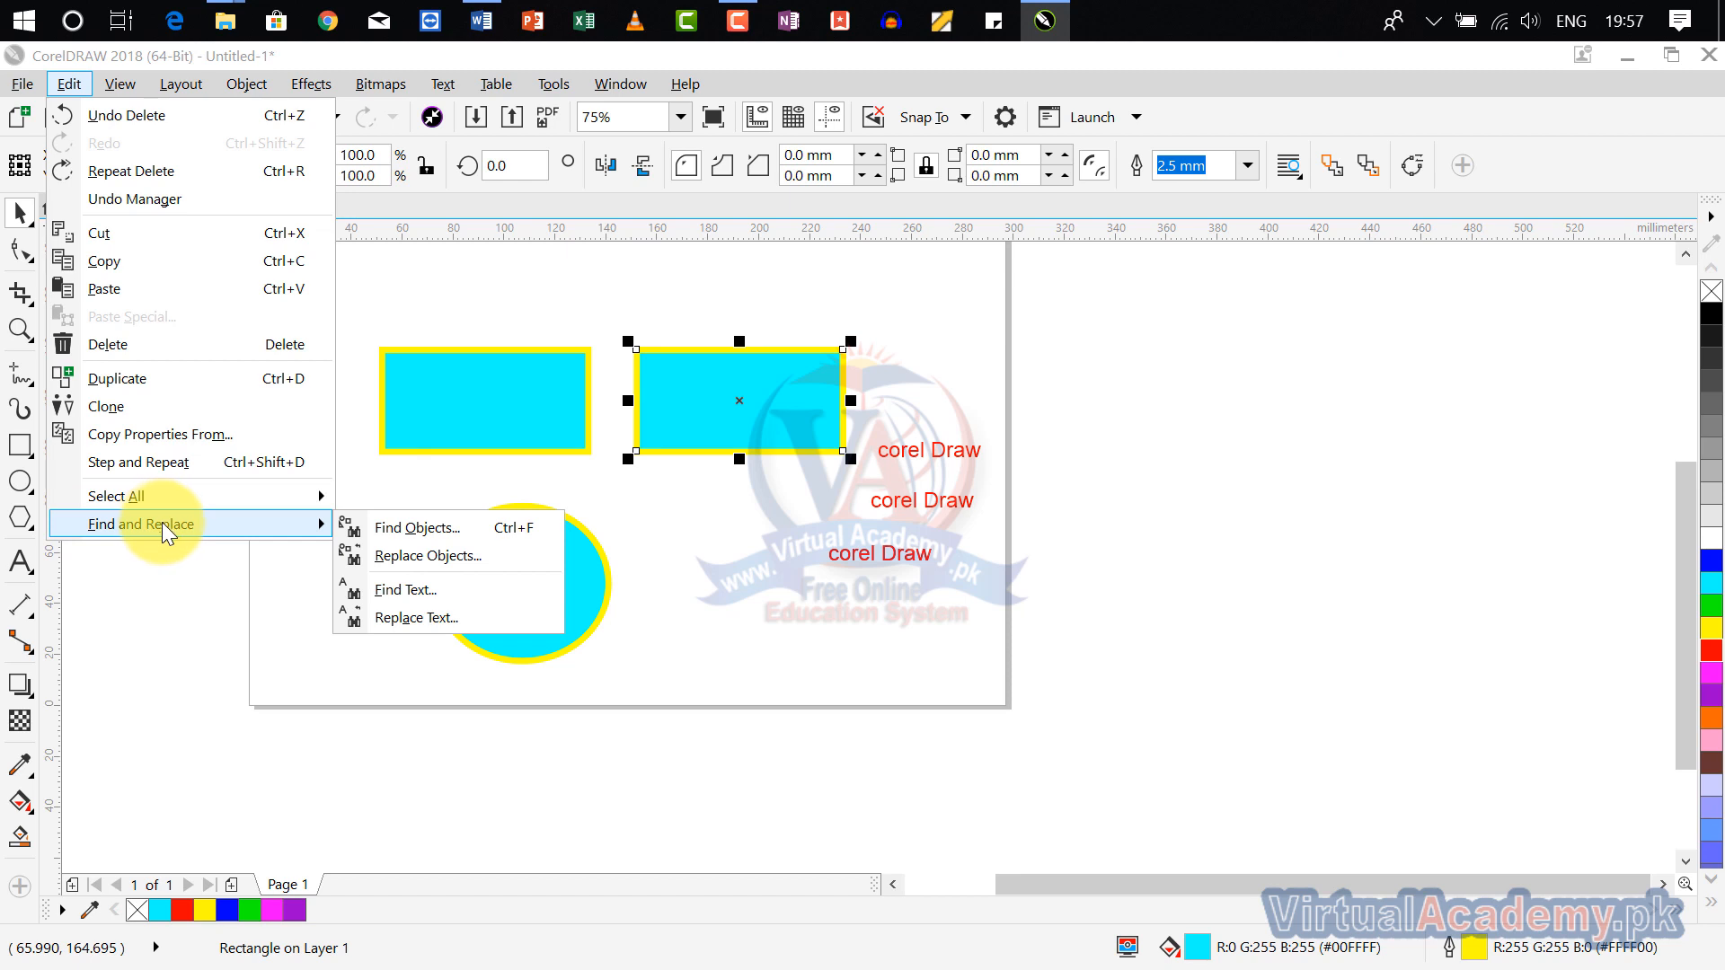
{"action": "left_click", "coordinate": [854, 714]}
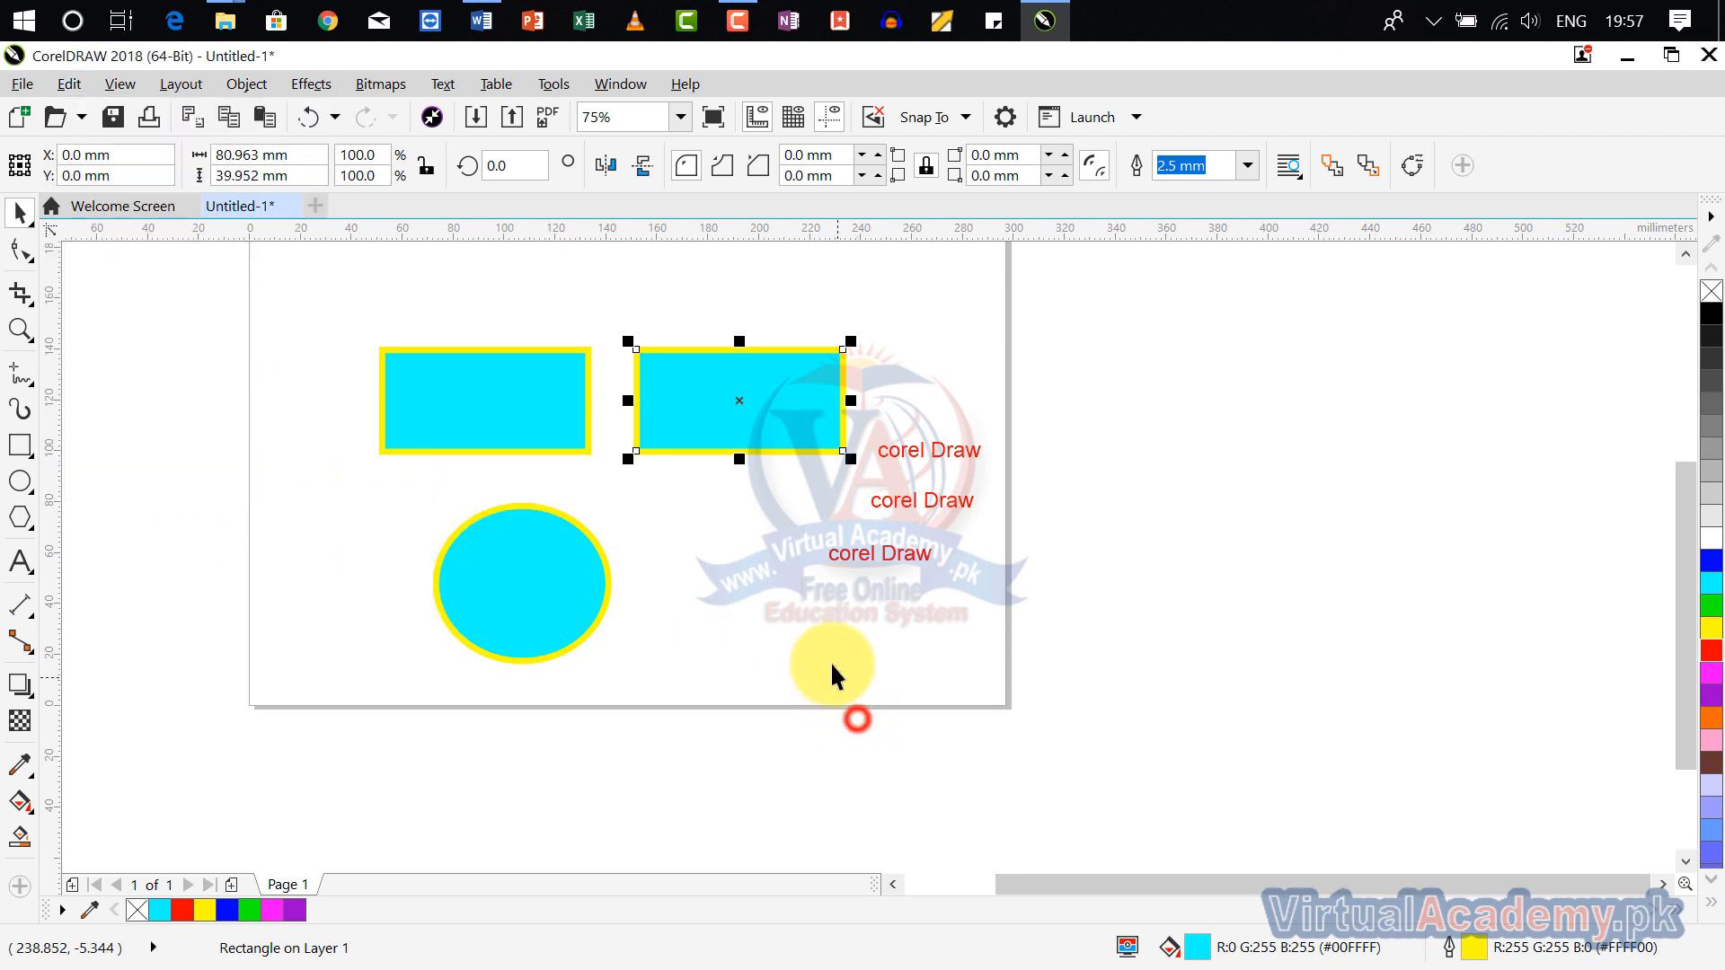
{"action": "left_click", "coordinate": [827, 636]}
{"action": "left_click", "coordinate": [63, 84]}
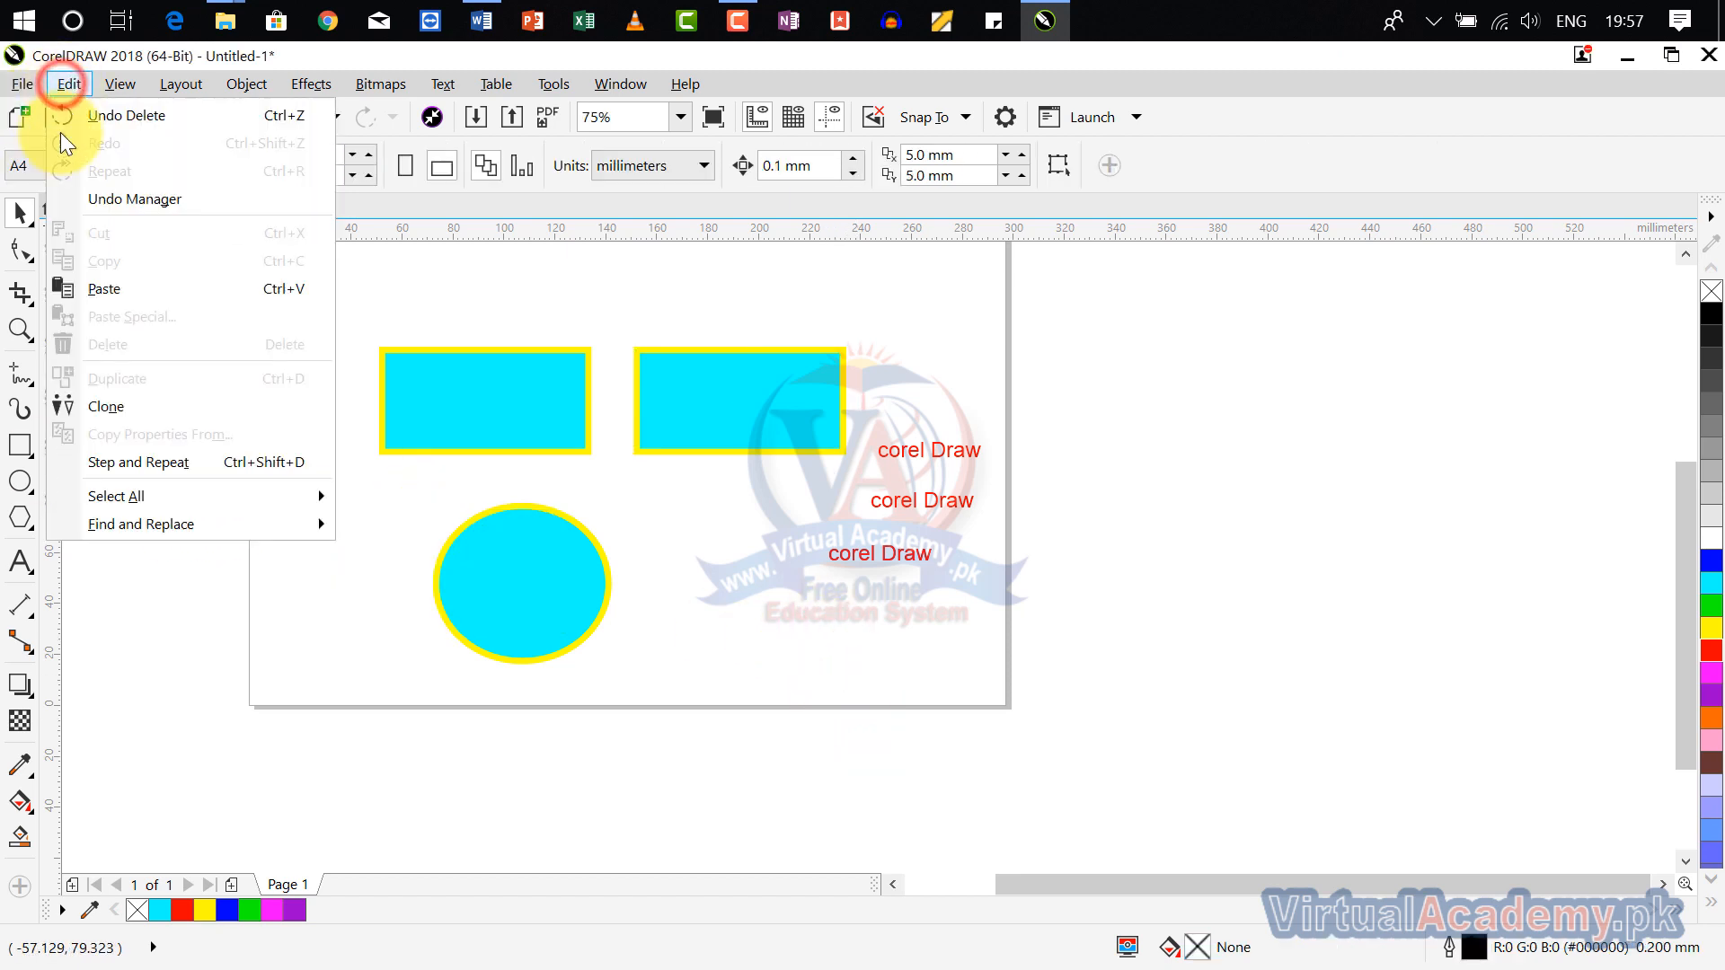
Step: Fill the right rectangle with red and the ellipse with green, and clear the selection
{"action": "left_click", "coordinate": [678, 368]}
{"action": "left_click", "coordinate": [676, 371]}
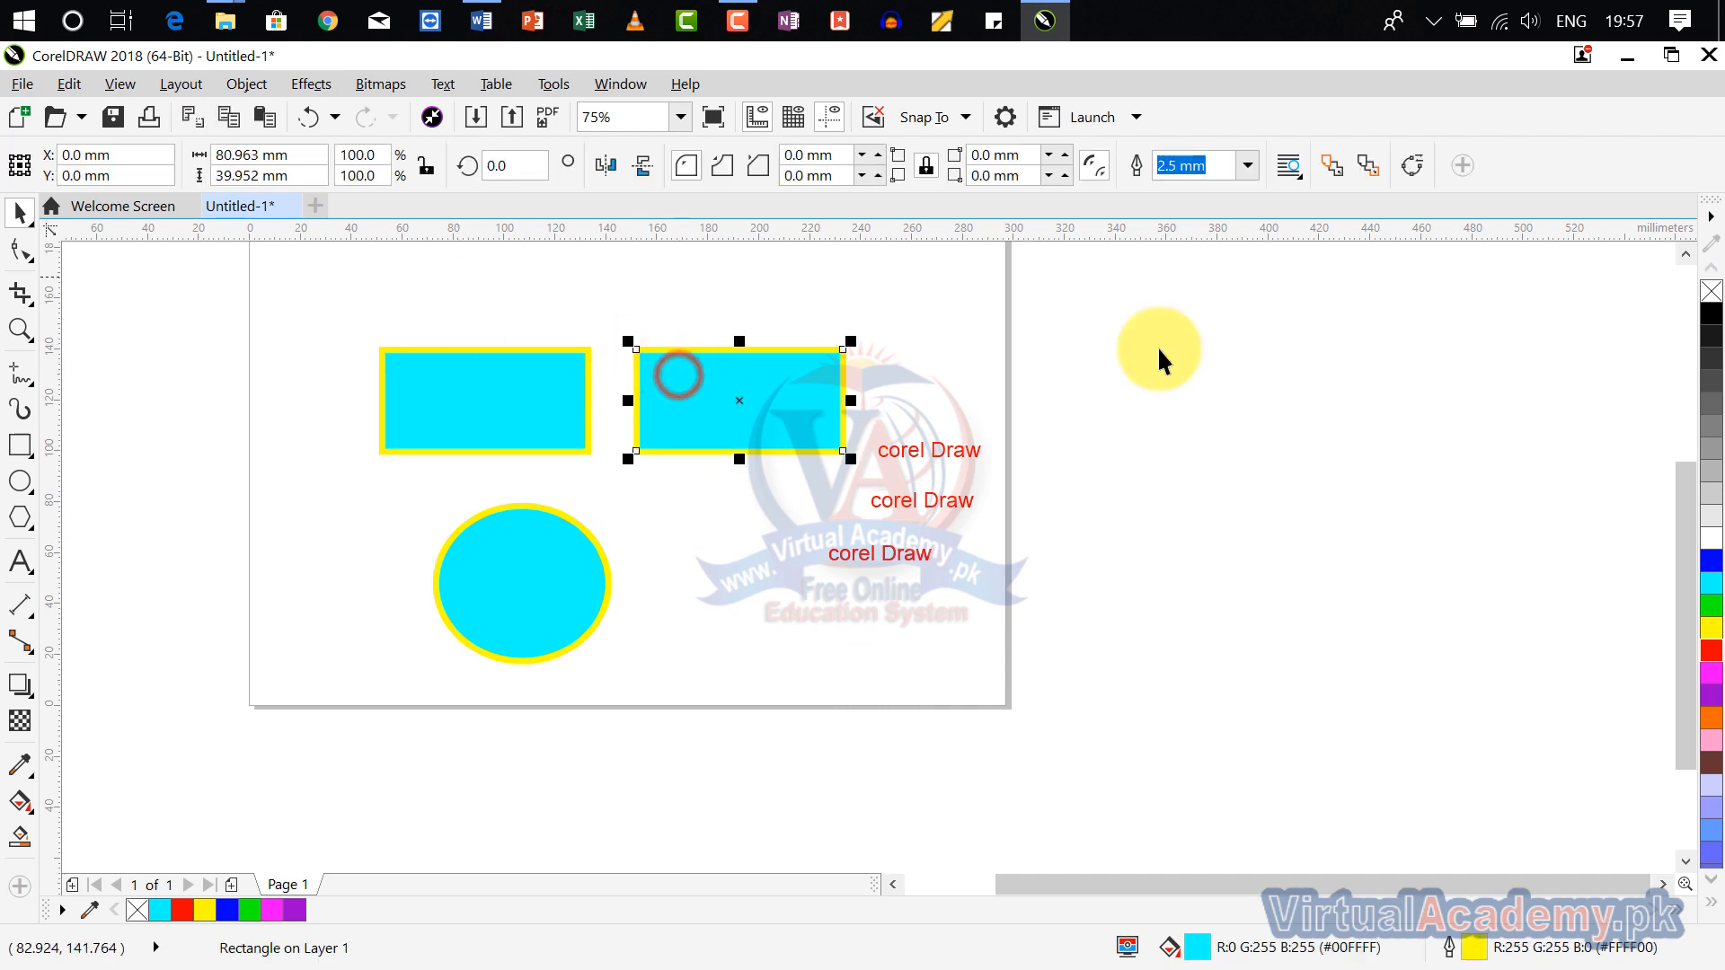
{"action": "left_click", "coordinate": [1710, 654]}
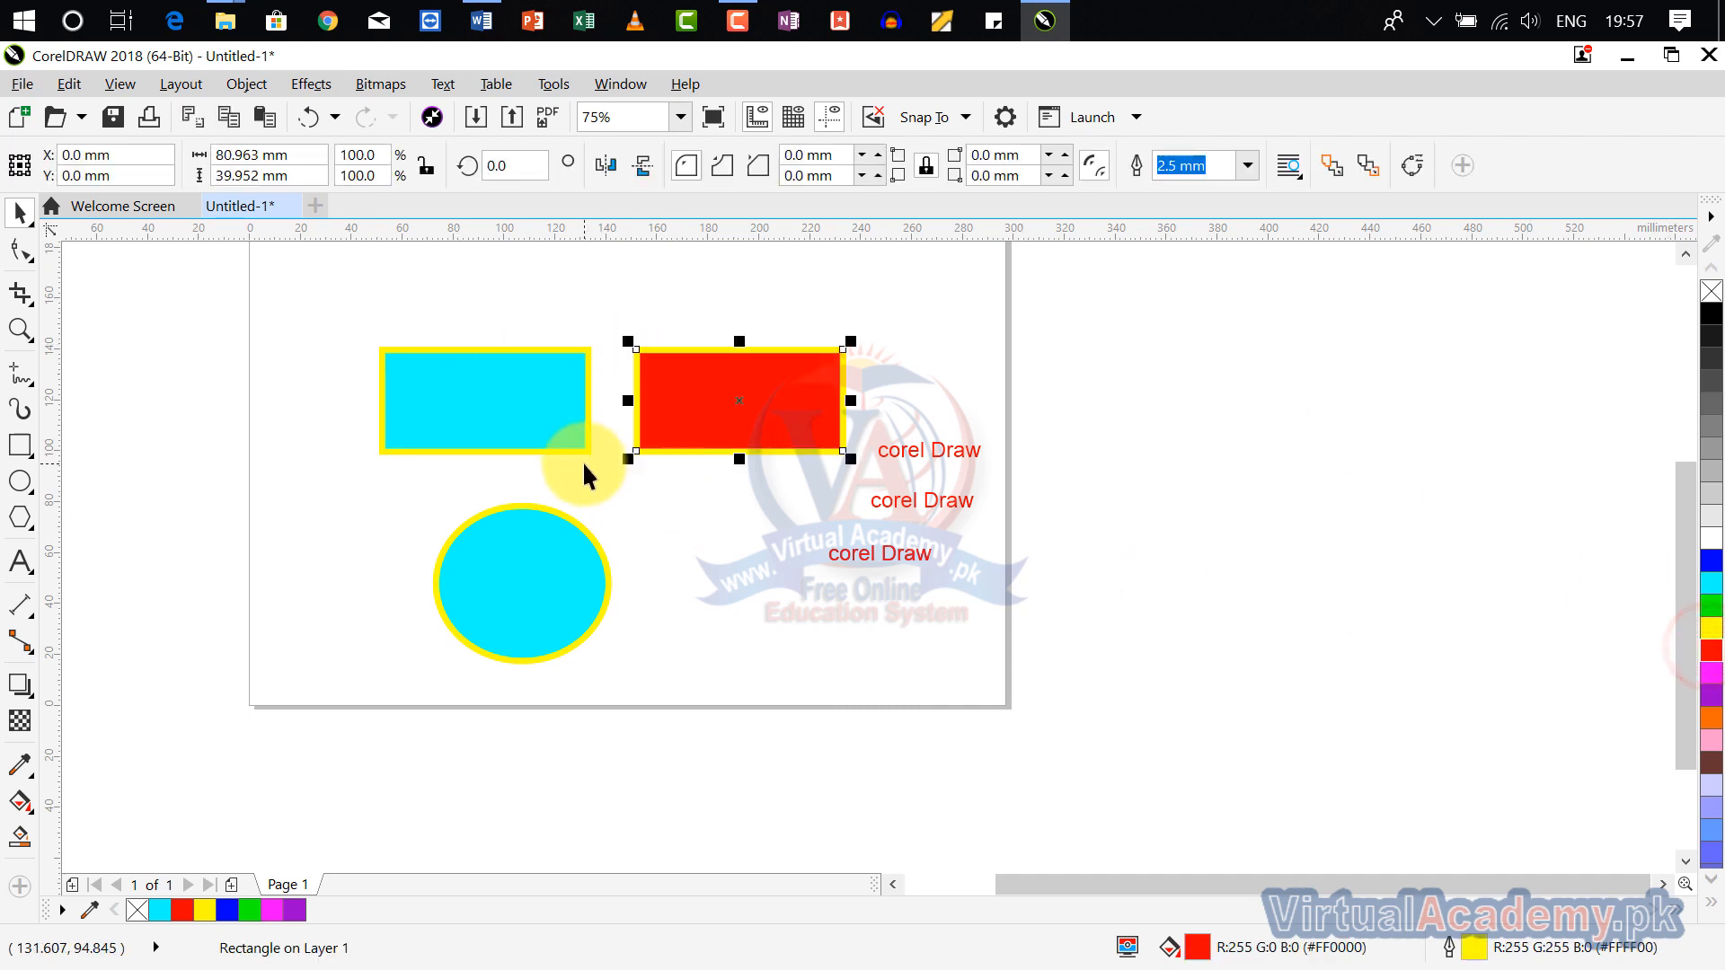
{"action": "left_click", "coordinate": [500, 557]}
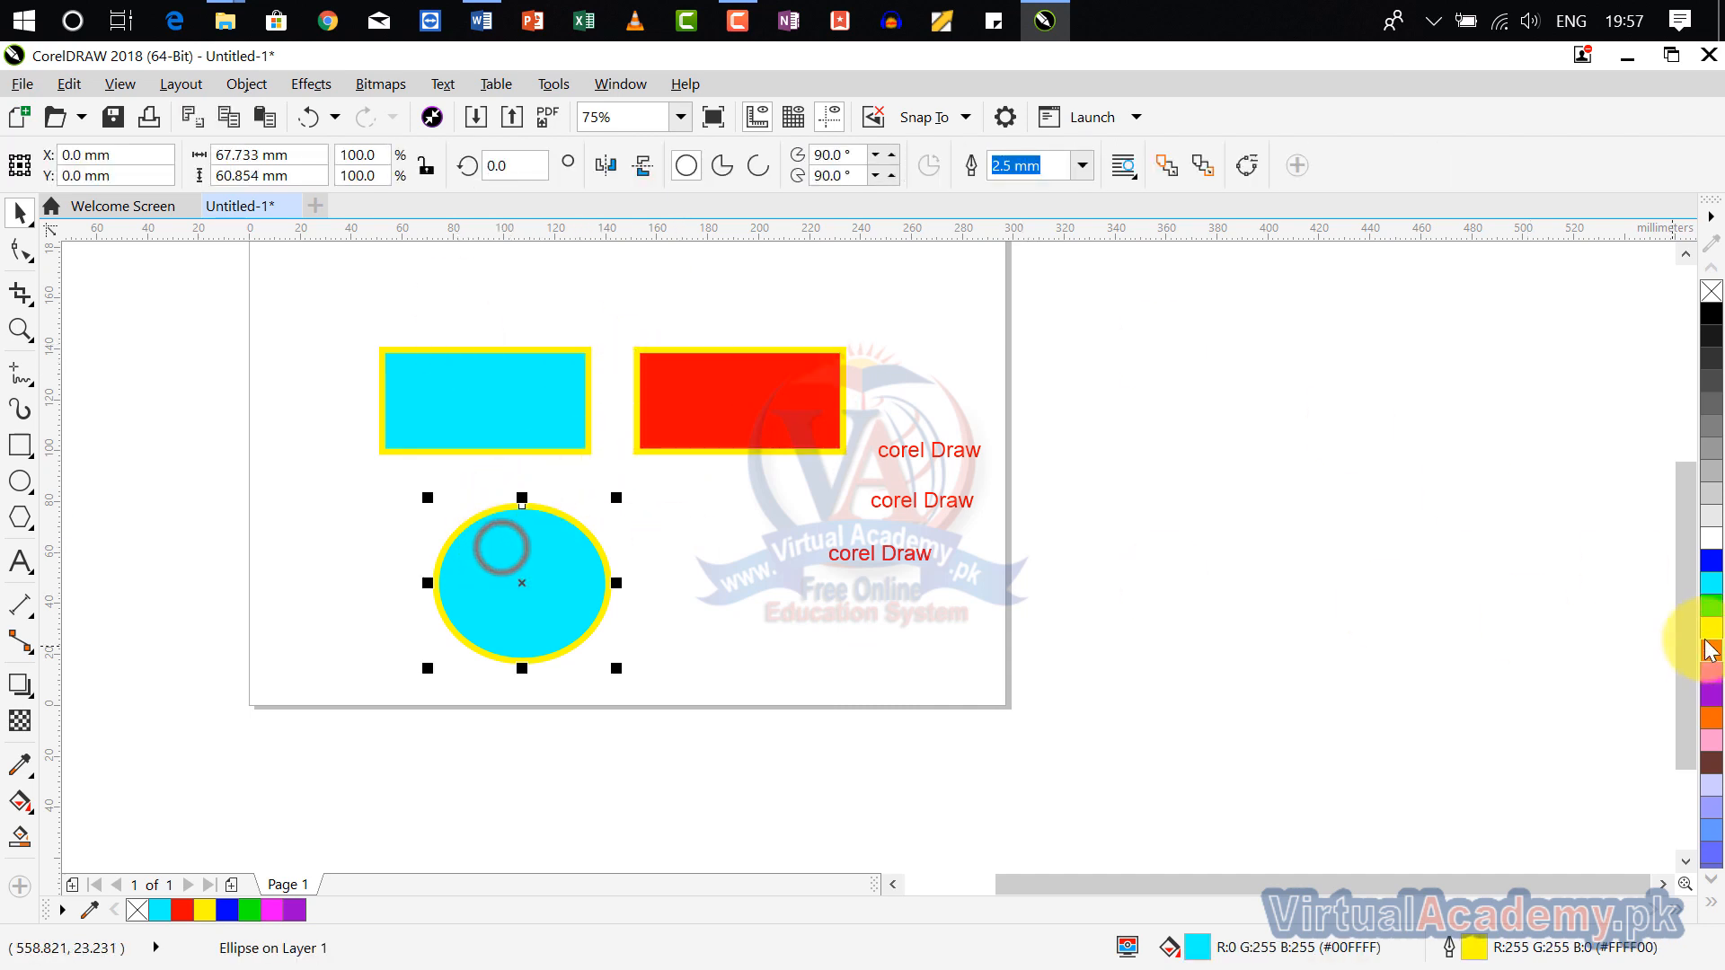
{"action": "left_click", "coordinate": [1711, 604]}
{"action": "left_click", "coordinate": [925, 682]}
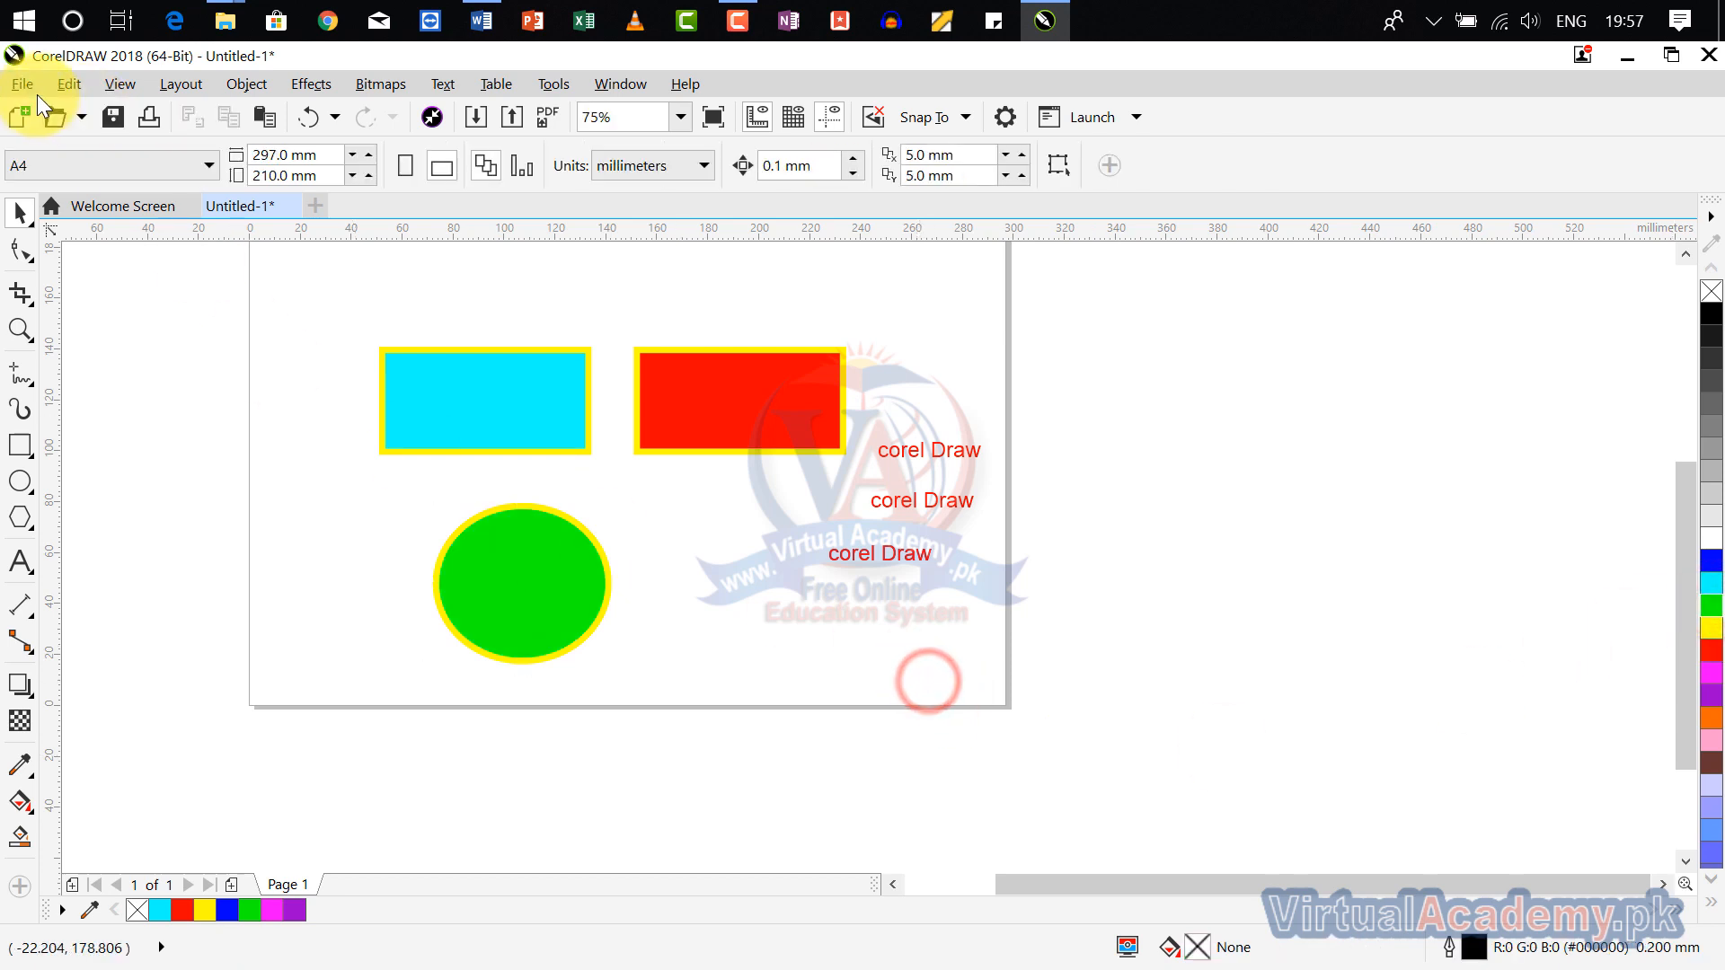
Step: Run a new Find Objects search in the Find Wizard with Rectangles as the only object type
{"action": "left_click", "coordinate": [67, 90]}
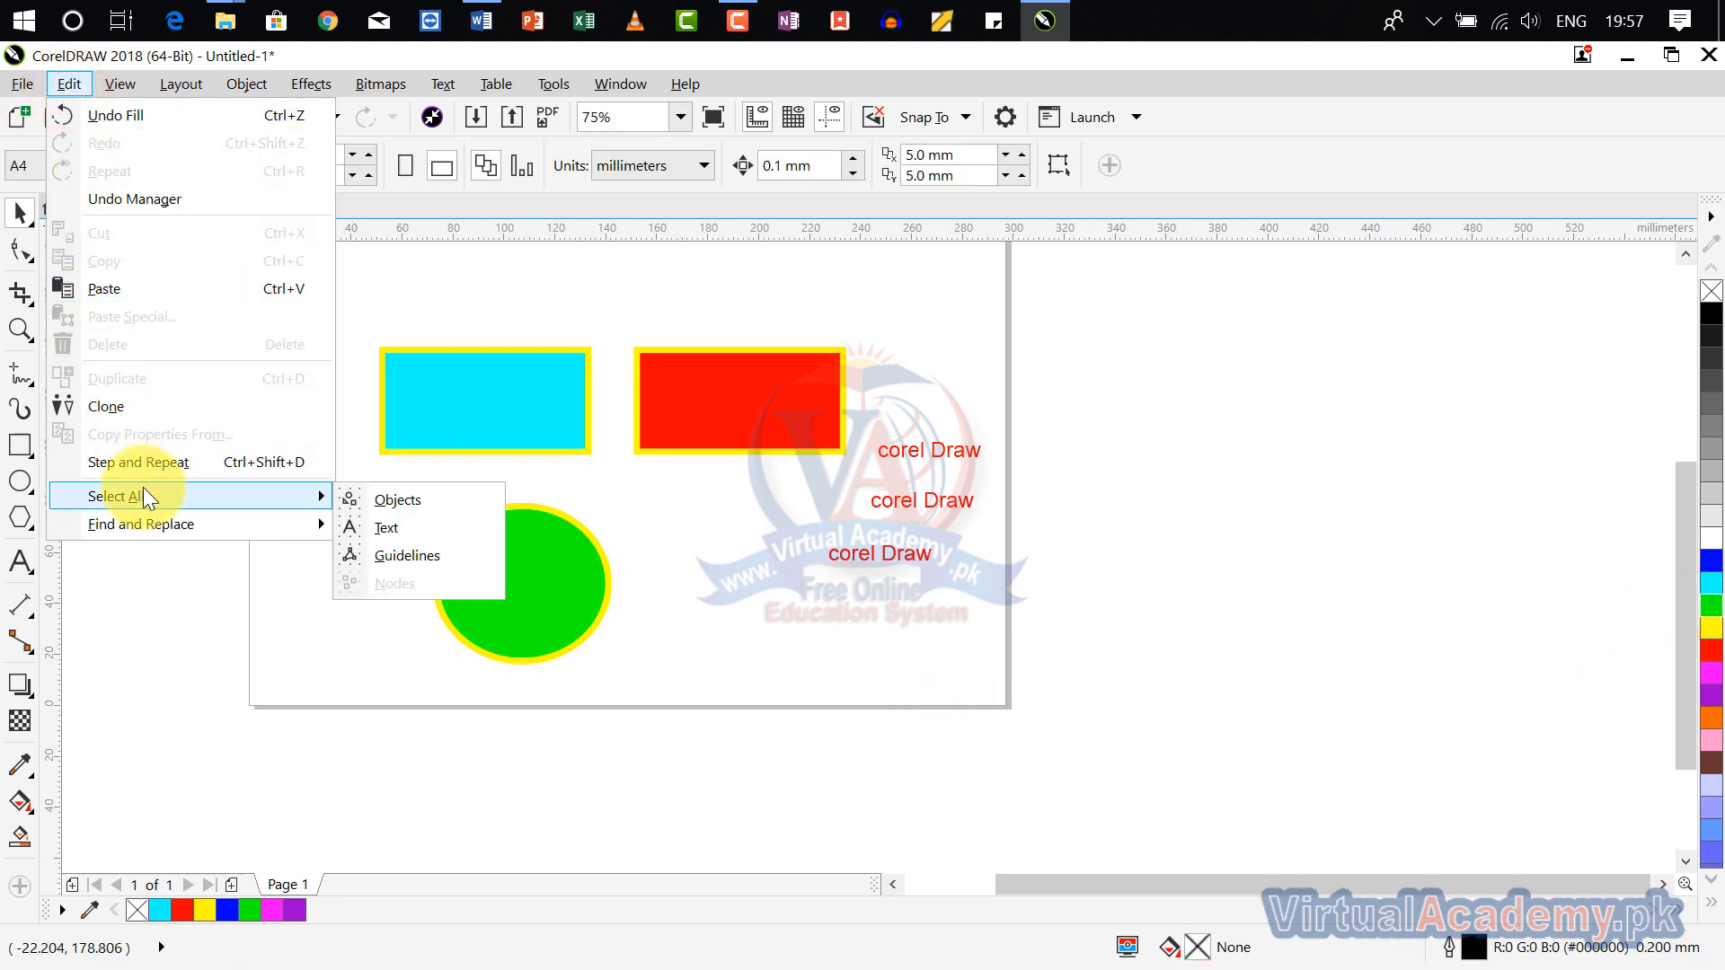
{"action": "mouse_move", "coordinate": [304, 531]}
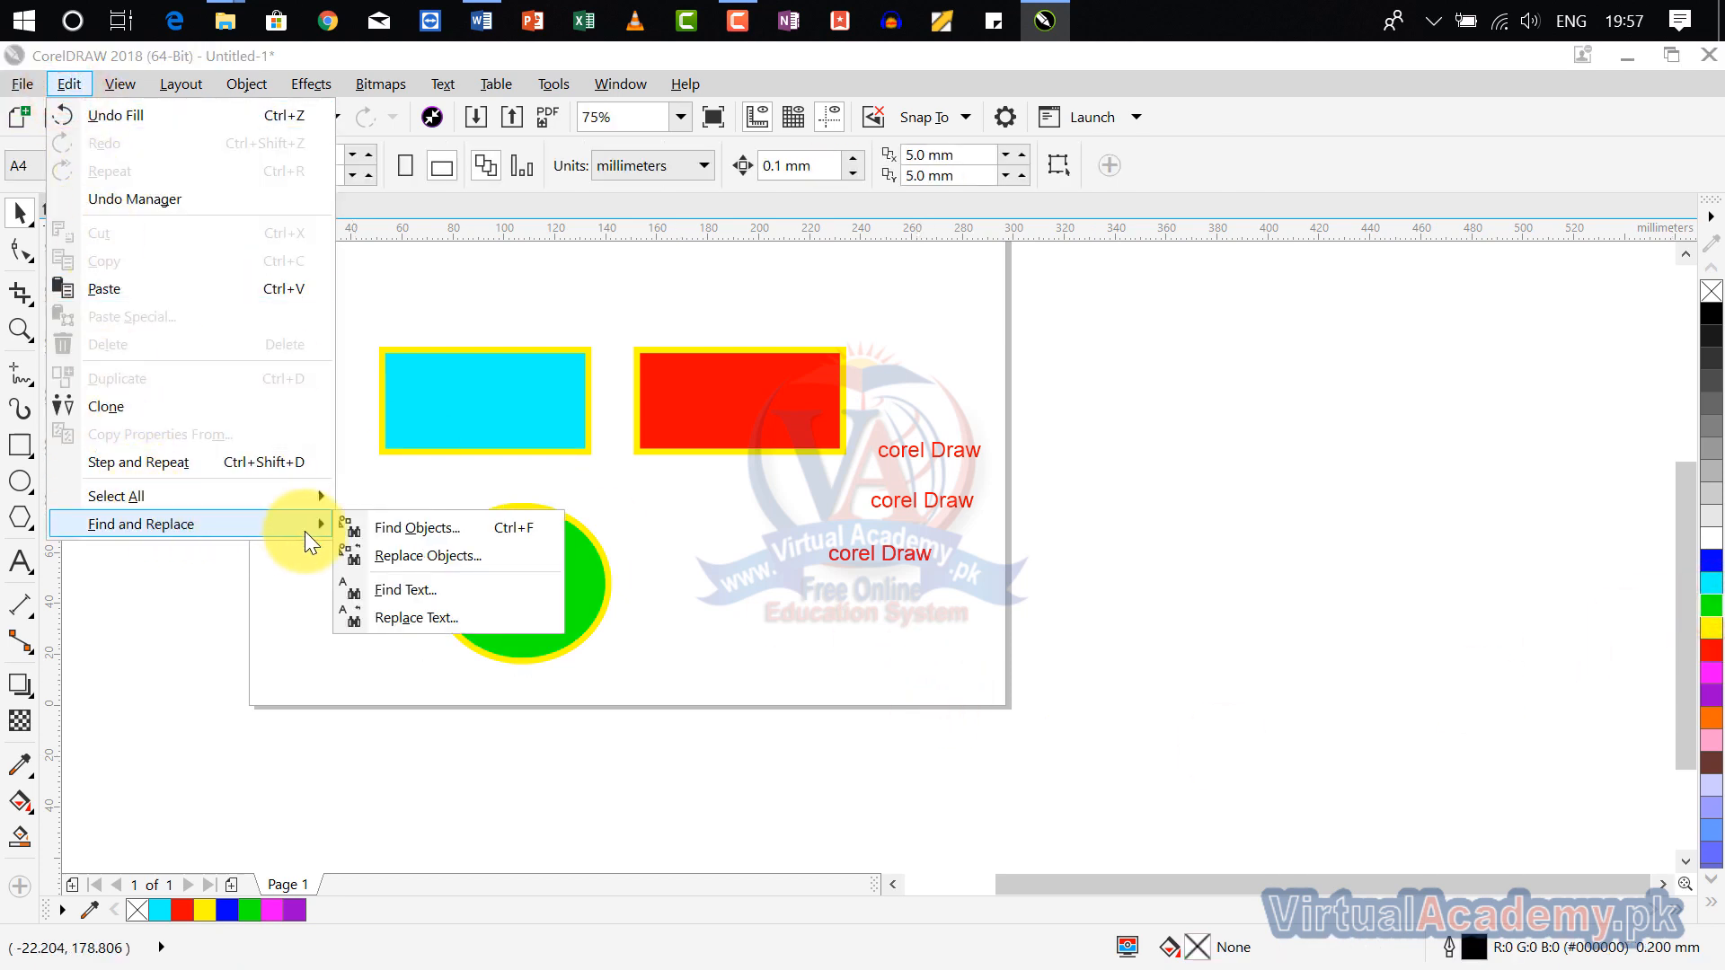
{"action": "left_click", "coordinate": [483, 528]}
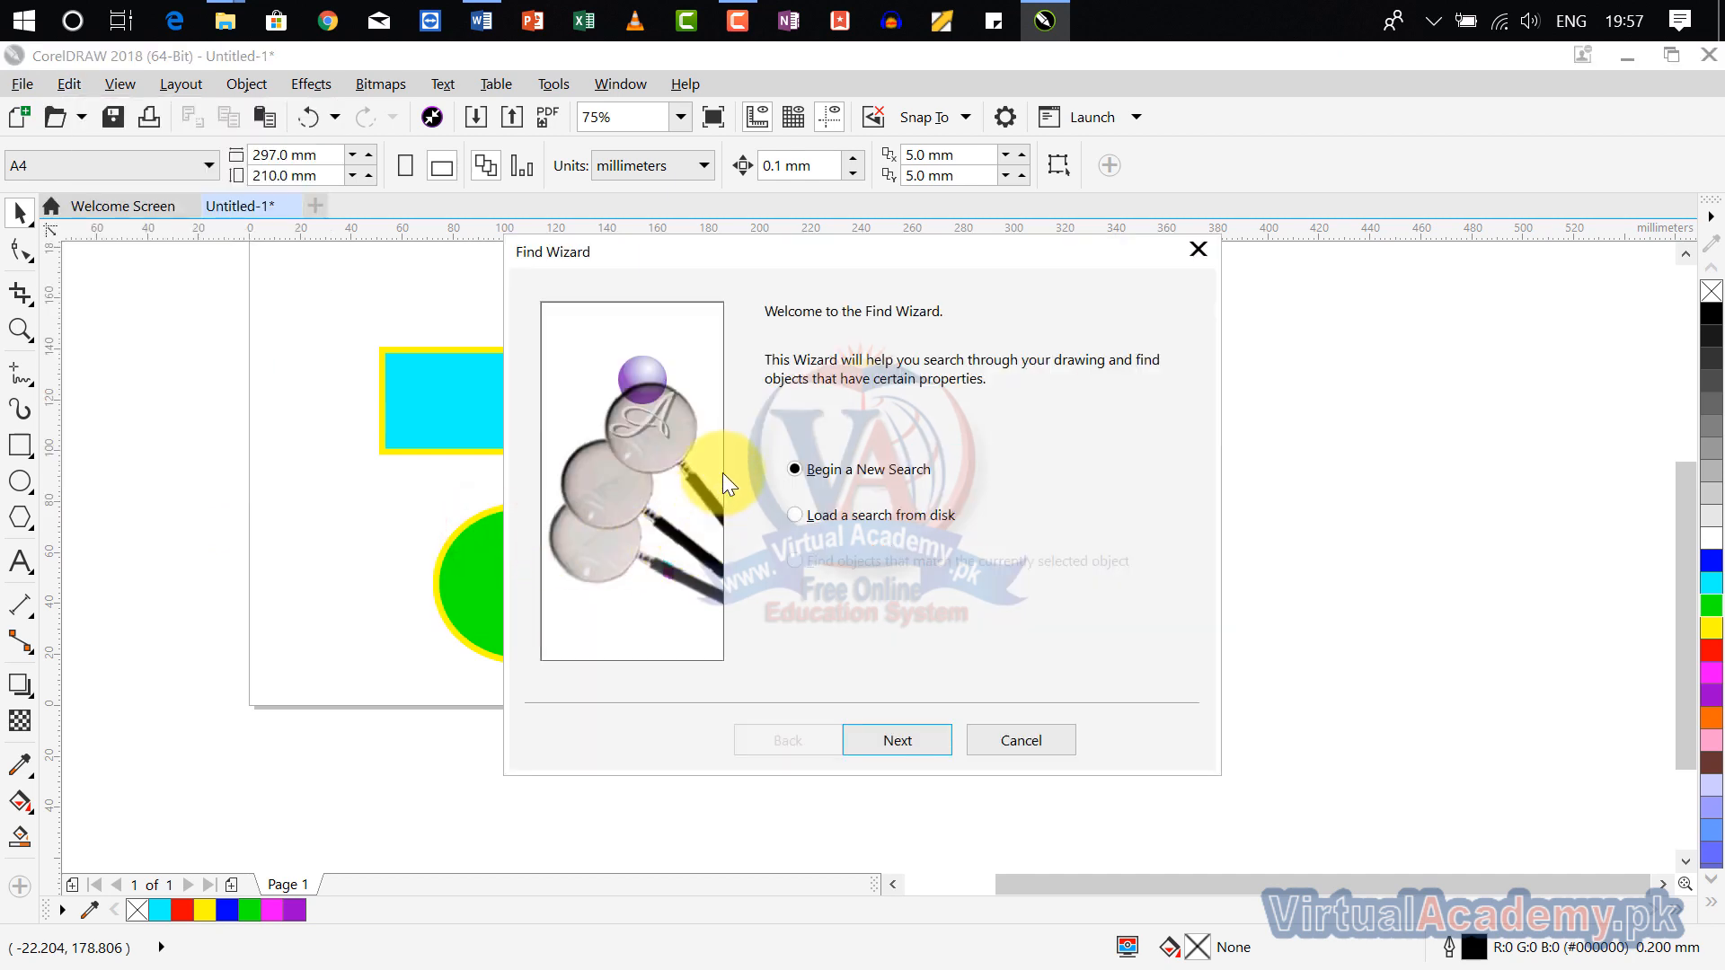
{"action": "left_click_drag", "start_coordinate": [794, 266], "coordinate": [736, 163]}
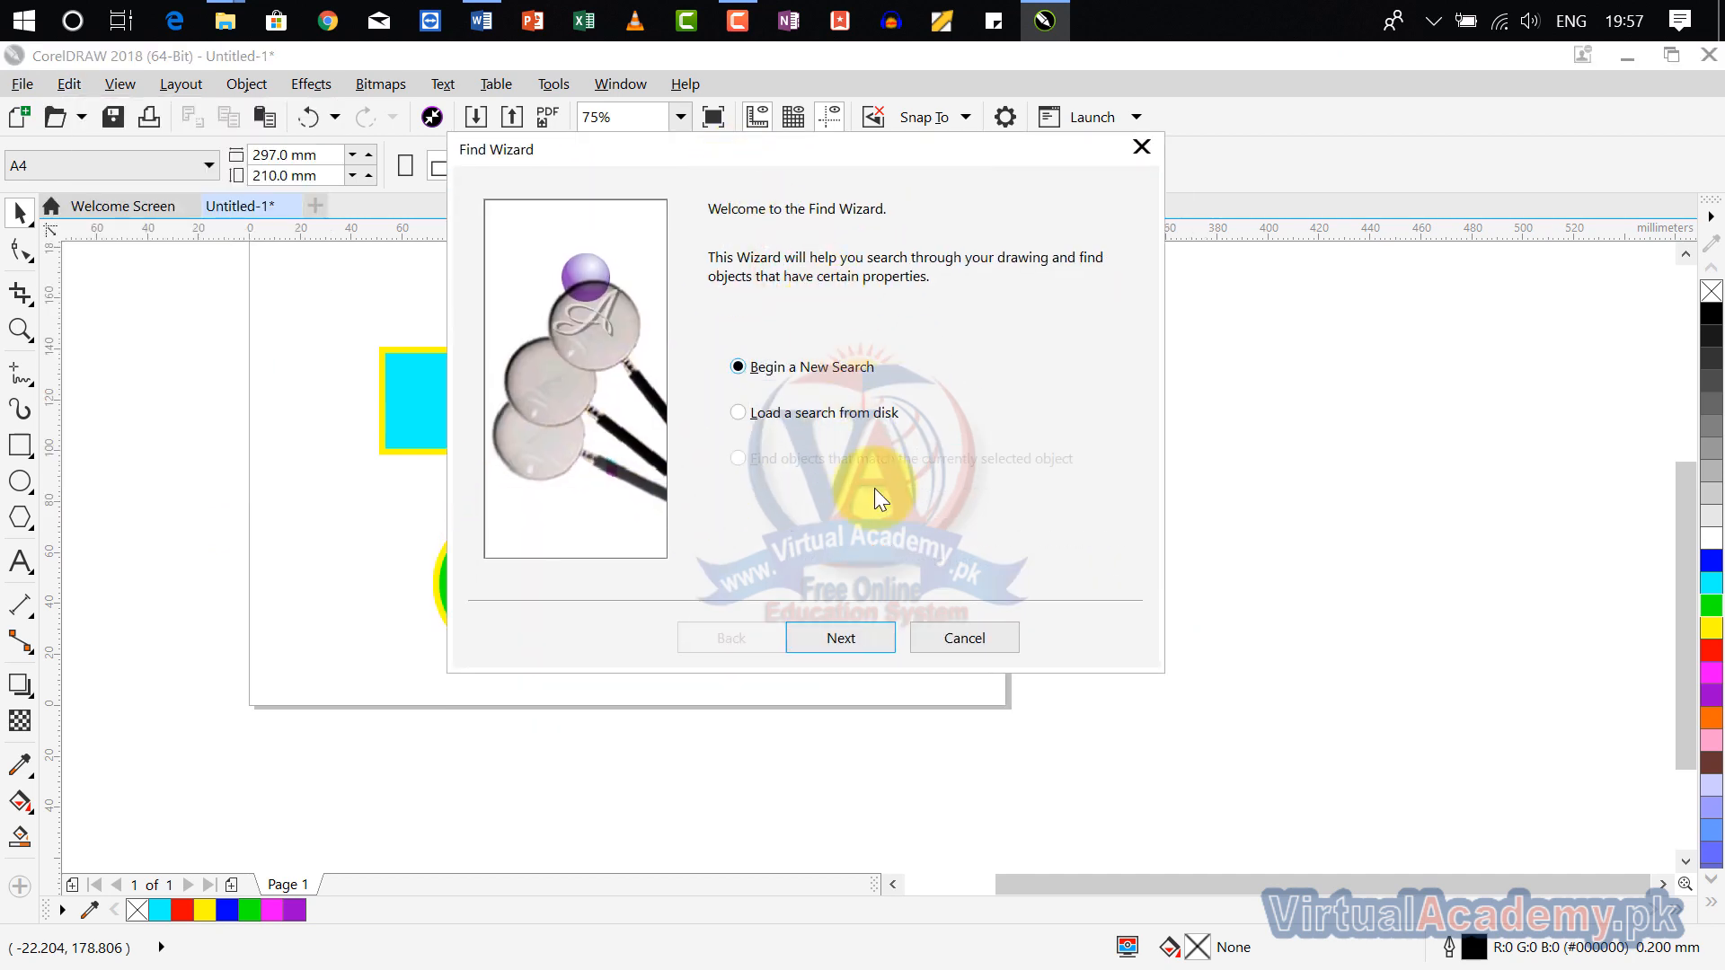
{"action": "left_click", "coordinate": [850, 643]}
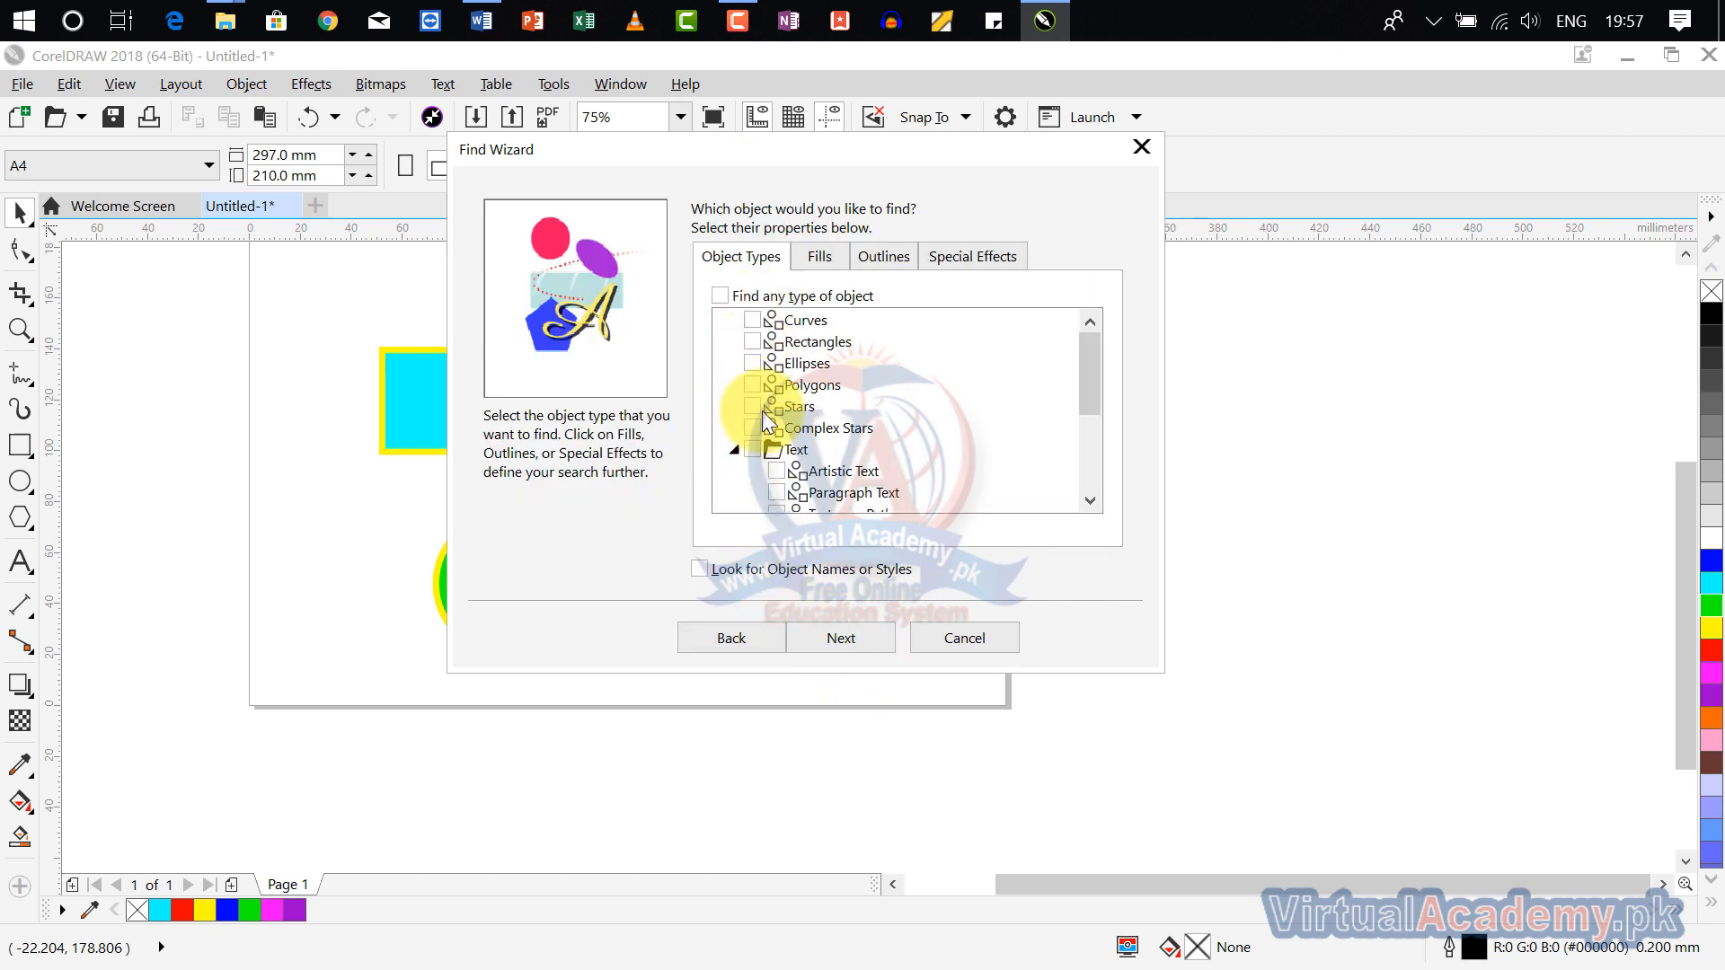
{"action": "left_click_drag", "start_coordinate": [811, 148], "coordinate": [1071, 118]}
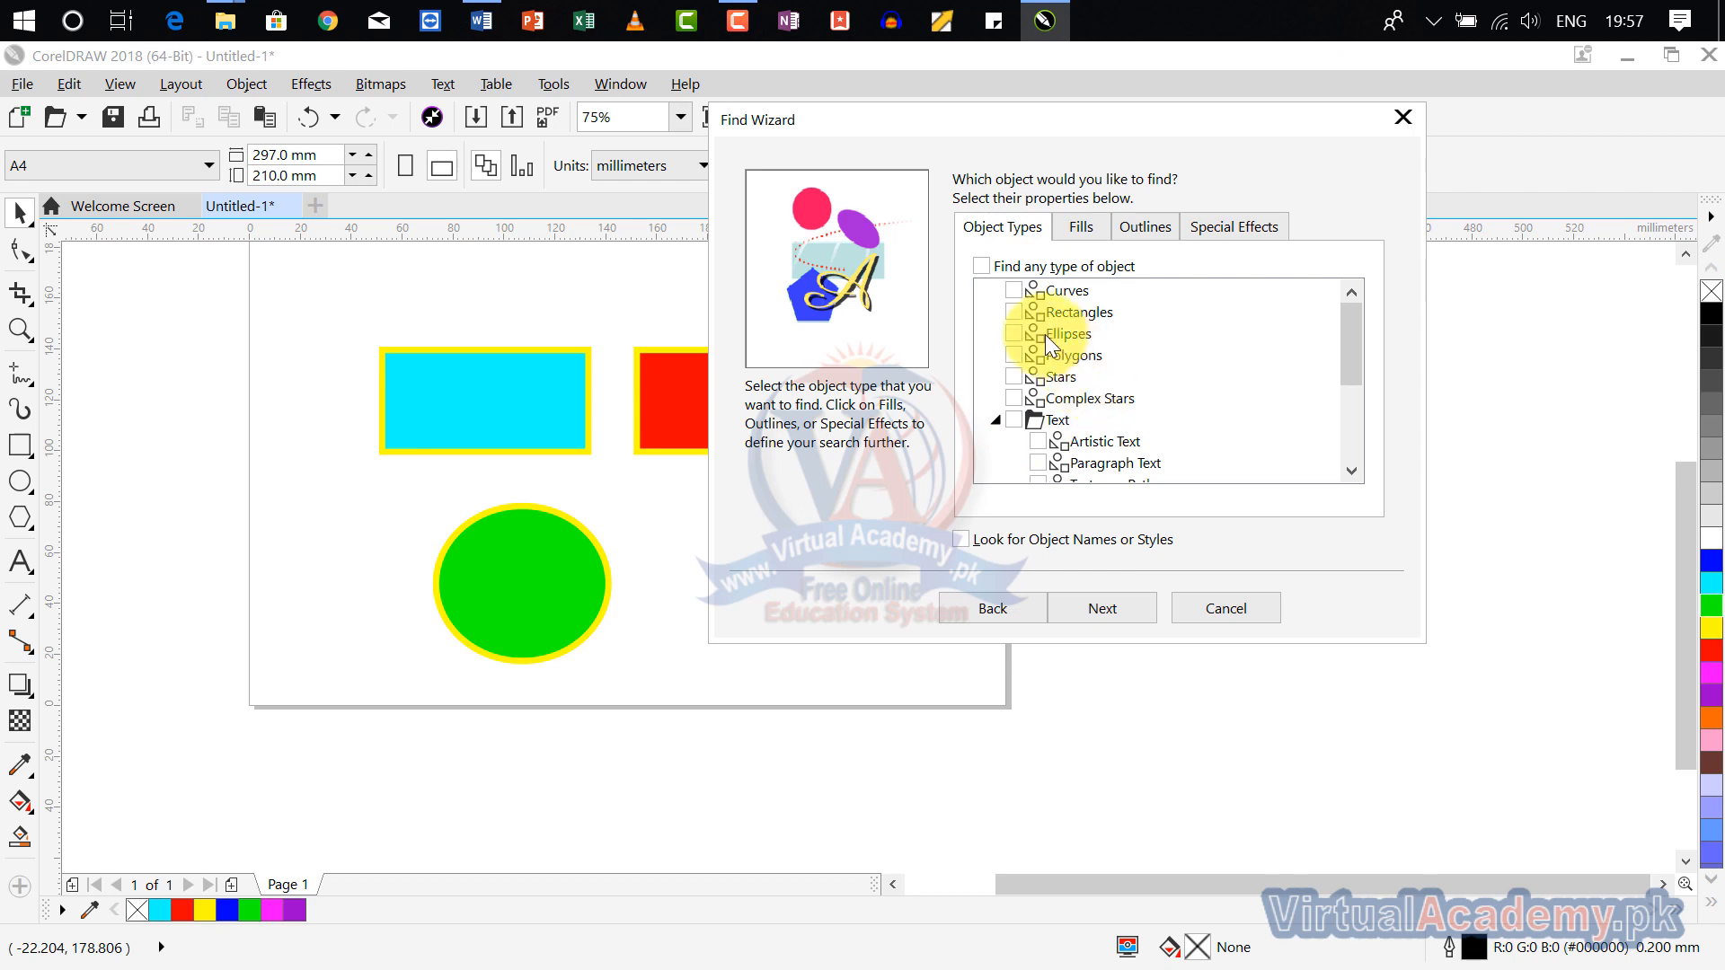
{"action": "left_click", "coordinate": [1013, 315]}
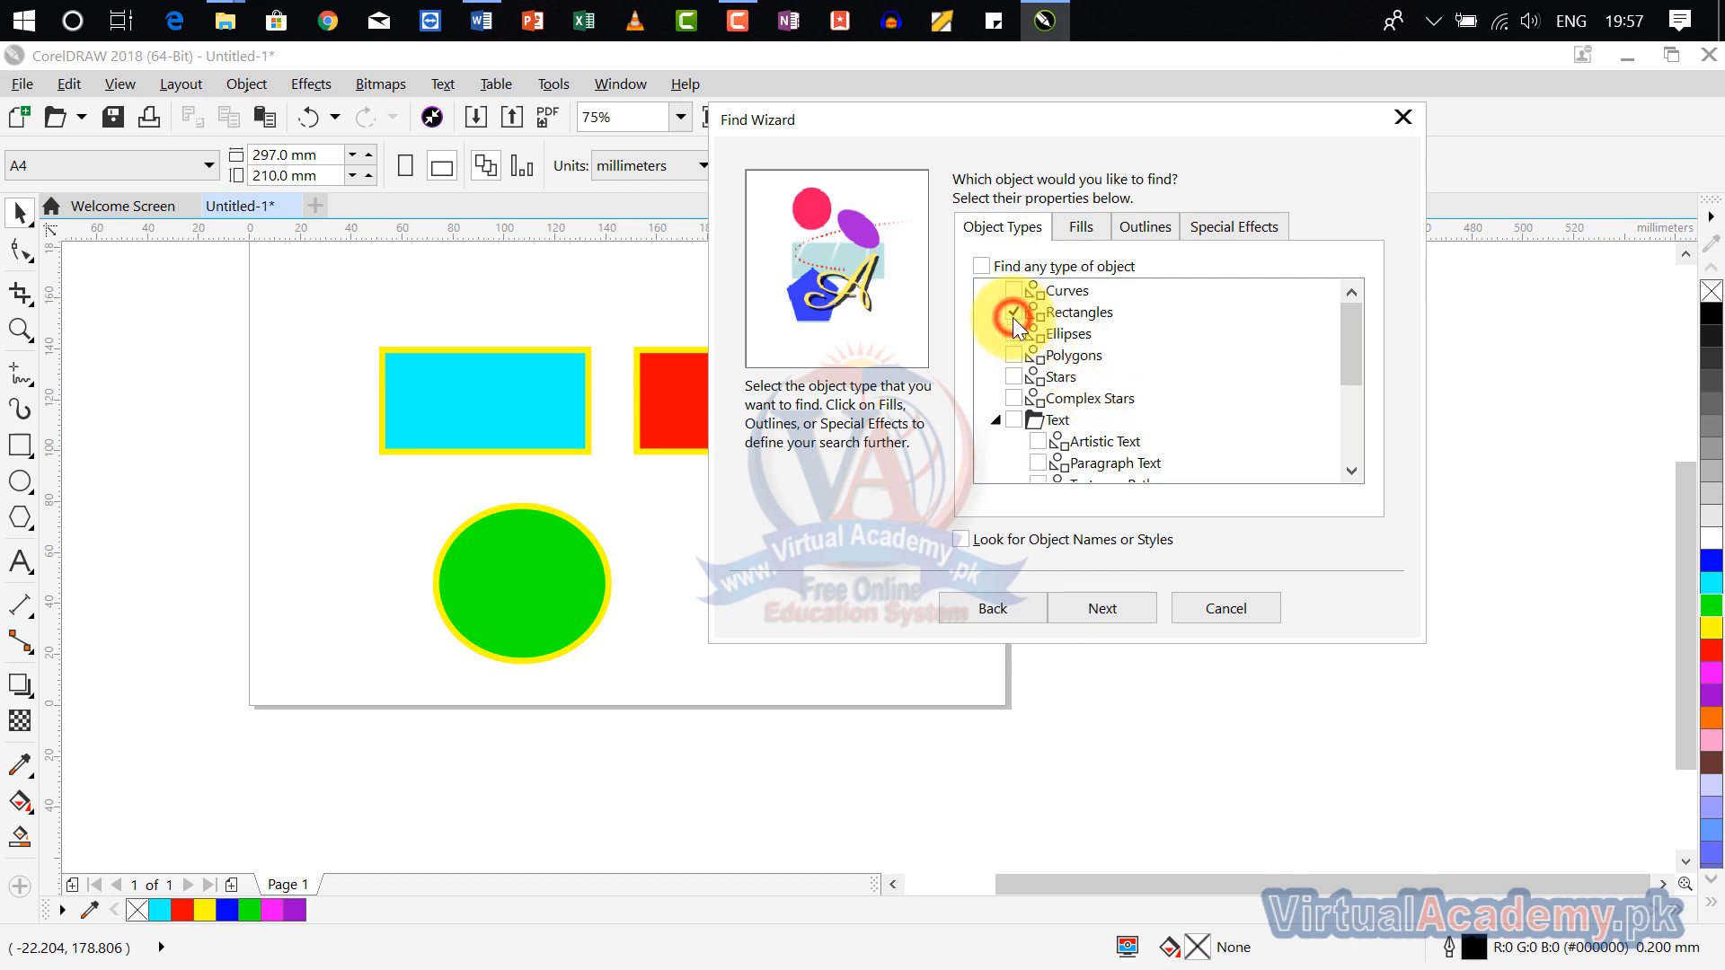
{"action": "left_click", "coordinate": [1103, 612]}
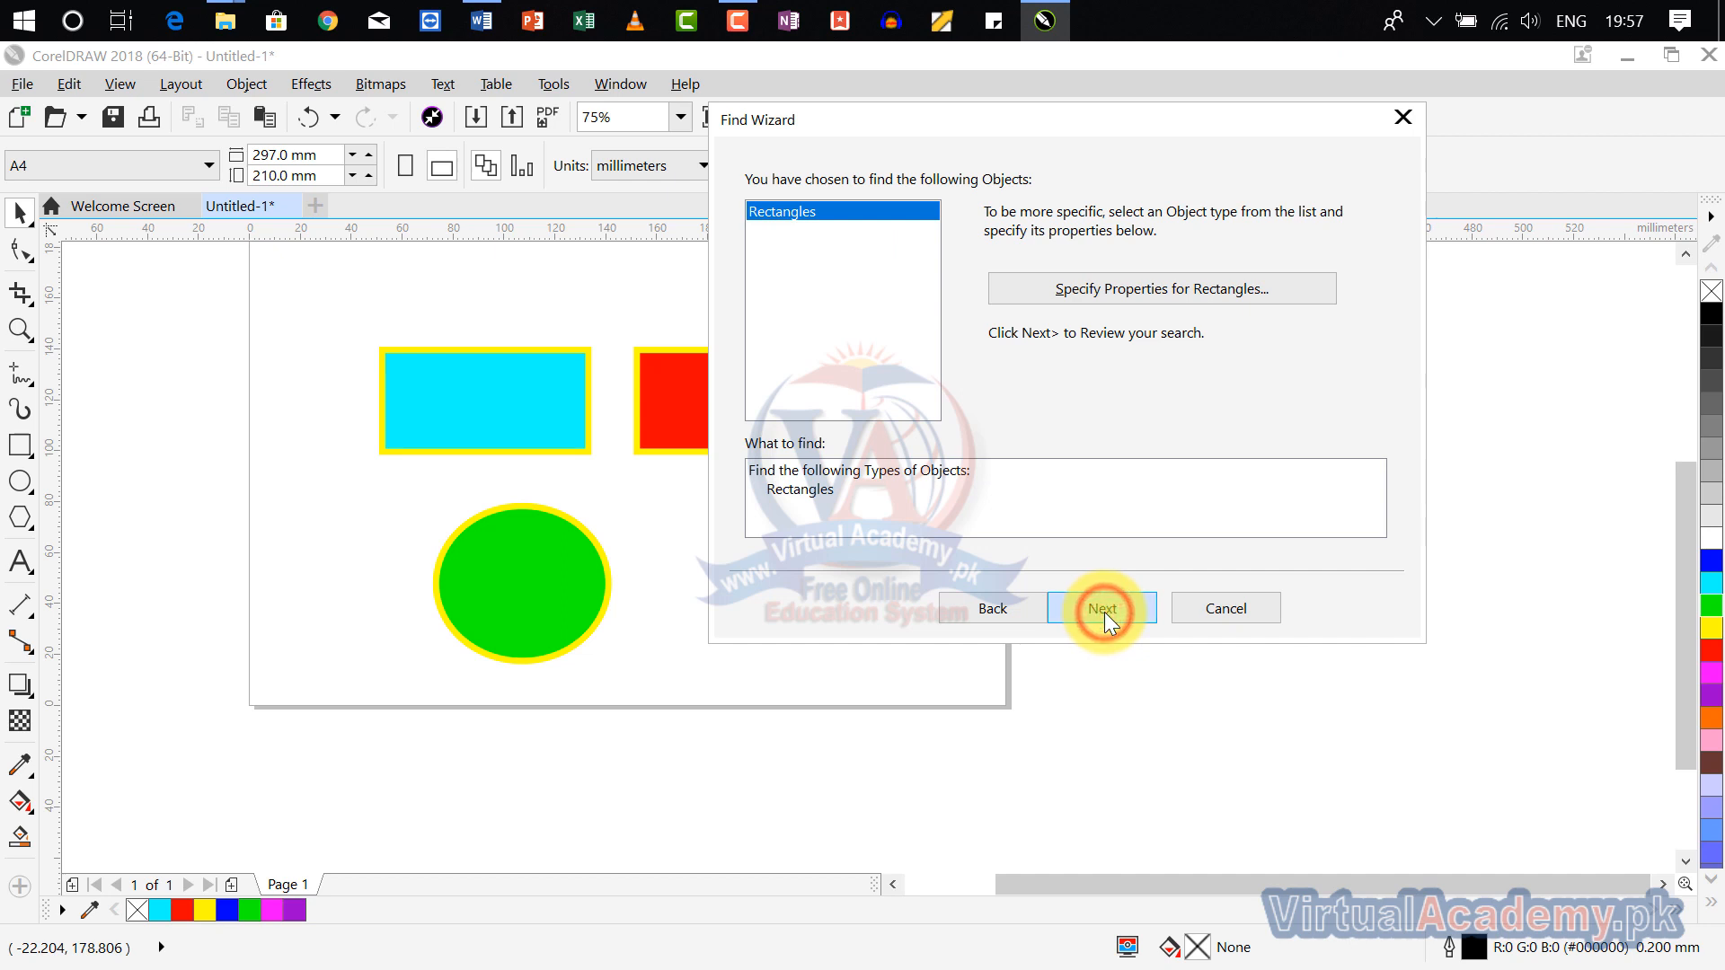
{"action": "left_click", "coordinate": [1103, 612]}
{"action": "left_click", "coordinate": [1118, 606]}
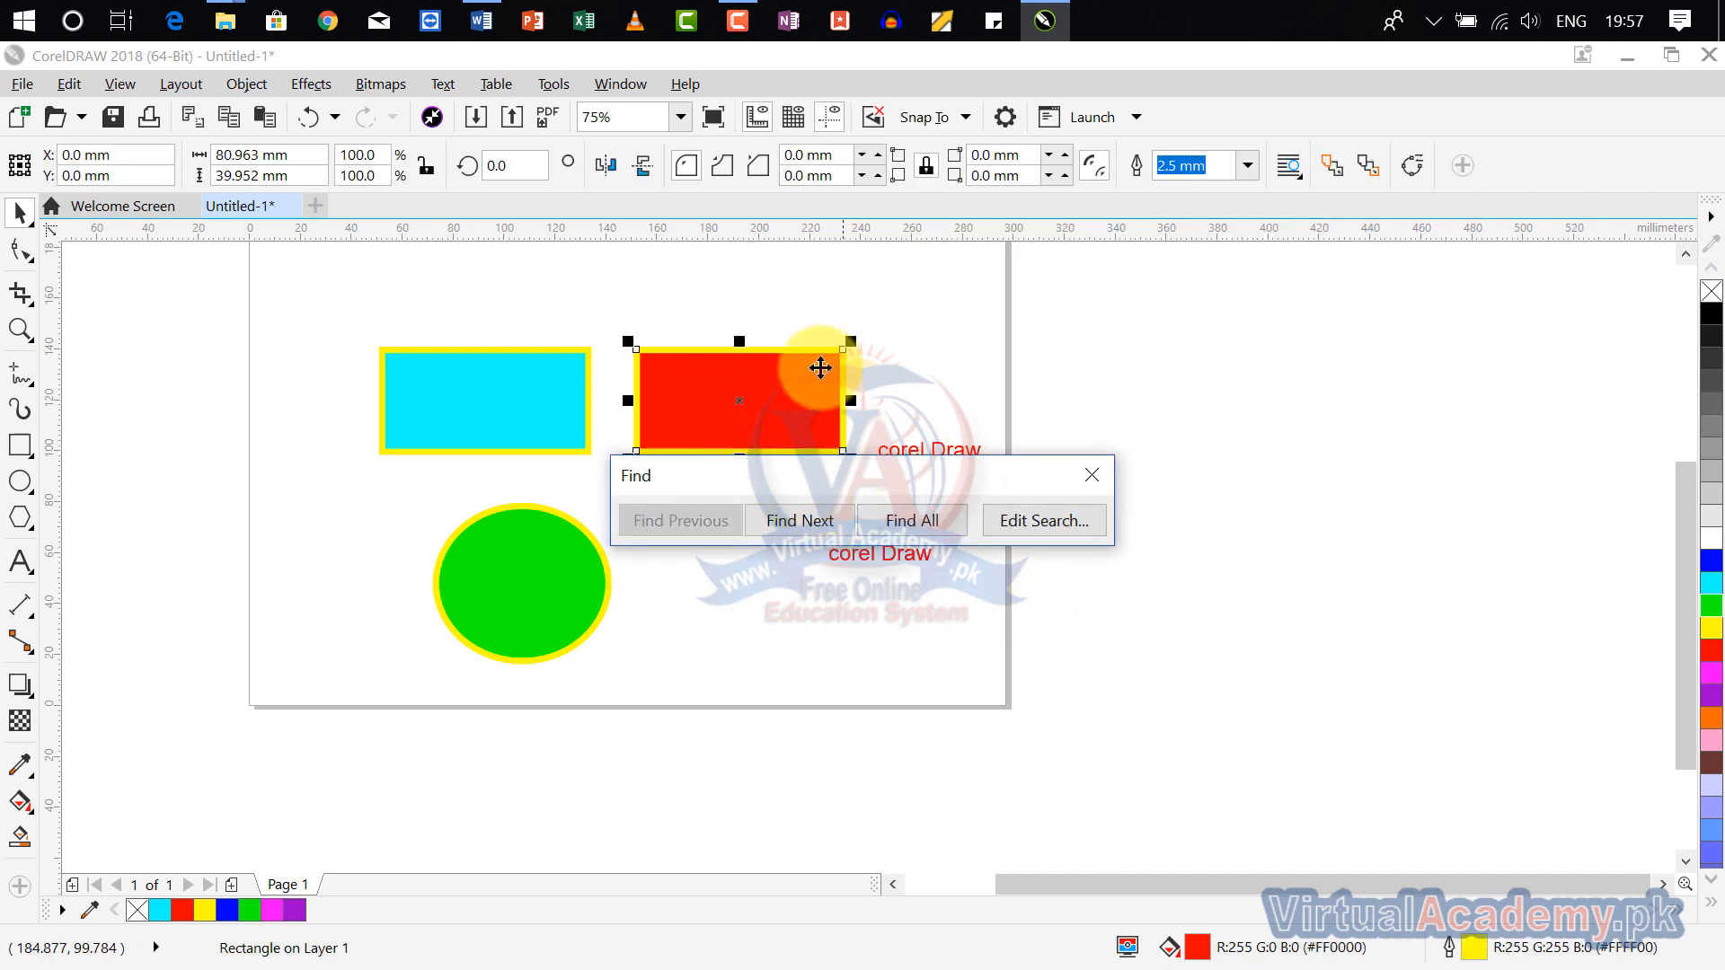
Step: Step forward through the found rectangles with Find Next until the page search ends
{"action": "left_click", "coordinate": [790, 521]}
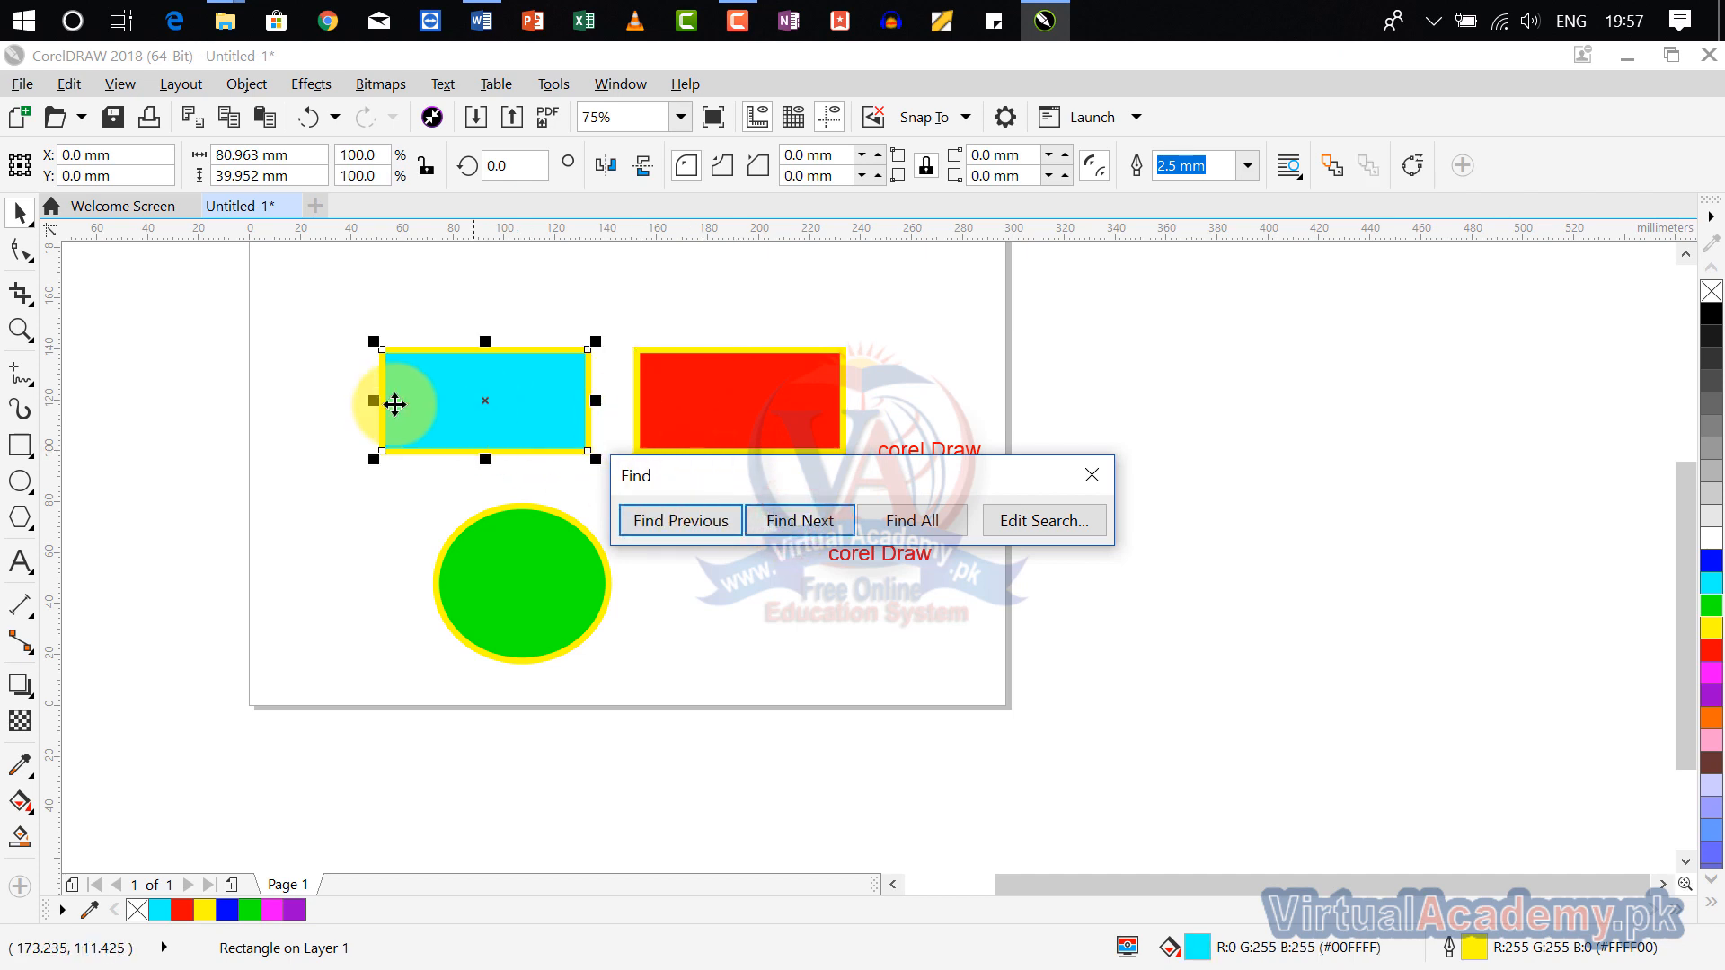
{"action": "left_click", "coordinate": [792, 519]}
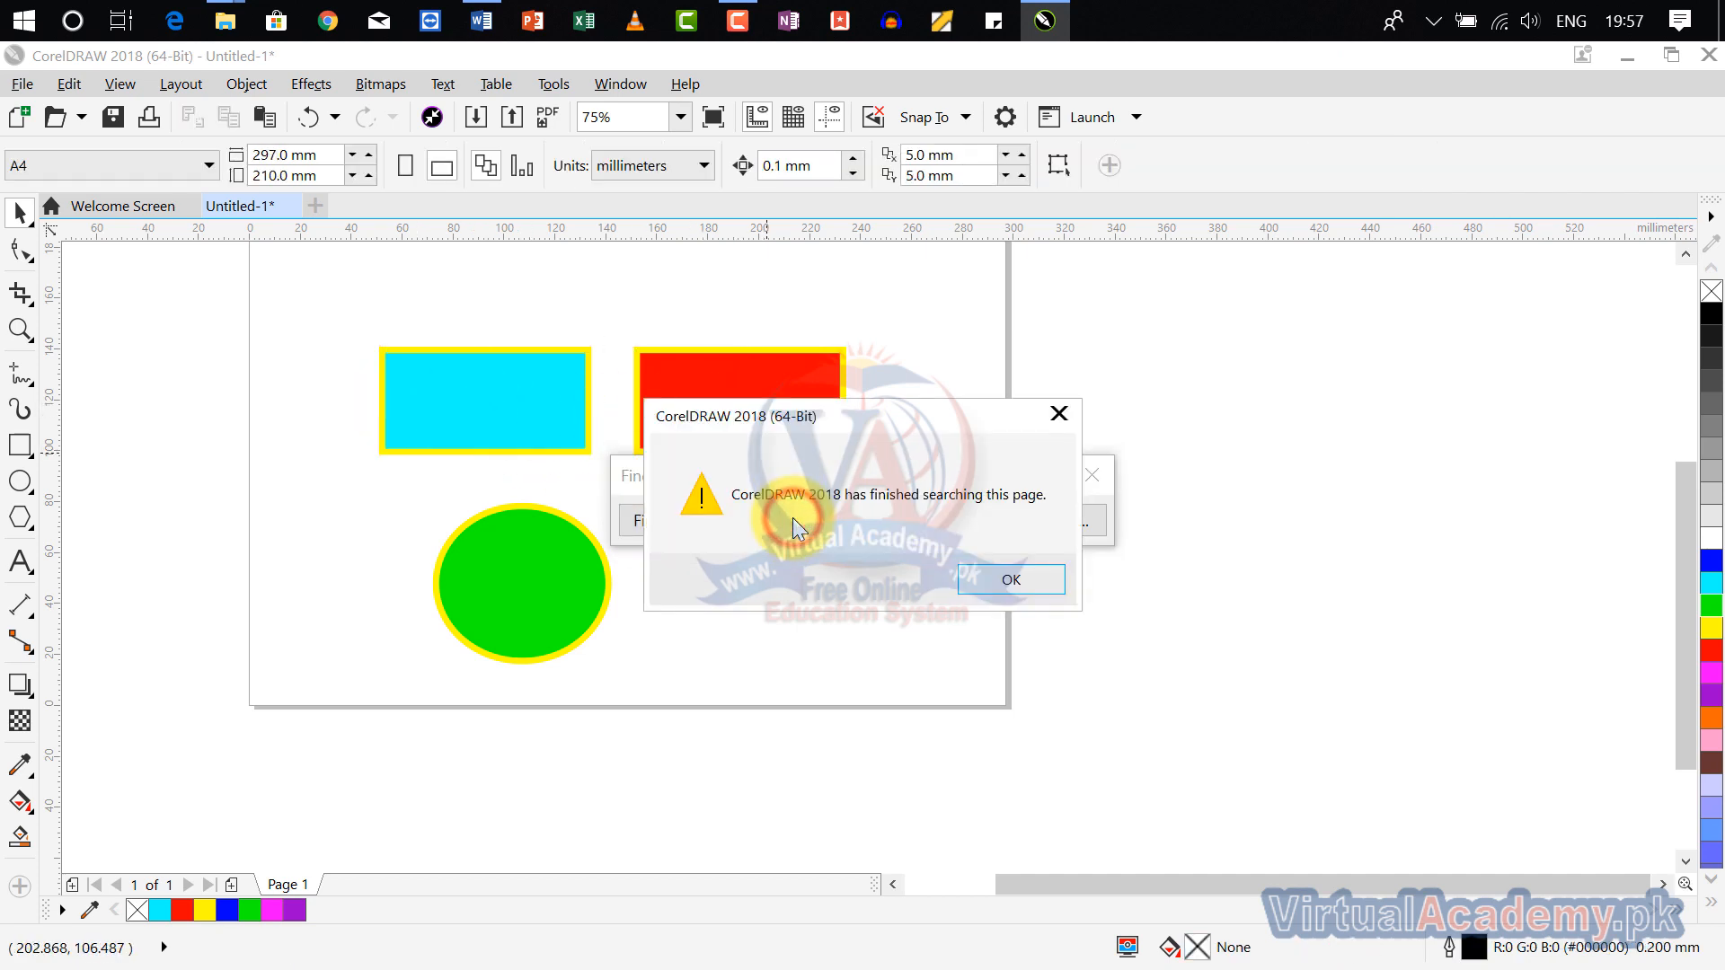
{"action": "left_click", "coordinate": [989, 579]}
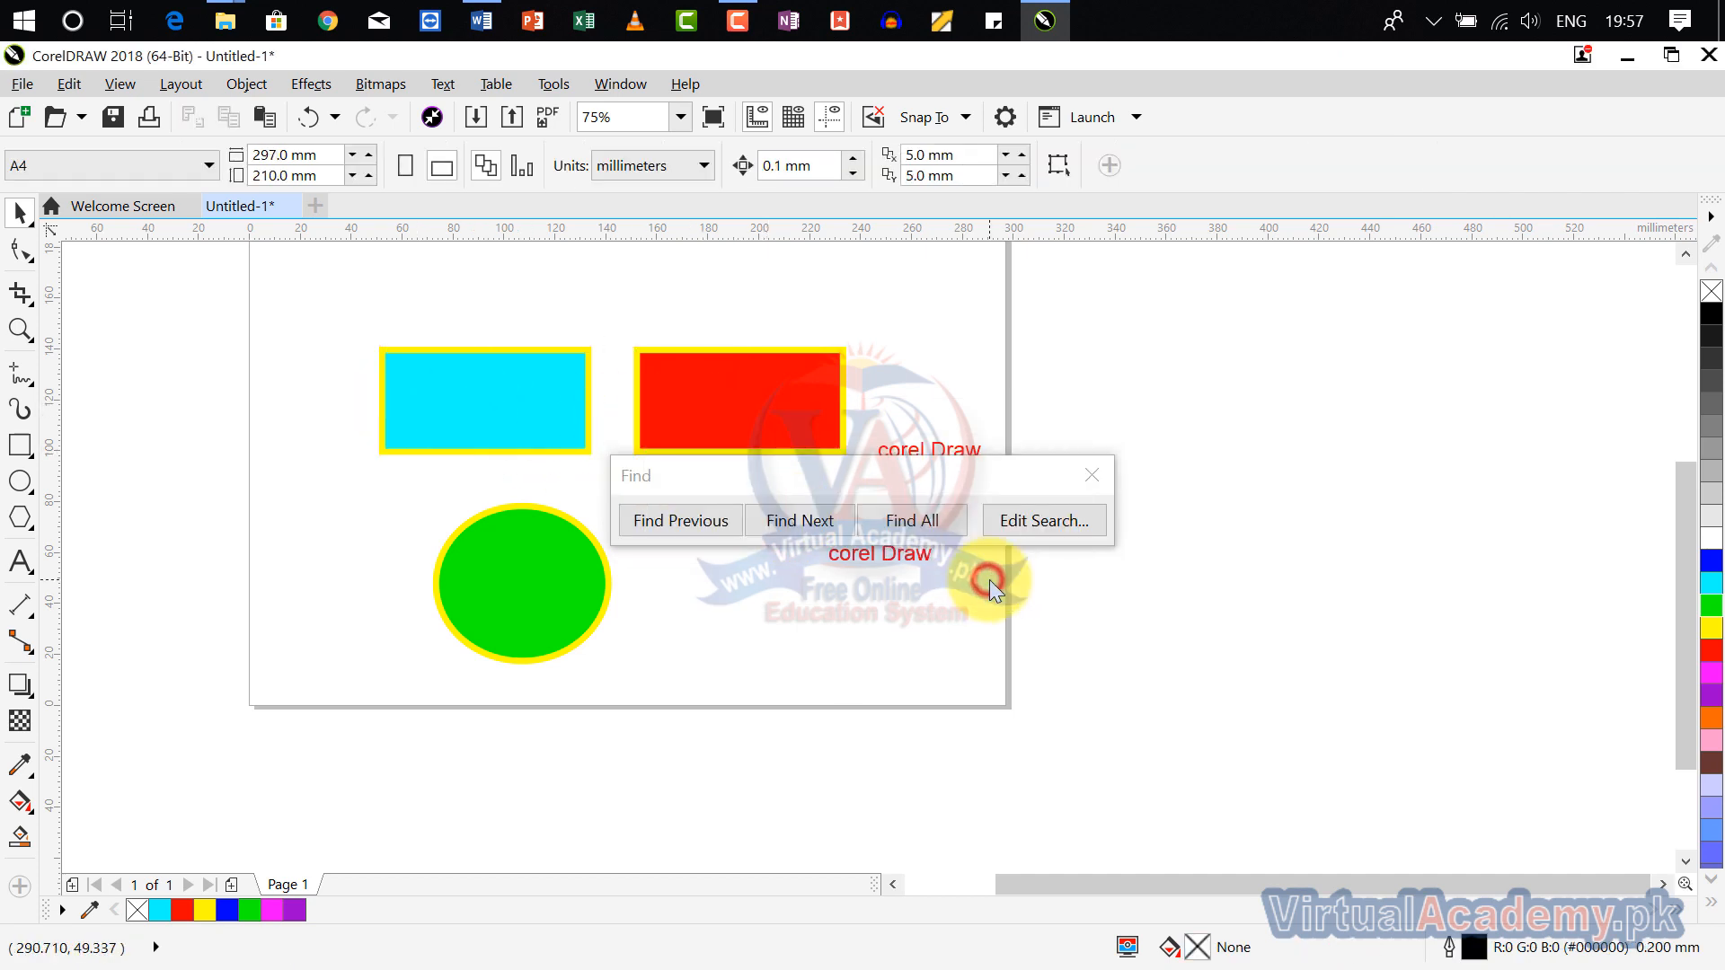
Step: Select all the found rectangles at once with Find All and end the search
{"action": "left_click", "coordinate": [908, 530]}
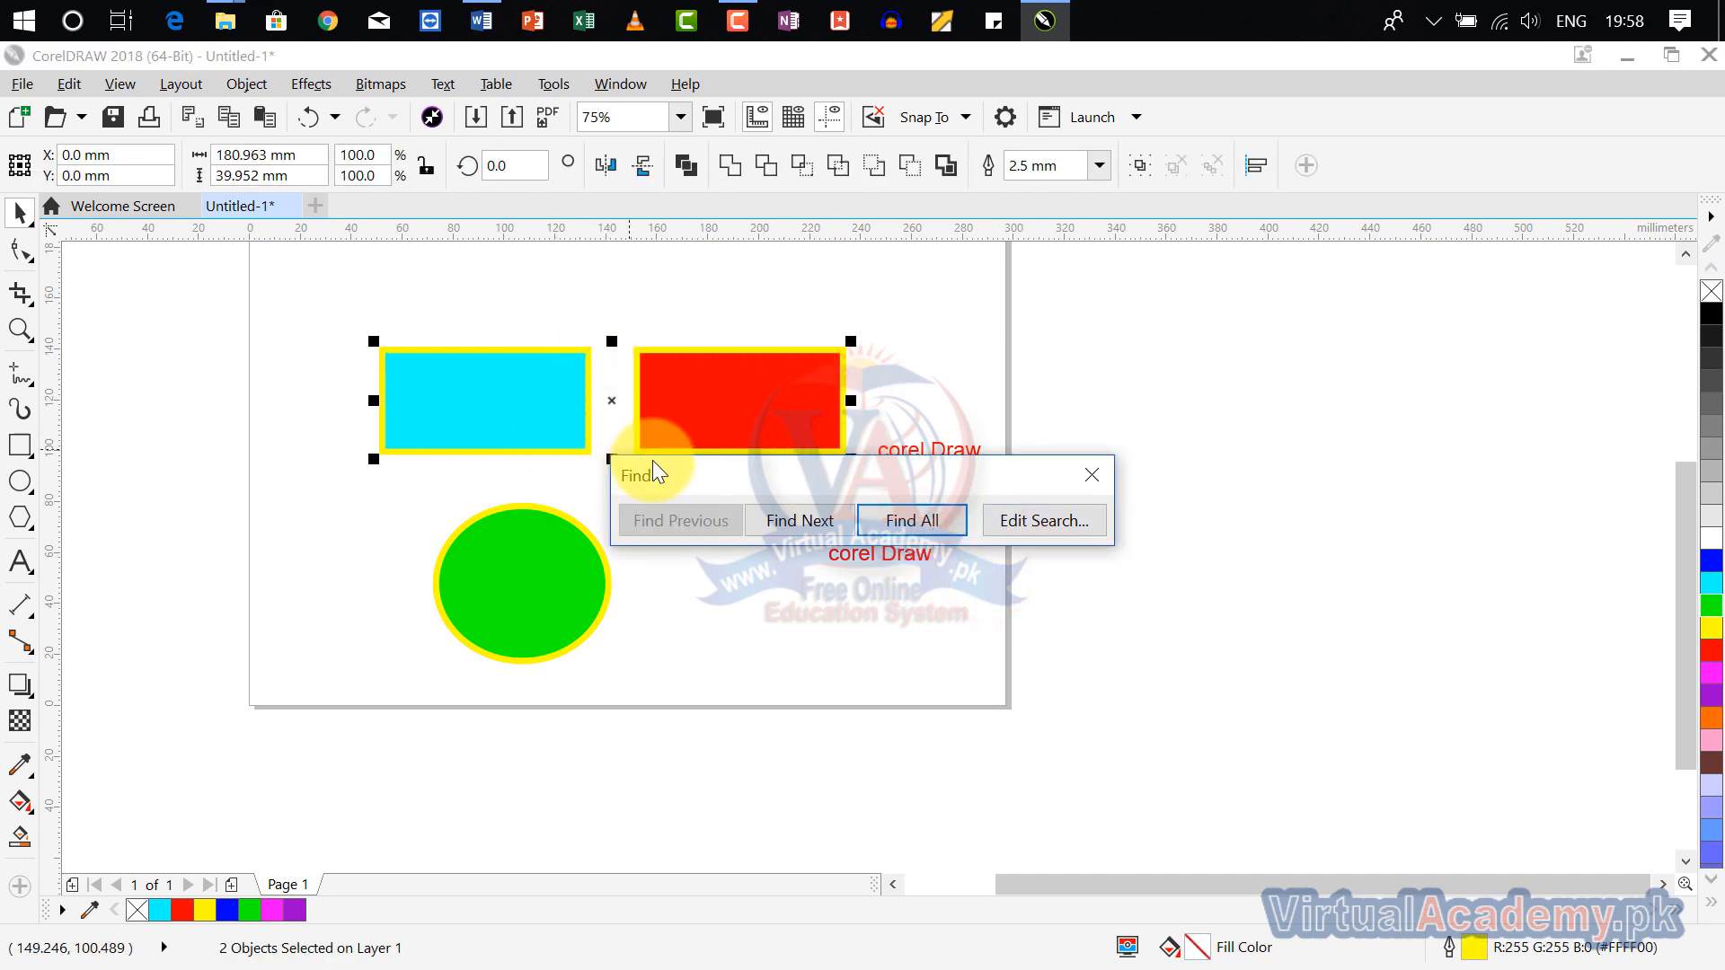
{"action": "left_click", "coordinate": [1089, 477]}
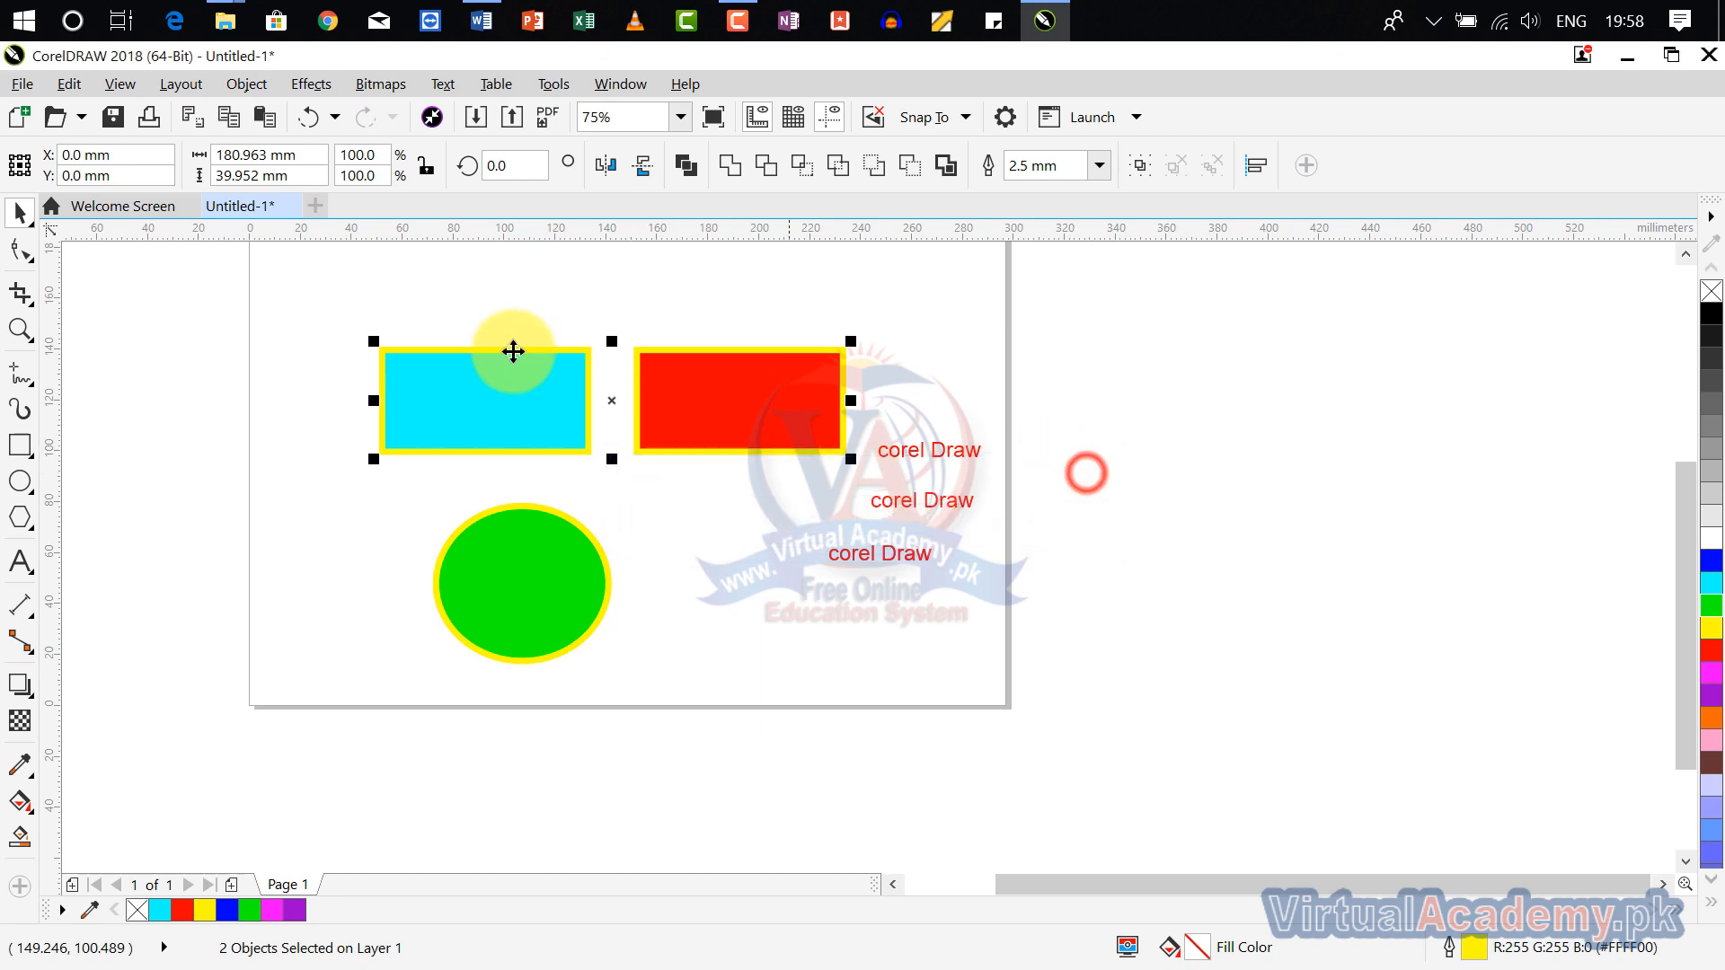
Step: Begin a new Find Objects search with Uniform Color as the only fill type
{"action": "left_click", "coordinate": [68, 85]}
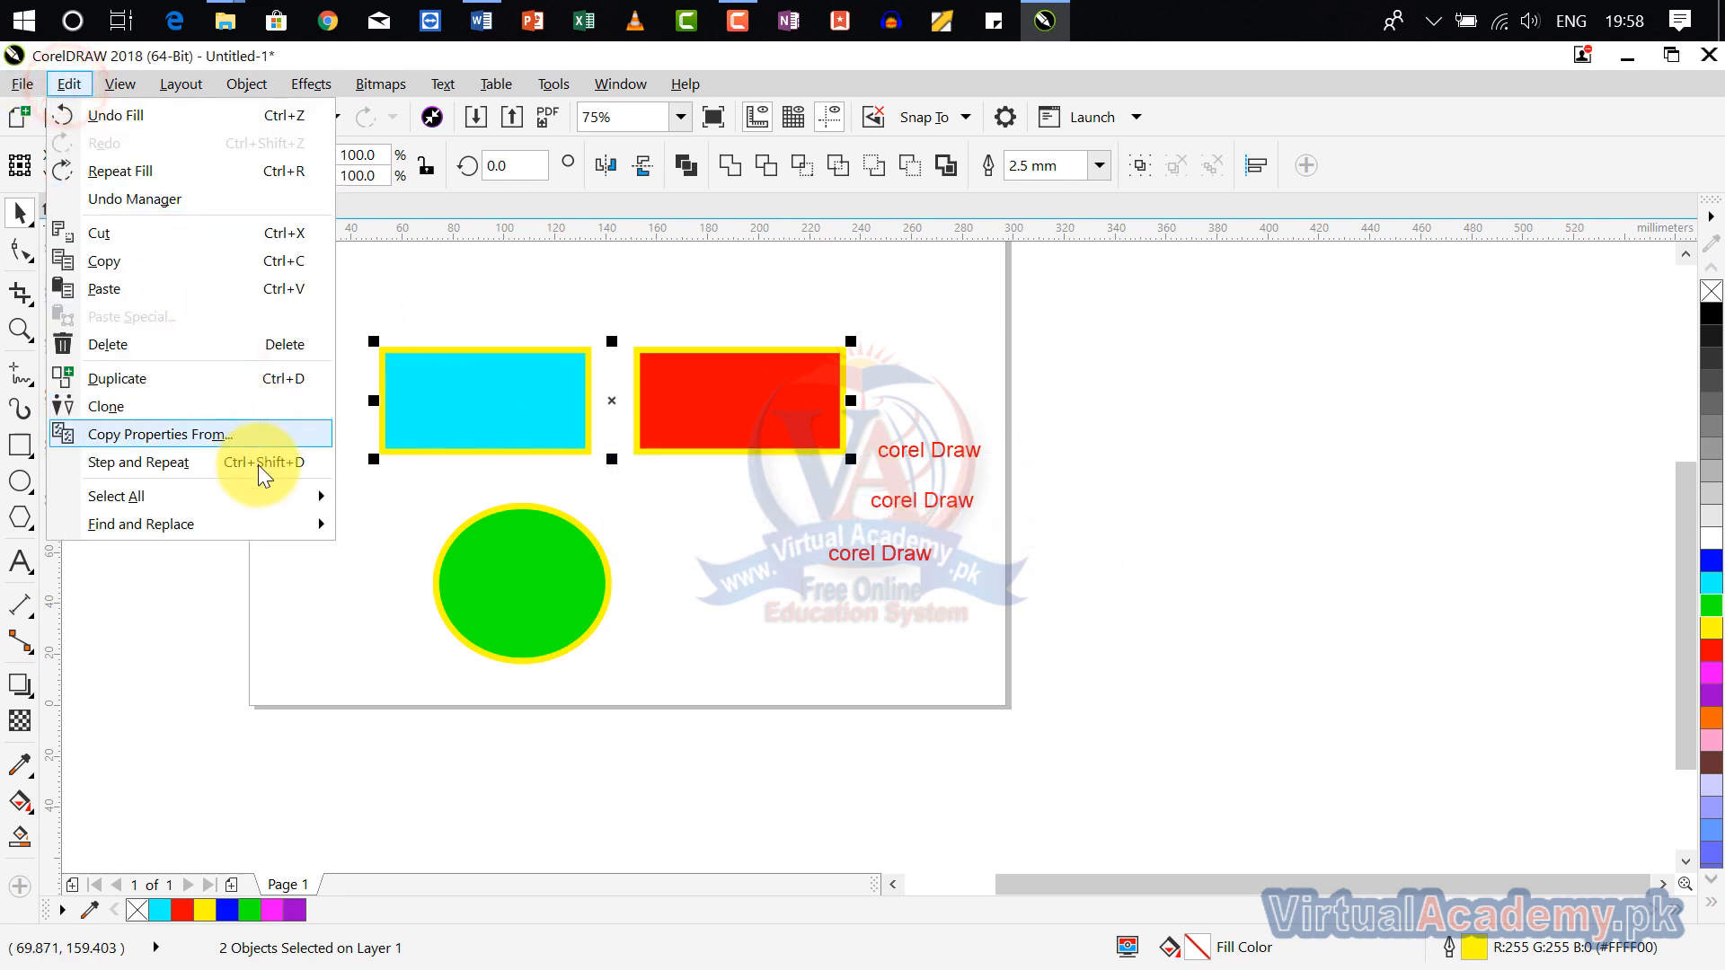
{"action": "mouse_move", "coordinate": [252, 515]}
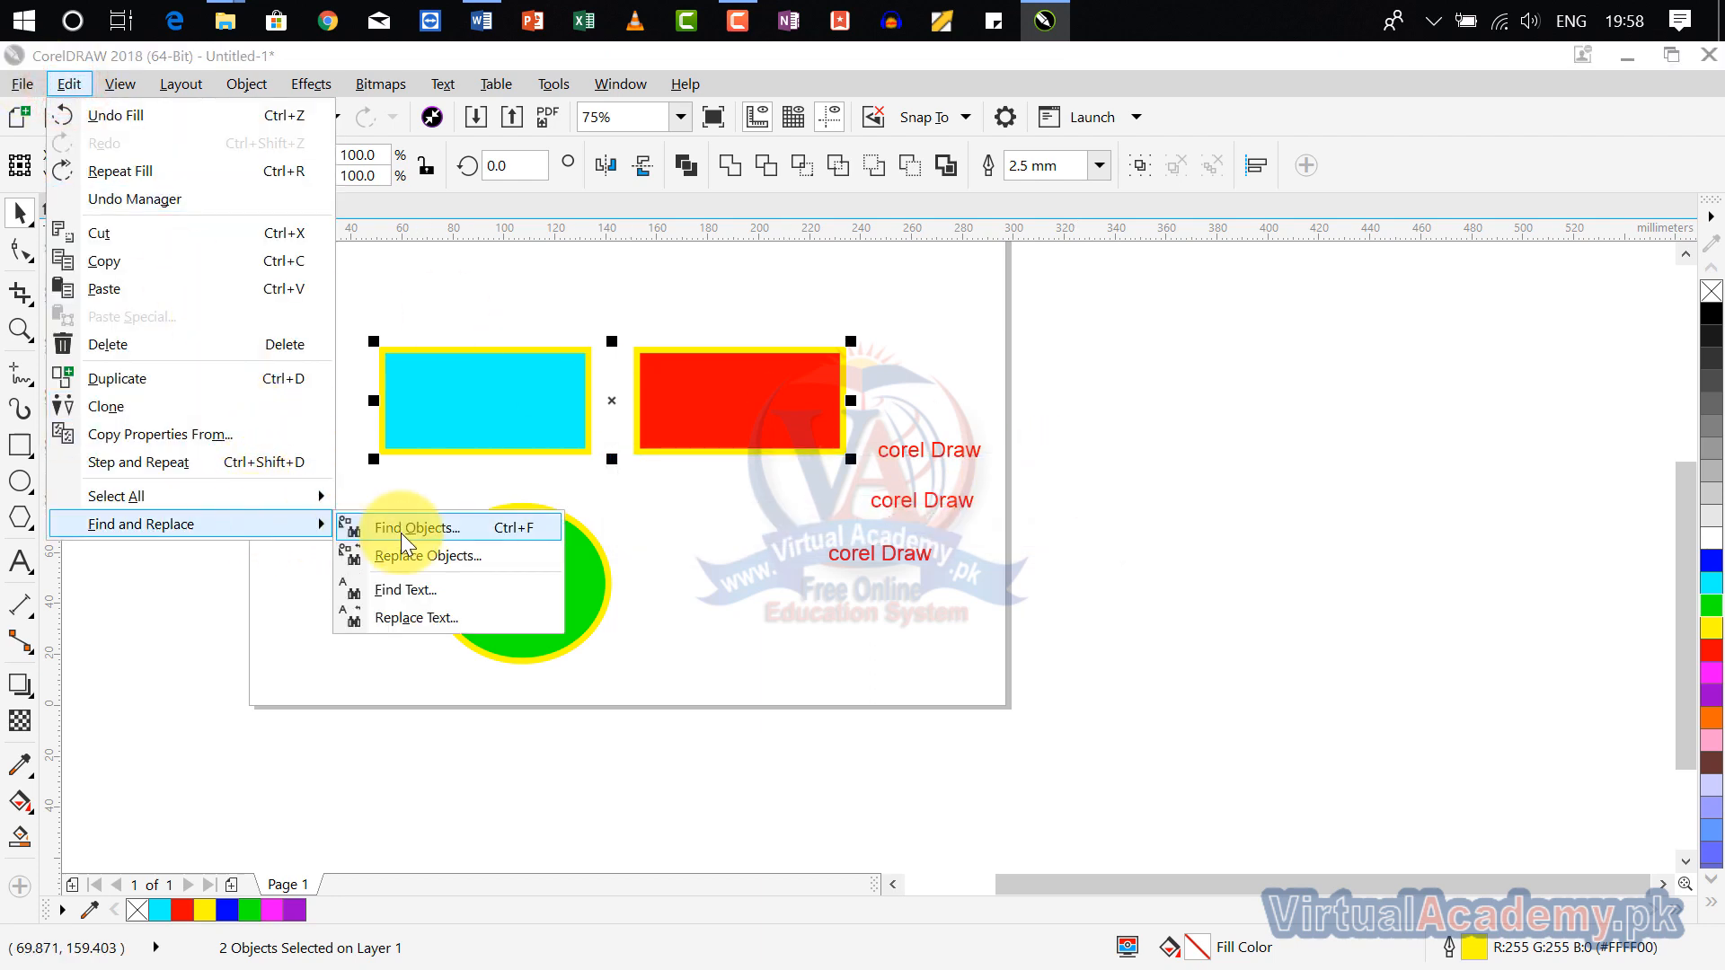
{"action": "left_click", "coordinate": [401, 530]}
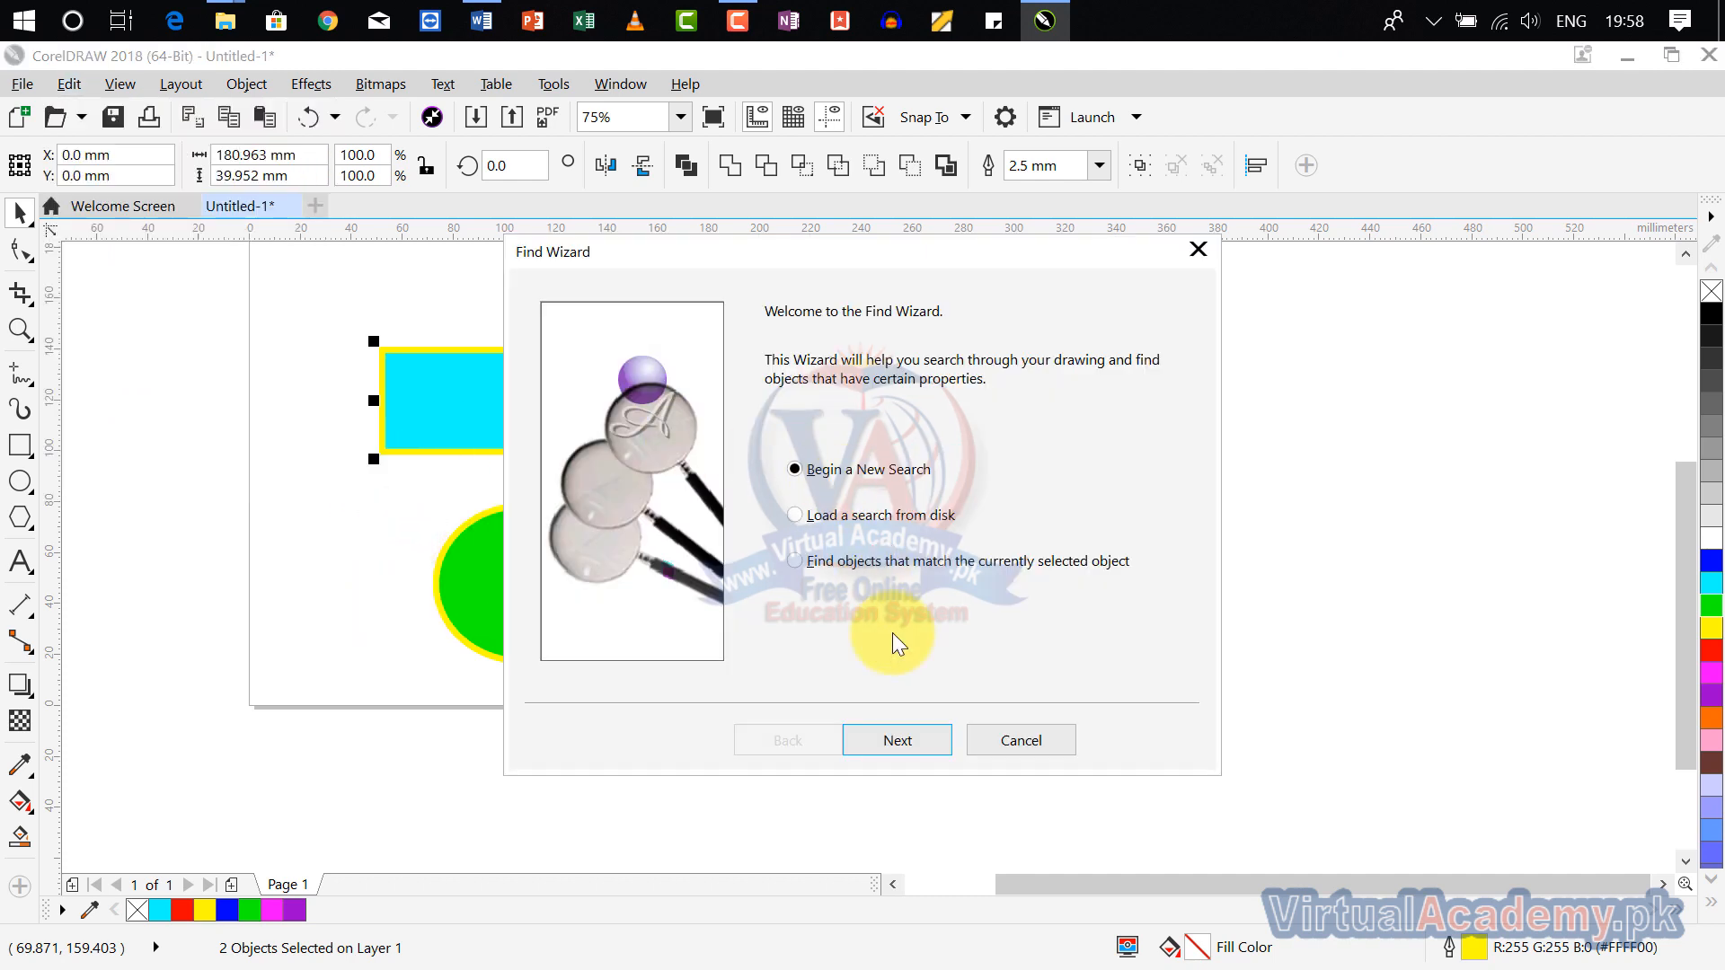
{"action": "left_click", "coordinate": [922, 742]}
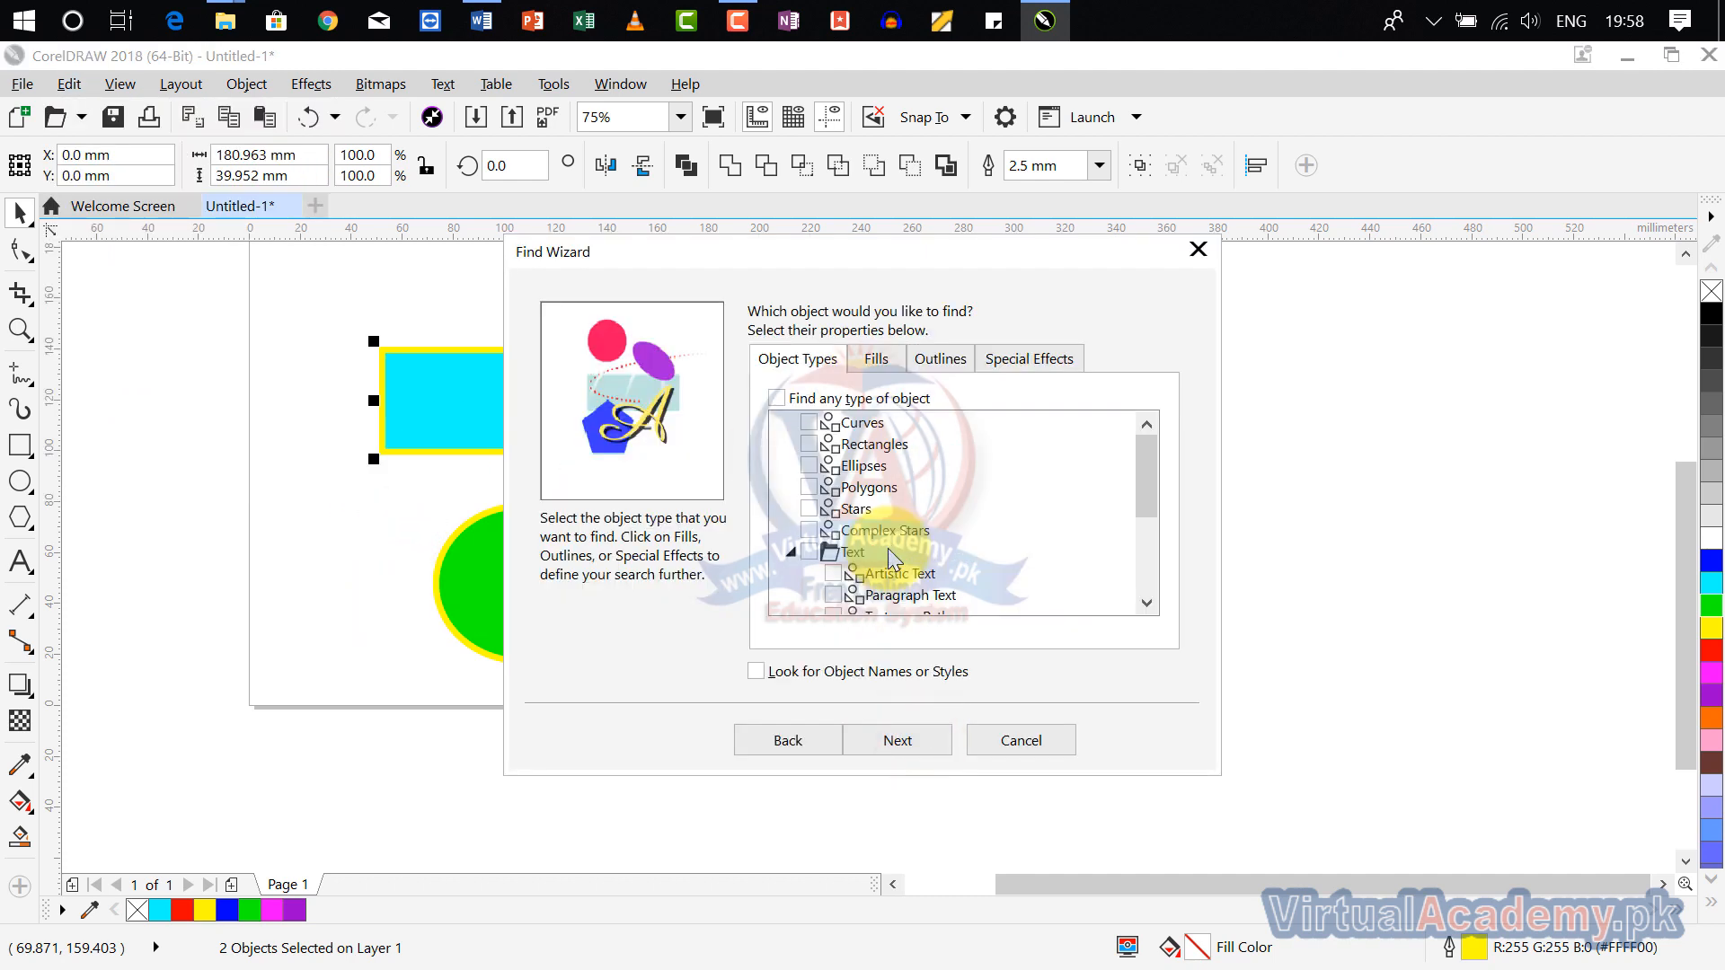
{"action": "scroll", "coordinate": [830, 438], "scroll_direction": "down", "scroll_amount": 3}
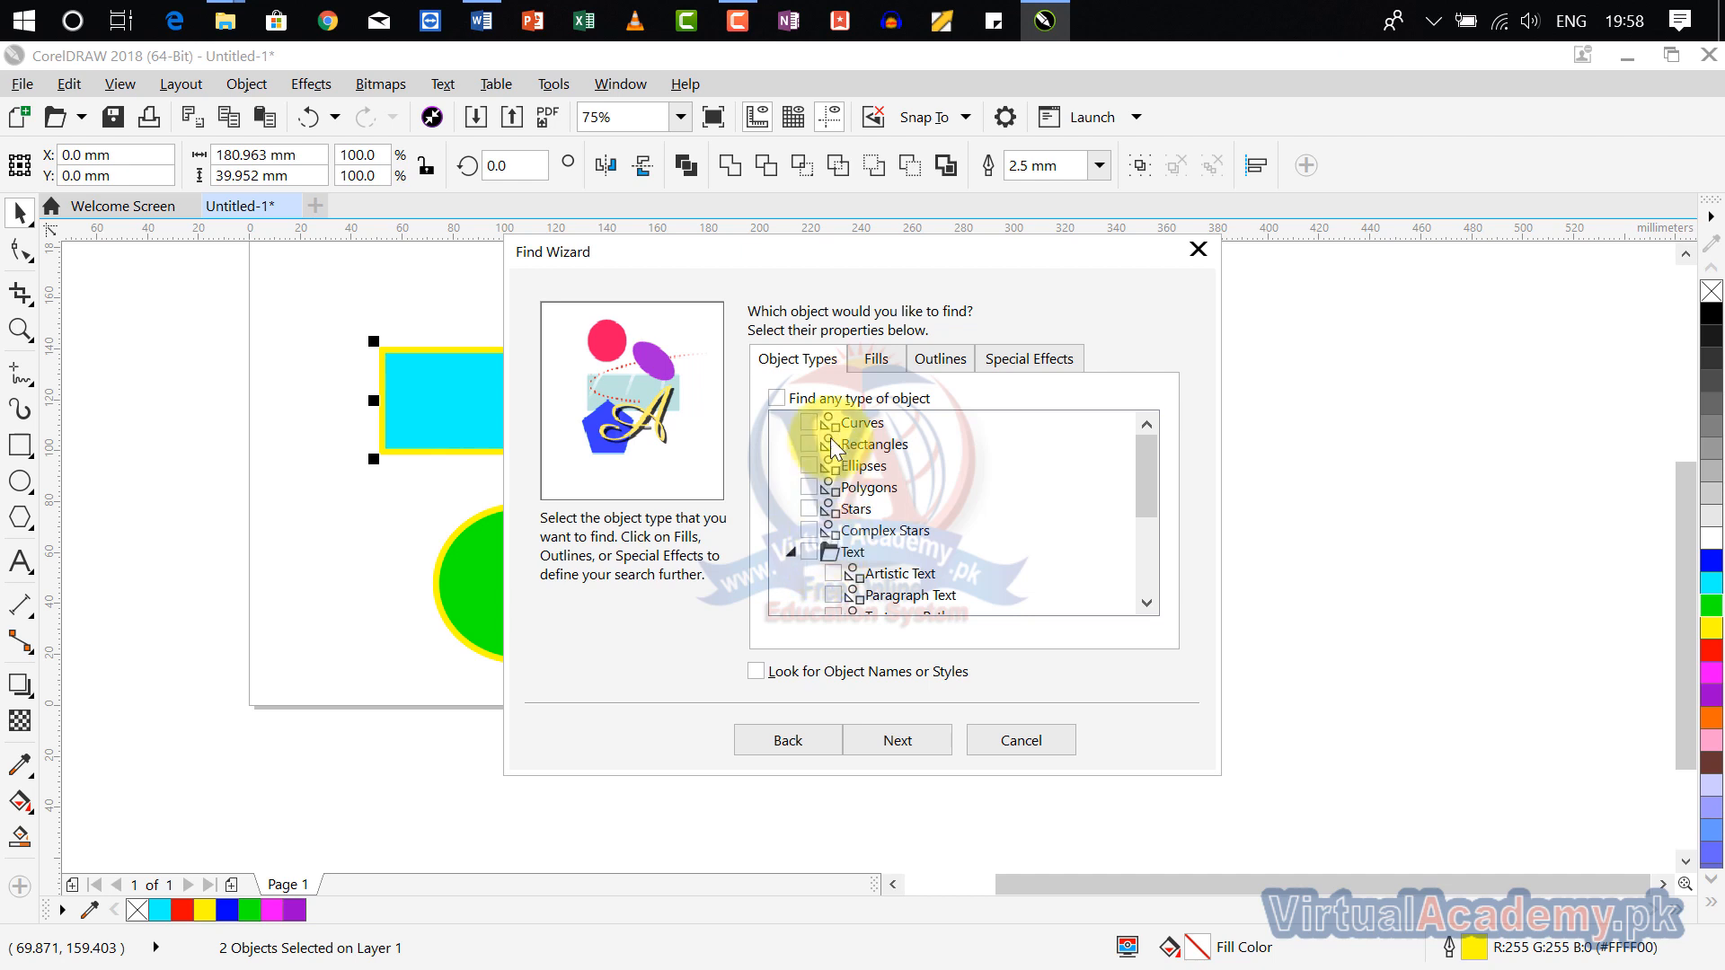
{"action": "scroll", "coordinate": [896, 531], "scroll_direction": "up", "scroll_amount": 3}
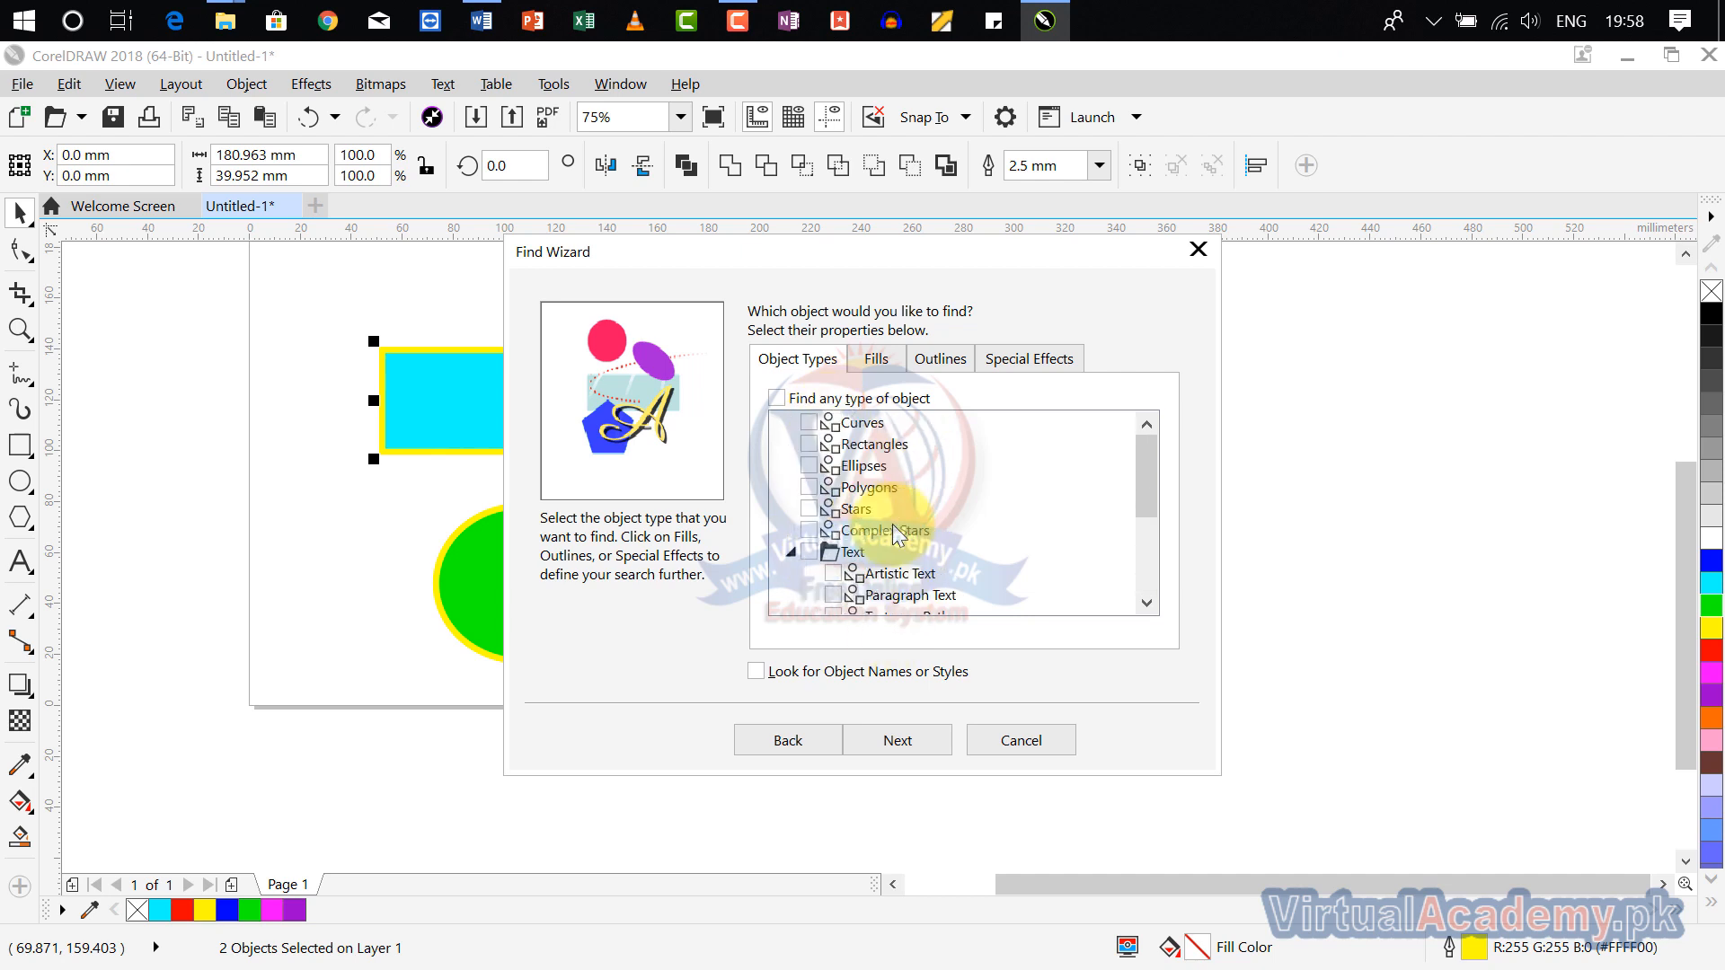
{"action": "left_click", "coordinate": [873, 359]}
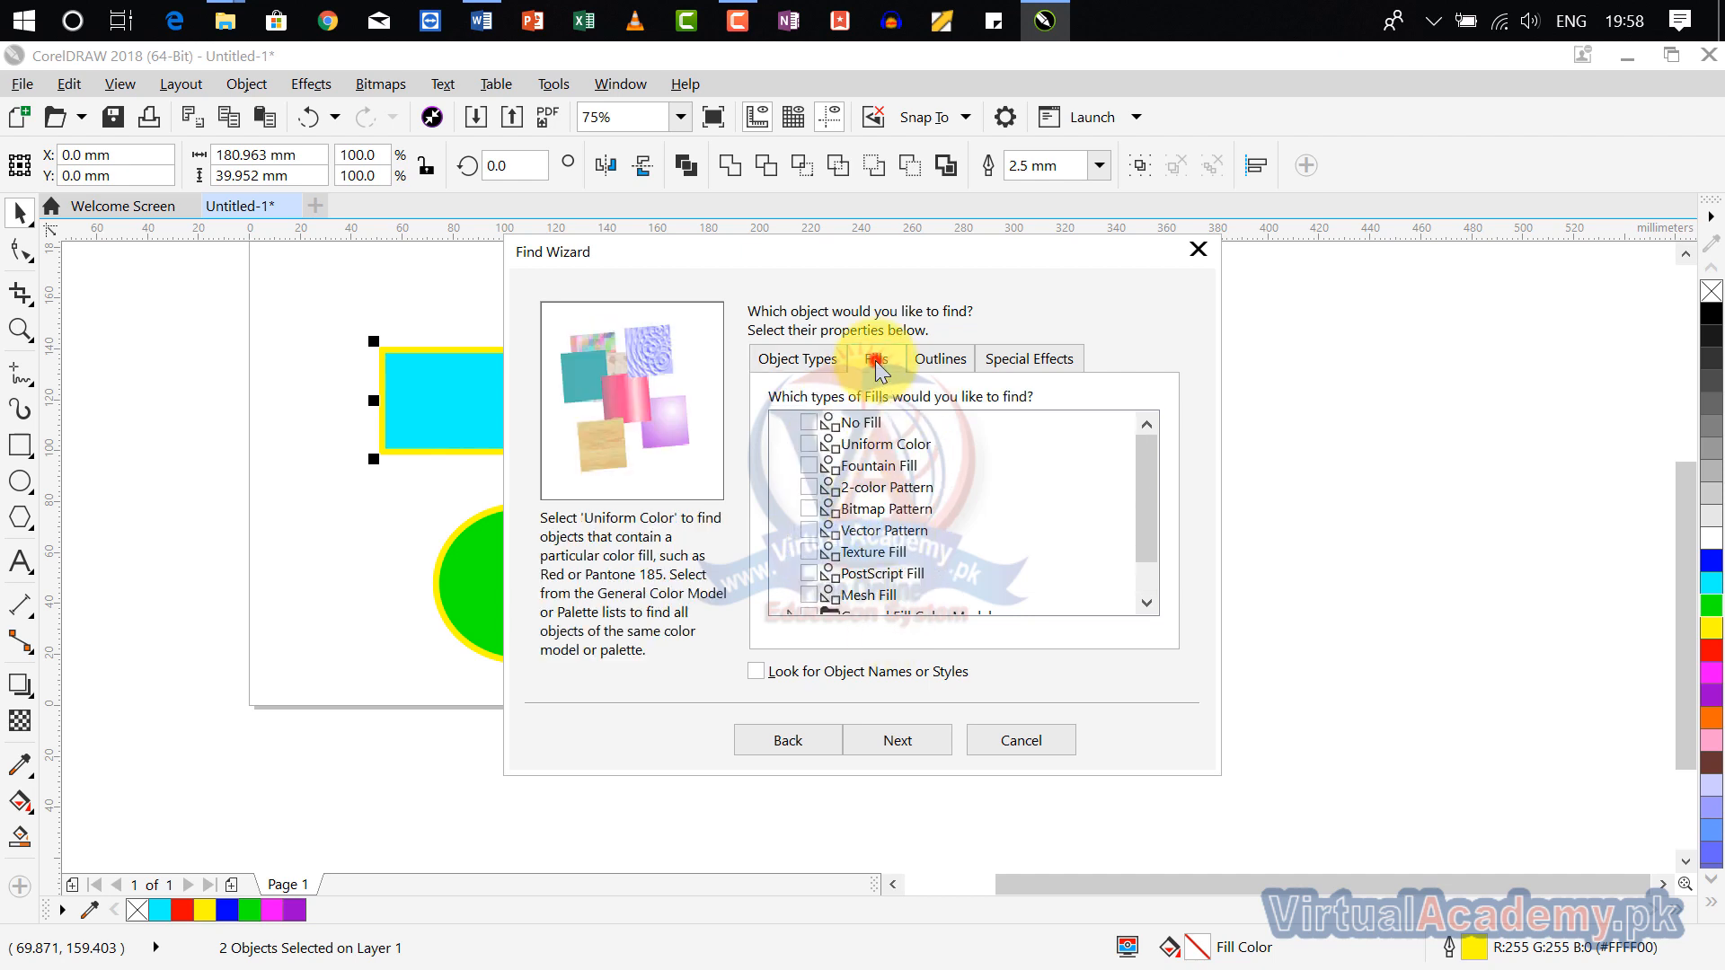
{"action": "left_click_drag", "start_coordinate": [983, 255], "coordinate": [1190, 224]}
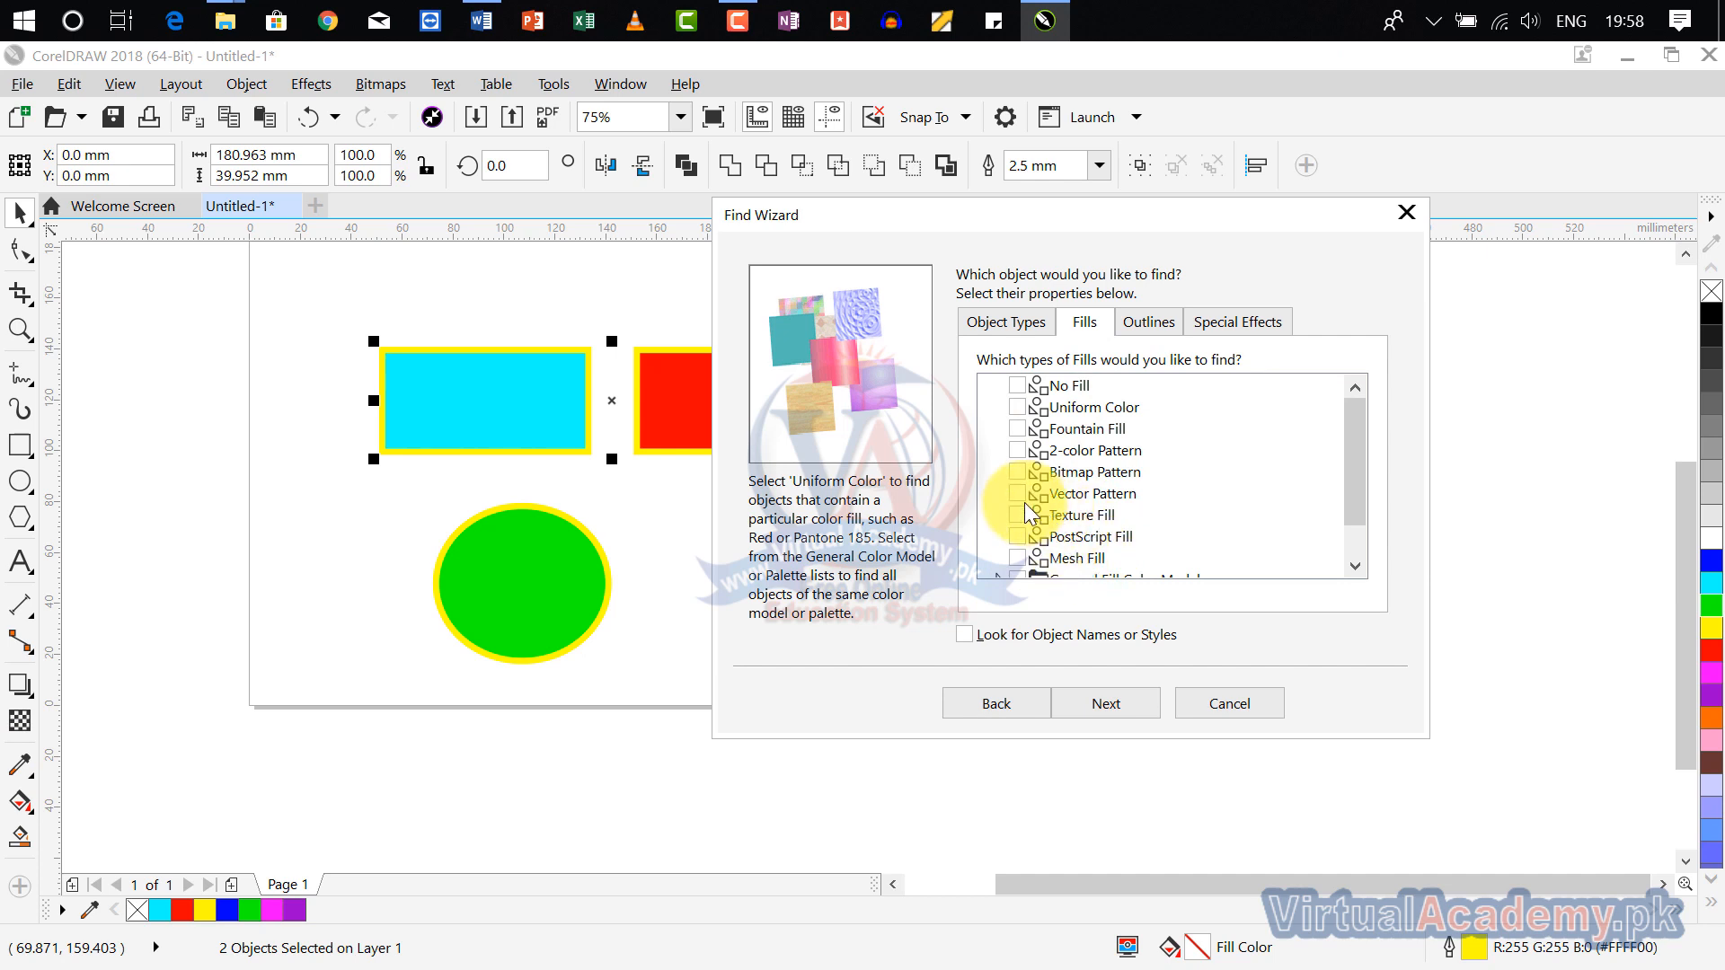
{"action": "left_click_drag", "start_coordinate": [1357, 466], "coordinate": [1371, 548]}
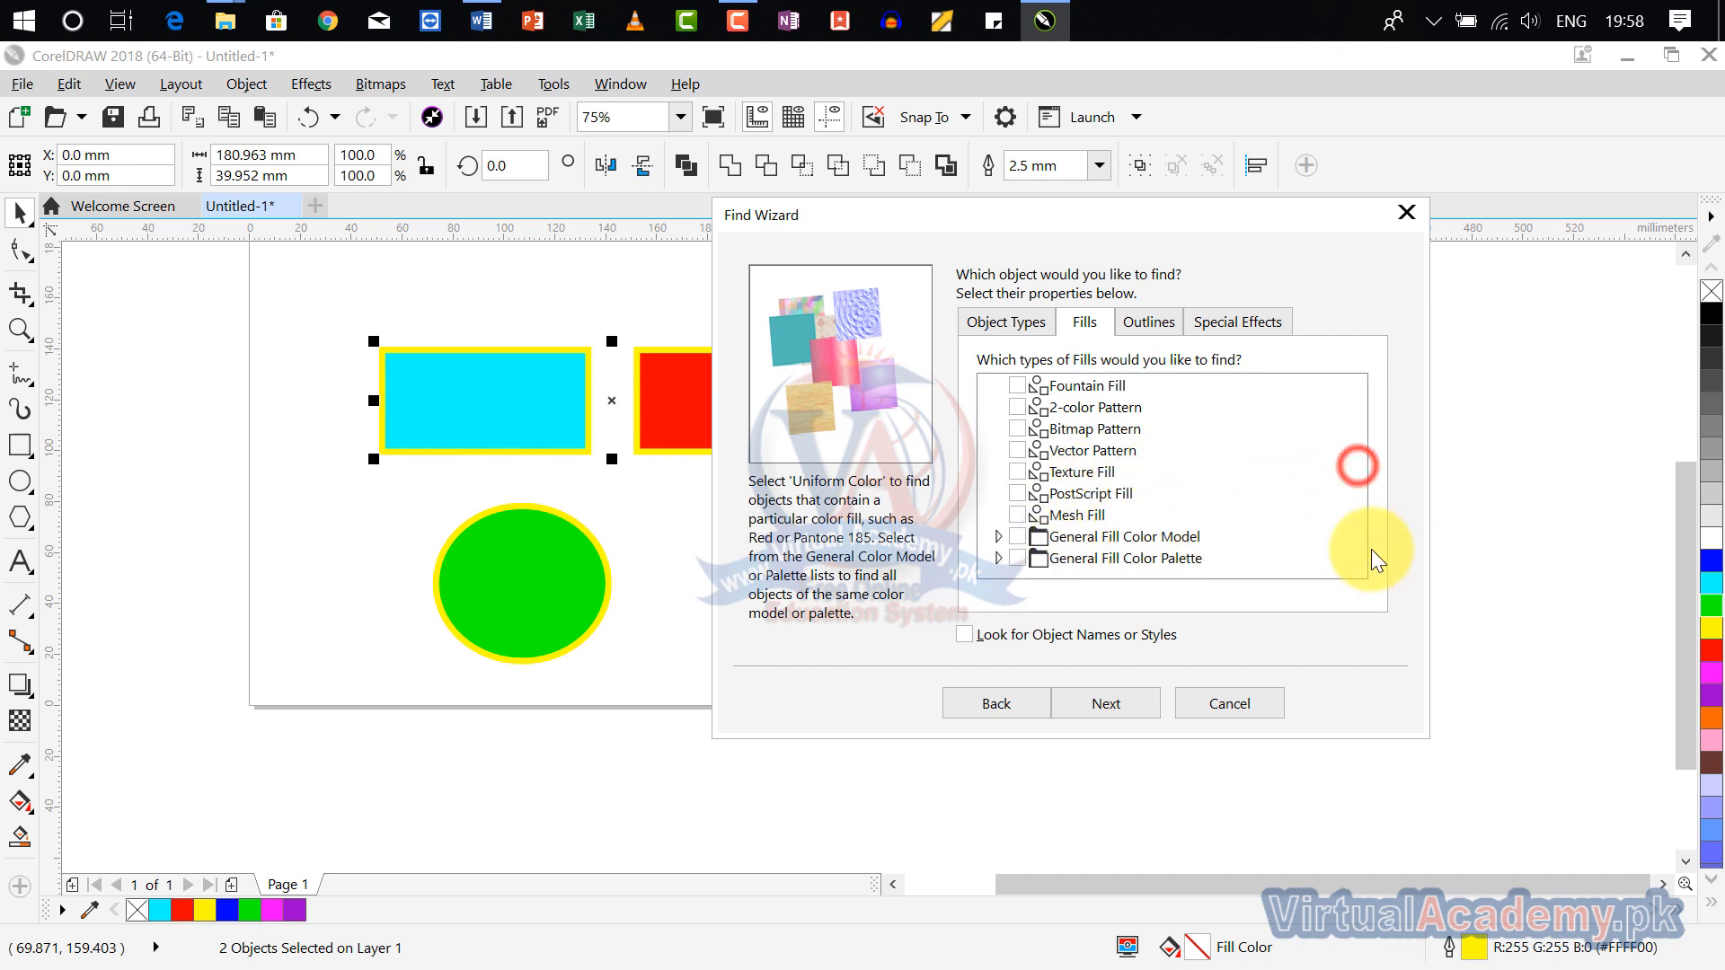
{"action": "scroll", "coordinate": [1073, 503], "scroll_direction": "up", "scroll_amount": 1}
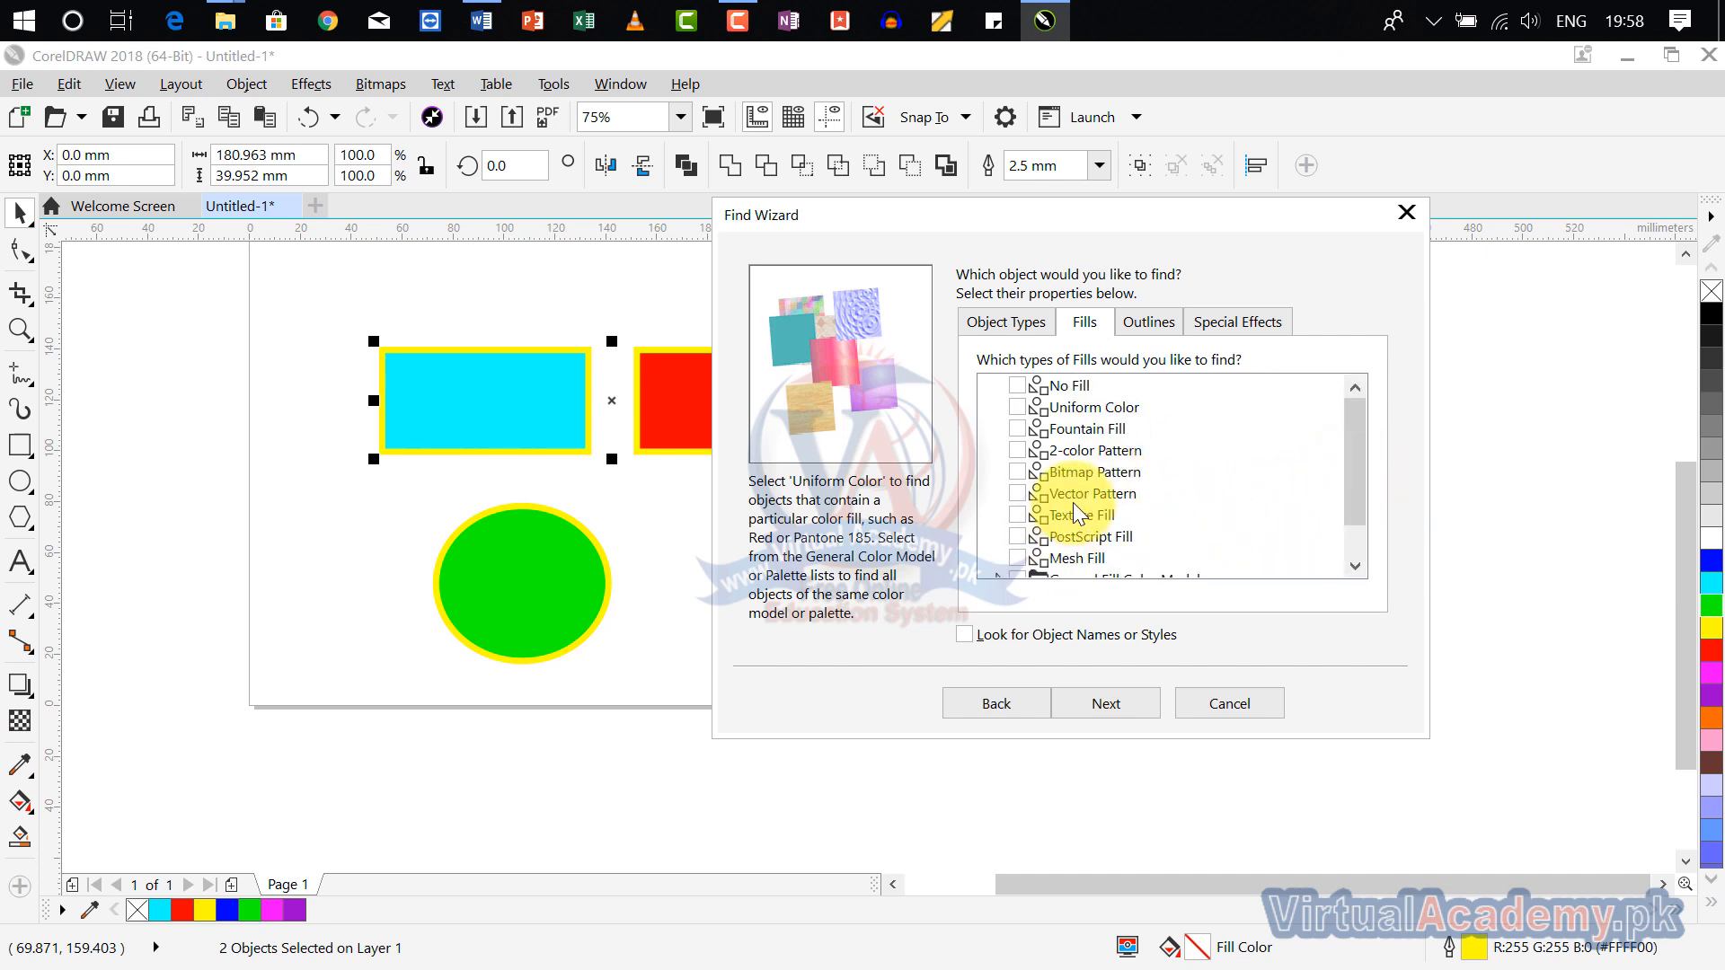
{"action": "left_click", "coordinate": [1009, 404]}
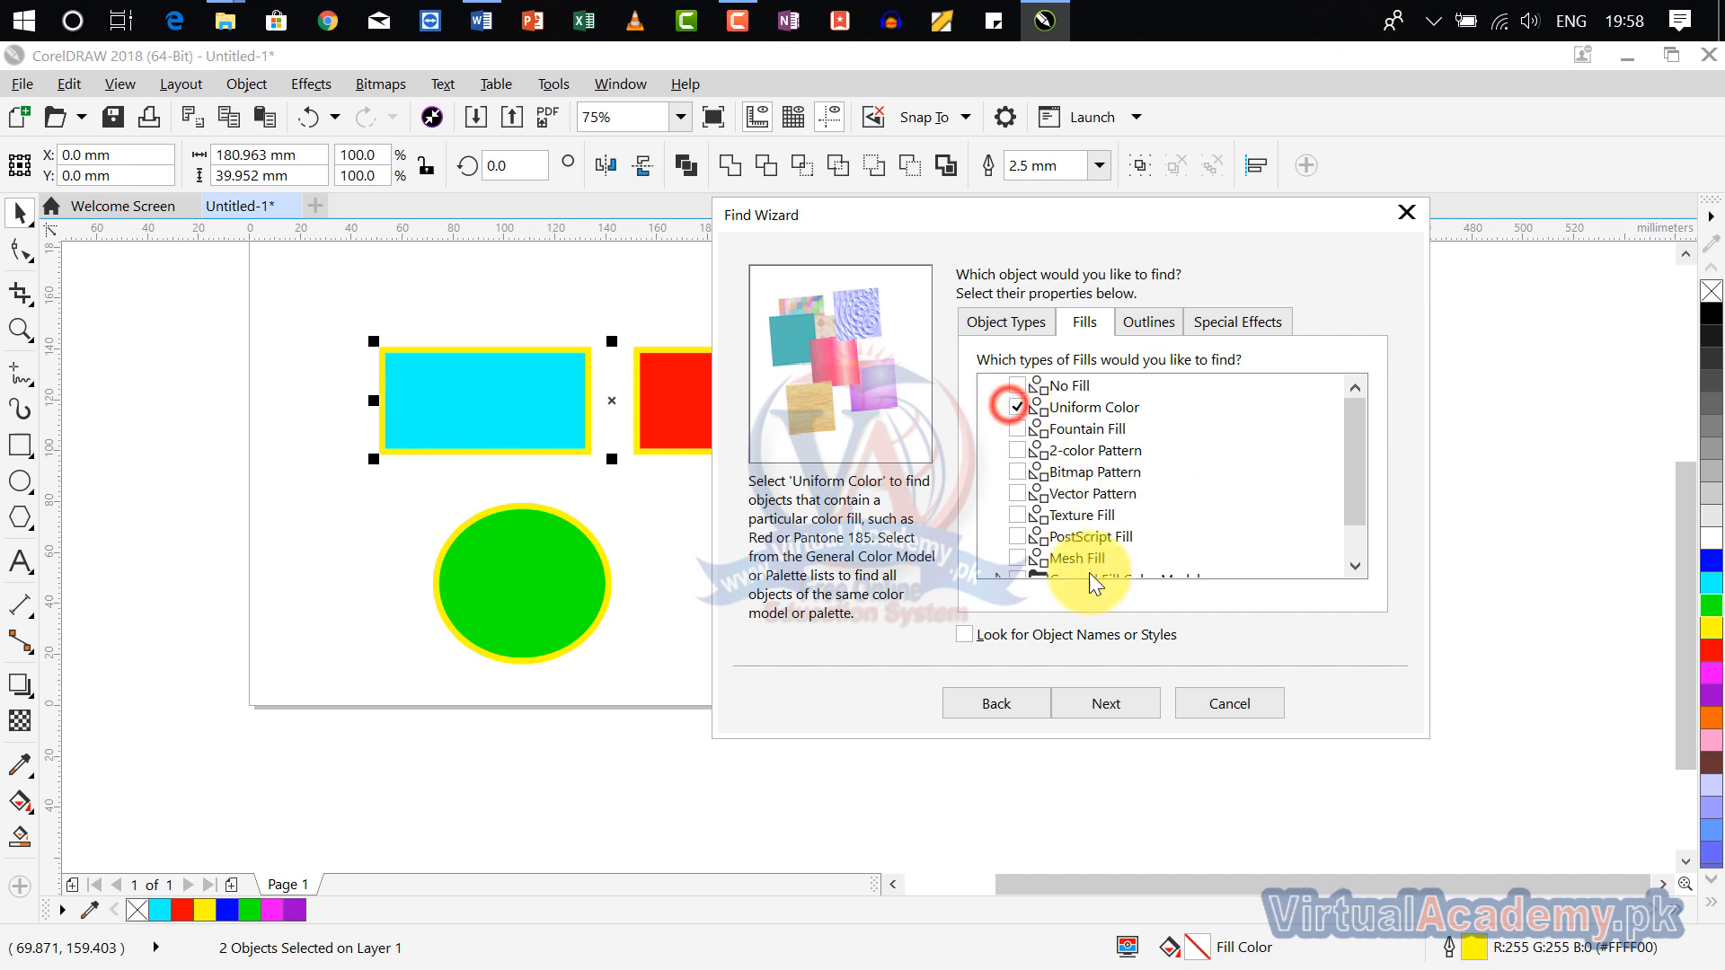
{"action": "left_click", "coordinate": [1104, 704]}
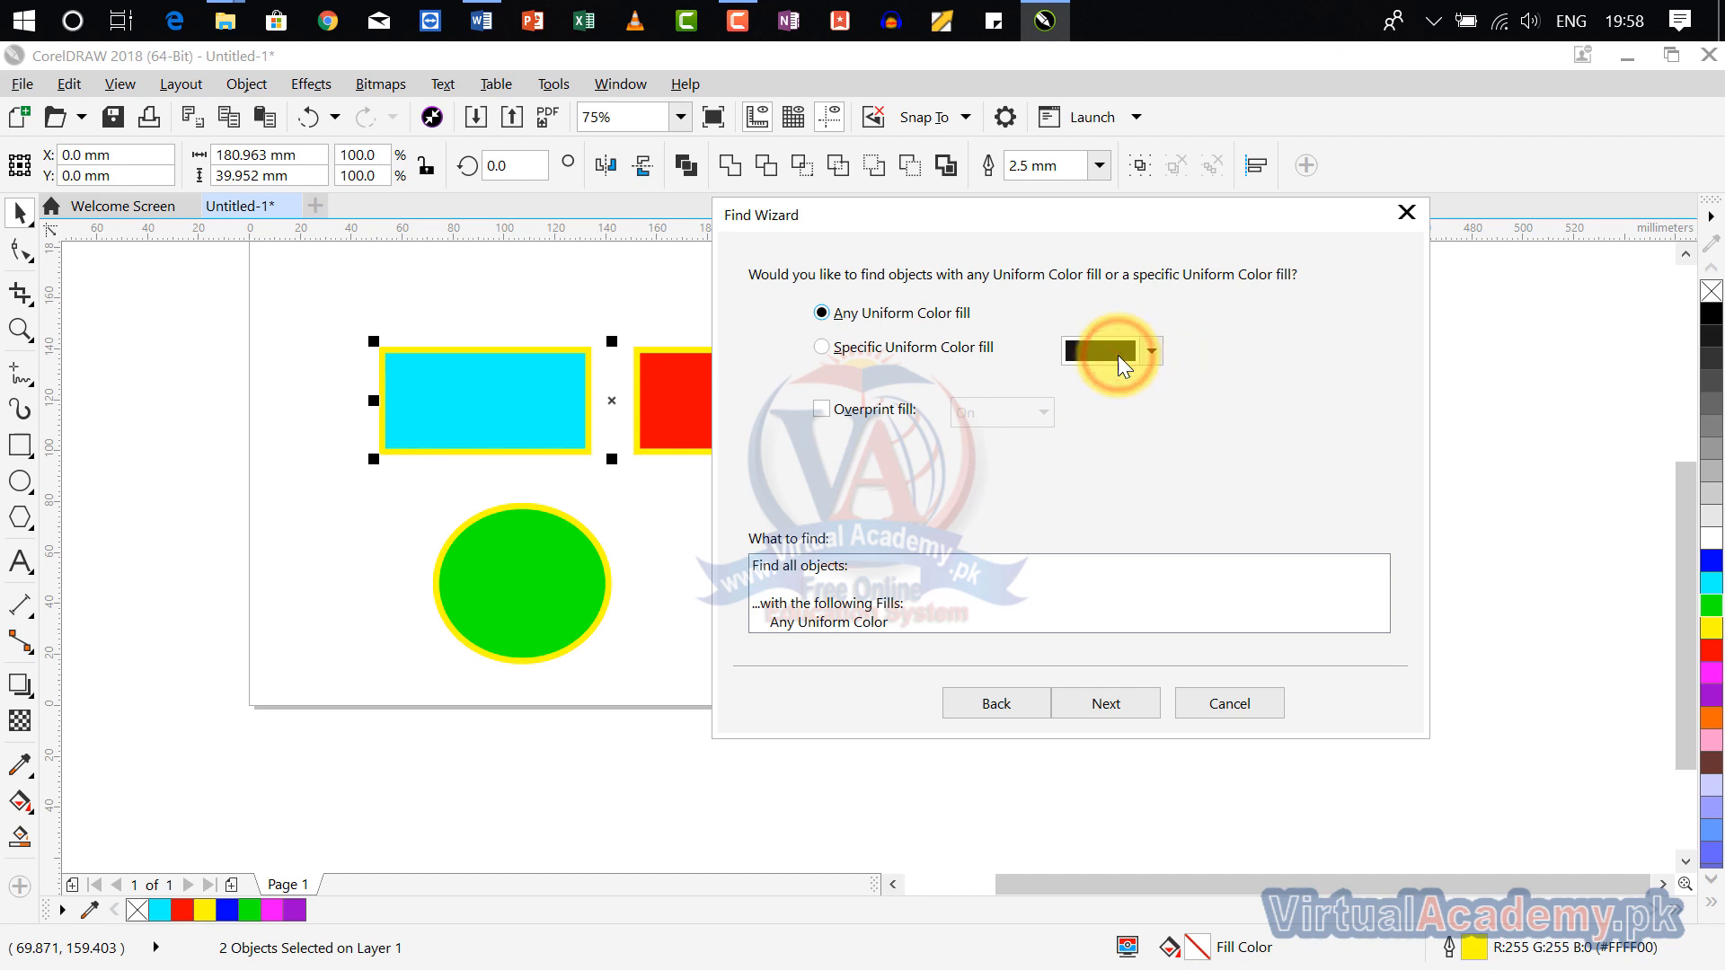
Step: Restrict the search to a specific uniform color fill sampled from the green ellipse
{"action": "left_click", "coordinate": [878, 349]}
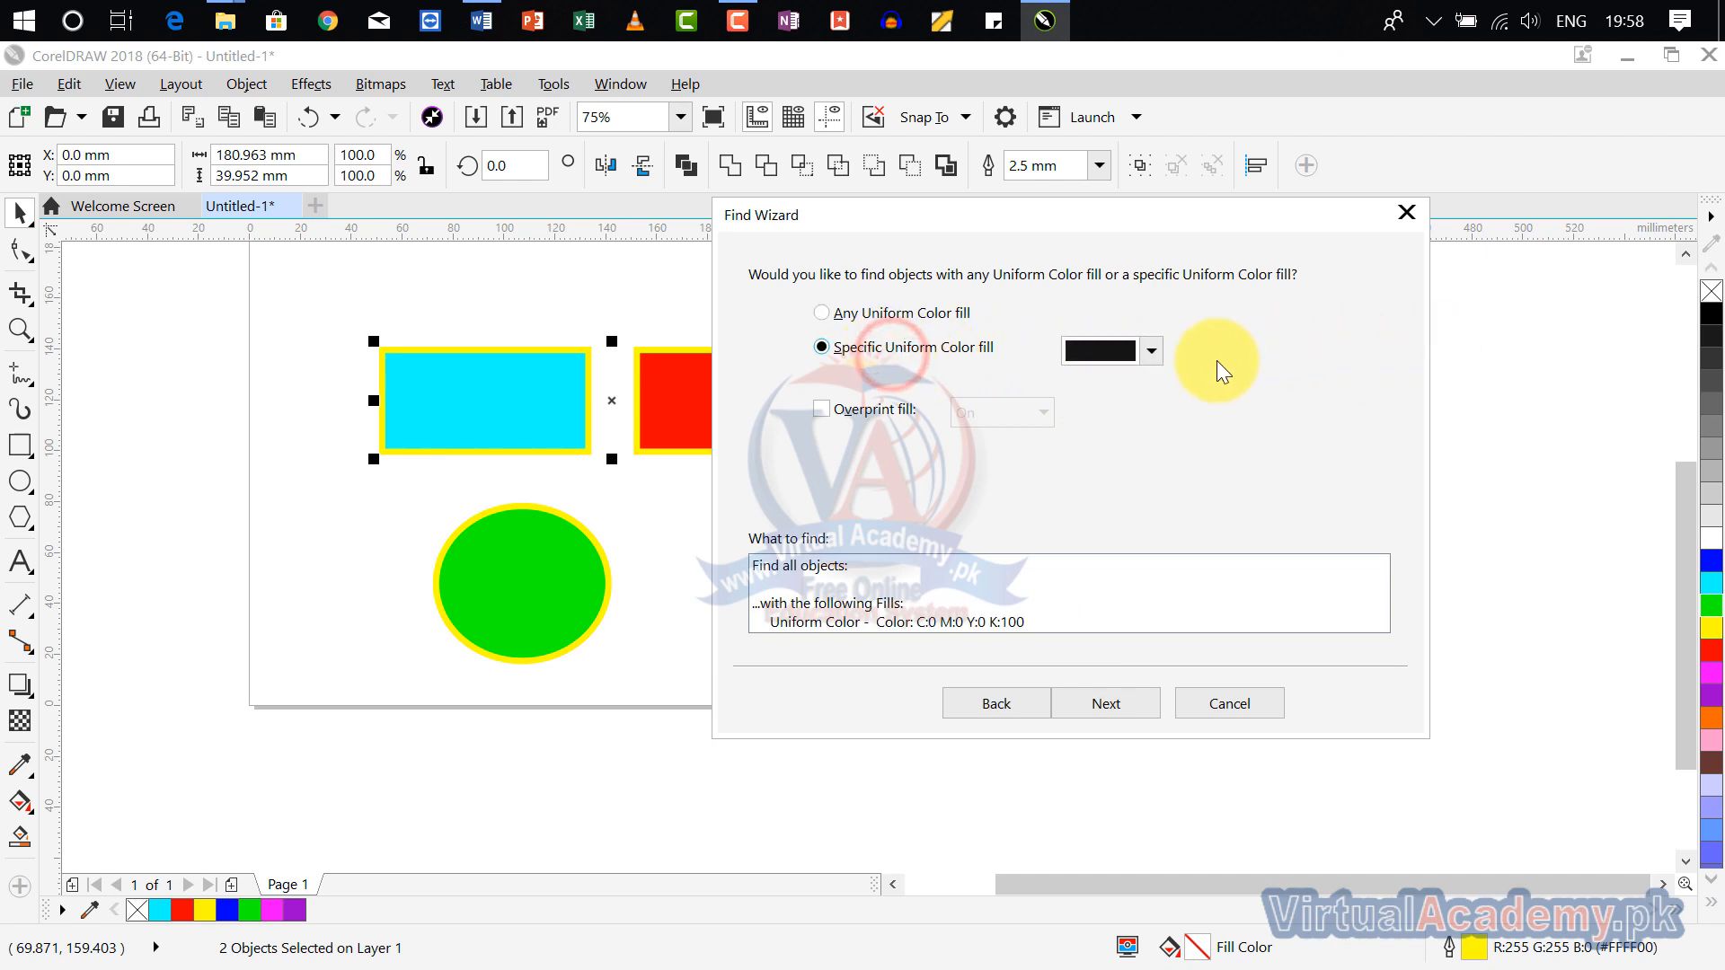
{"action": "left_click", "coordinate": [1150, 352]}
{"action": "left_click", "coordinate": [1191, 416]}
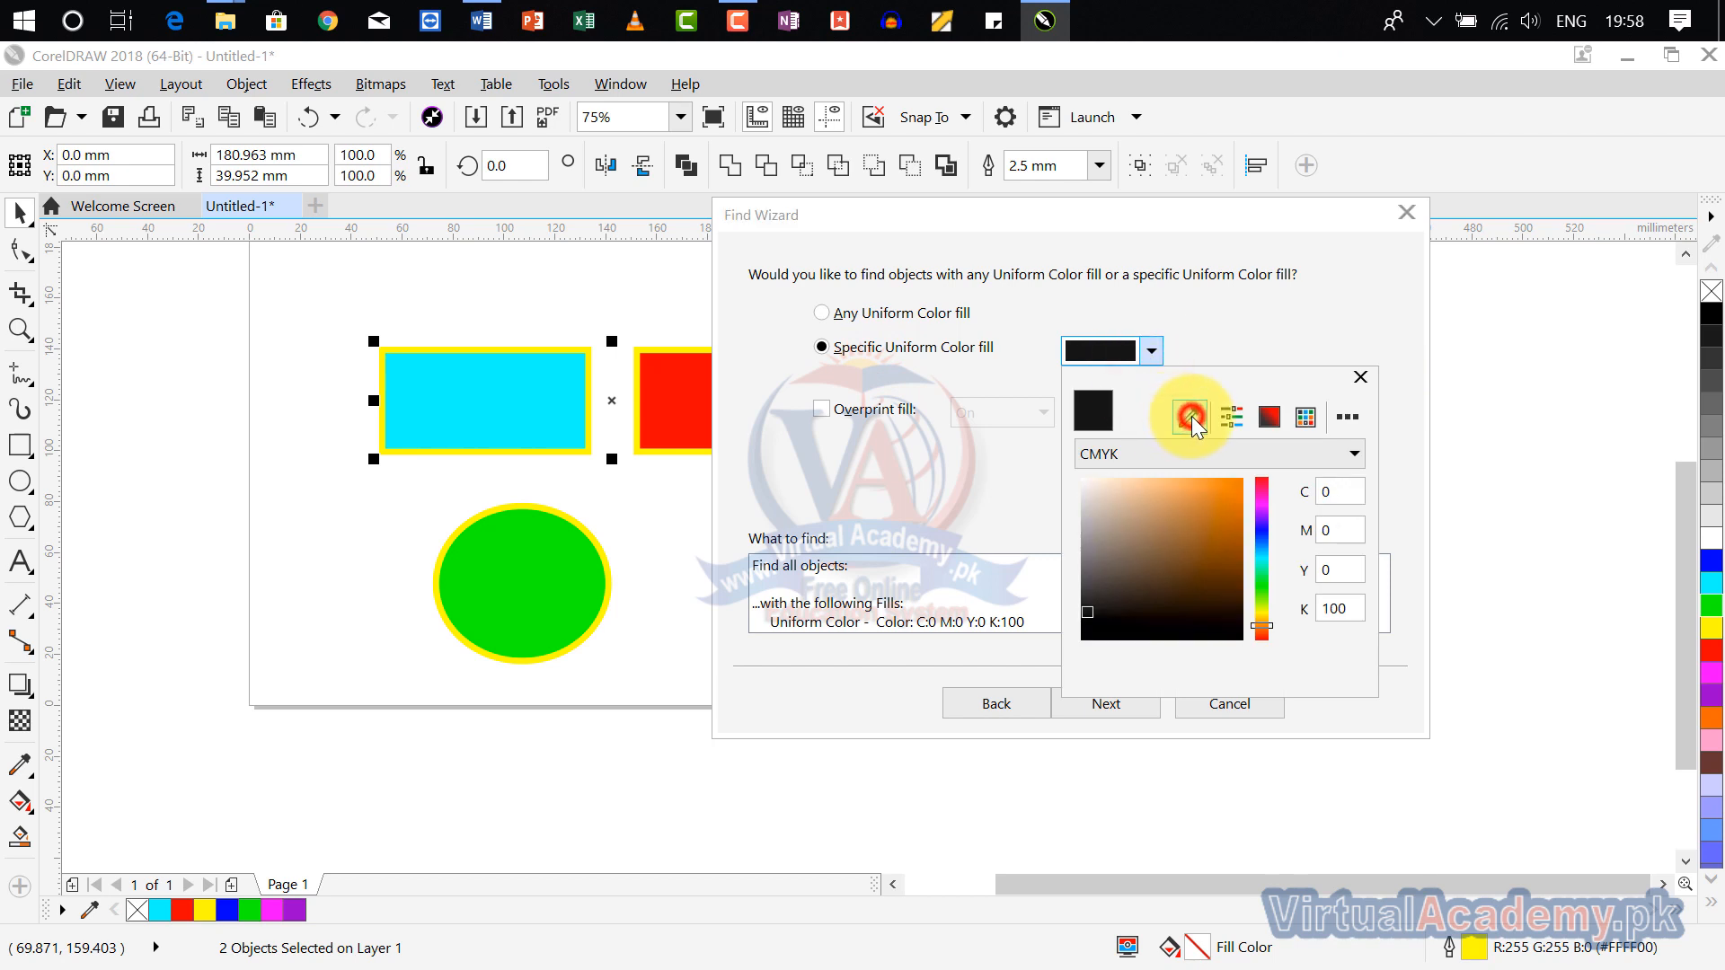
{"action": "left_click", "coordinate": [521, 549]}
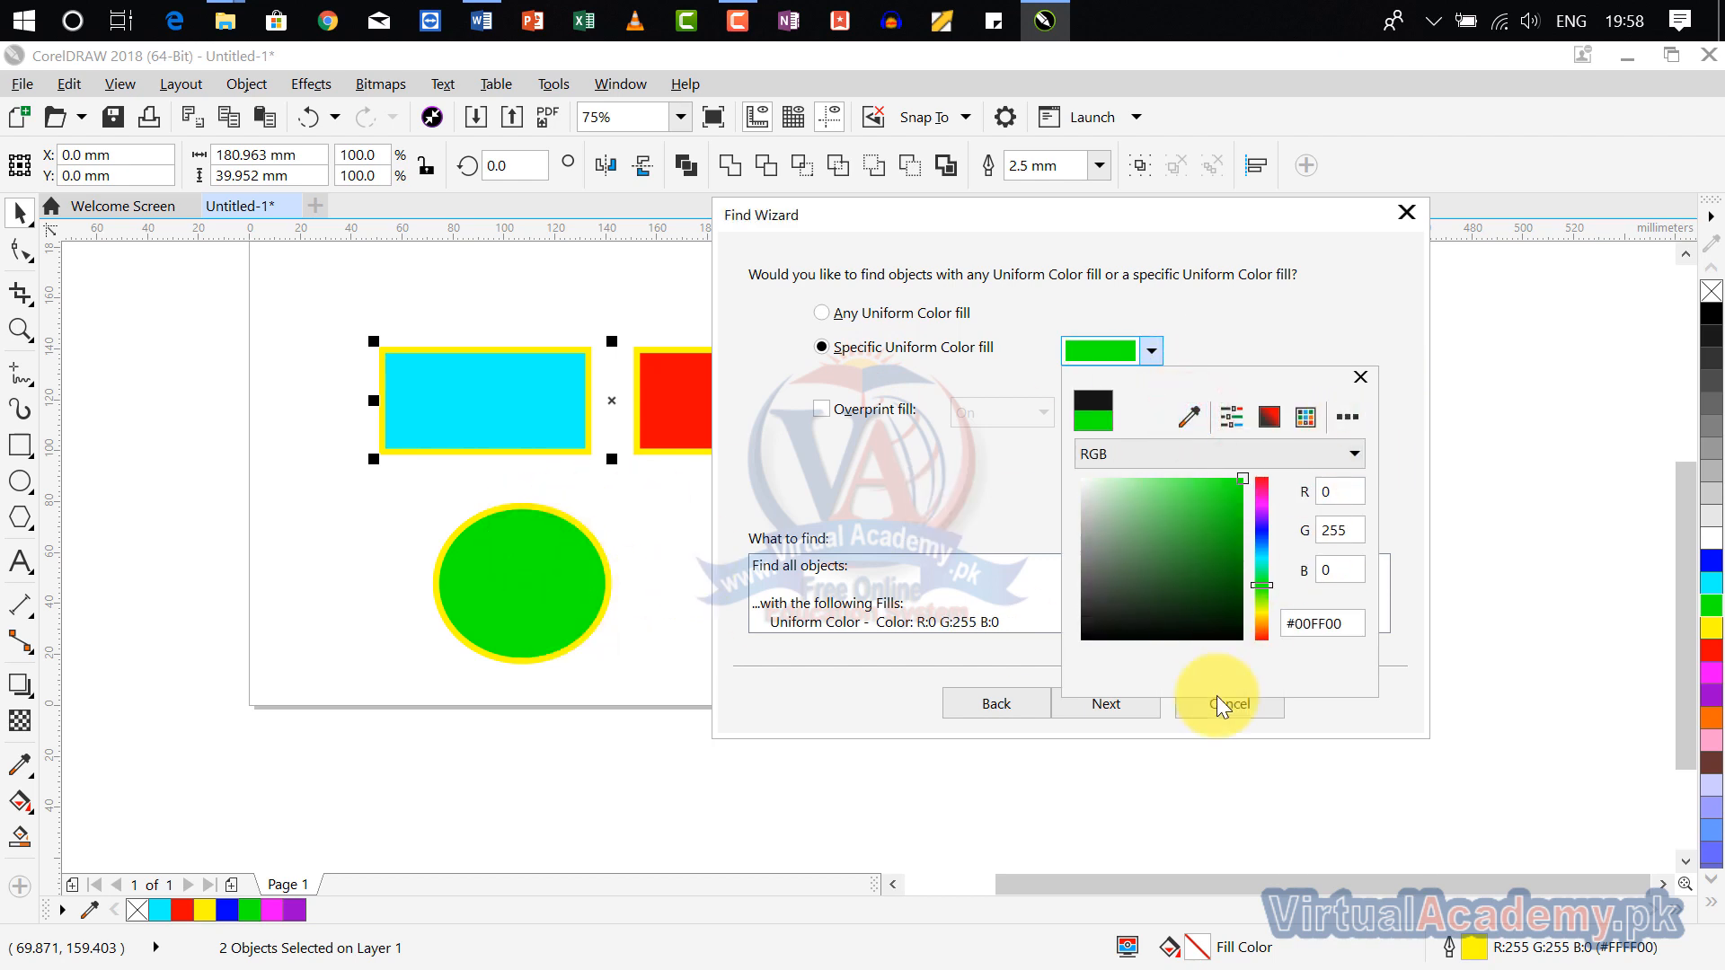
{"action": "left_click", "coordinate": [1366, 378]}
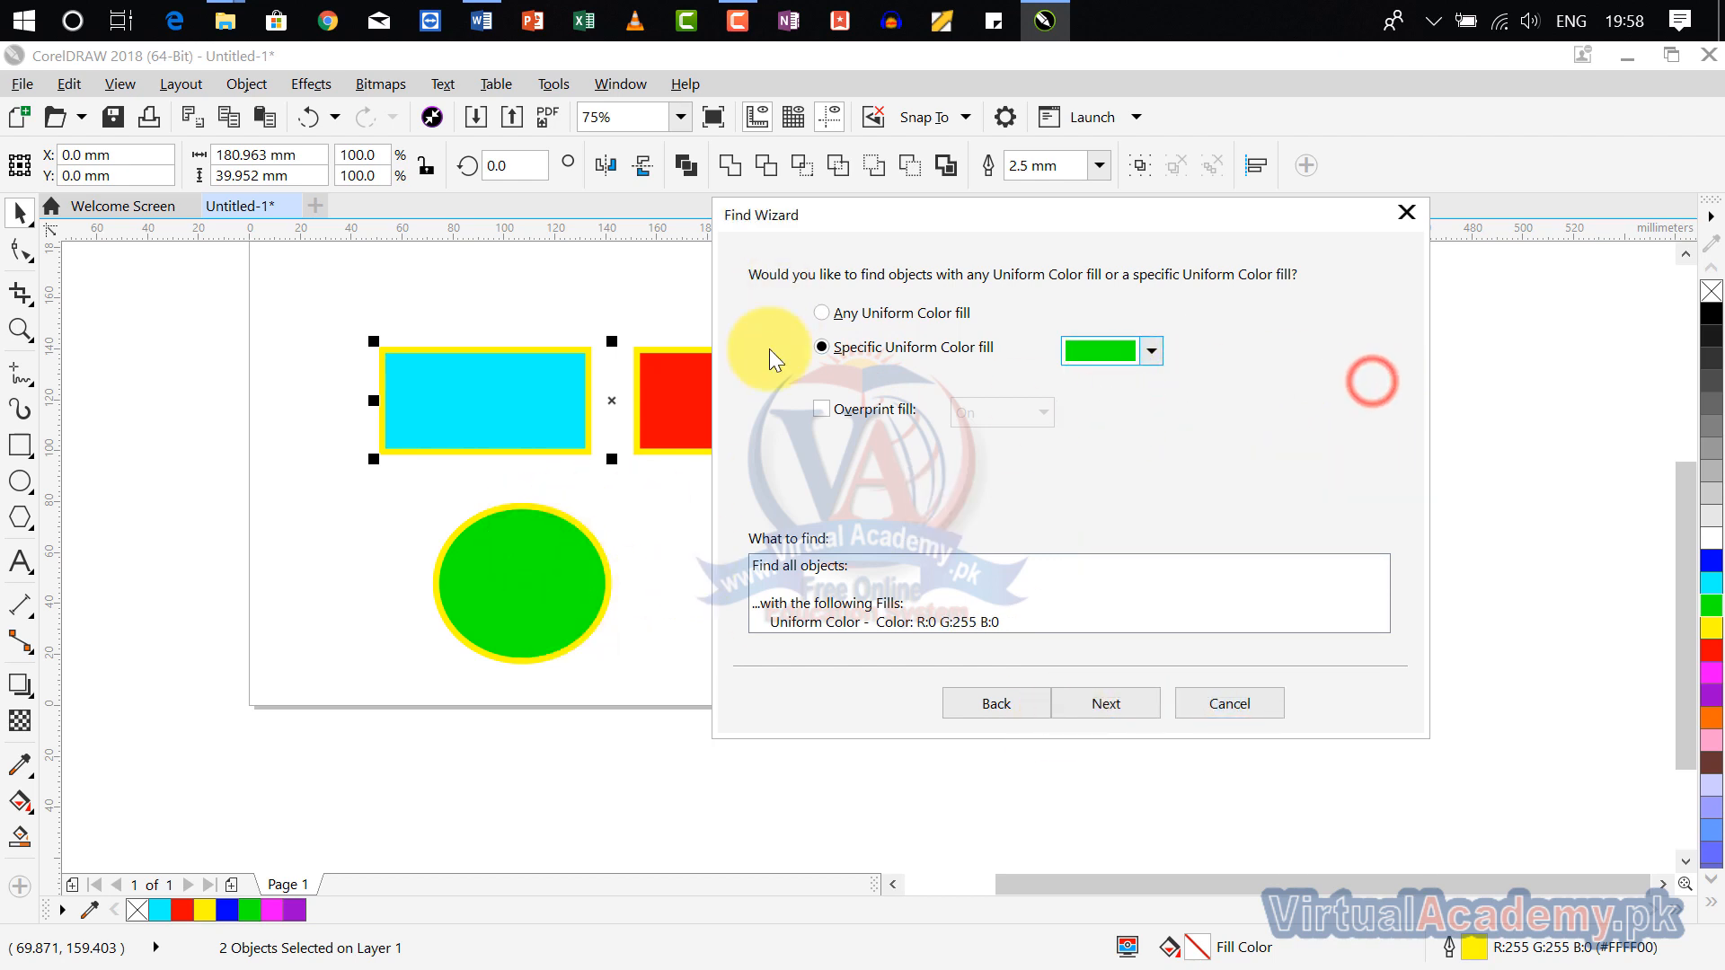
Step: Run the green-fill search, look for further matches until the page search ends, and close it
{"action": "left_click", "coordinate": [1106, 705]}
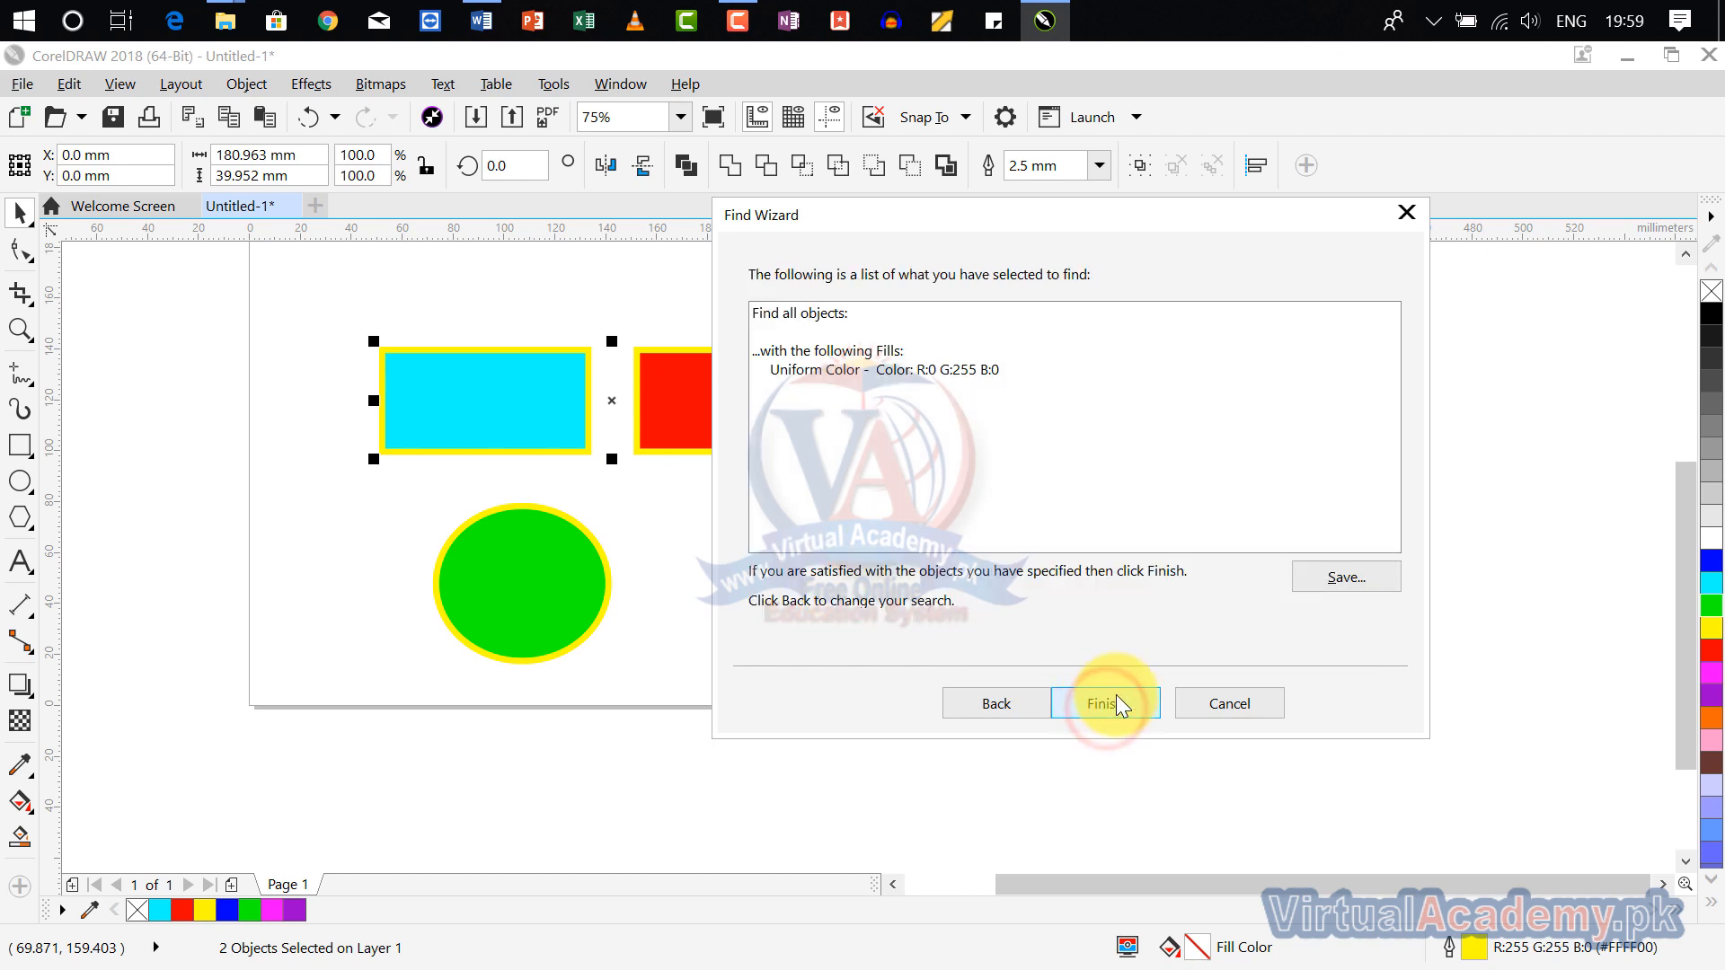
{"action": "left_click", "coordinate": [1112, 709]}
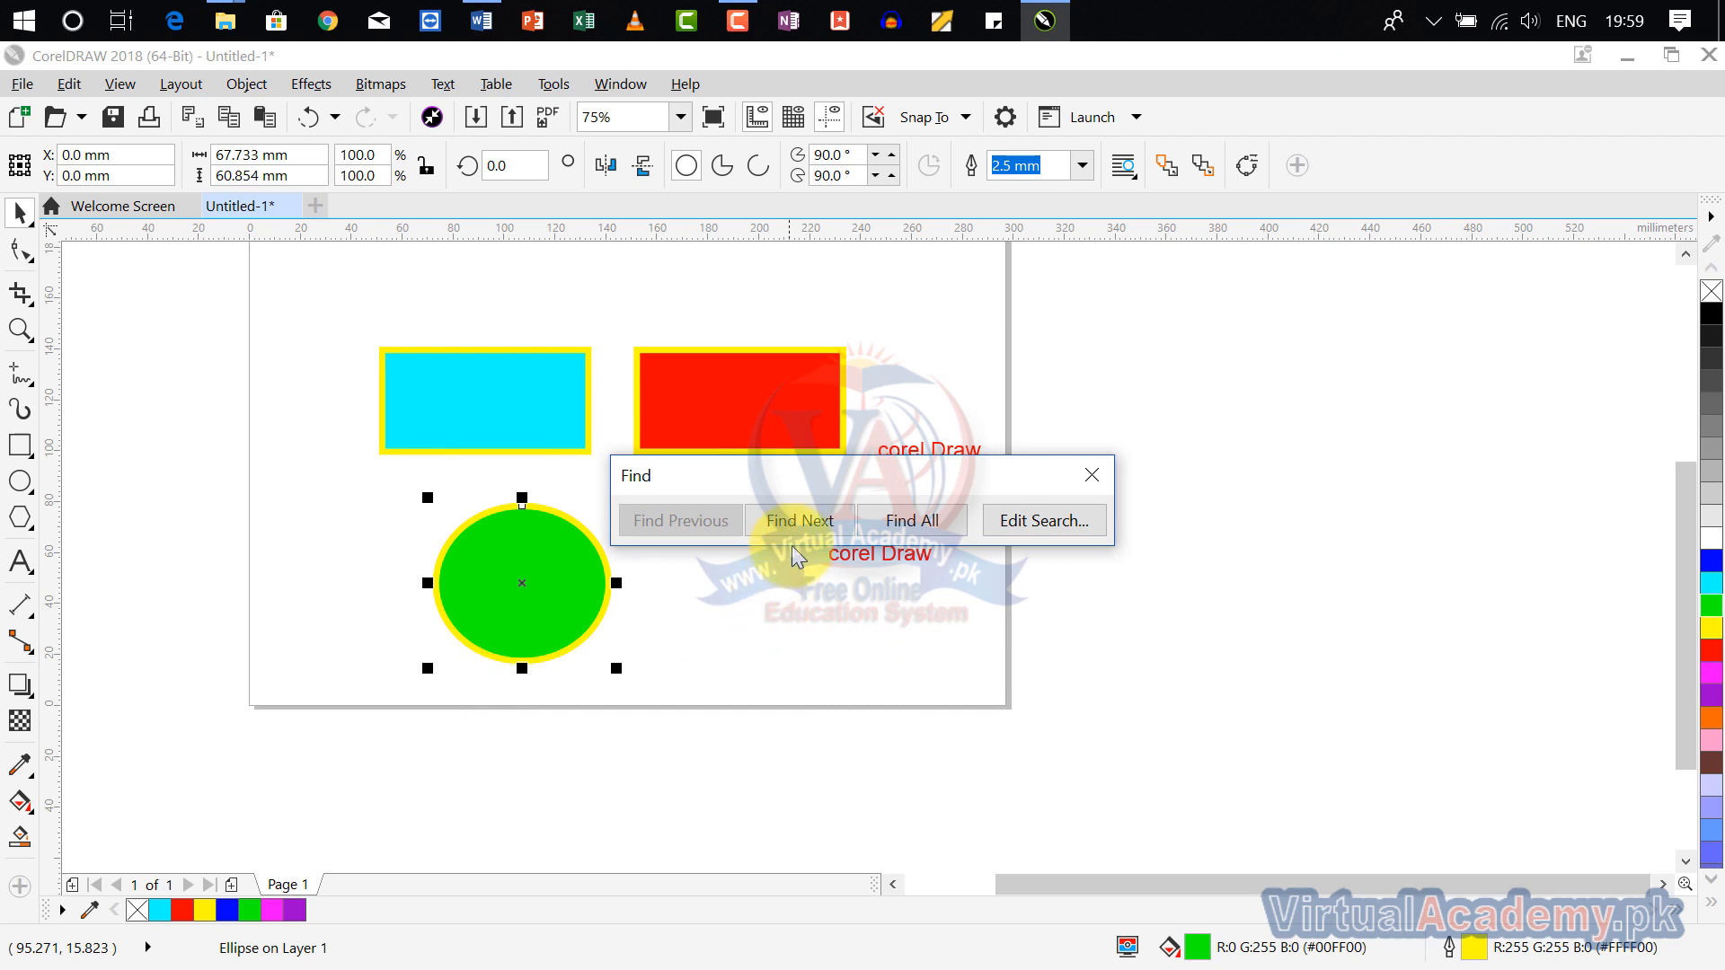
{"action": "left_click", "coordinate": [800, 521]}
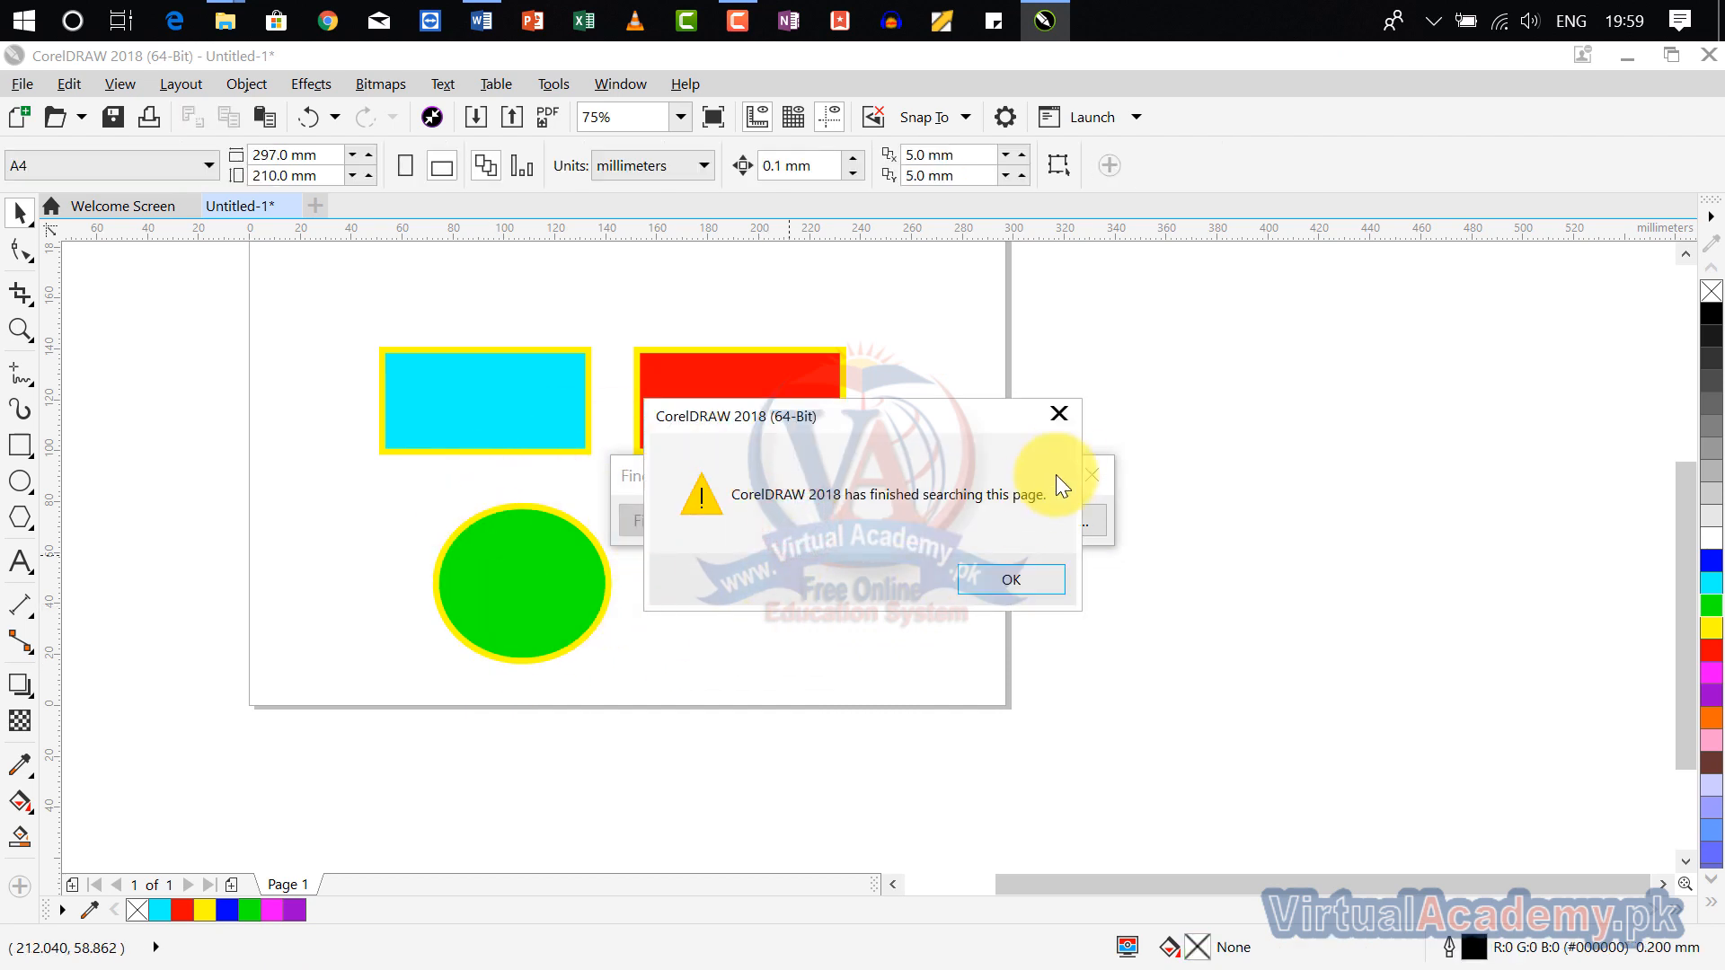
{"action": "left_click", "coordinate": [1058, 415]}
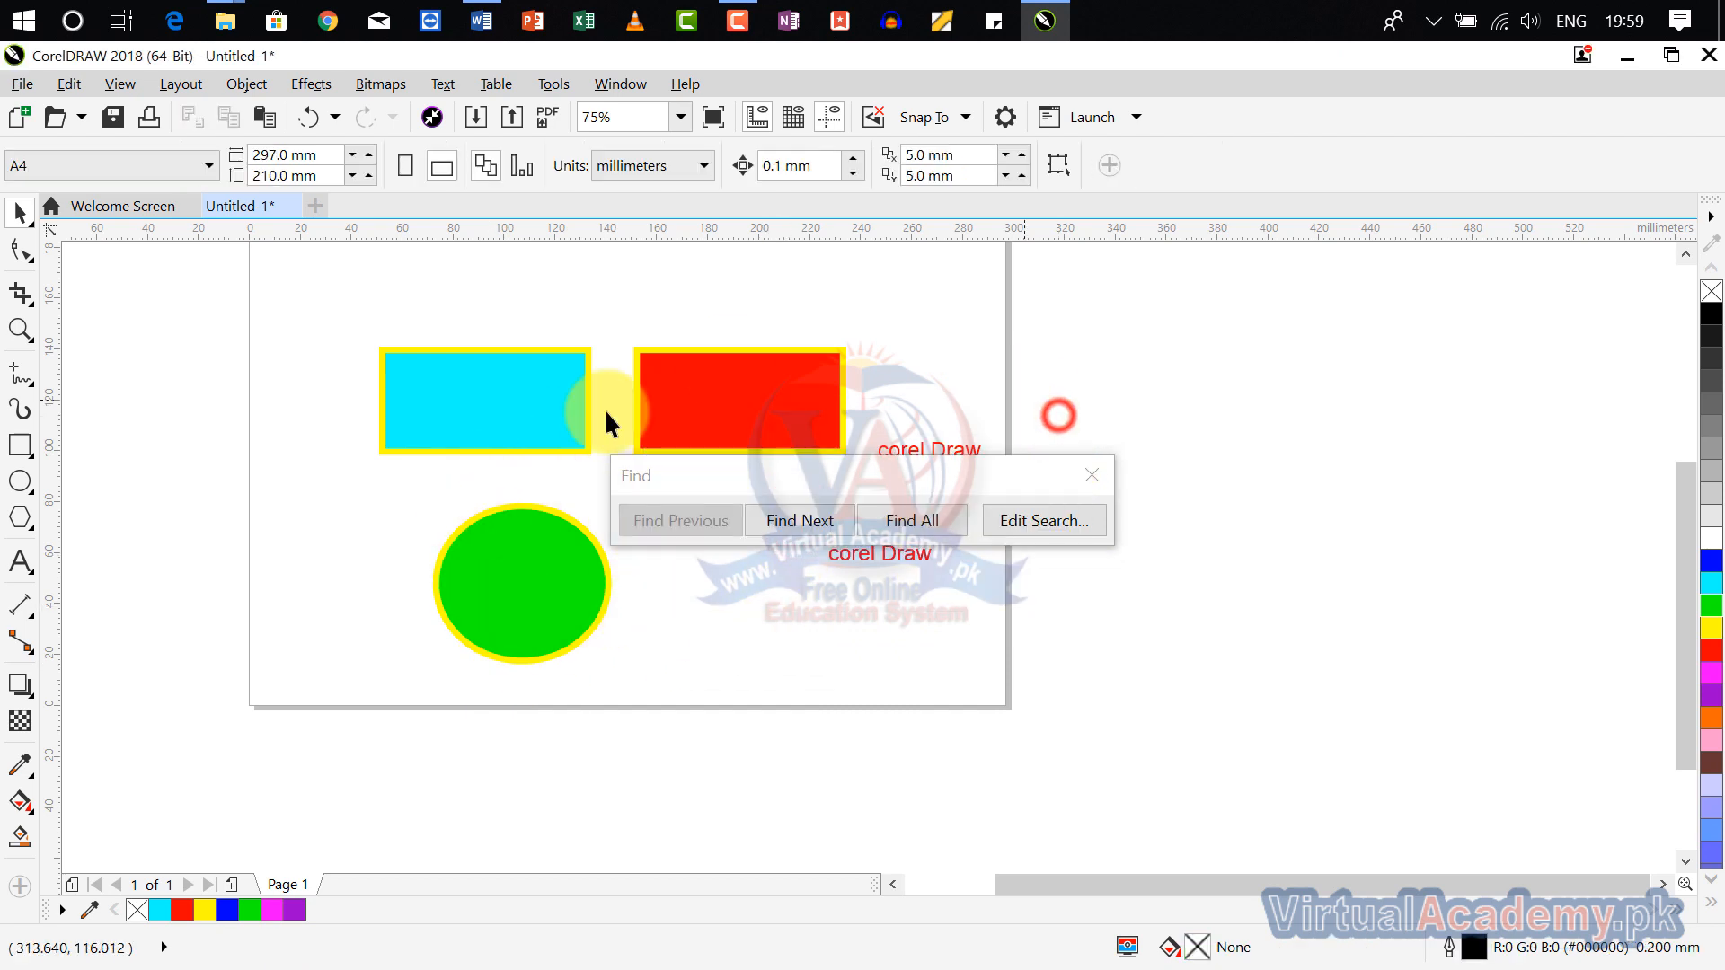
{"action": "left_click", "coordinate": [1092, 466]}
Step: Examine the Outlines and Special Effects criteria of a new Find Objects search, trying Outline properties, and cancel the wizard
{"action": "left_click", "coordinate": [67, 84]}
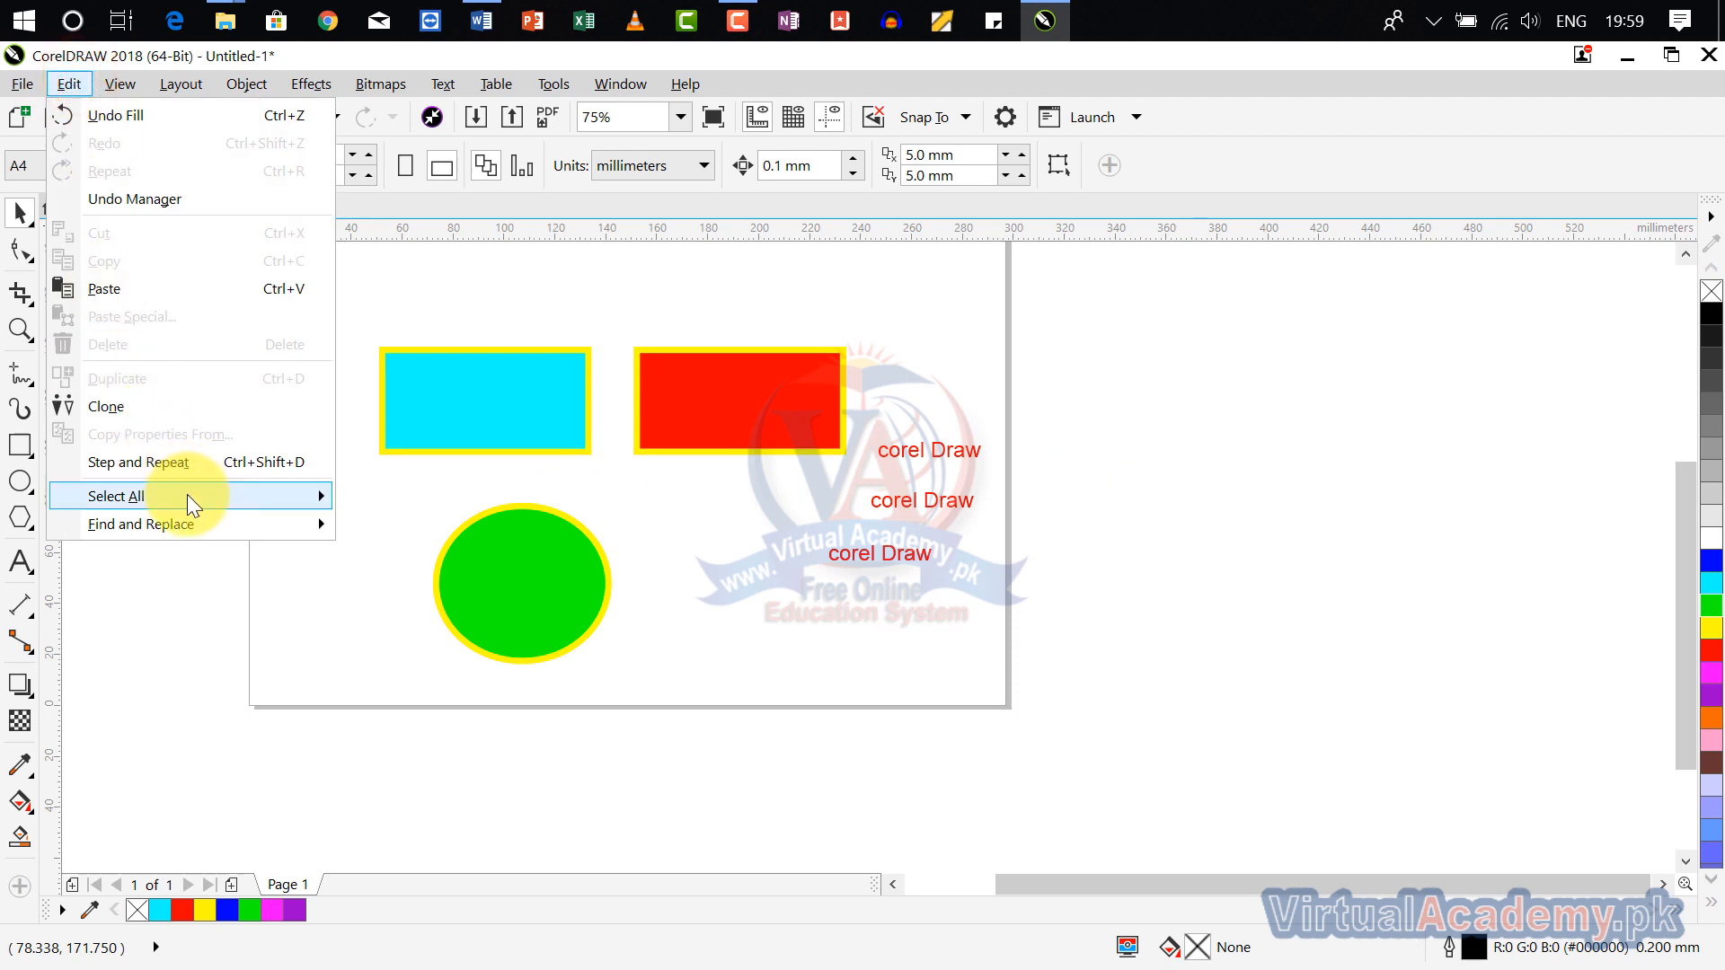
{"action": "mouse_move", "coordinate": [187, 494]}
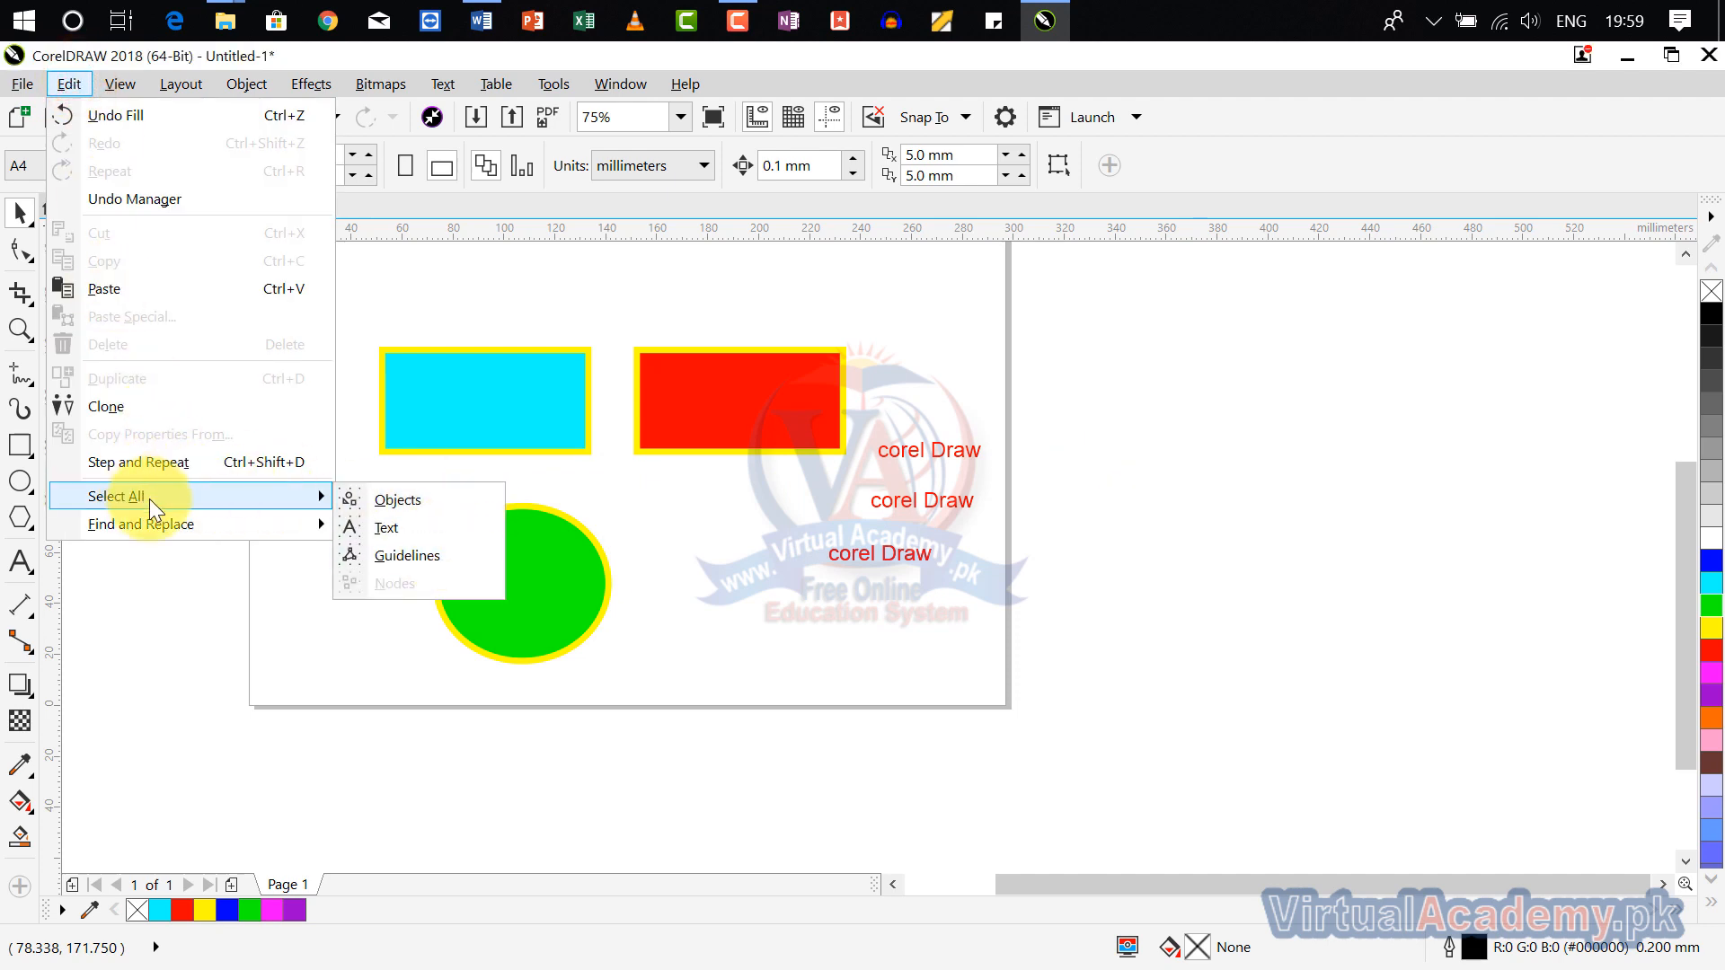
{"action": "left_click", "coordinate": [425, 536]}
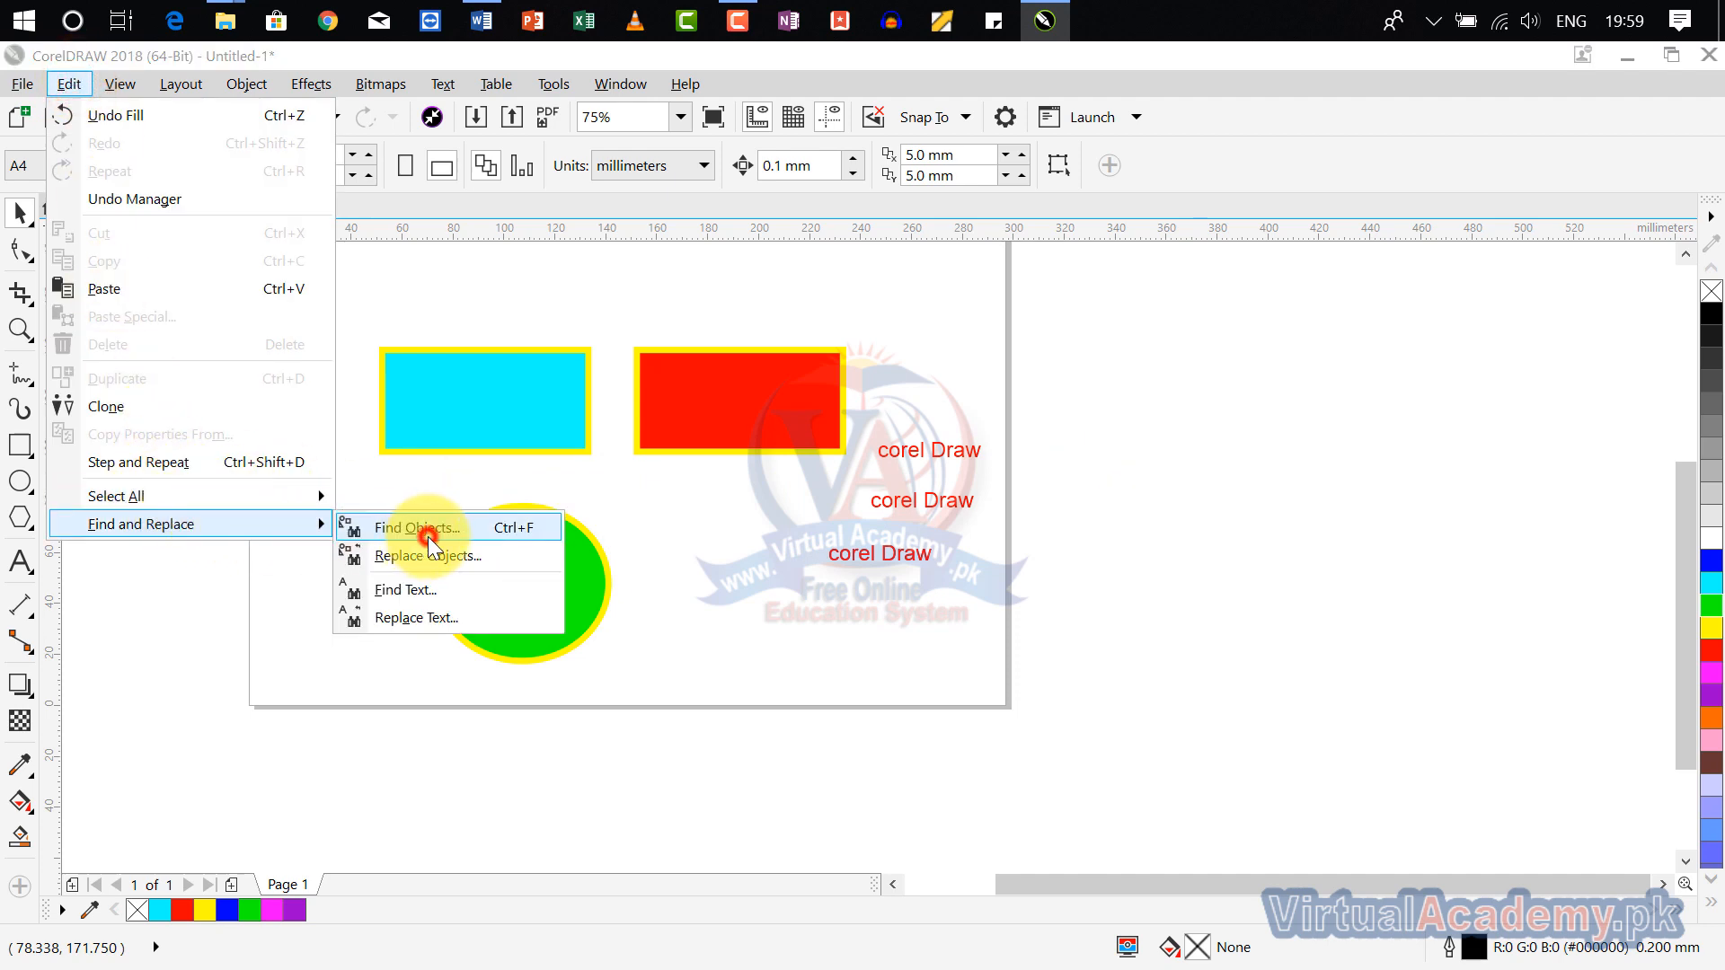
{"action": "left_click", "coordinate": [889, 738]}
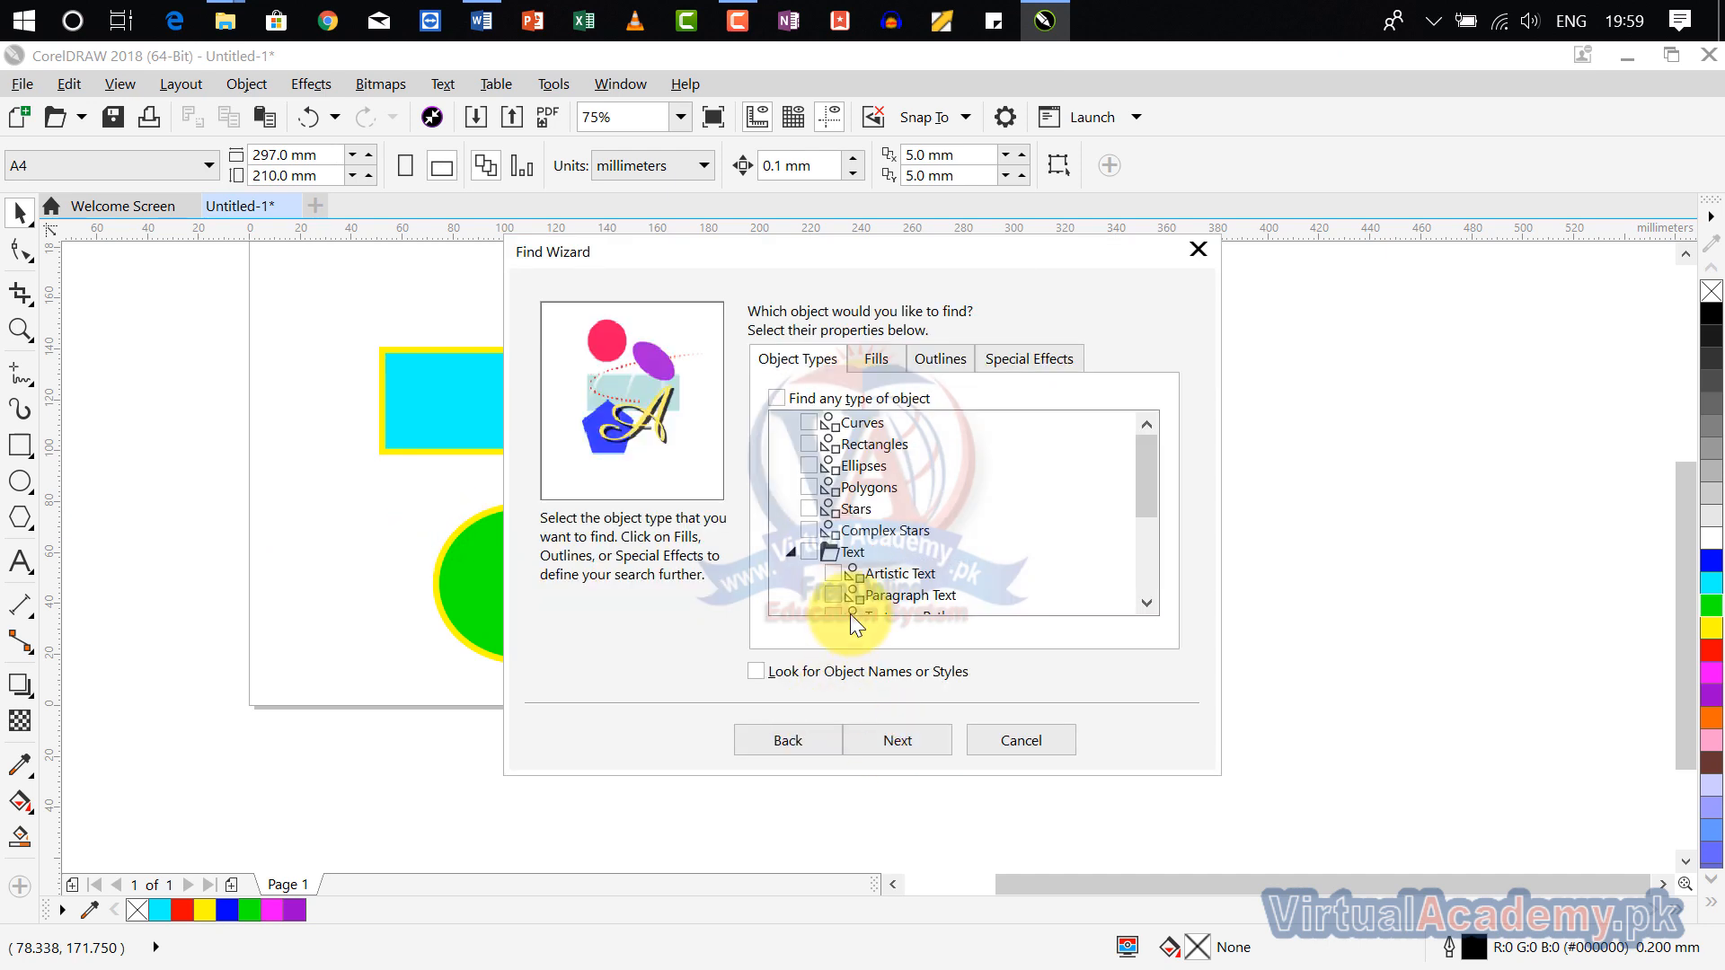
{"action": "left_click", "coordinate": [938, 358]}
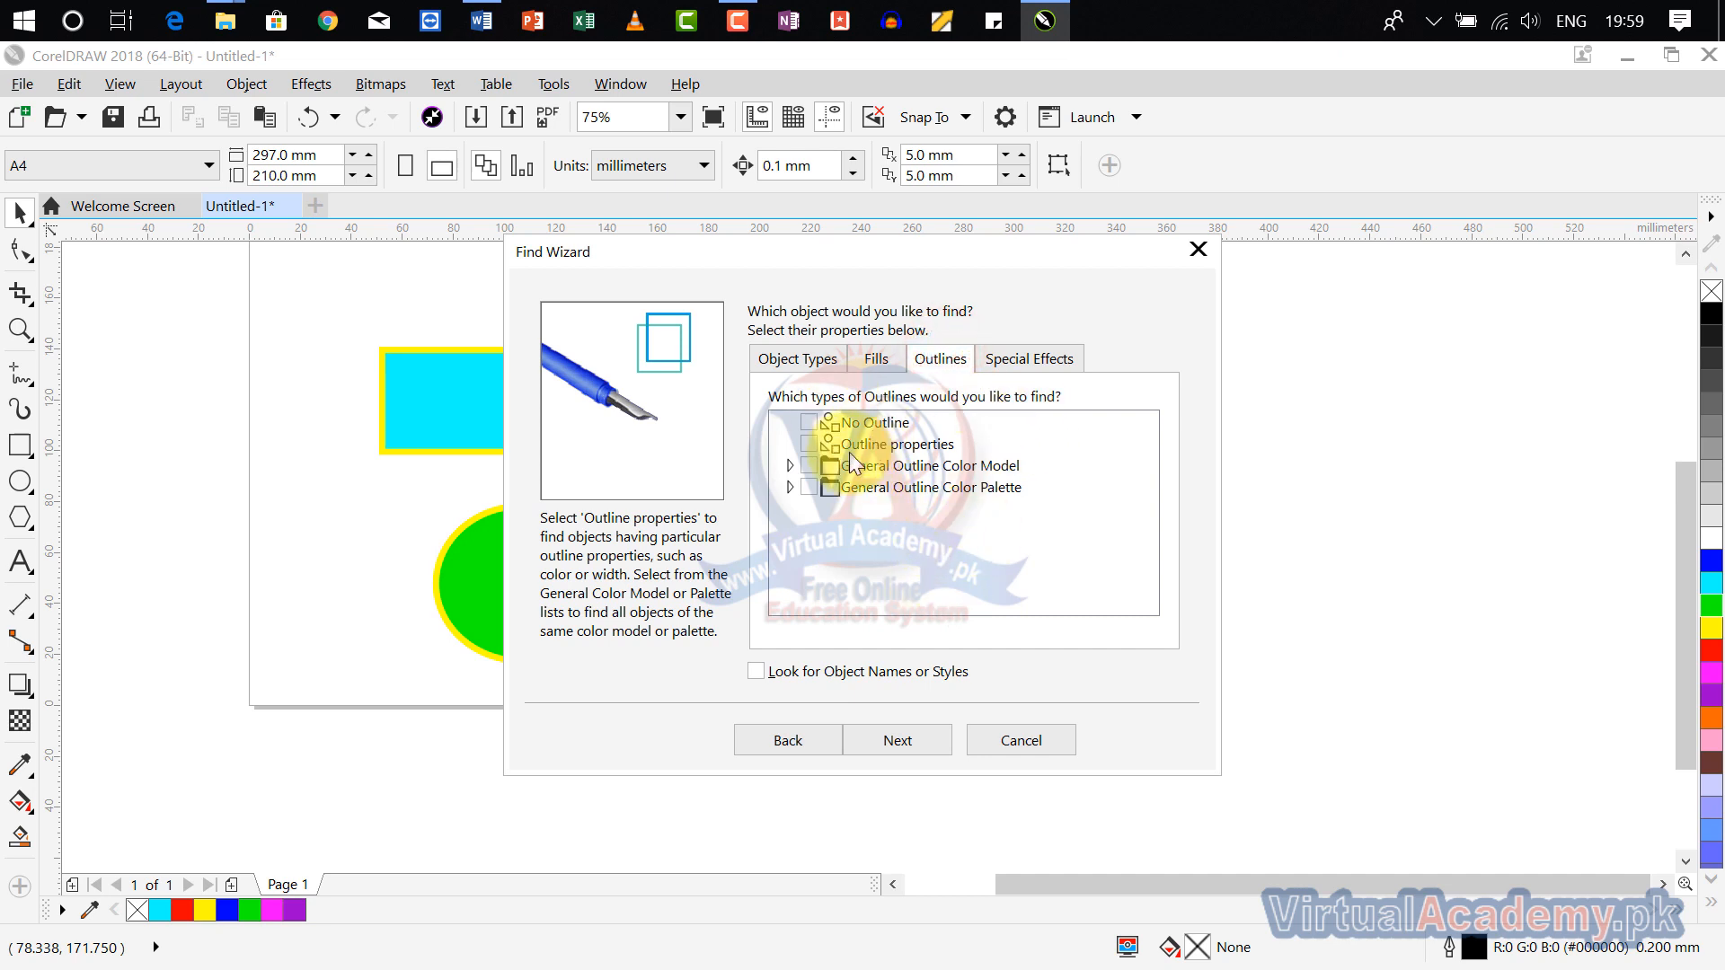
{"action": "left_click", "coordinate": [807, 449]}
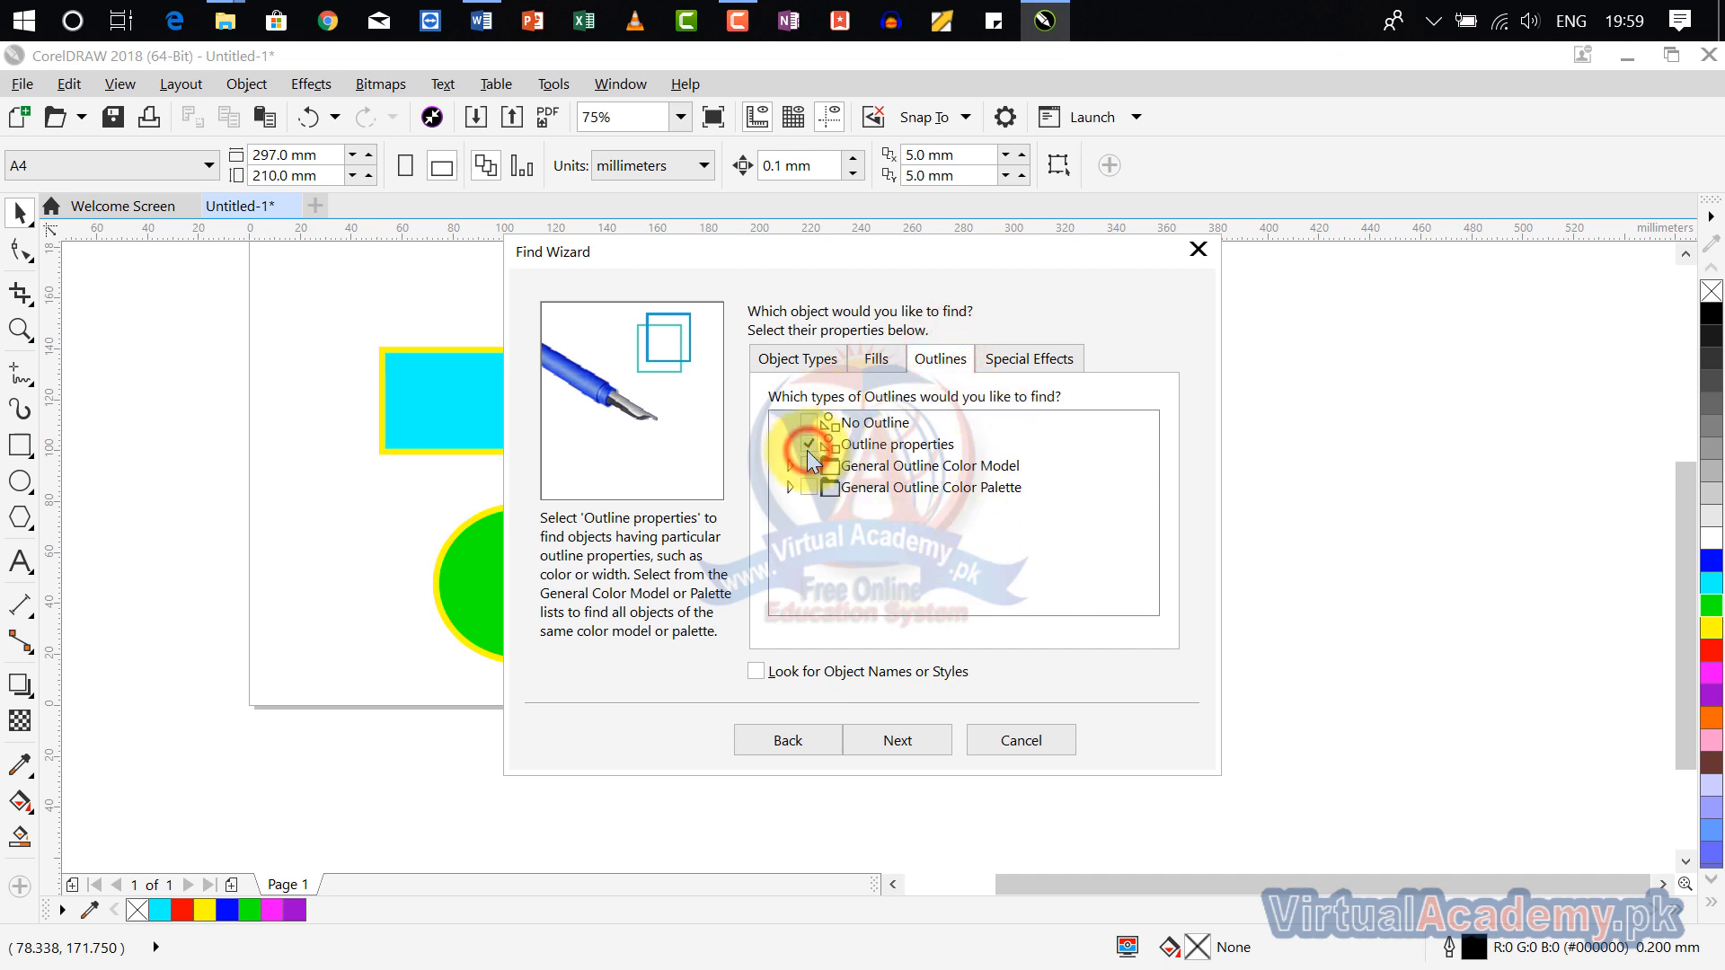
{"action": "left_click", "coordinate": [1021, 359]}
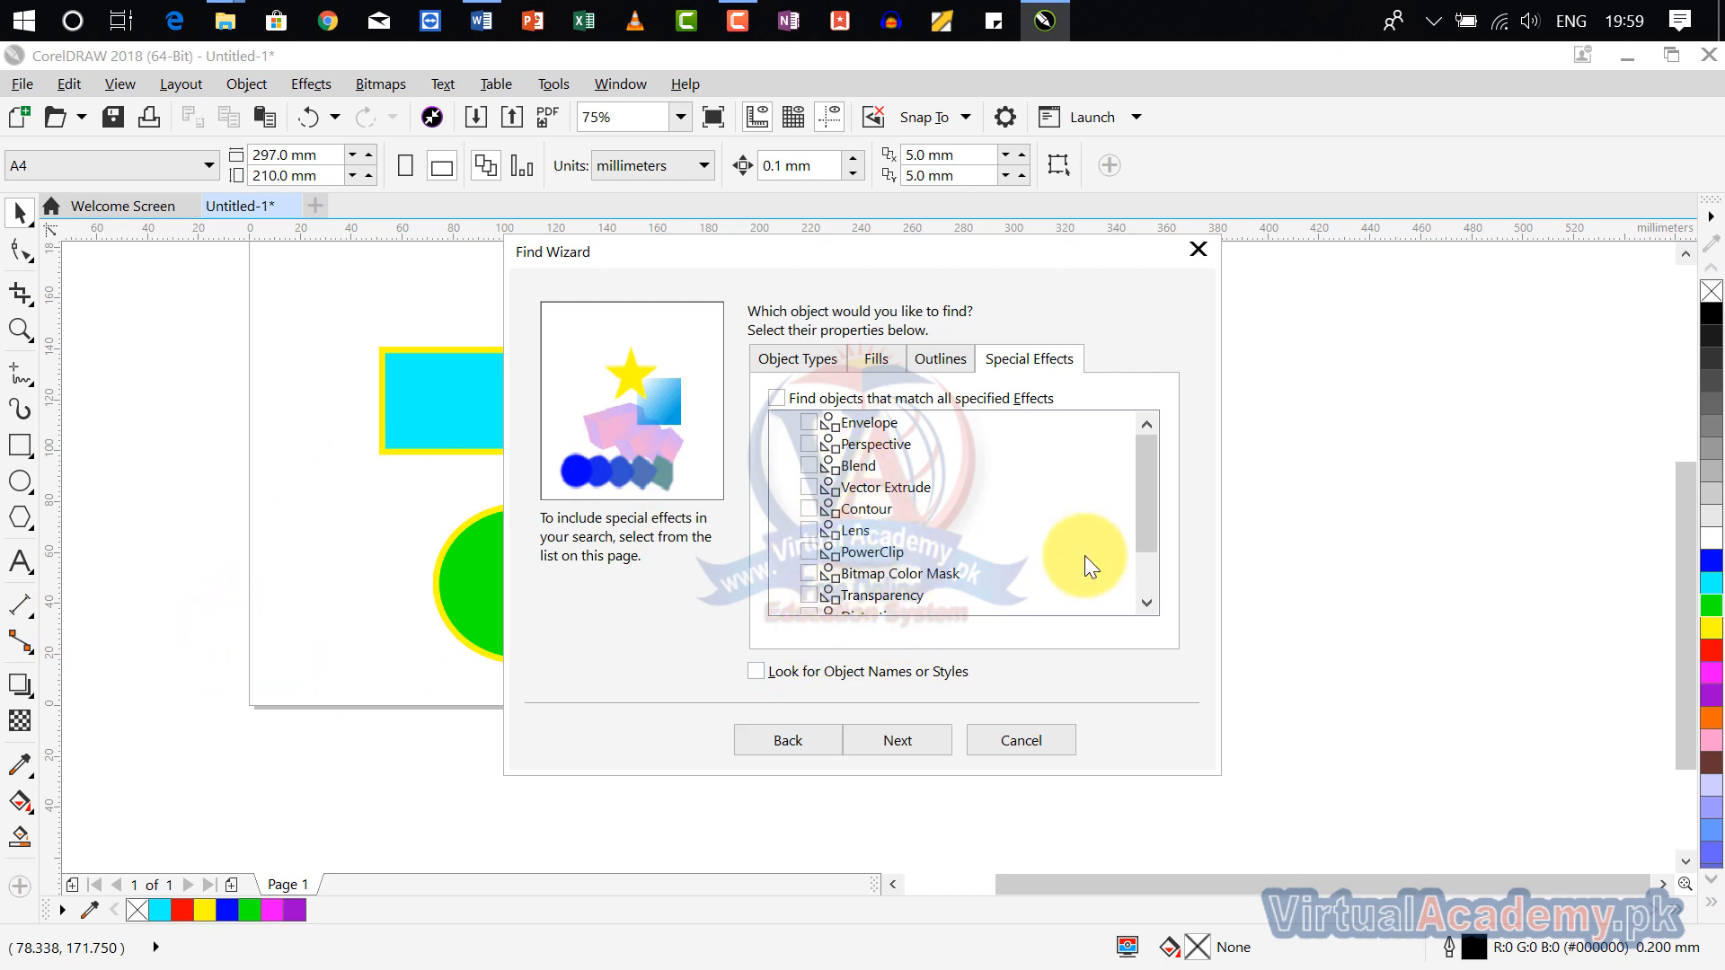
{"action": "left_click_drag", "start_coordinate": [1146, 497], "coordinate": [1162, 455]}
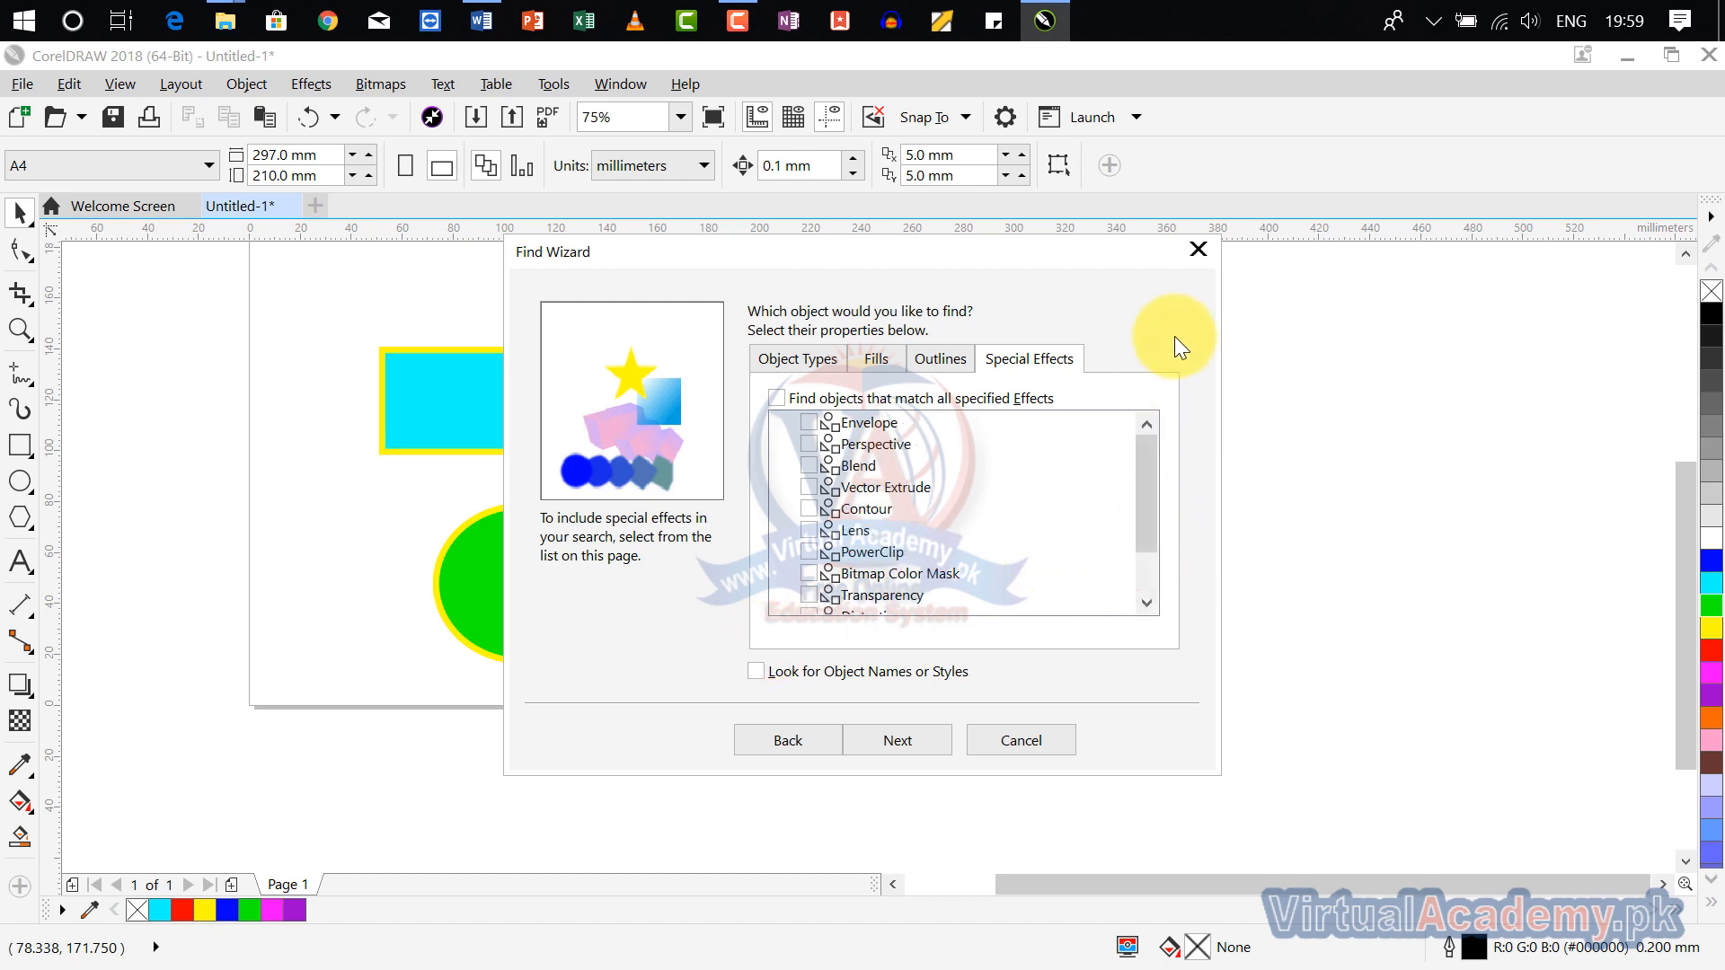
{"action": "left_click", "coordinate": [1200, 256]}
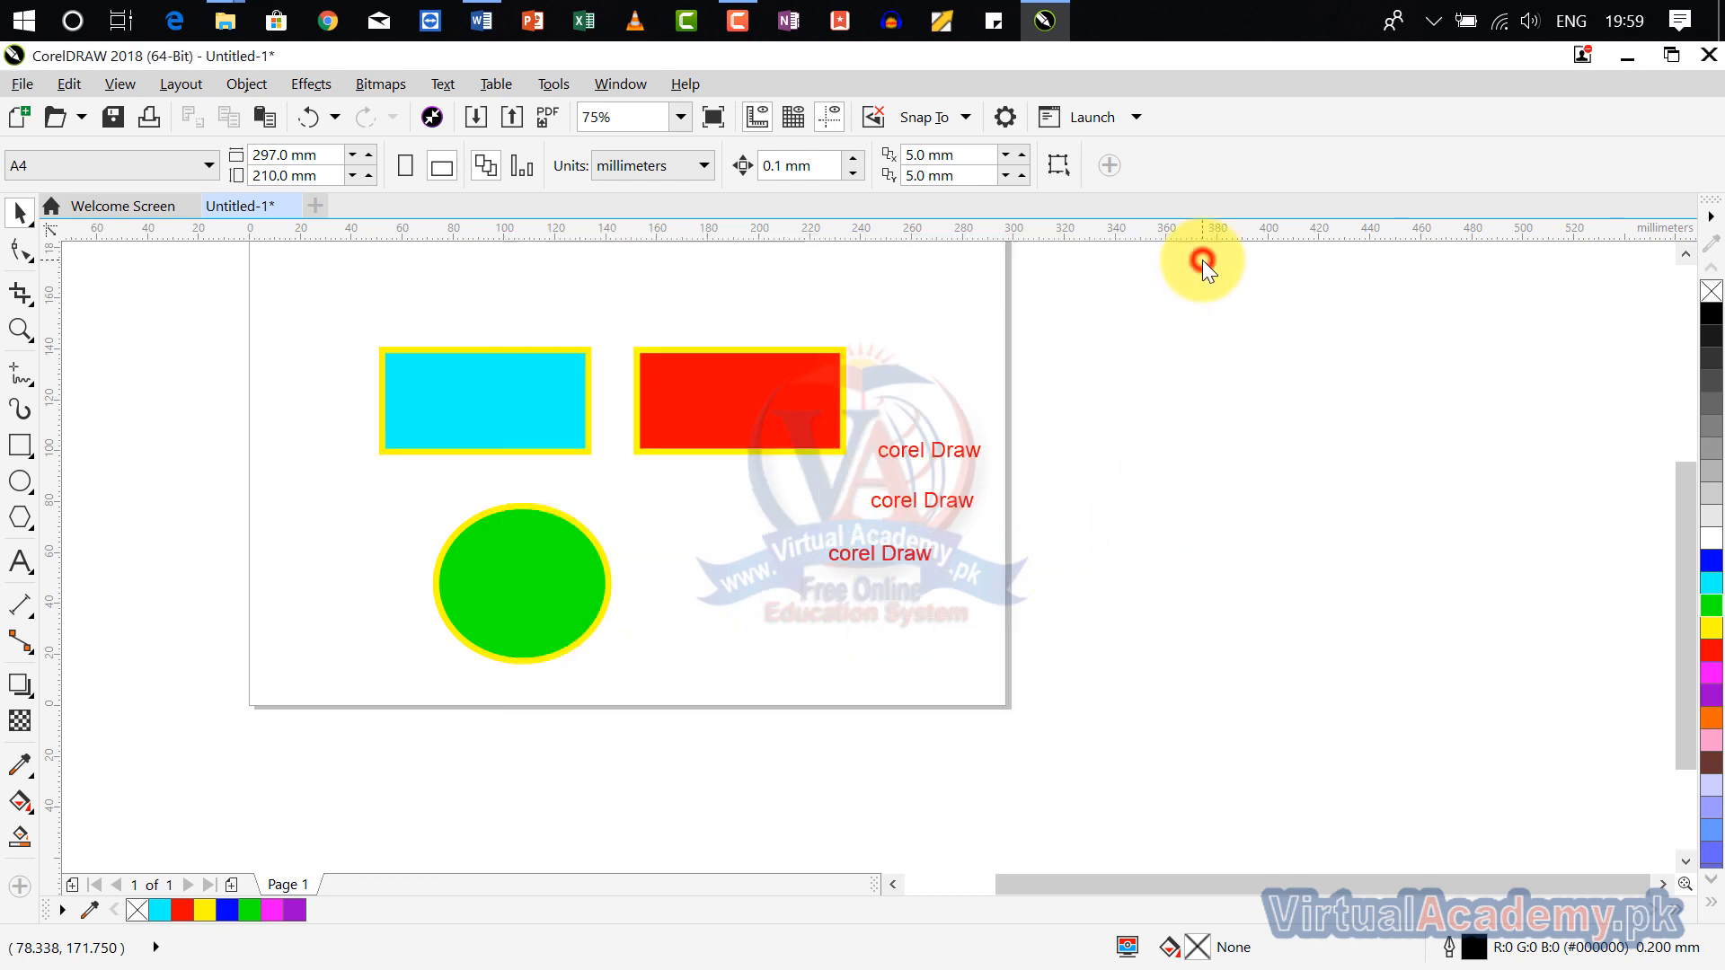
Step: Add a drop shadow to the green ellipse, offset about 3 mm left and 3.6 mm down
{"action": "left_click", "coordinate": [569, 585]}
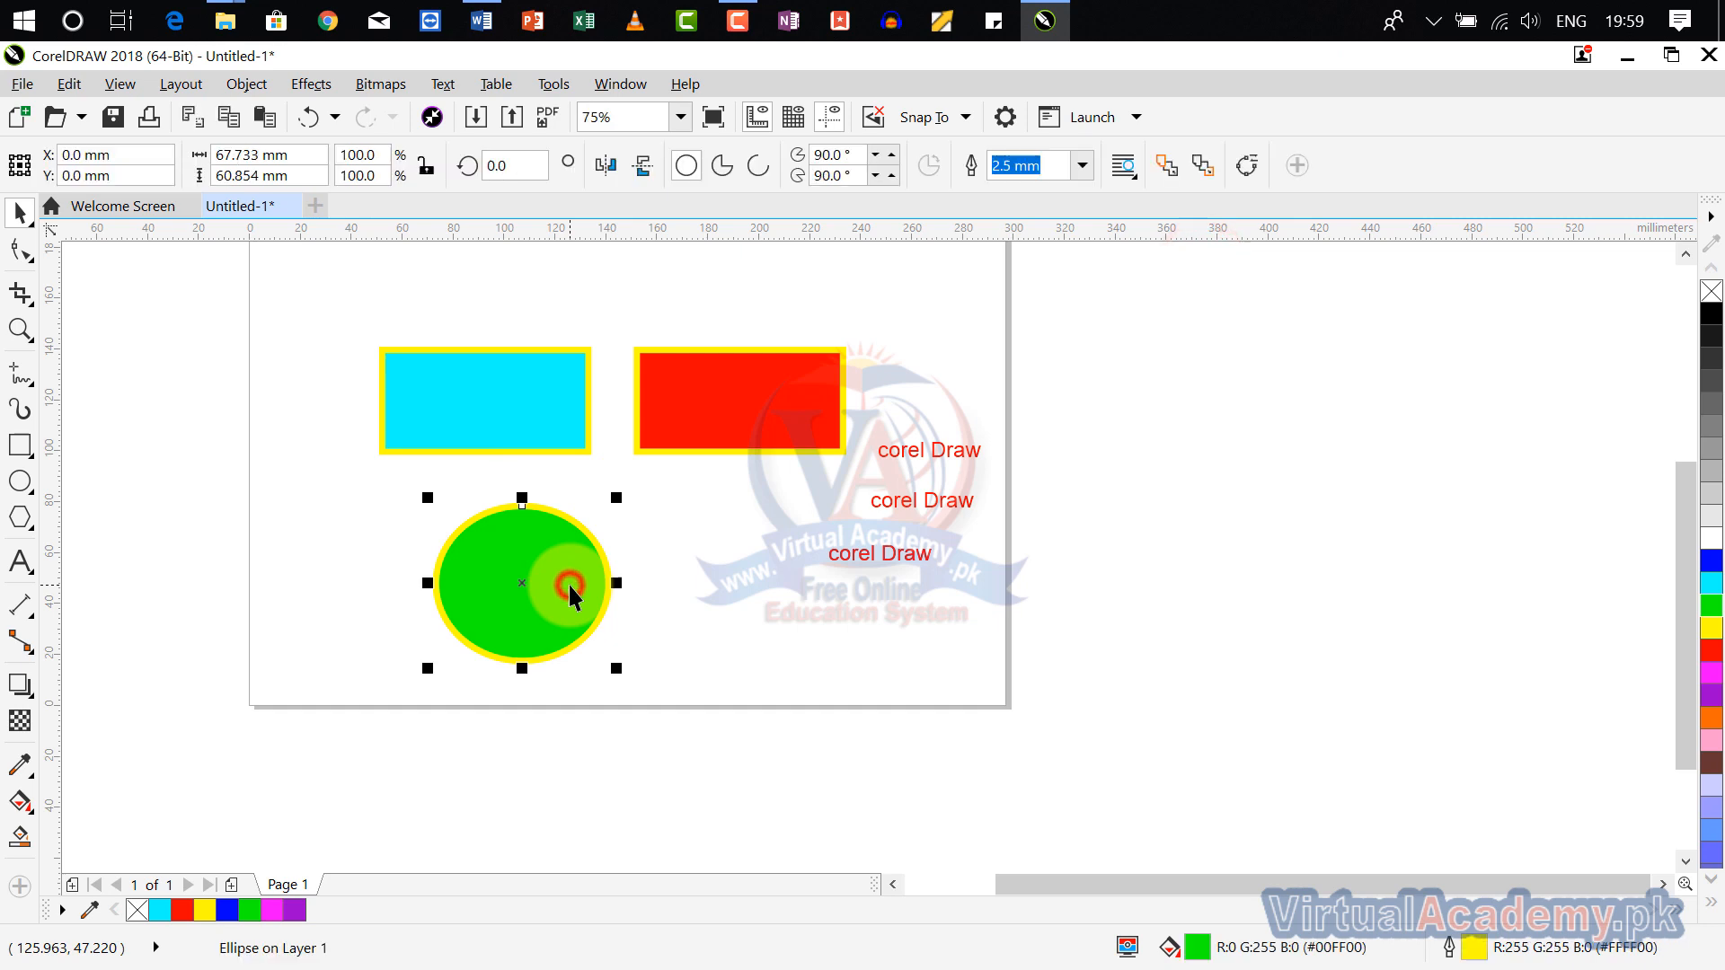
{"action": "left_click", "coordinate": [16, 692]}
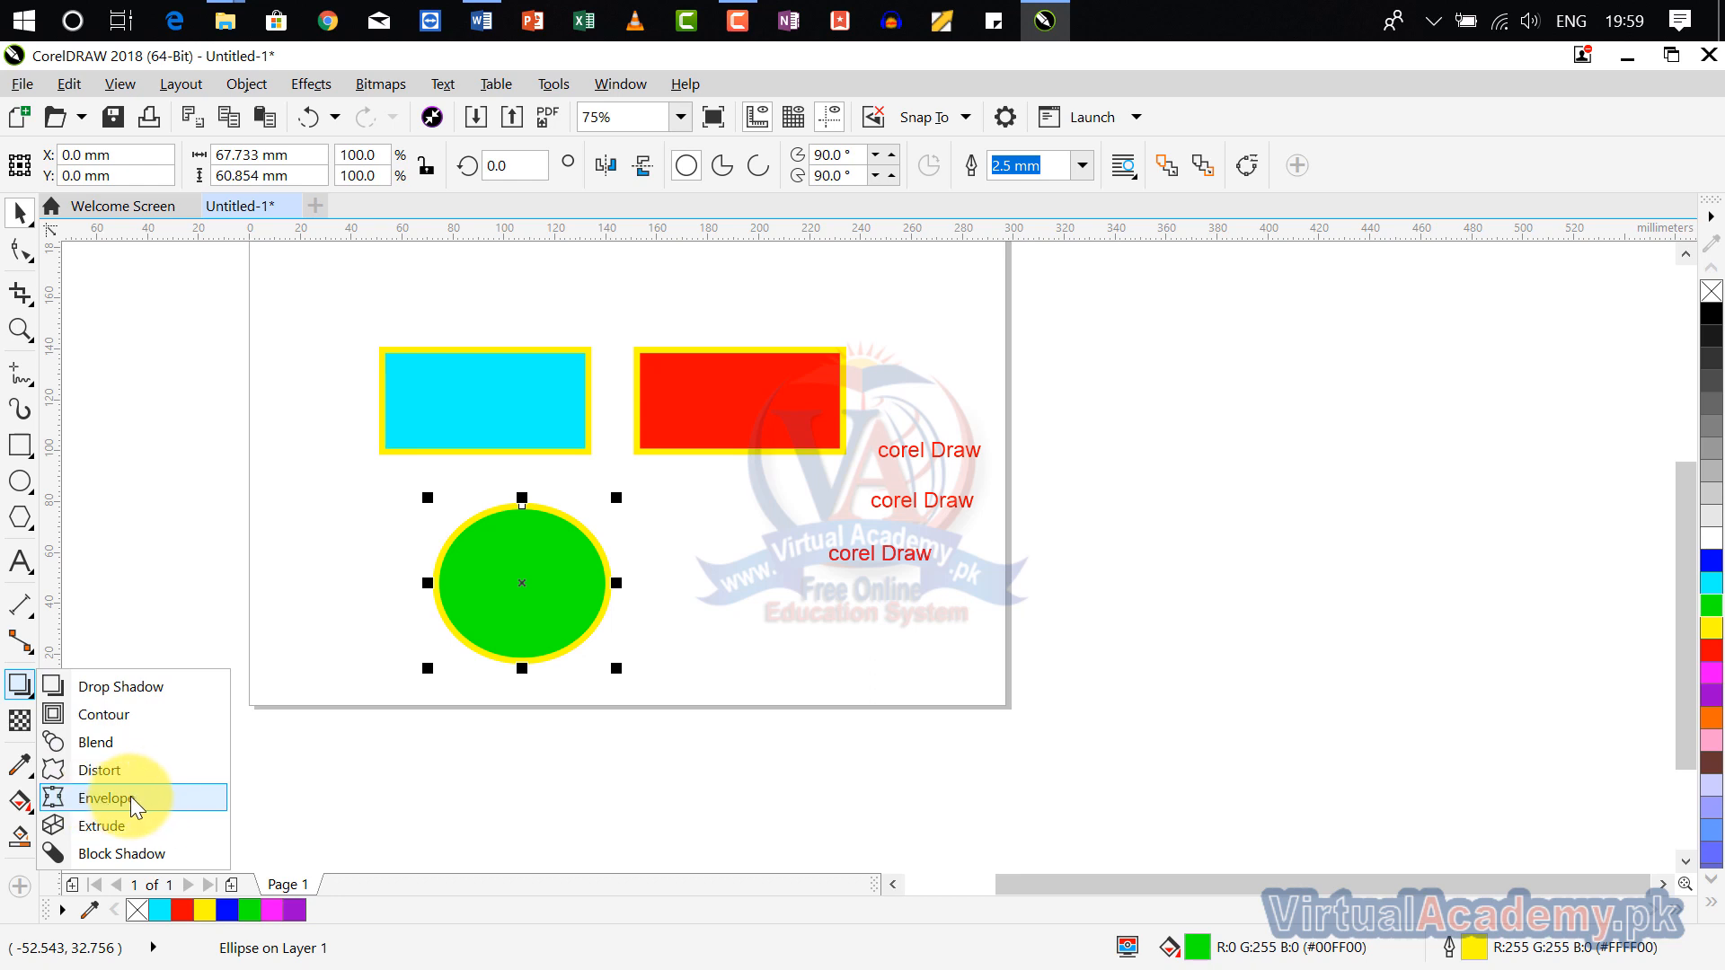
{"action": "left_click", "coordinate": [134, 687]}
{"action": "left_click_drag", "start_coordinate": [521, 607], "coordinate": [450, 681]}
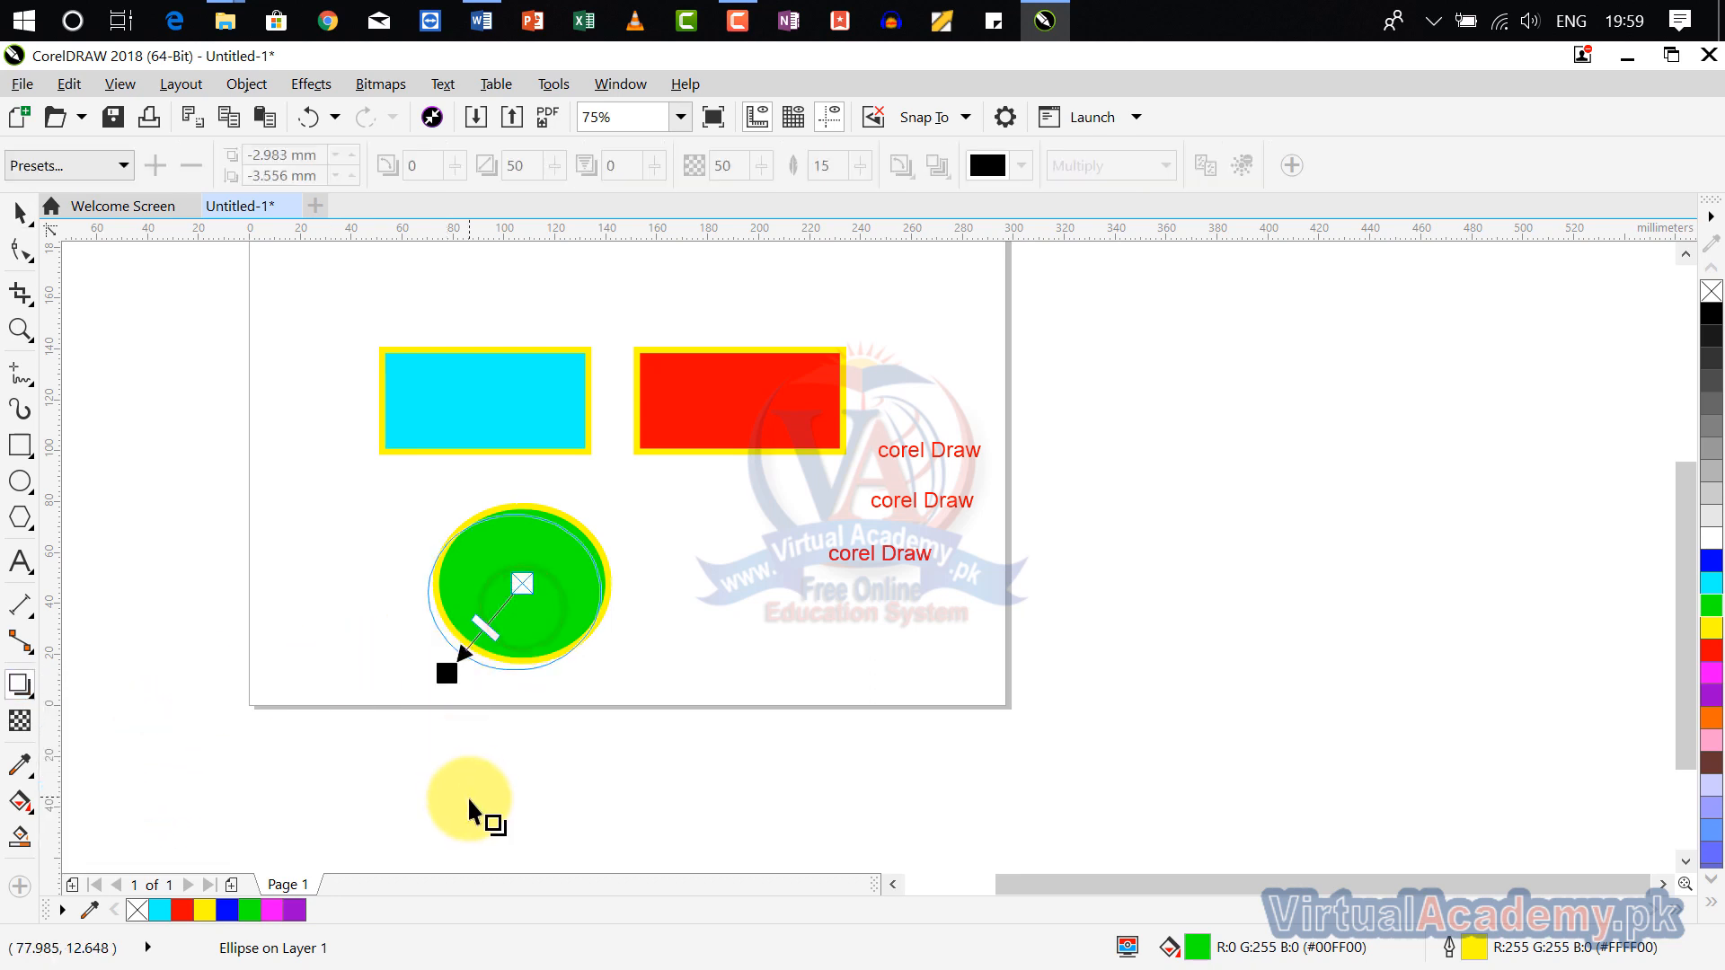
Step: Cast a slanted drop shadow downward from the red rectangle's bottom edge and clear the selection
{"action": "left_click", "coordinate": [682, 444]}
{"action": "left_click_drag", "start_coordinate": [738, 454], "coordinate": [721, 508]}
{"action": "left_click", "coordinate": [238, 315]}
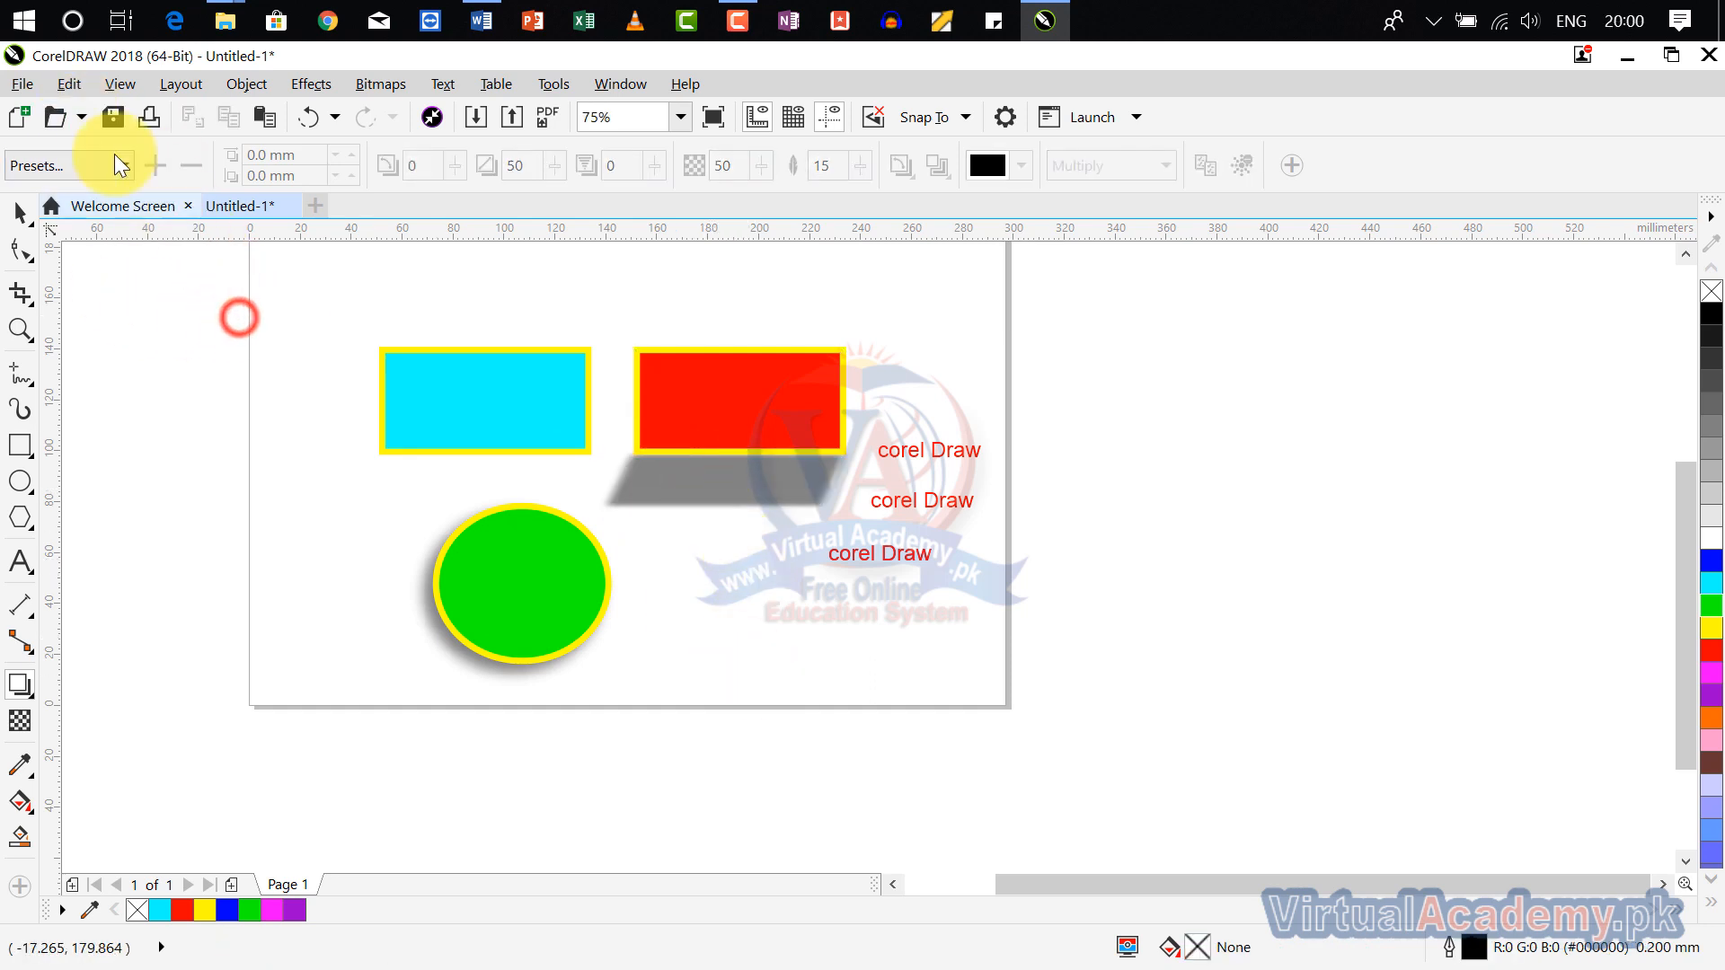
Step: Run a new Find Objects search for all objects with the Drop Shadow special effect
{"action": "left_click", "coordinate": [74, 89]}
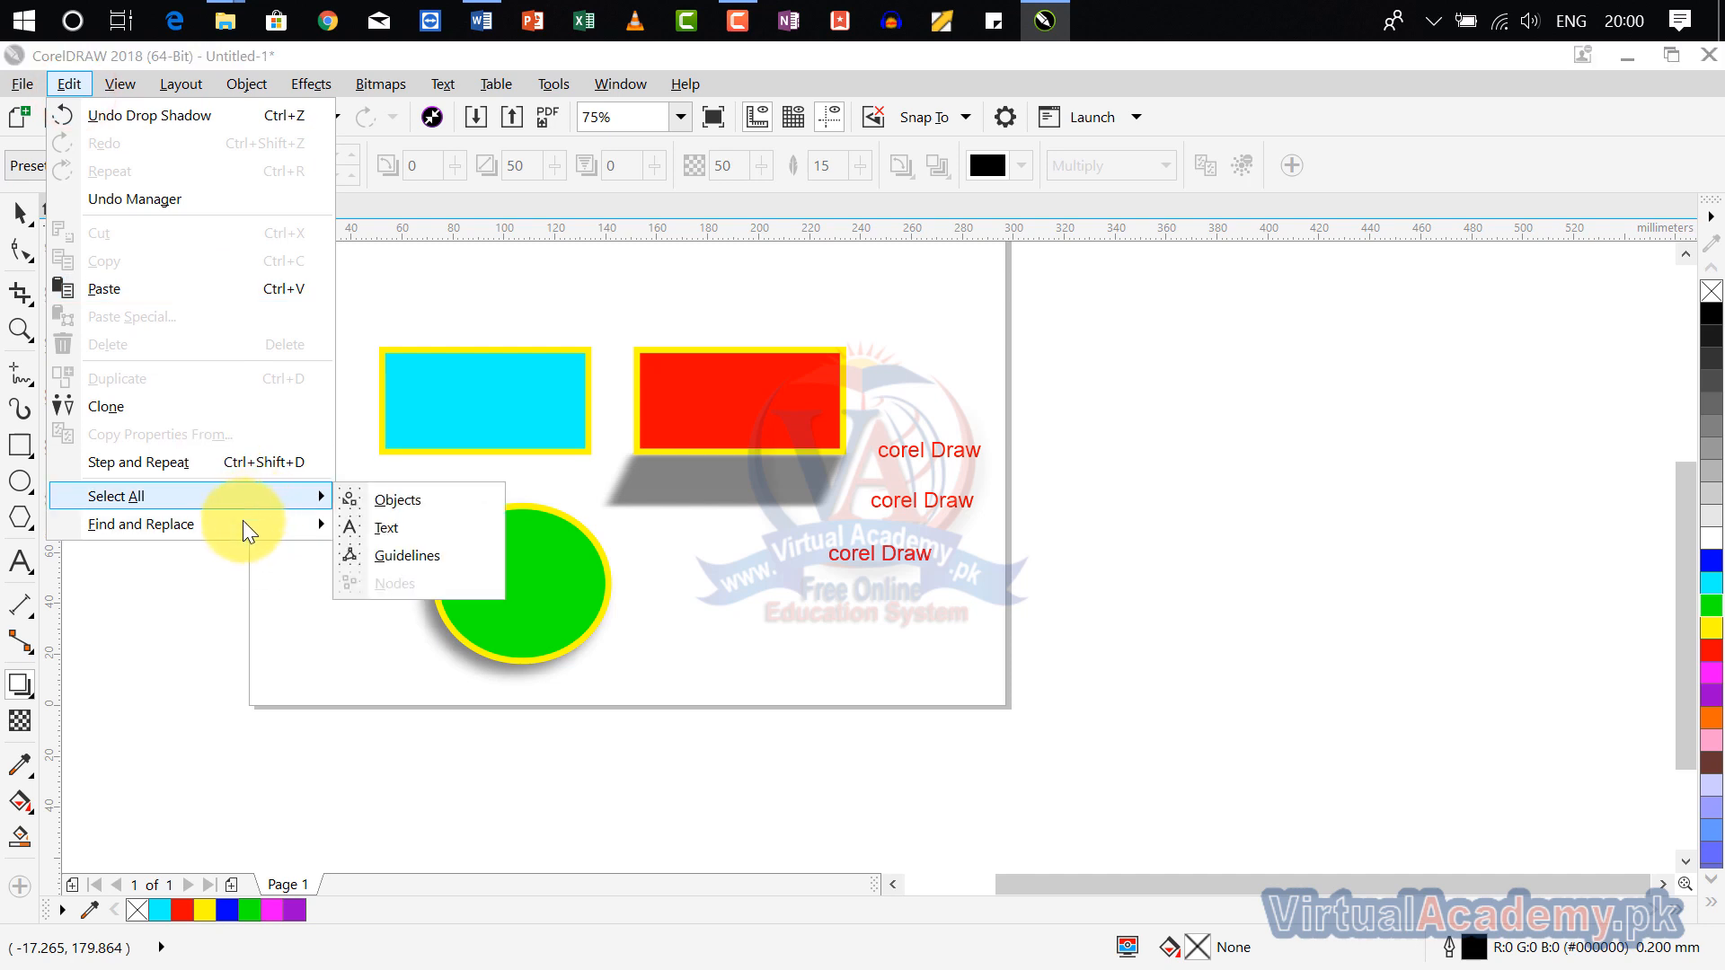
{"action": "mouse_move", "coordinate": [243, 524]}
{"action": "left_click", "coordinate": [410, 530]}
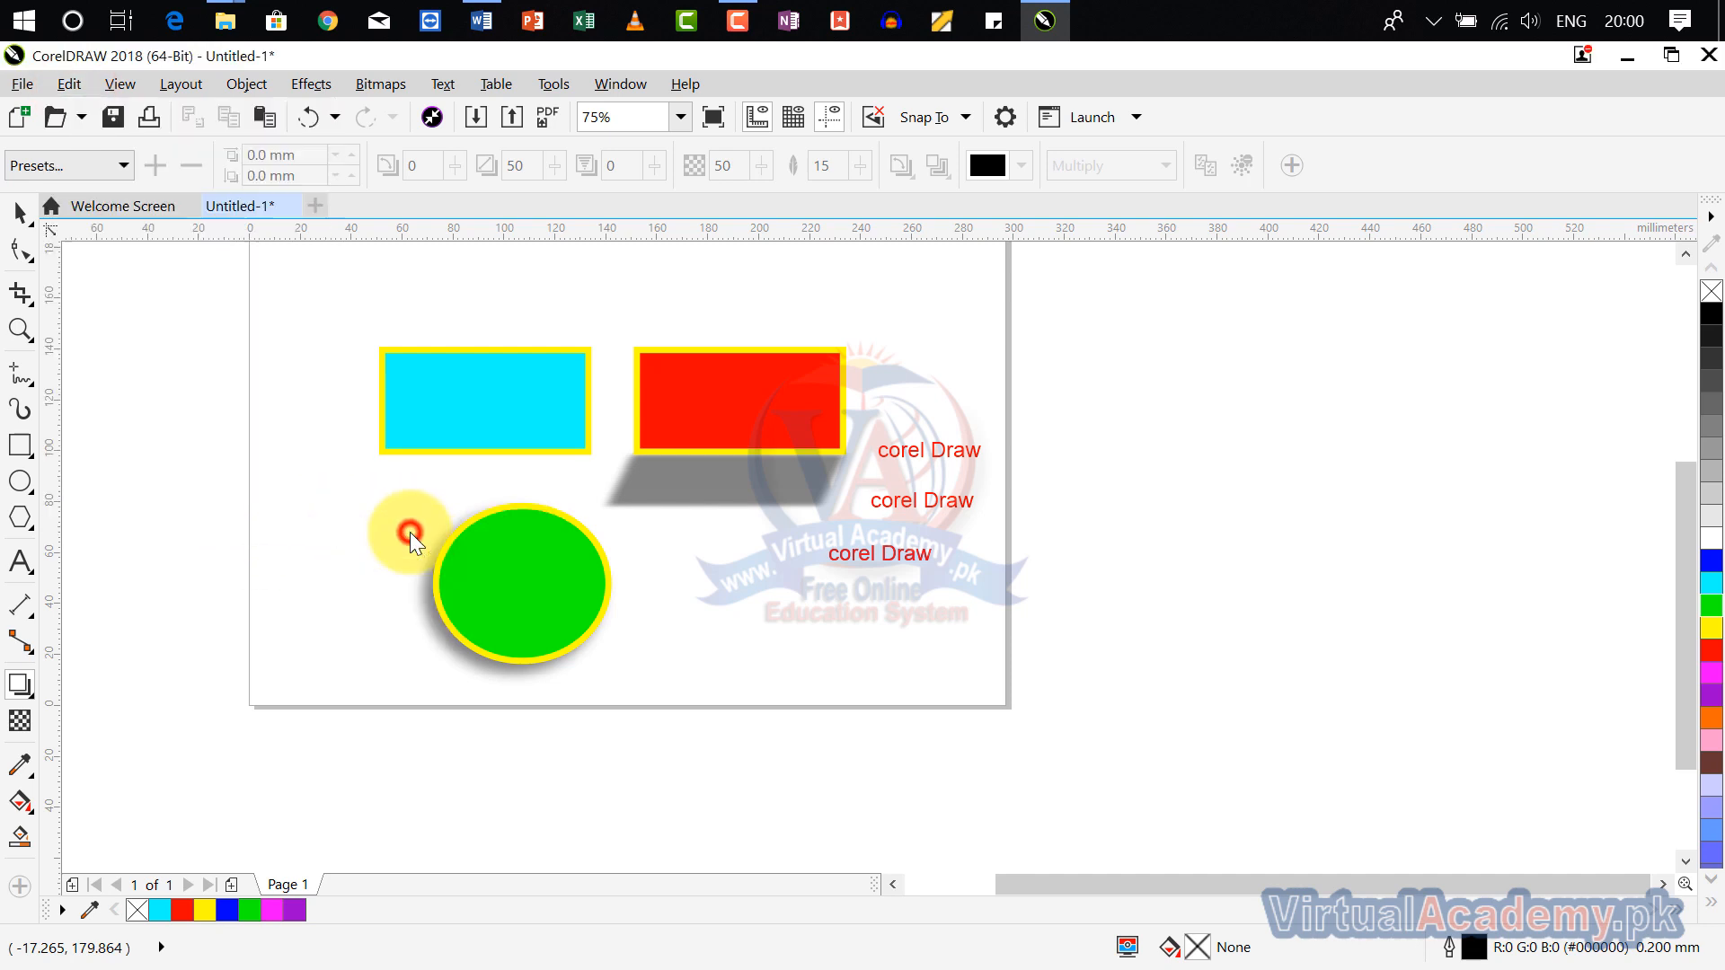
{"action": "left_click", "coordinate": [925, 735]}
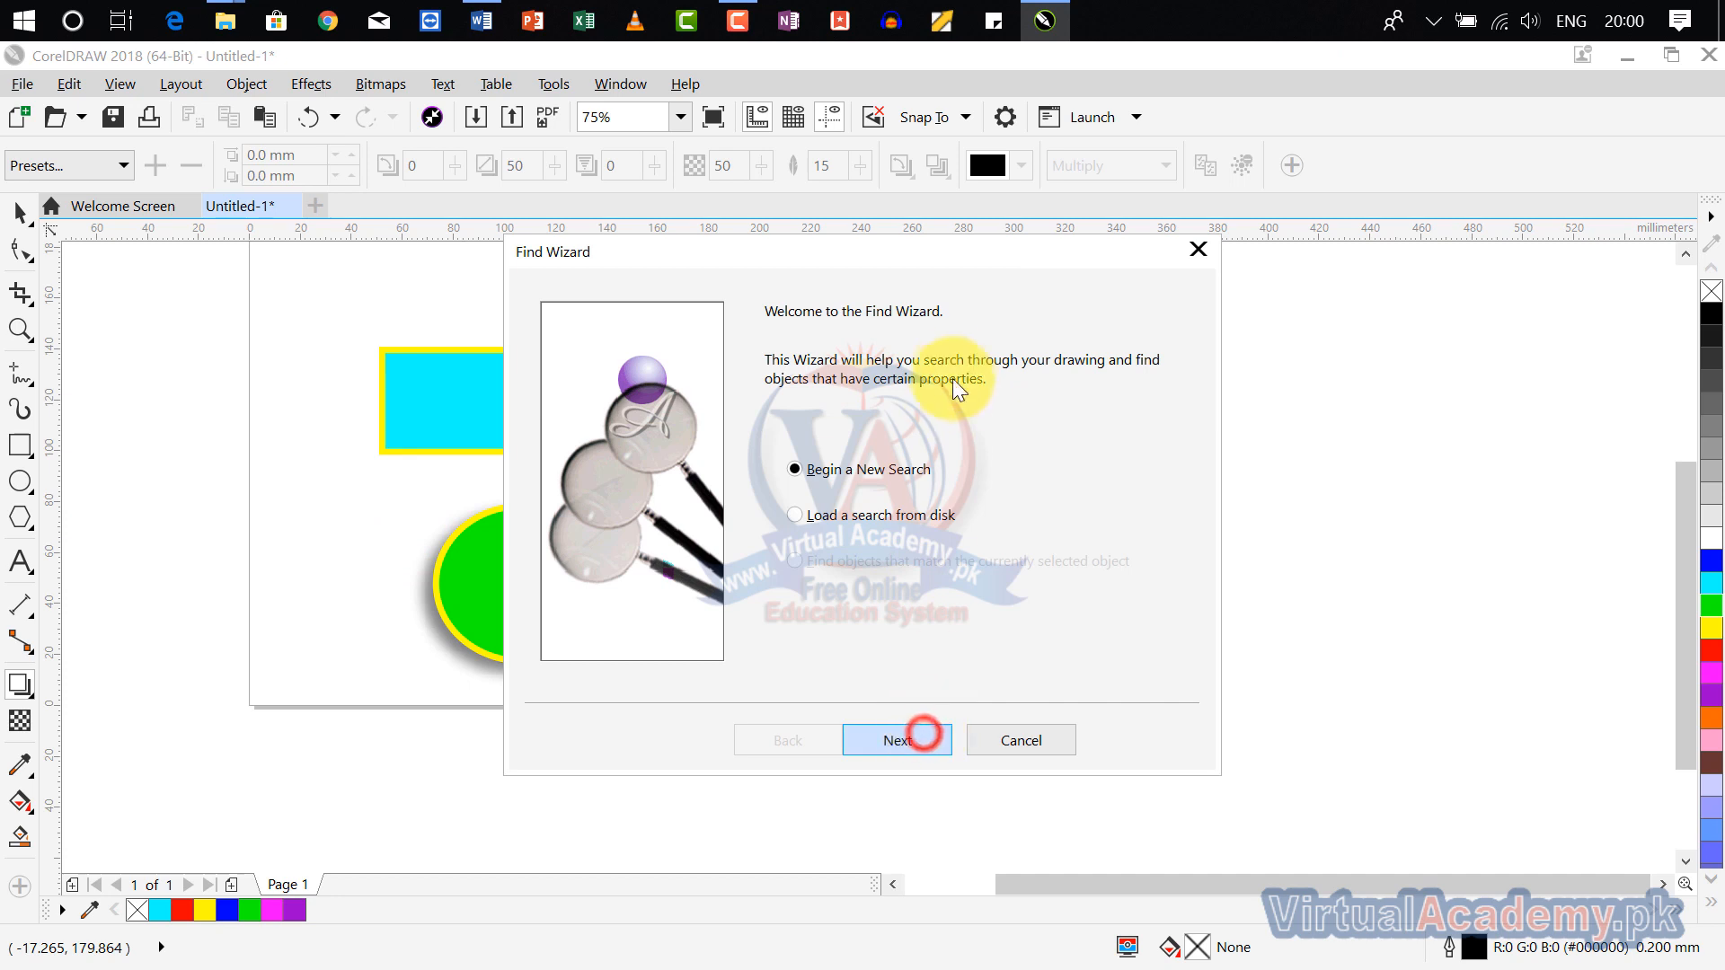
{"action": "left_click", "coordinate": [1042, 360]}
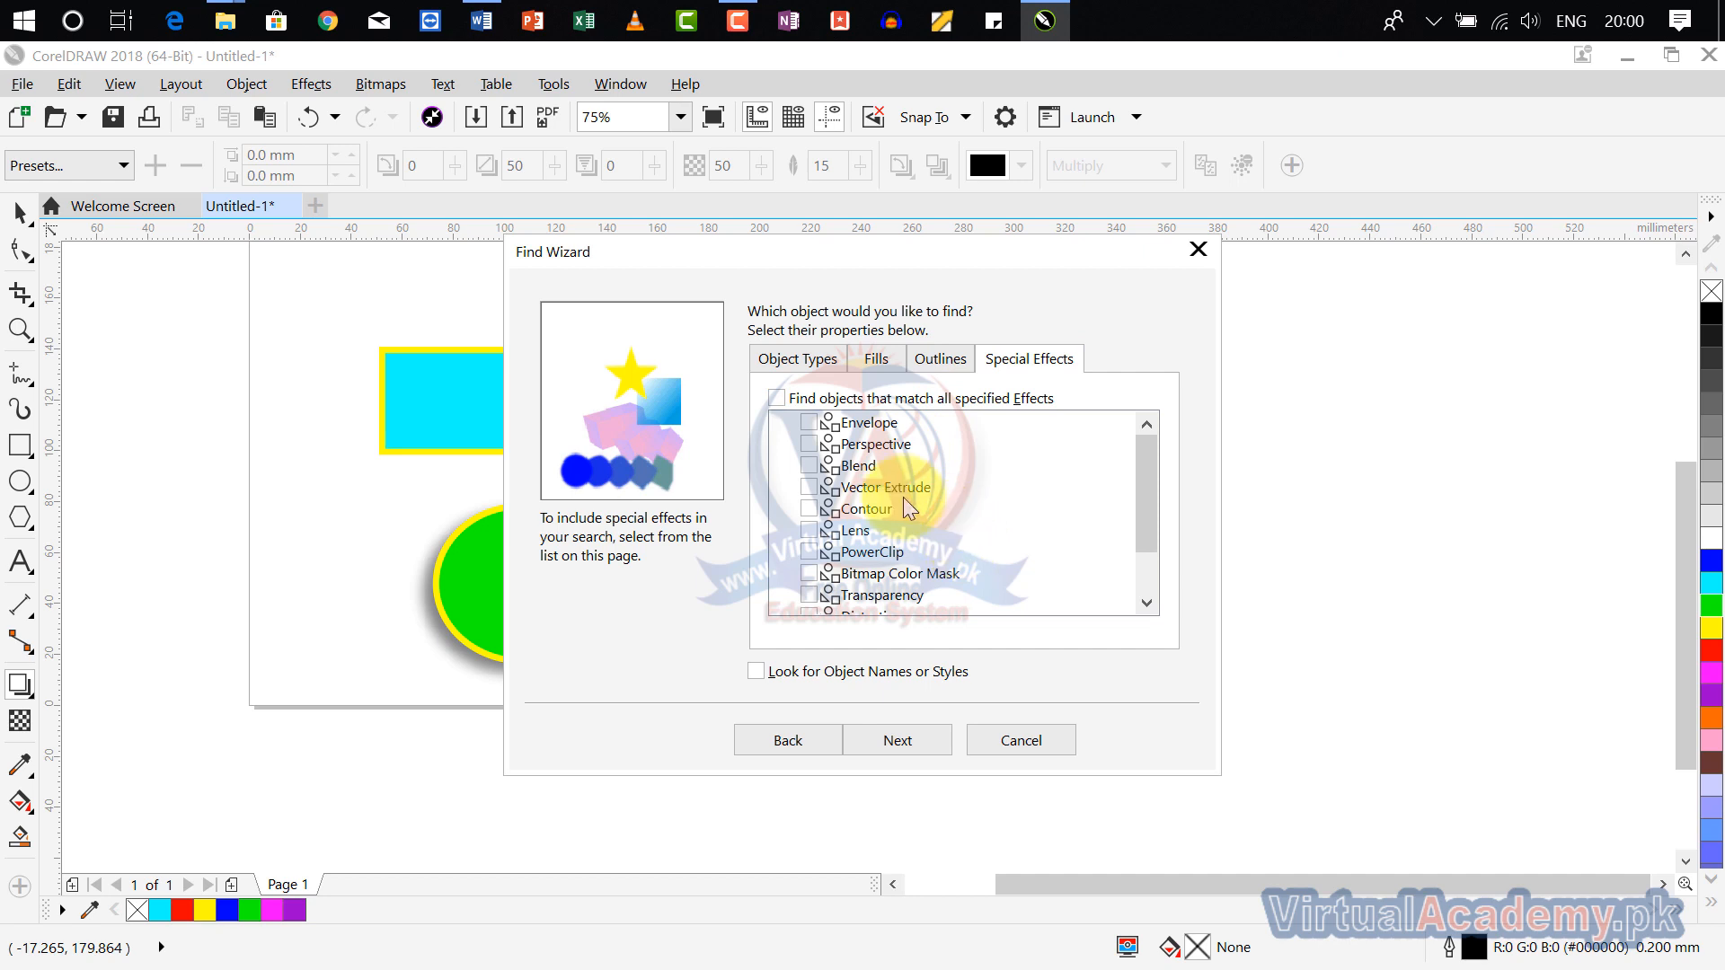
{"action": "left_click_drag", "start_coordinate": [1146, 494], "coordinate": [1157, 540]}
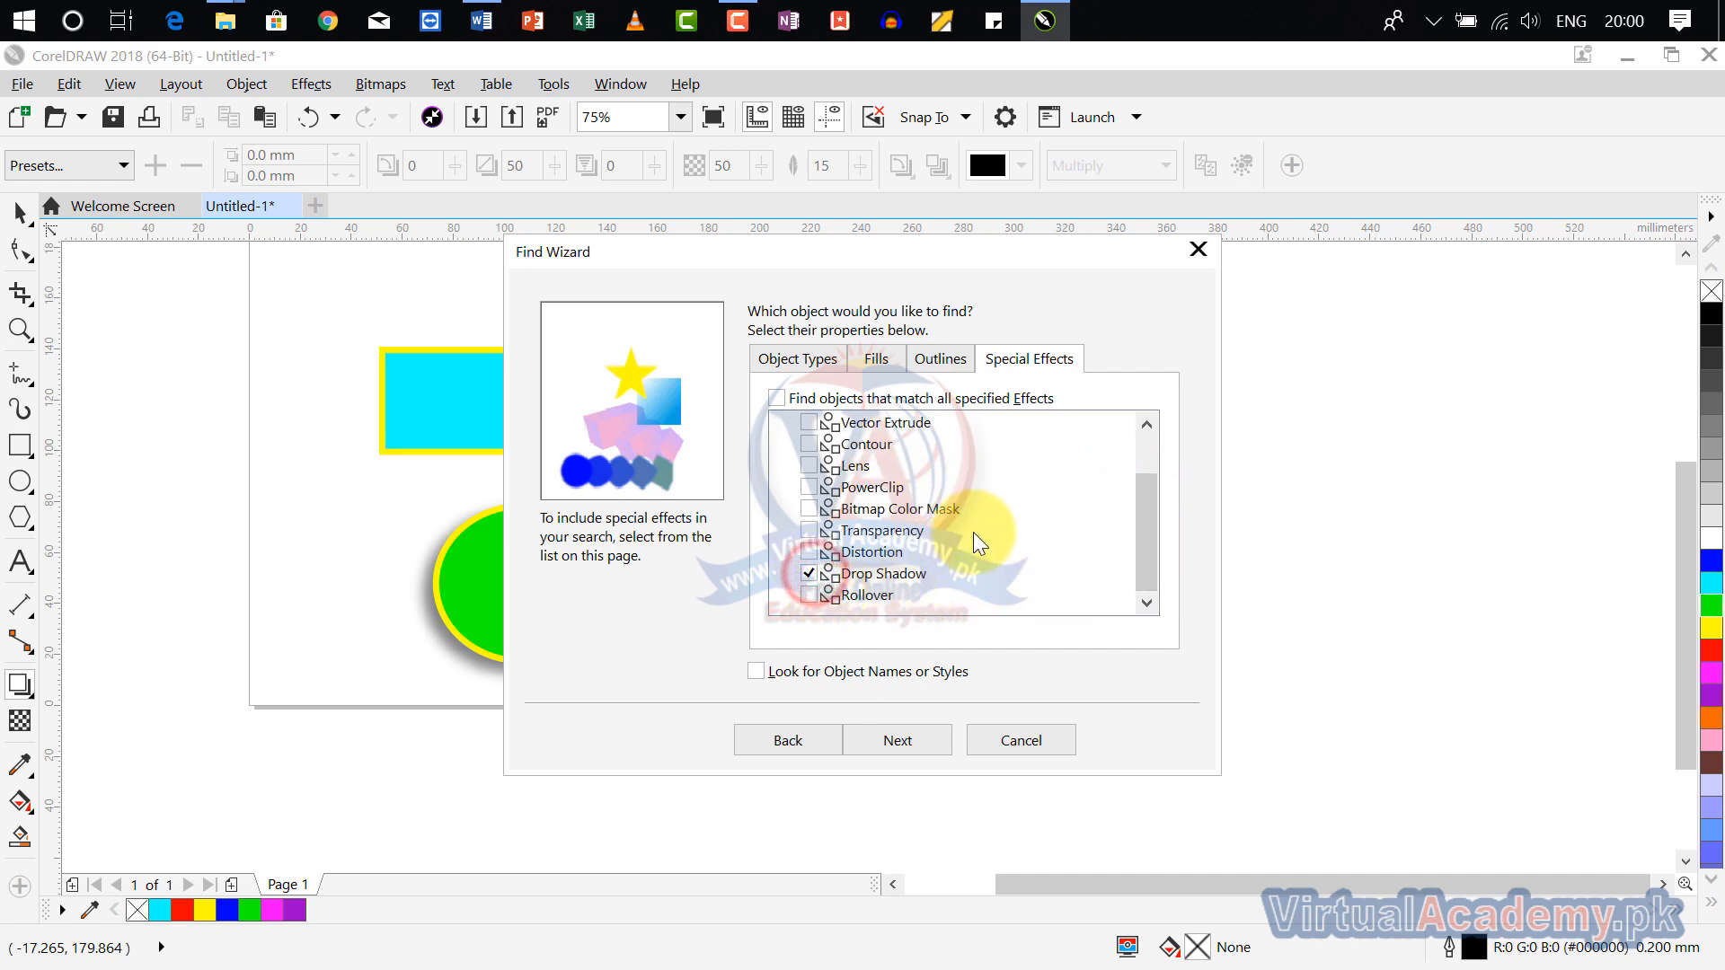
{"action": "left_click", "coordinate": [923, 739]}
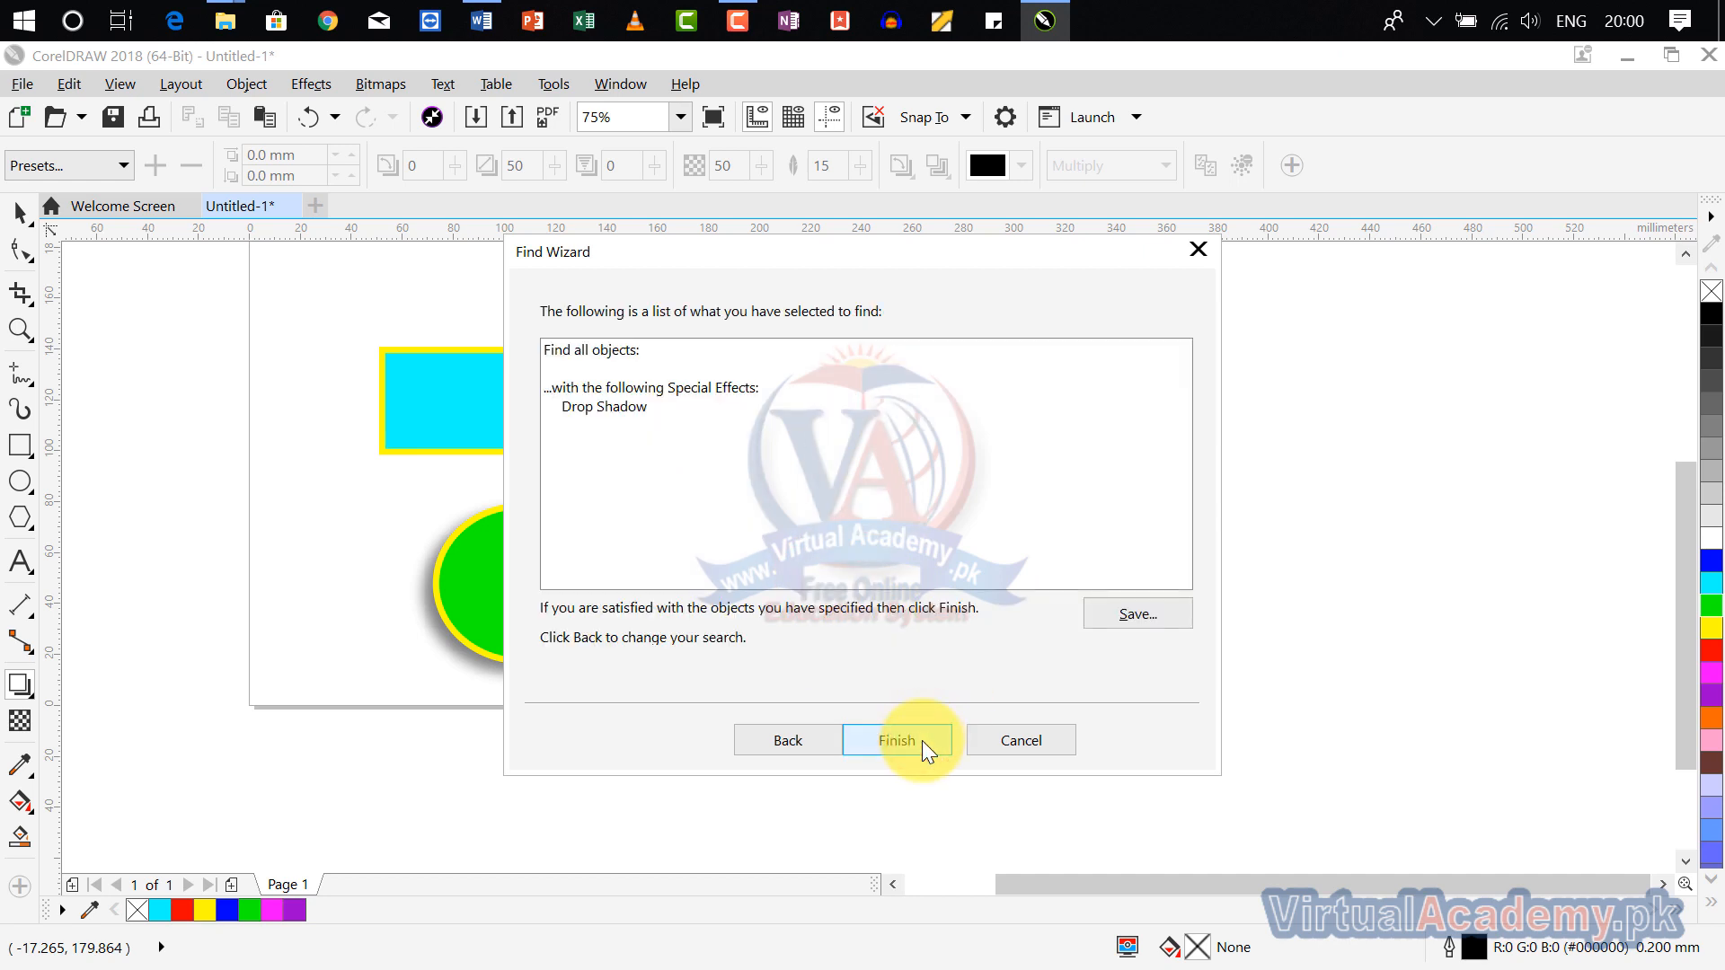
{"action": "left_click", "coordinate": [922, 740]}
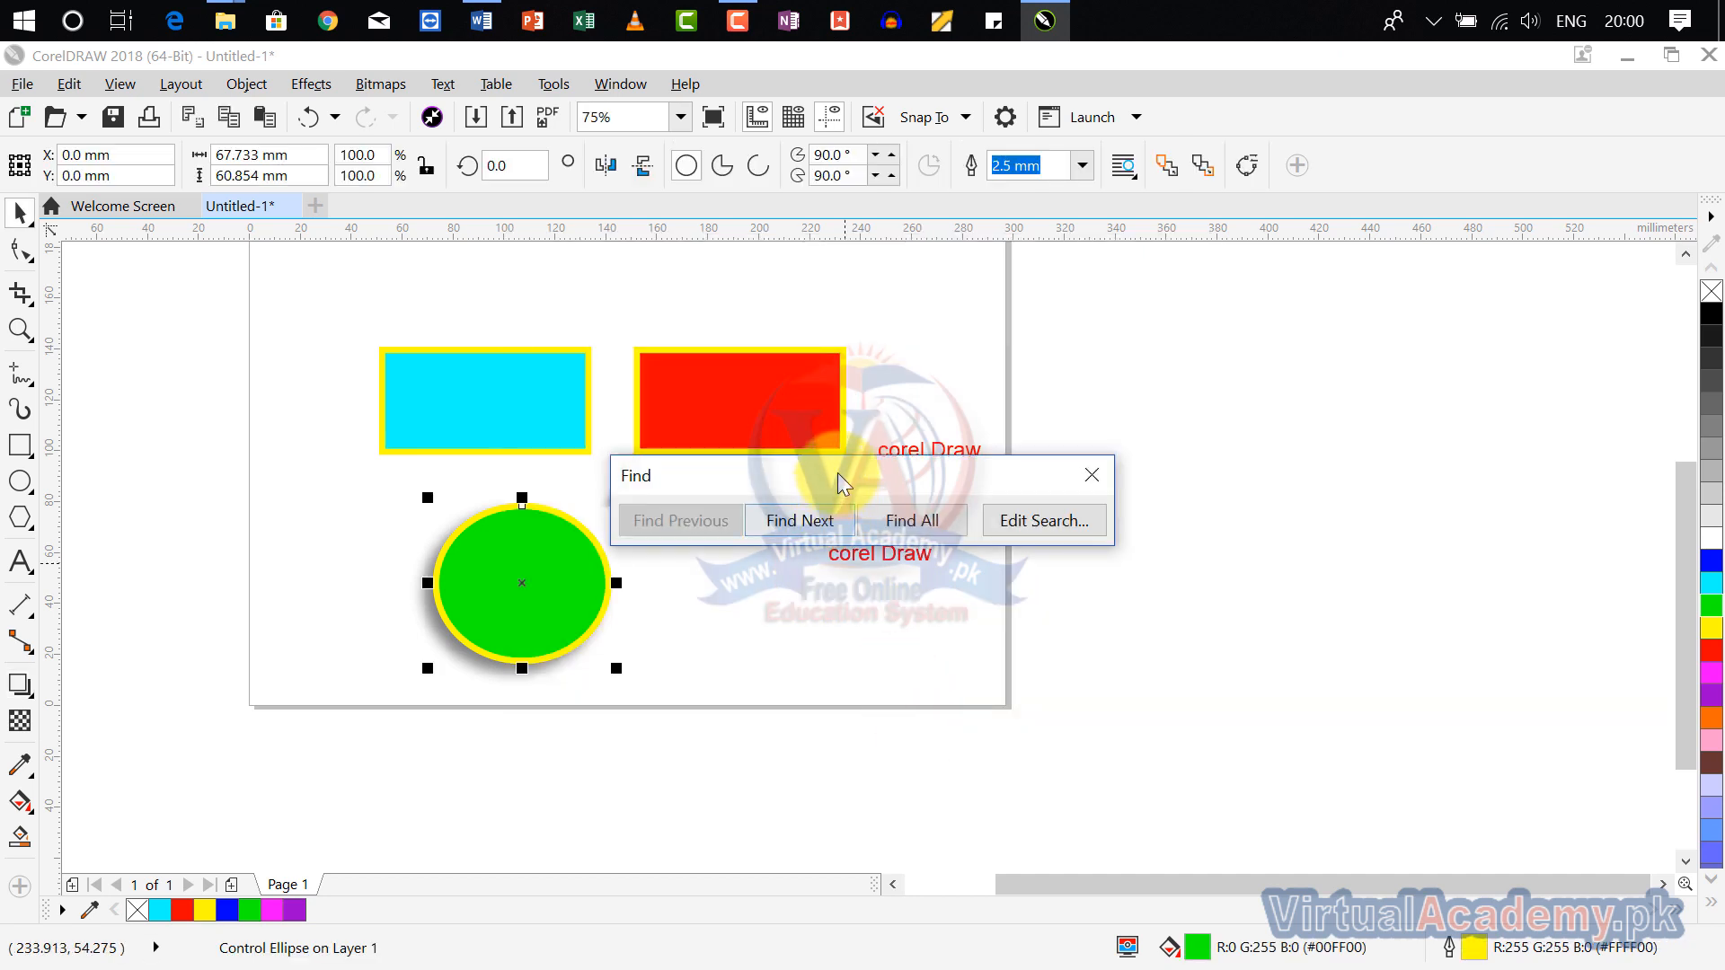
Step: Move the red rectangle with its shadow about 54 mm right, and step through the drop-shadow matches, continuing from the beginning, before closing the search
{"action": "left_click_drag", "start_coordinate": [788, 448], "coordinate": [924, 436]}
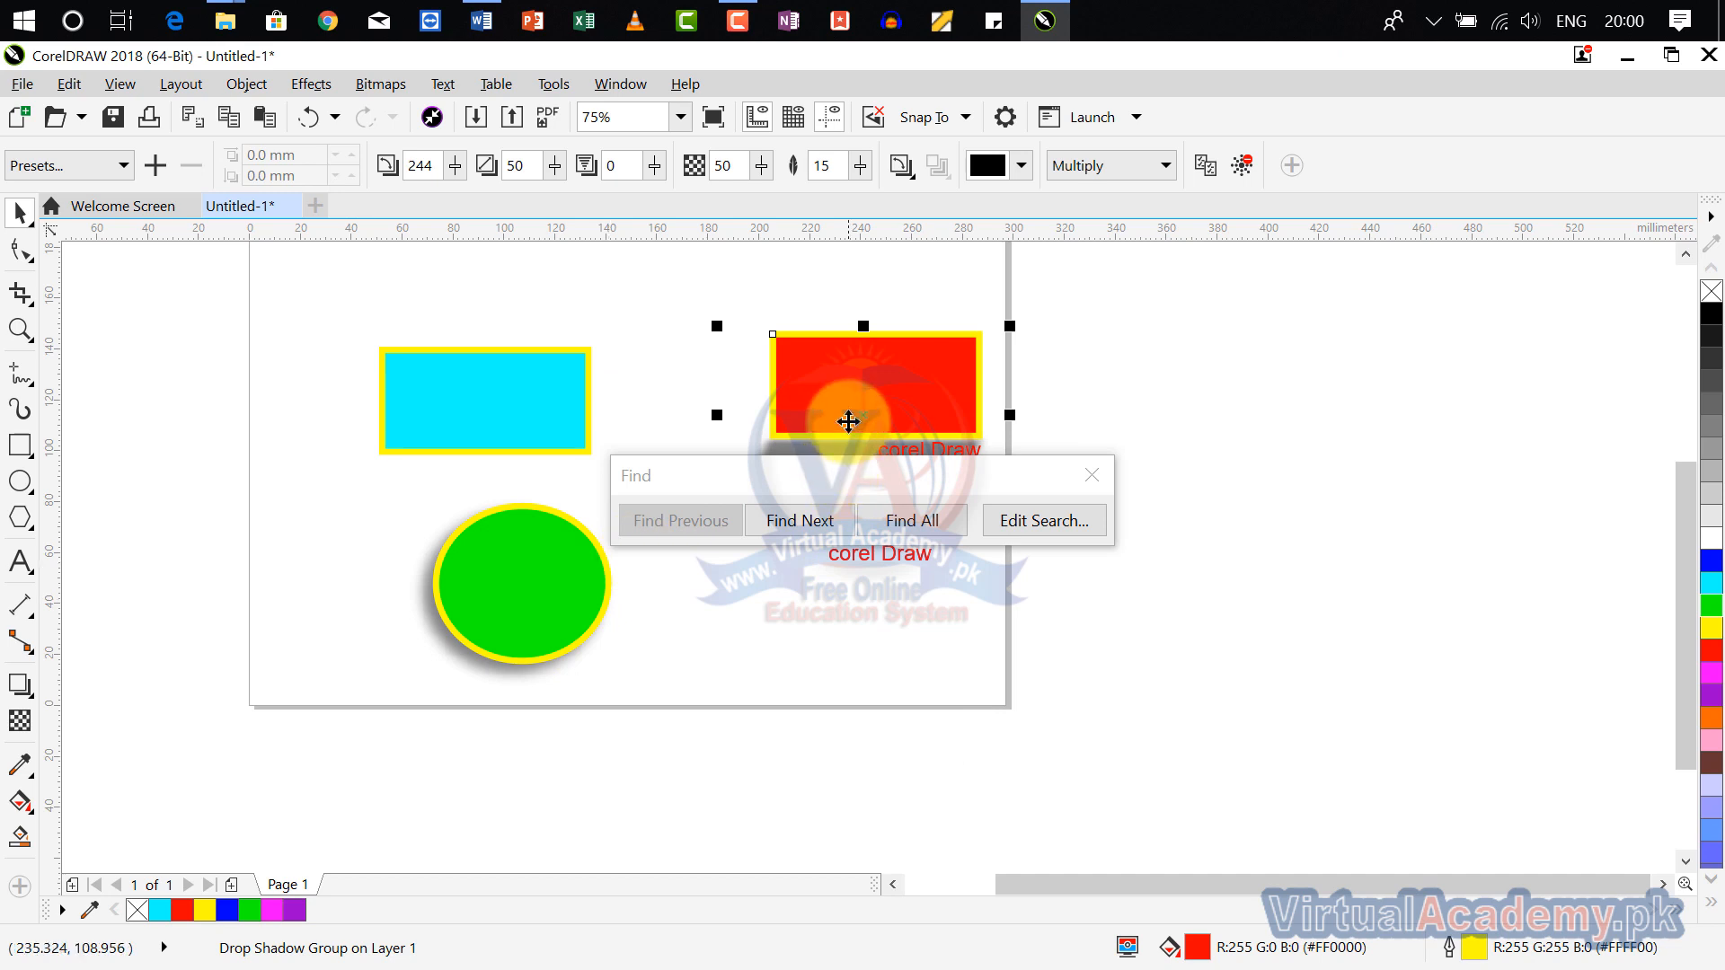
{"action": "left_click", "coordinate": [831, 528]}
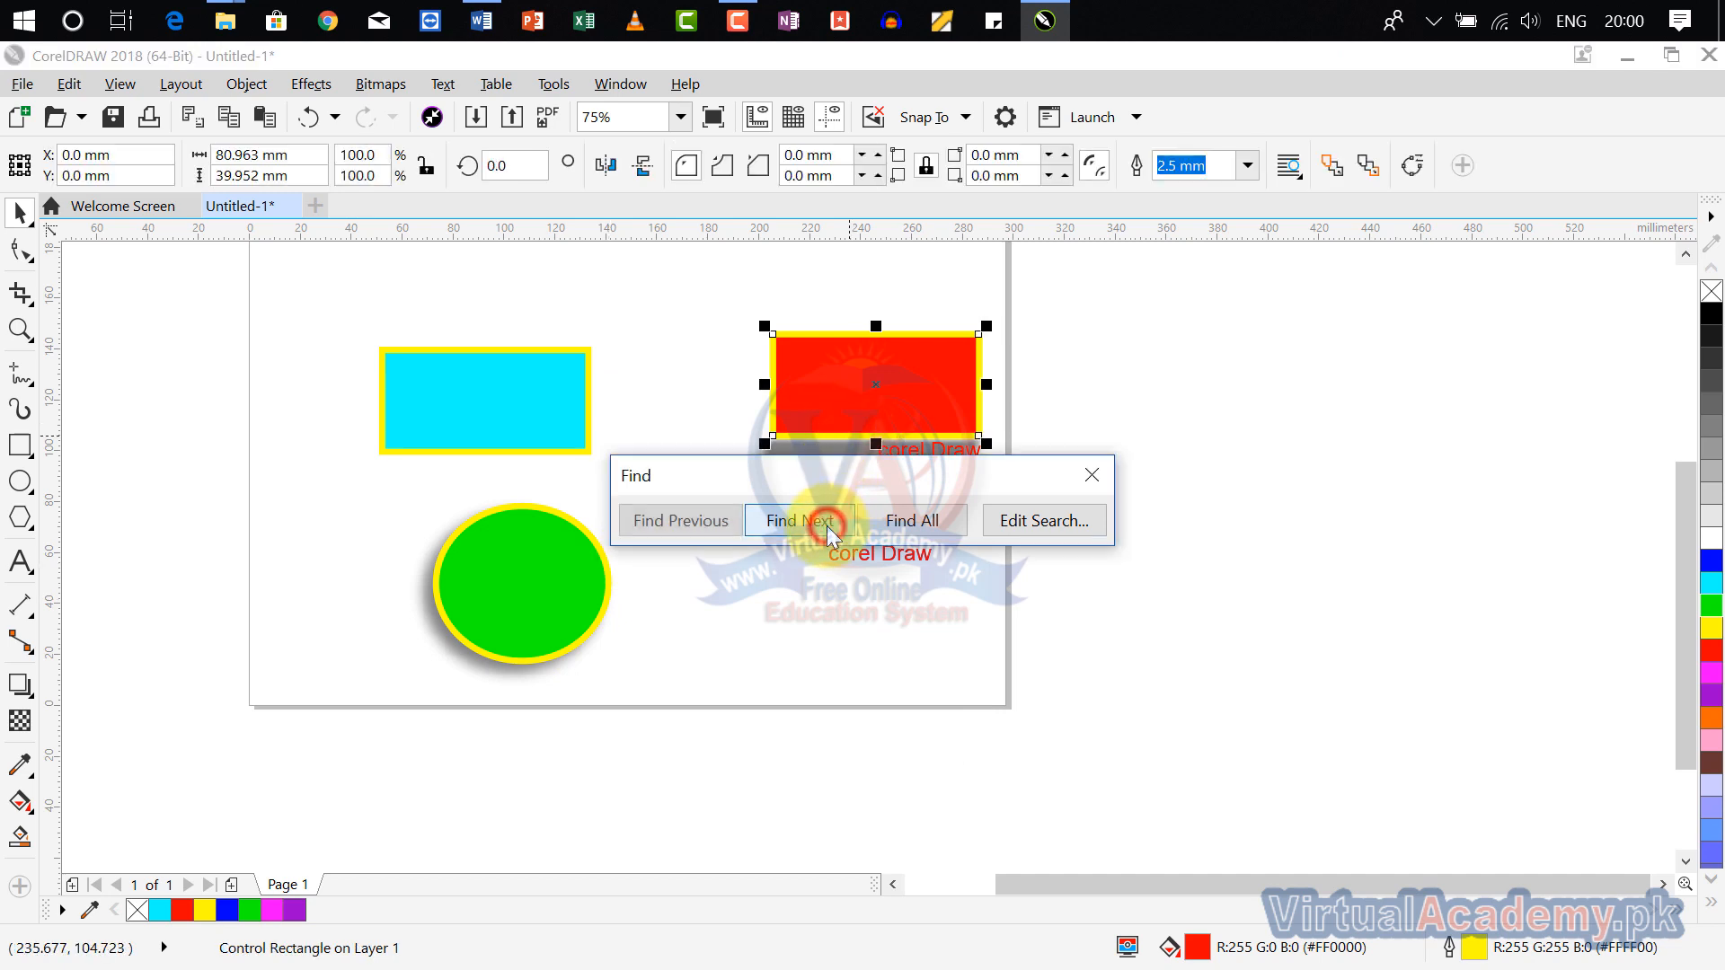
{"action": "left_click", "coordinate": [823, 526]}
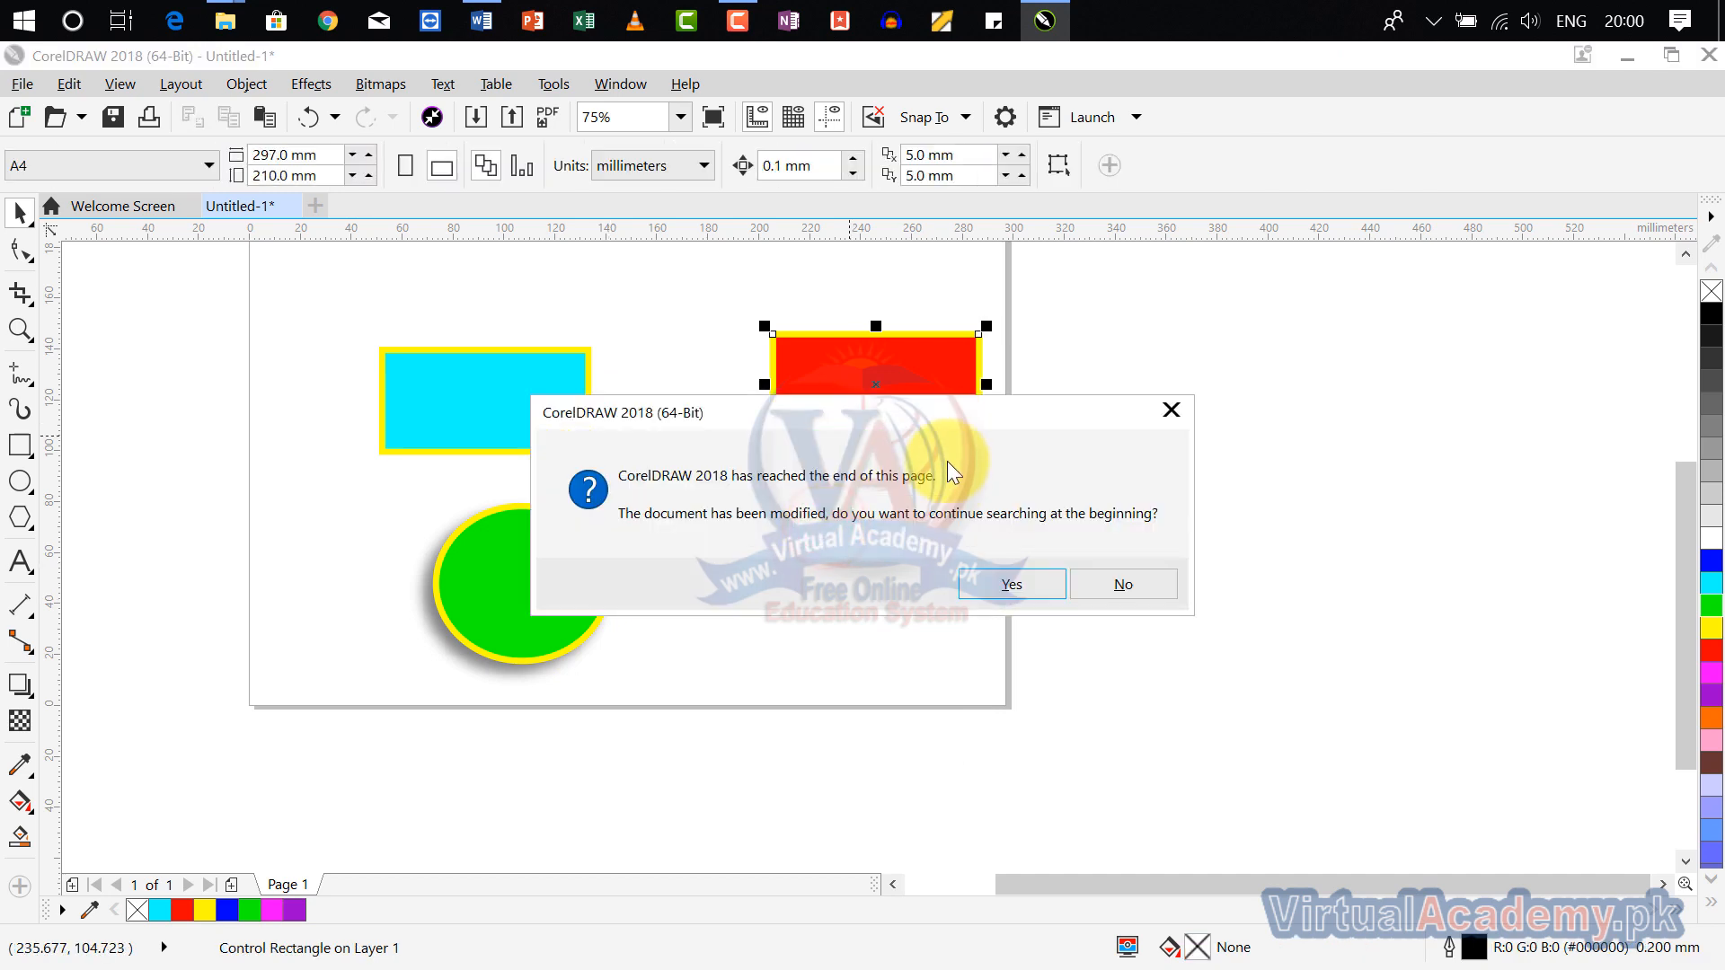
{"action": "left_click_drag", "start_coordinate": [938, 414], "coordinate": [1023, 341]}
{"action": "left_click", "coordinate": [1100, 507]}
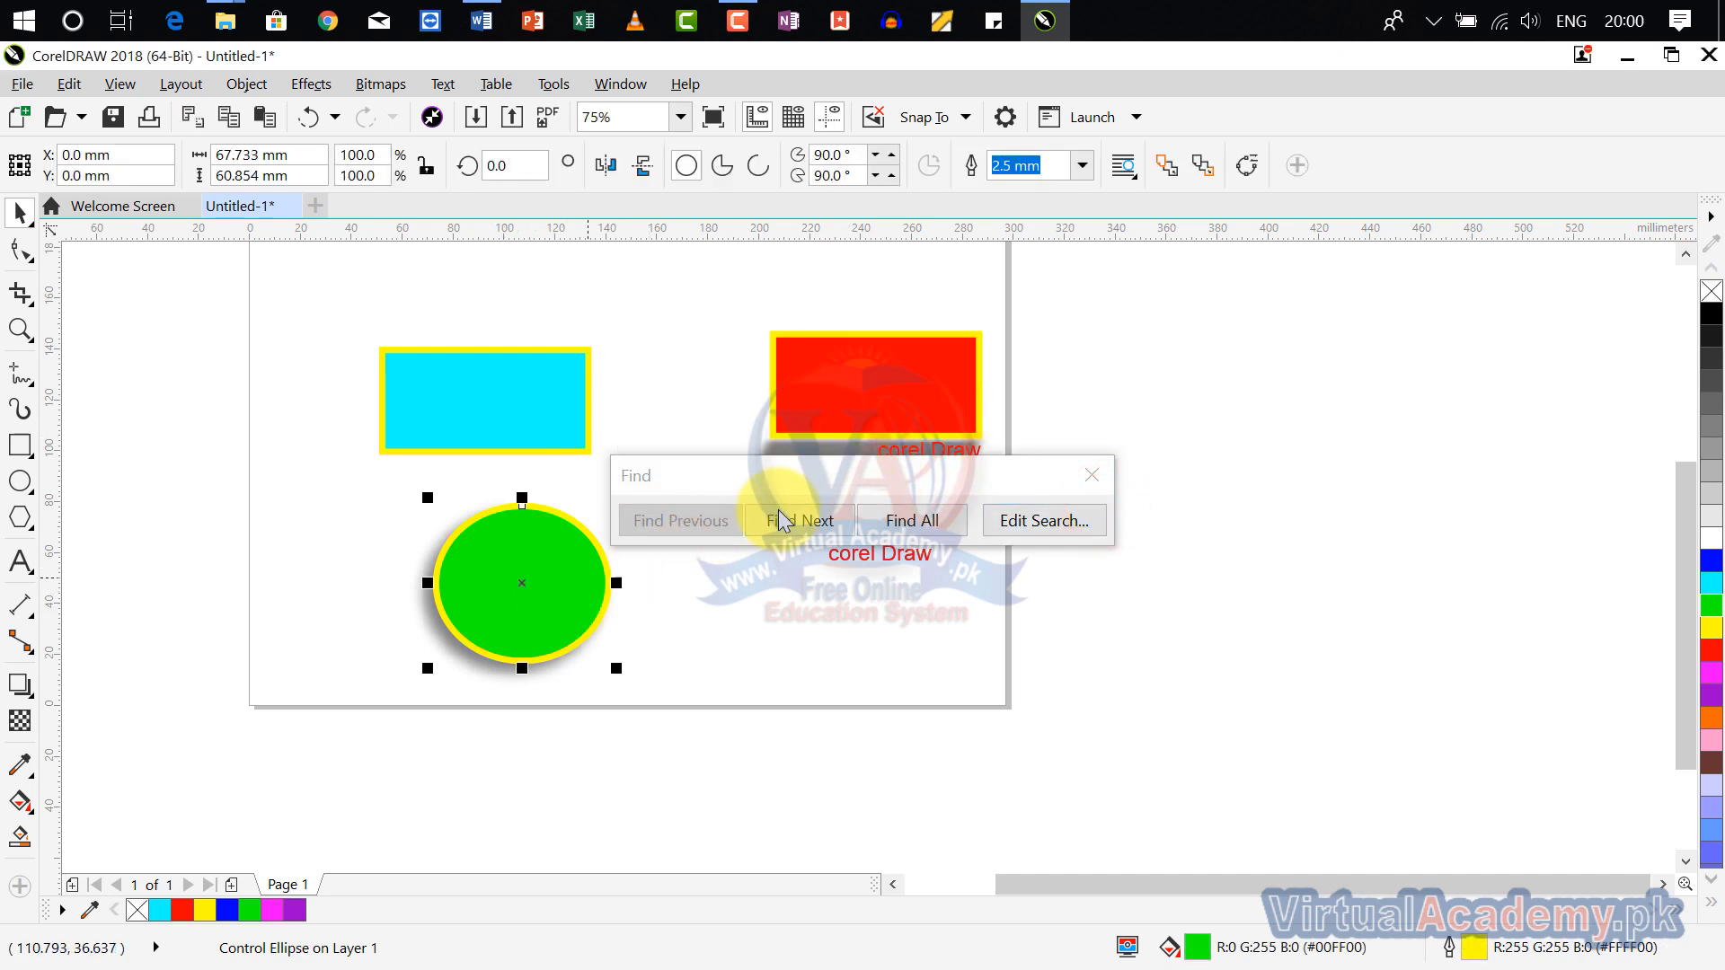
{"action": "left_click", "coordinate": [1093, 477]}
{"action": "left_click", "coordinate": [767, 562]}
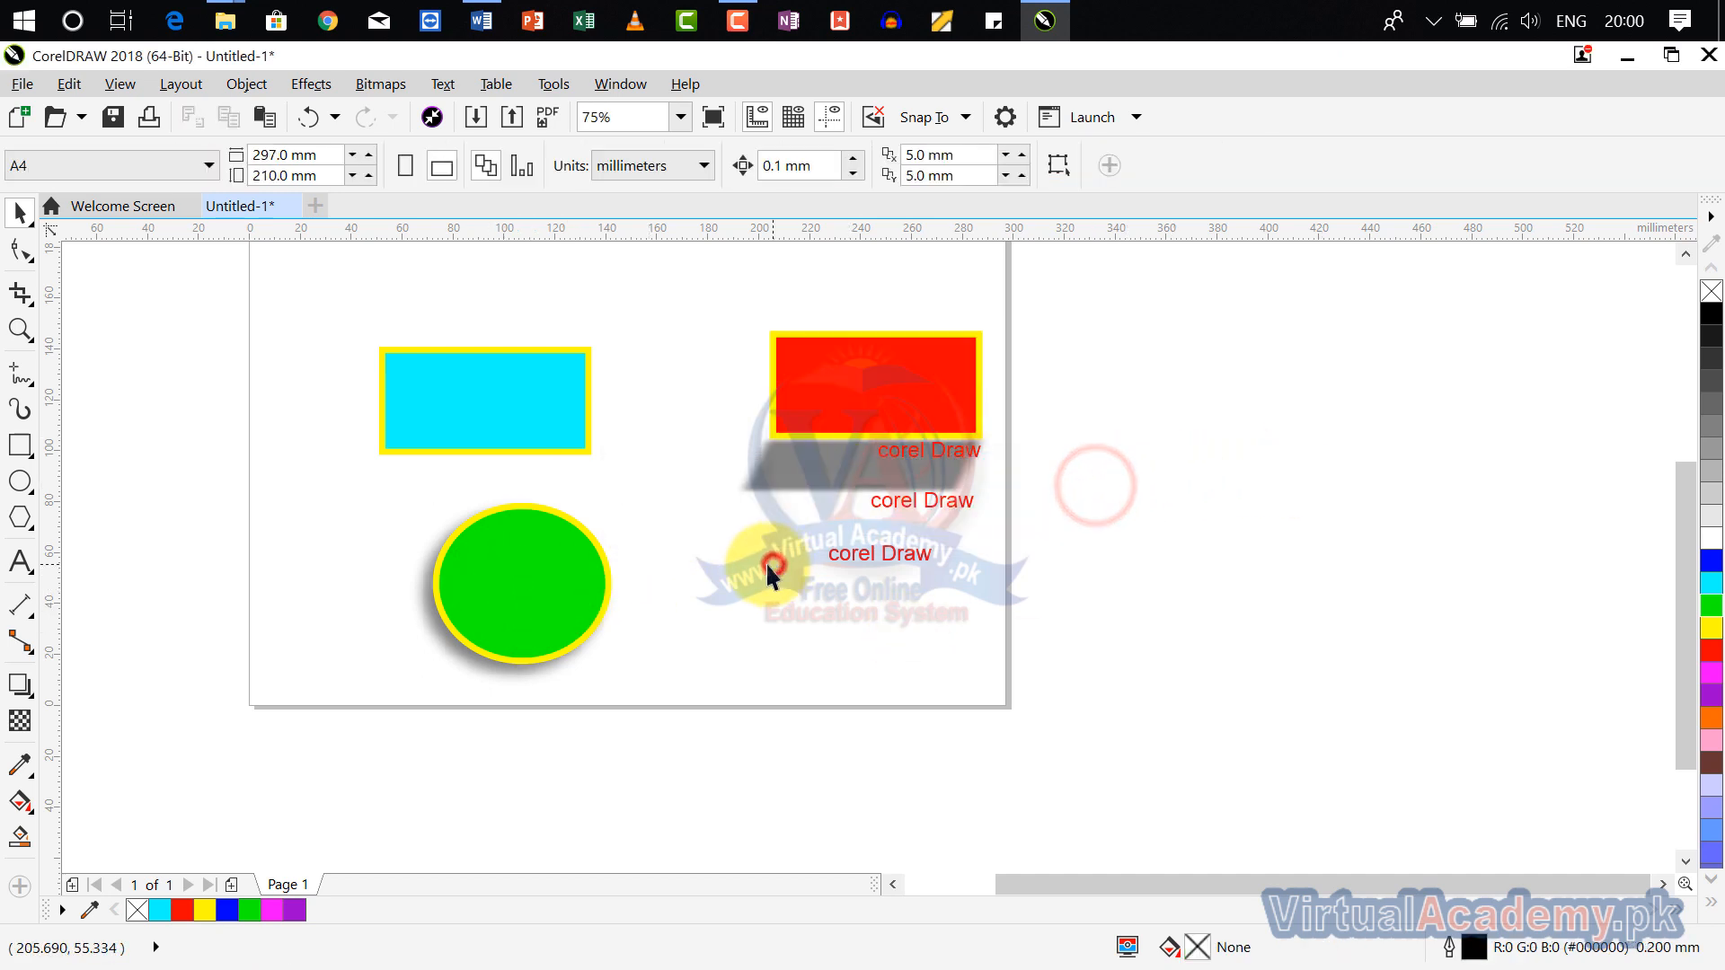
Step: Start a Replace Objects operation and choose to replace a color model or palette
{"action": "left_click", "coordinate": [65, 84]}
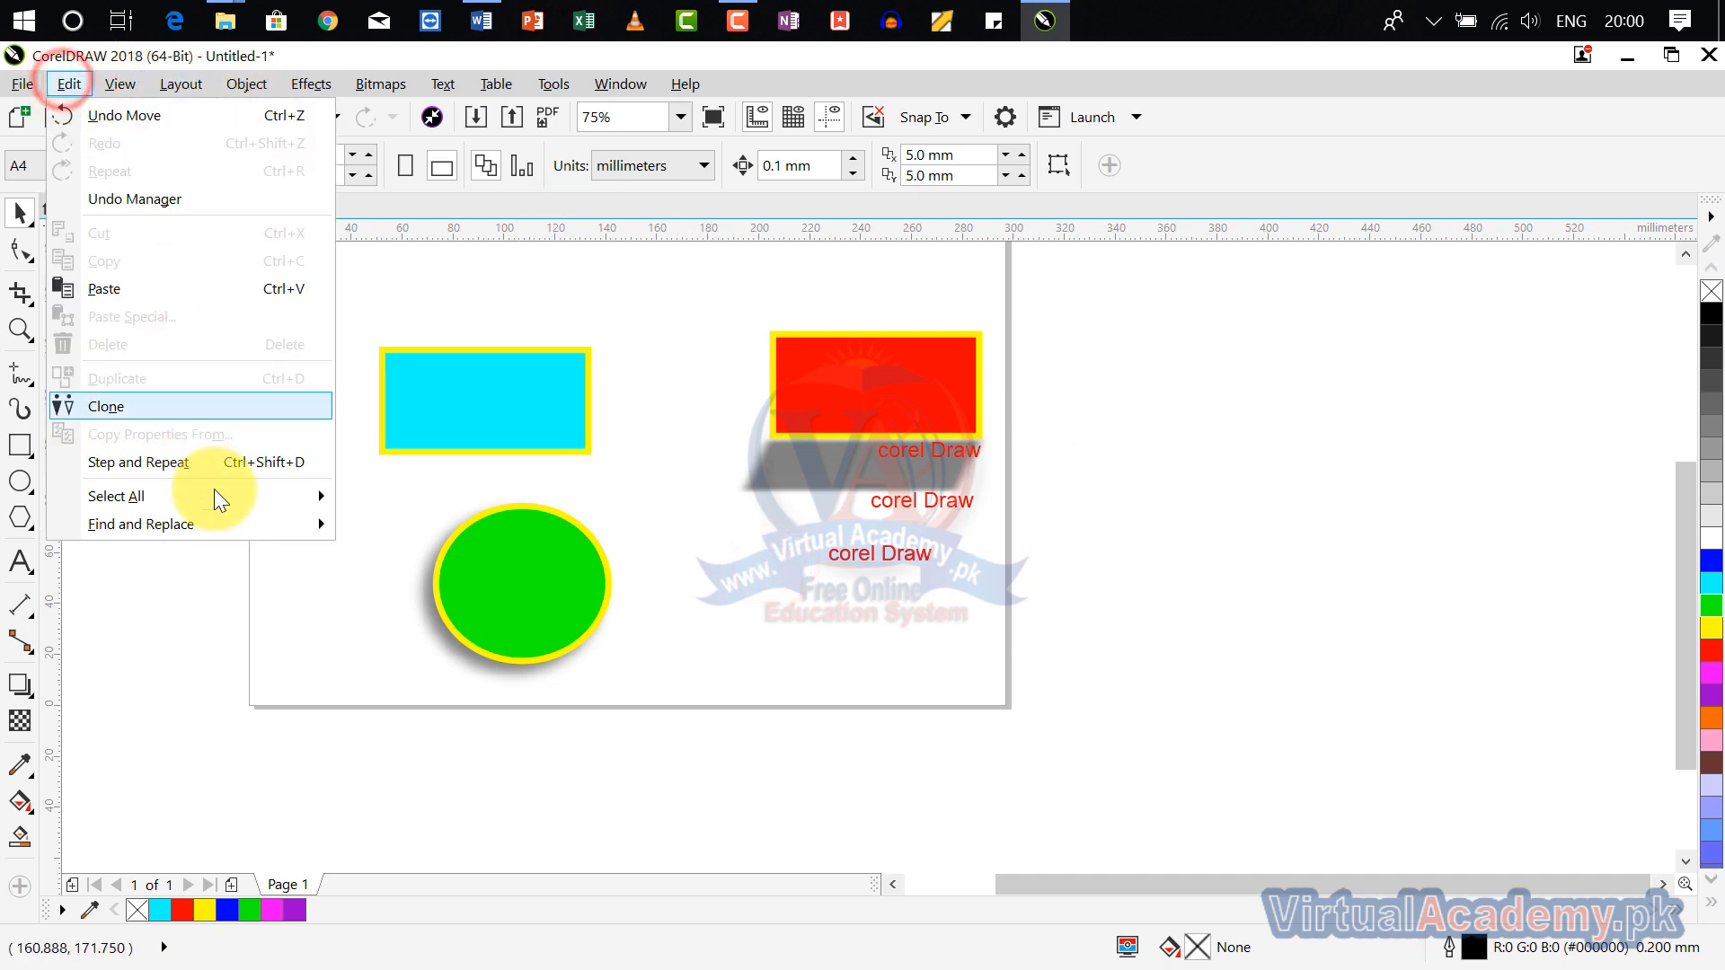
{"action": "mouse_move", "coordinate": [235, 525]}
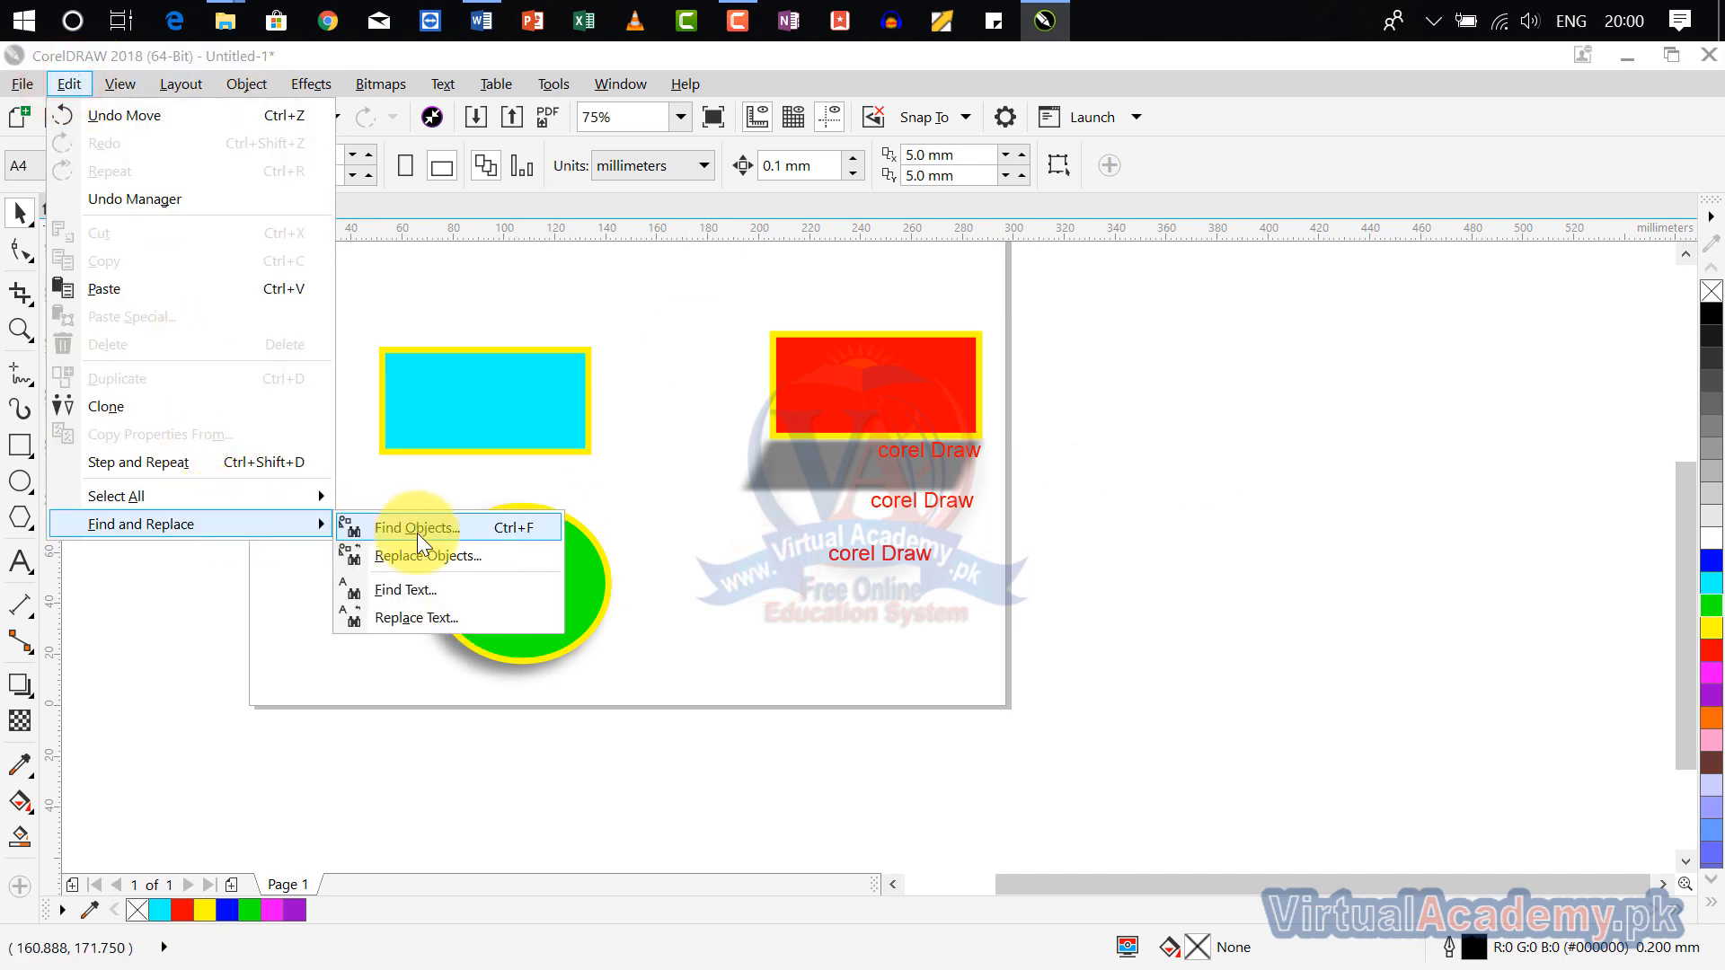
{"action": "left_click", "coordinate": [451, 557]}
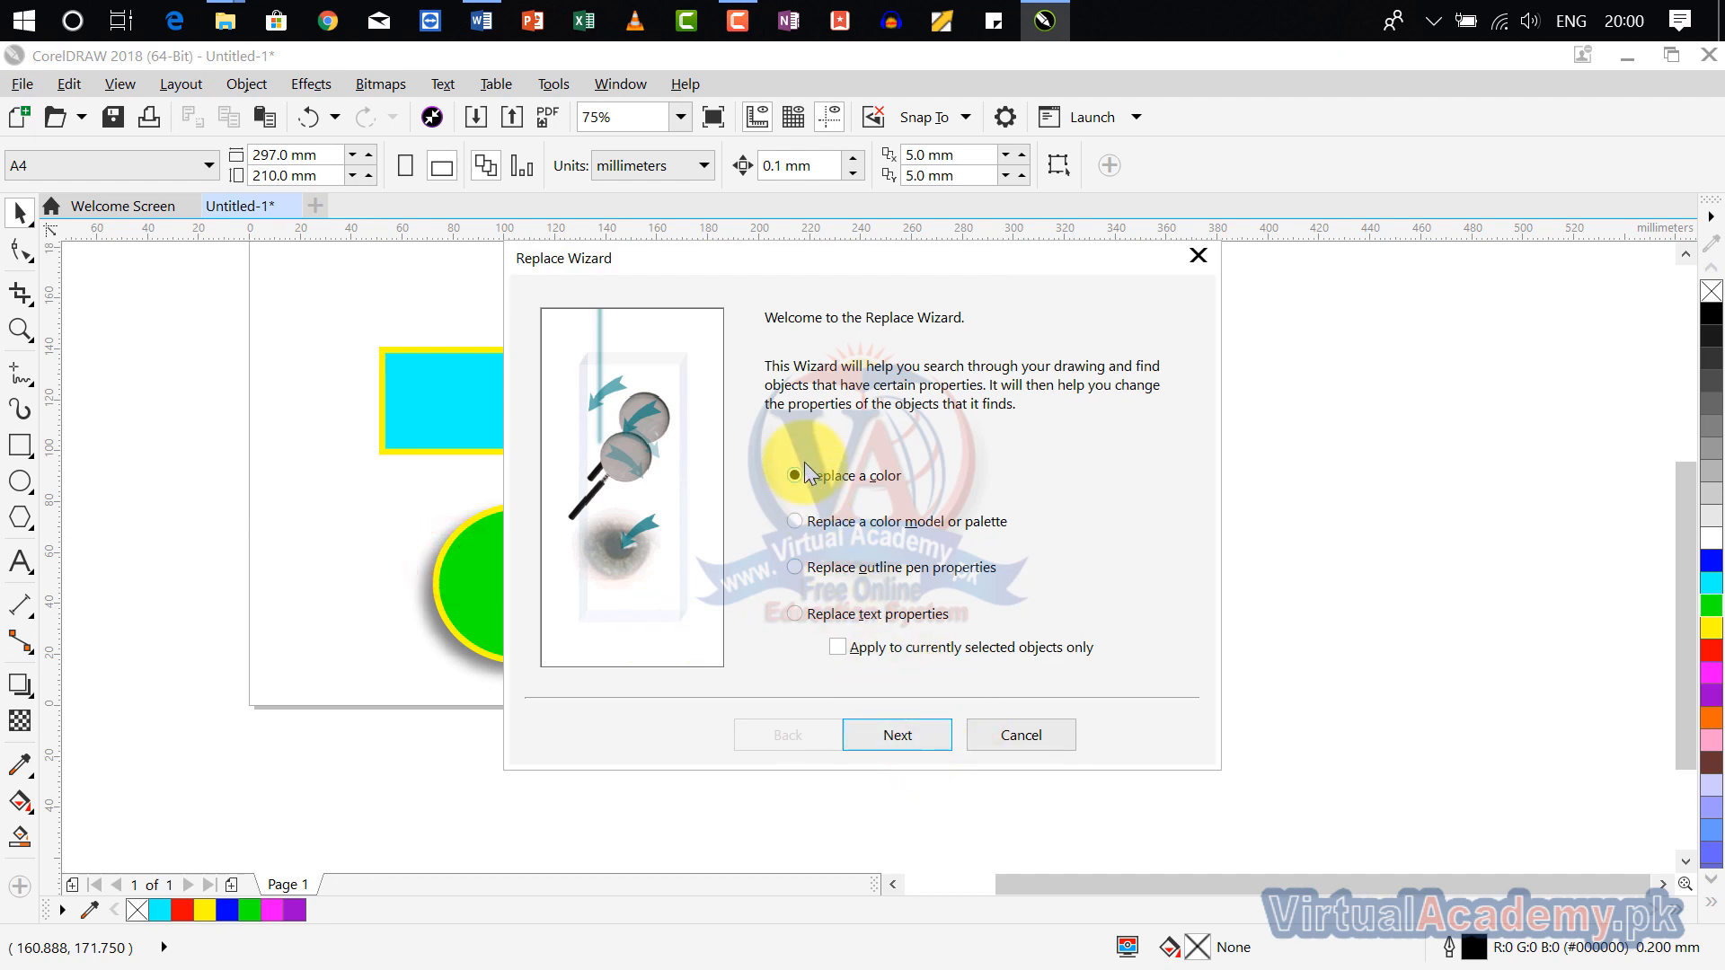
{"action": "left_click", "coordinate": [842, 524]}
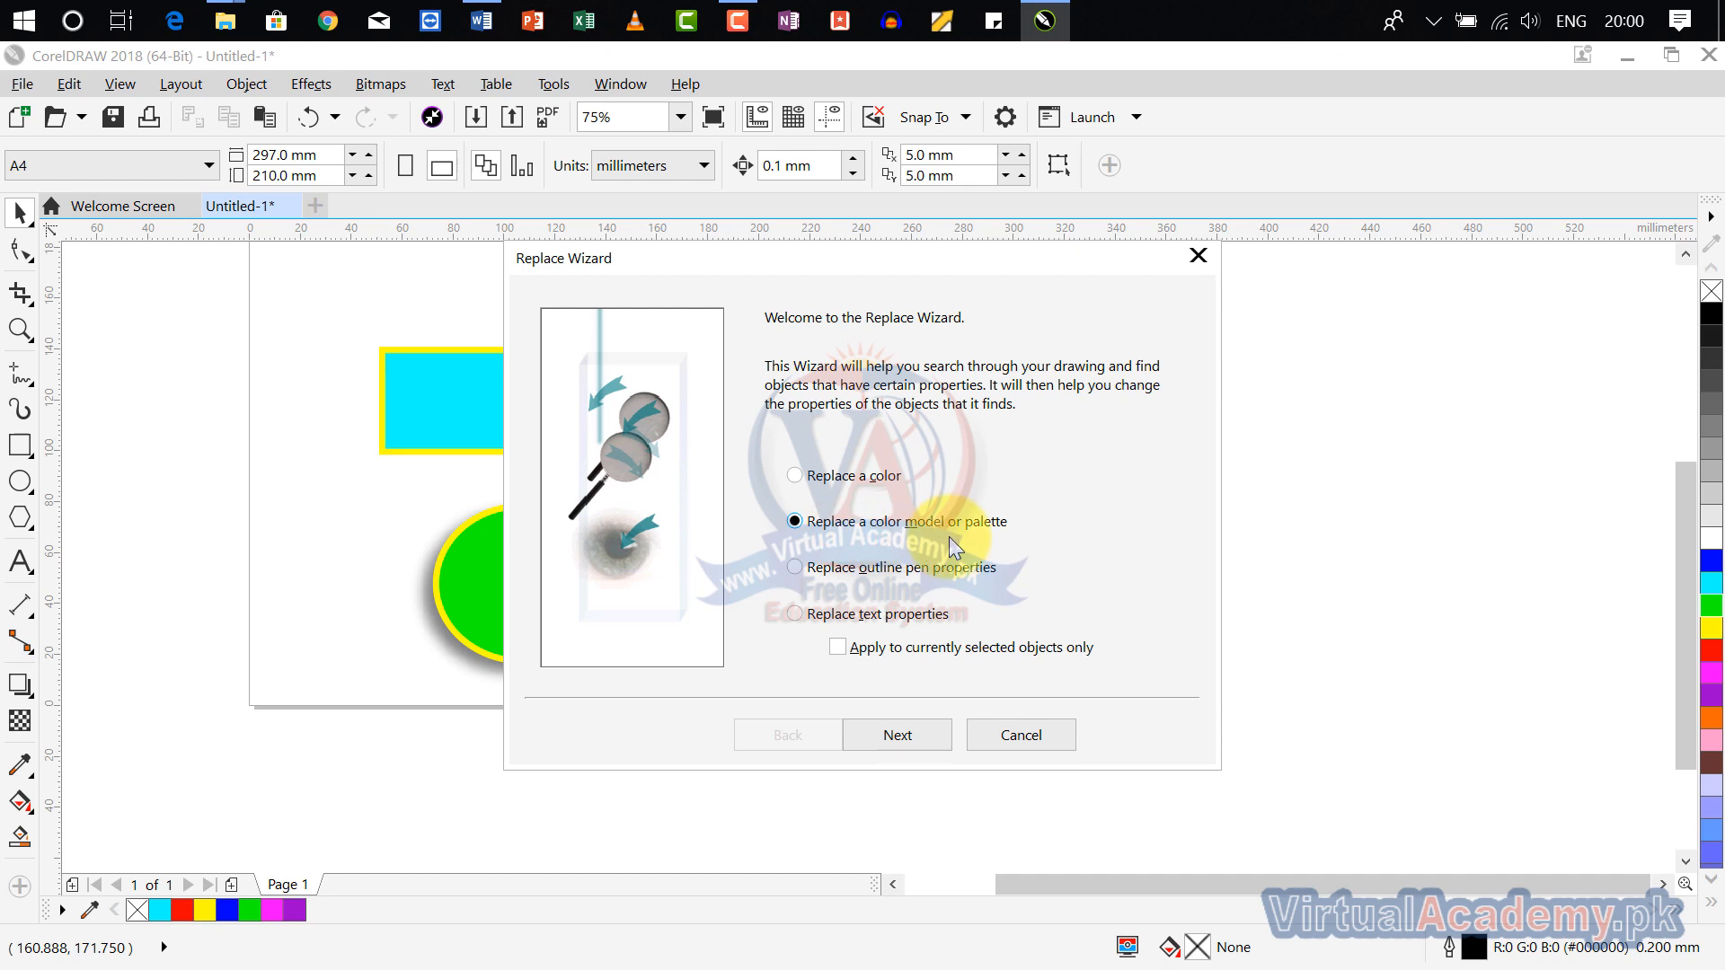
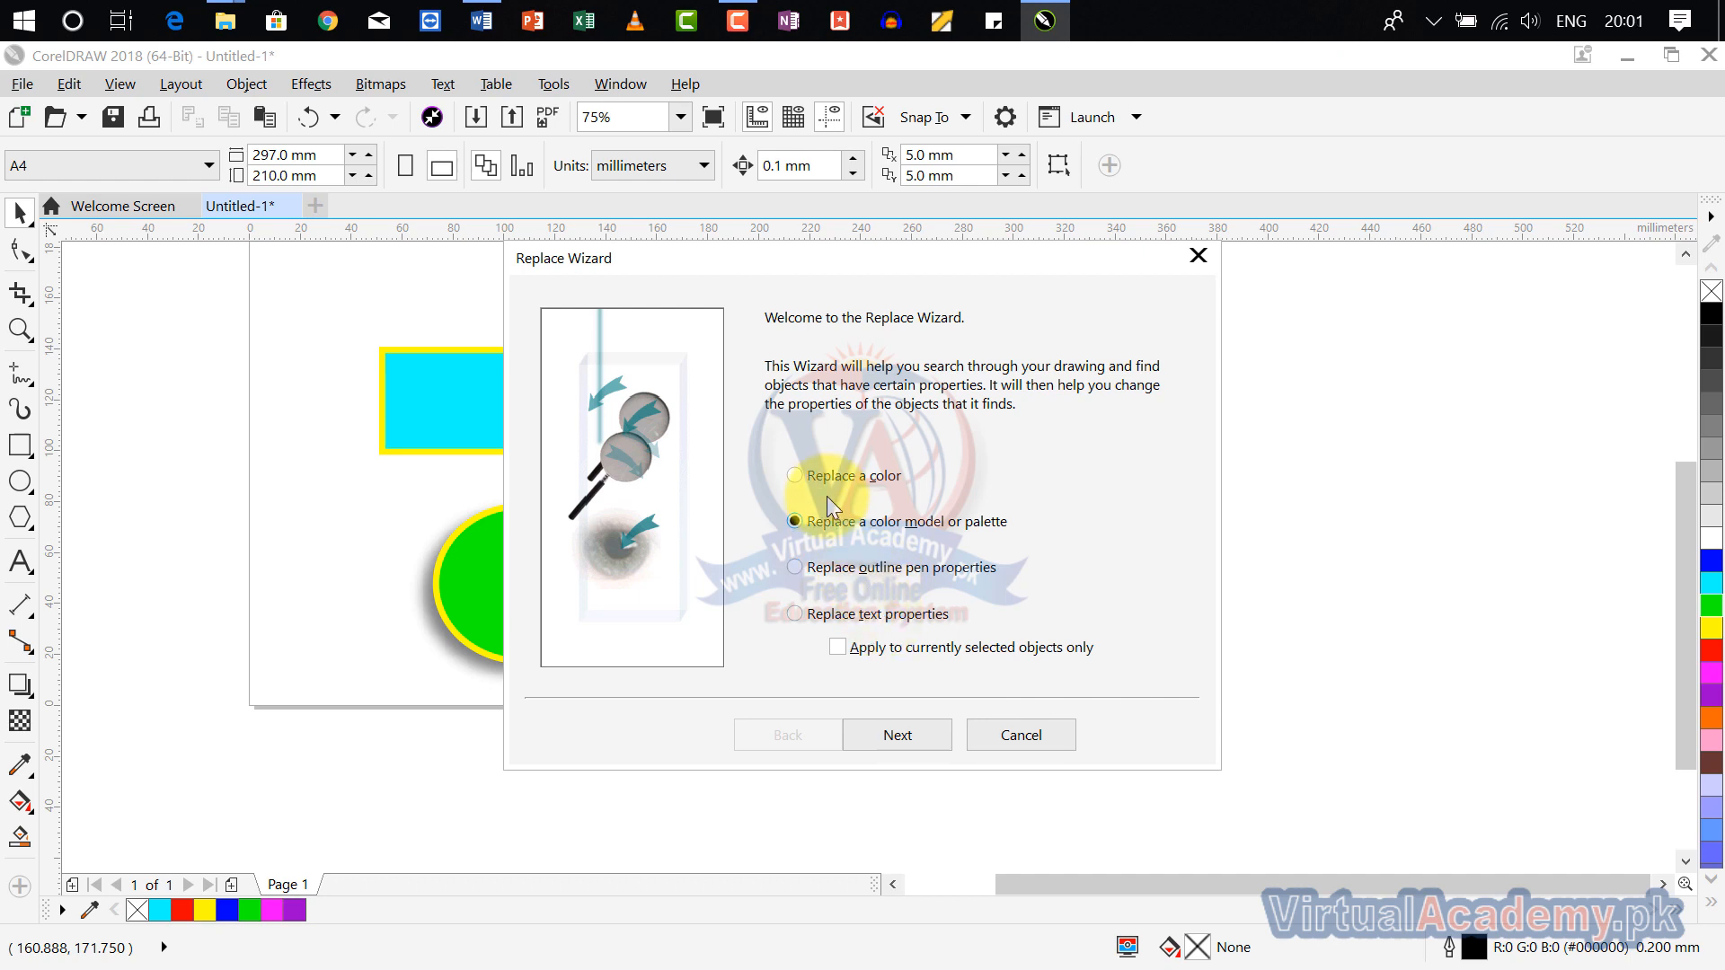
Step: Switch the replace operation to replacing a color, and sample the ellipse's green fill as the color to find
{"action": "left_click", "coordinate": [813, 472]}
{"action": "left_click", "coordinate": [925, 732]}
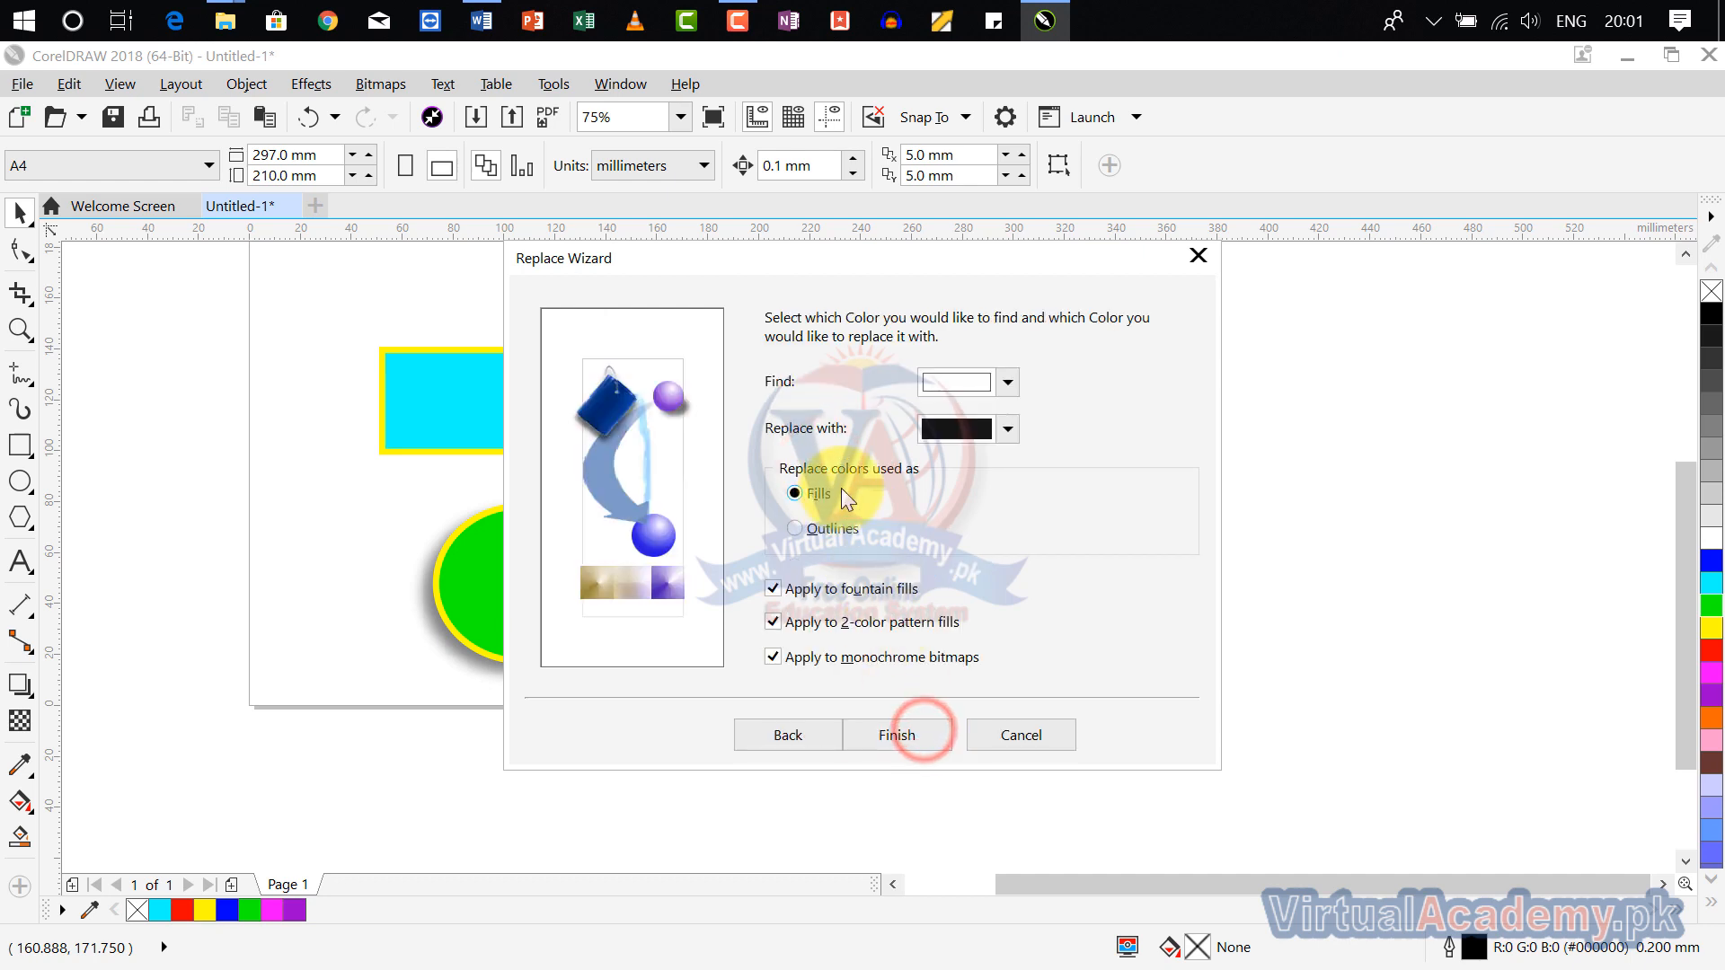
{"action": "left_click_drag", "start_coordinate": [854, 252], "coordinate": [1113, 244]}
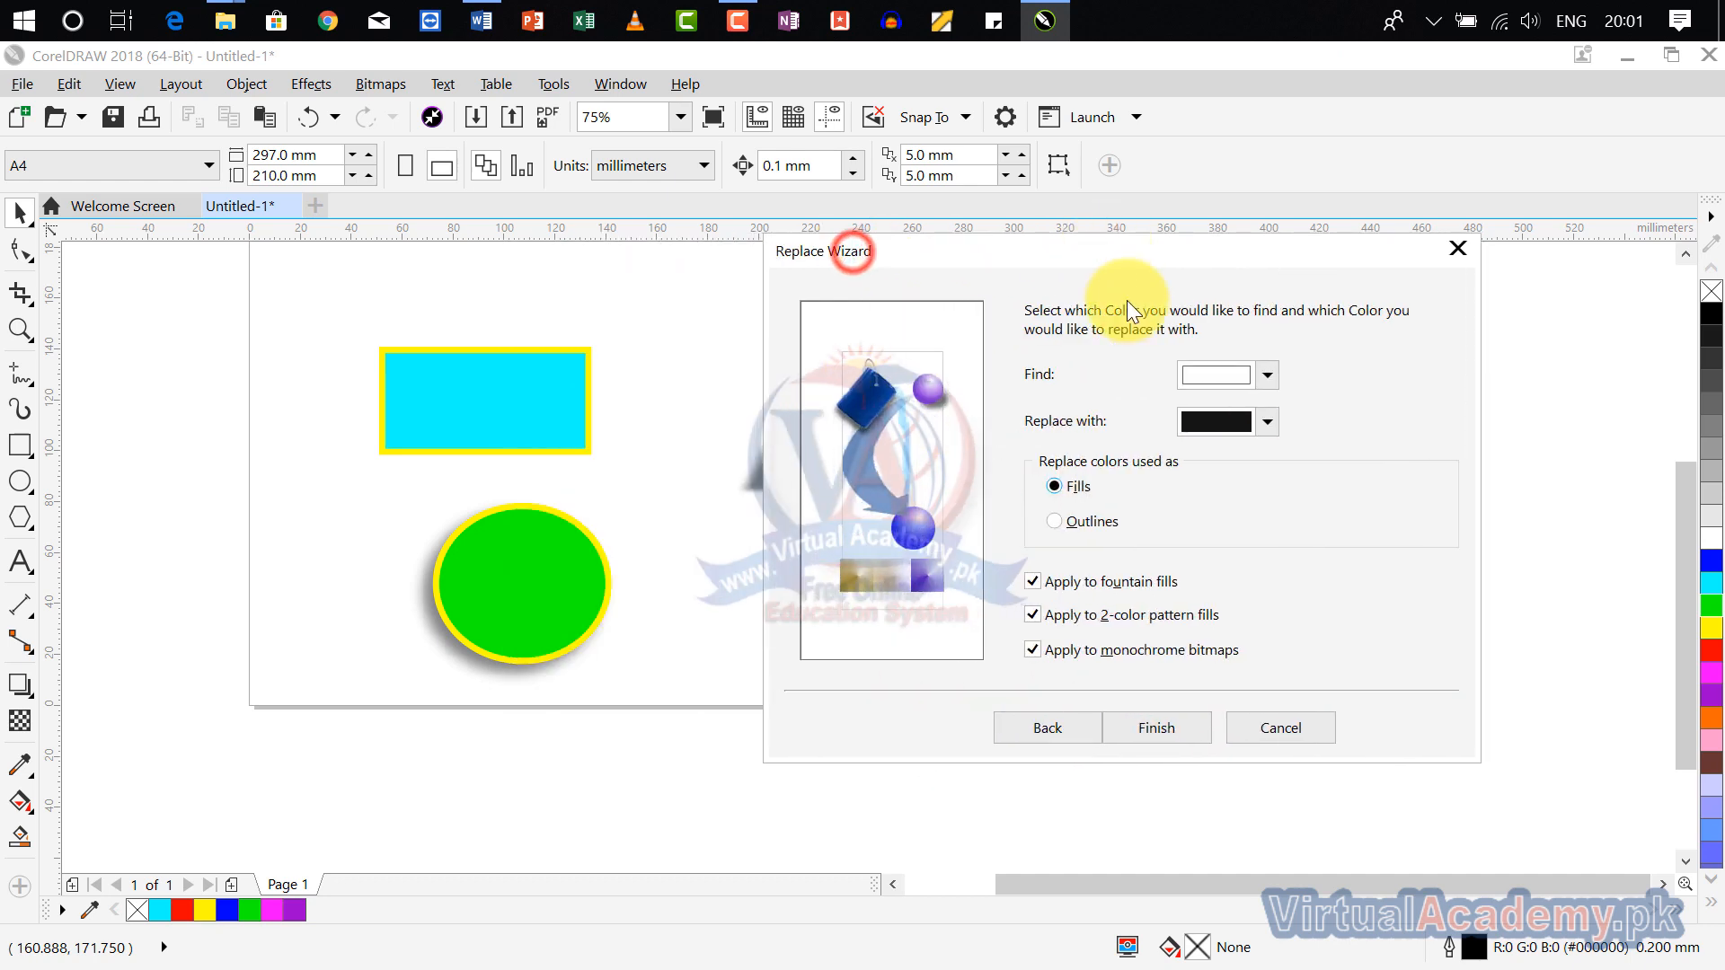
{"action": "left_click", "coordinate": [1265, 375]}
{"action": "left_click", "coordinate": [1304, 440]}
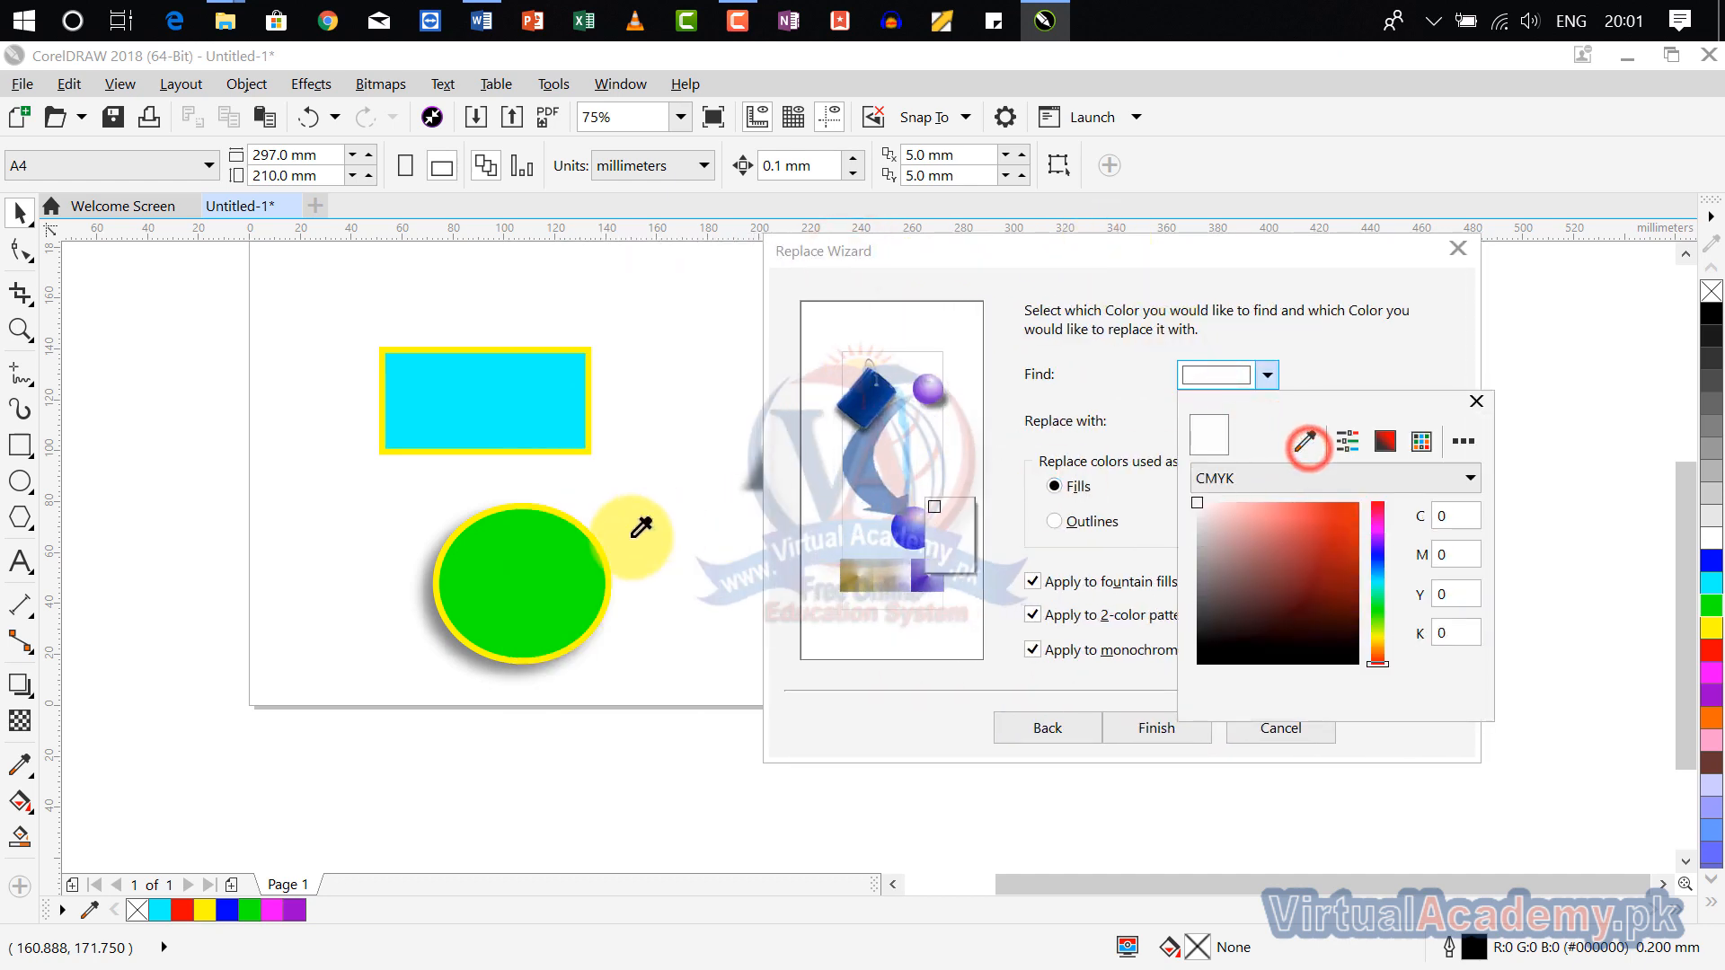
{"action": "left_click", "coordinate": [485, 569]}
{"action": "left_click", "coordinate": [1422, 345]}
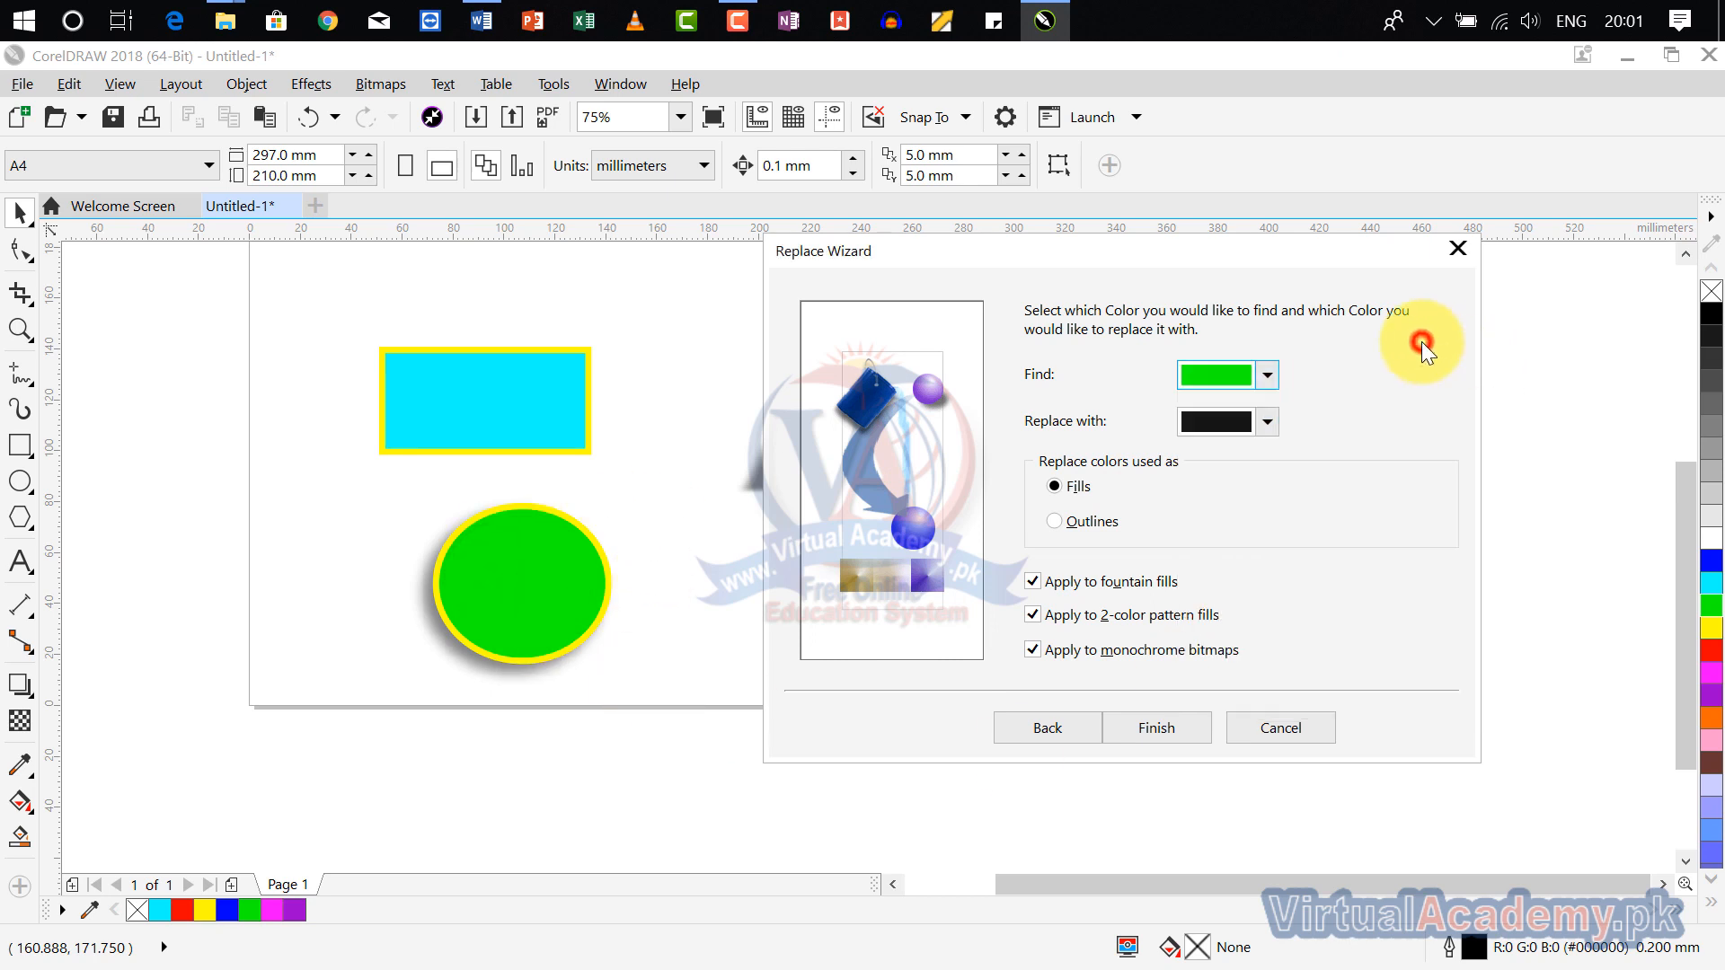
Step: Set the replacement color to red C2 M99 Y69 K8 for fills and finish the replace setup
{"action": "left_click", "coordinate": [1267, 421]}
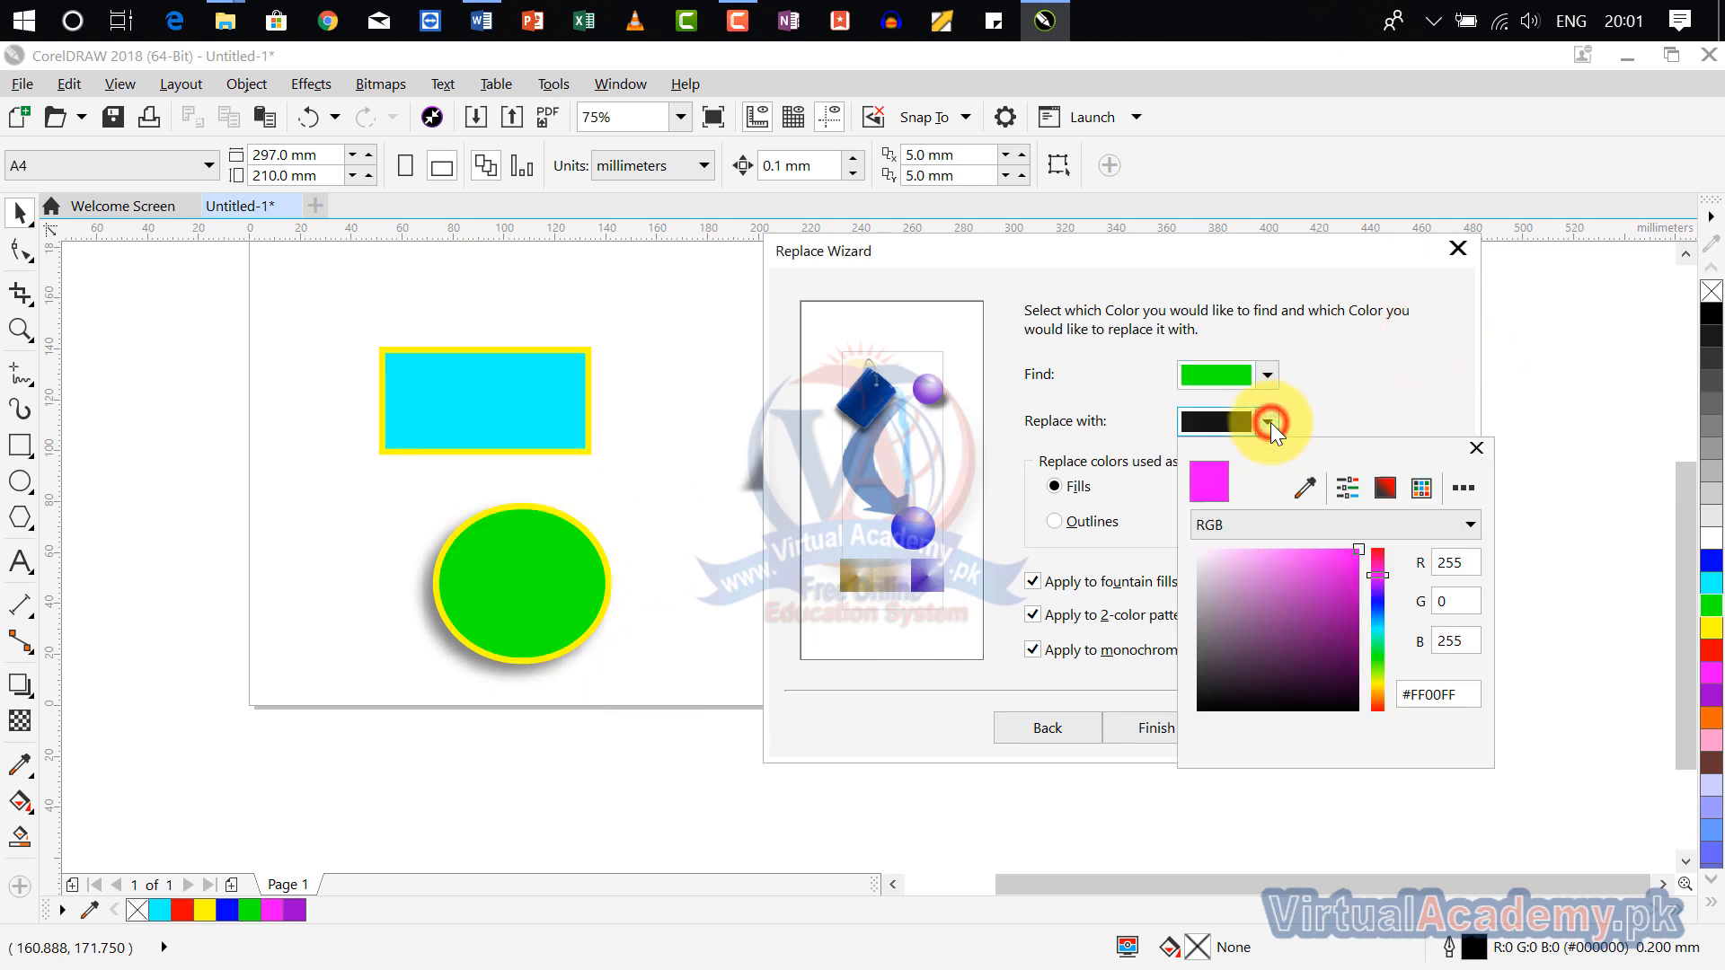
{"action": "left_click", "coordinate": [1377, 556]}
{"action": "left_click", "coordinate": [1333, 576]}
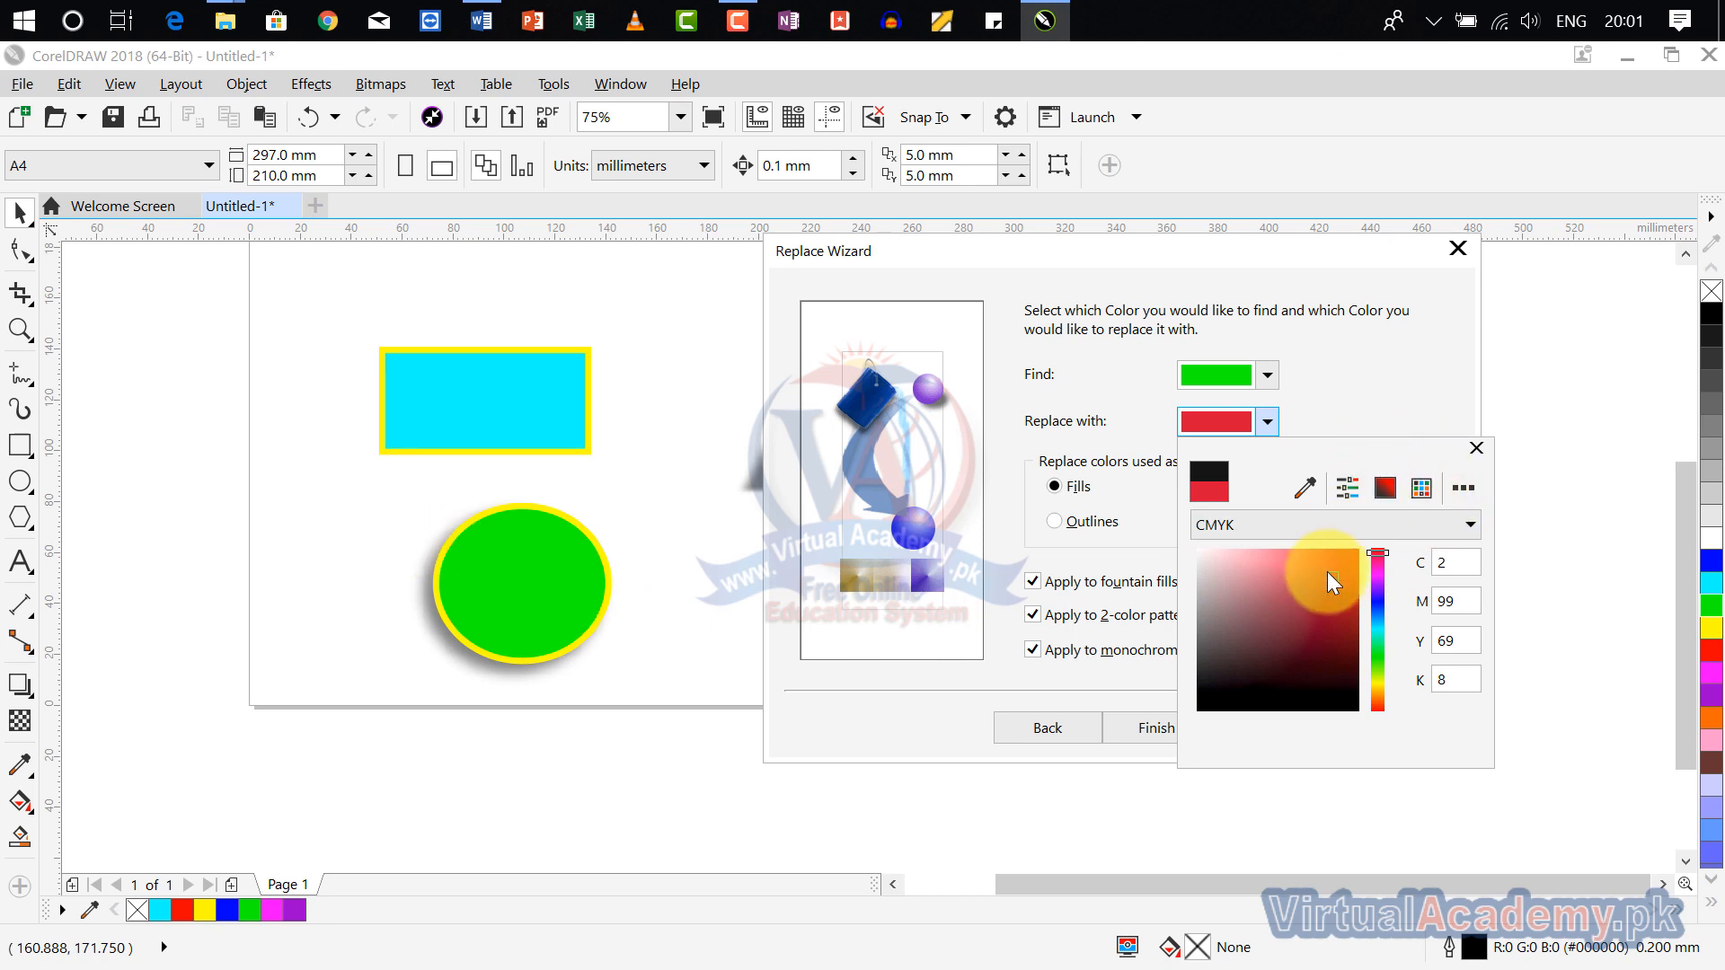
{"action": "left_click", "coordinate": [1475, 449]}
{"action": "left_click", "coordinate": [1177, 724]}
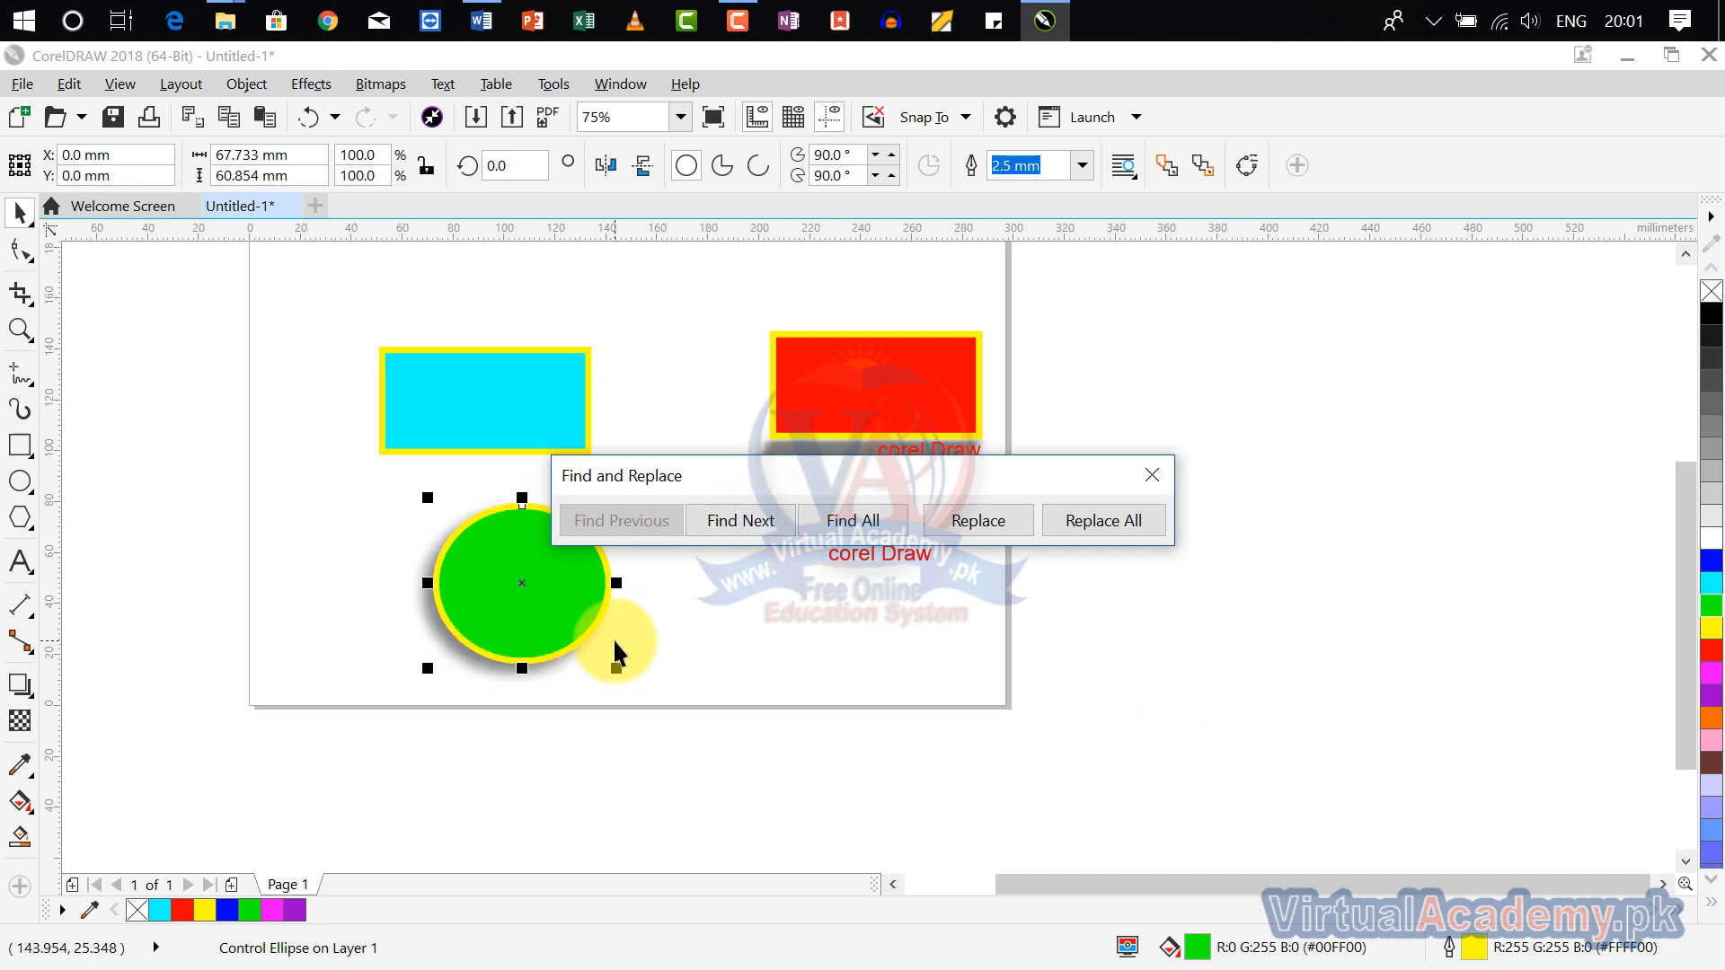
Step: Replace the green fill of the found ellipse with the red and end the find-and-replace operation
{"action": "left_click", "coordinate": [1000, 518]}
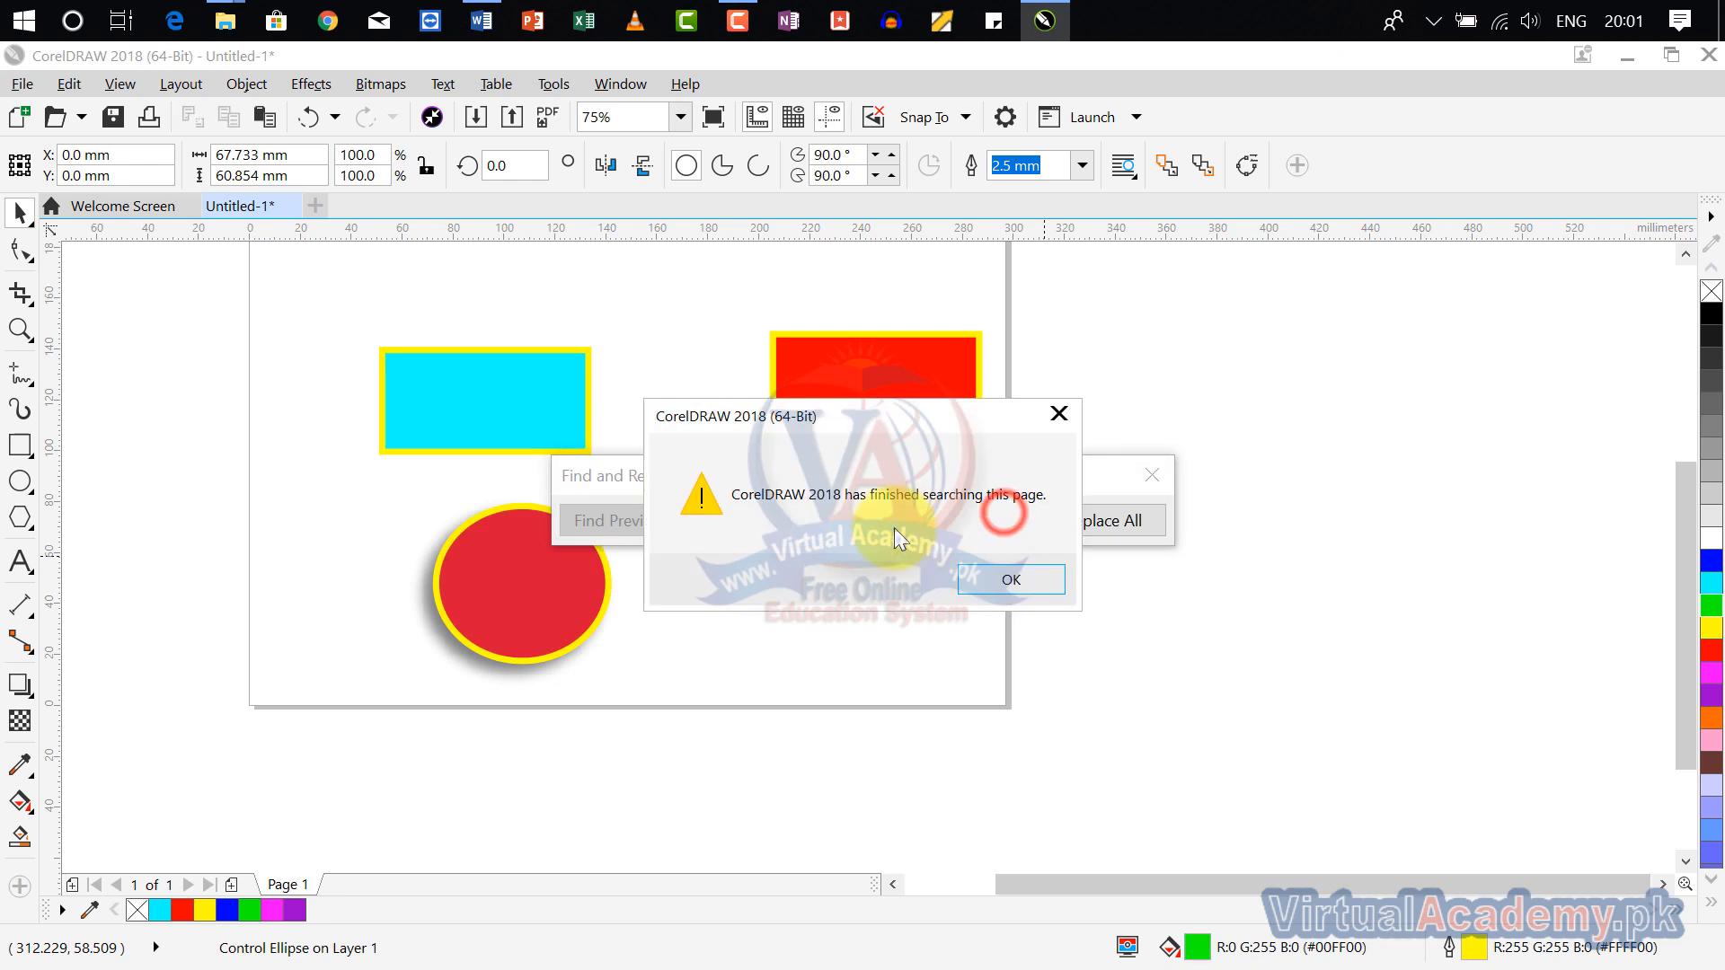
{"action": "left_click", "coordinate": [1030, 586]}
{"action": "left_click", "coordinate": [1151, 474]}
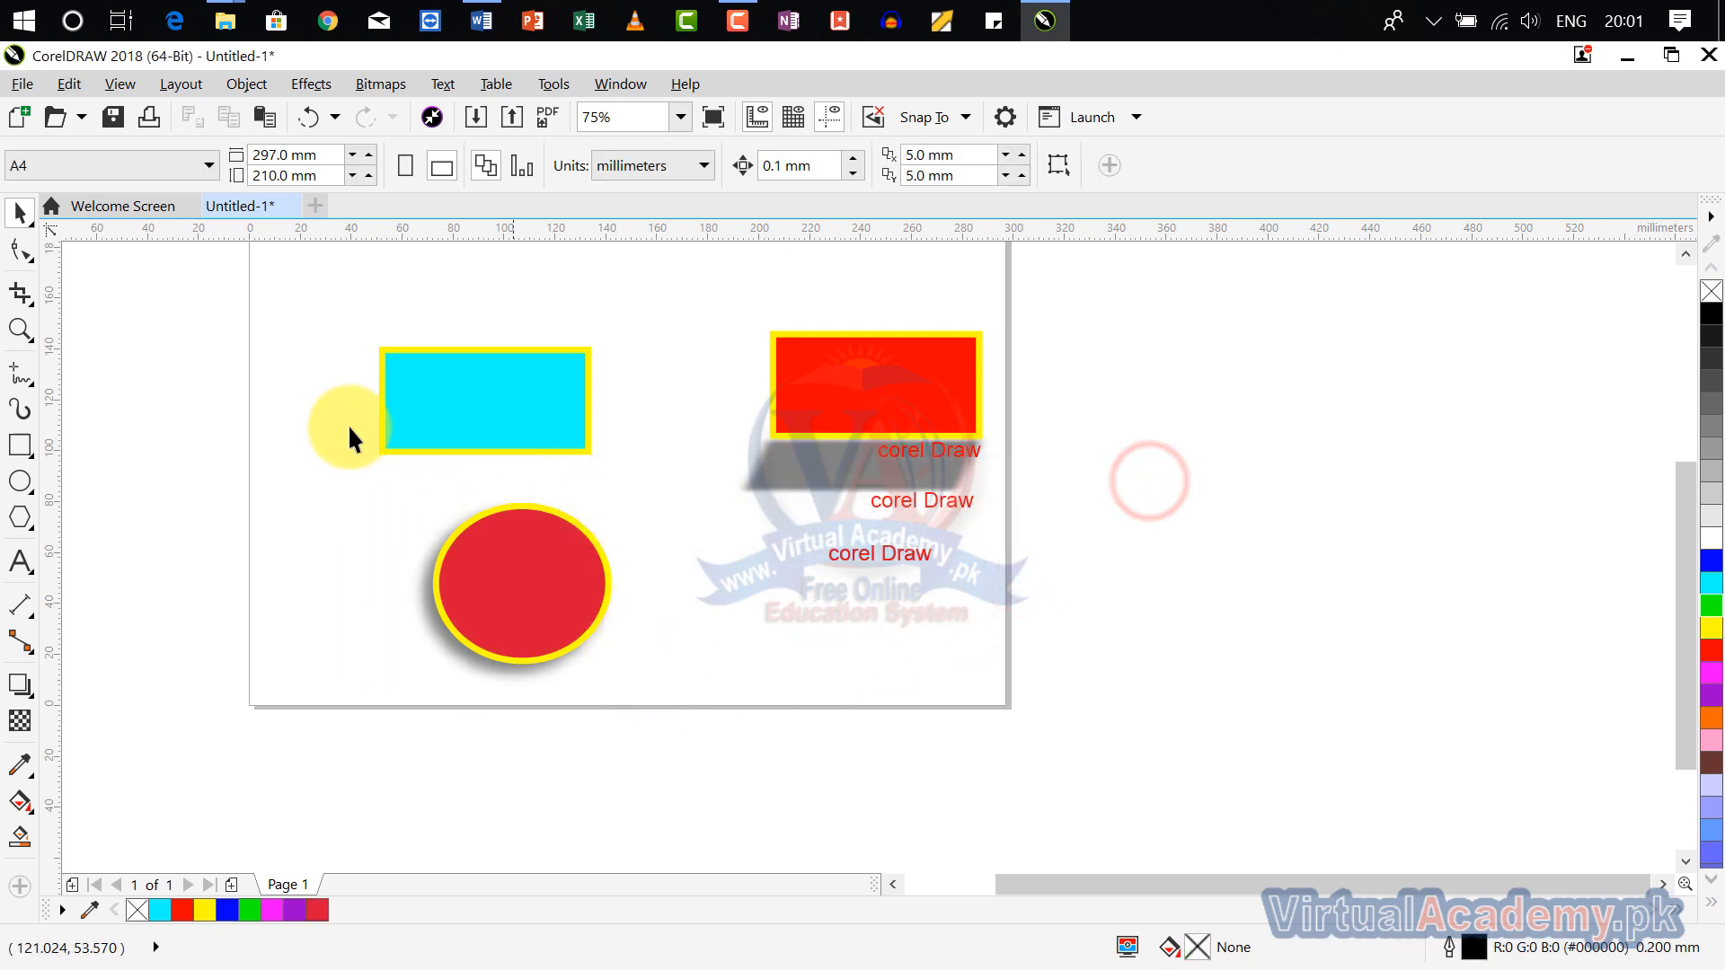
Step: Start another Replace Objects operation with the ellipse selected, examine the color models offered for finding, and return to the replacement type choices
{"action": "left_click", "coordinate": [535, 582]}
{"action": "left_click", "coordinate": [69, 84]}
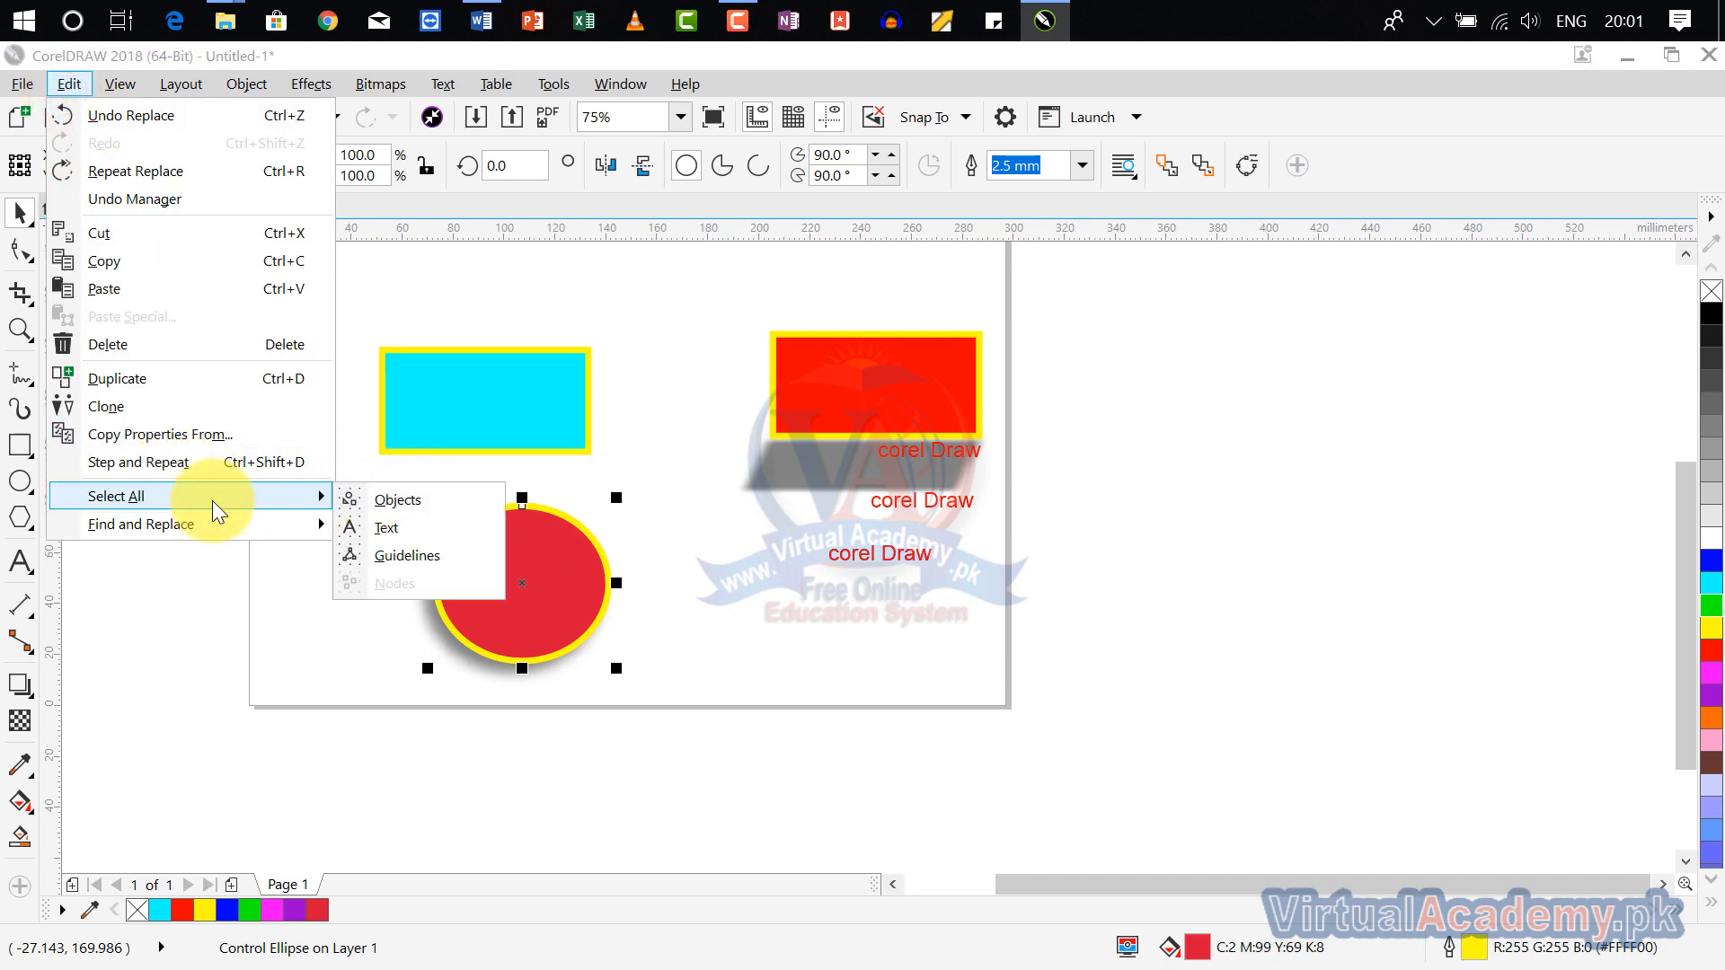
{"action": "mouse_move", "coordinate": [216, 528]}
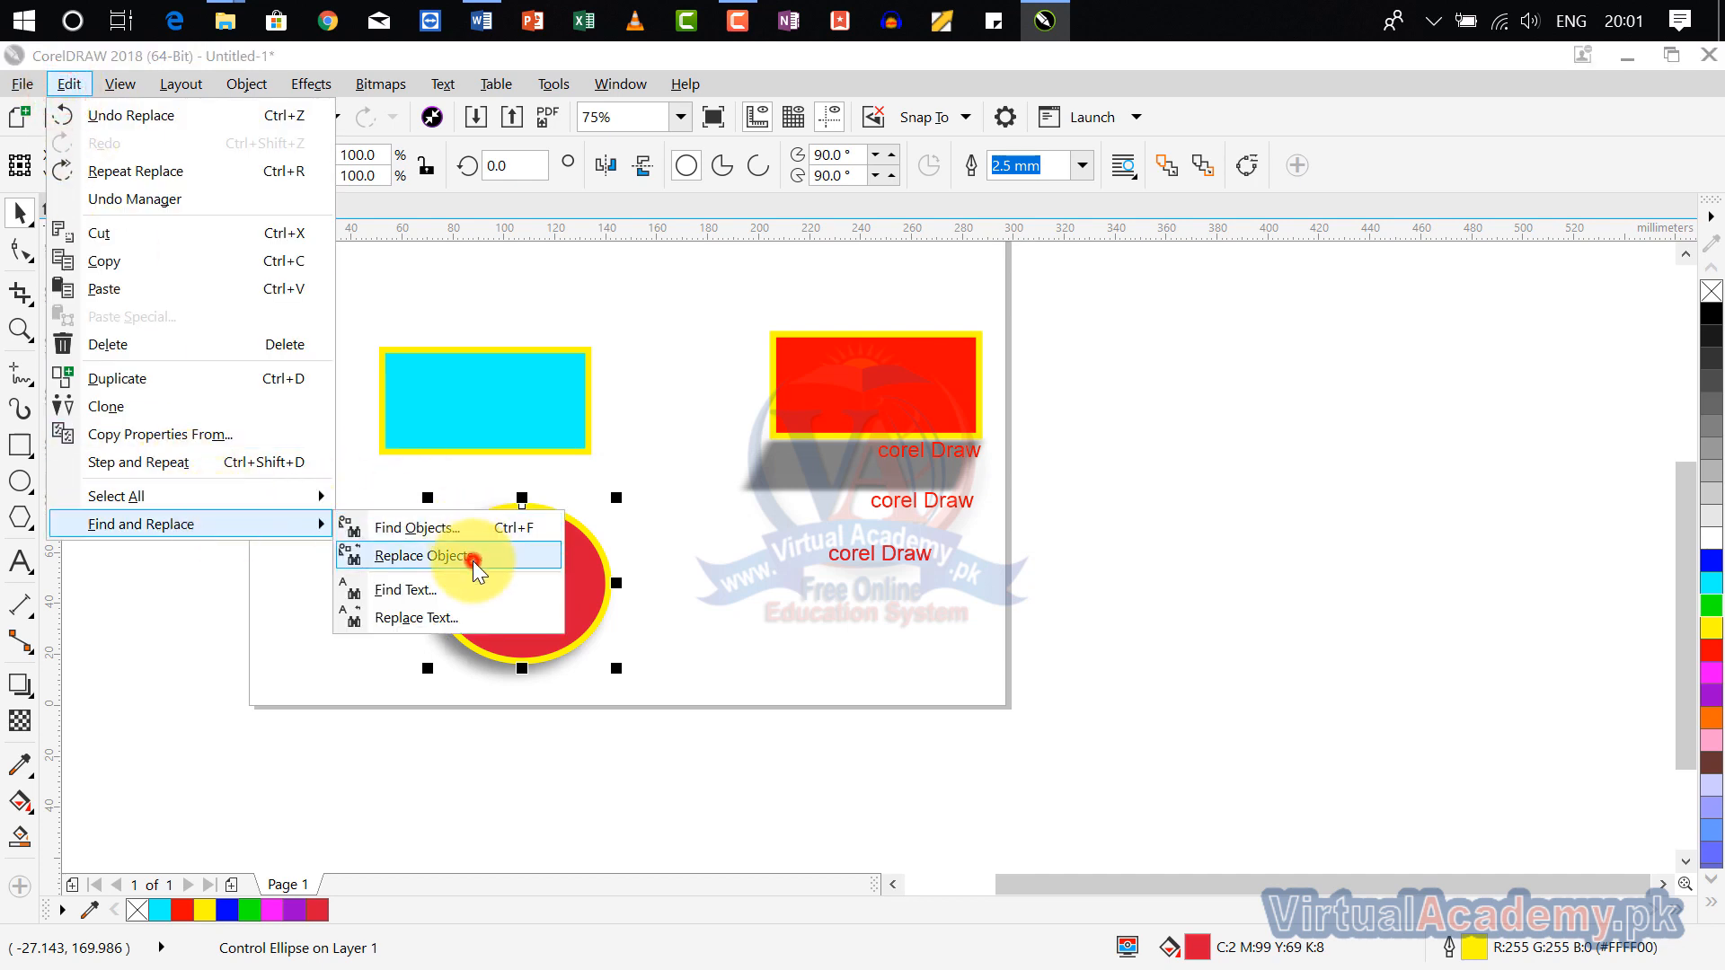
{"action": "left_click", "coordinate": [474, 561]}
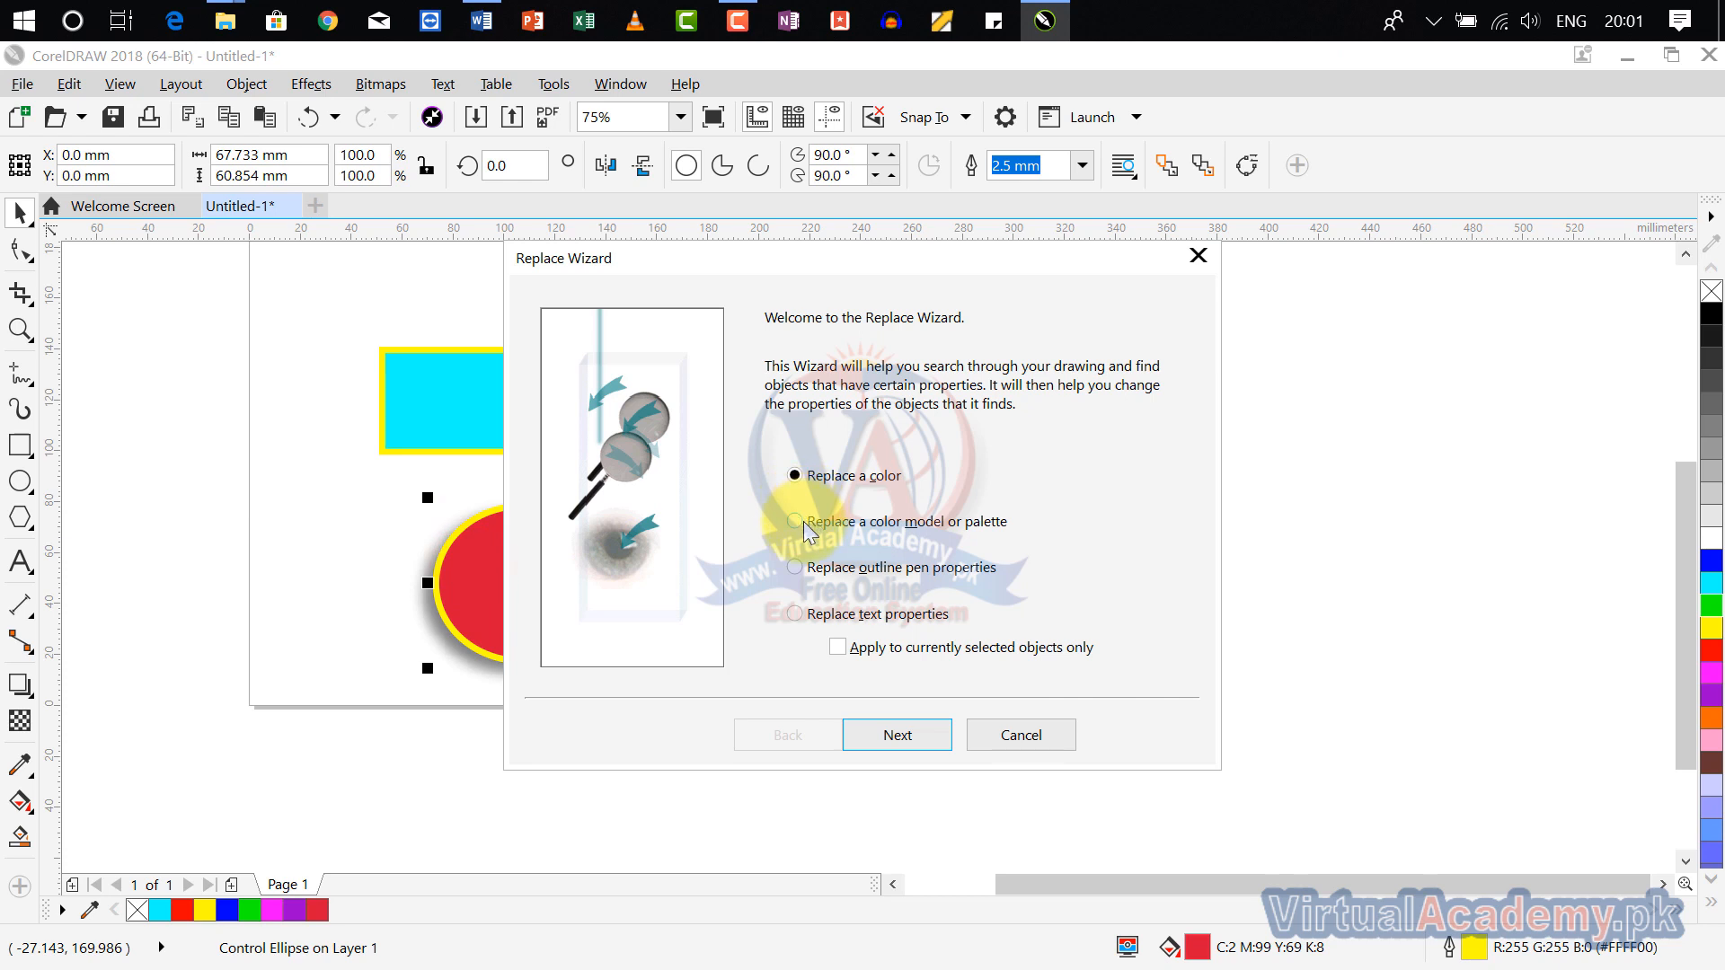
{"action": "left_click", "coordinate": [884, 733]}
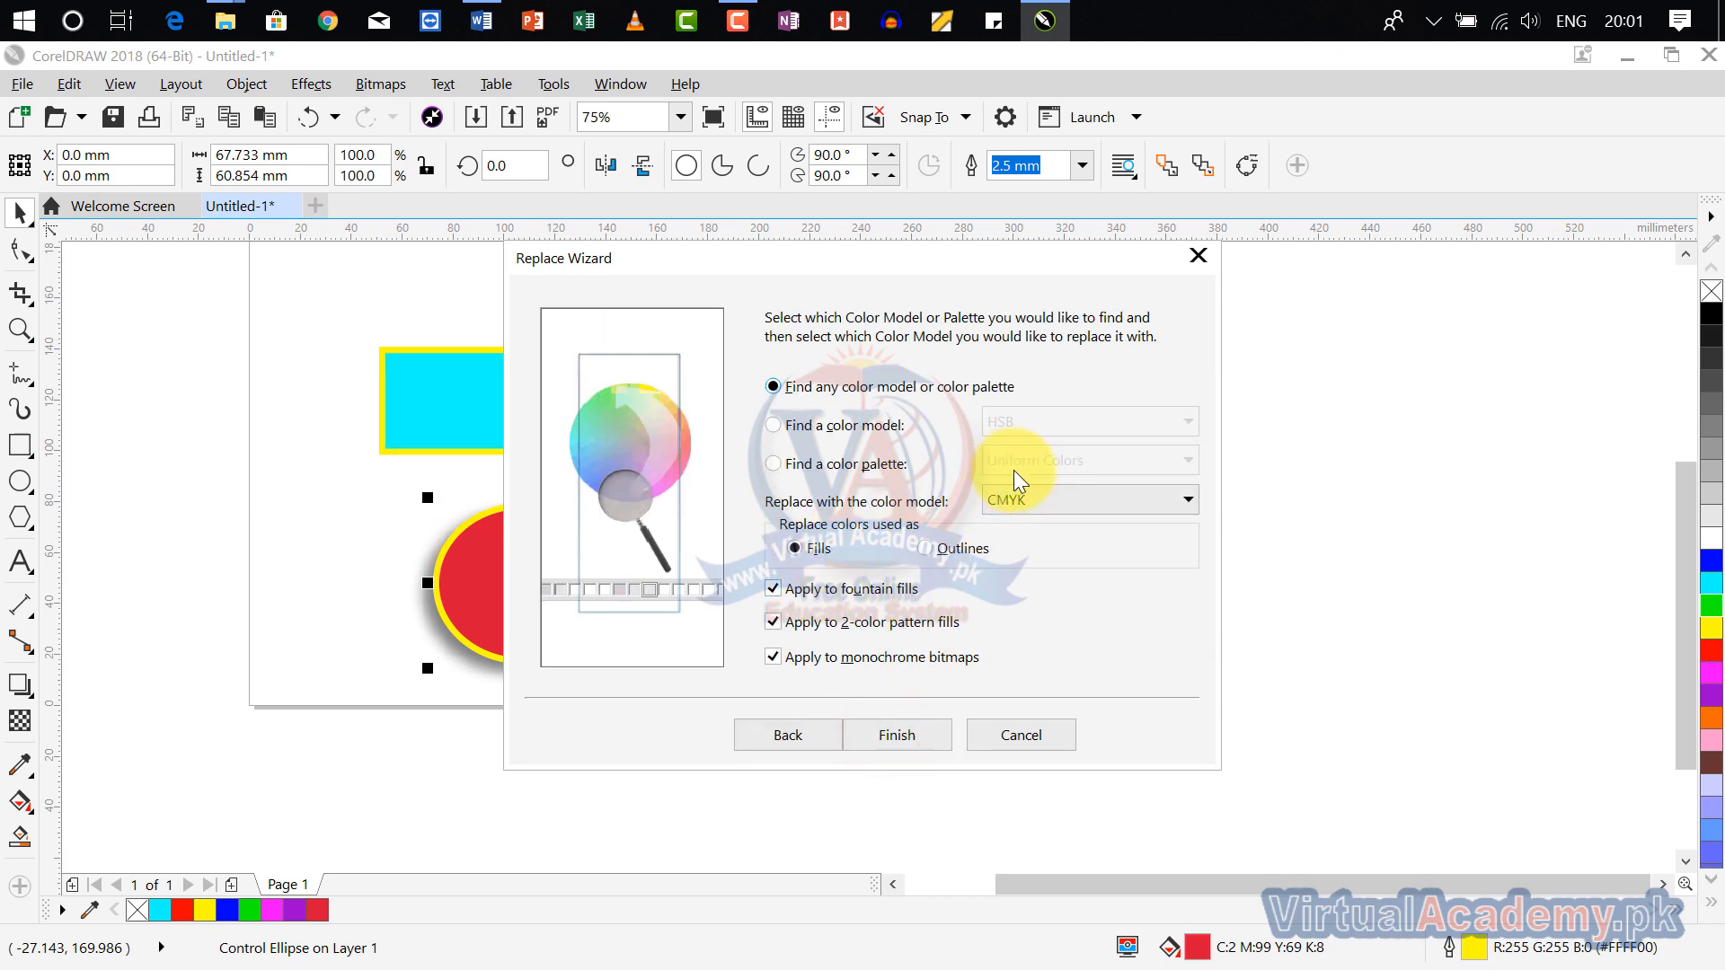
{"action": "left_click", "coordinate": [820, 424]}
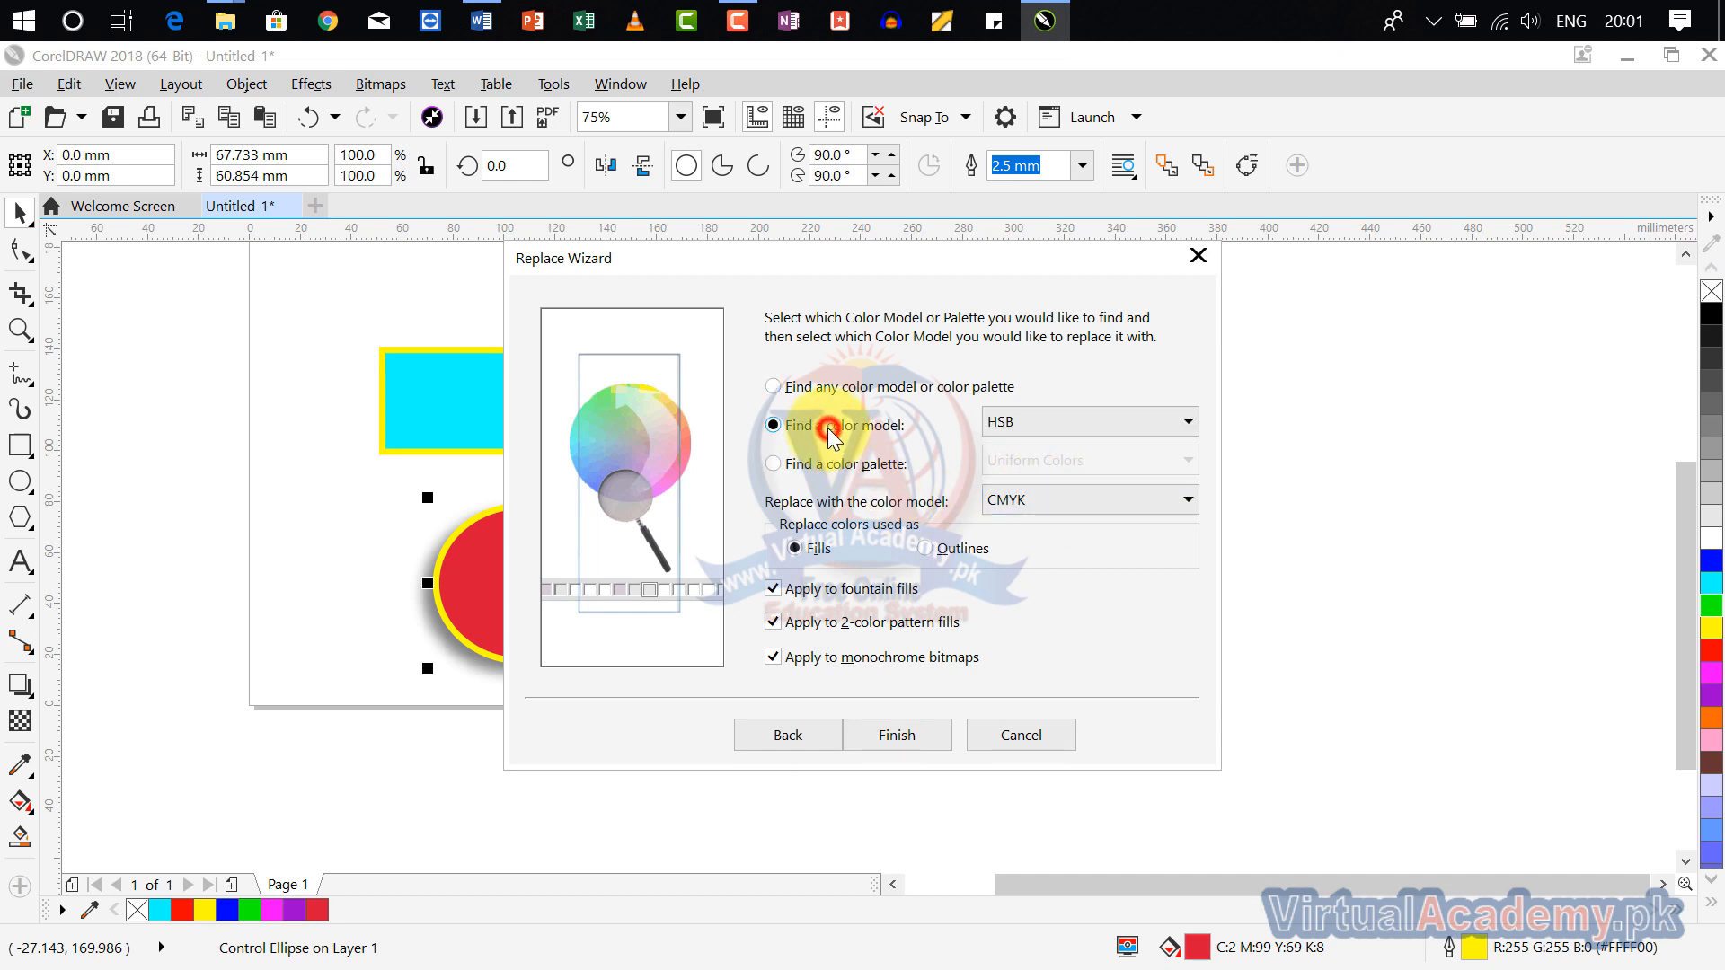
{"action": "left_click", "coordinate": [1077, 434]}
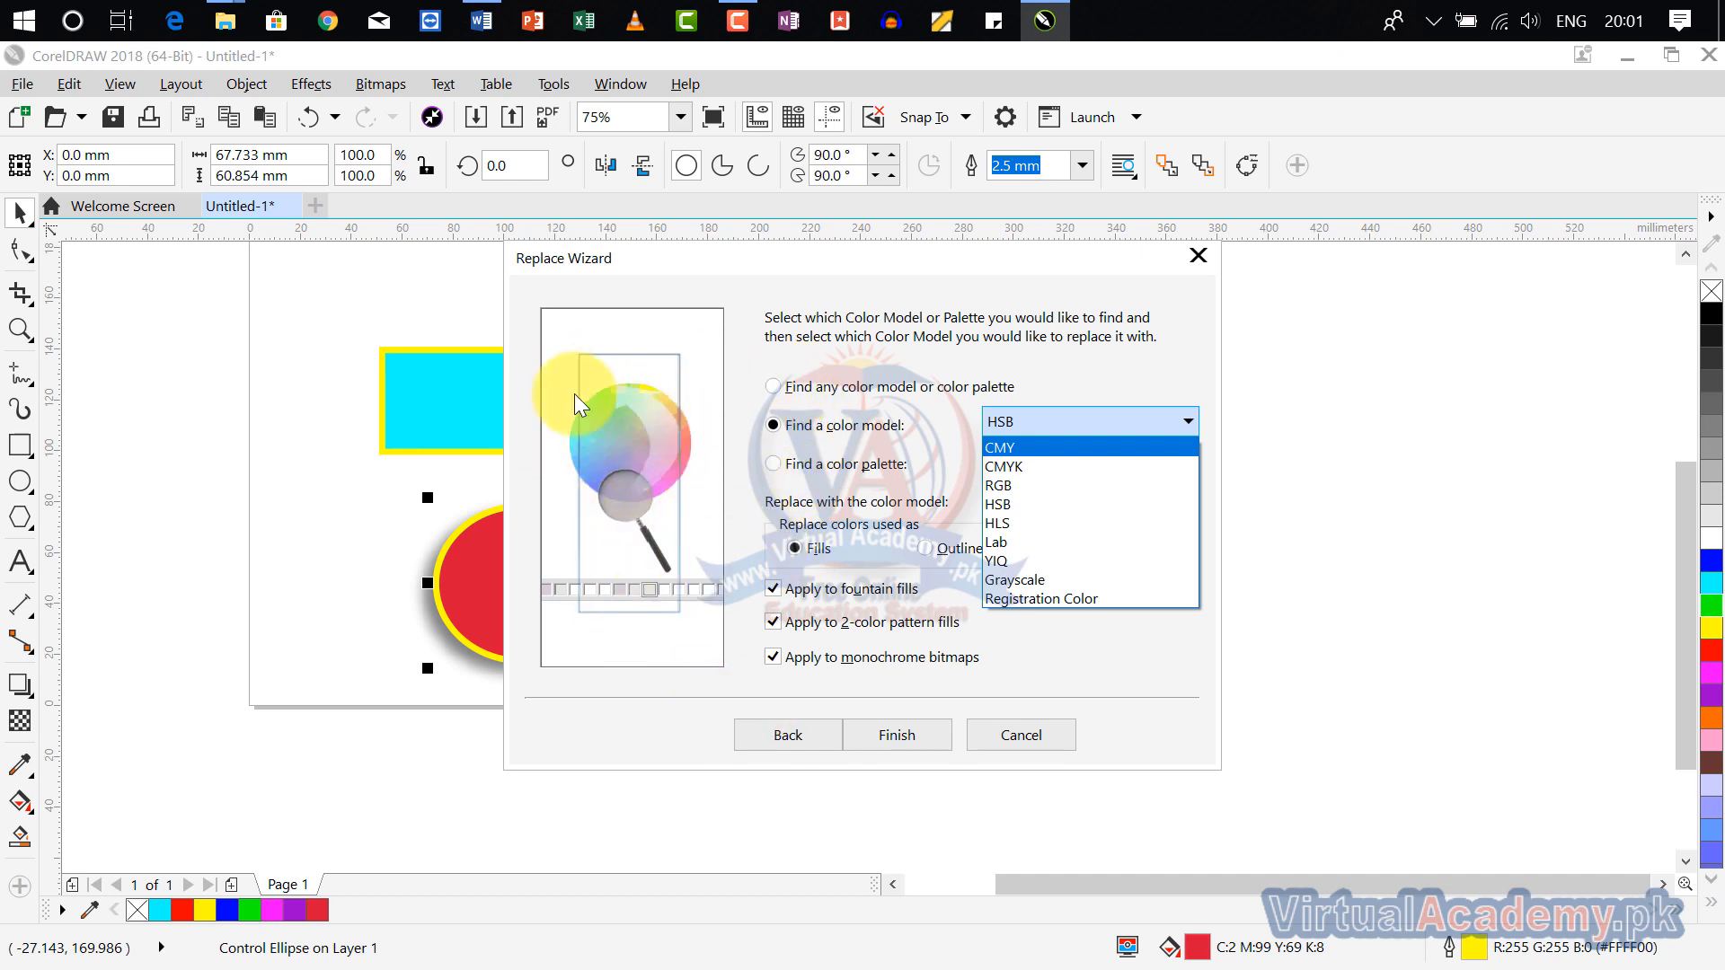
{"action": "left_click", "coordinate": [815, 741]}
{"action": "left_click", "coordinate": [774, 737]}
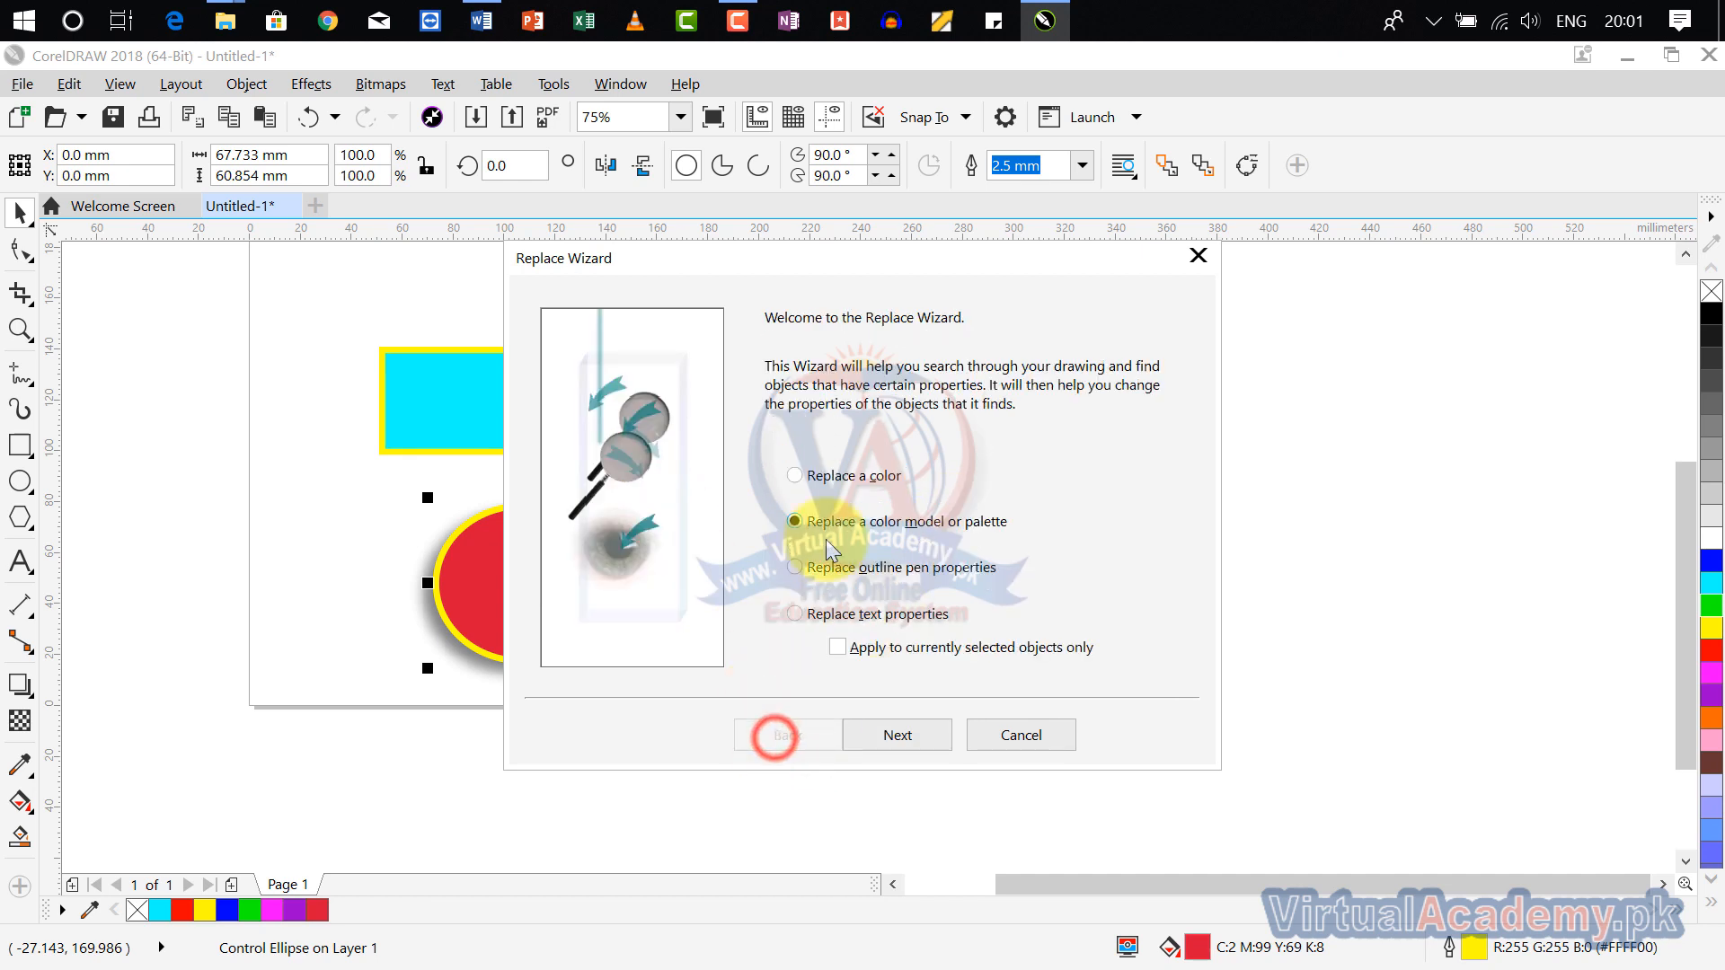
Step: Choose to replace outline pen properties and set the outline width to find to 2.5 millimeters
{"action": "left_click", "coordinate": [859, 570]}
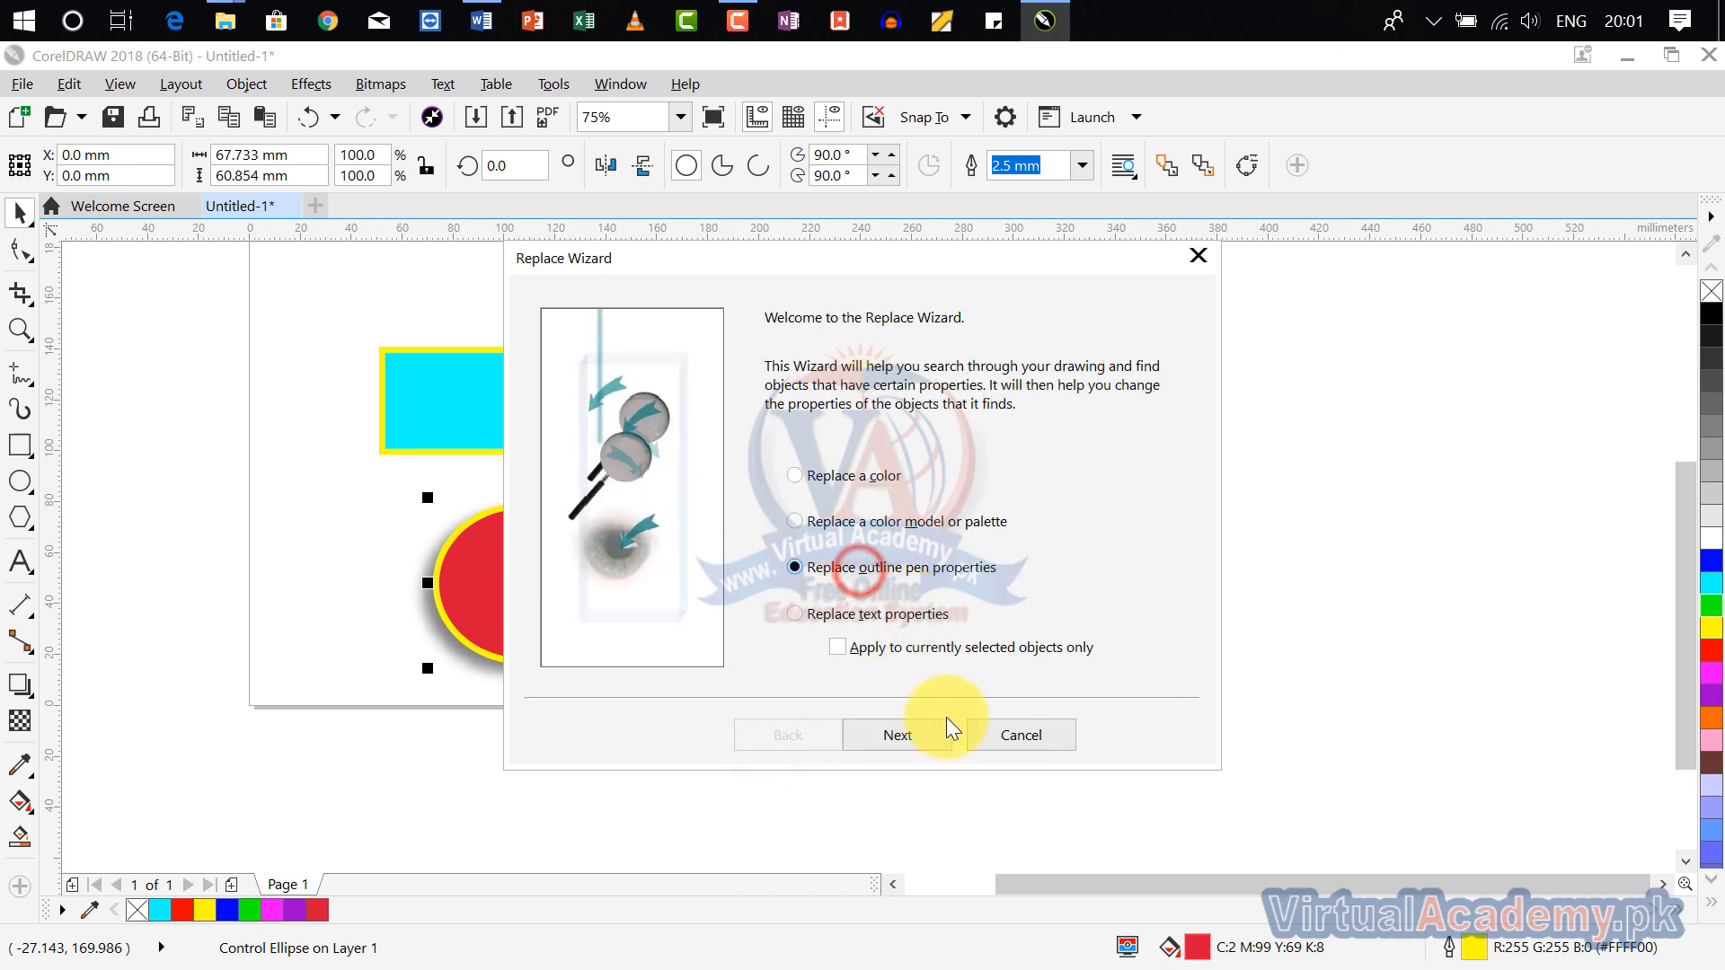
{"action": "left_click", "coordinate": [914, 735]}
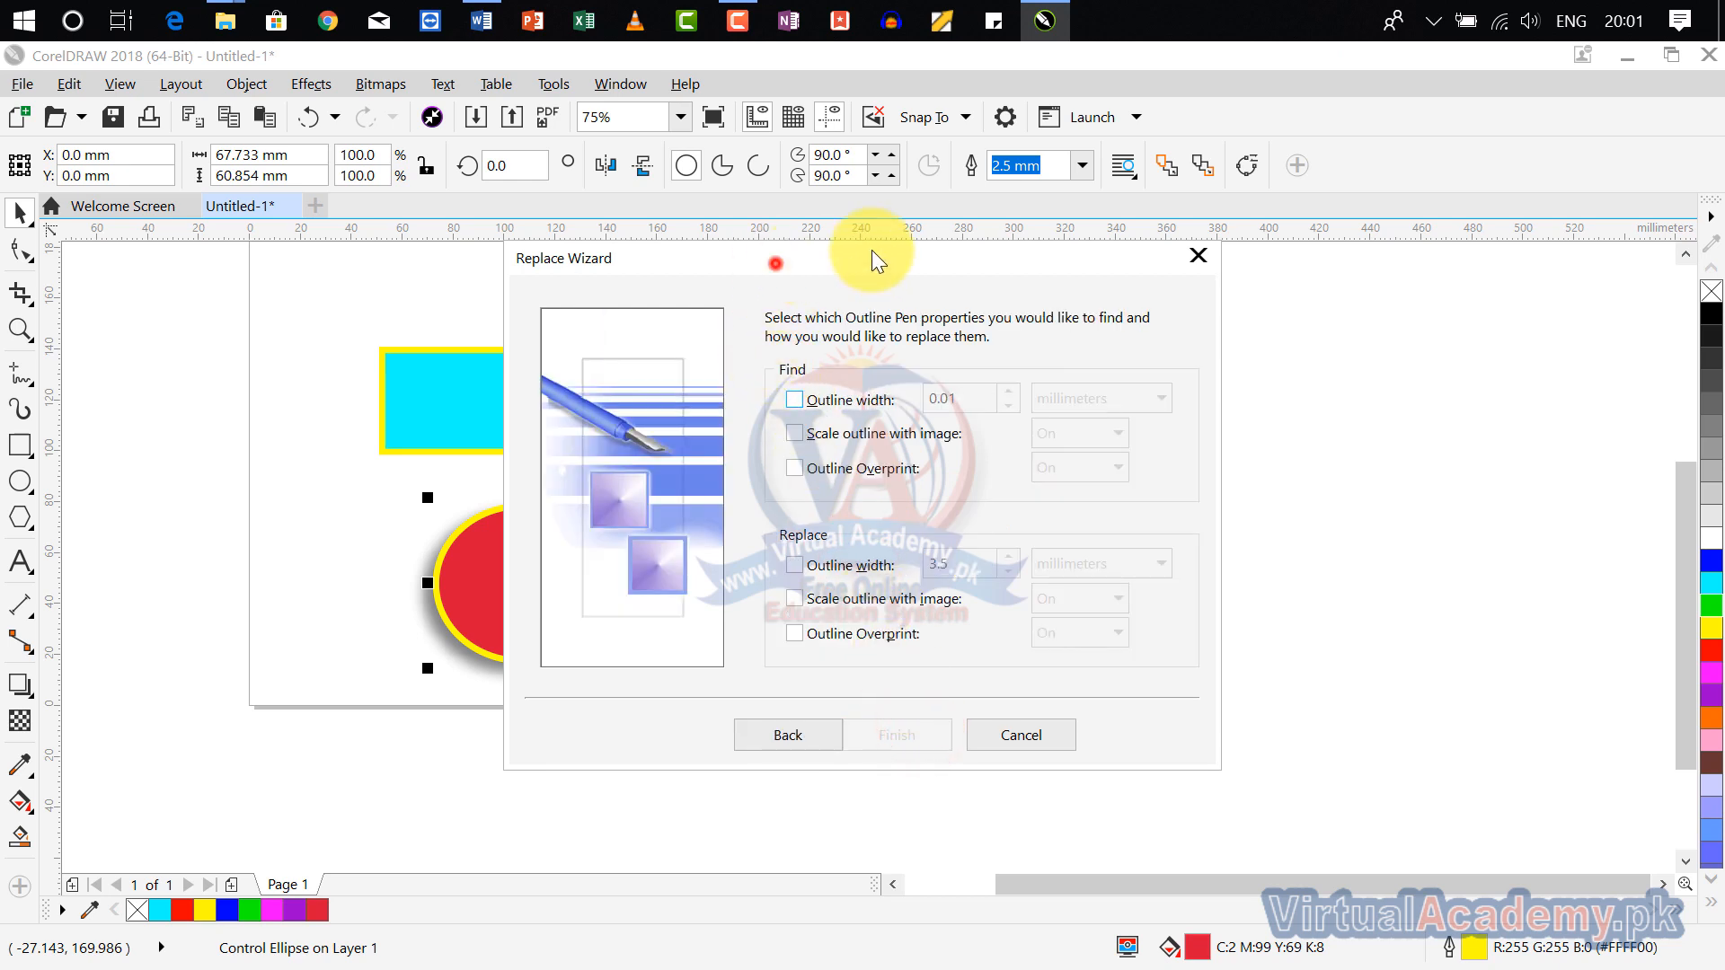
{"action": "left_click_drag", "start_coordinate": [872, 261], "coordinate": [1143, 230]}
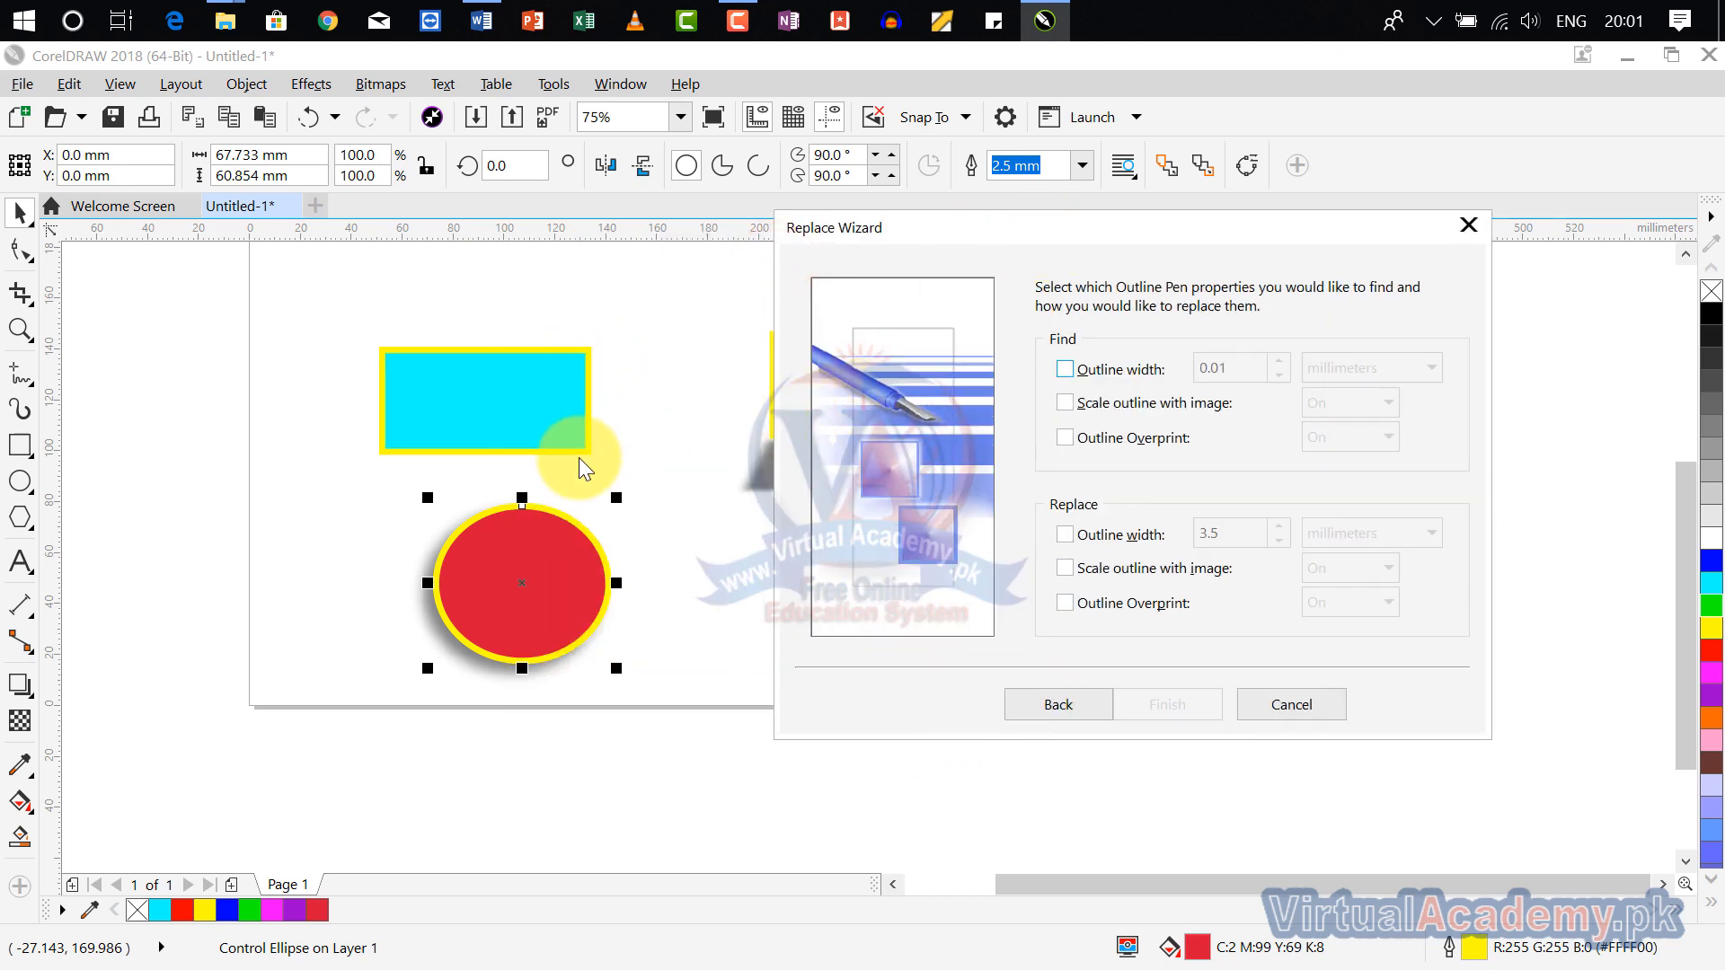
{"action": "left_click", "coordinate": [1146, 370]}
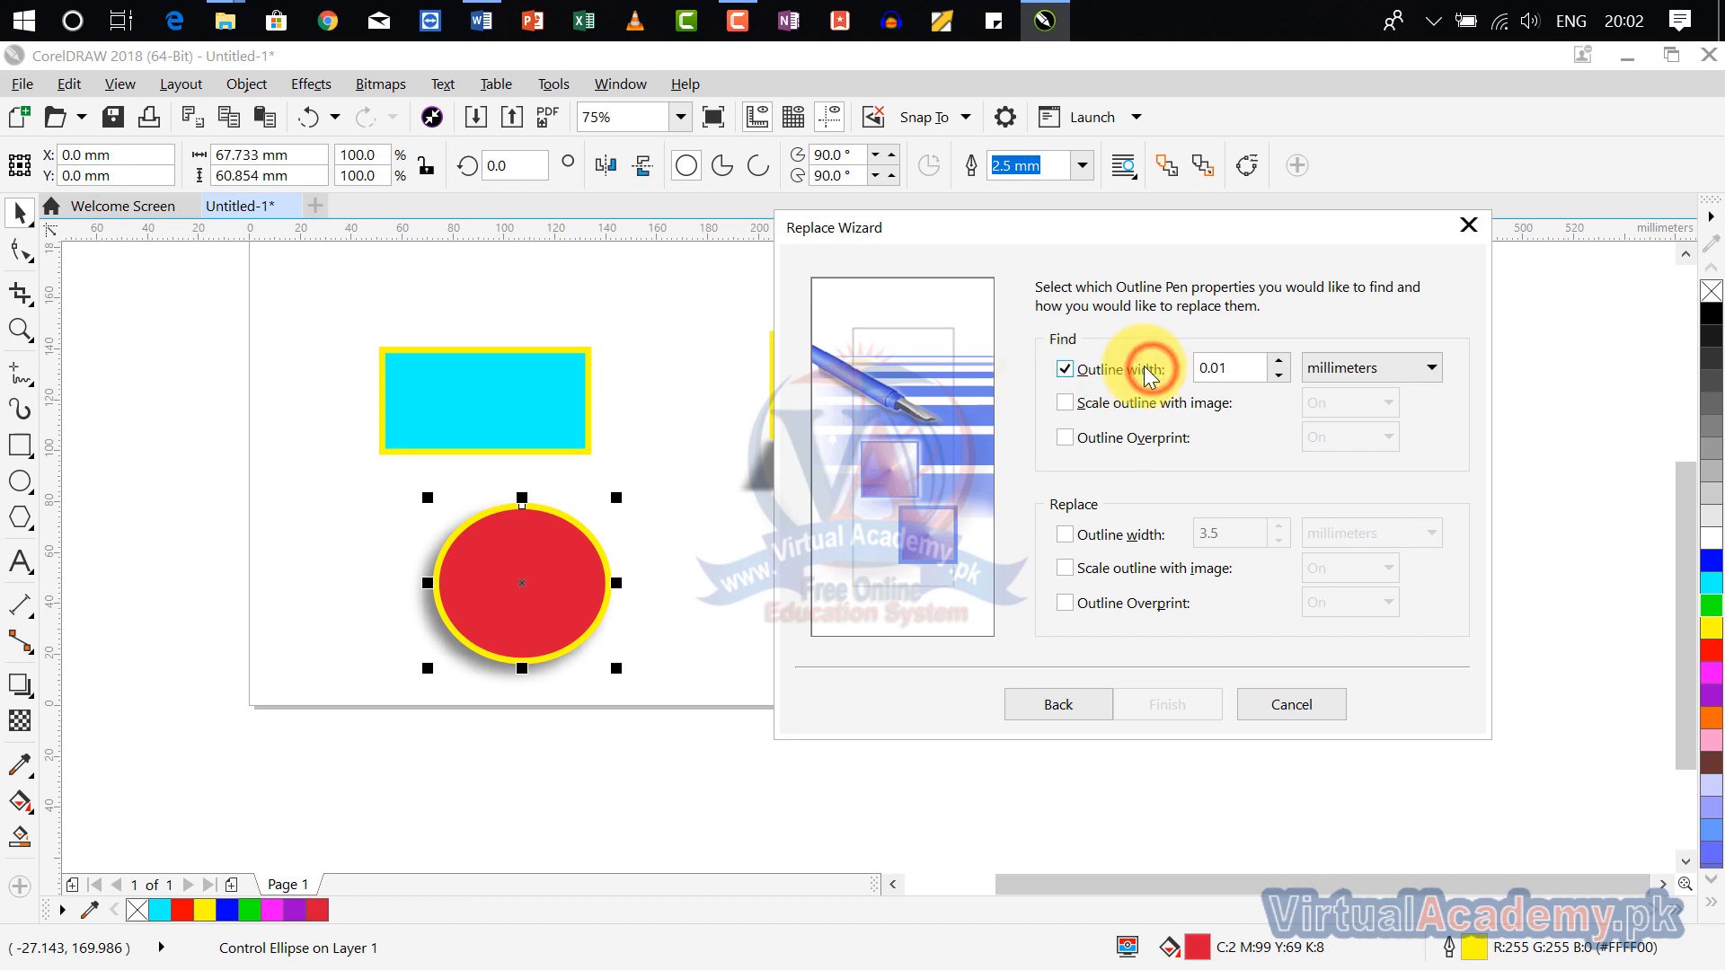
{"action": "left_click", "coordinate": [1287, 363]}
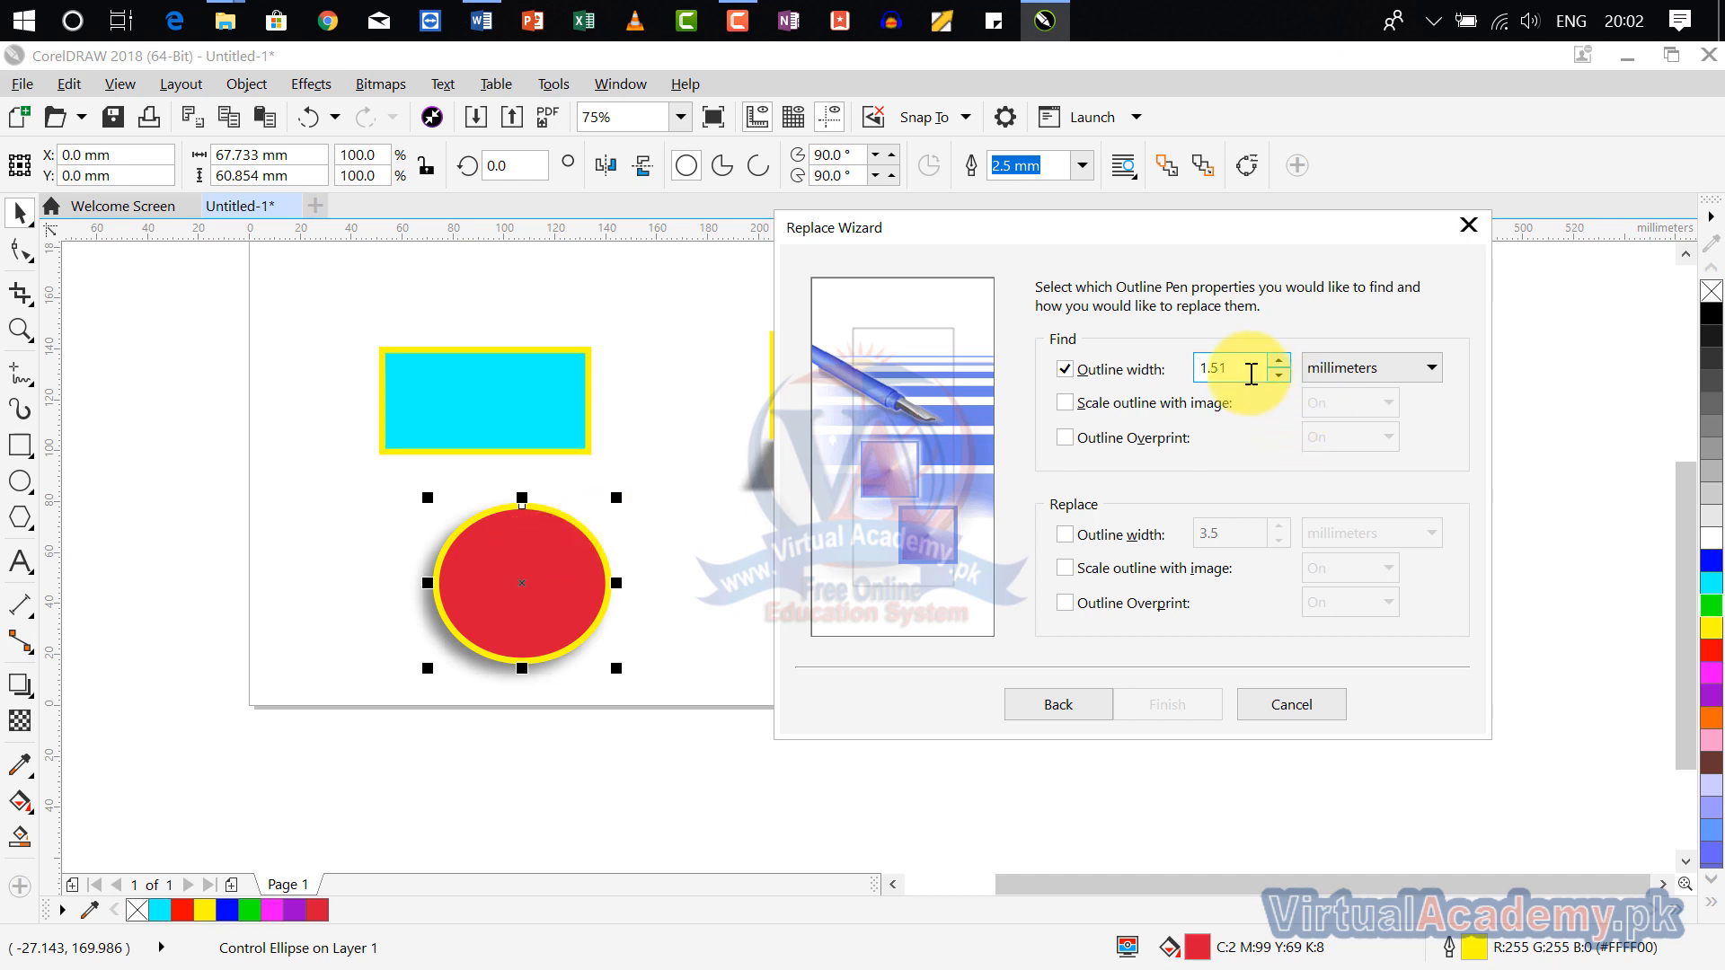
{"action": "double_click", "coordinate": [1250, 373]}
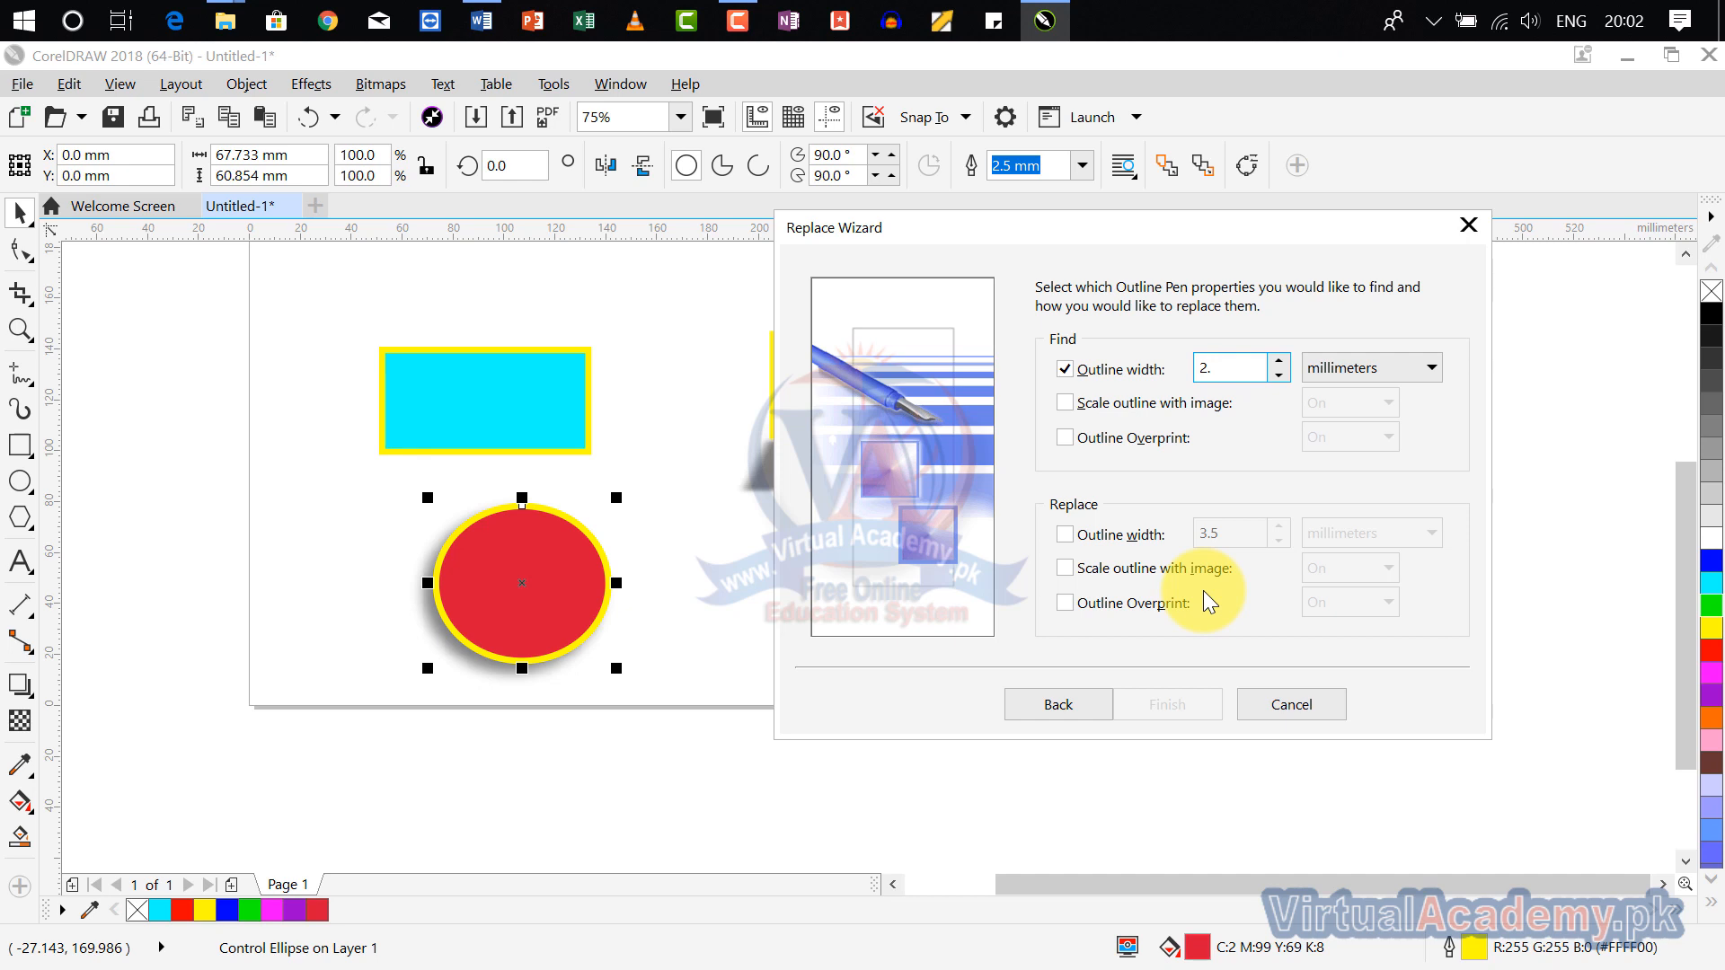
{"action": "left_click", "coordinate": [1301, 263]}
{"action": "left_click", "coordinate": [1239, 427]}
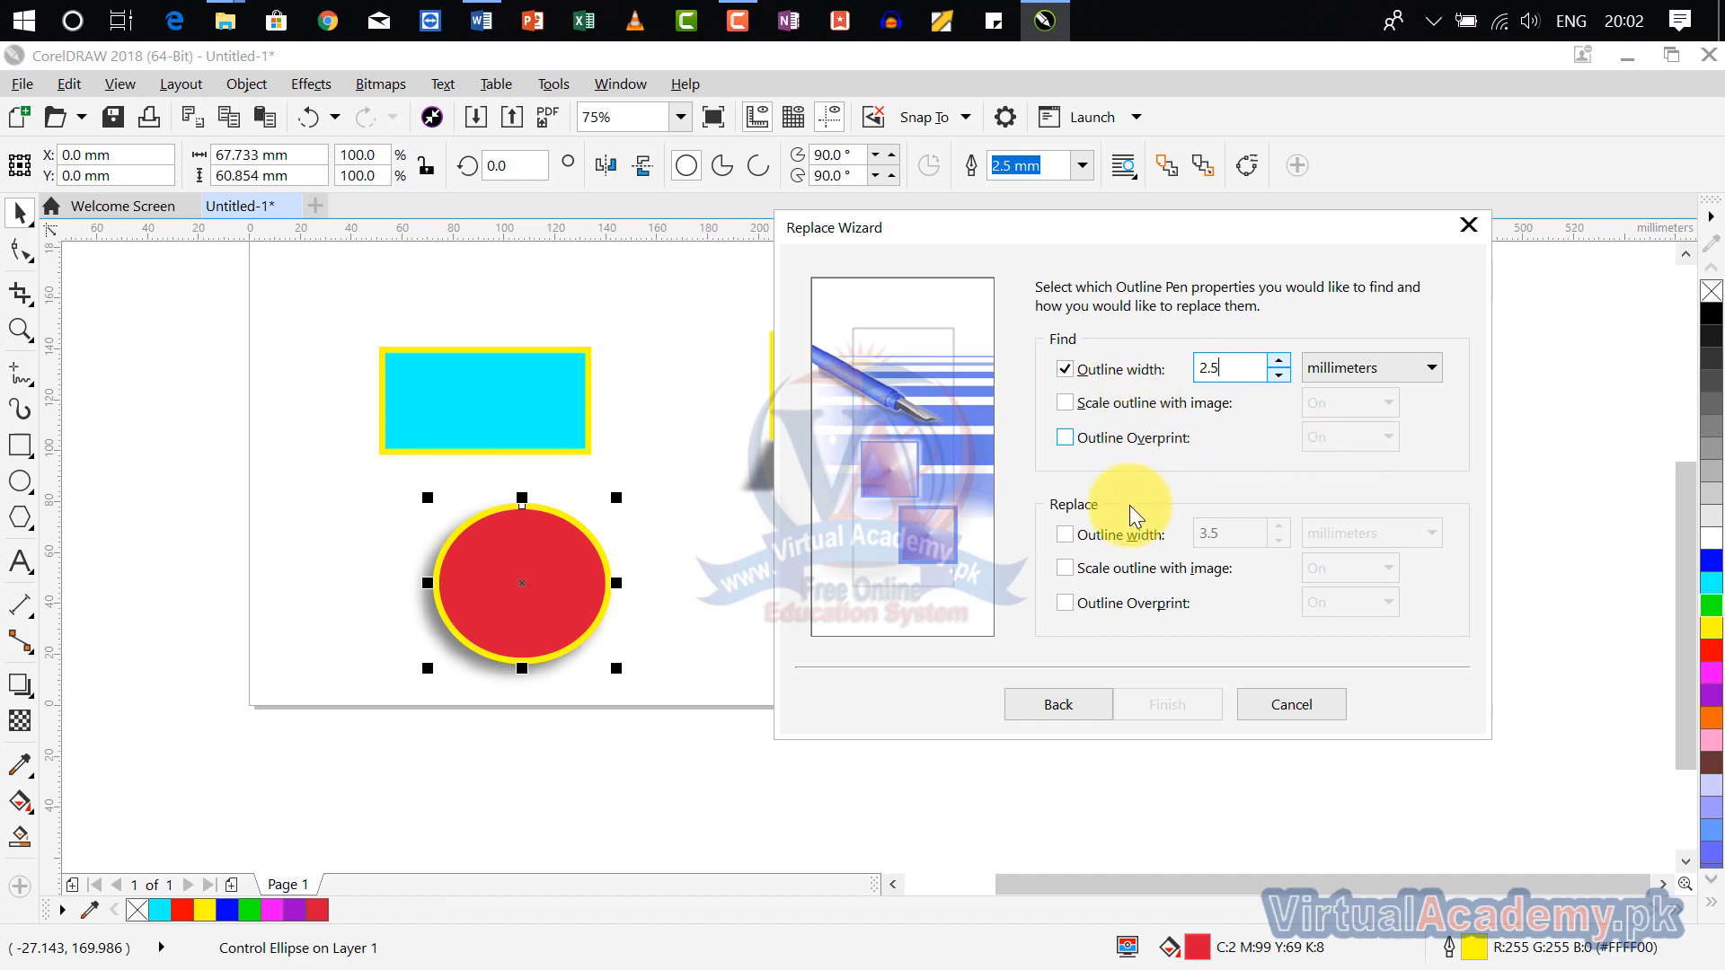
{"action": "double_click", "coordinate": [1235, 368]}
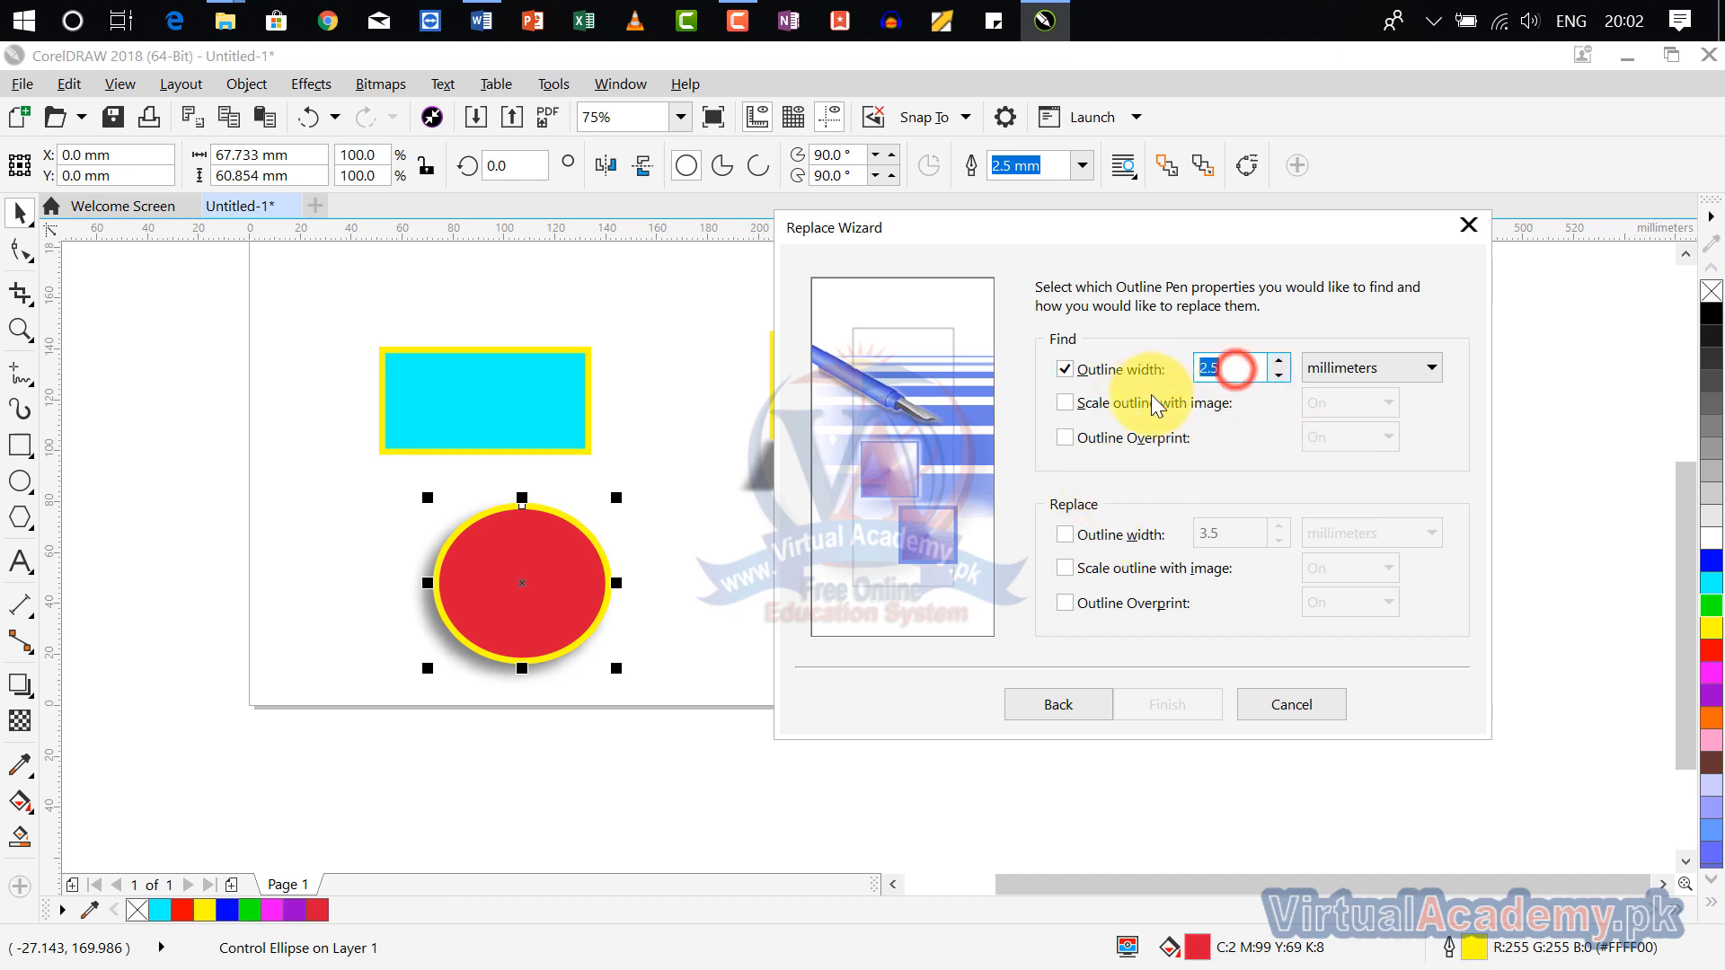
Step: Set the replacement outline width to 5 millimeters and finish the replace setup
{"action": "left_click", "coordinate": [1066, 536]}
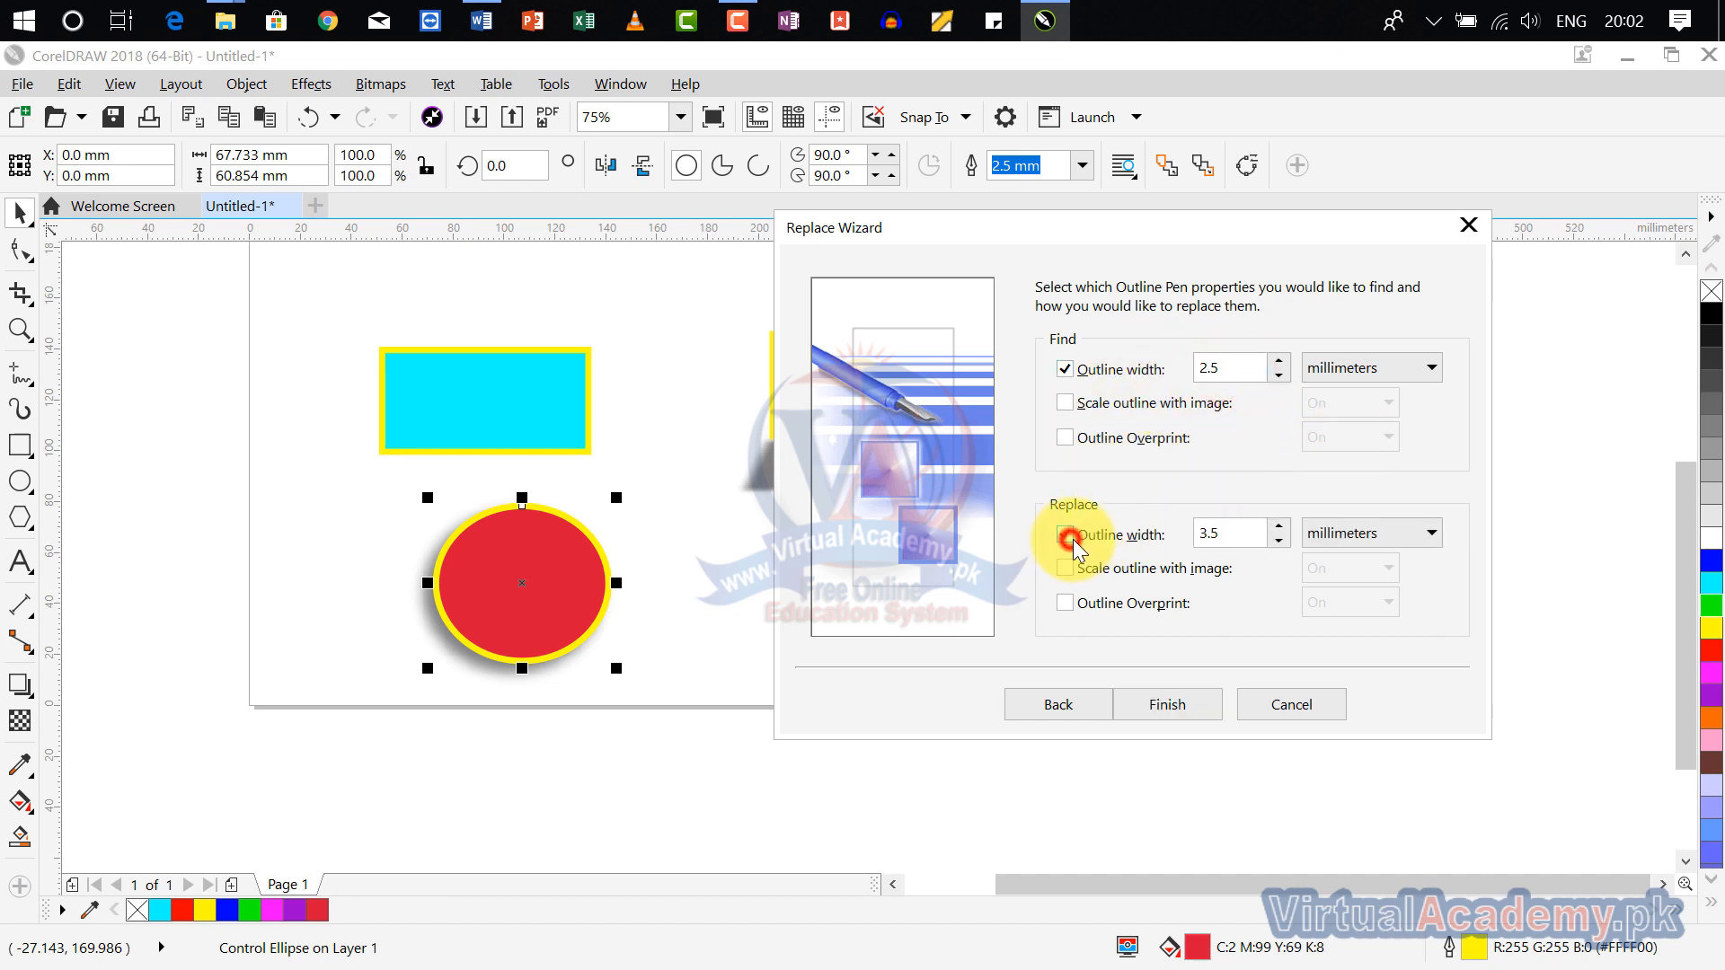
{"action": "double_click", "coordinate": [1225, 533]}
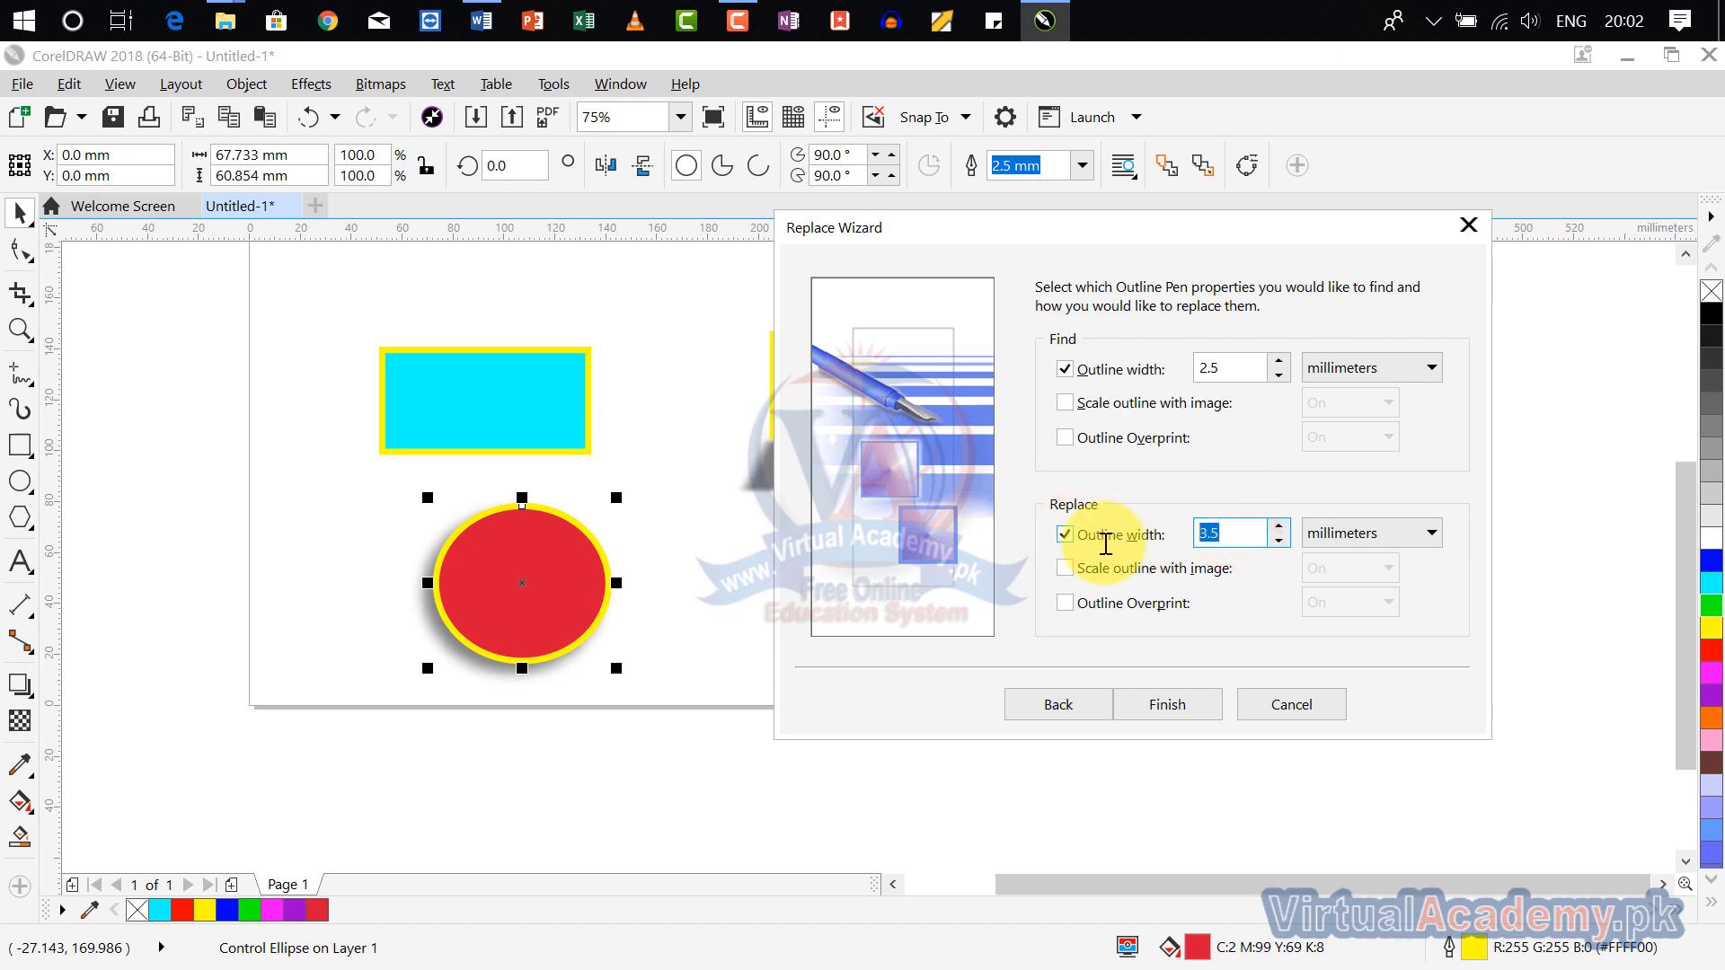
{"action": "type", "text": "5"}
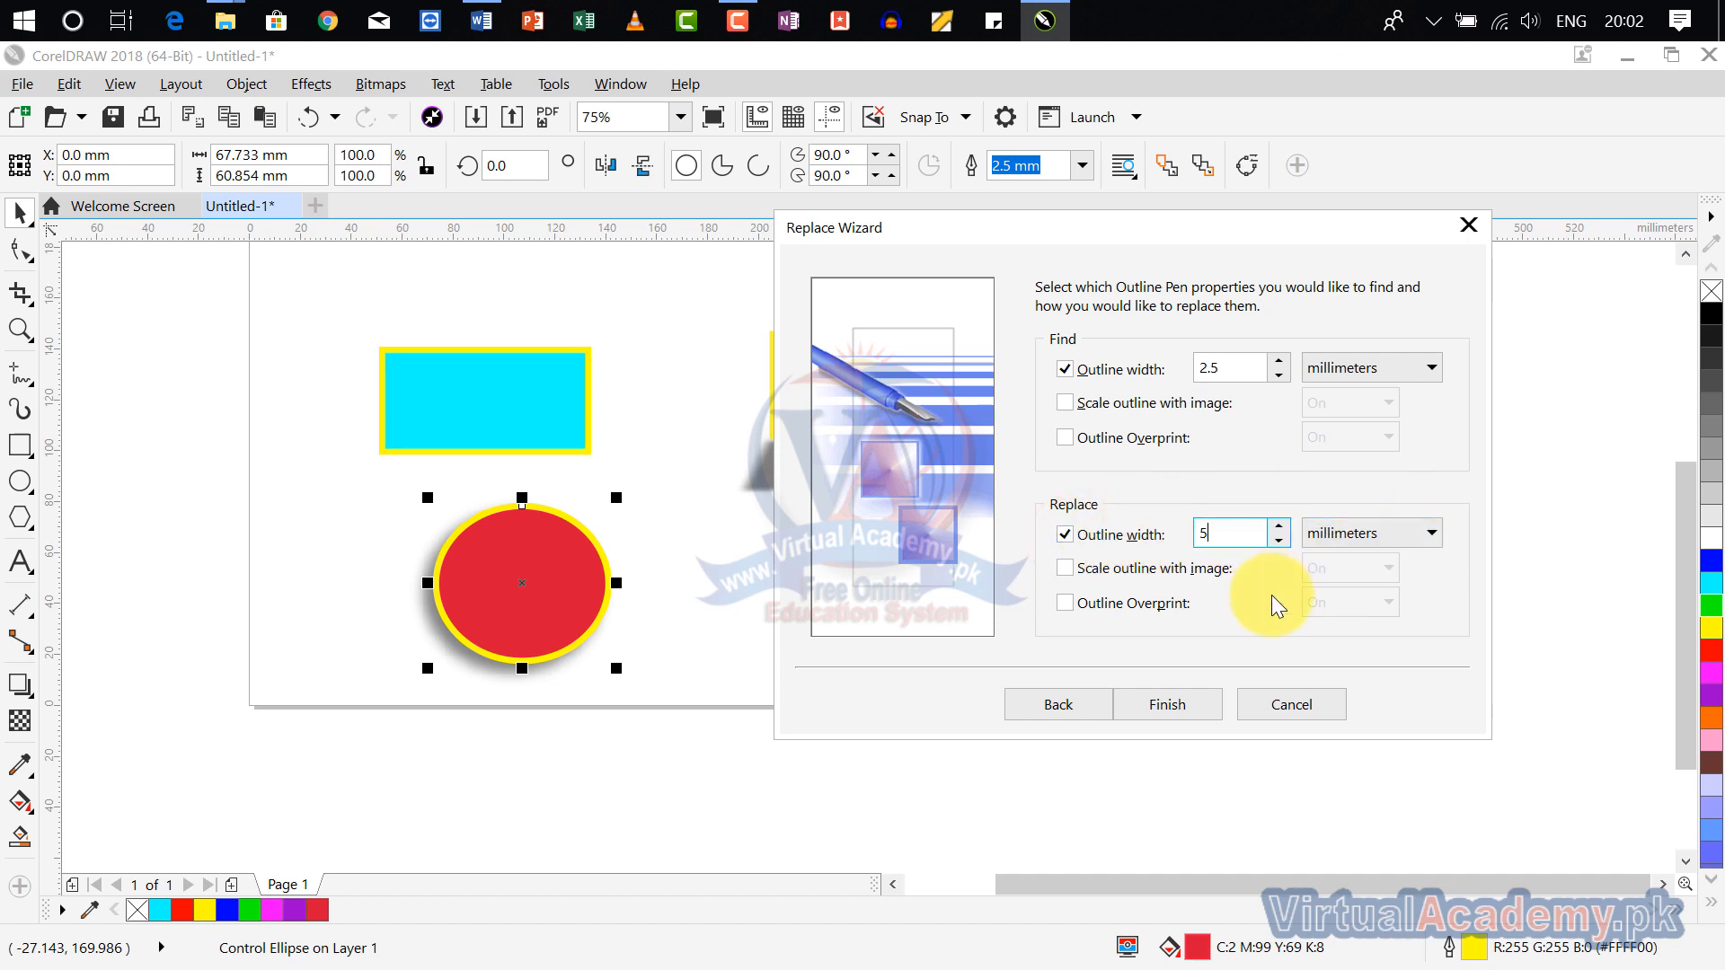
{"action": "left_click", "coordinate": [1191, 704]}
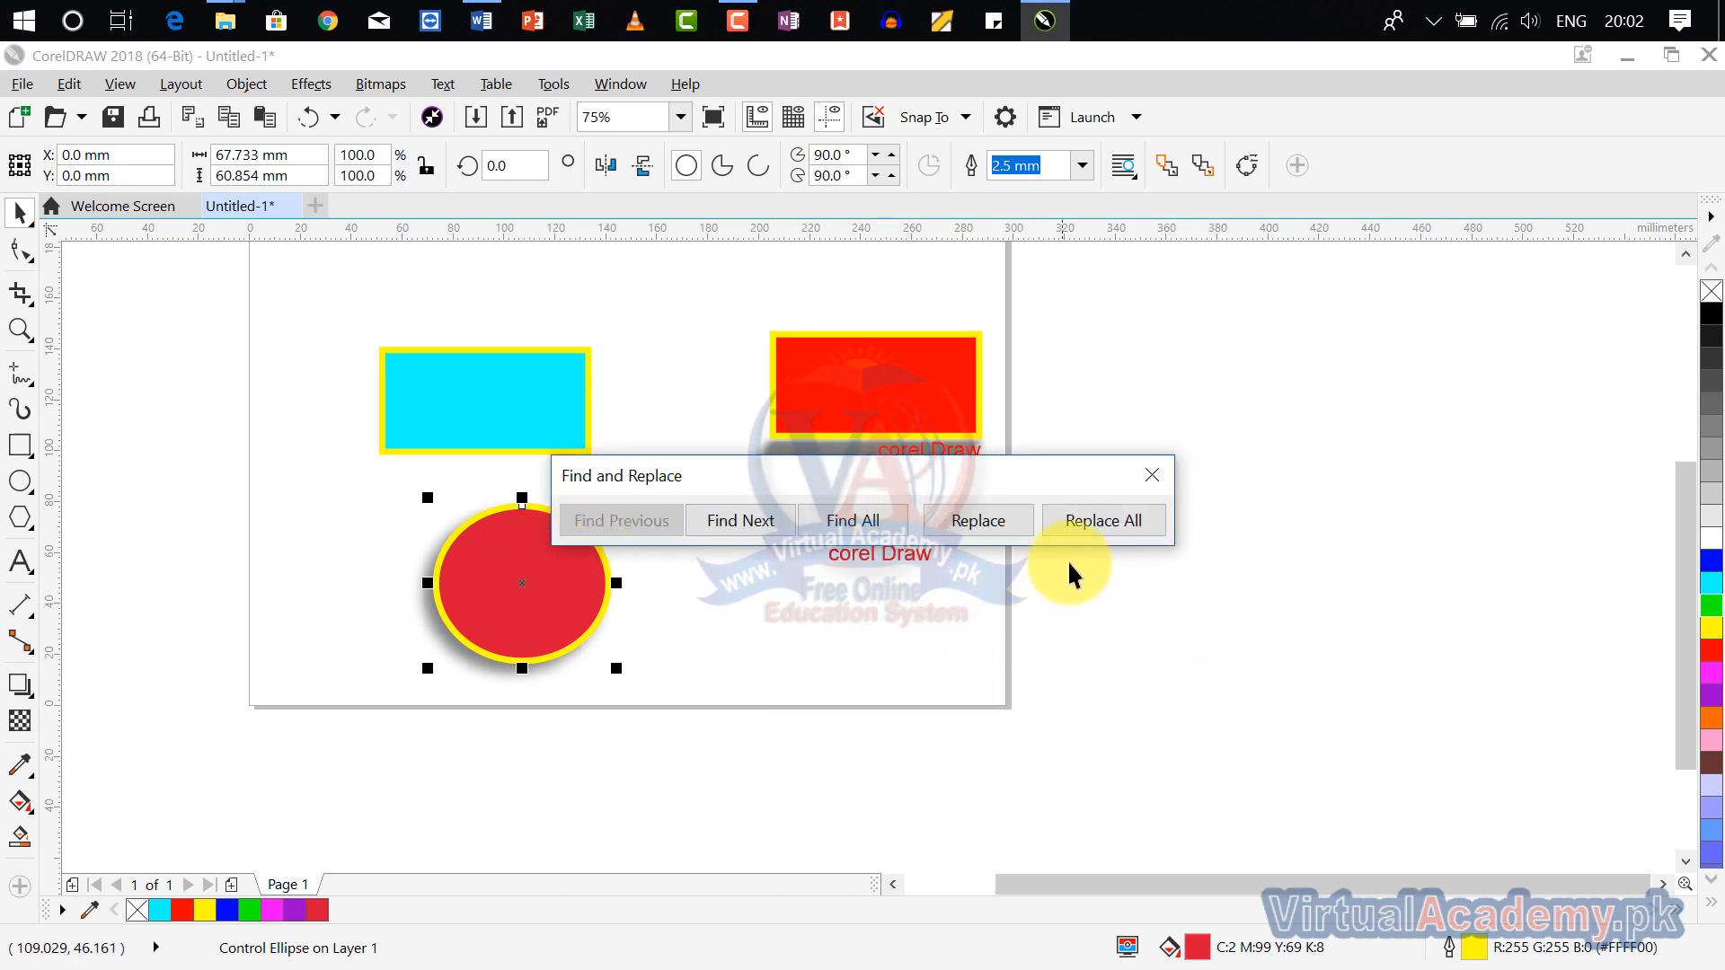
Step: Replace the outline widths of the ellipse, red rectangle and cyan rectangle one after another, and close the find-and-replace operation
{"action": "left_click", "coordinate": [978, 521]}
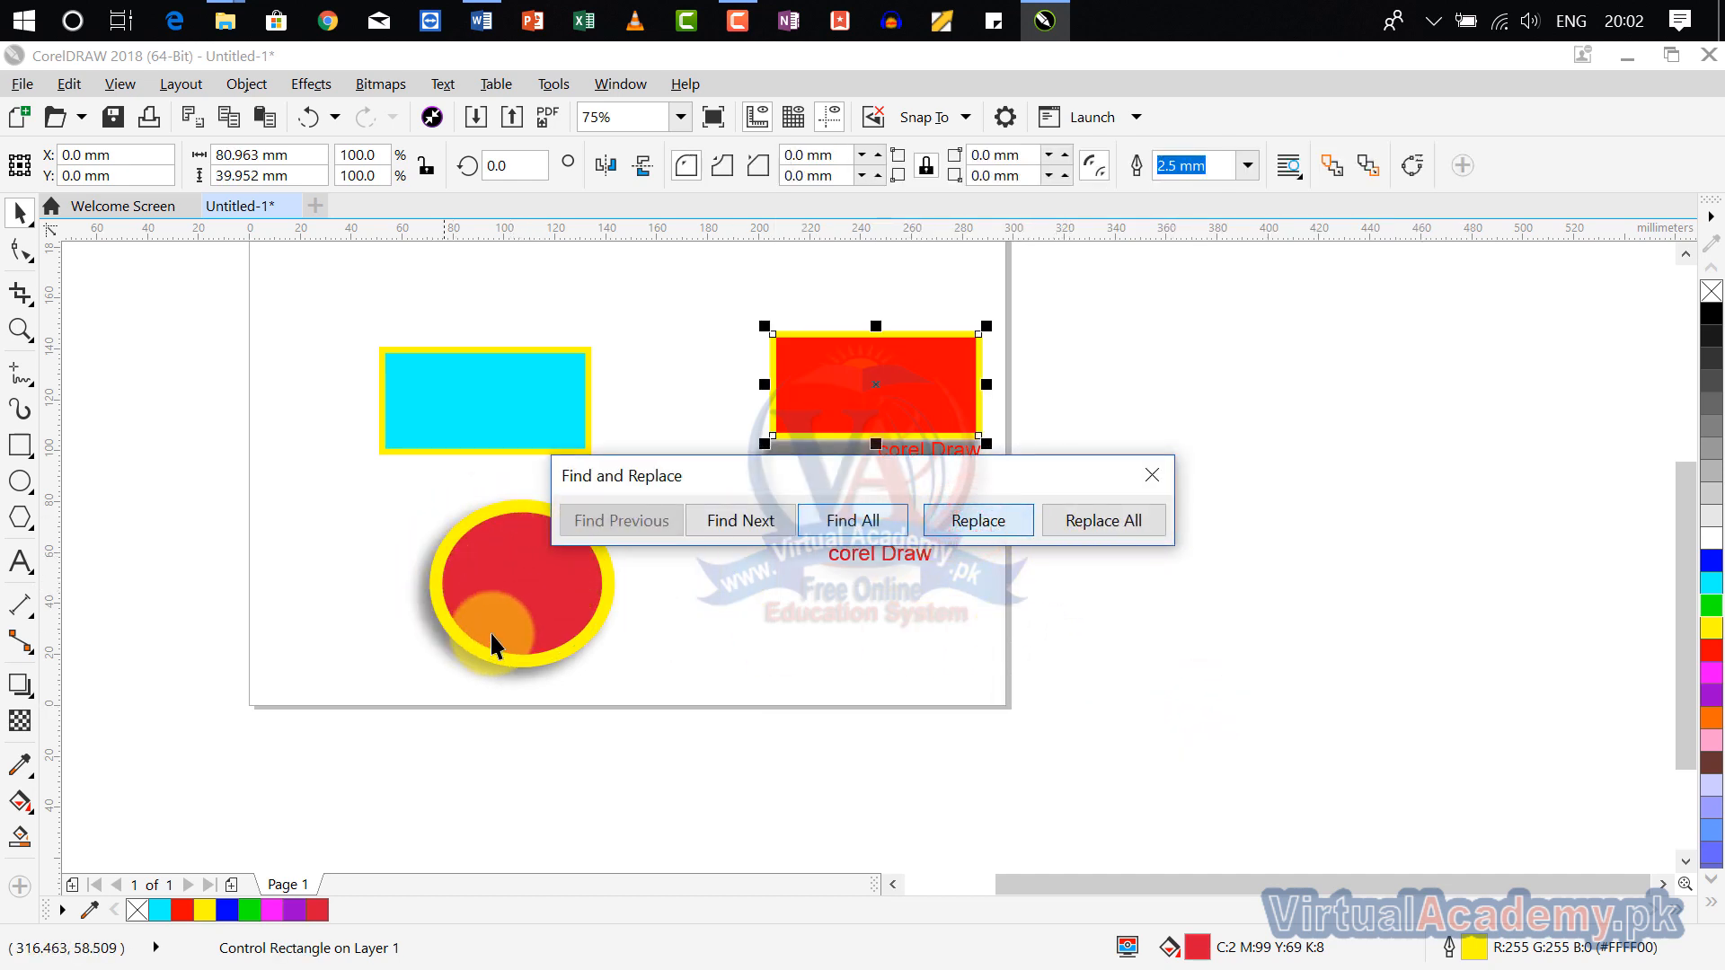
{"action": "left_click", "coordinate": [992, 531]}
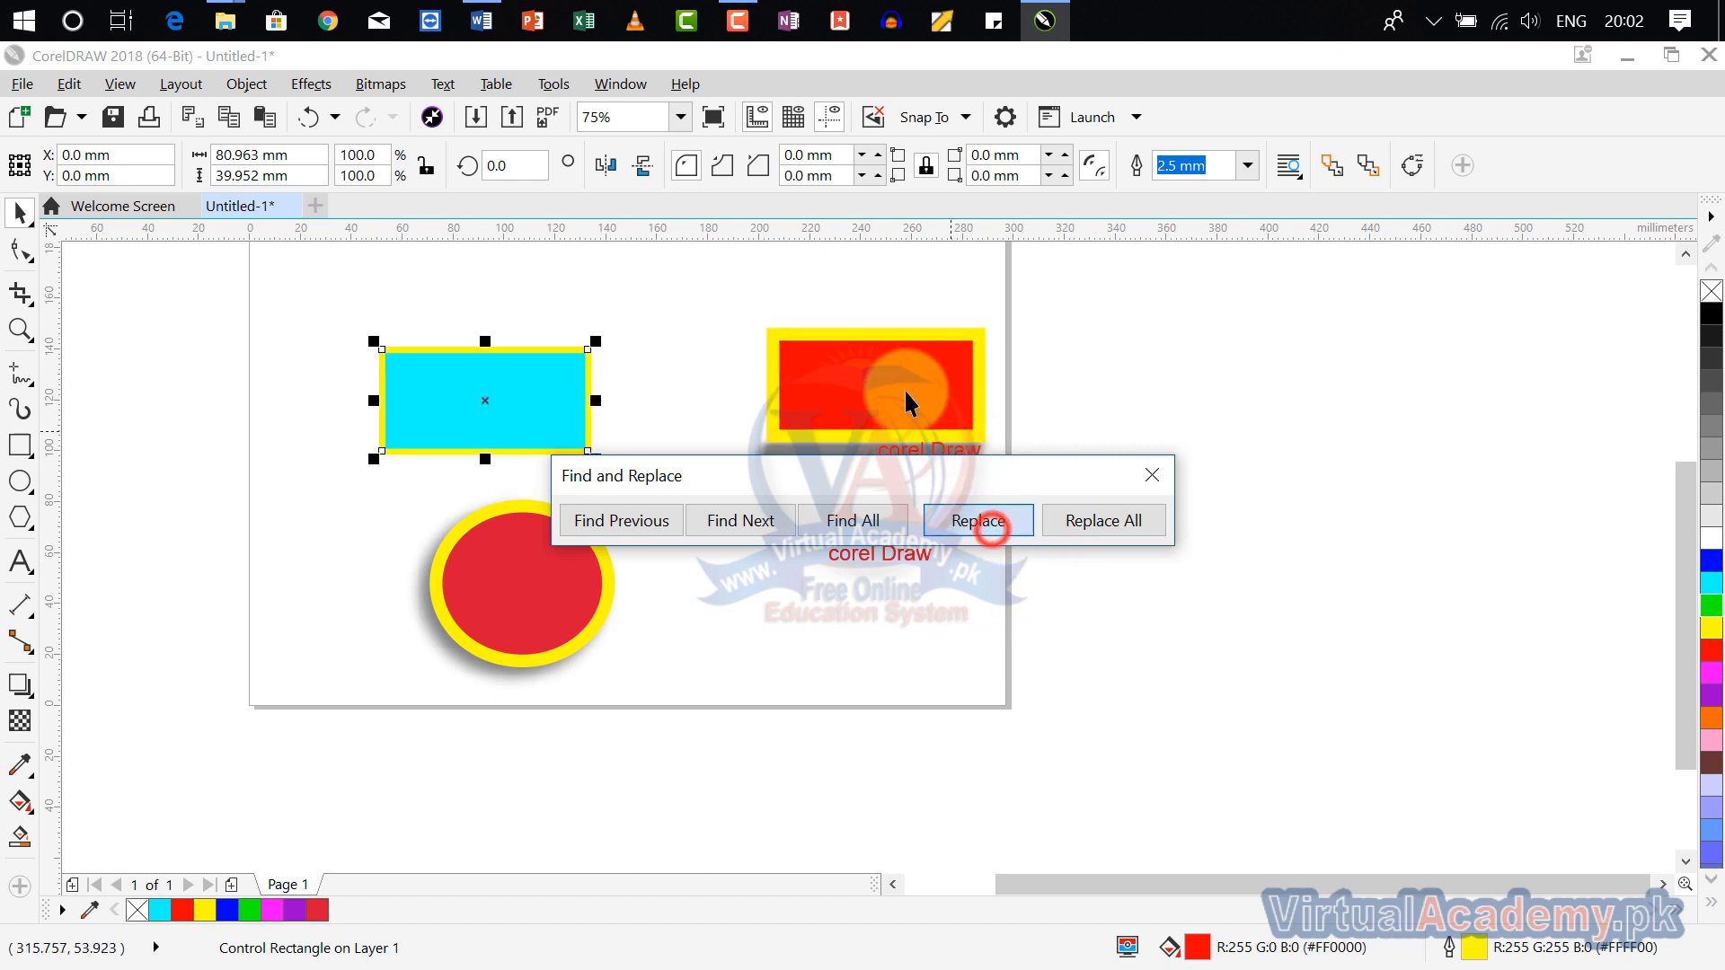
{"action": "left_click", "coordinate": [968, 525]}
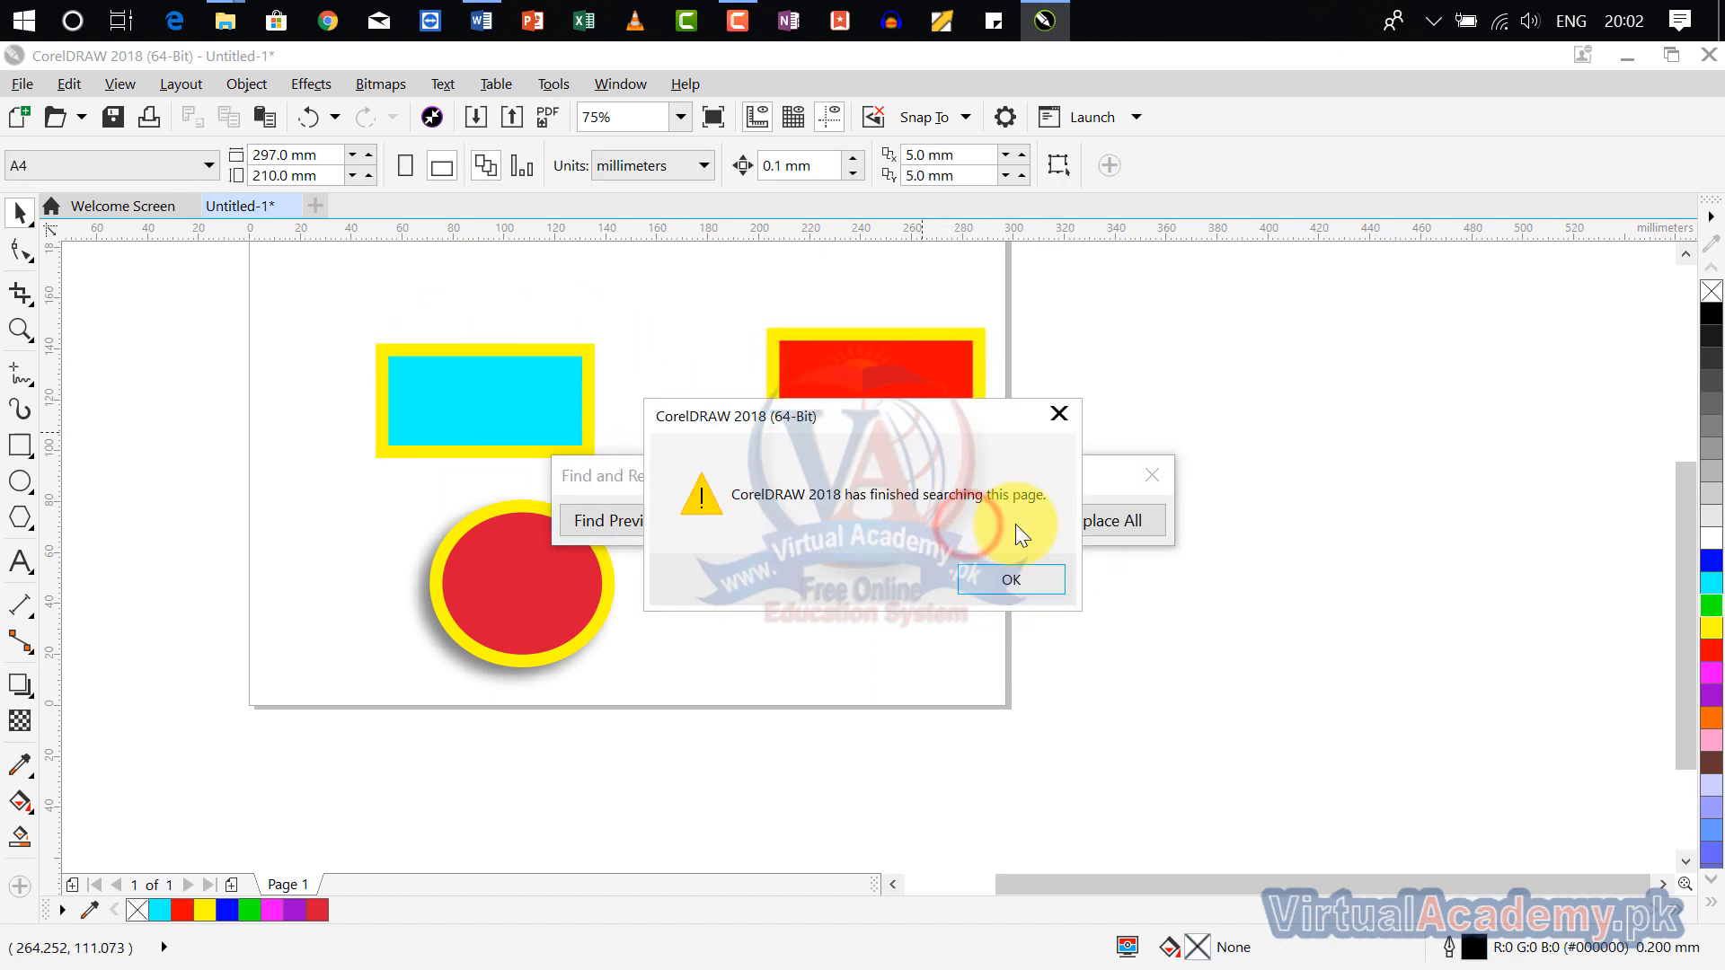
{"action": "left_click", "coordinate": [1058, 415]}
{"action": "left_click", "coordinate": [1150, 470]}
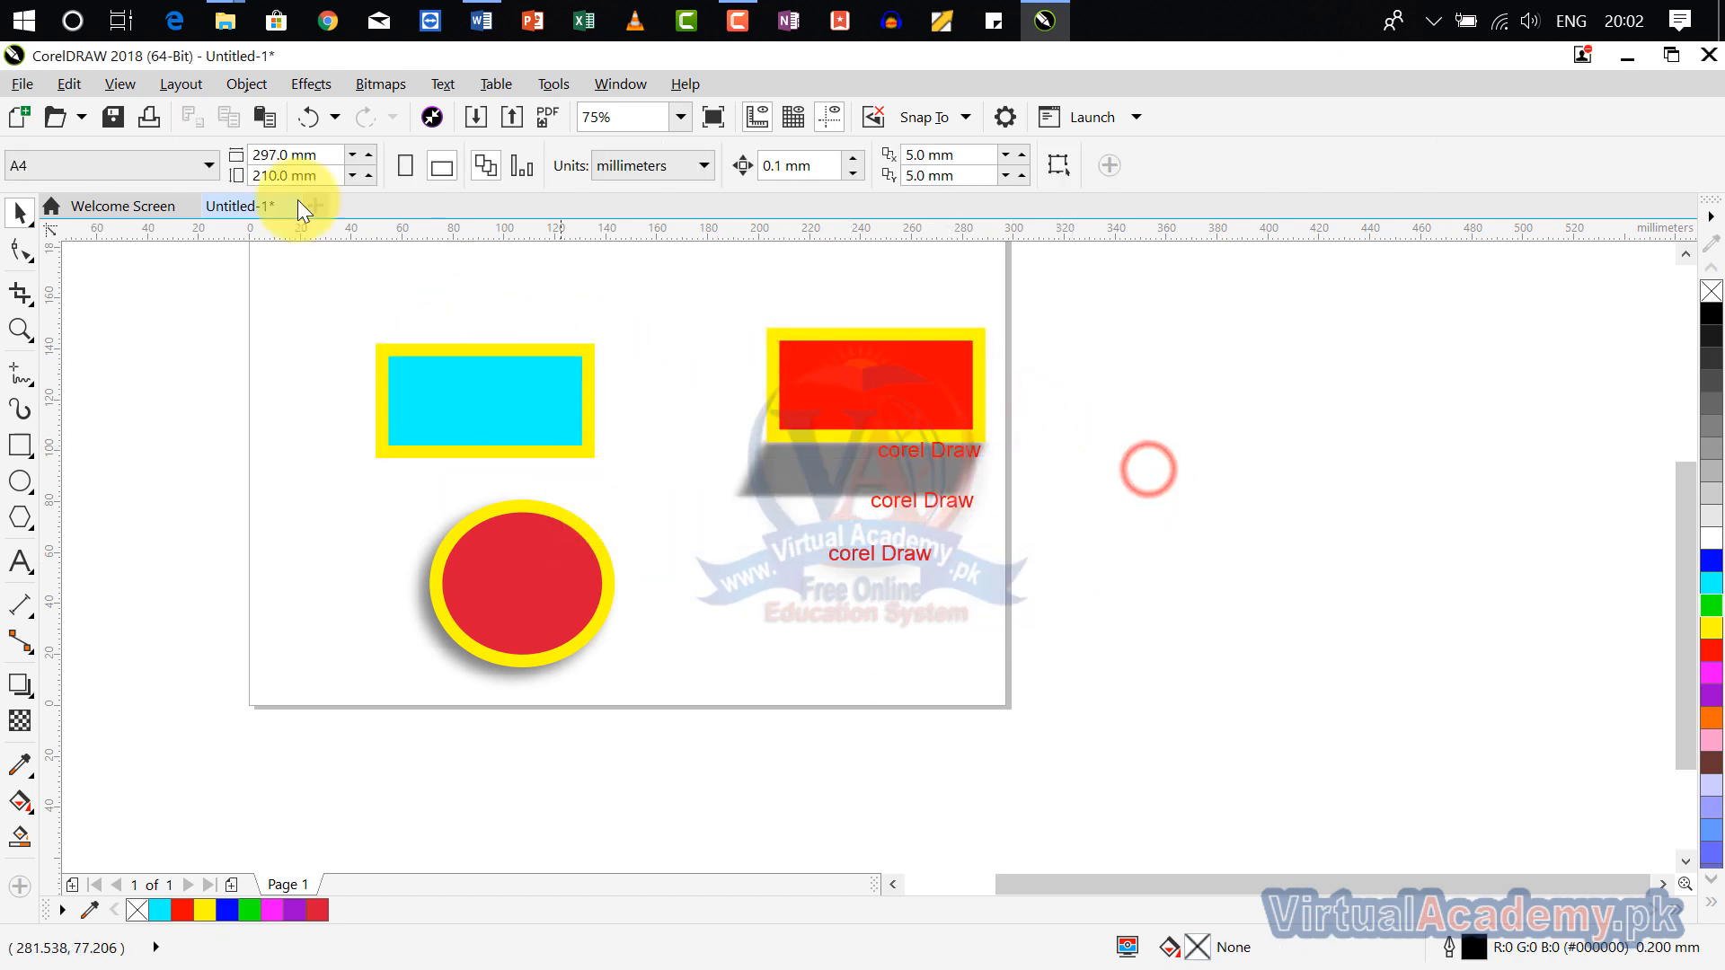
Step: Search the document's text for "corel" and go through its occurrences one after another
{"action": "left_click", "coordinate": [58, 79]}
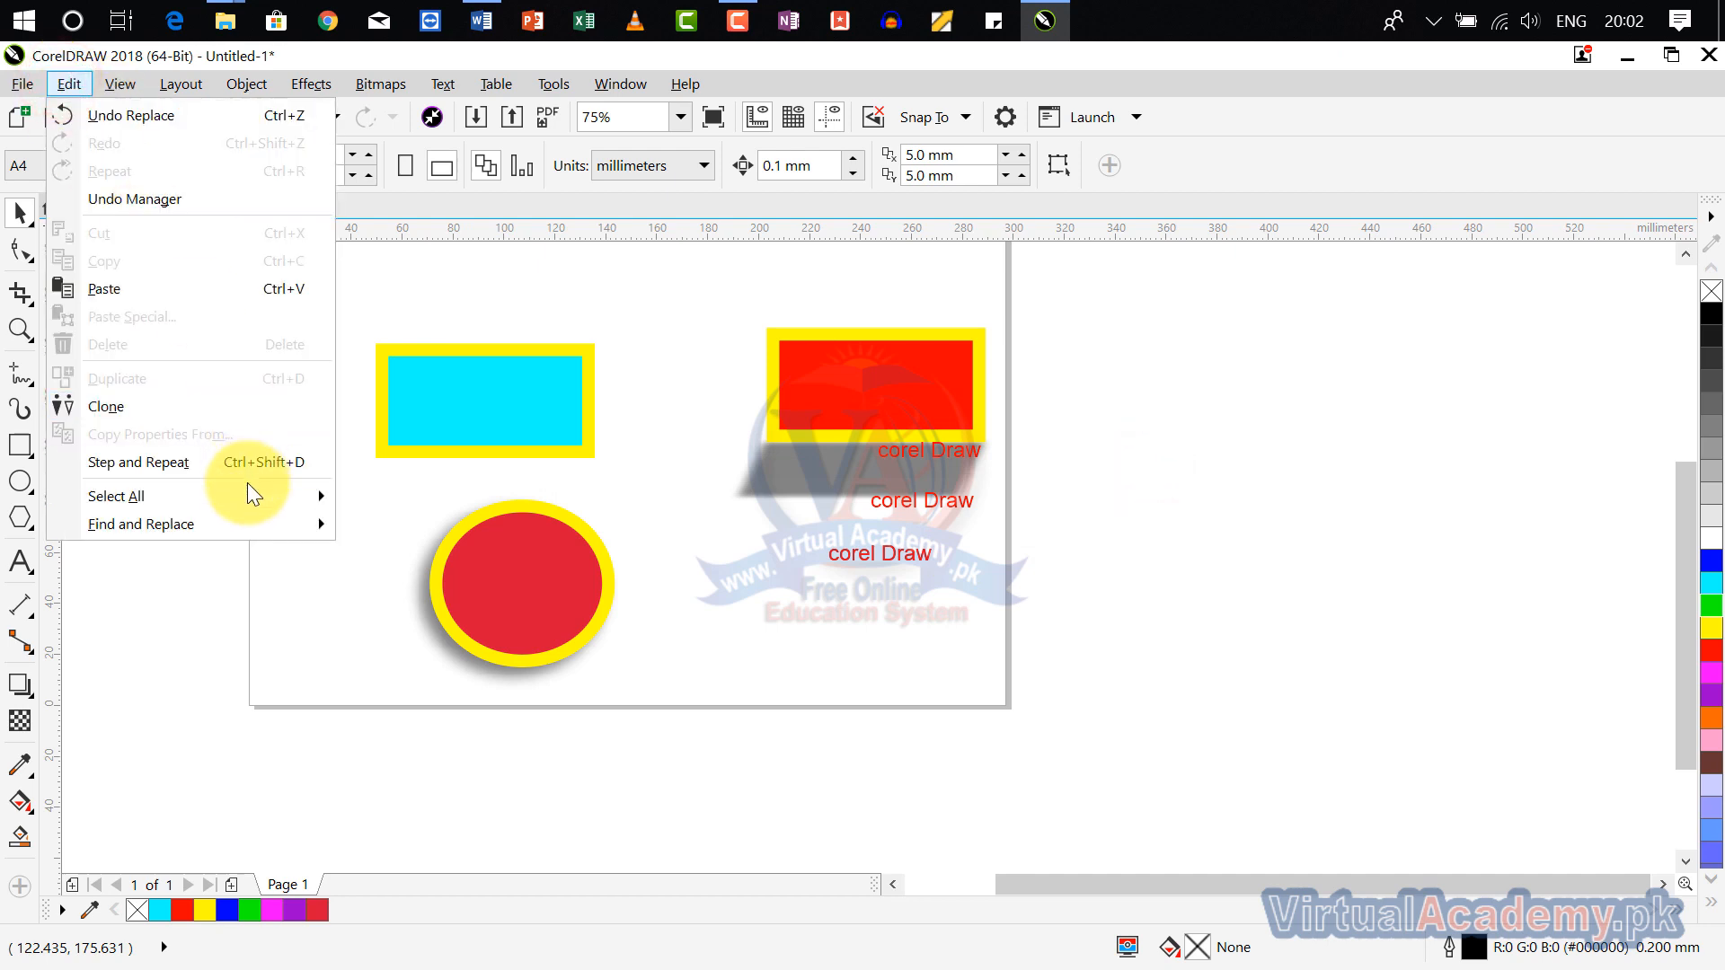
{"action": "mouse_move", "coordinate": [258, 540]}
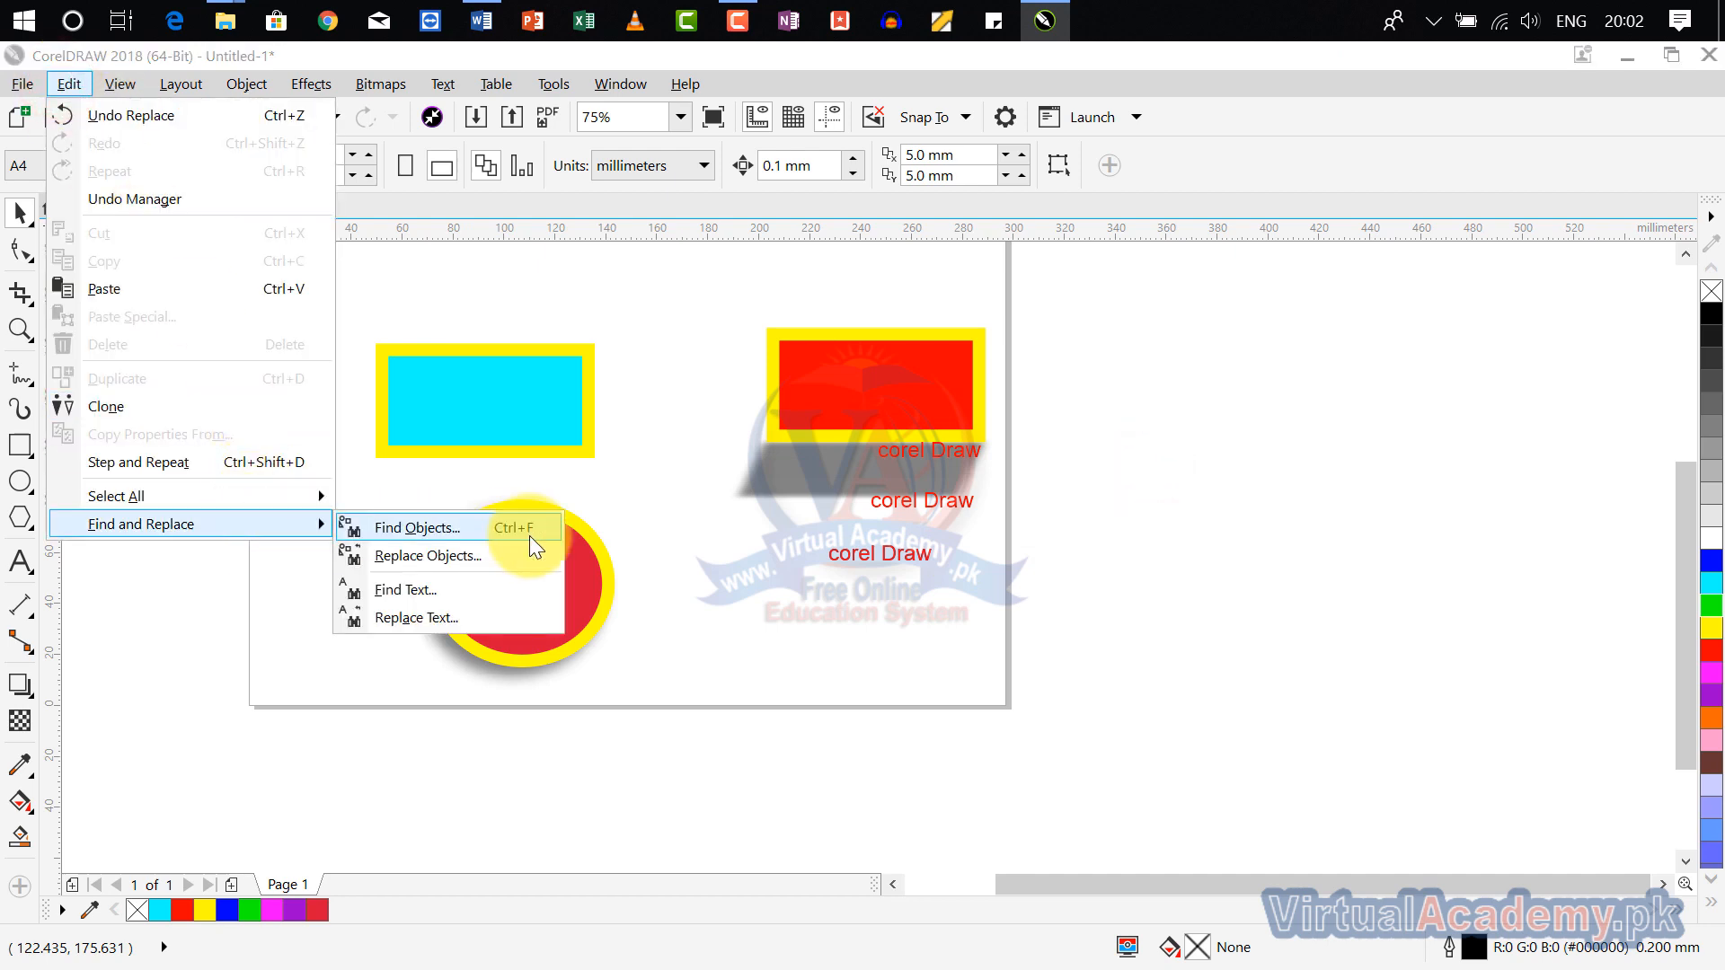
{"action": "left_click", "coordinate": [502, 590]}
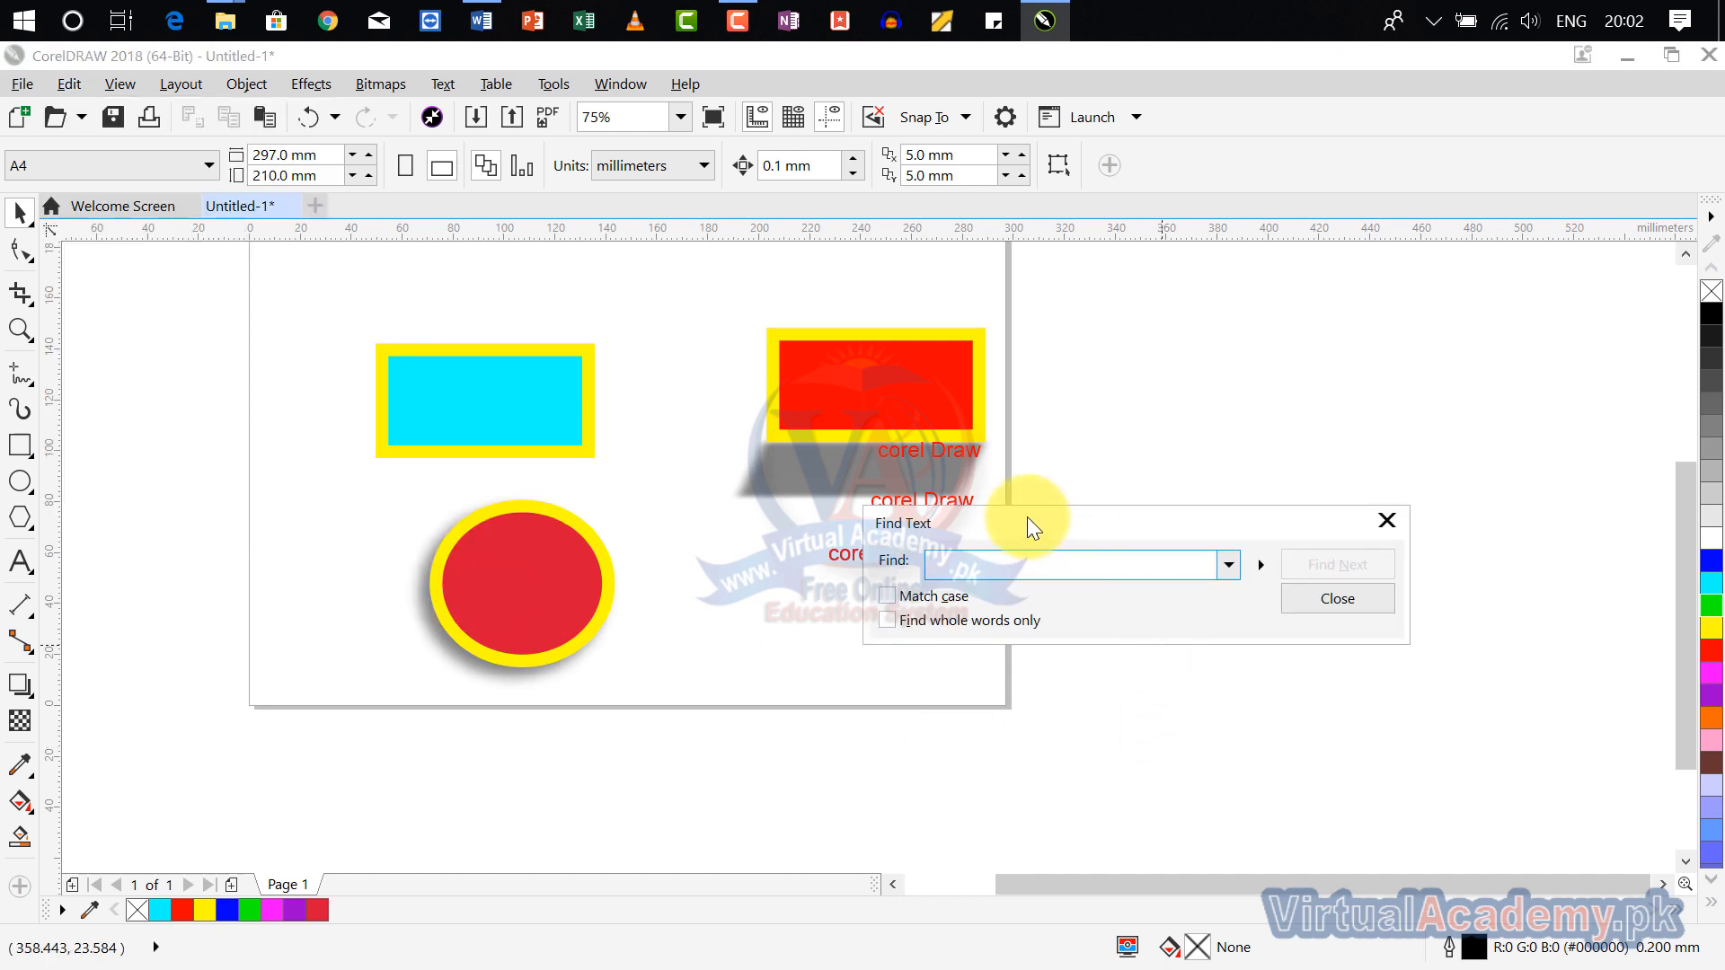
{"action": "left_click_drag", "start_coordinate": [1026, 518], "coordinate": [1026, 613]}
{"action": "left_click", "coordinate": [1020, 659]}
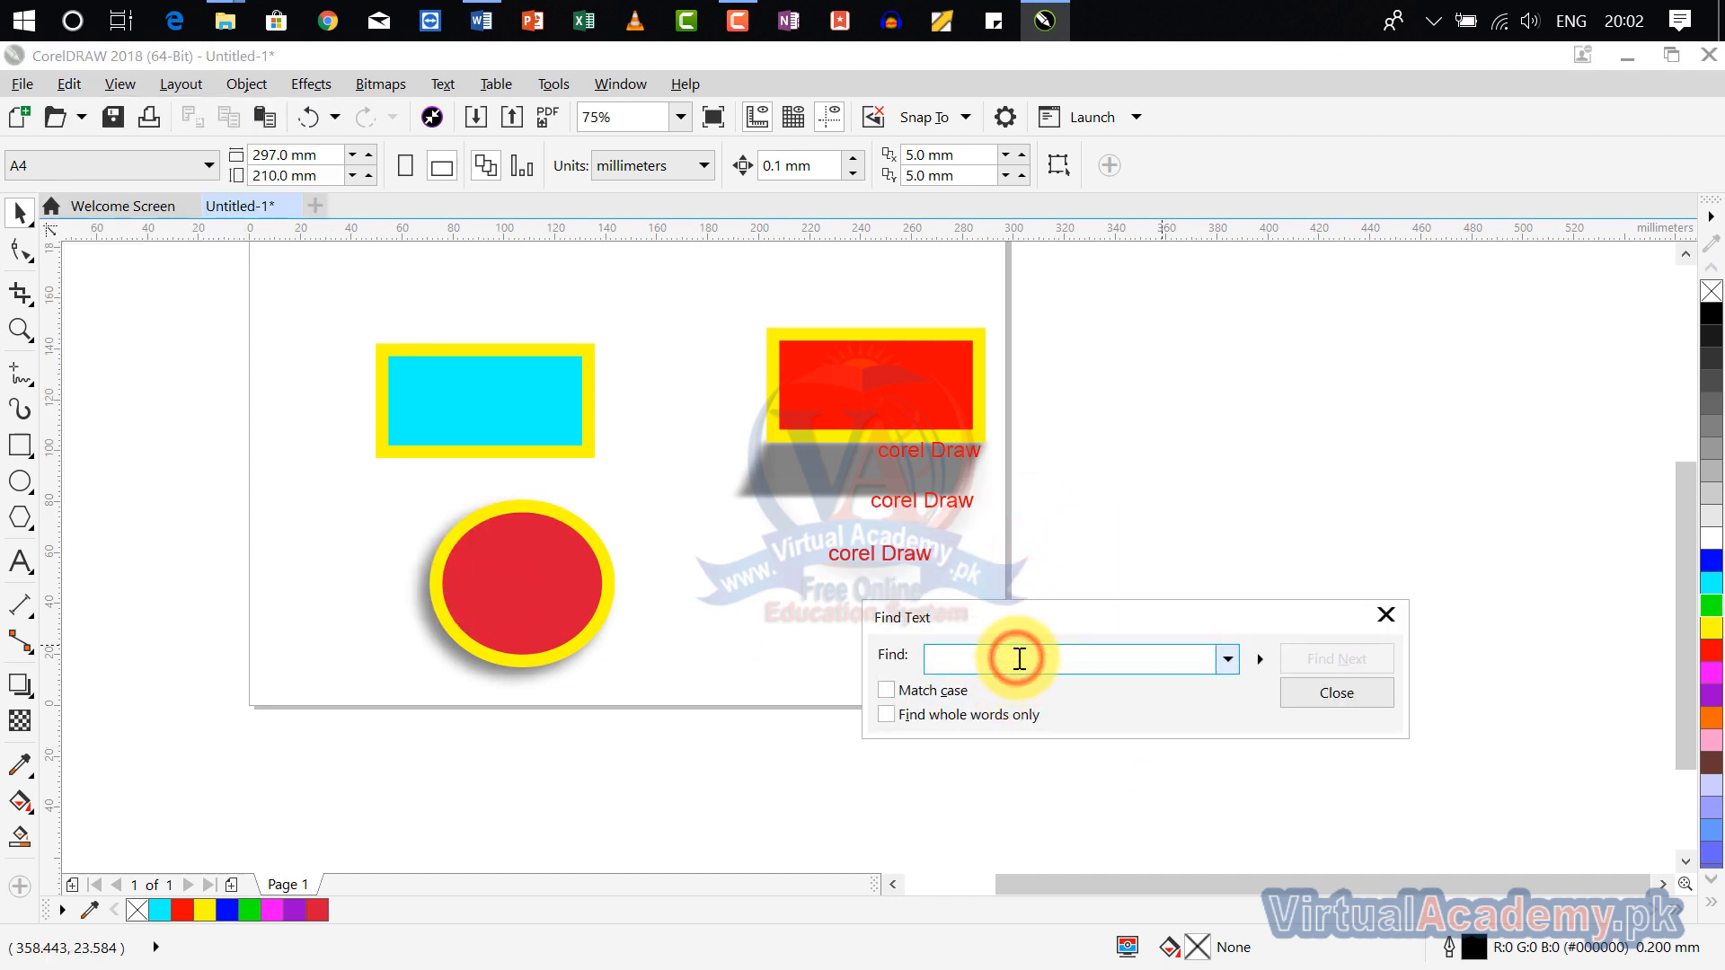
{"action": "type", "text": "corel"}
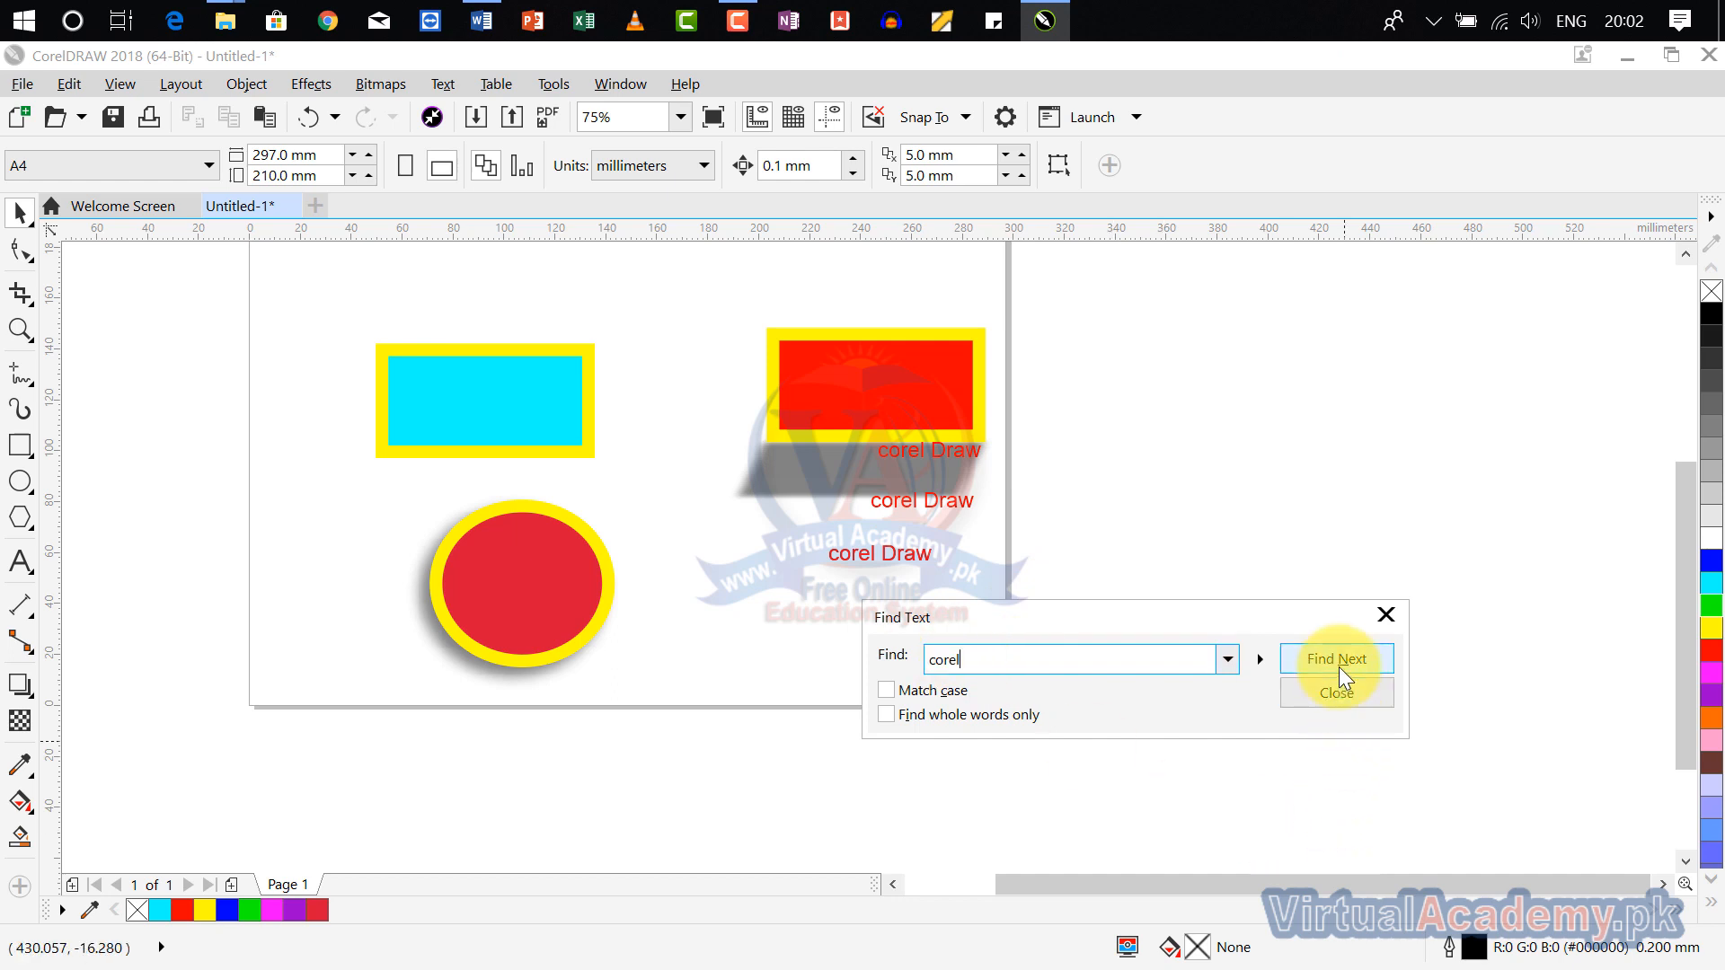
{"action": "left_click", "coordinate": [1338, 666]}
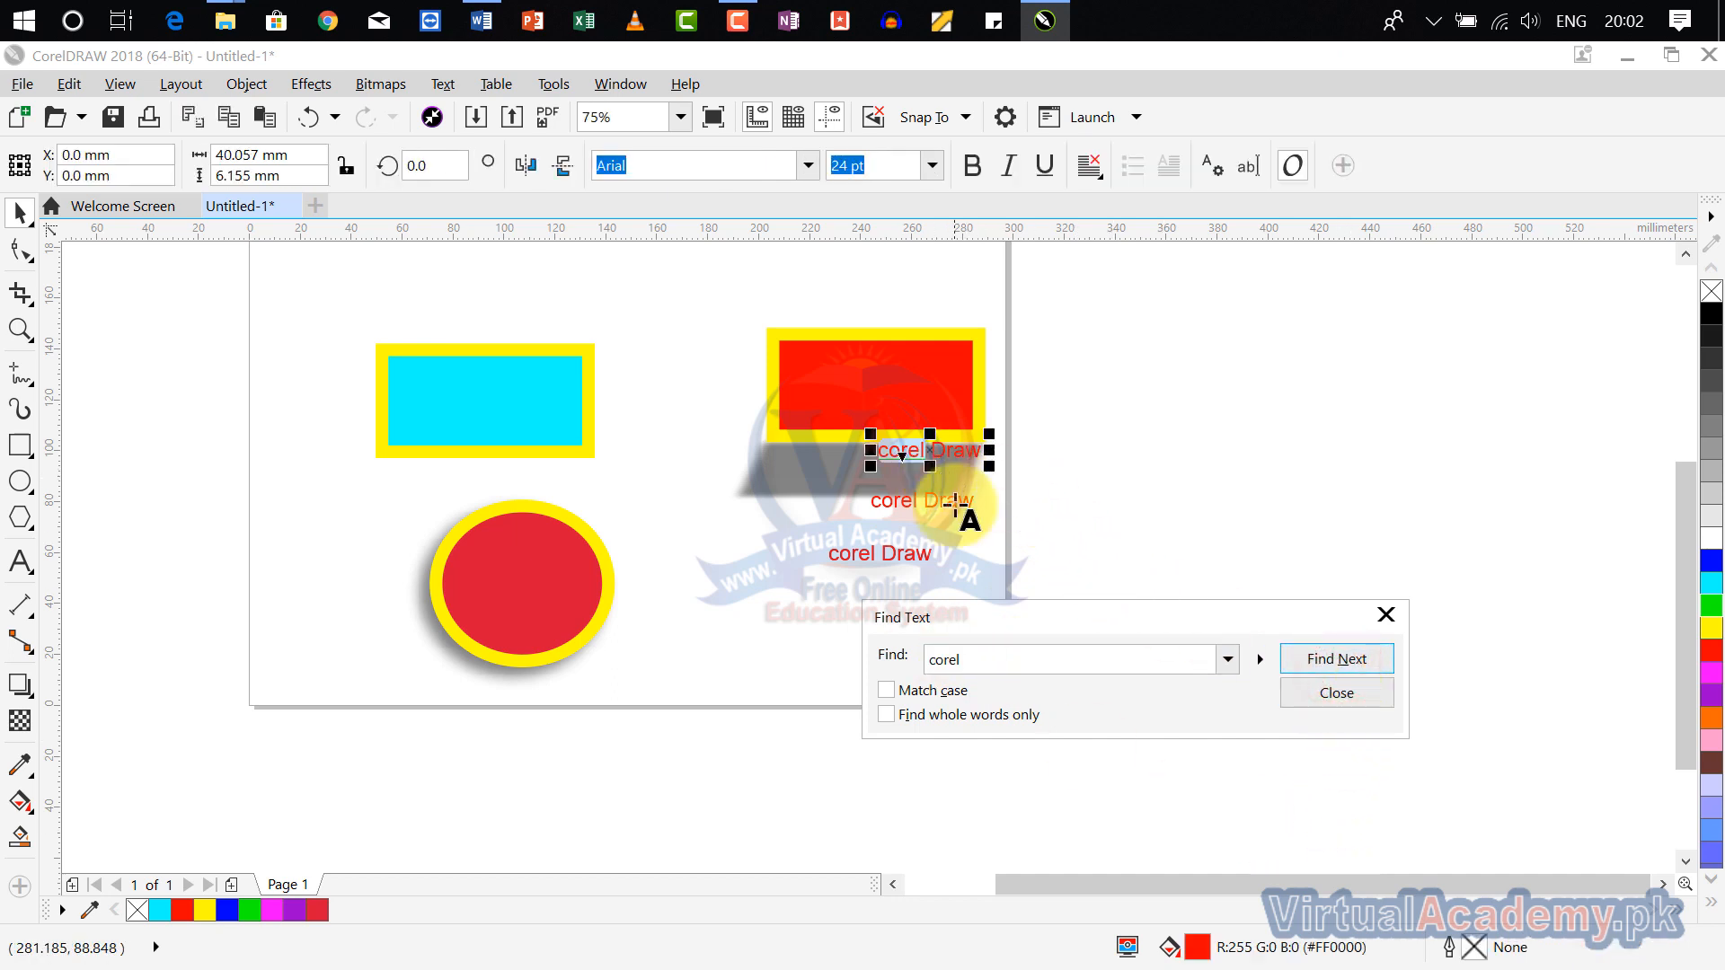
{"action": "left_click", "coordinate": [1321, 660]}
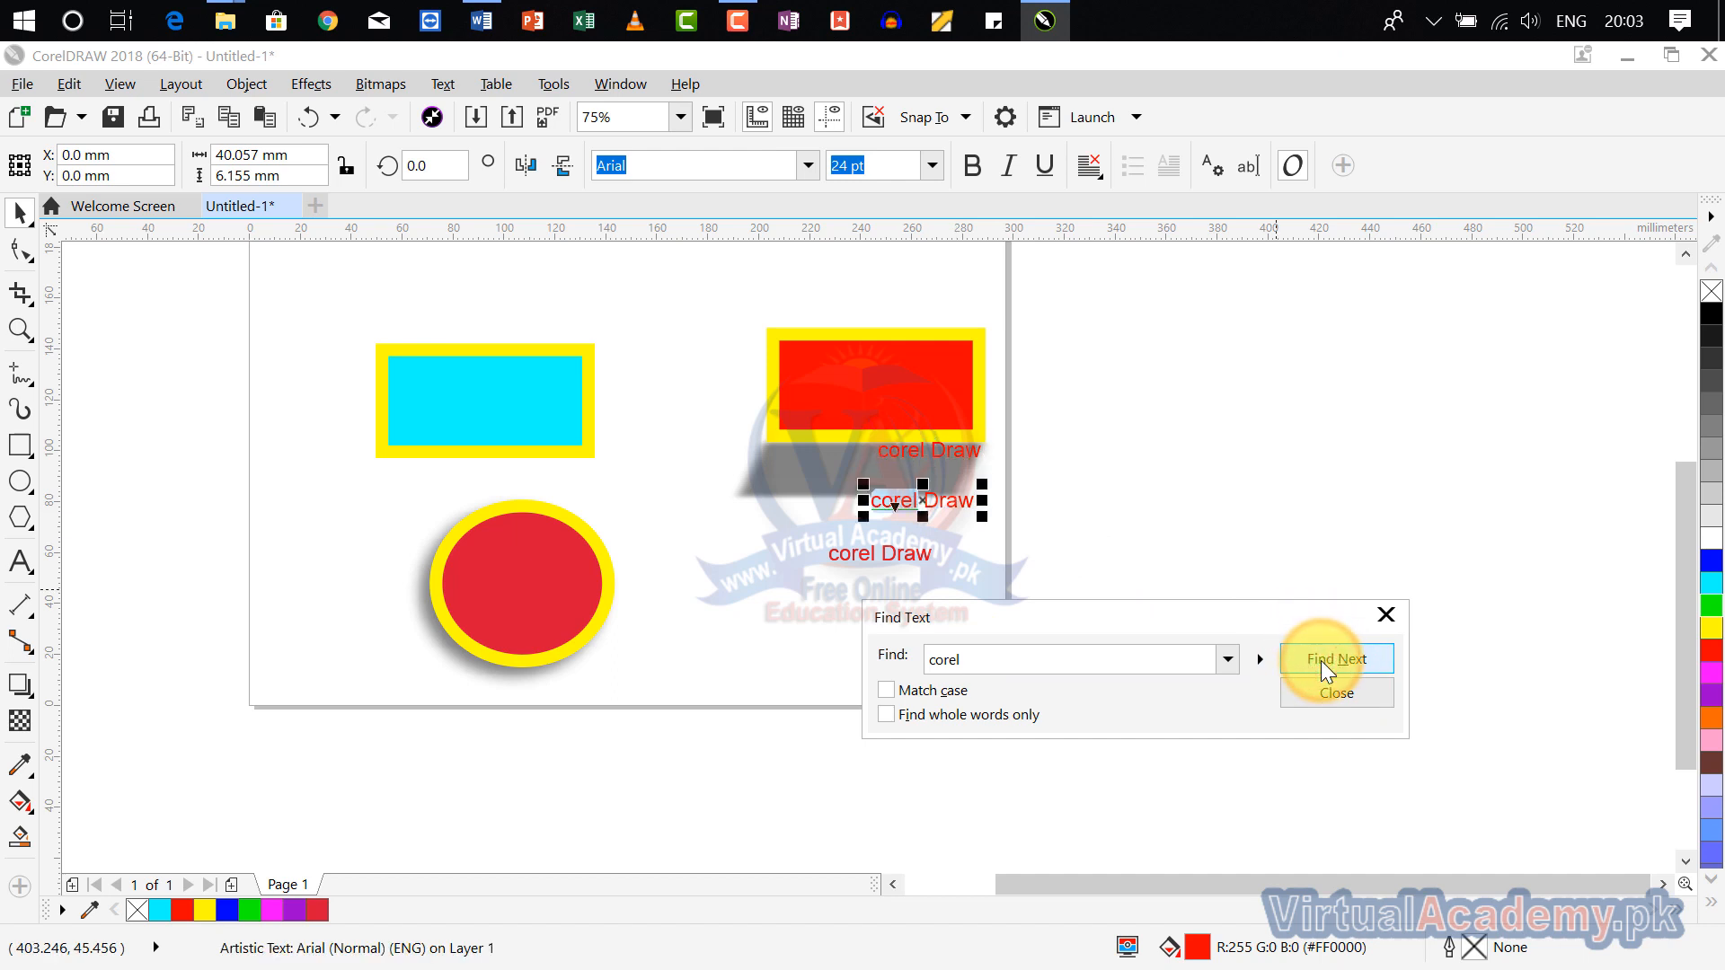
{"action": "left_click", "coordinate": [1320, 661]}
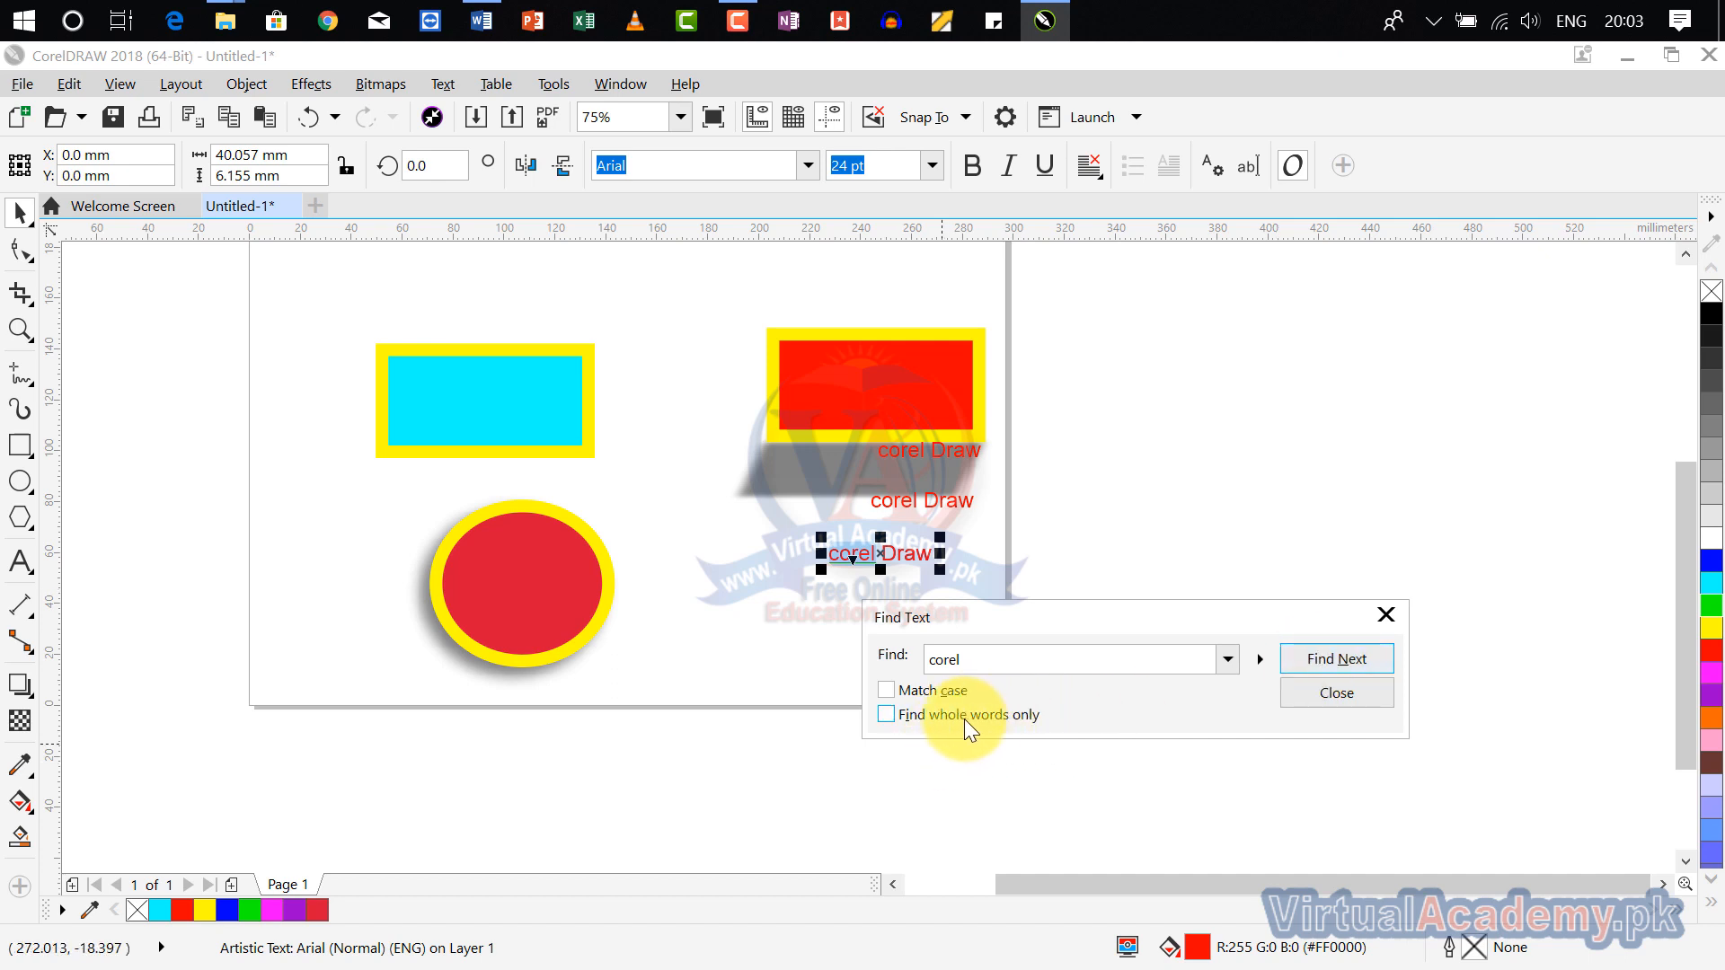
Step: Restrict the text search to whole words only, search for "corel" again, and close the search
{"action": "left_click", "coordinate": [890, 714]}
{"action": "left_click", "coordinate": [1327, 659]}
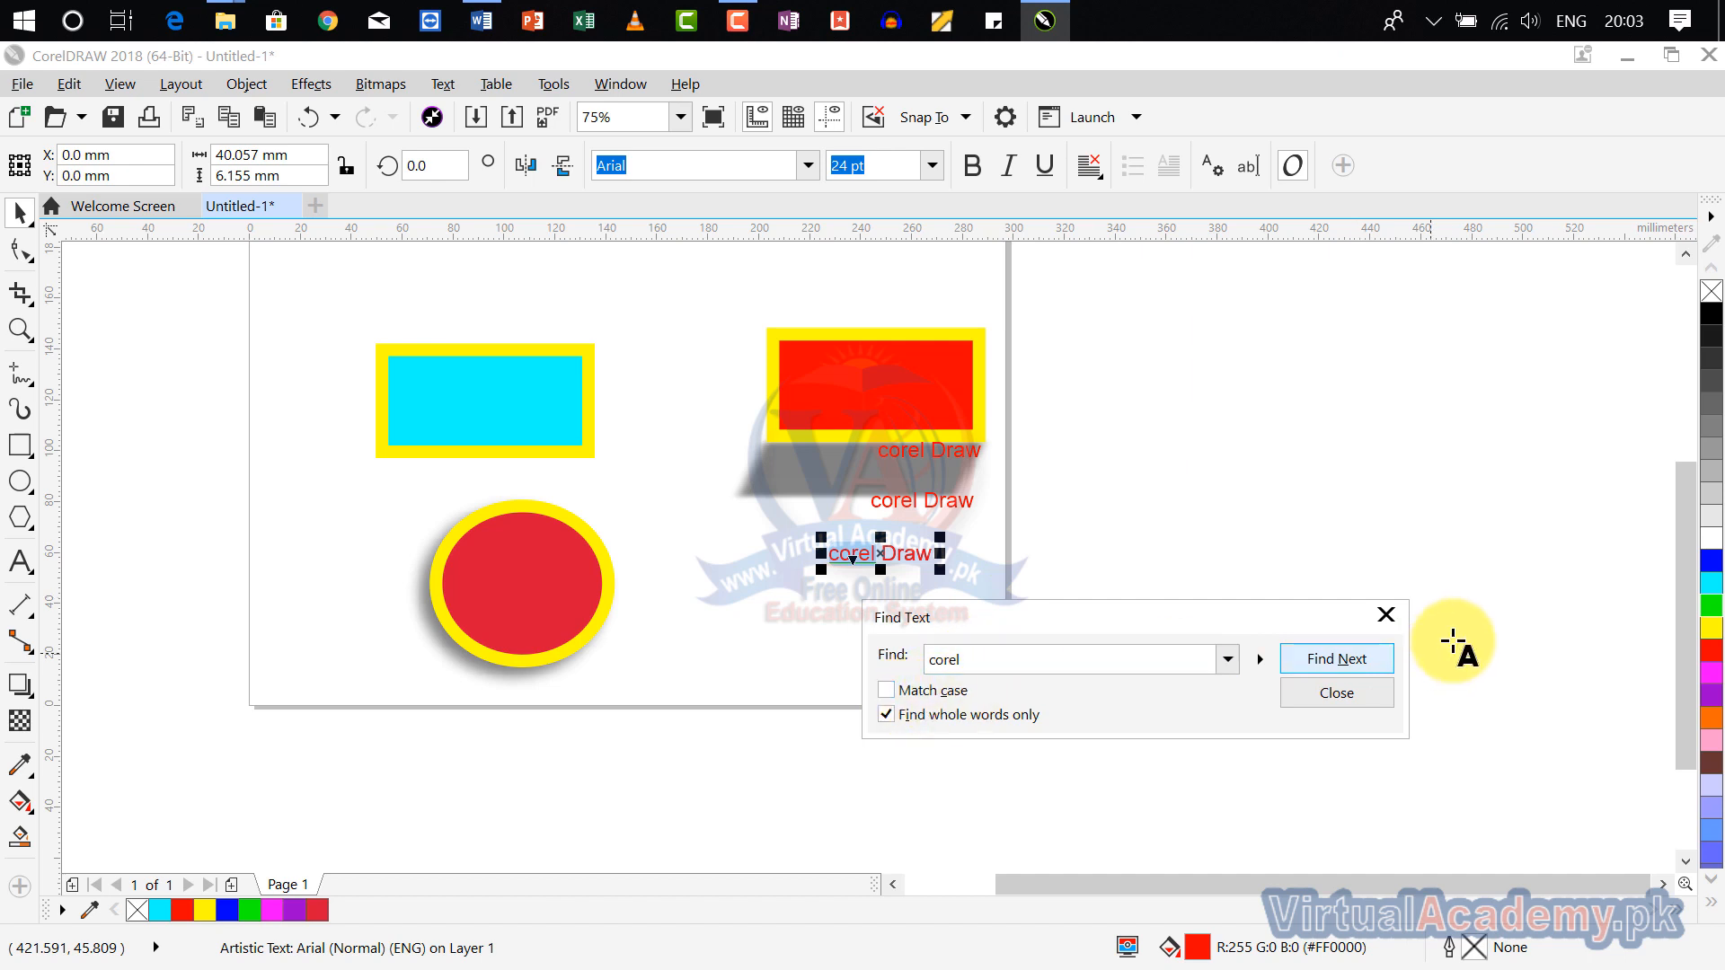
{"action": "left_click", "coordinate": [1380, 618]}
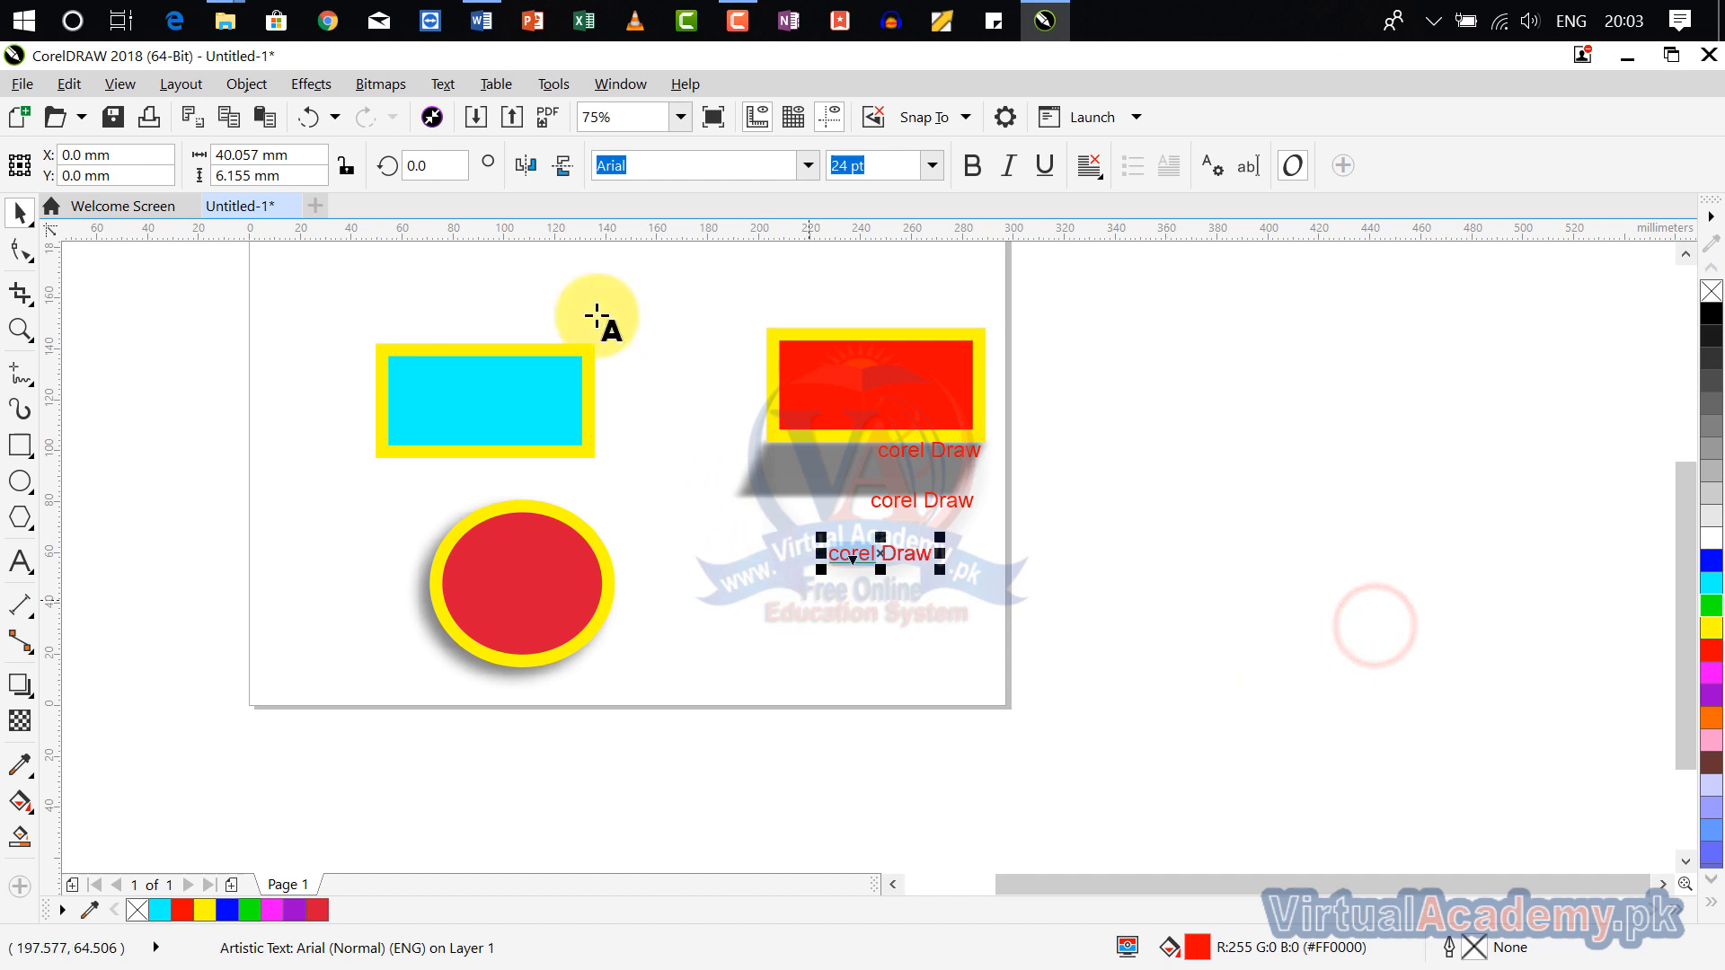
Step: Set up a text replacement that finds "draw" and replaces it with "drawwww"
{"action": "left_click", "coordinate": [70, 85]}
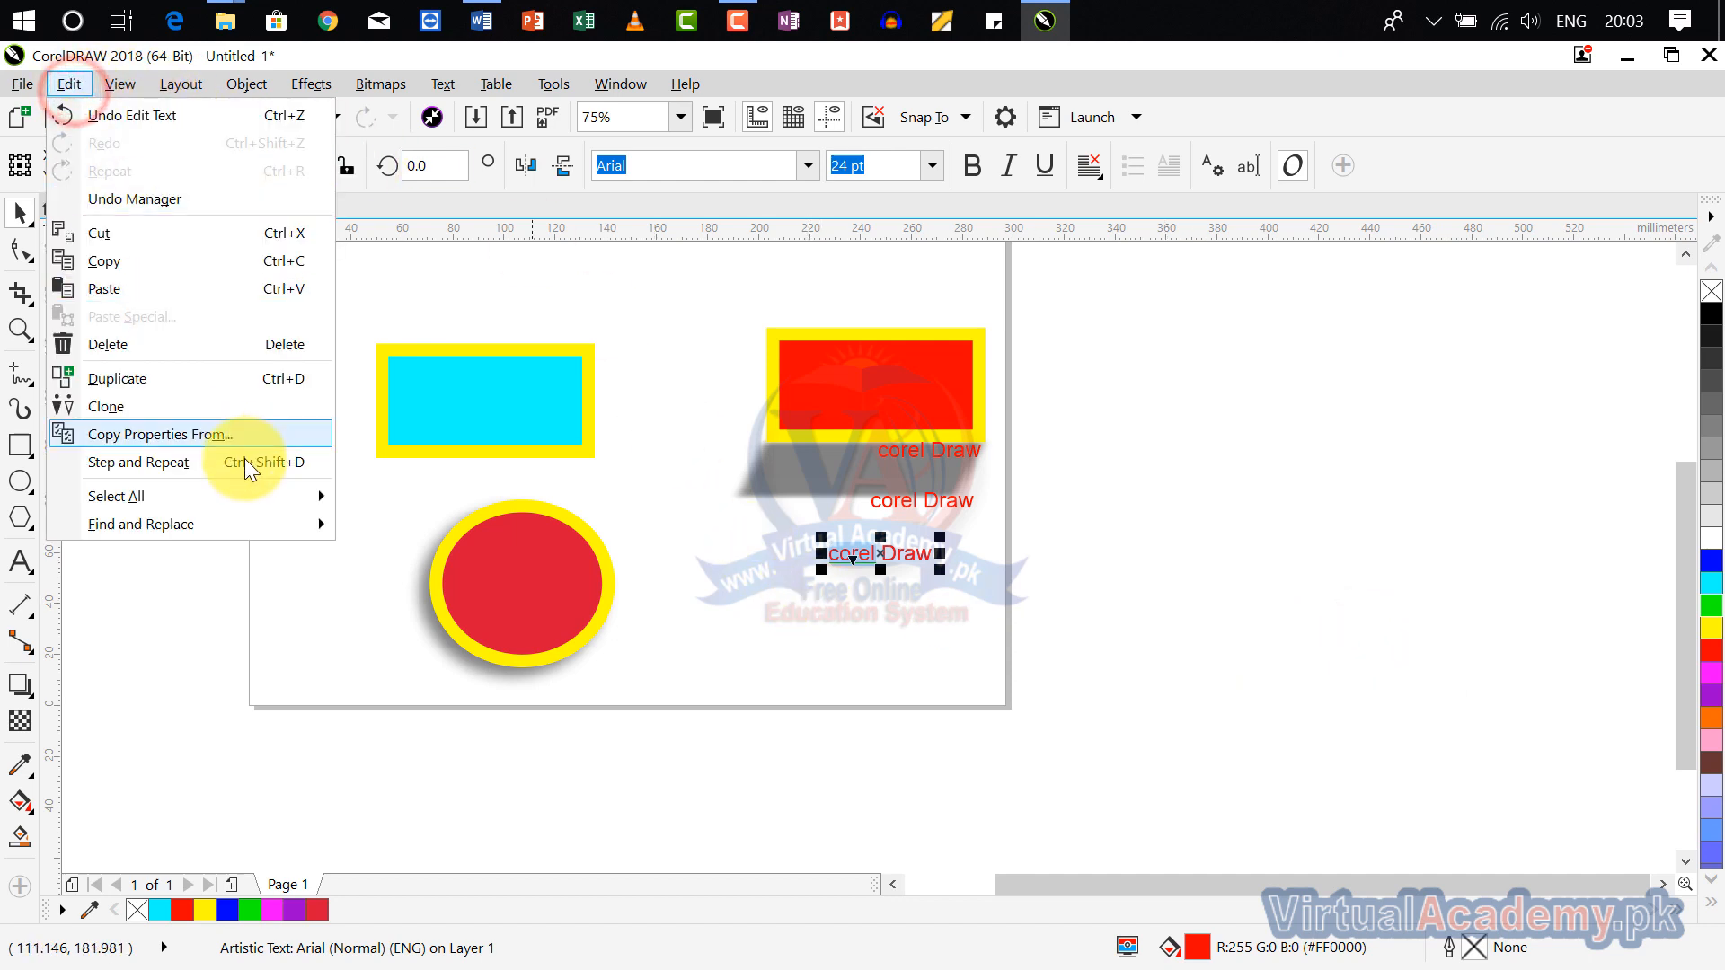
{"action": "mouse_move", "coordinate": [282, 520]}
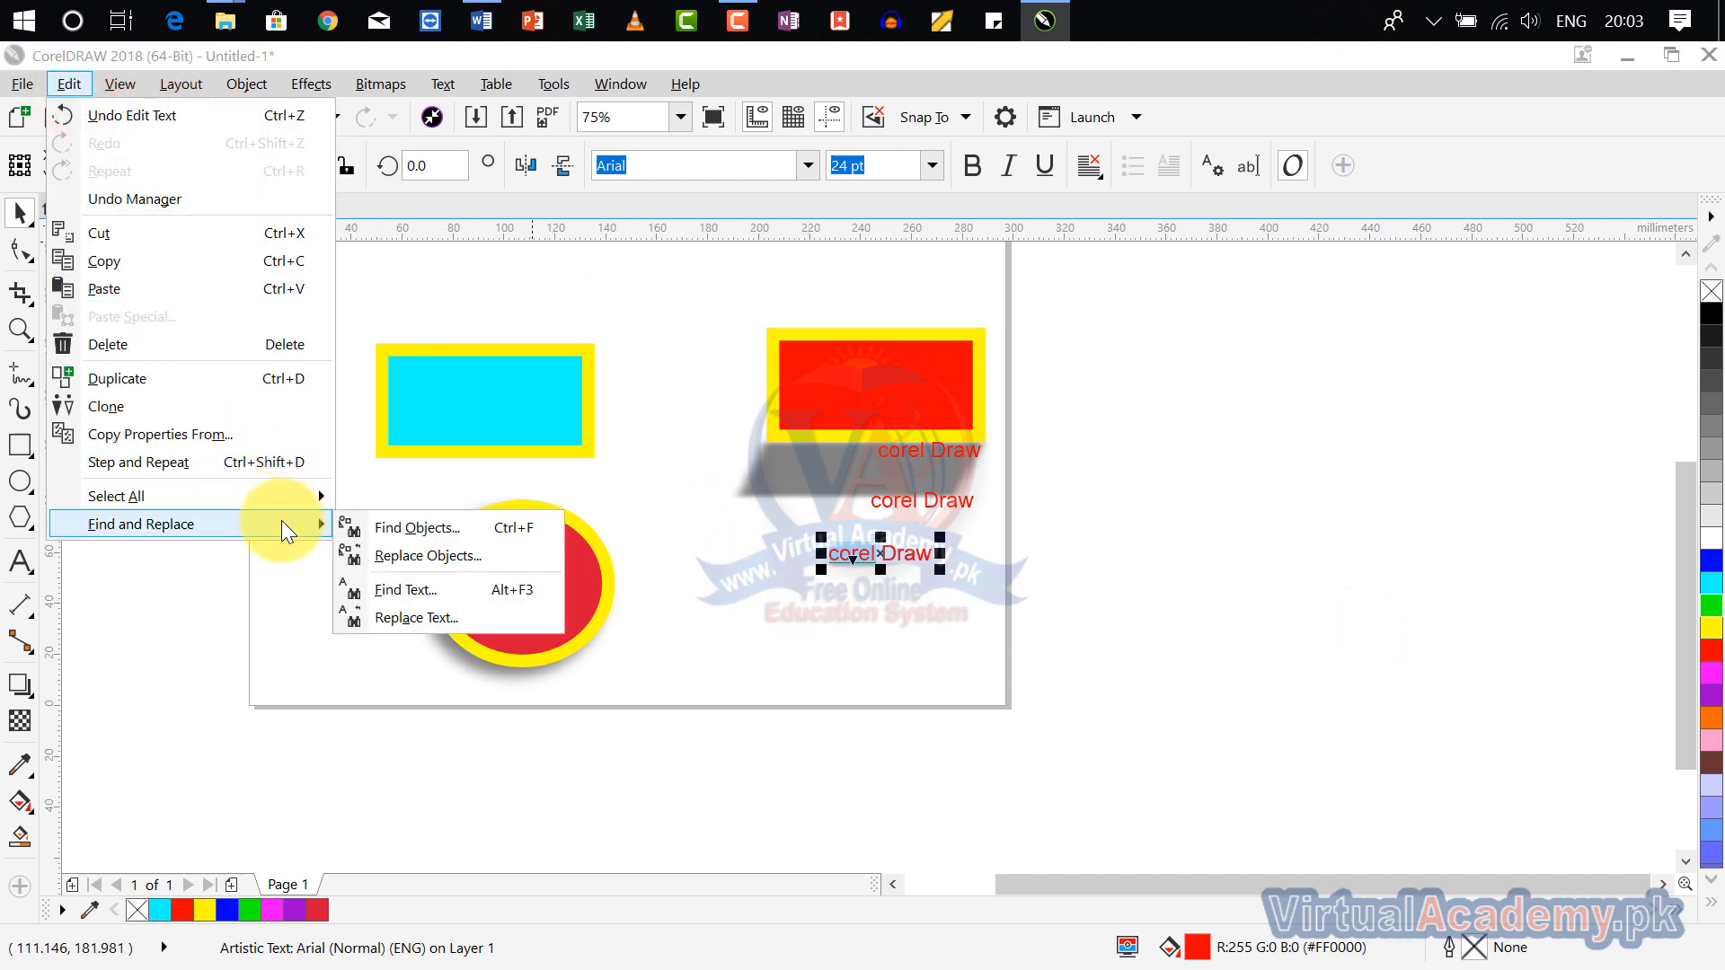
{"action": "left_click", "coordinate": [456, 616]}
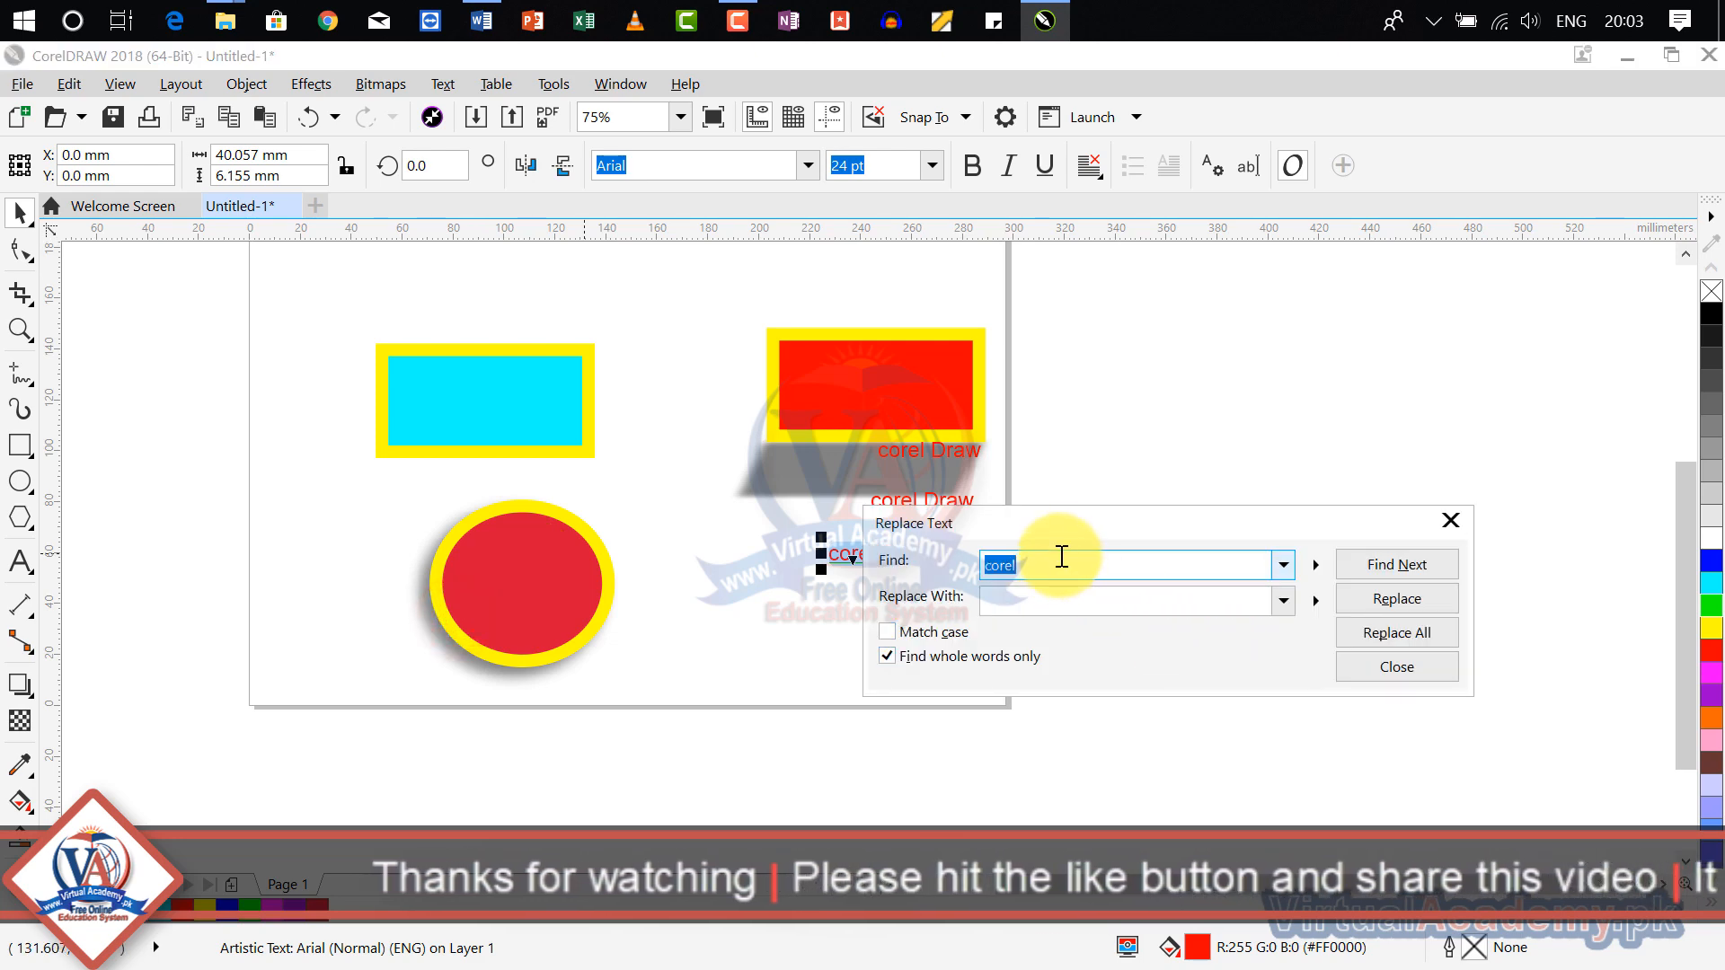
{"action": "left_click_drag", "start_coordinate": [1068, 516], "coordinate": [1194, 440]}
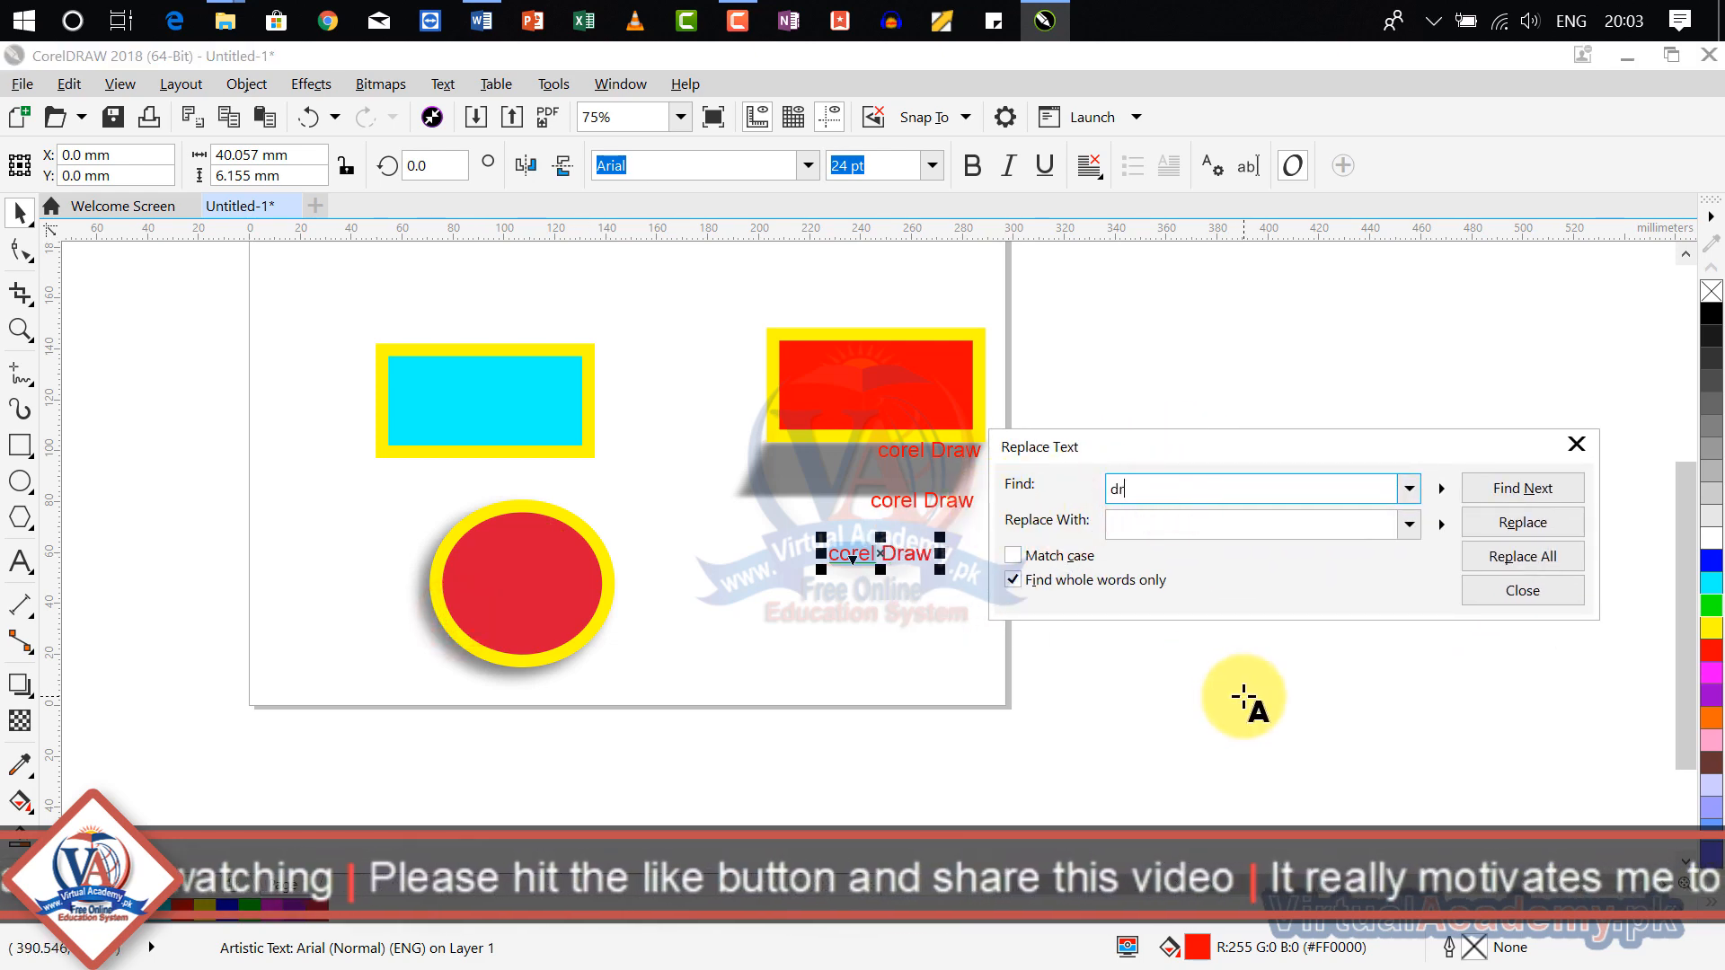
{"action": "left_click", "coordinate": [1181, 518]}
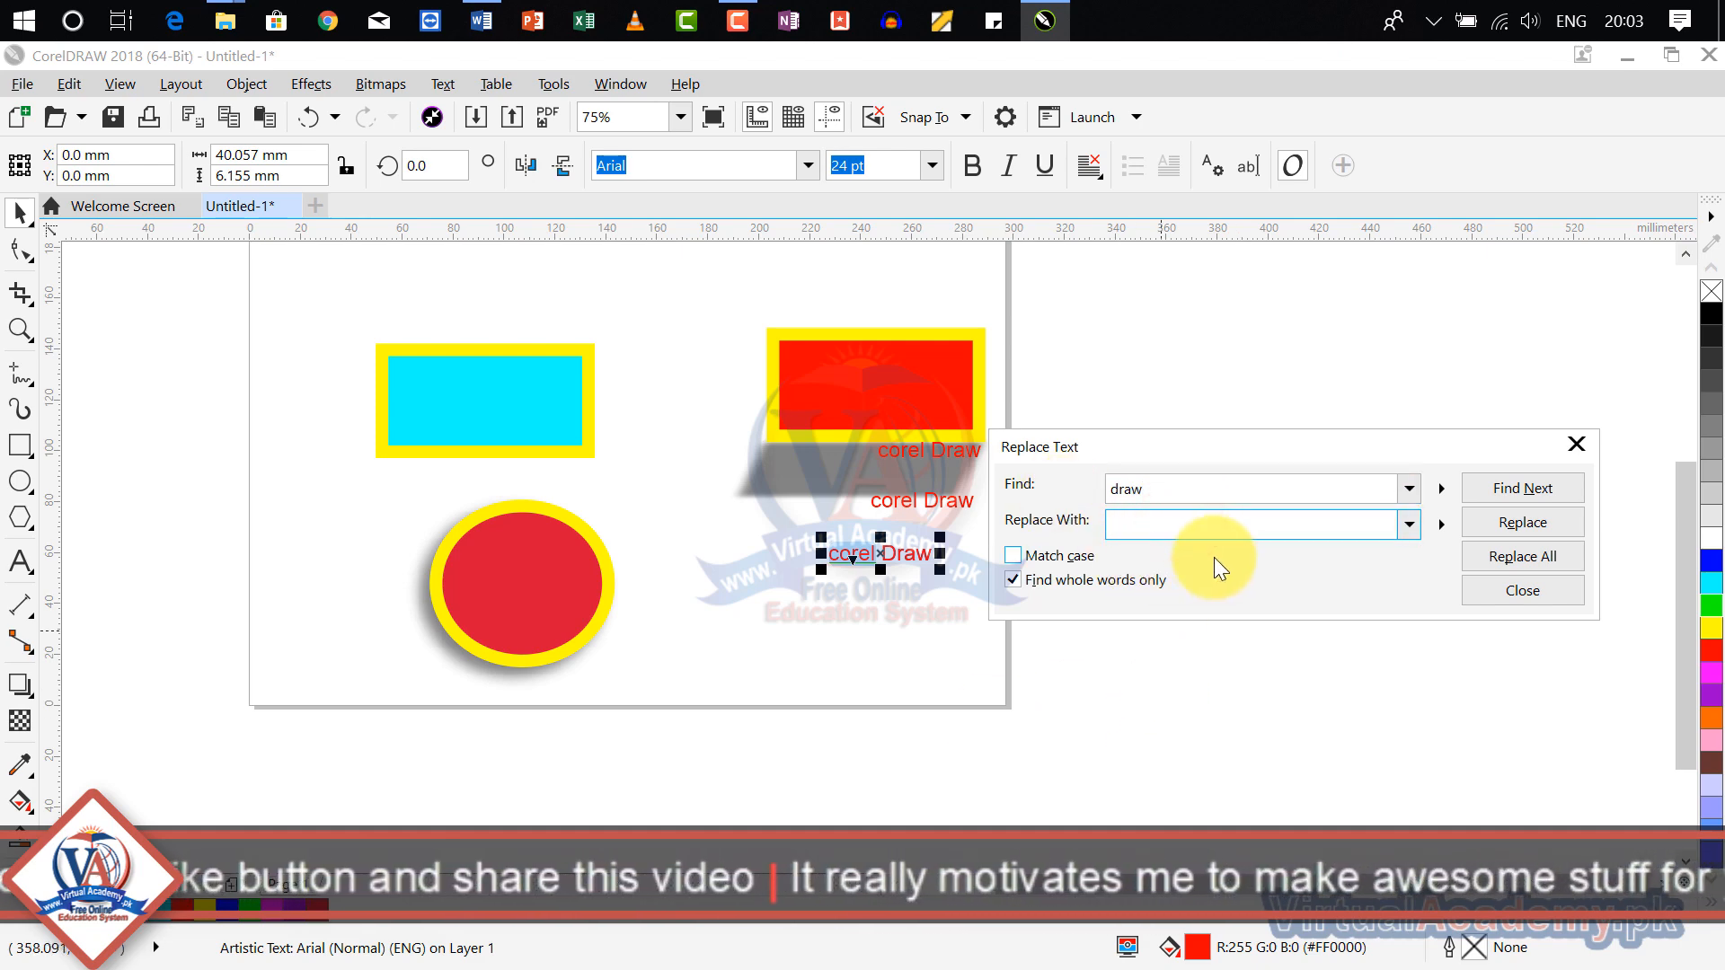
{"action": "type", "text": "dr"}
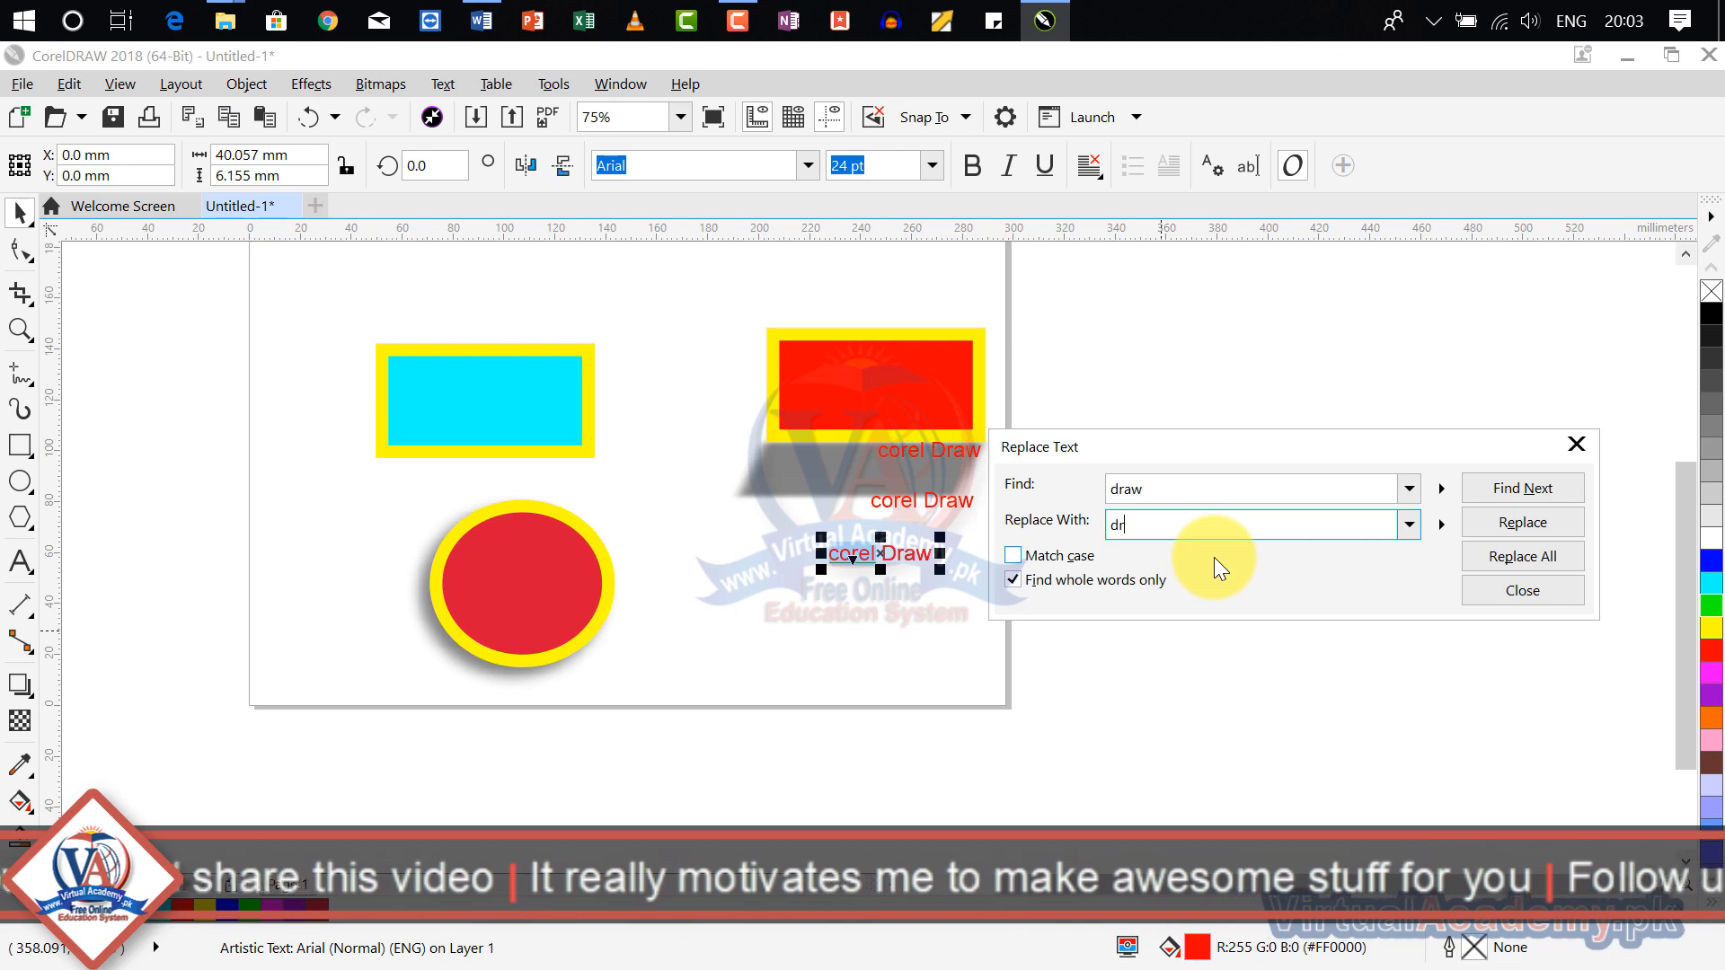
{"action": "type", "text": "awwww"}
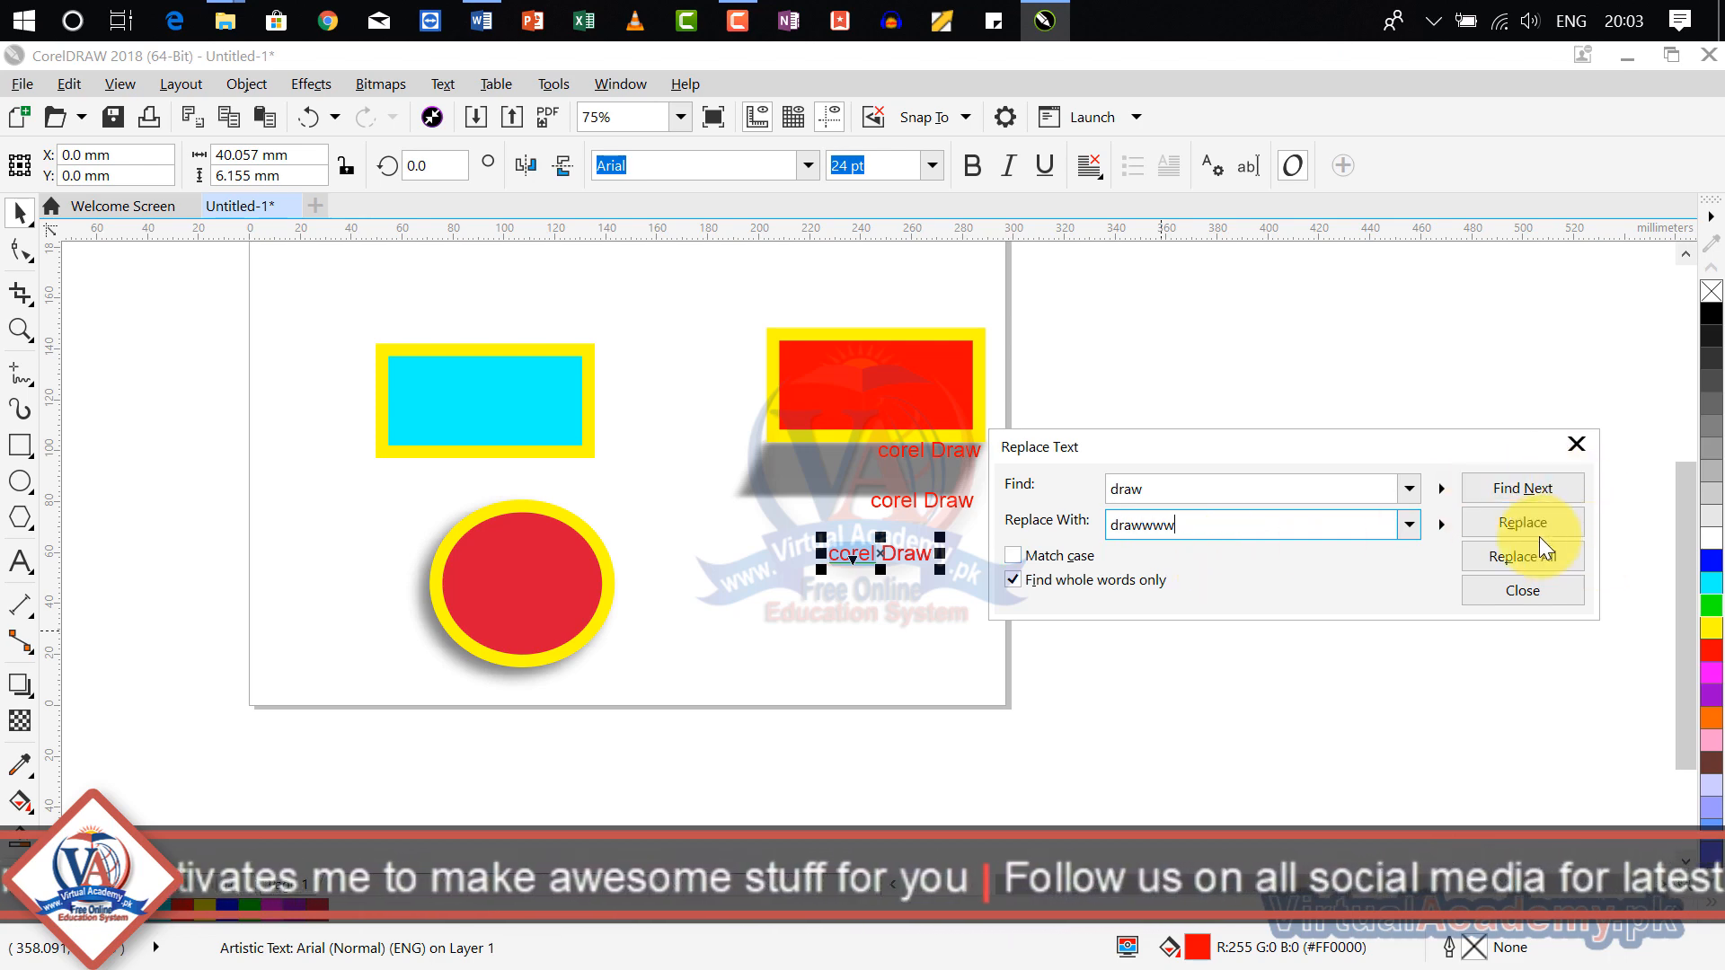
Step: Find "draw" in the lowest "corel Draw" text and replace it with "drawwww"
{"action": "left_click_drag", "start_coordinate": [1371, 449], "coordinate": [1427, 332]}
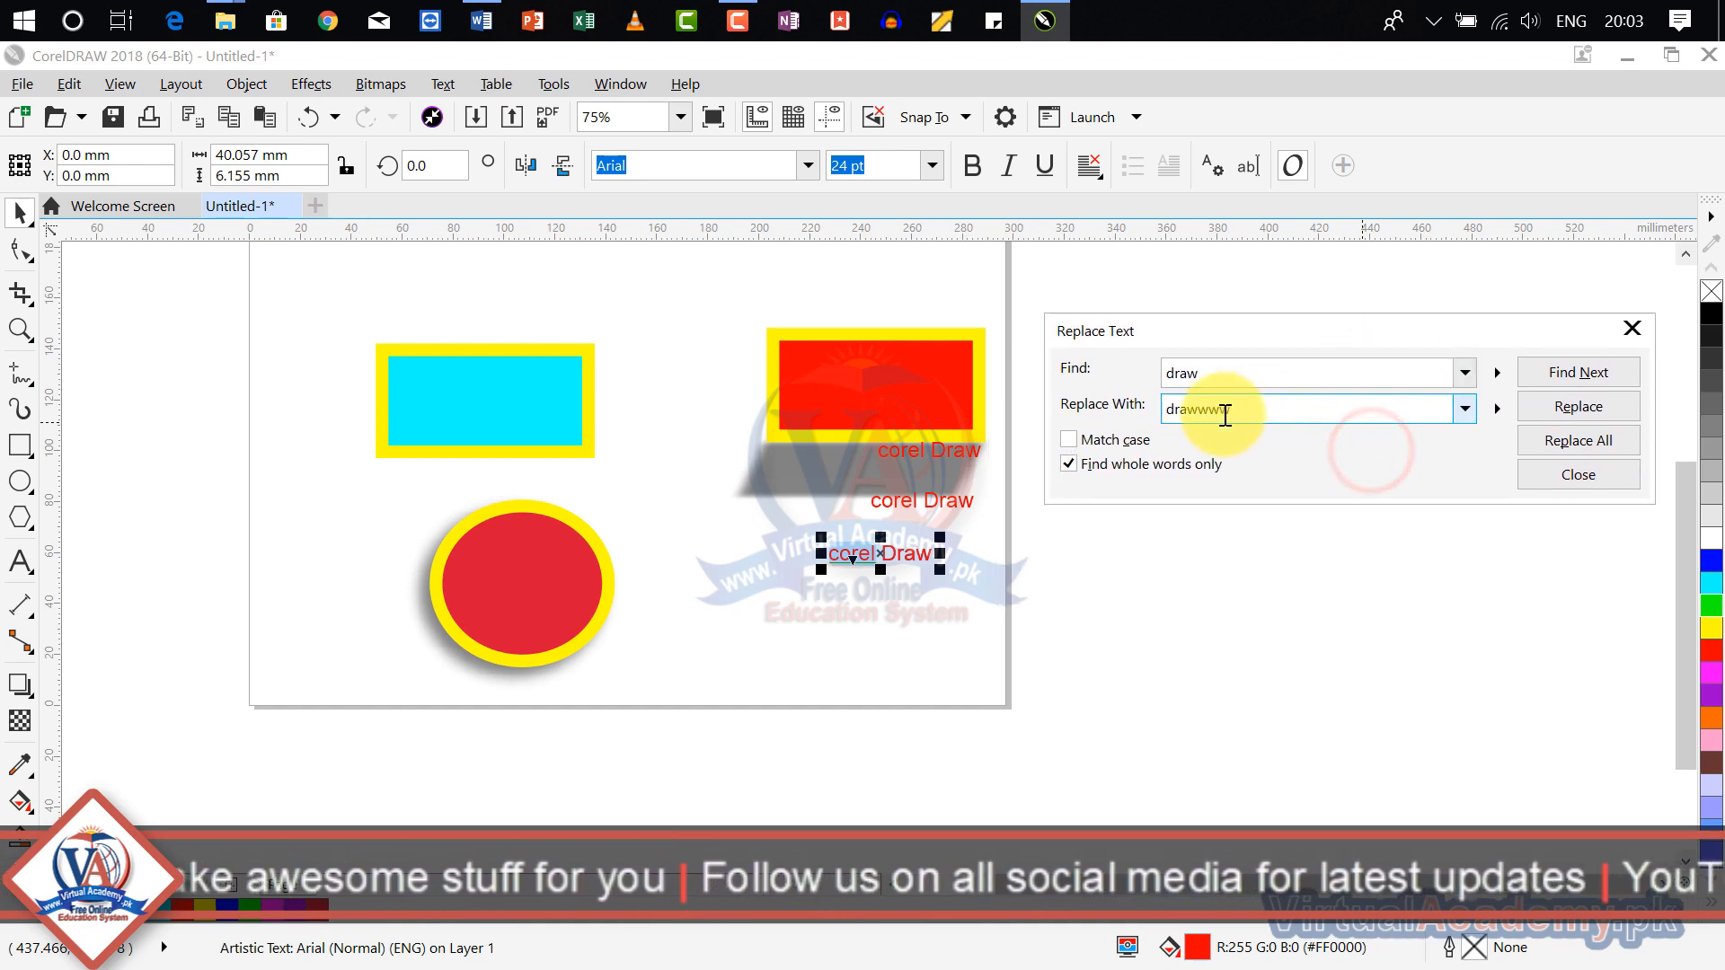
{"action": "left_click", "coordinate": [1587, 376]}
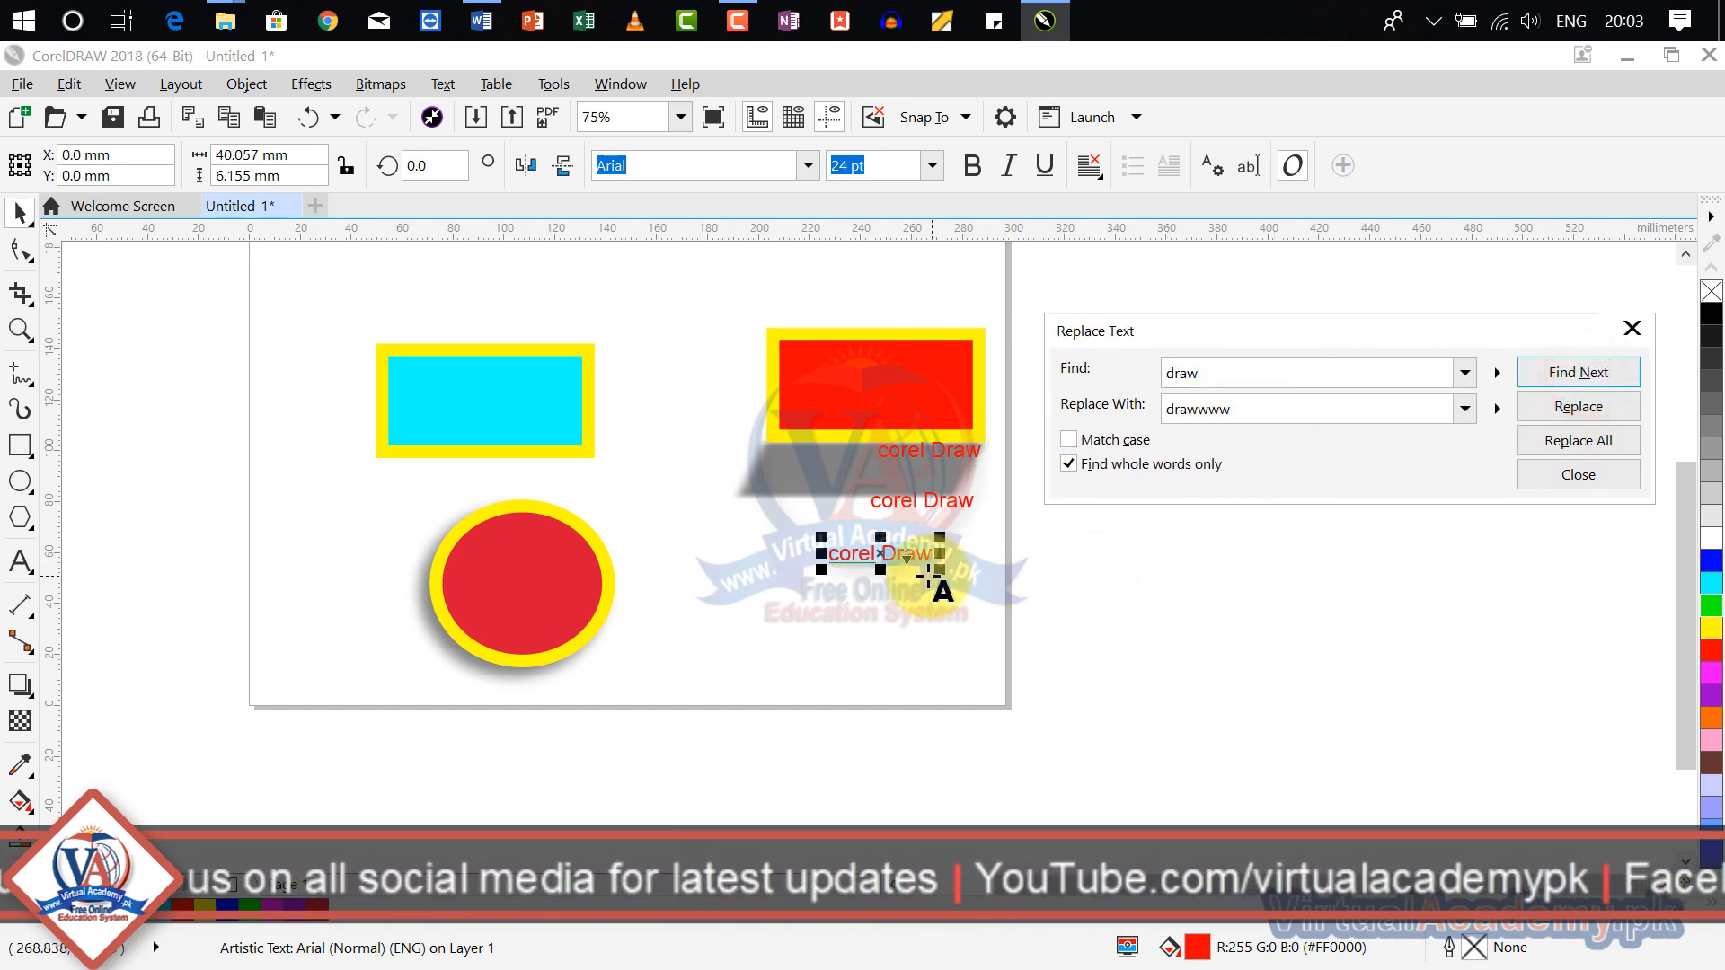
{"action": "left_click", "coordinate": [1598, 411]}
{"action": "left_click", "coordinate": [835, 585]}
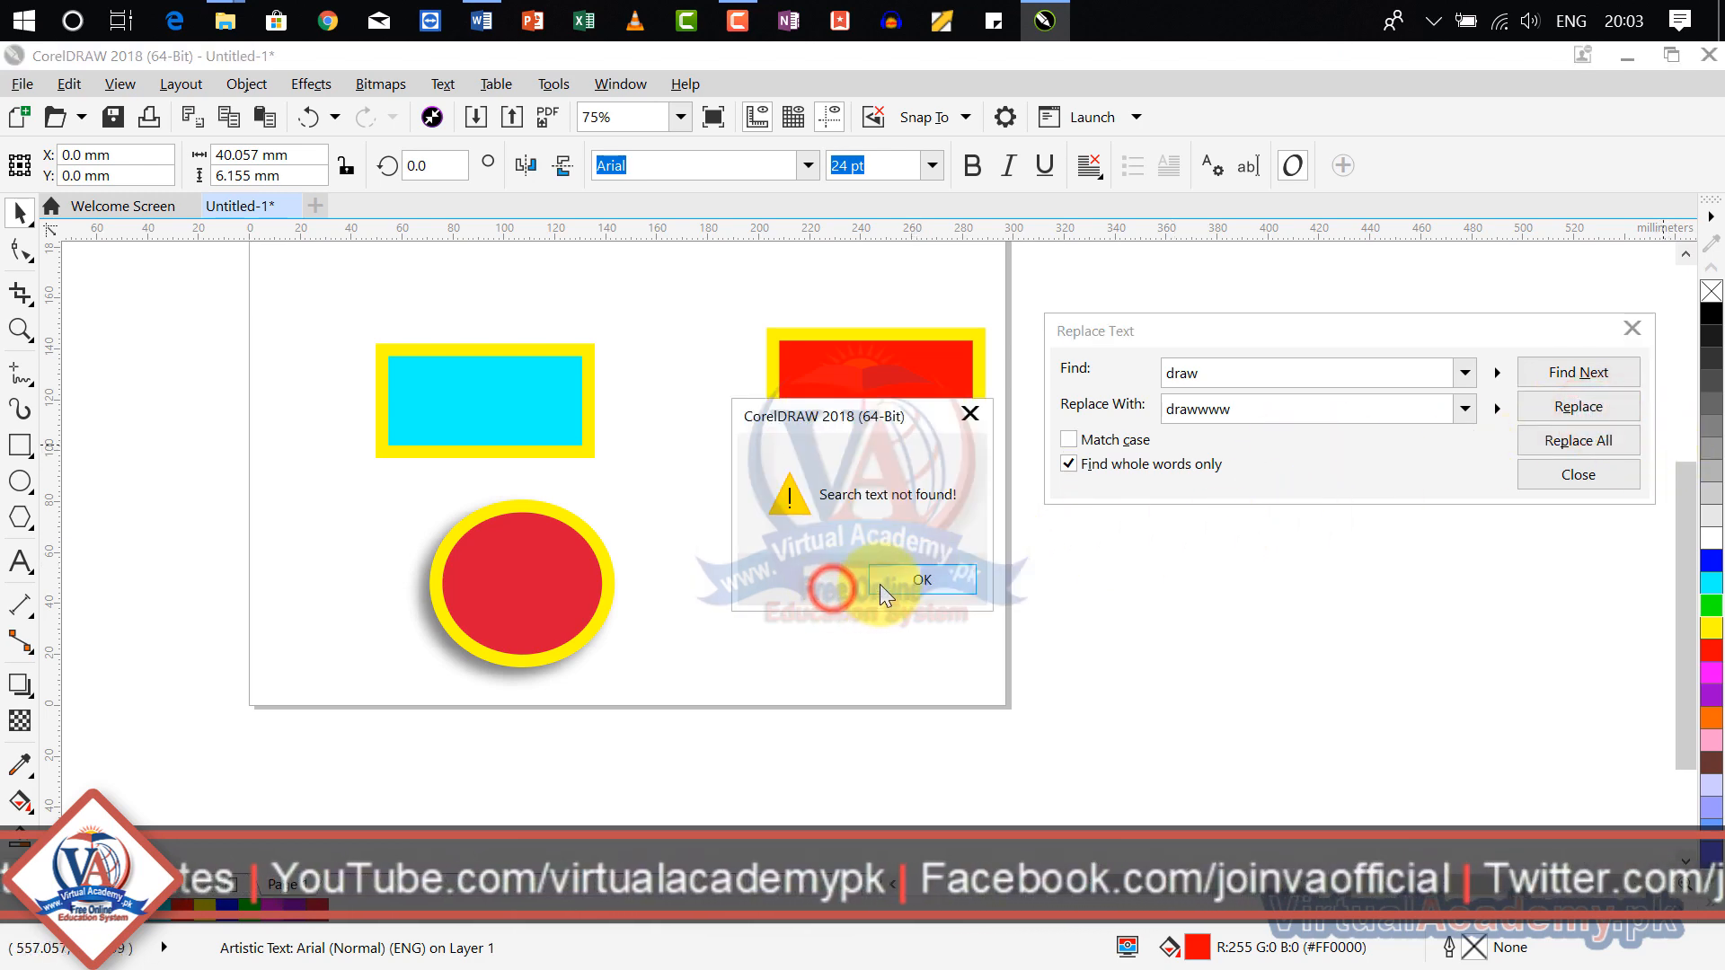
{"action": "left_click", "coordinate": [943, 579]}
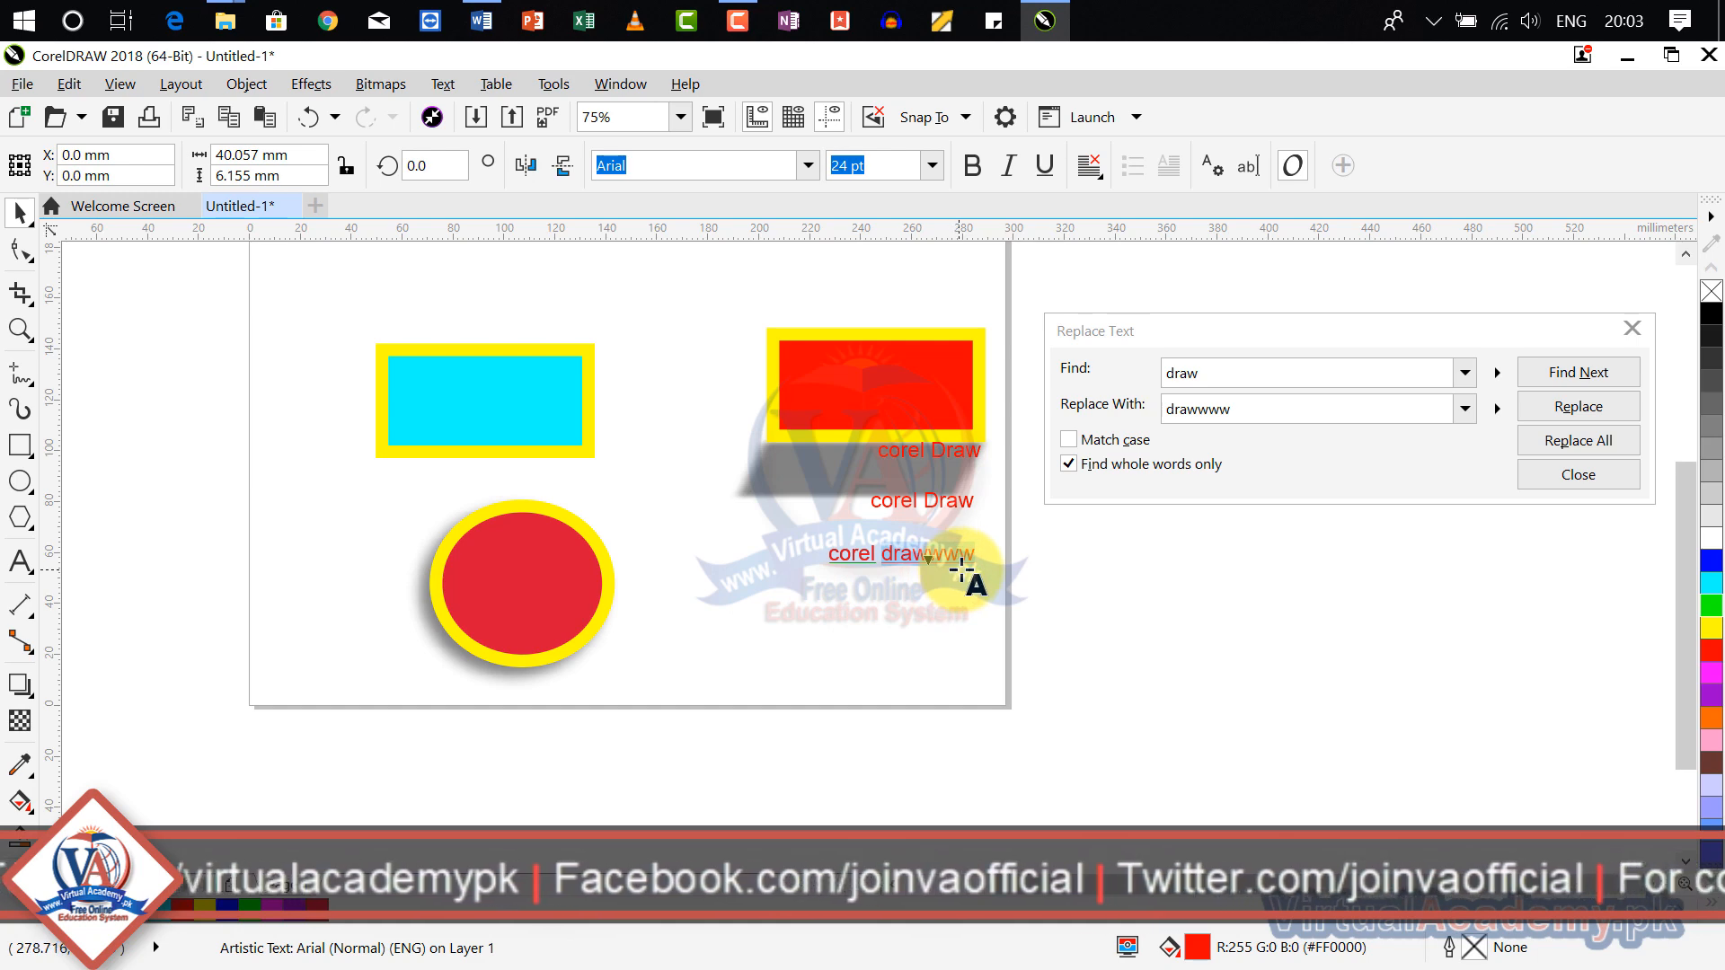
Step: Search for further occurrences of "draw", trying again with the uppermost "corel Draw" text selected and continuing from the beginning of the text
{"action": "left_click", "coordinate": [1592, 378]}
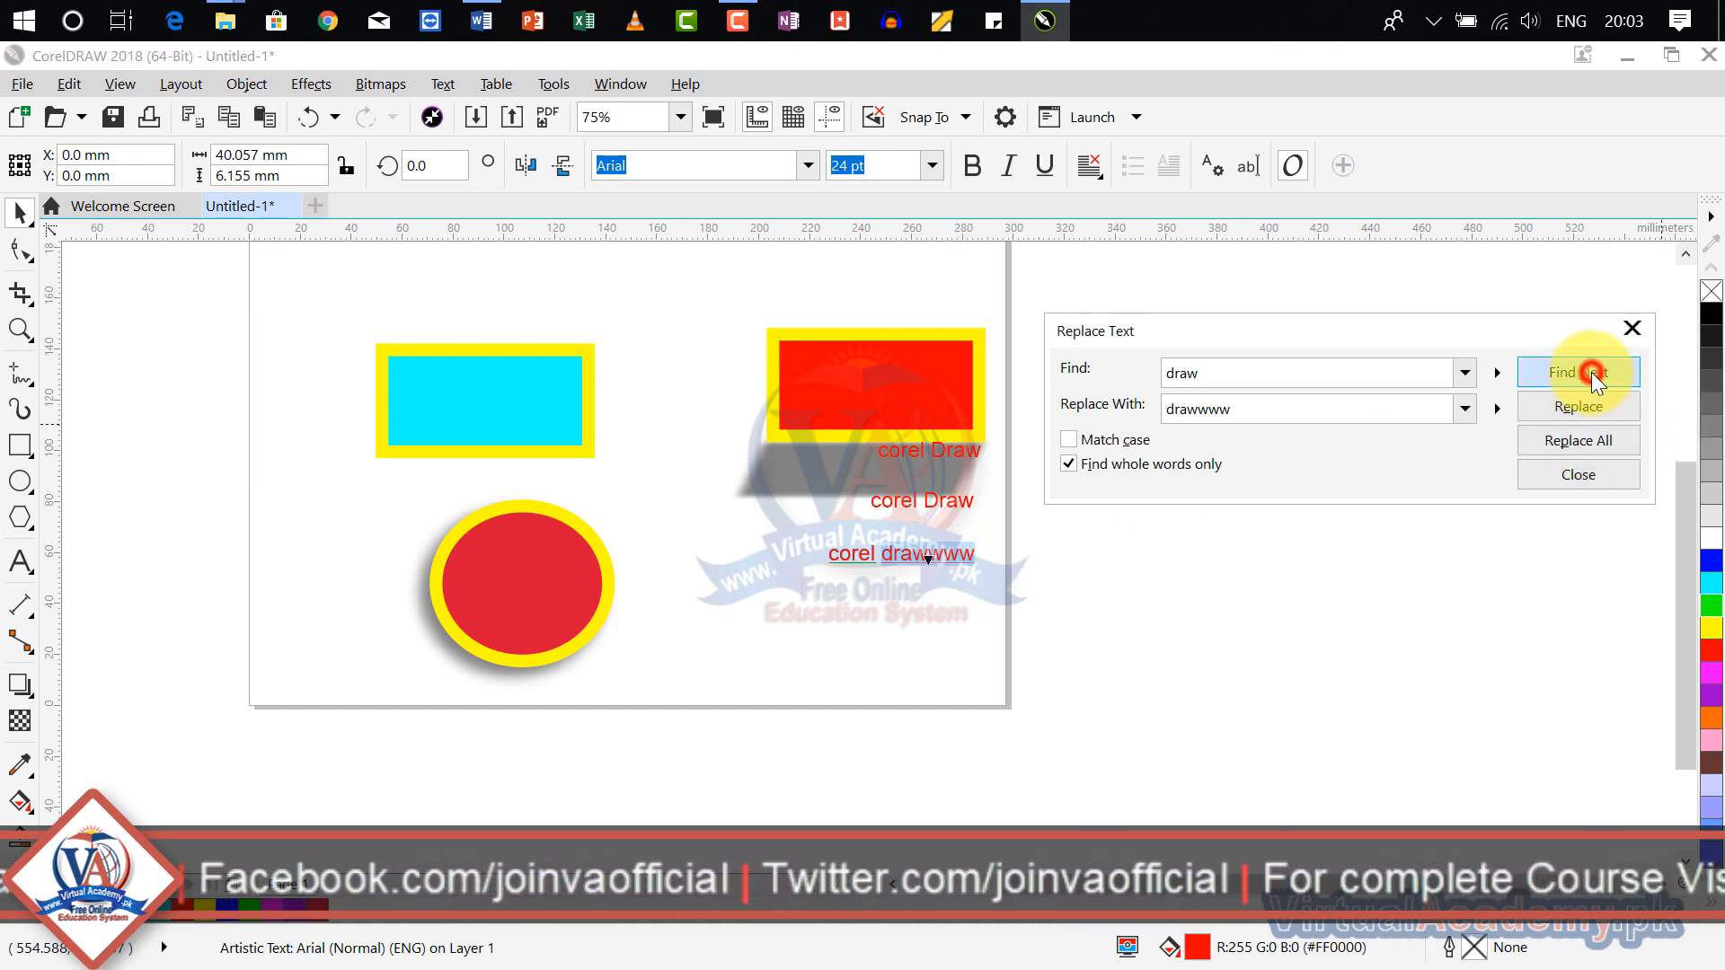
{"action": "left_click", "coordinate": [869, 585]}
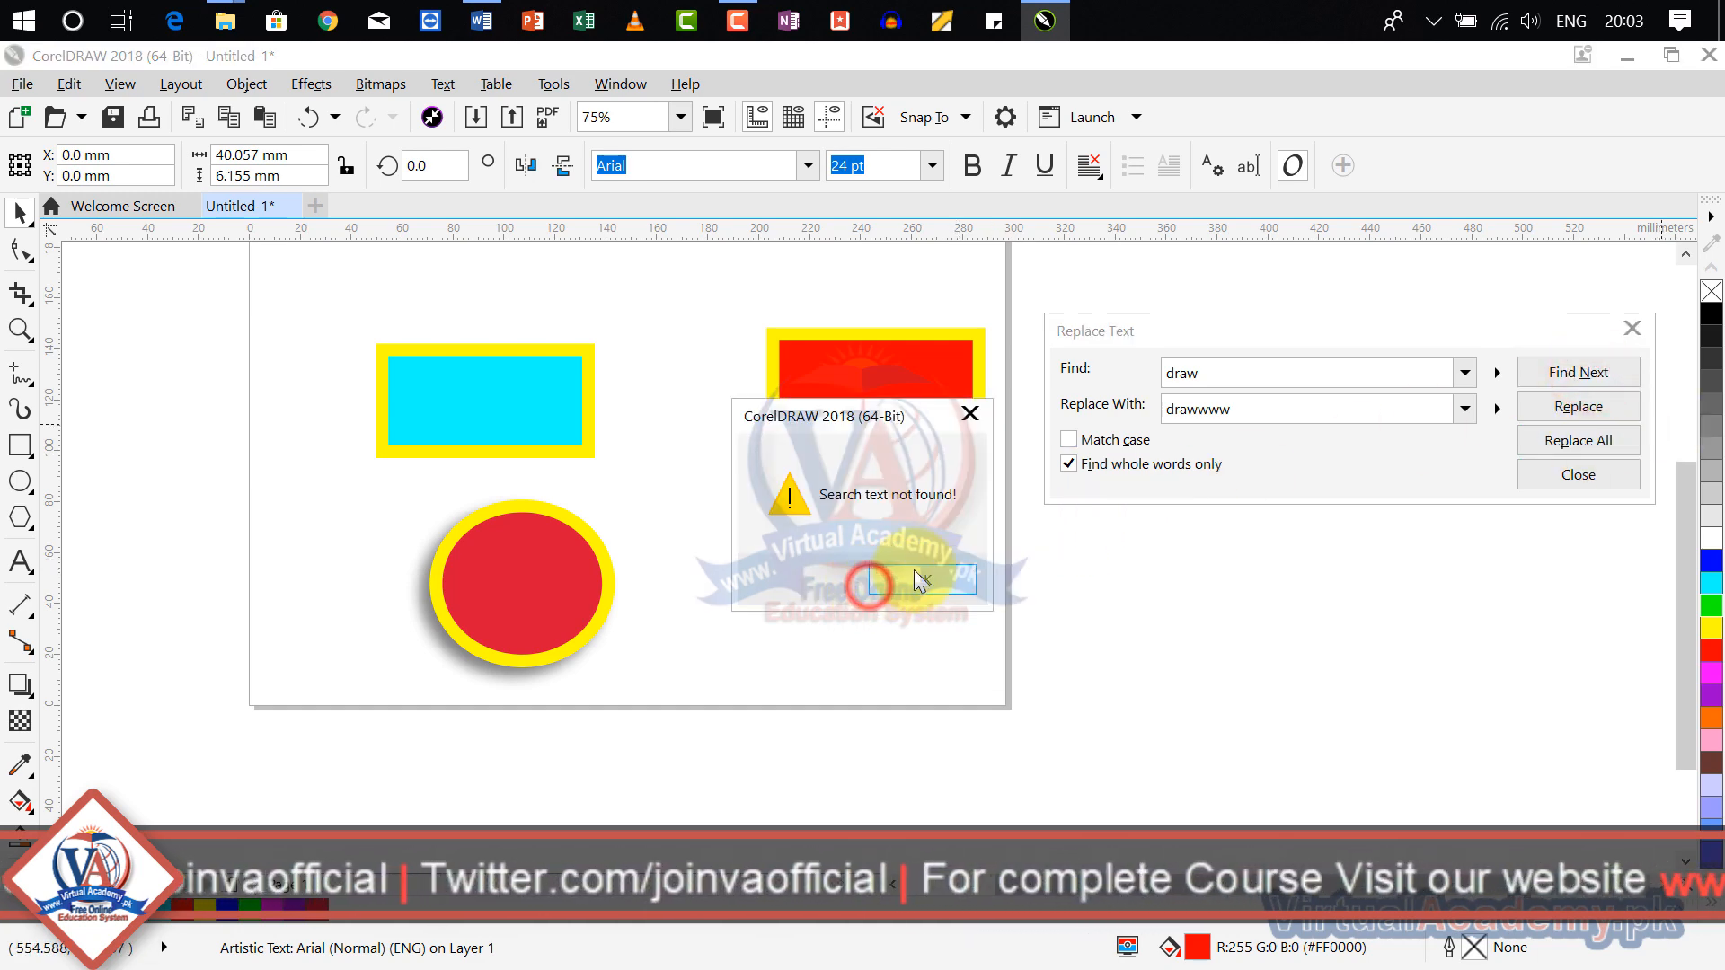
{"action": "left_click", "coordinate": [914, 578]}
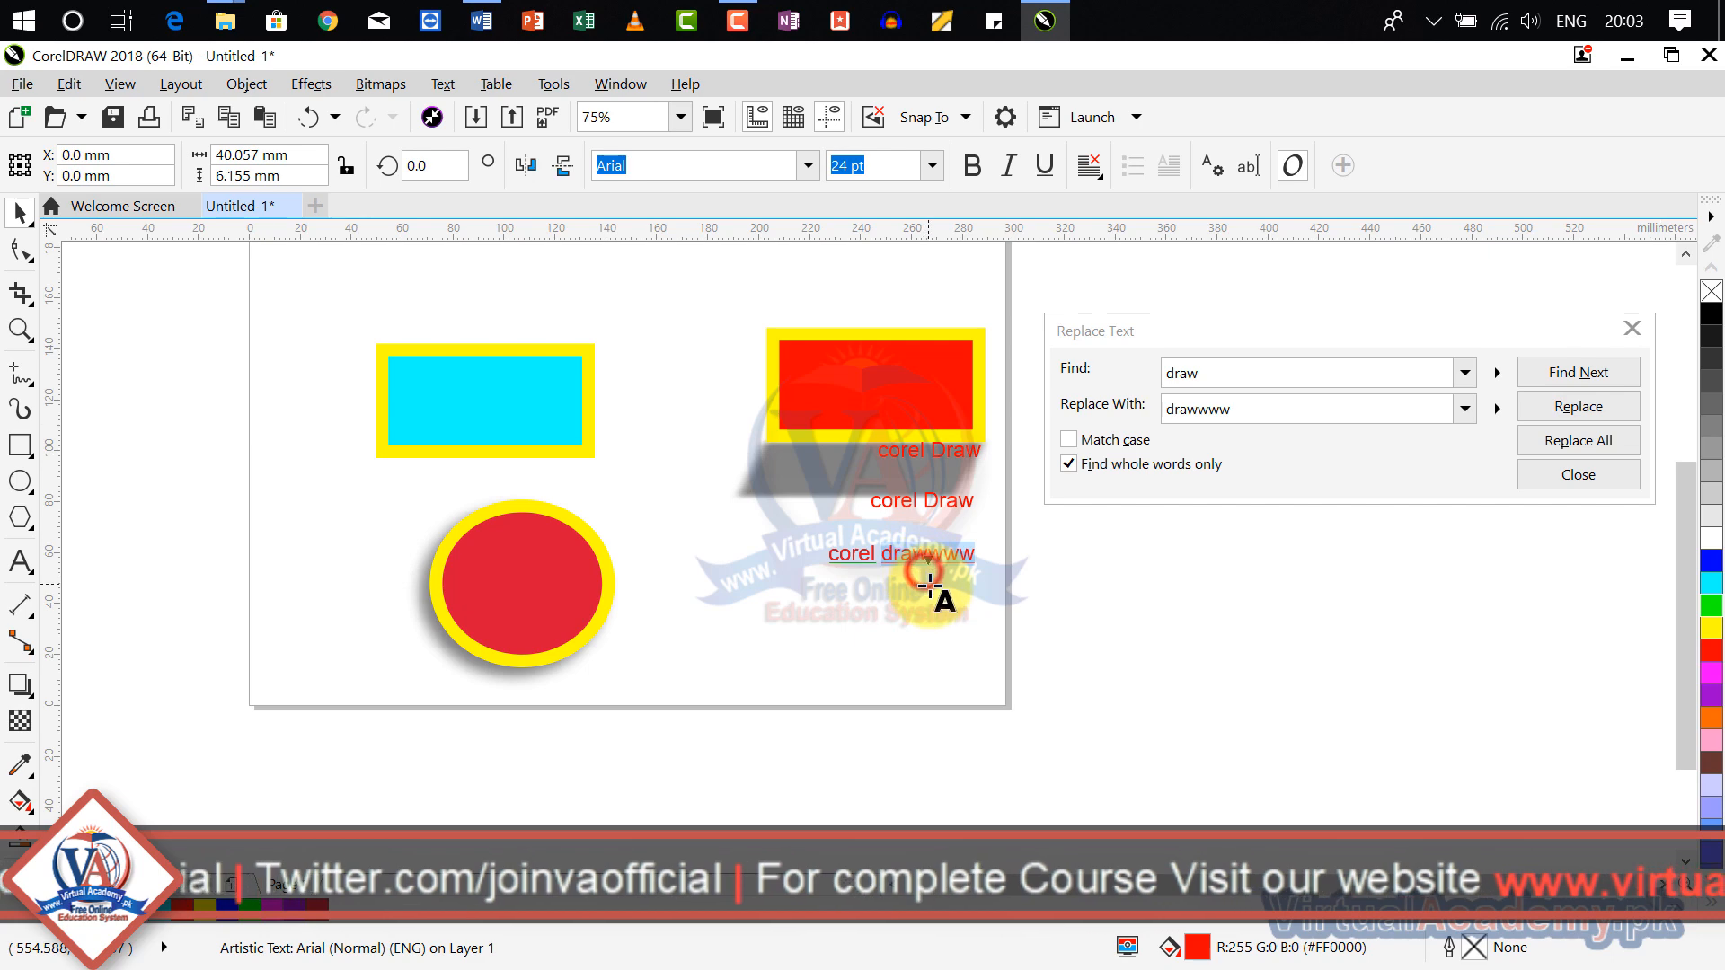
{"action": "left_click", "coordinate": [946, 458]}
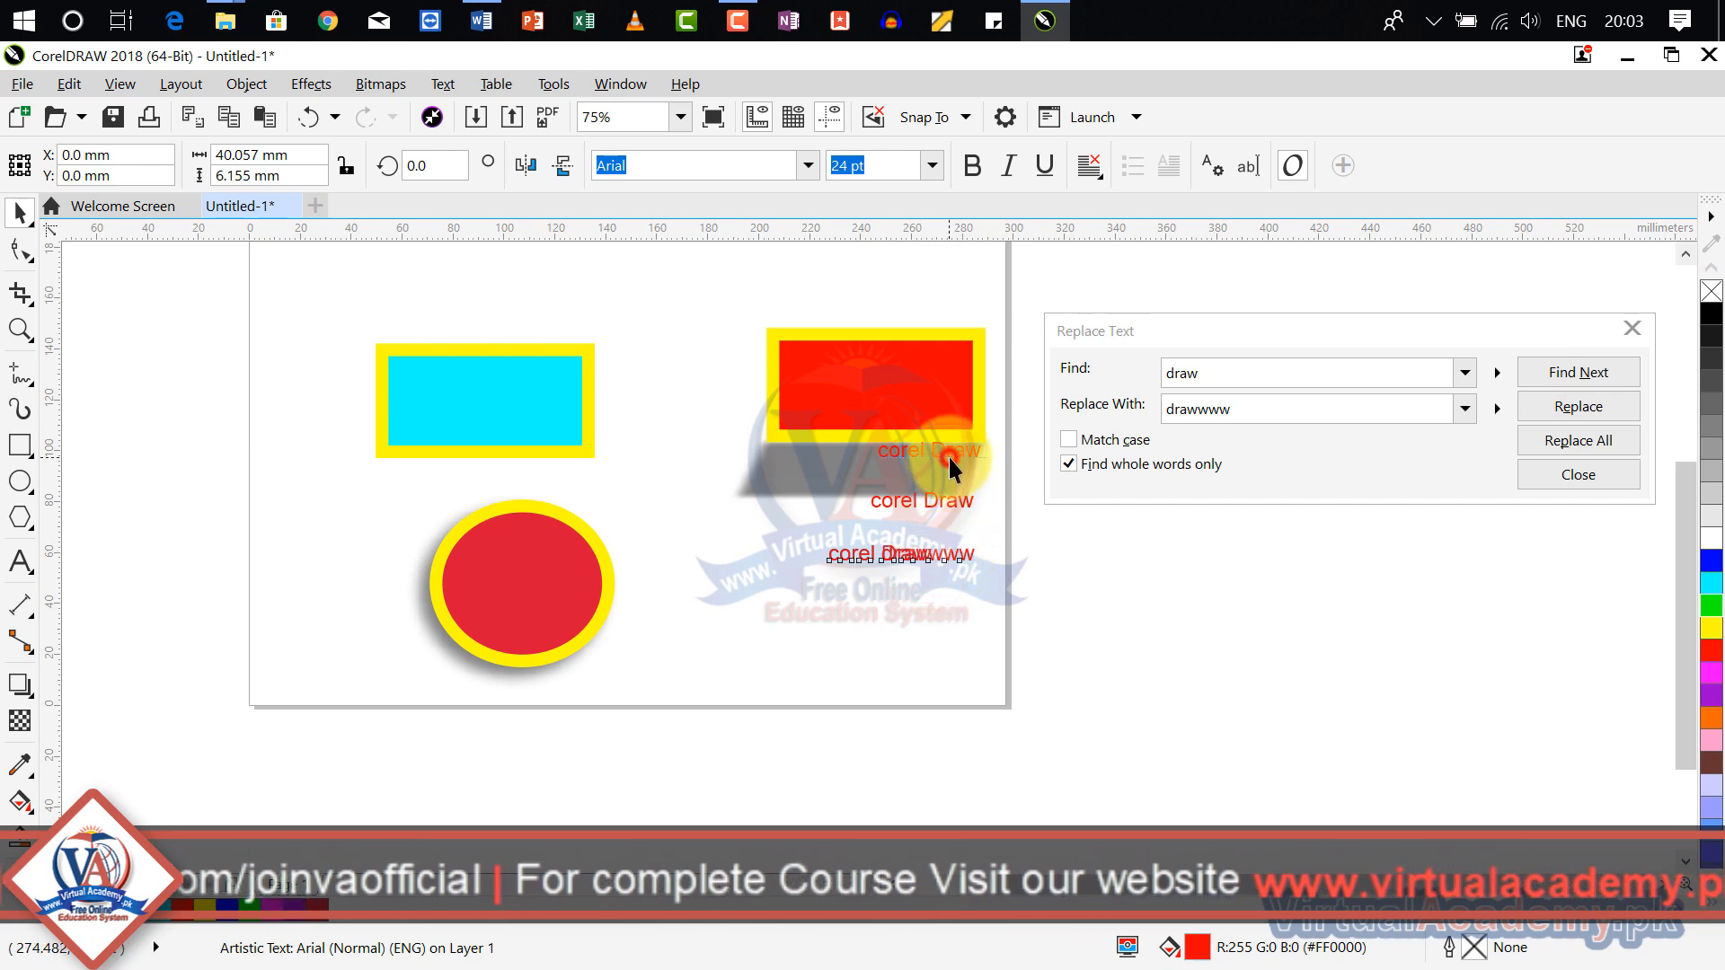
{"action": "left_click", "coordinate": [1594, 375]}
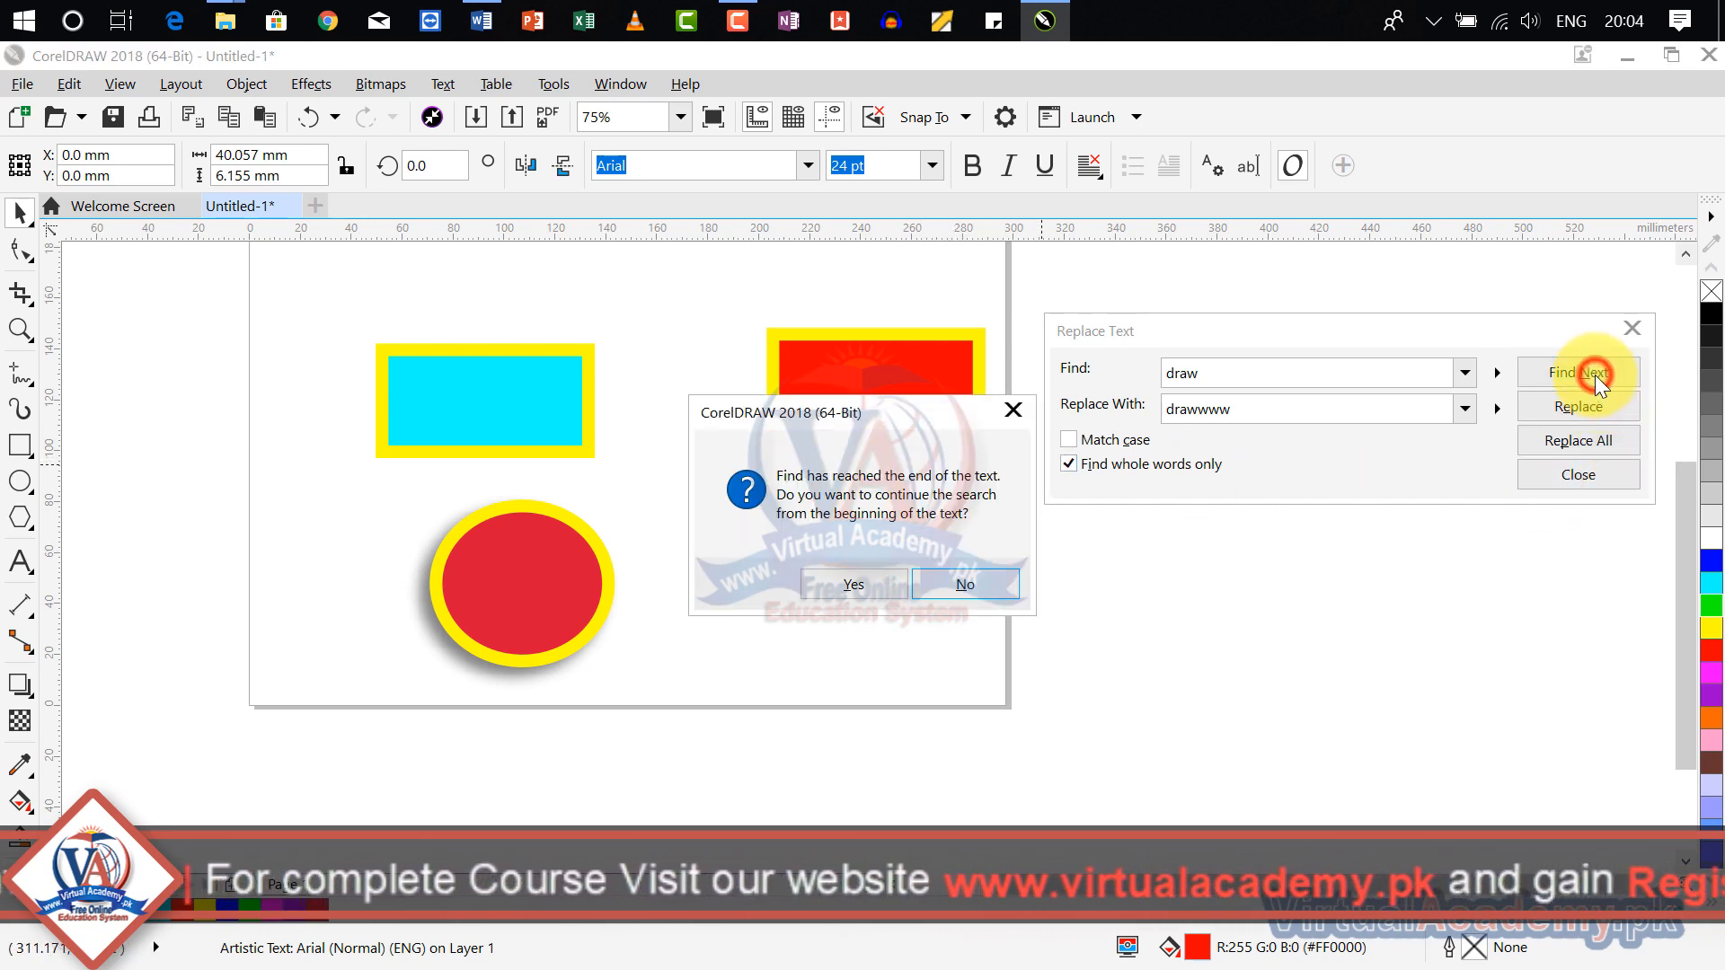
{"action": "left_click", "coordinate": [880, 591]}
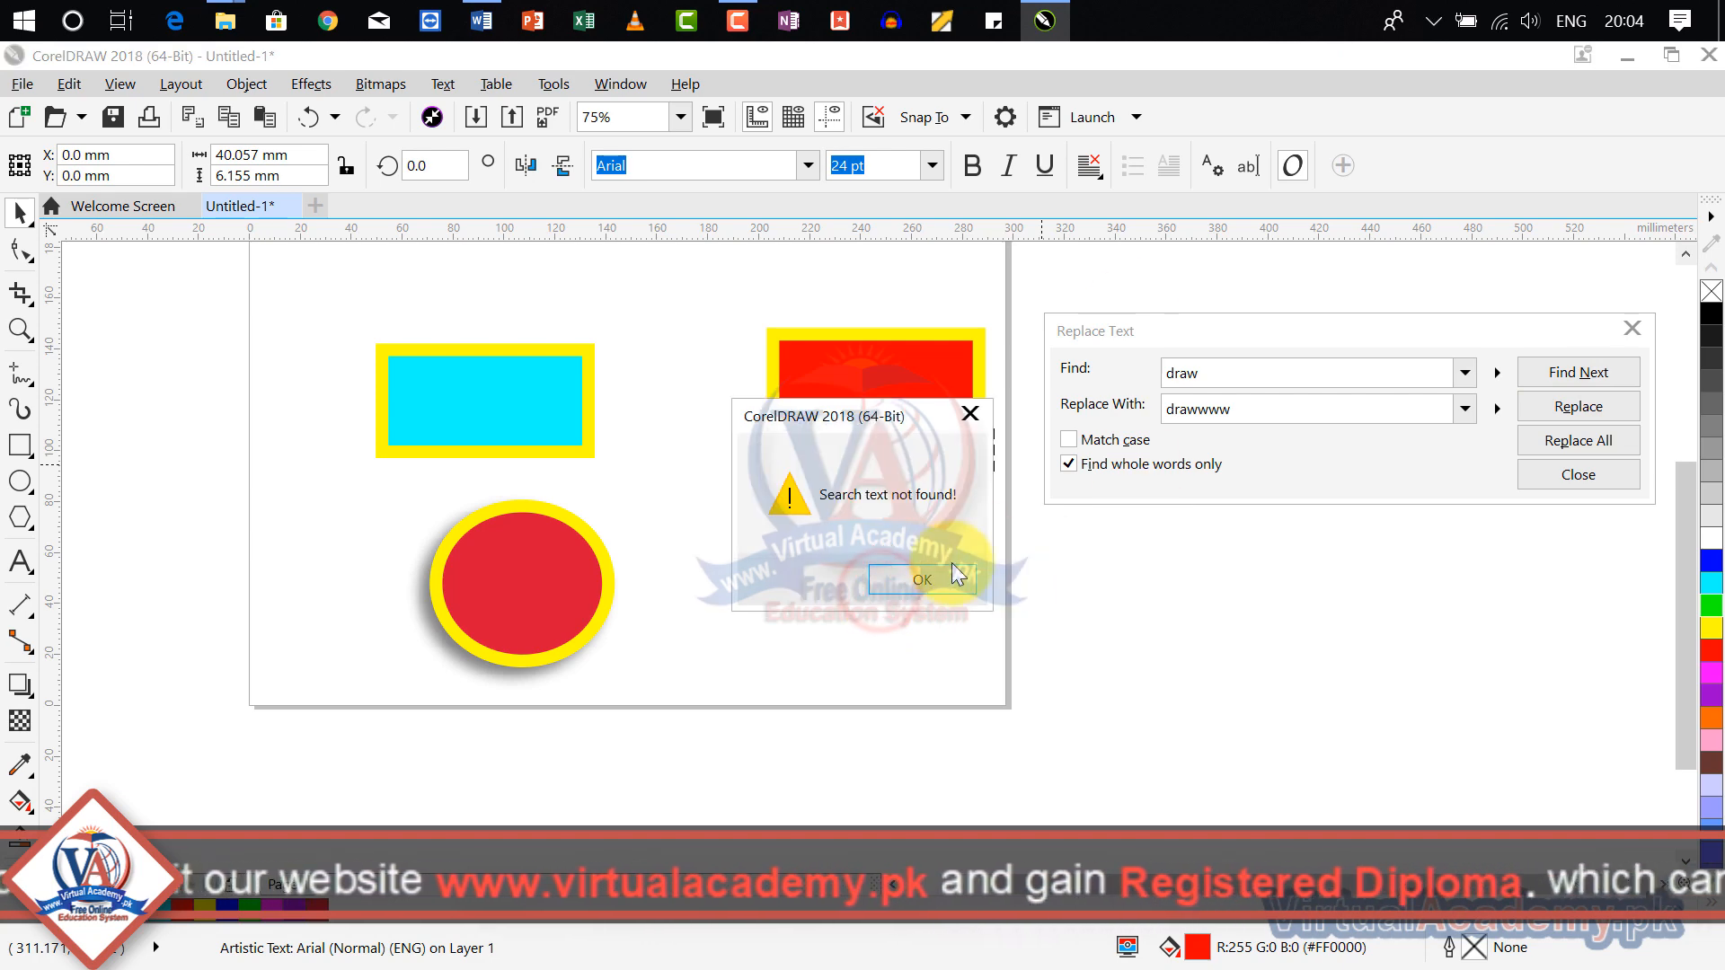
{"action": "left_click", "coordinate": [939, 580]}
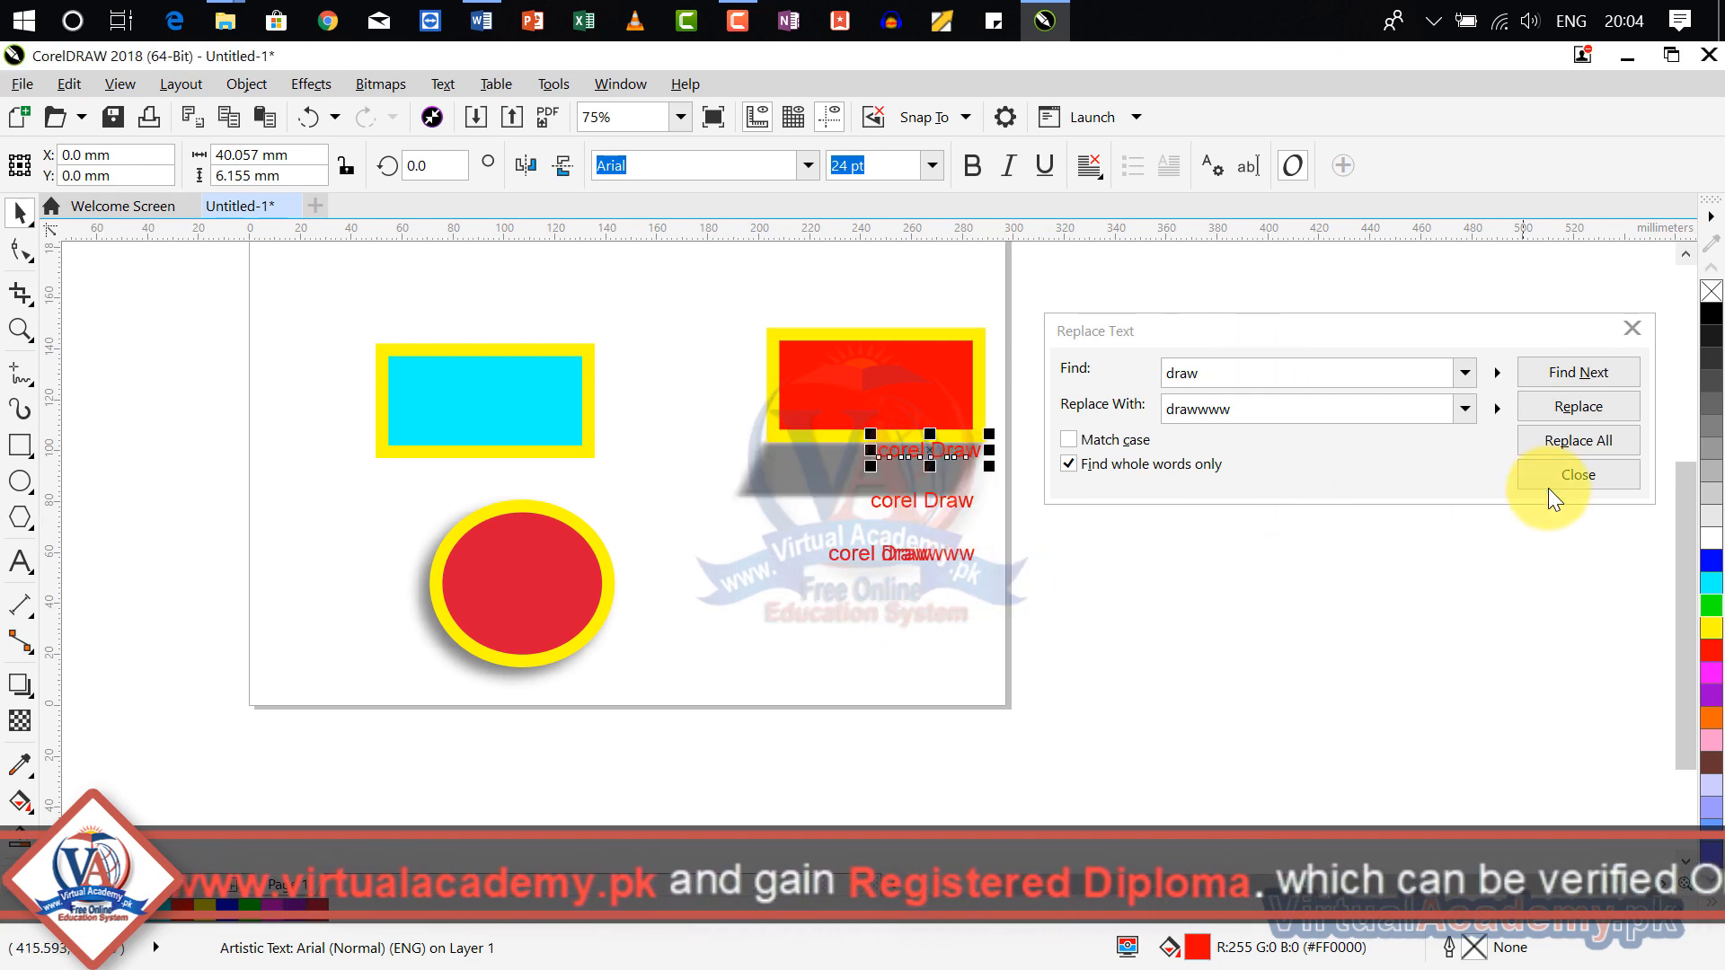
Step: Turn off whole-word matching and run Replace All for "draw" with "drawwww", continuing once from the beginning of the text
{"action": "left_click", "coordinate": [1069, 464]}
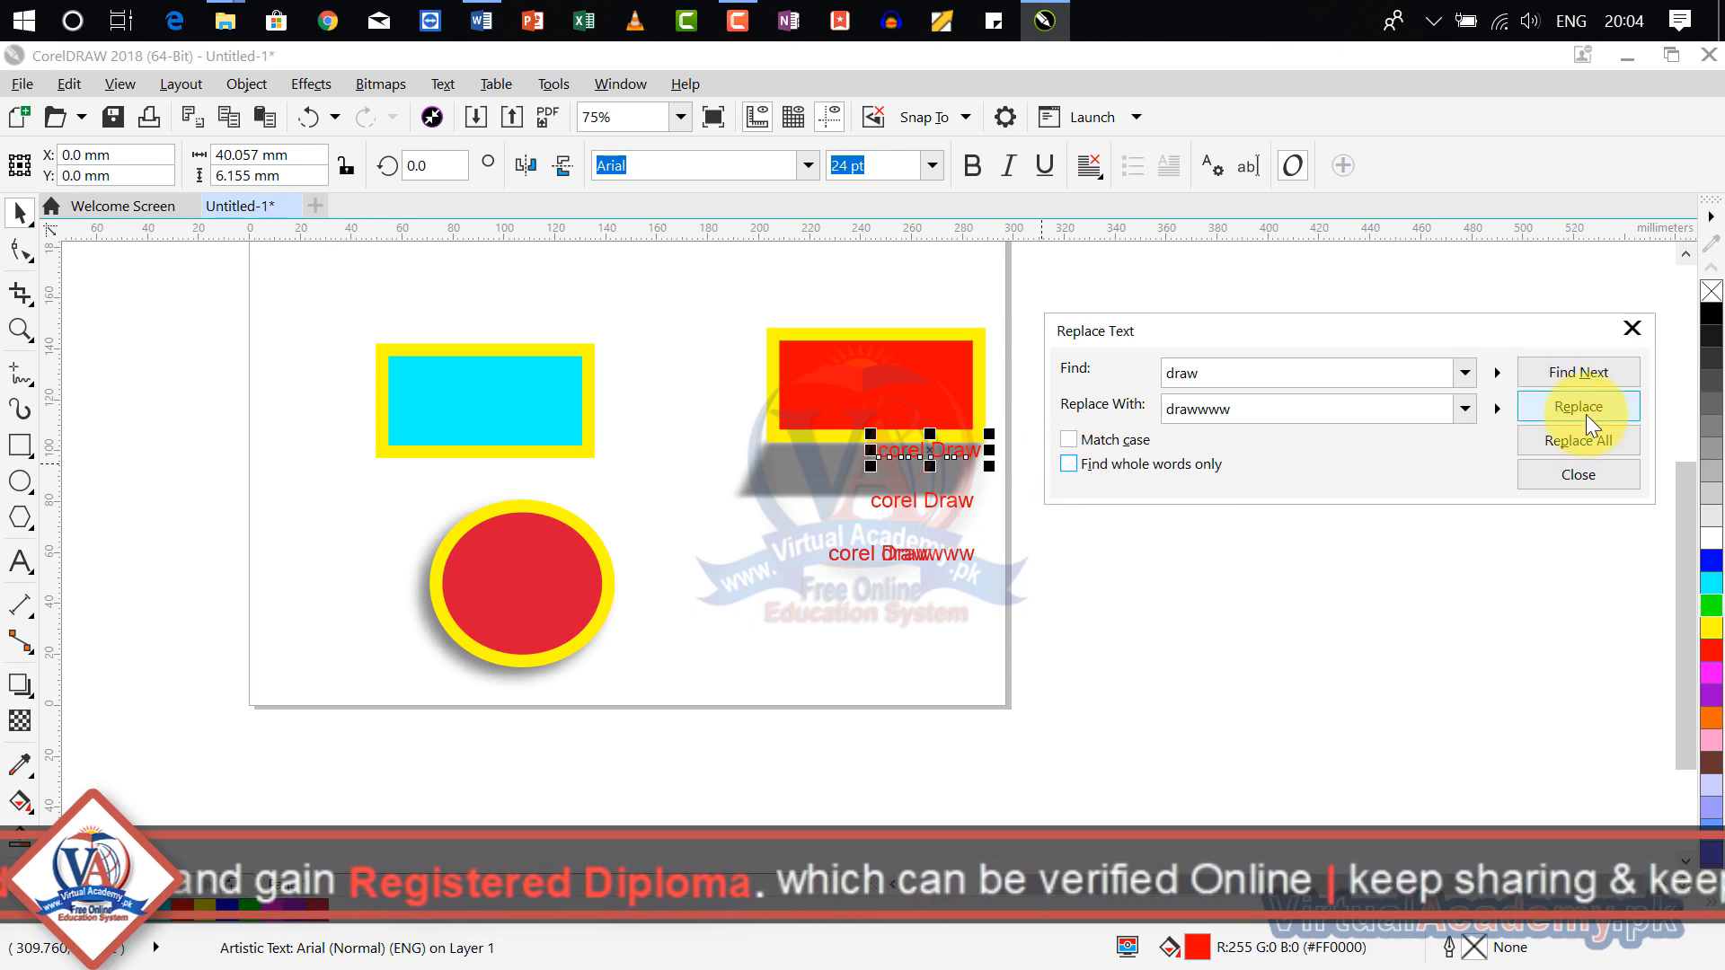
{"action": "left_click", "coordinate": [1581, 439]}
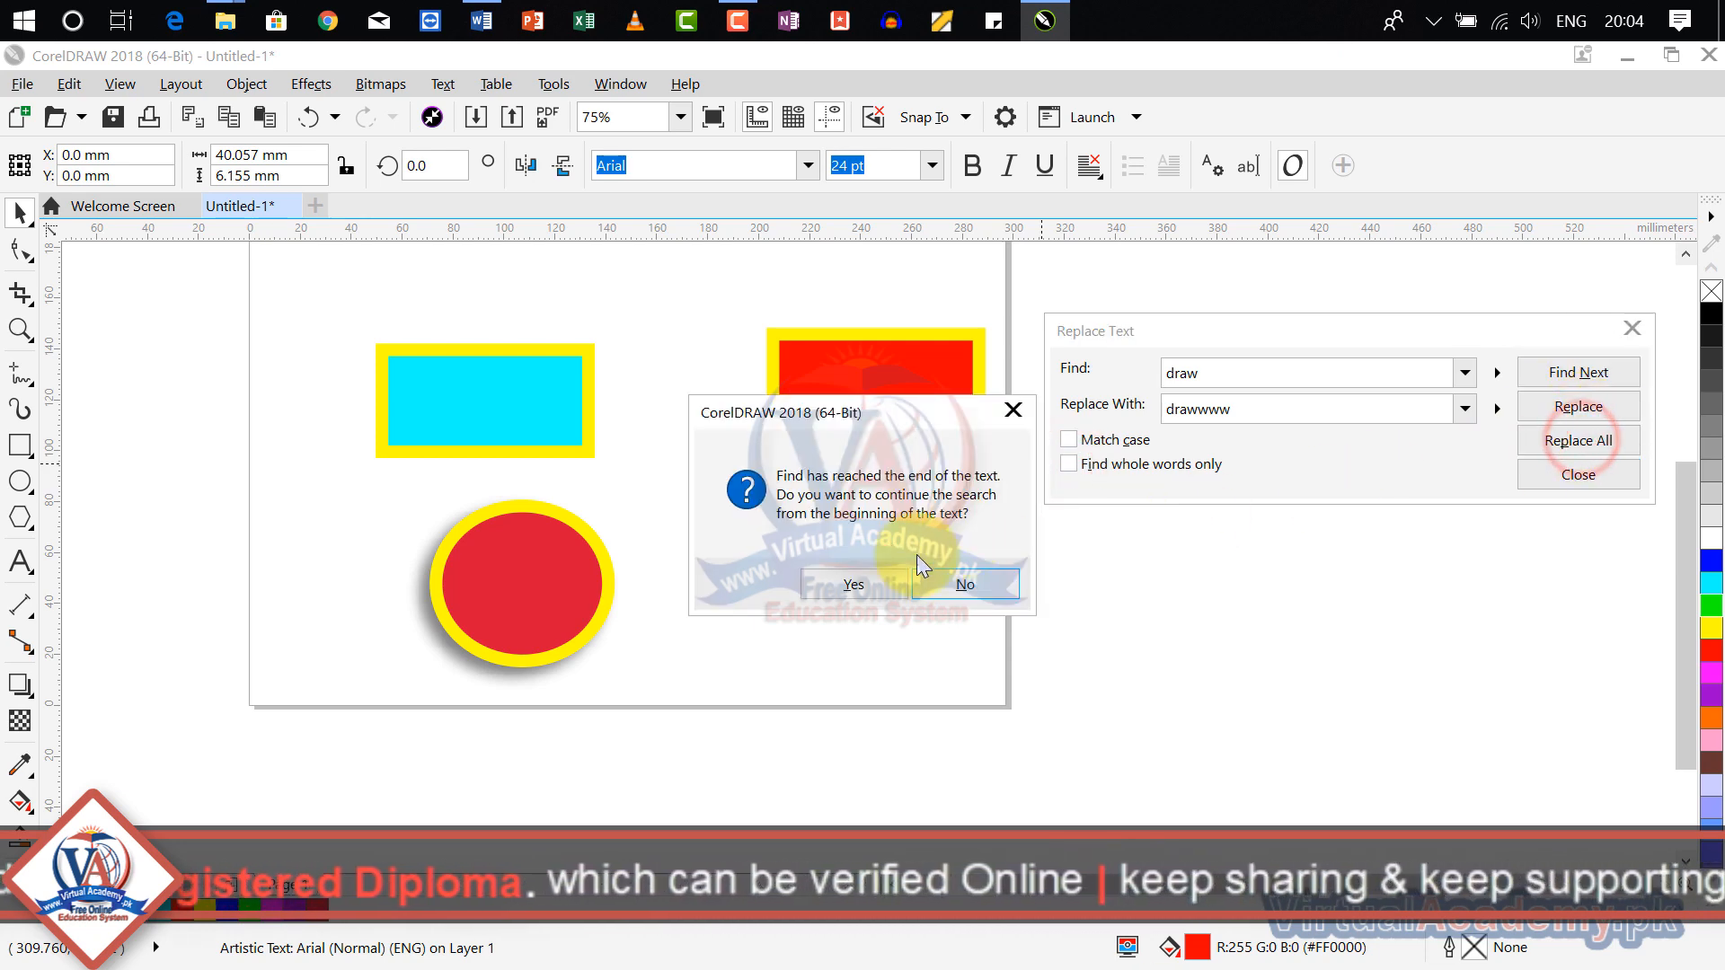
{"action": "left_click", "coordinate": [879, 584]}
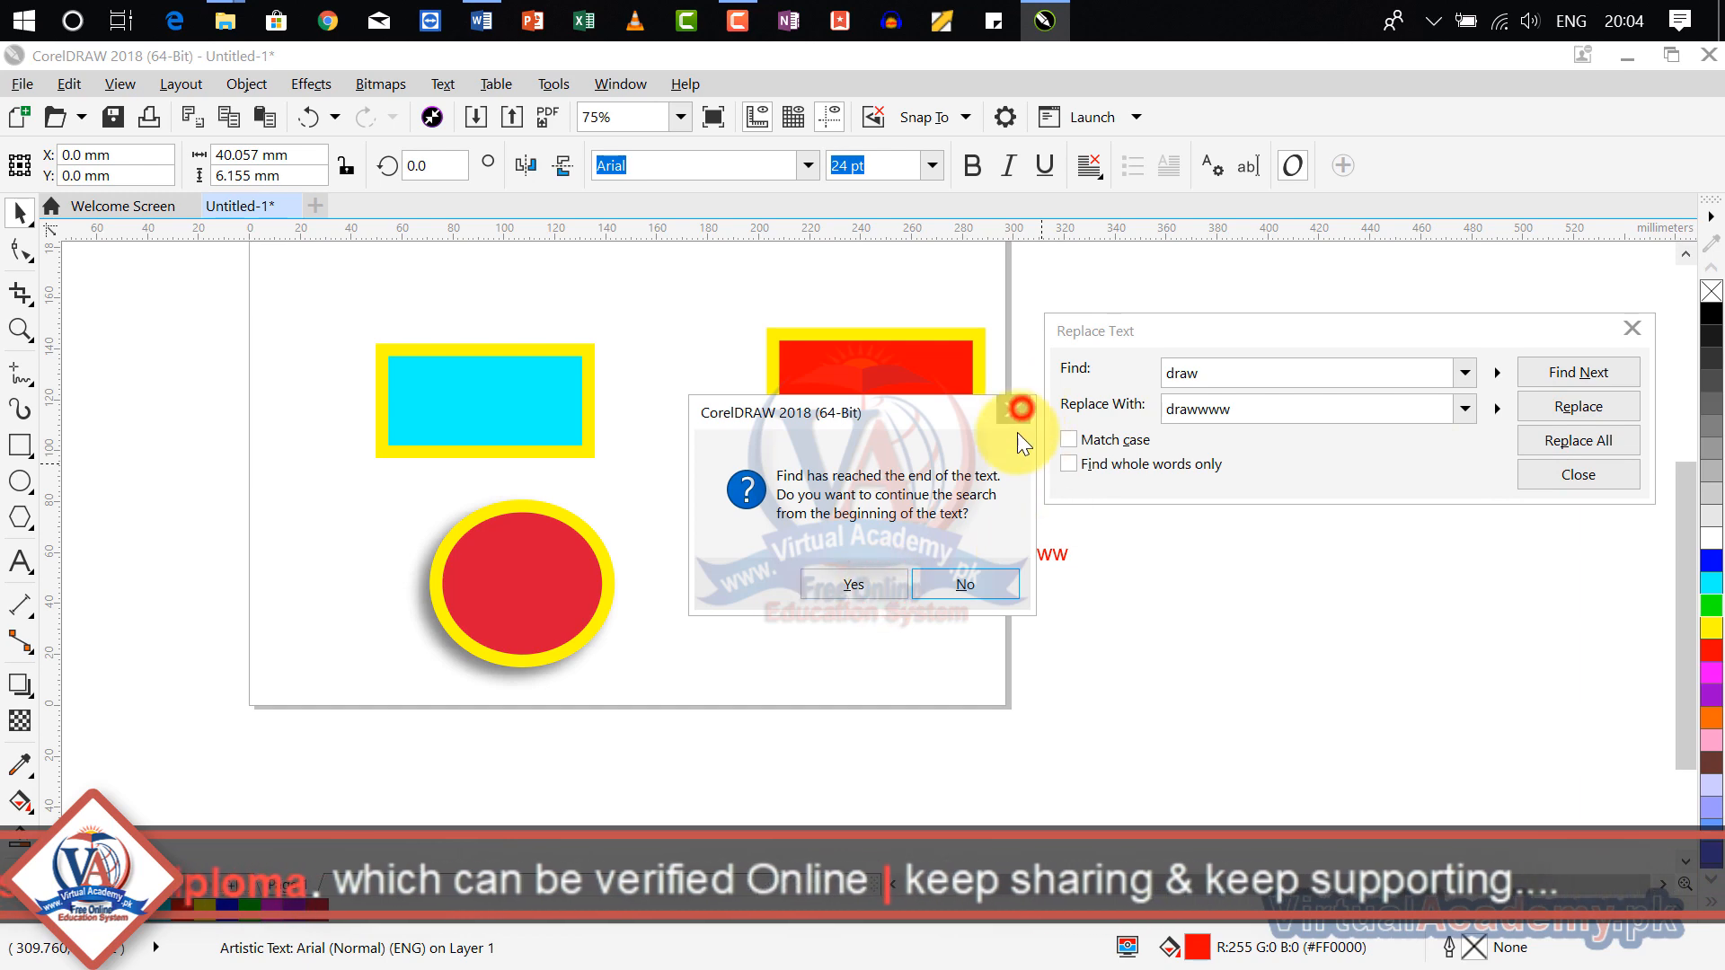
{"action": "left_click", "coordinate": [968, 585]}
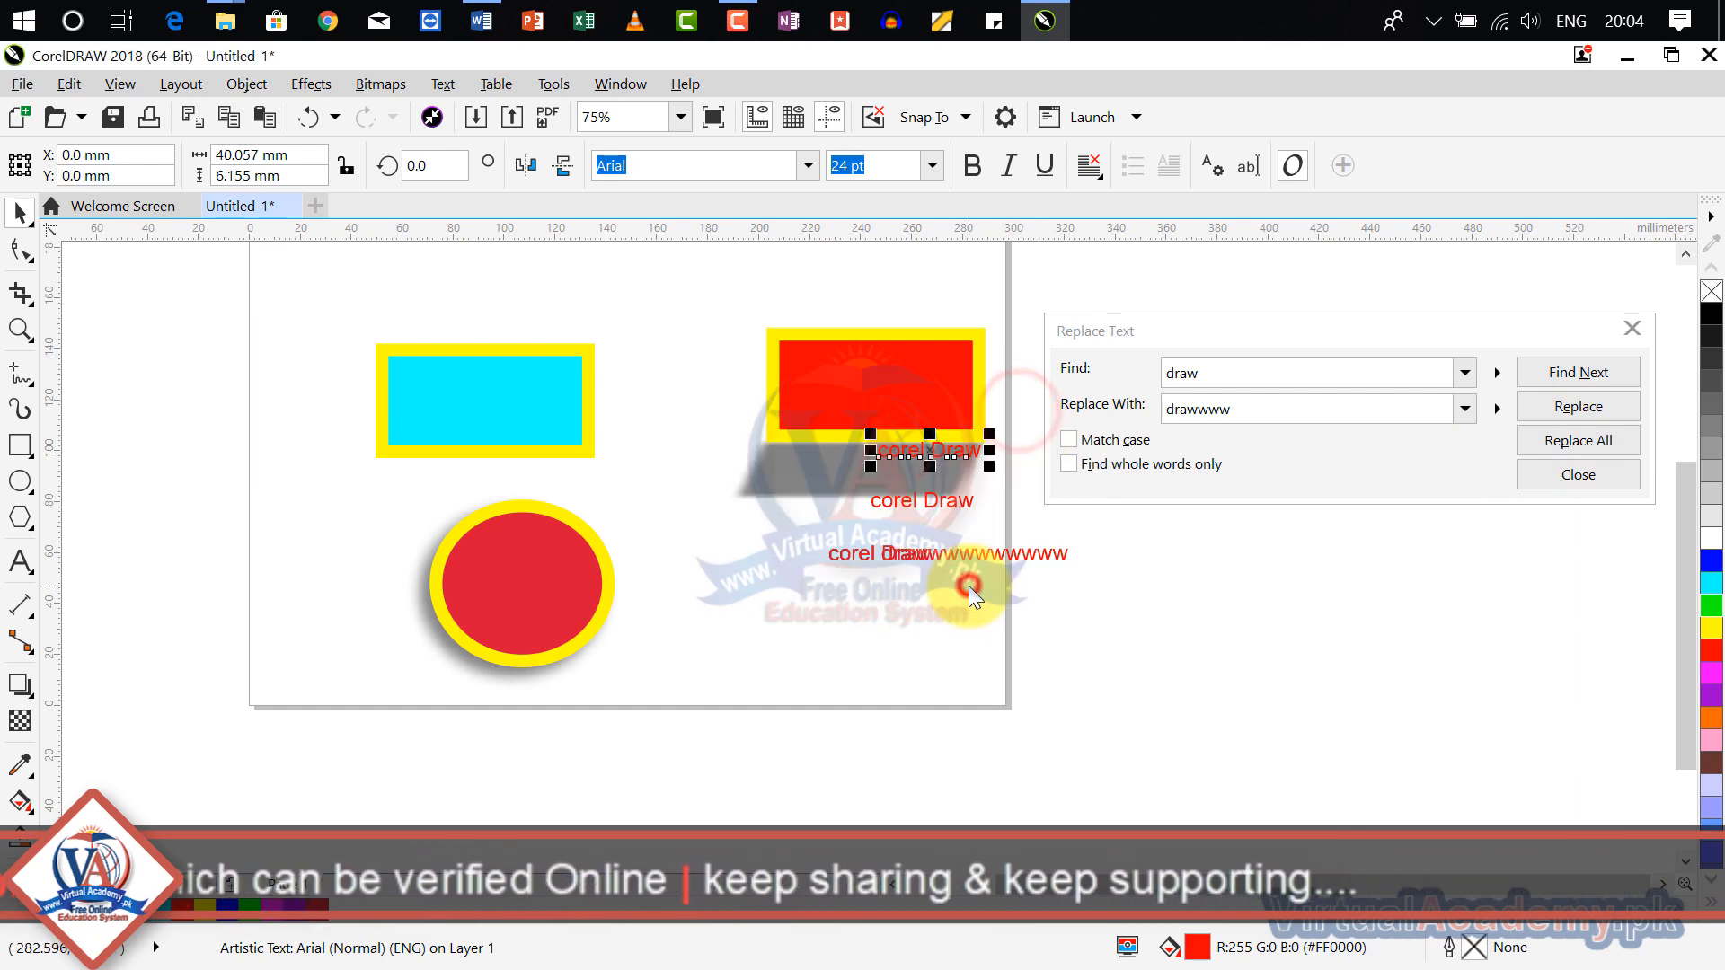
Step: Close the text replacement, check the middle "corel Draw" text by selecting it, clear the selection, and display the Edit commands
{"action": "left_click", "coordinate": [939, 499]}
{"action": "left_click", "coordinate": [1634, 331]}
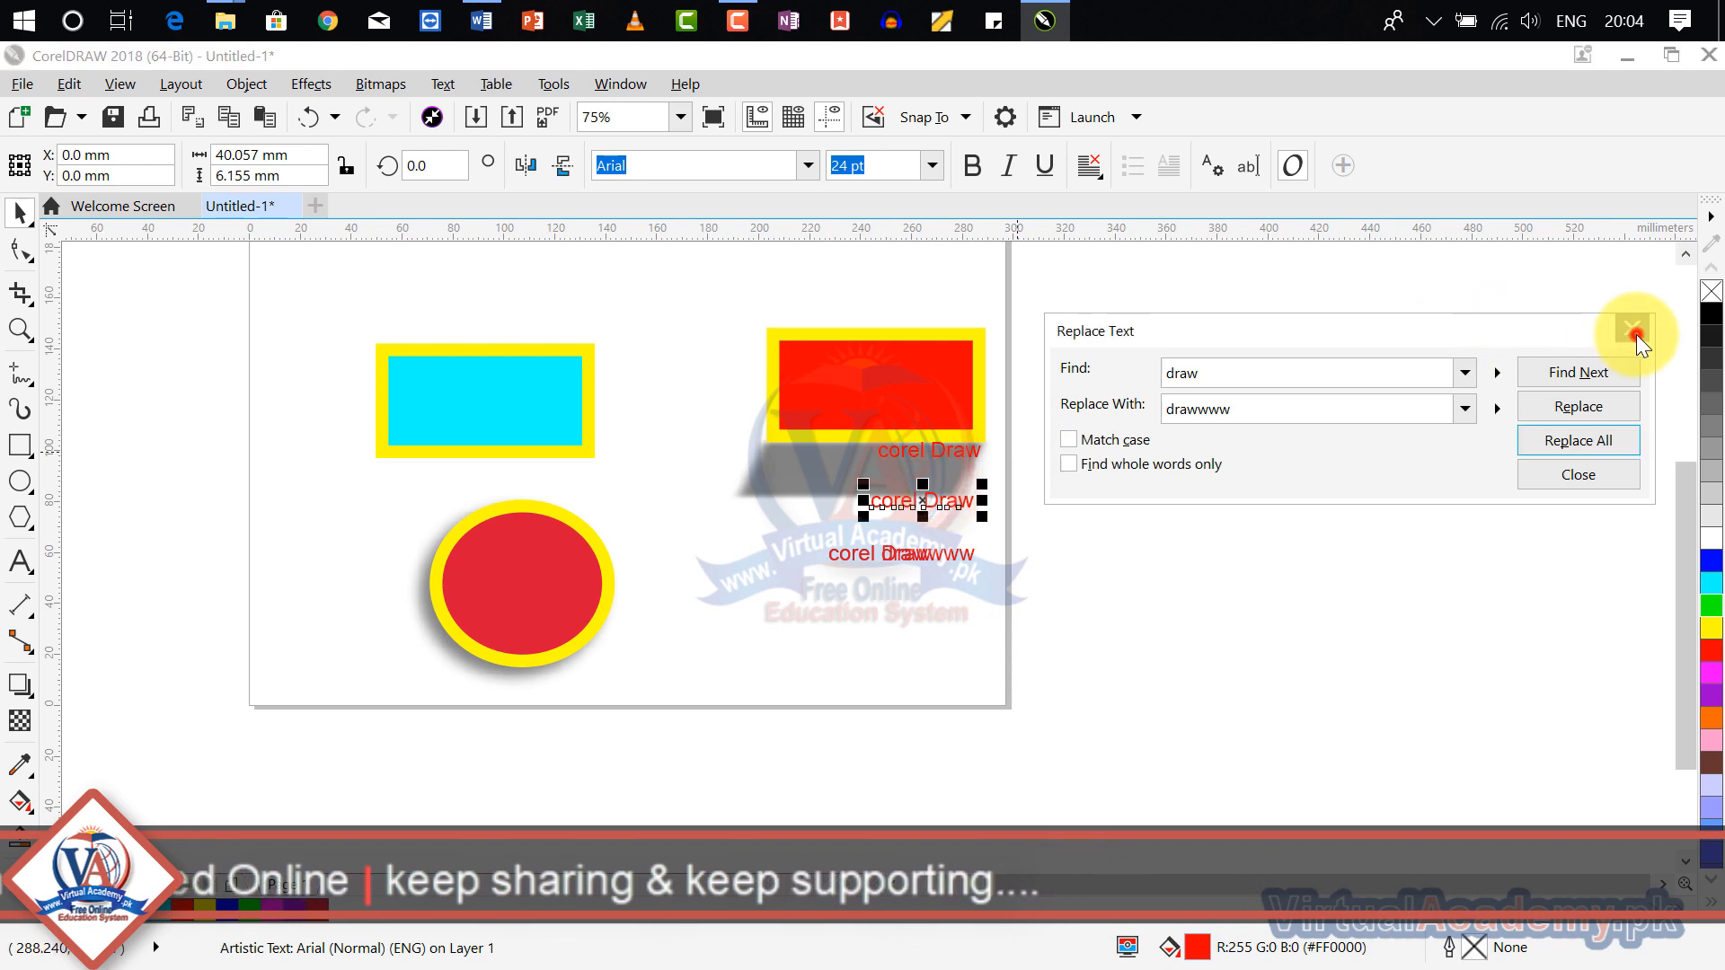
{"action": "left_click", "coordinate": [1214, 586]}
{"action": "left_click", "coordinate": [932, 503]}
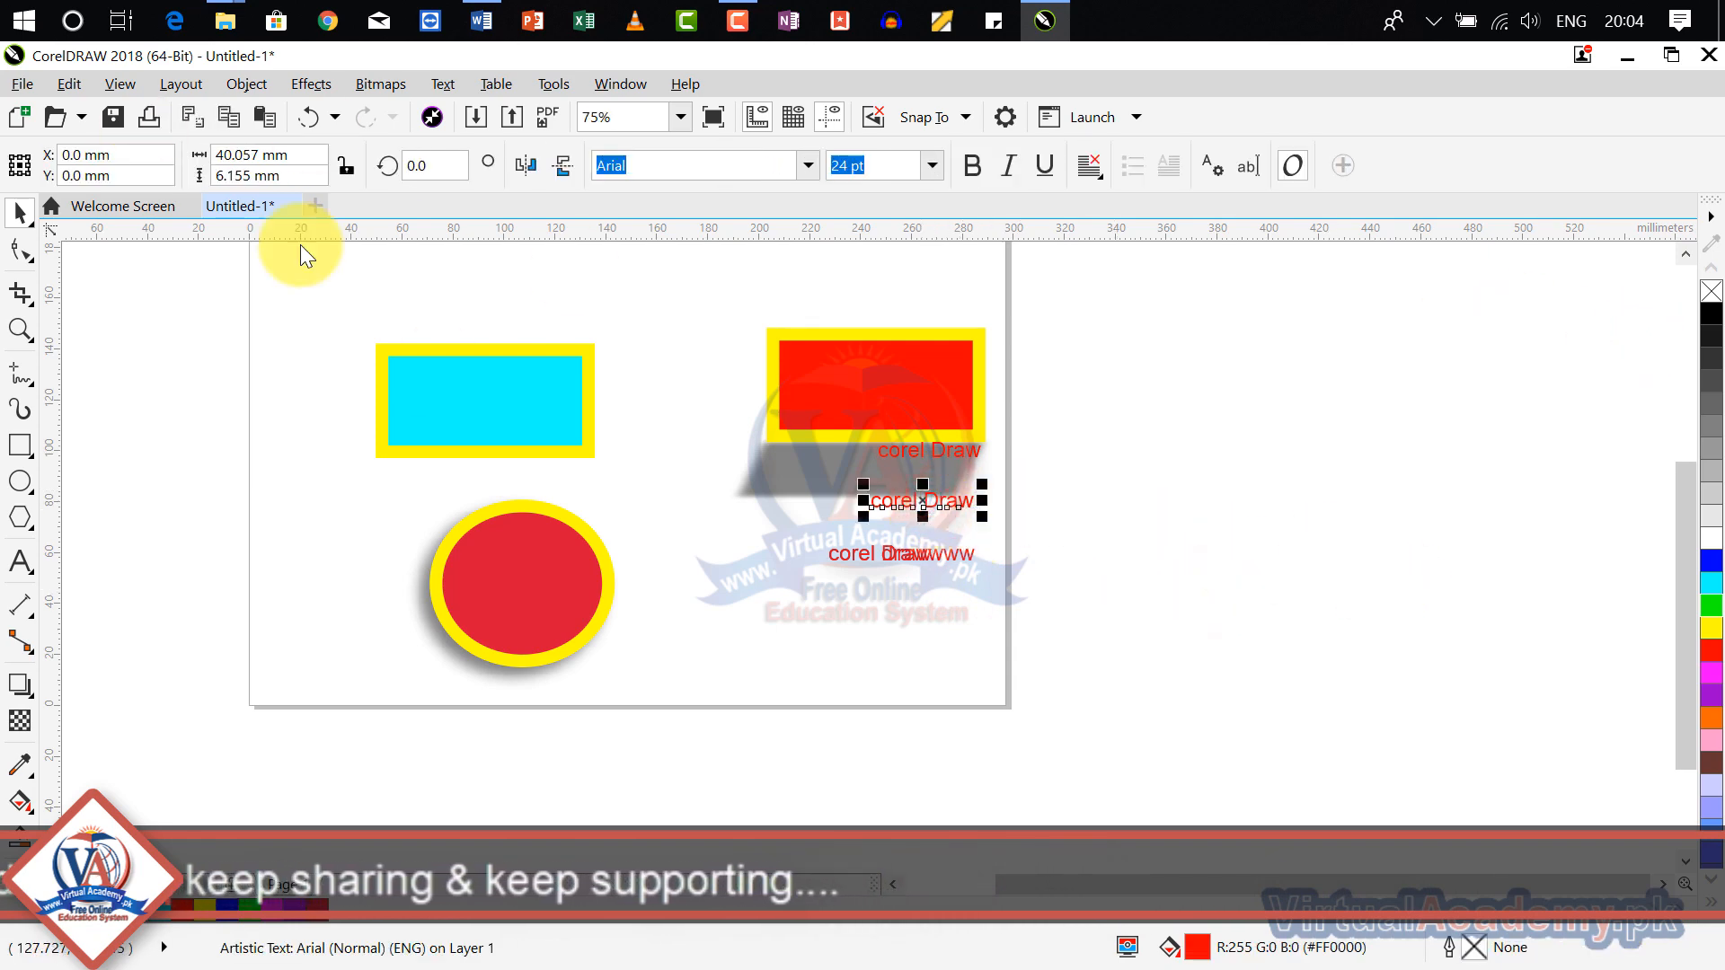
{"action": "left_click", "coordinate": [698, 600]}
{"action": "left_click", "coordinate": [70, 84]}
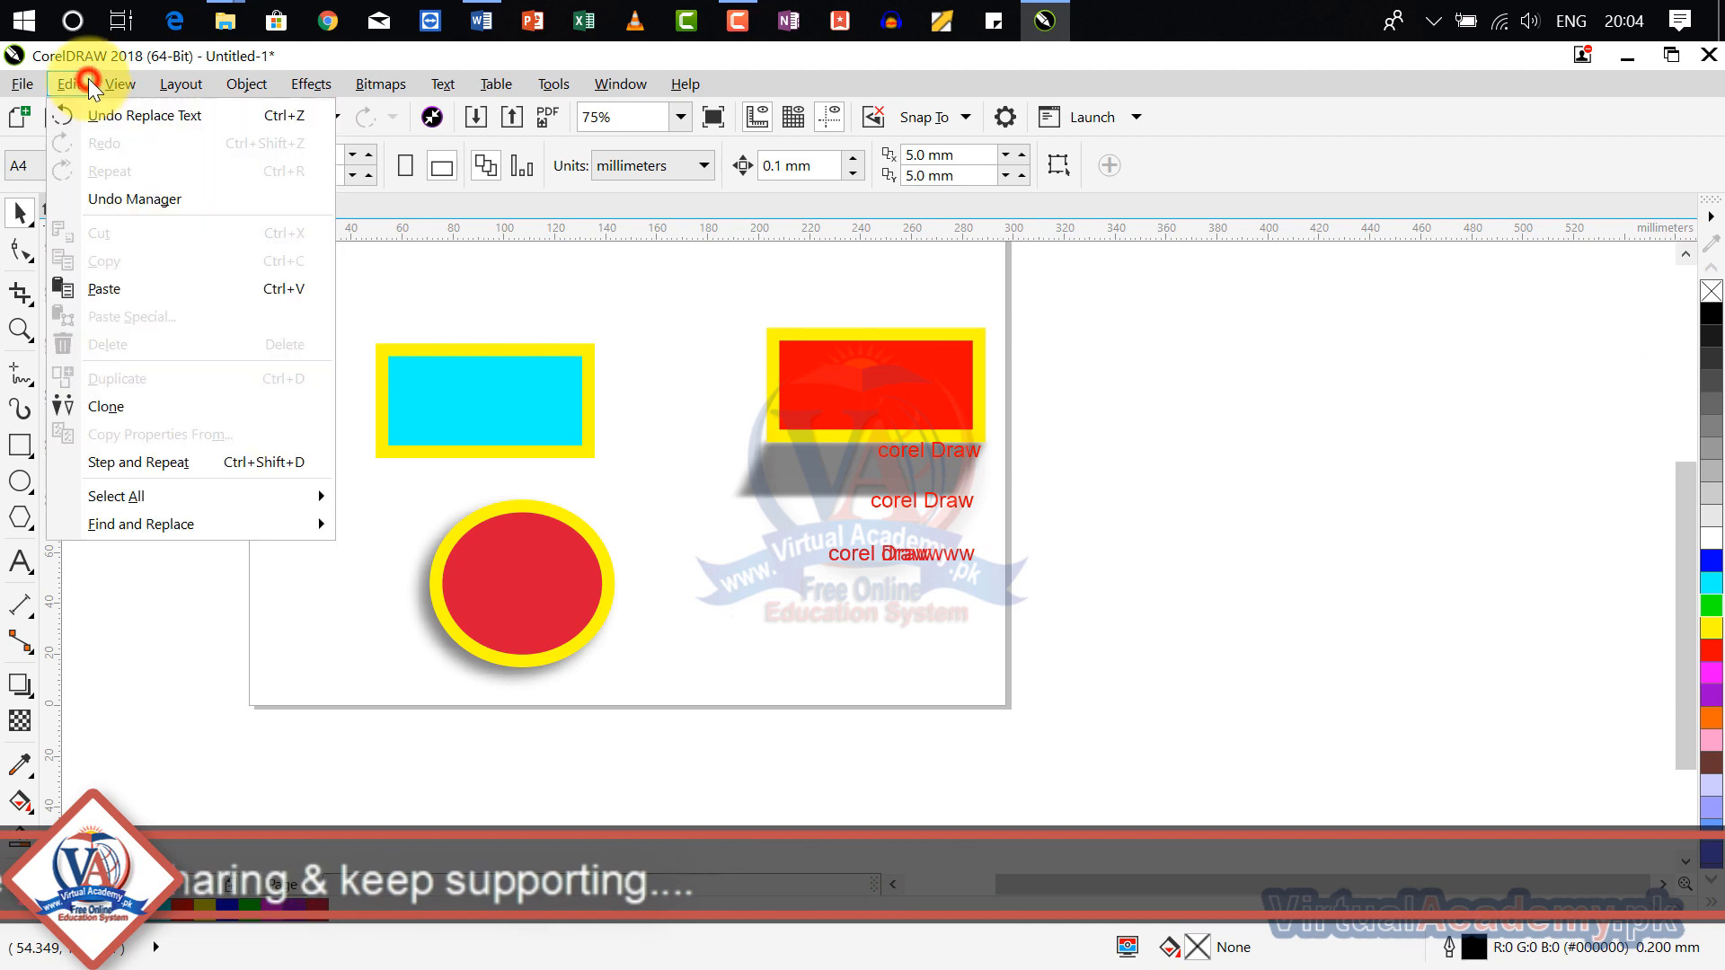
Step: Start a text replacement with "corel" as the search word and find its first occurrence
{"action": "left_click", "coordinate": [120, 84]}
{"action": "left_click", "coordinate": [69, 83]}
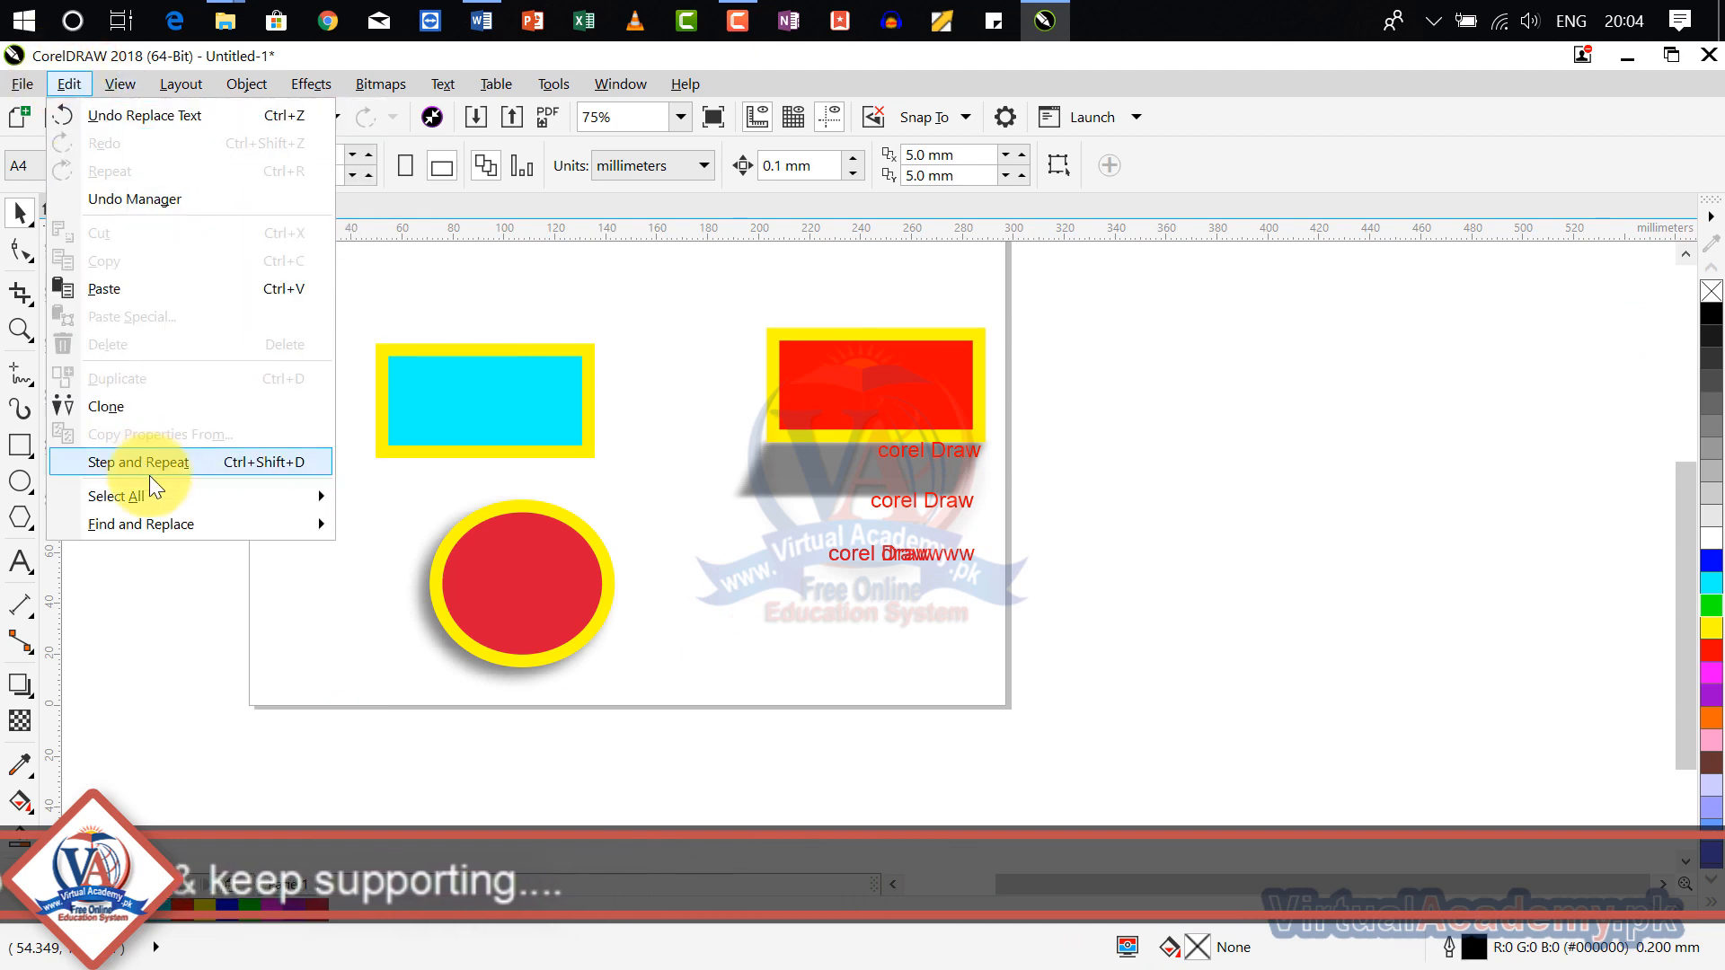
{"action": "mouse_move", "coordinate": [158, 505]}
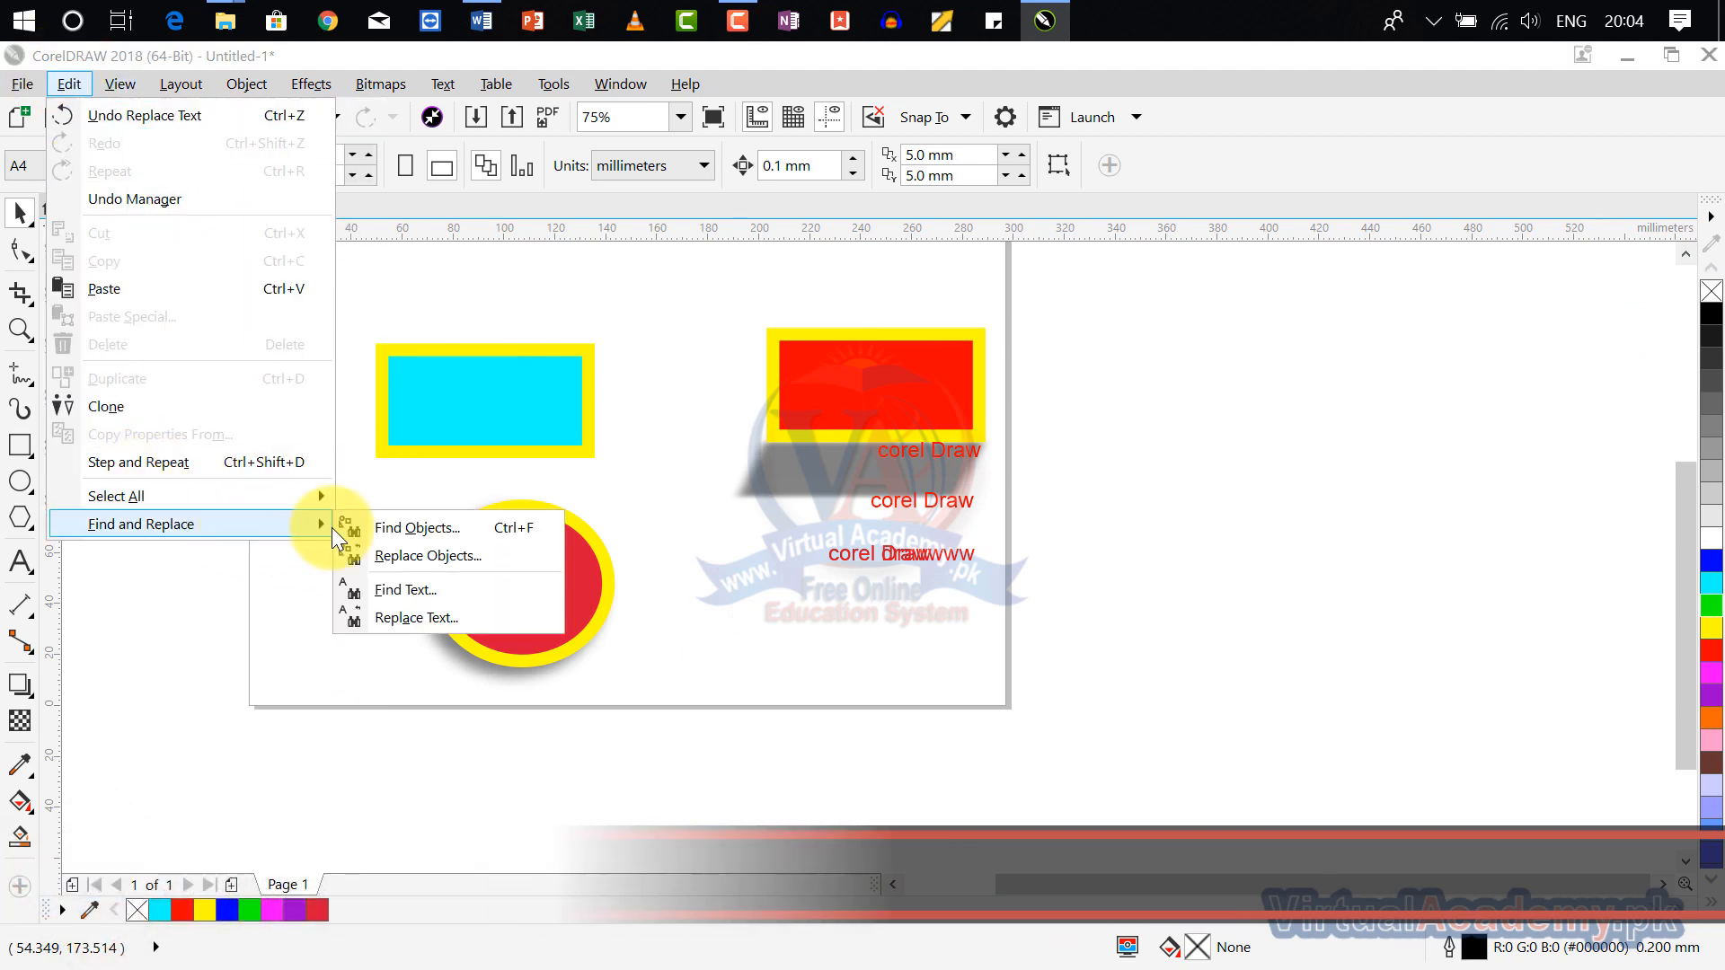
{"action": "left_click", "coordinate": [429, 610]}
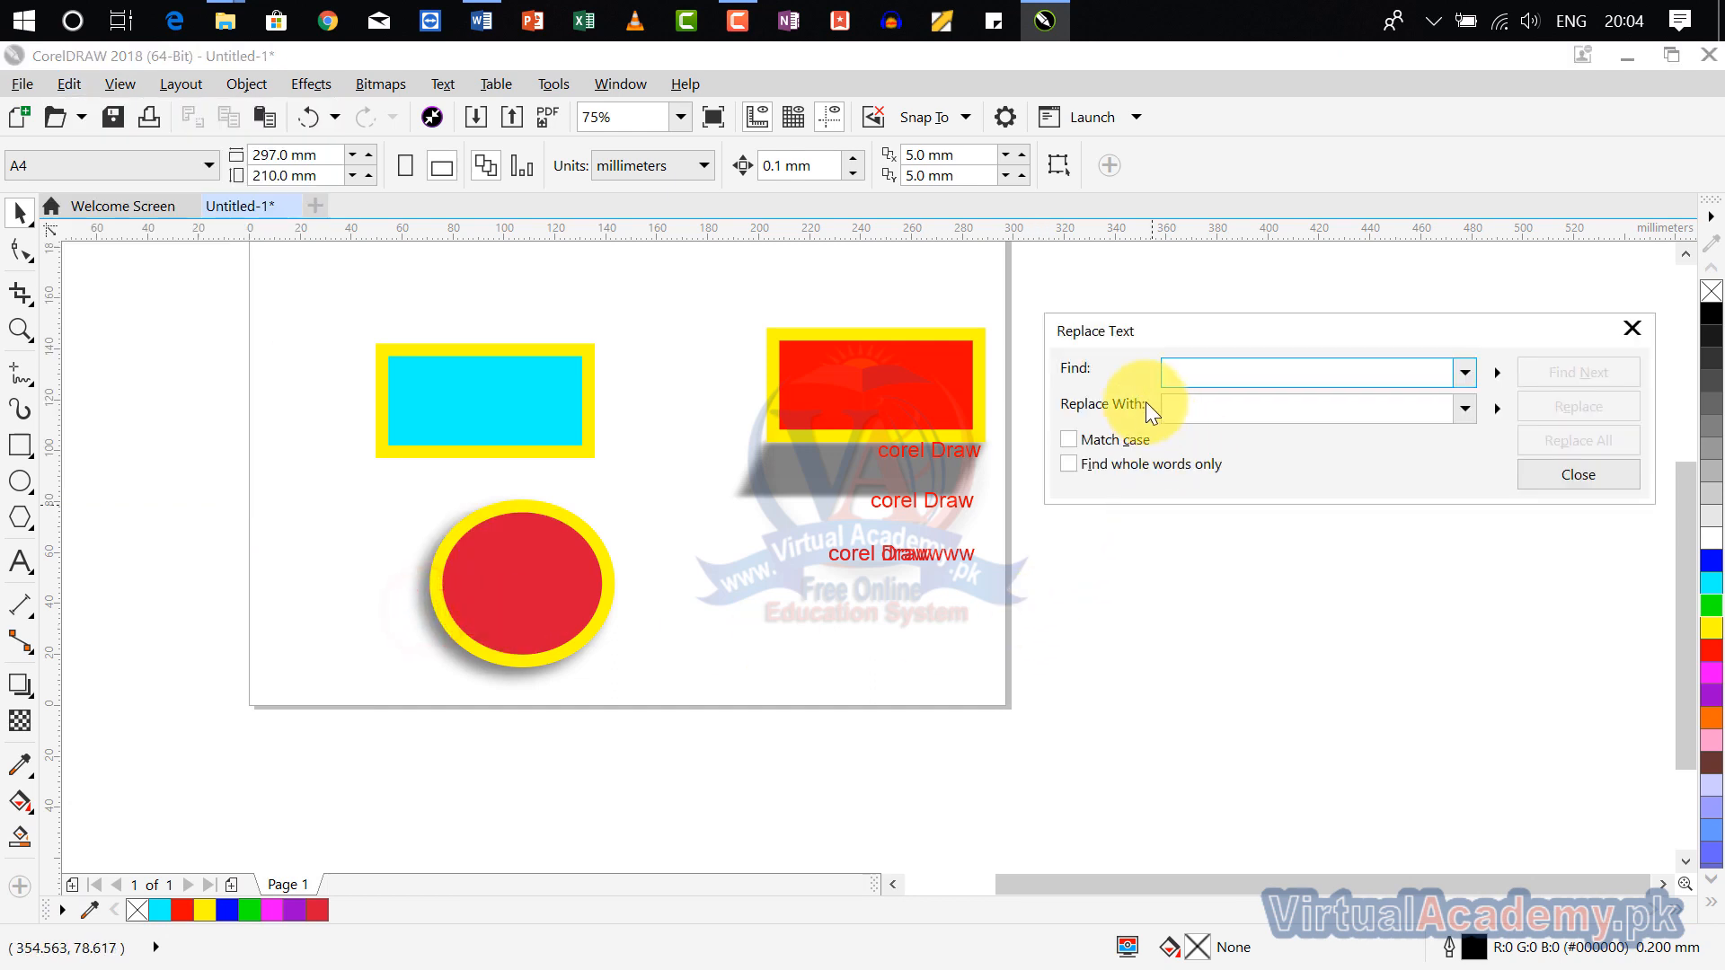
{"action": "type", "text": "corel"}
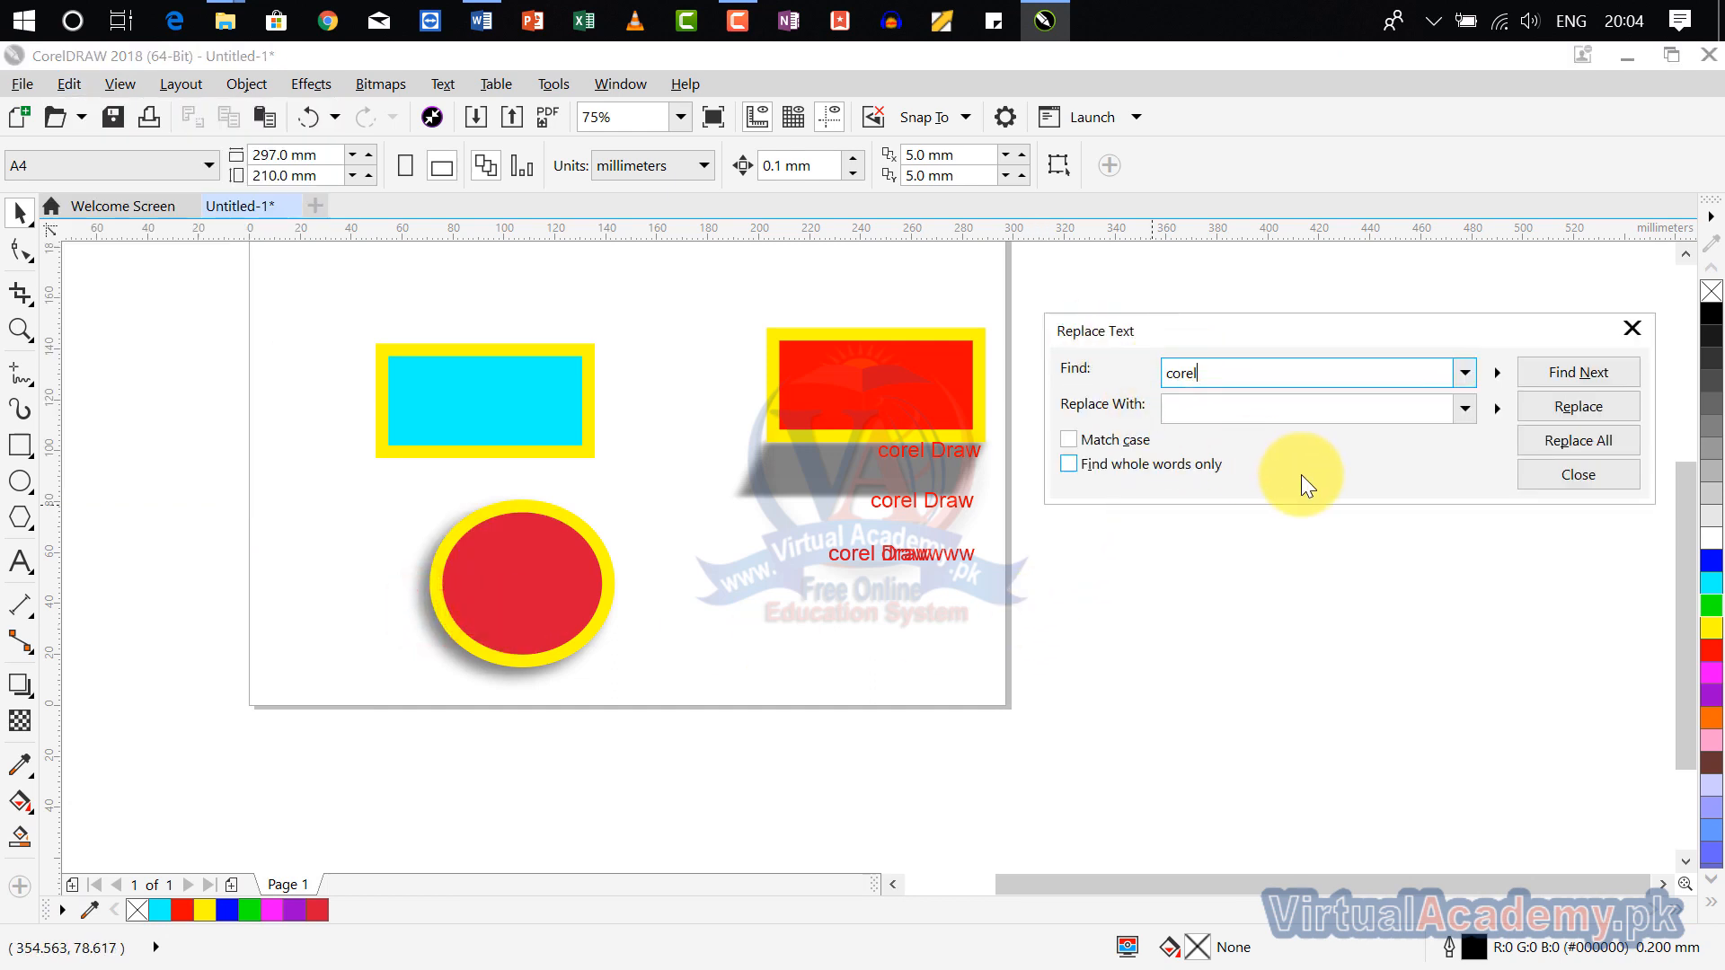
{"action": "left_click", "coordinate": [1351, 408]}
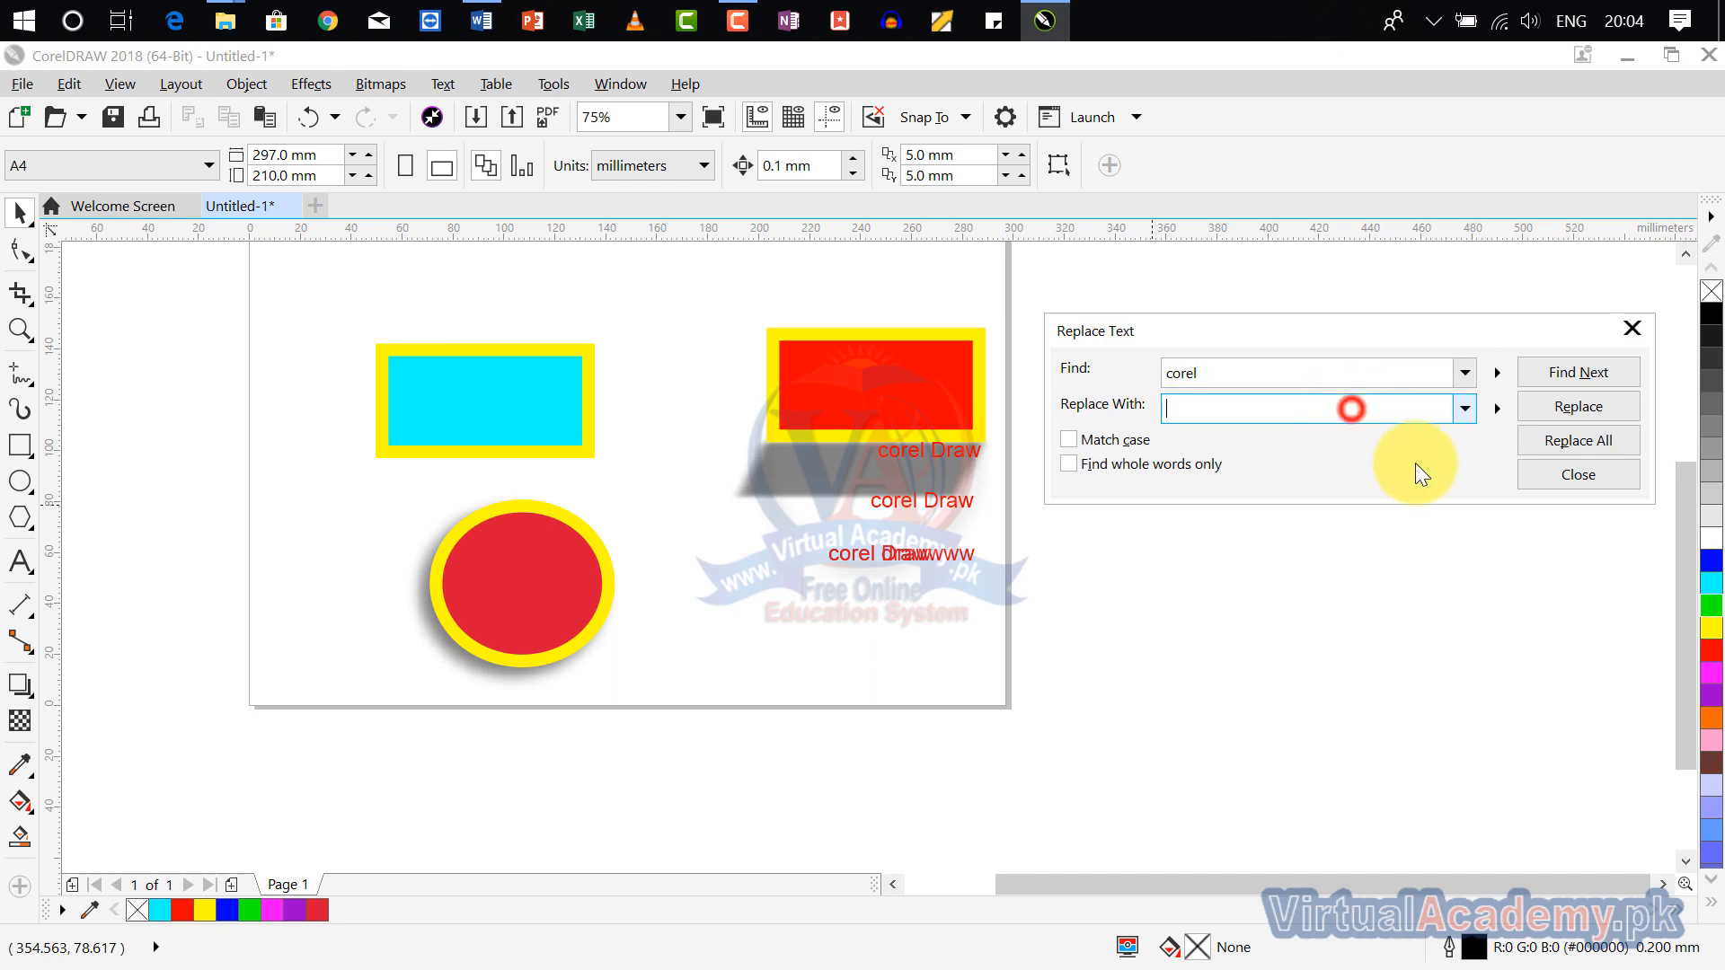
{"action": "left_click", "coordinate": [1578, 372]}
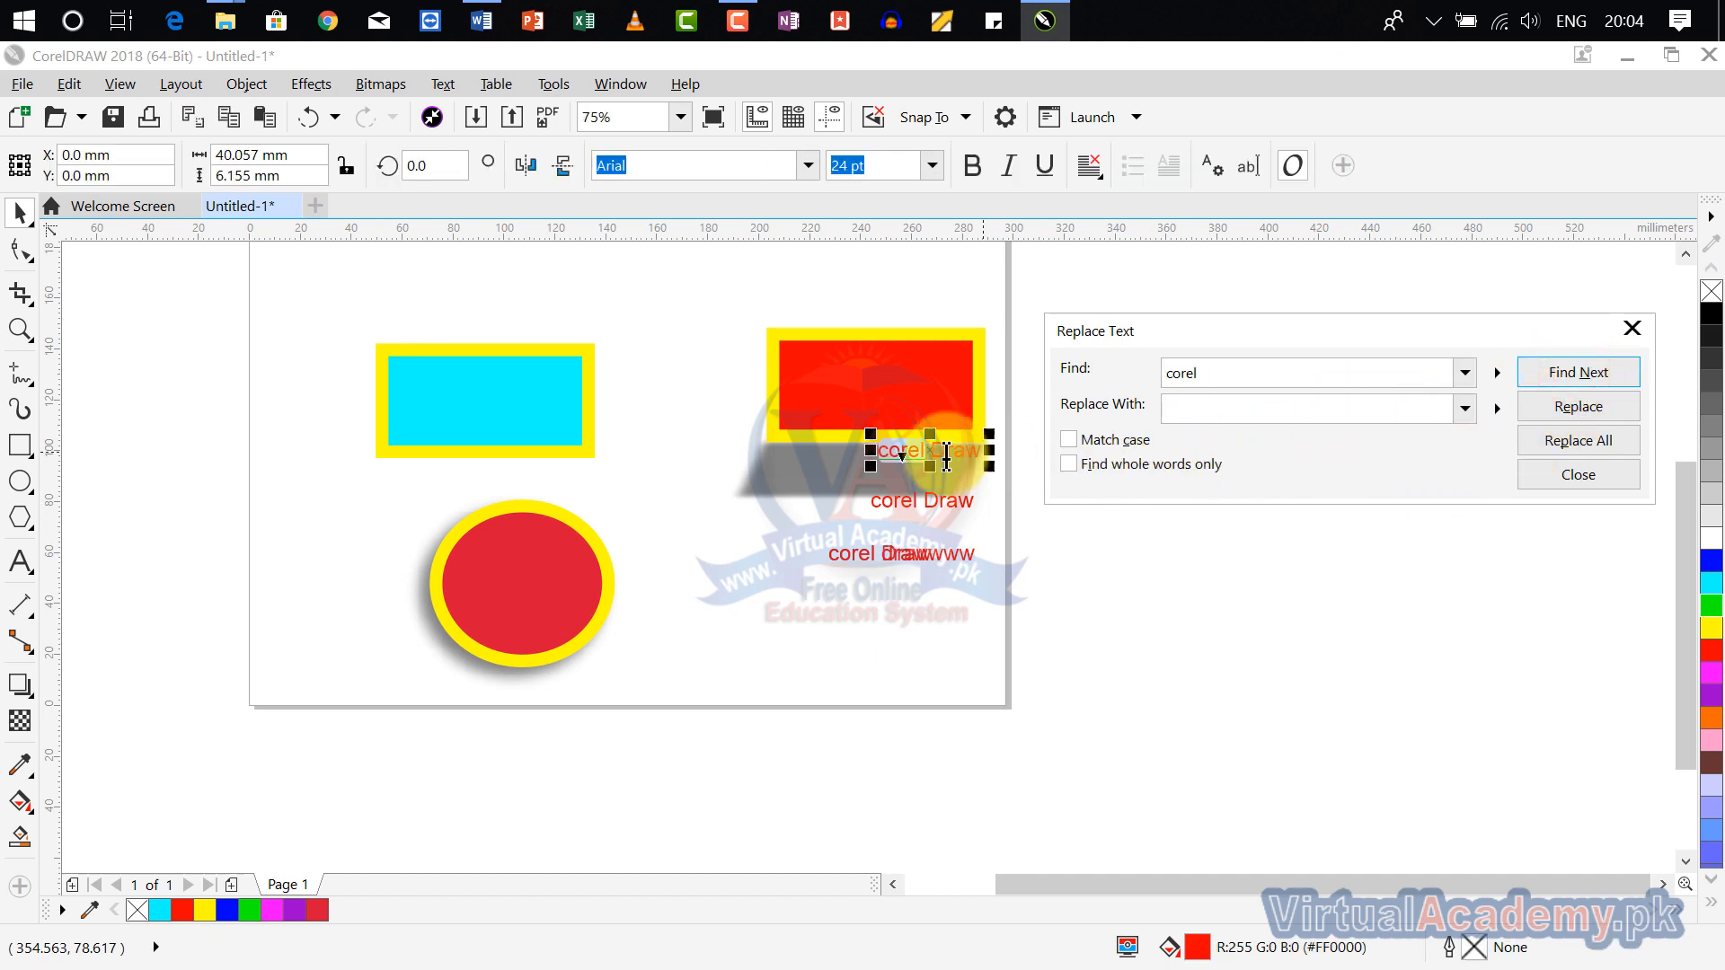
Step: Replace "corel" with "corl" in the uppermost and middle "corel Draw" texts, one at a time, and close the text replacement
{"action": "left_click", "coordinate": [1216, 406]}
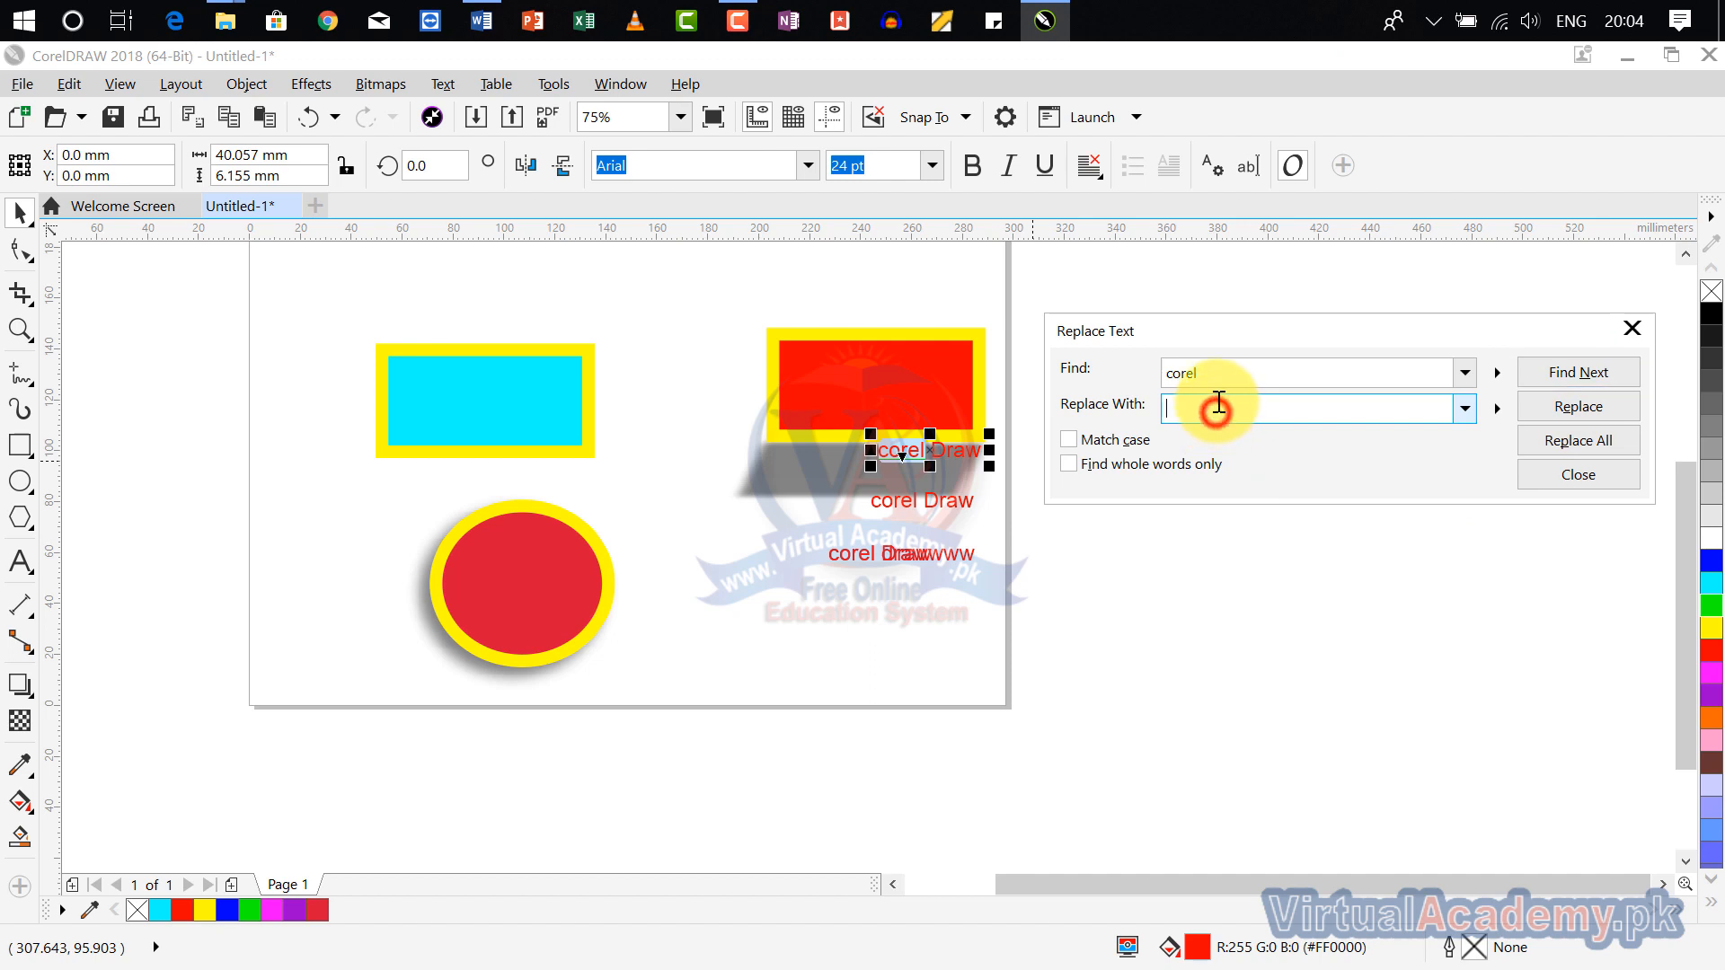
{"action": "type", "text": "corl"}
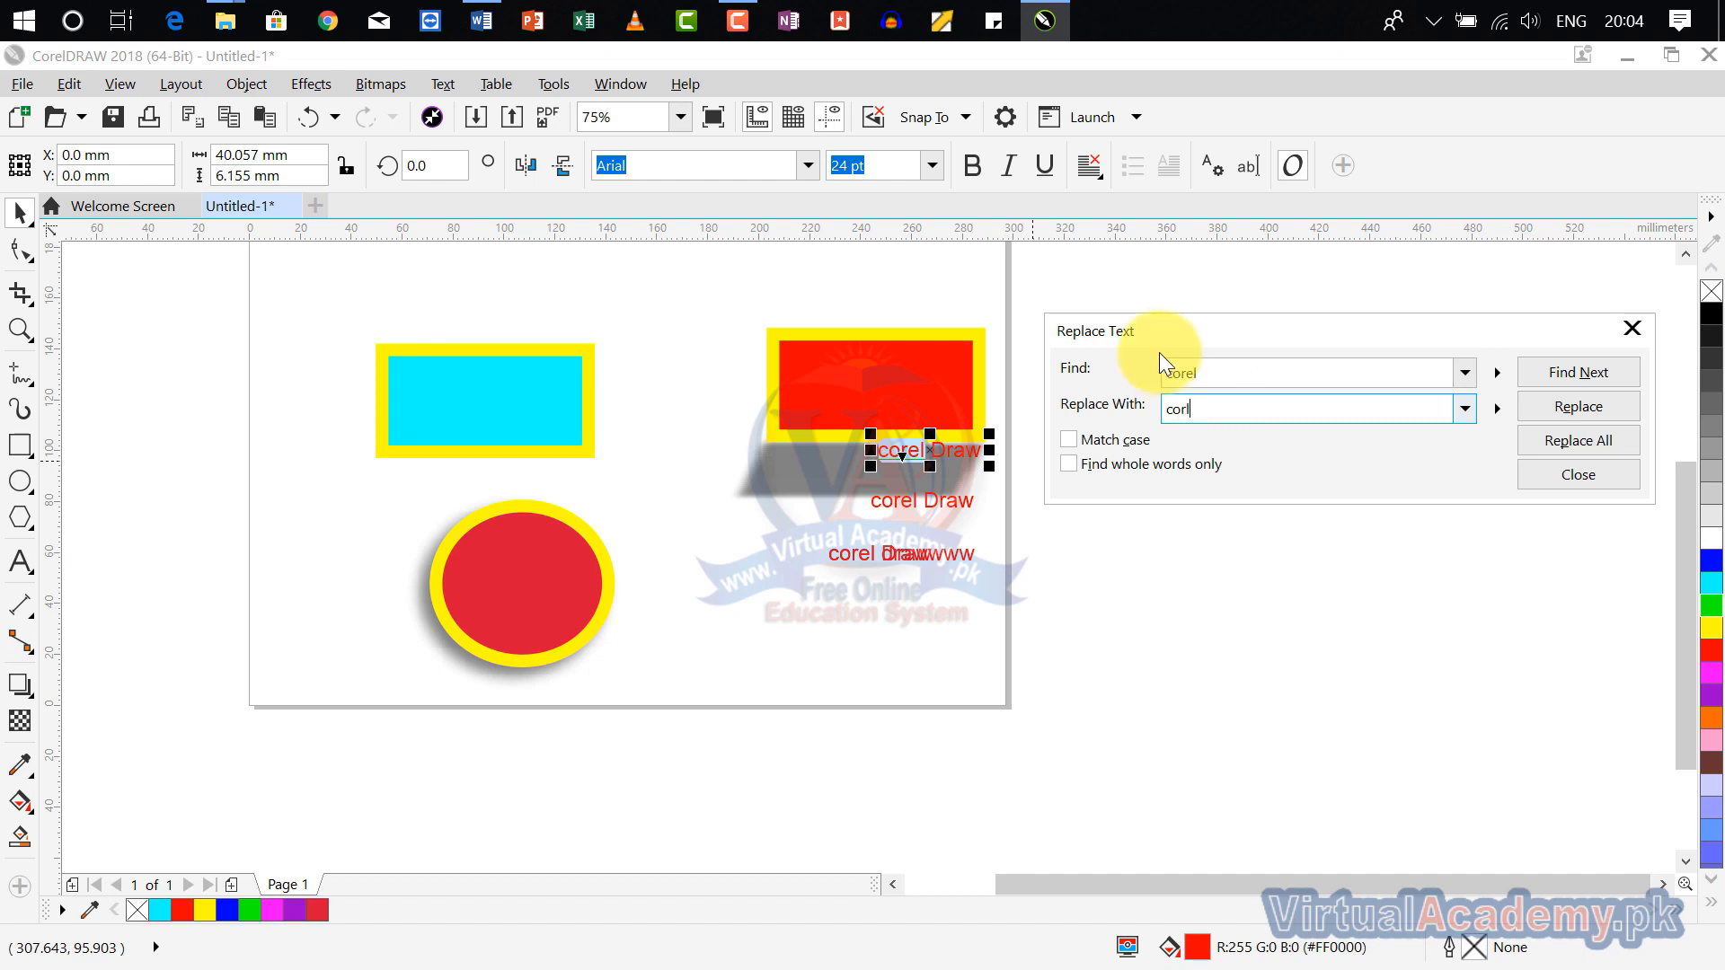
{"action": "left_click", "coordinate": [1570, 408]}
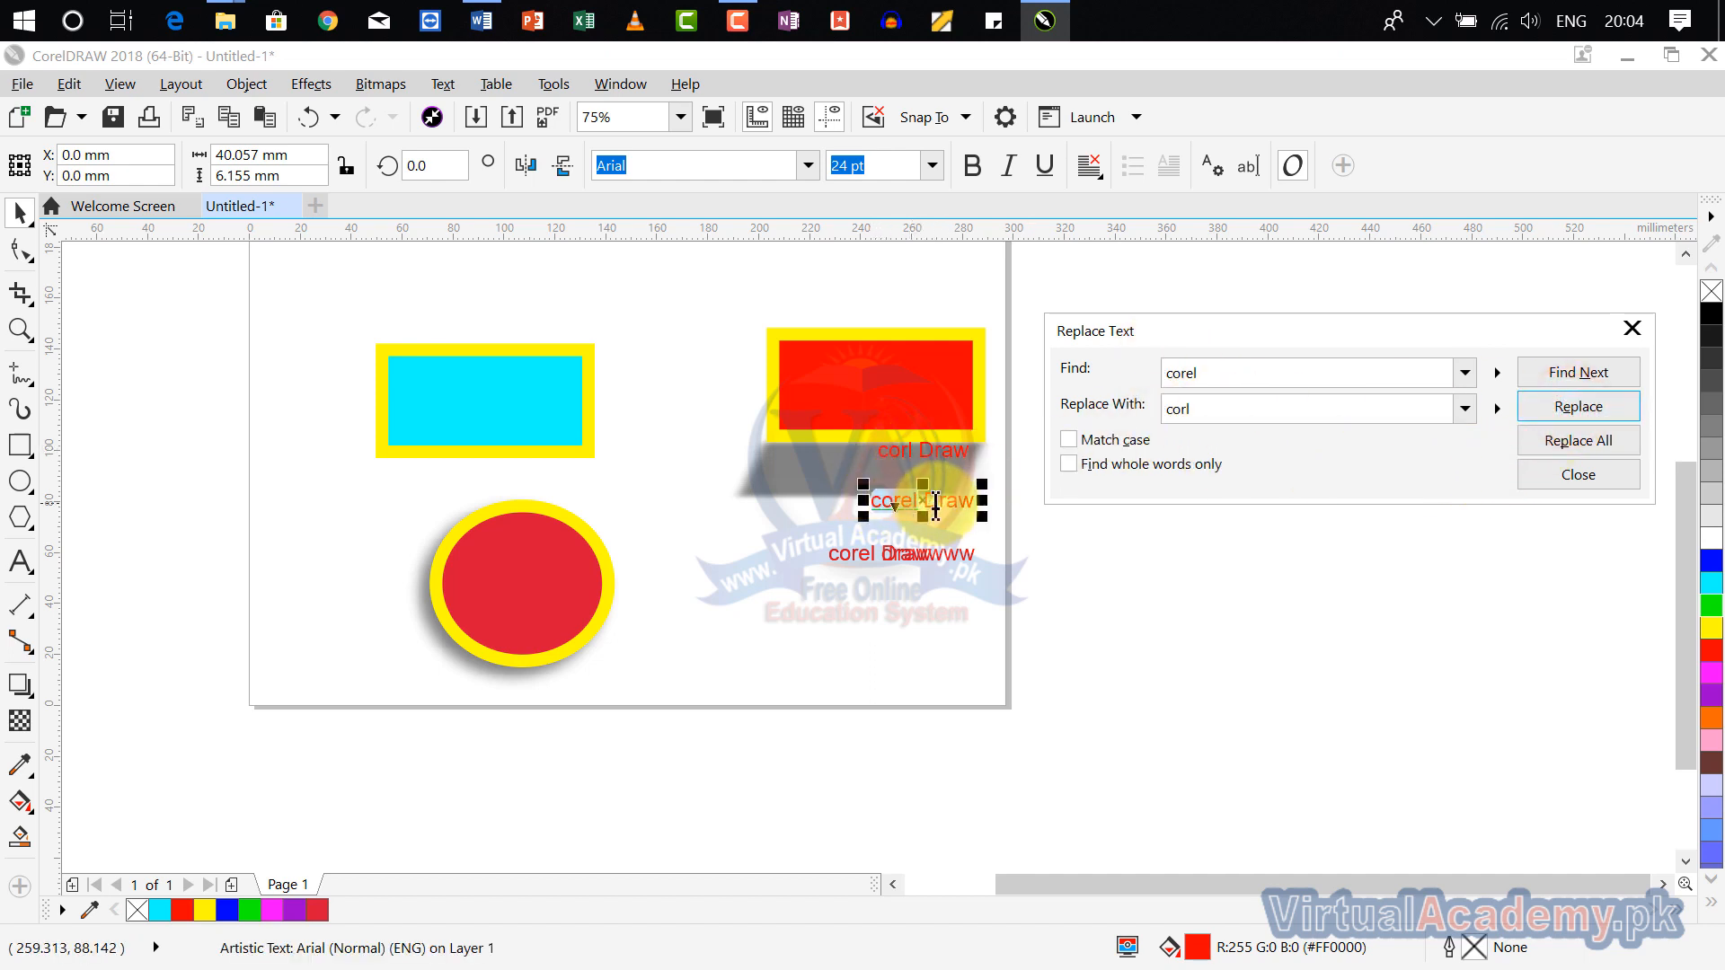
{"action": "left_click", "coordinate": [1568, 418]}
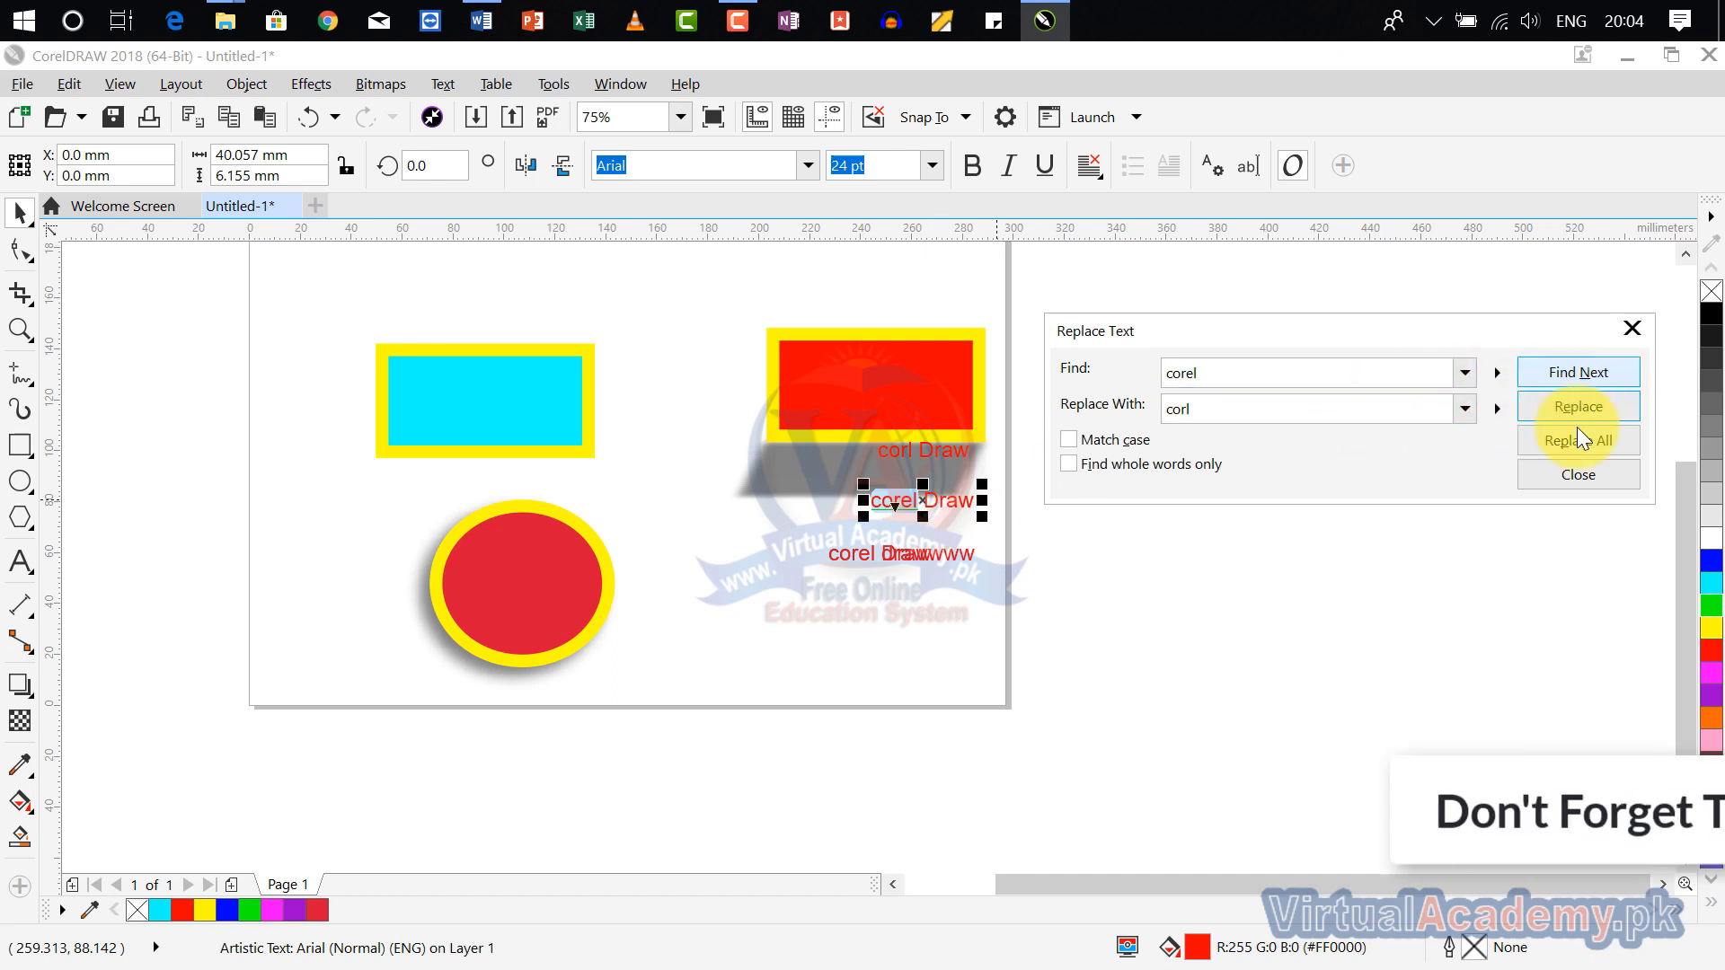
{"action": "left_click", "coordinate": [1581, 404]}
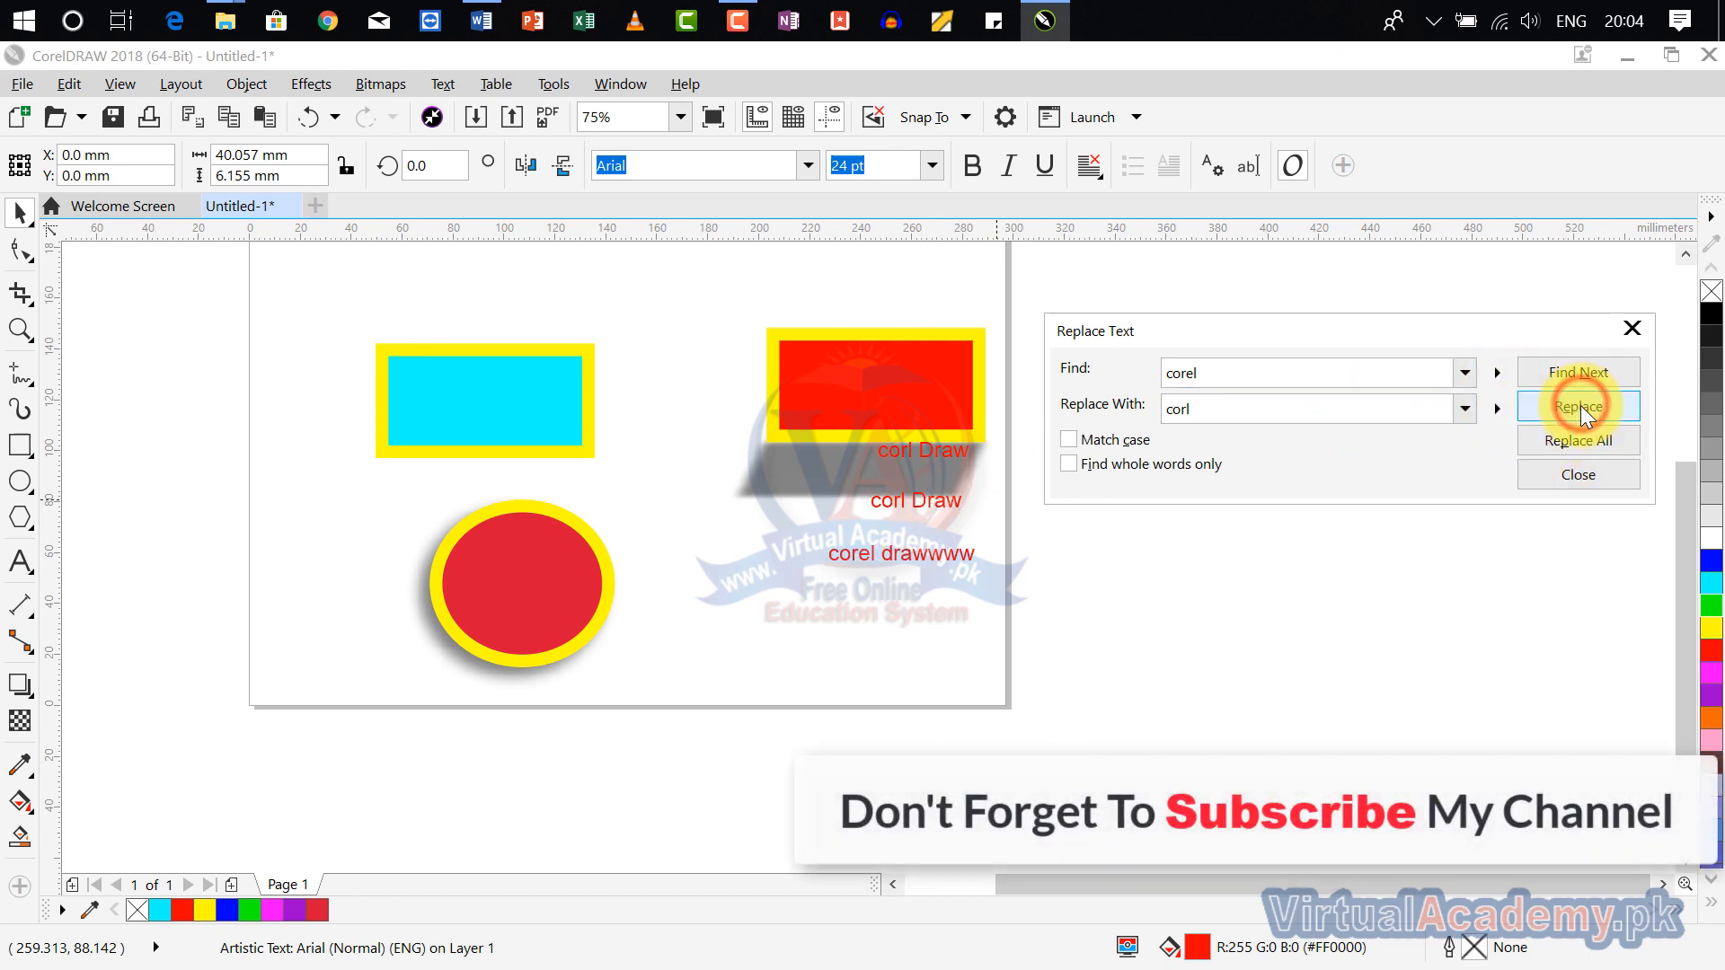
{"action": "left_click", "coordinate": [1632, 328]}
{"action": "scroll", "coordinate": [991, 503], "scroll_direction": "down", "scroll_amount": 2}
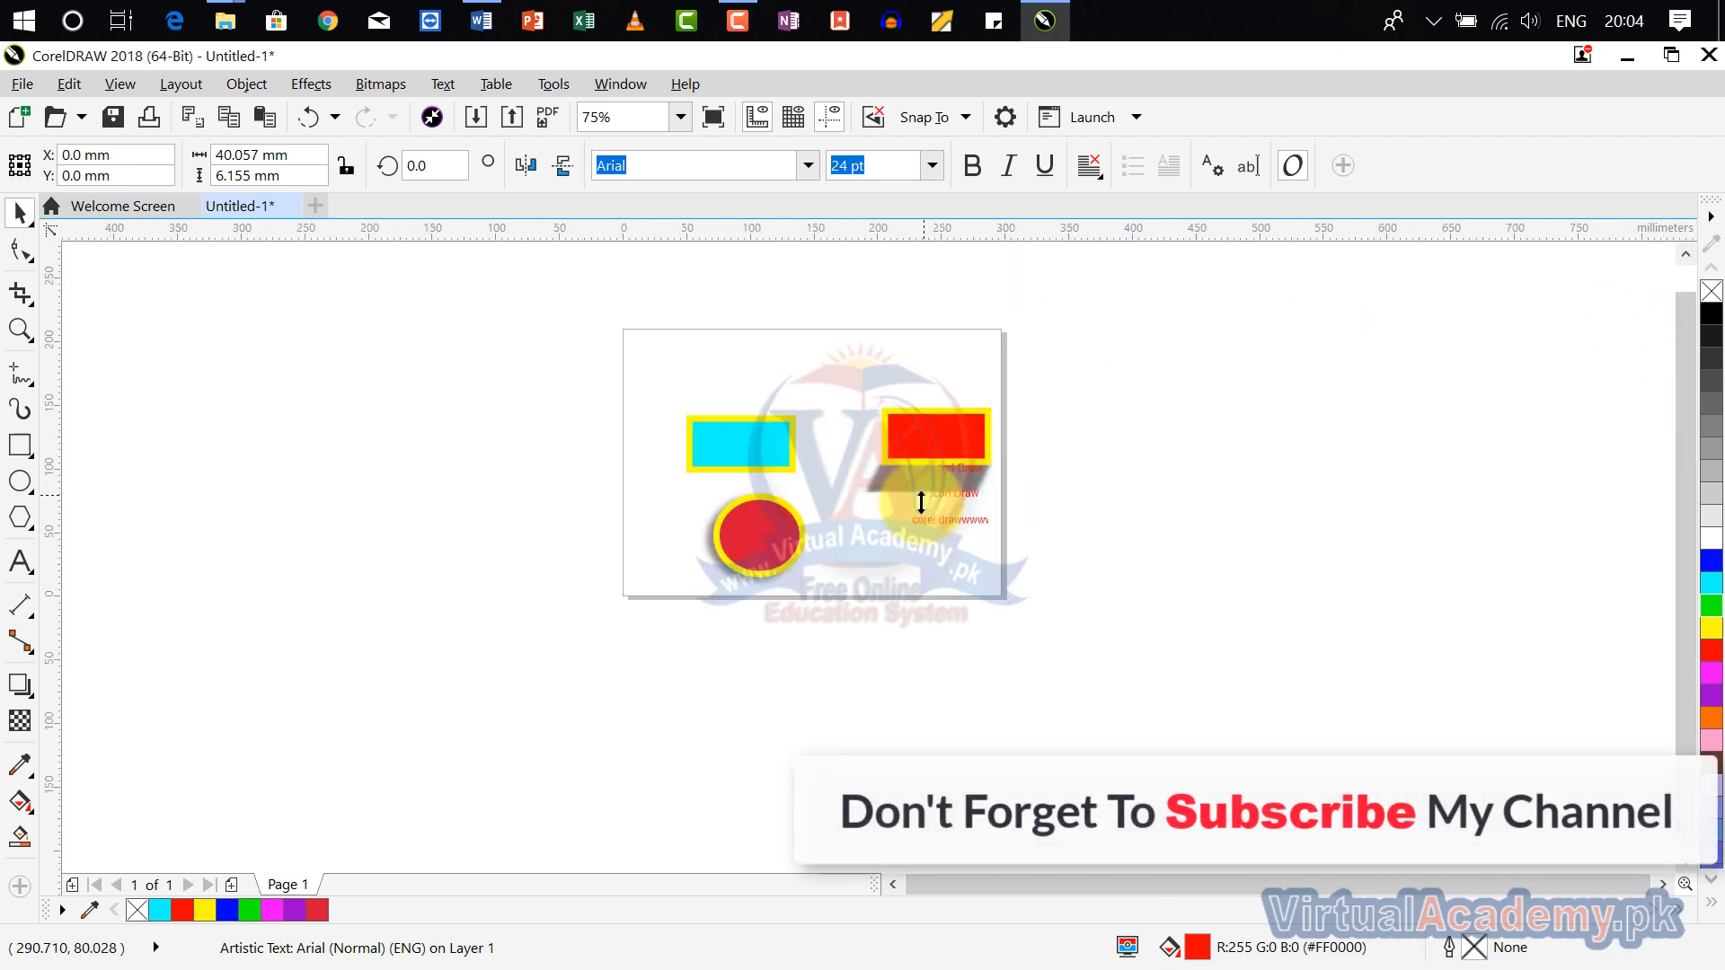
{"action": "scroll", "coordinate": [923, 501], "scroll_direction": "up", "scroll_amount": 2}
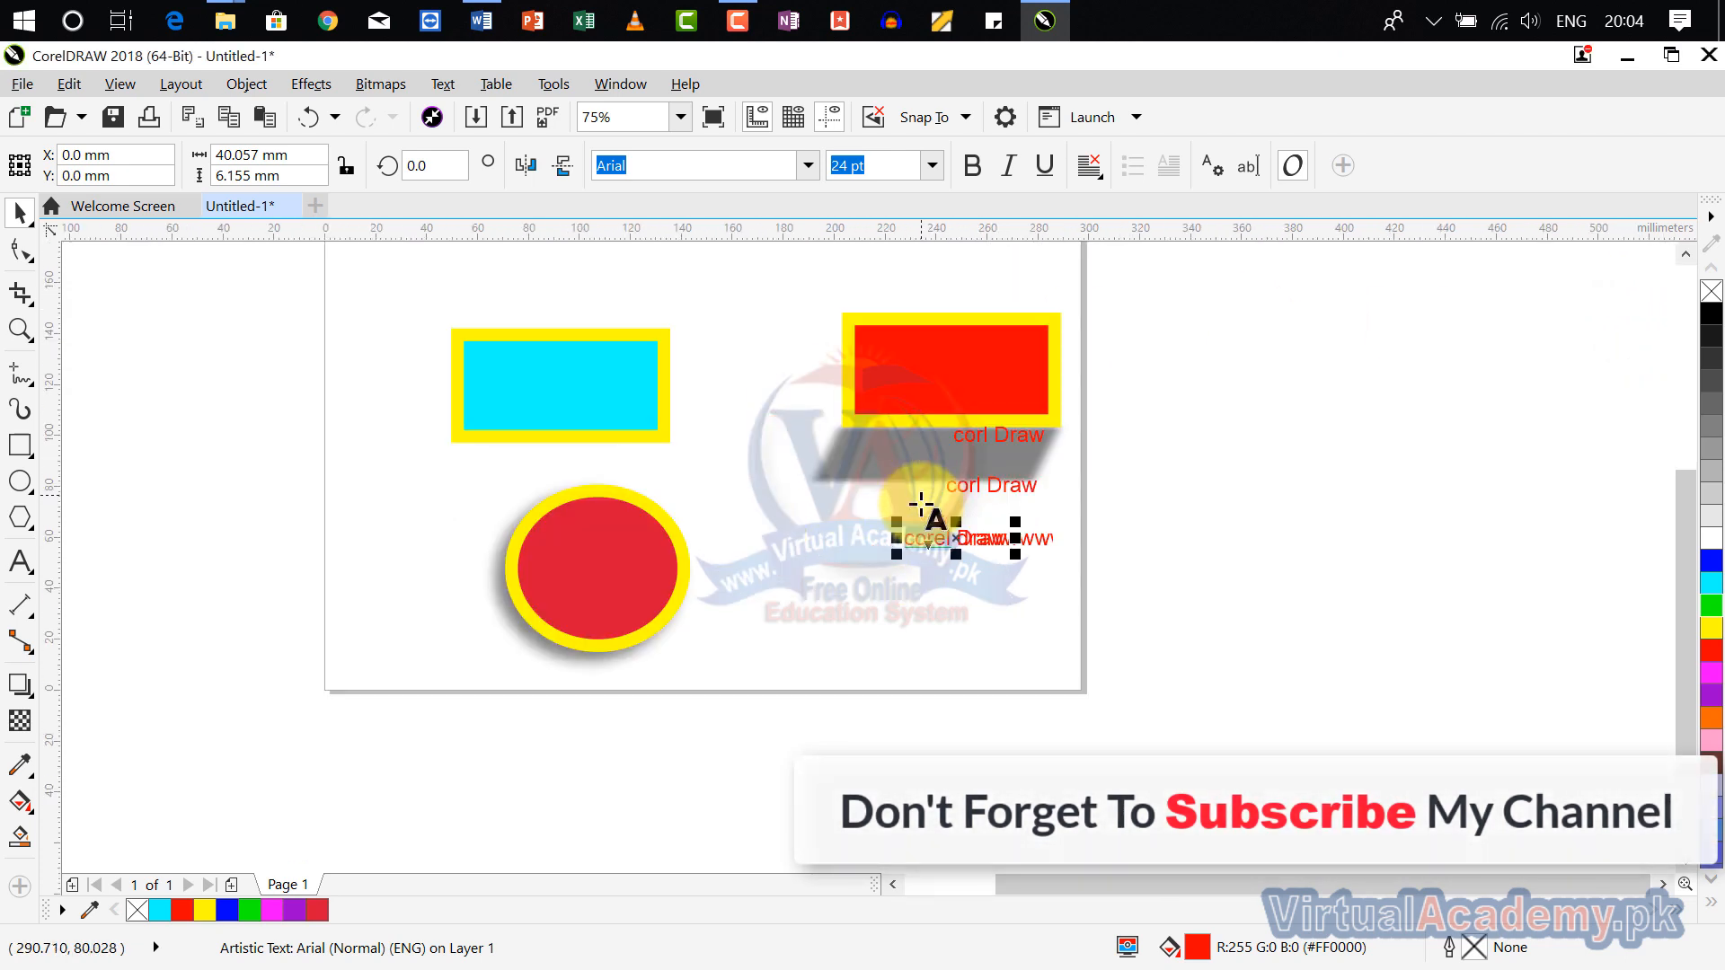
{"action": "left_click", "coordinate": [52, 84]}
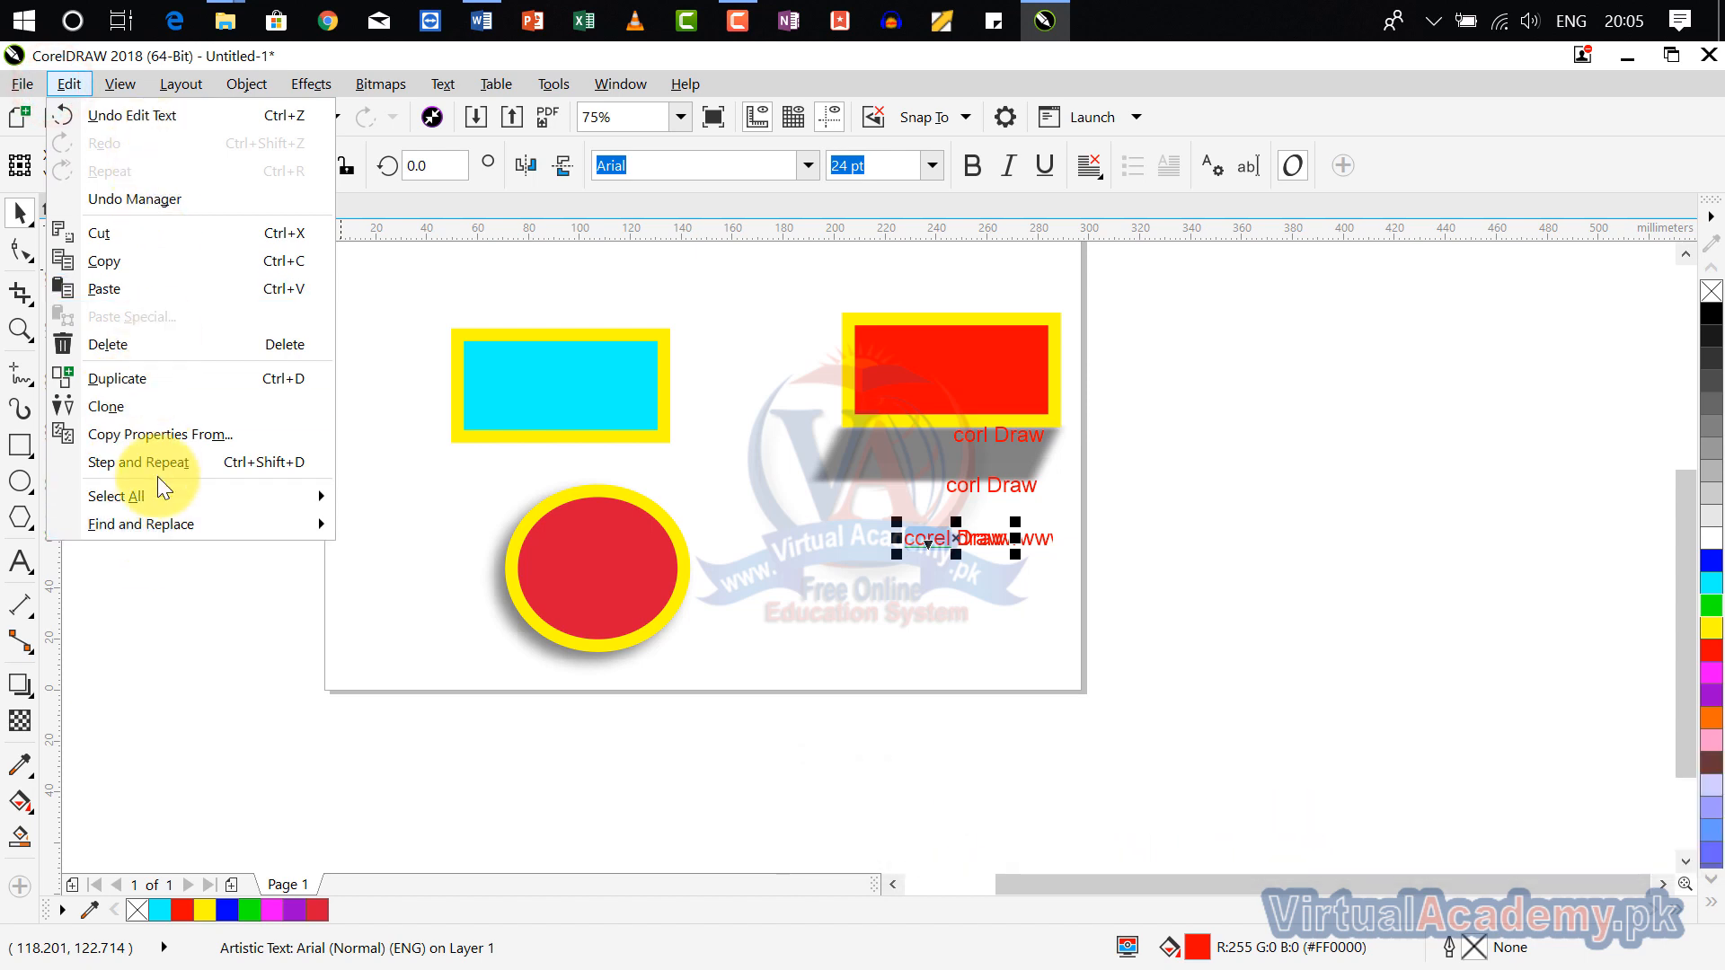
{"action": "mouse_move", "coordinate": [165, 511]}
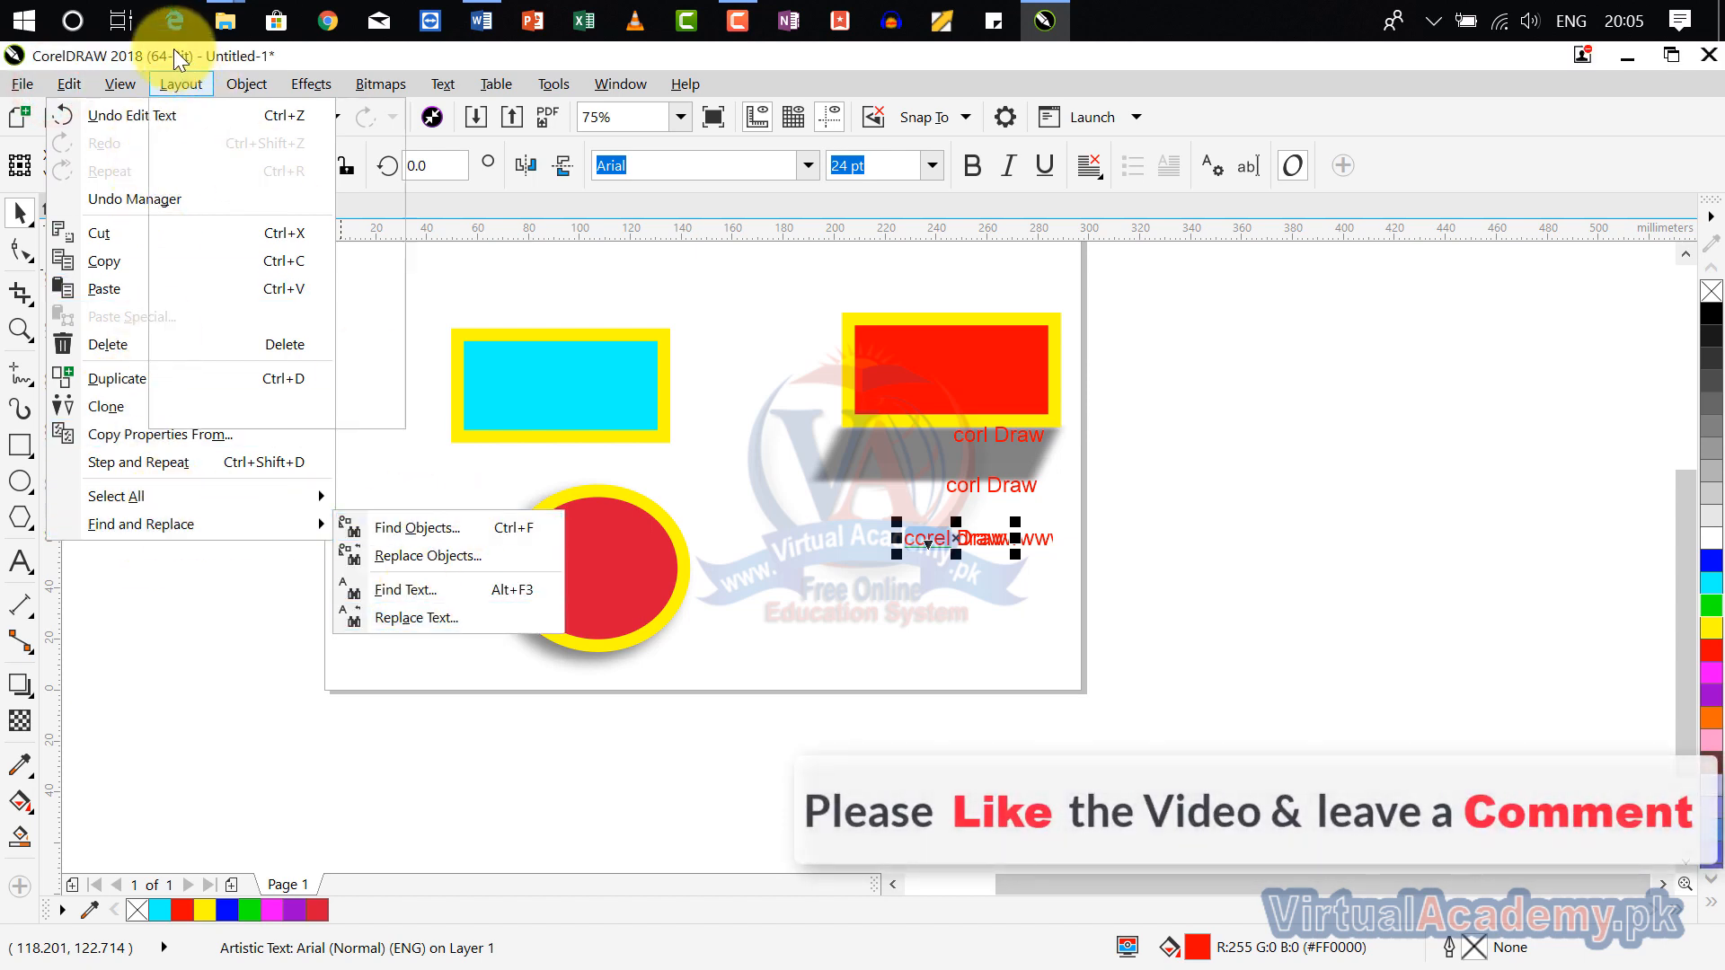
{"action": "mouse_move", "coordinate": [65, 82]}
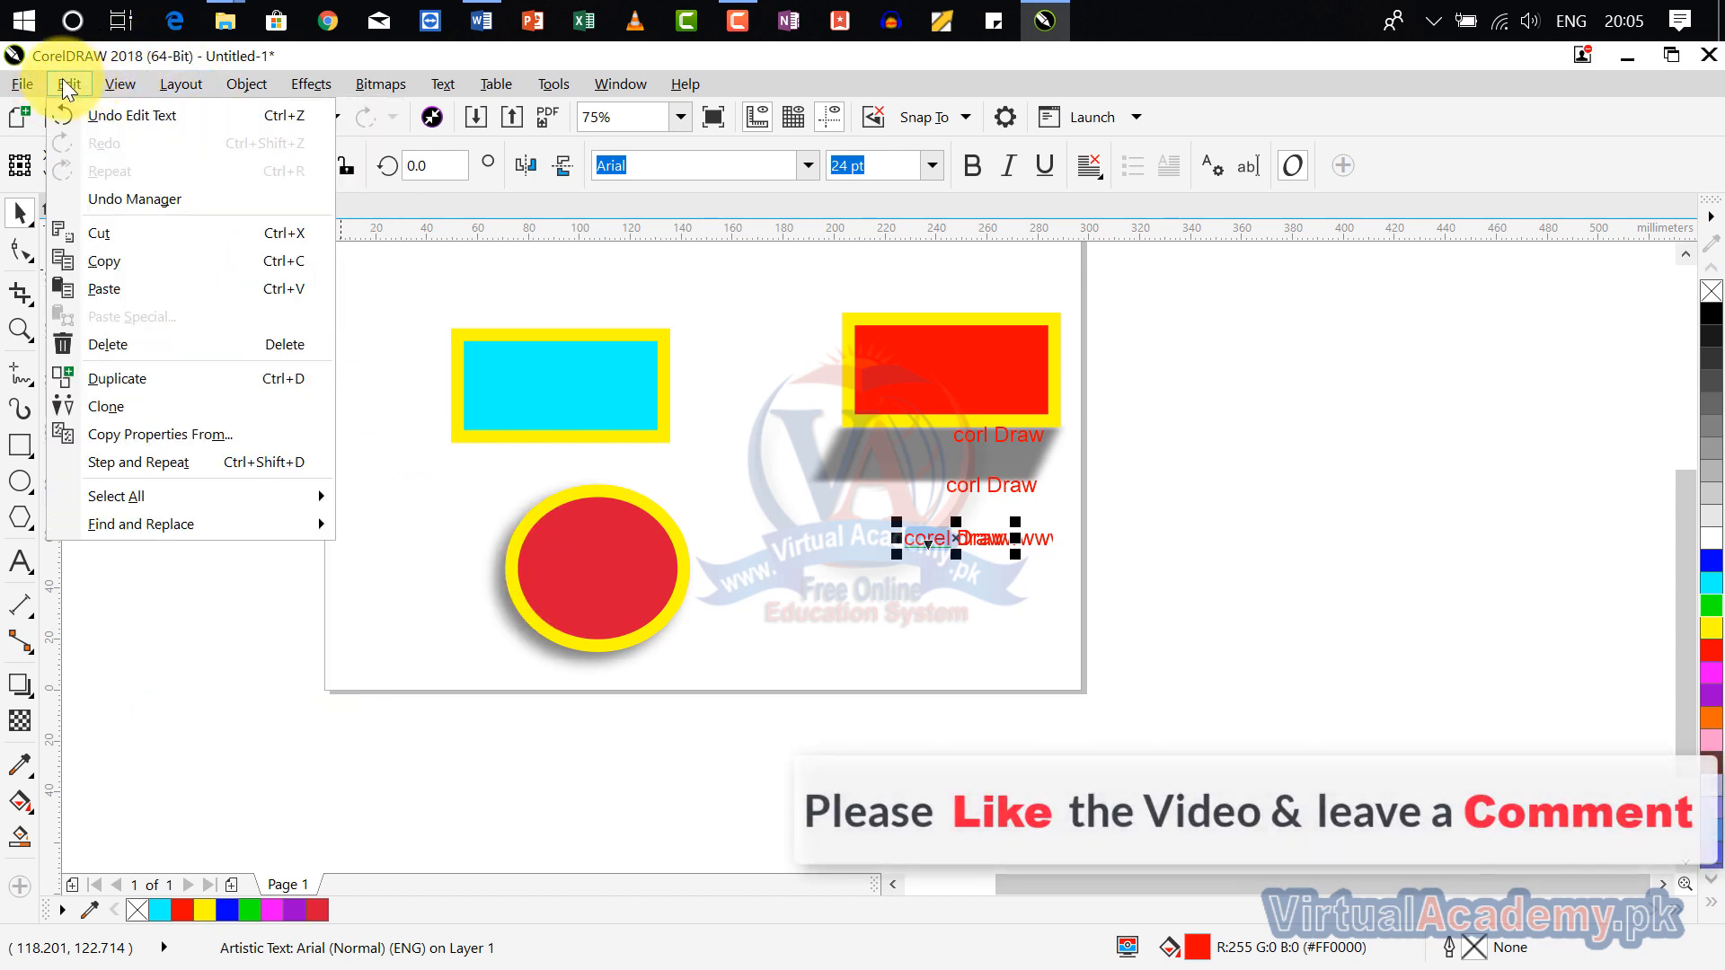